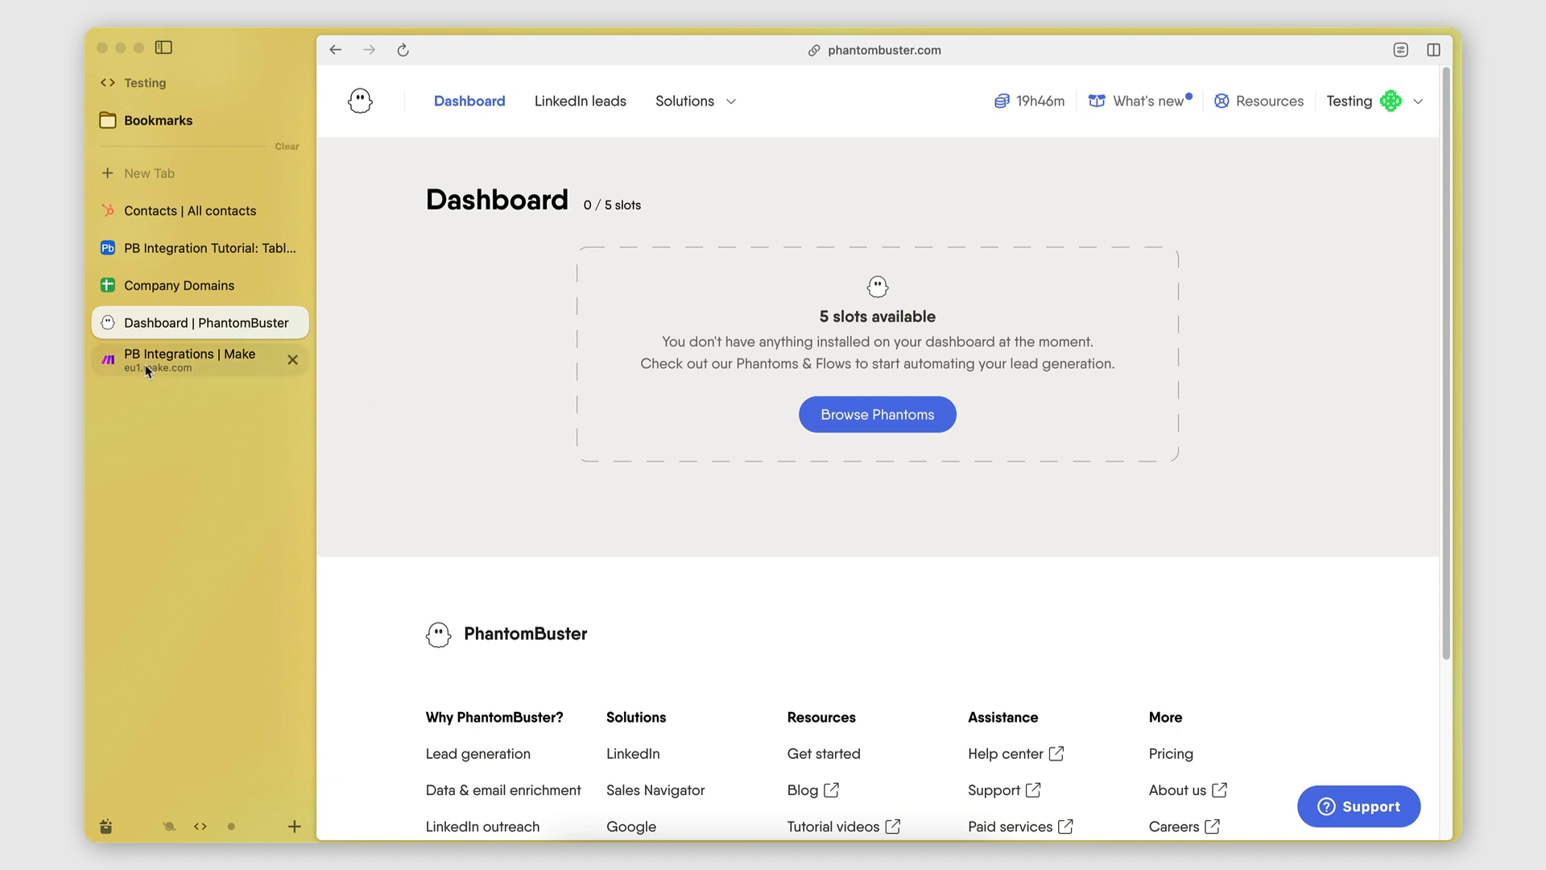
Look over the PB Integrations scenario in Make, then return to the PhantomBuster dashboard.
left_click(185, 359)
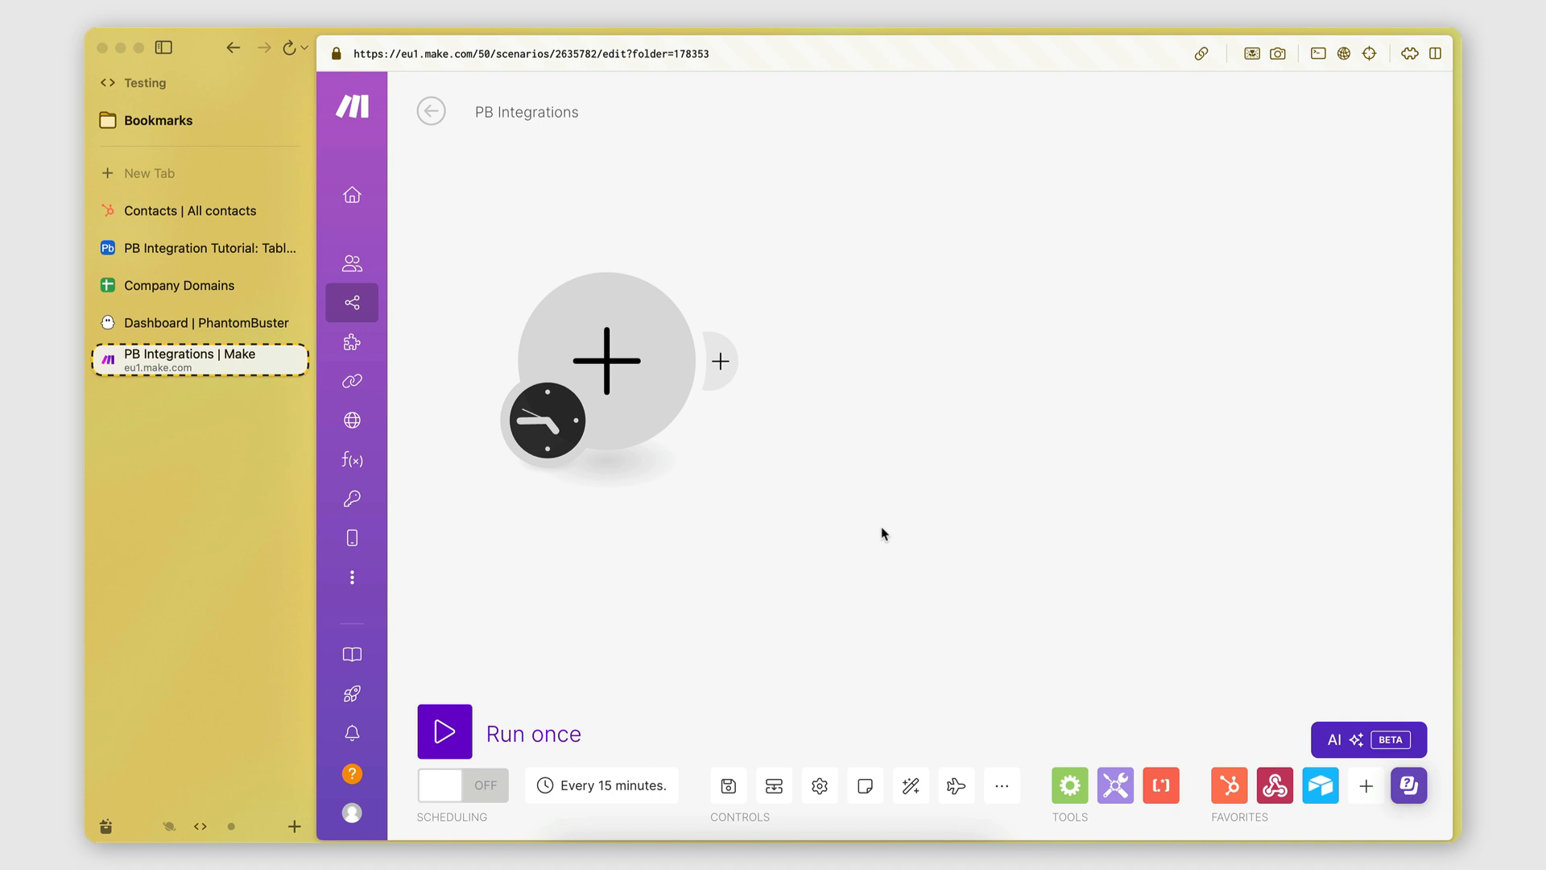
left_click_drag(884, 534, 883, 582)
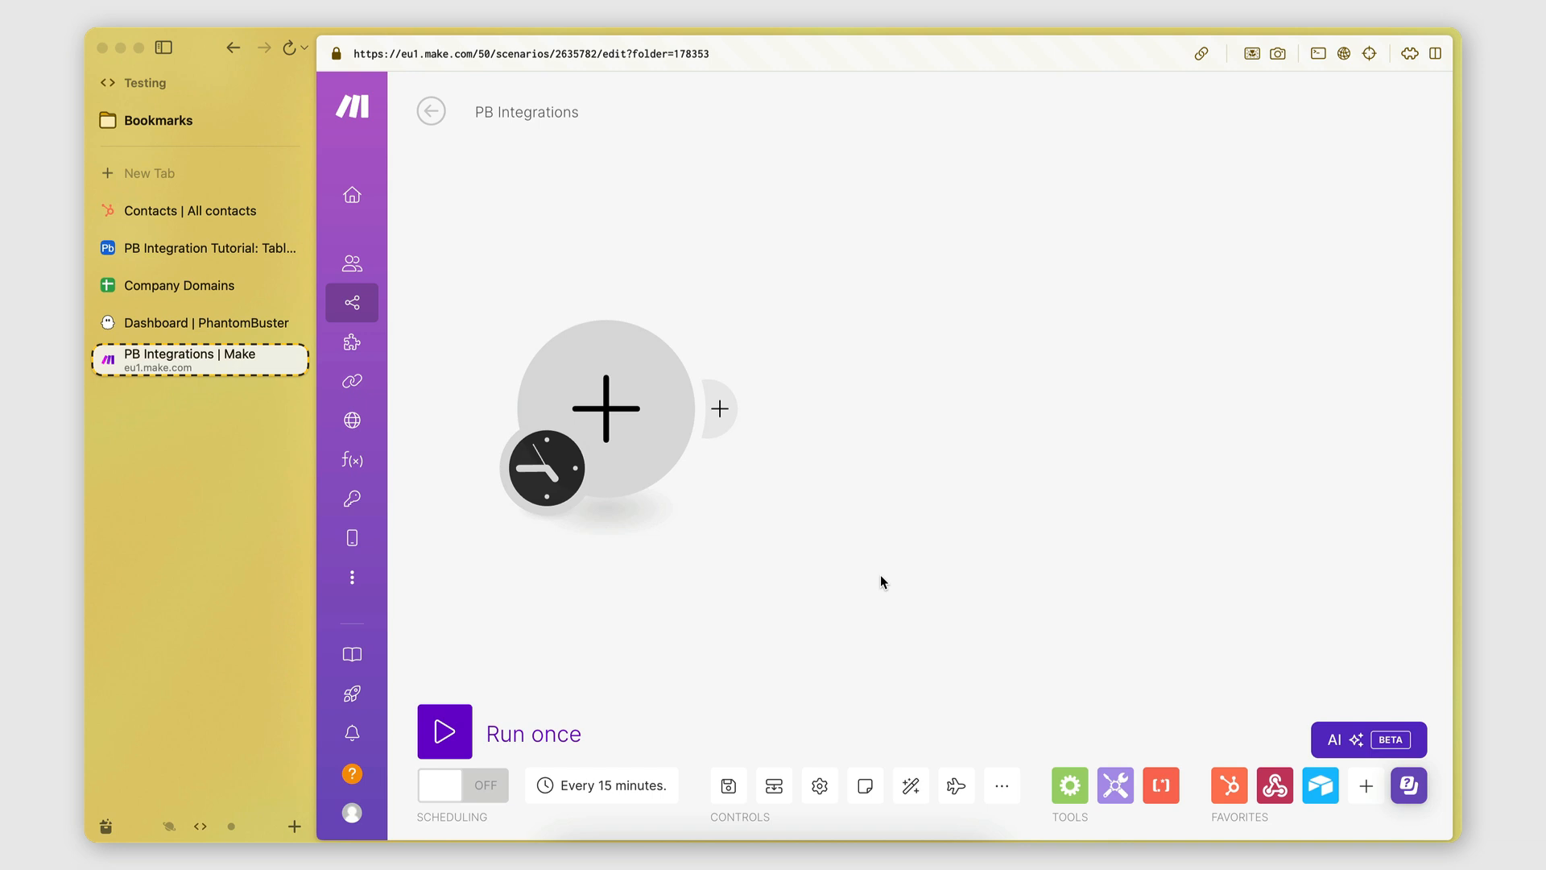
left_click_drag(882, 581, 882, 572)
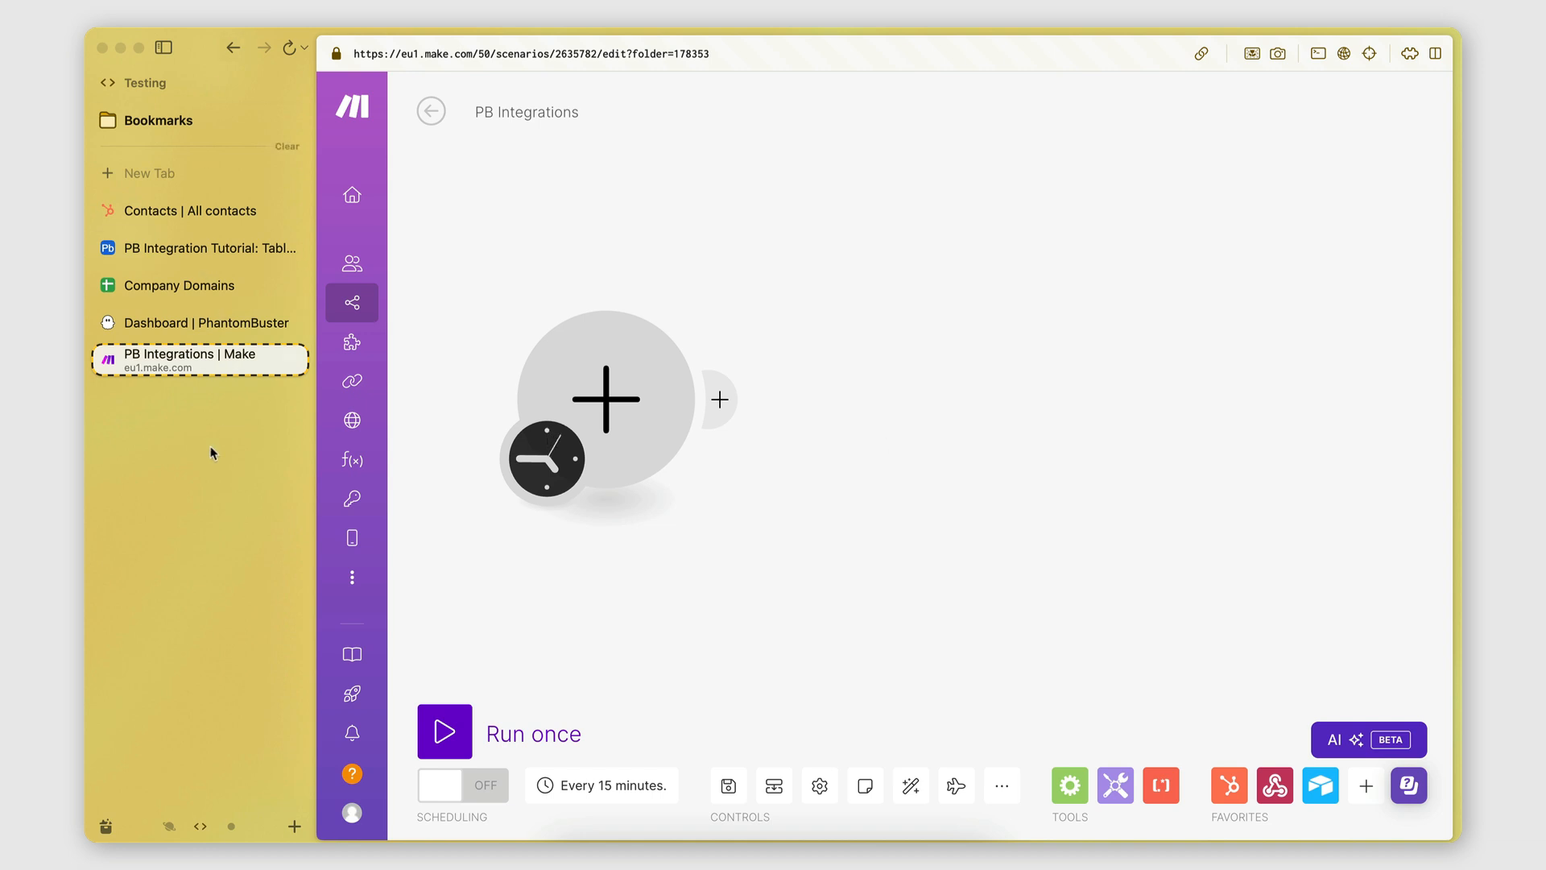
left_click(183, 323)
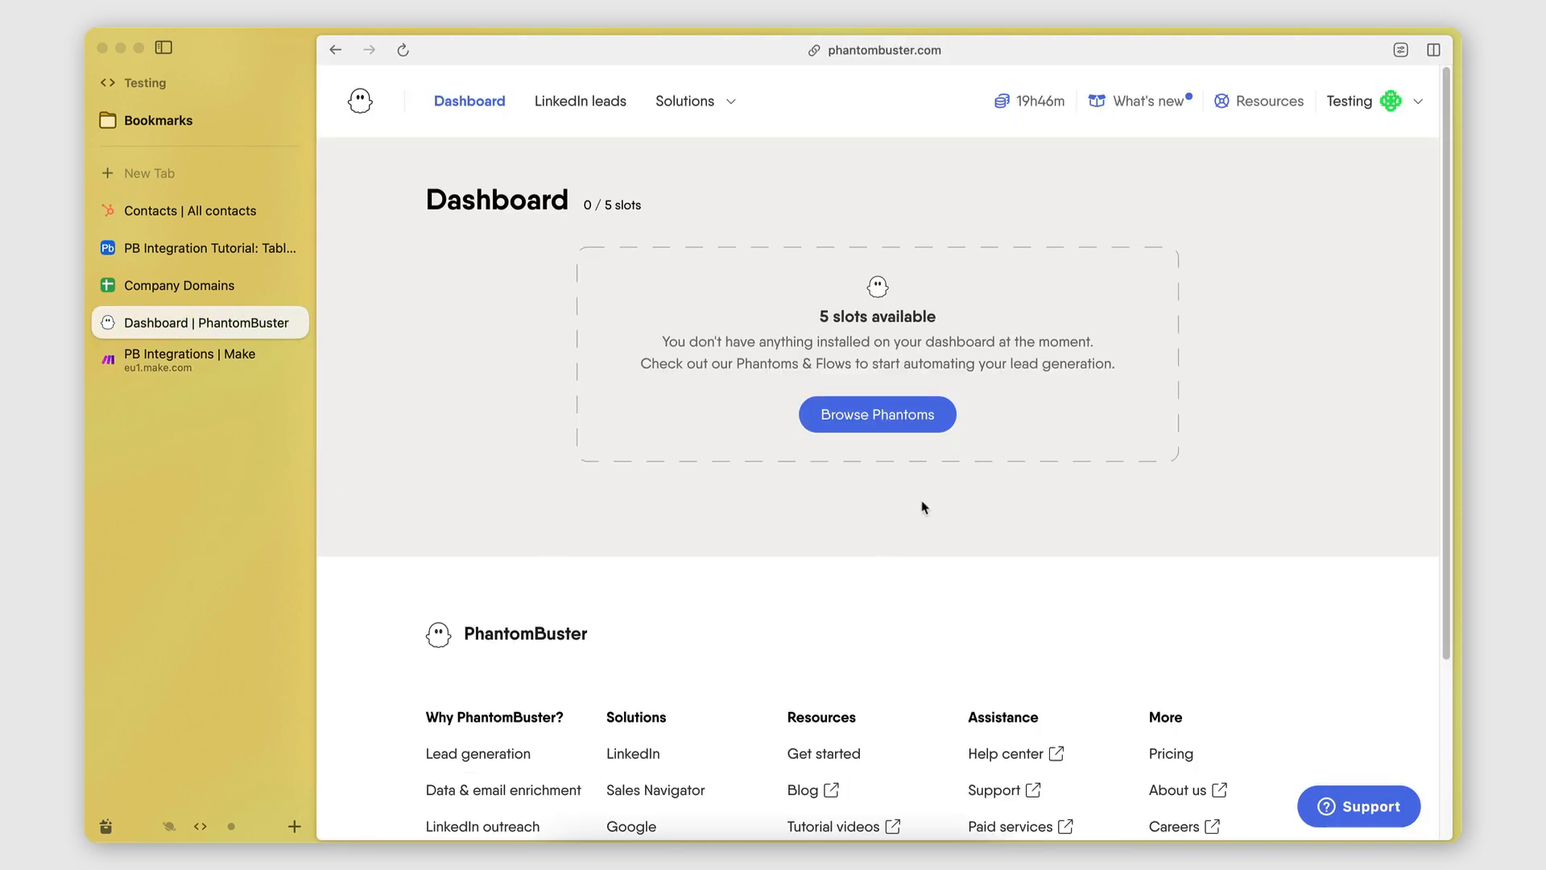
Search the Phantom store for 'linkedin company'.
left_click(860, 414)
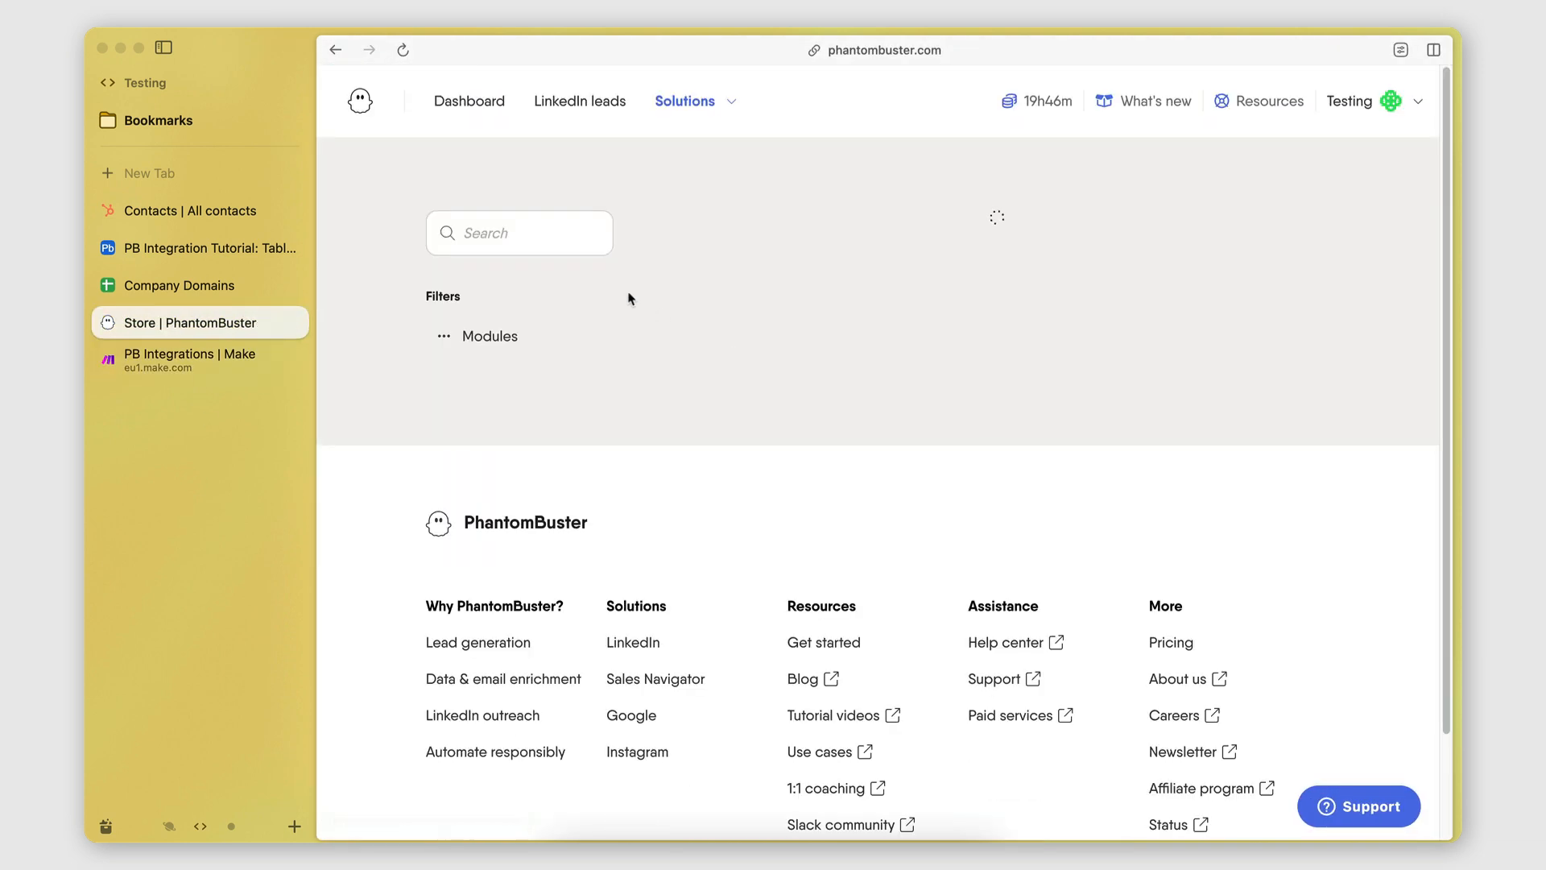
scroll(793, 428, "down", 5)
scroll(564, 322, "up", 5)
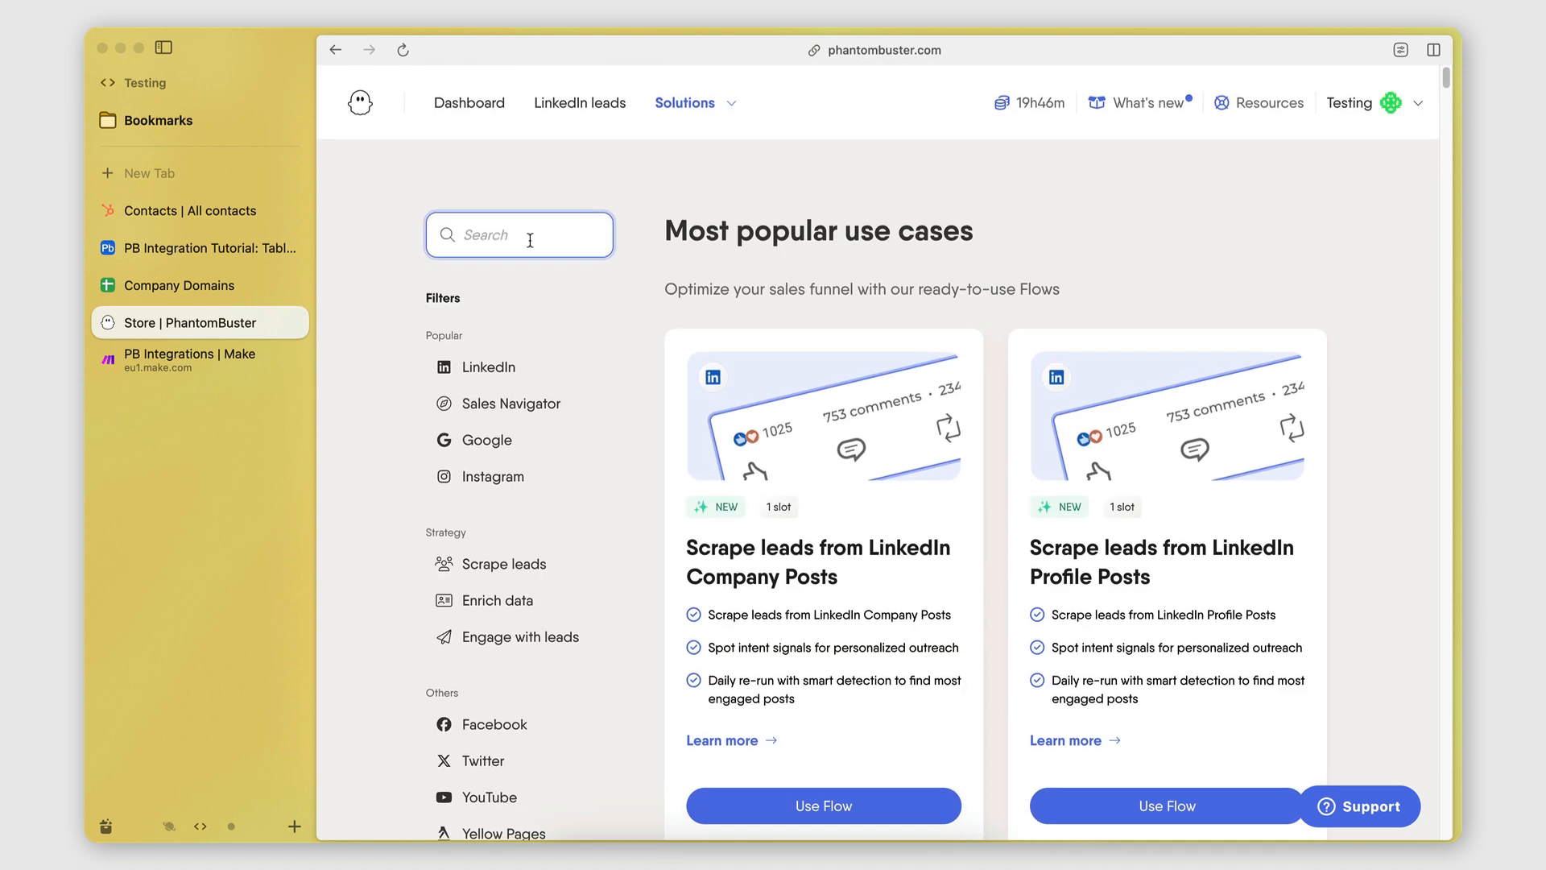
left_click(528, 234)
type("linkedin ")
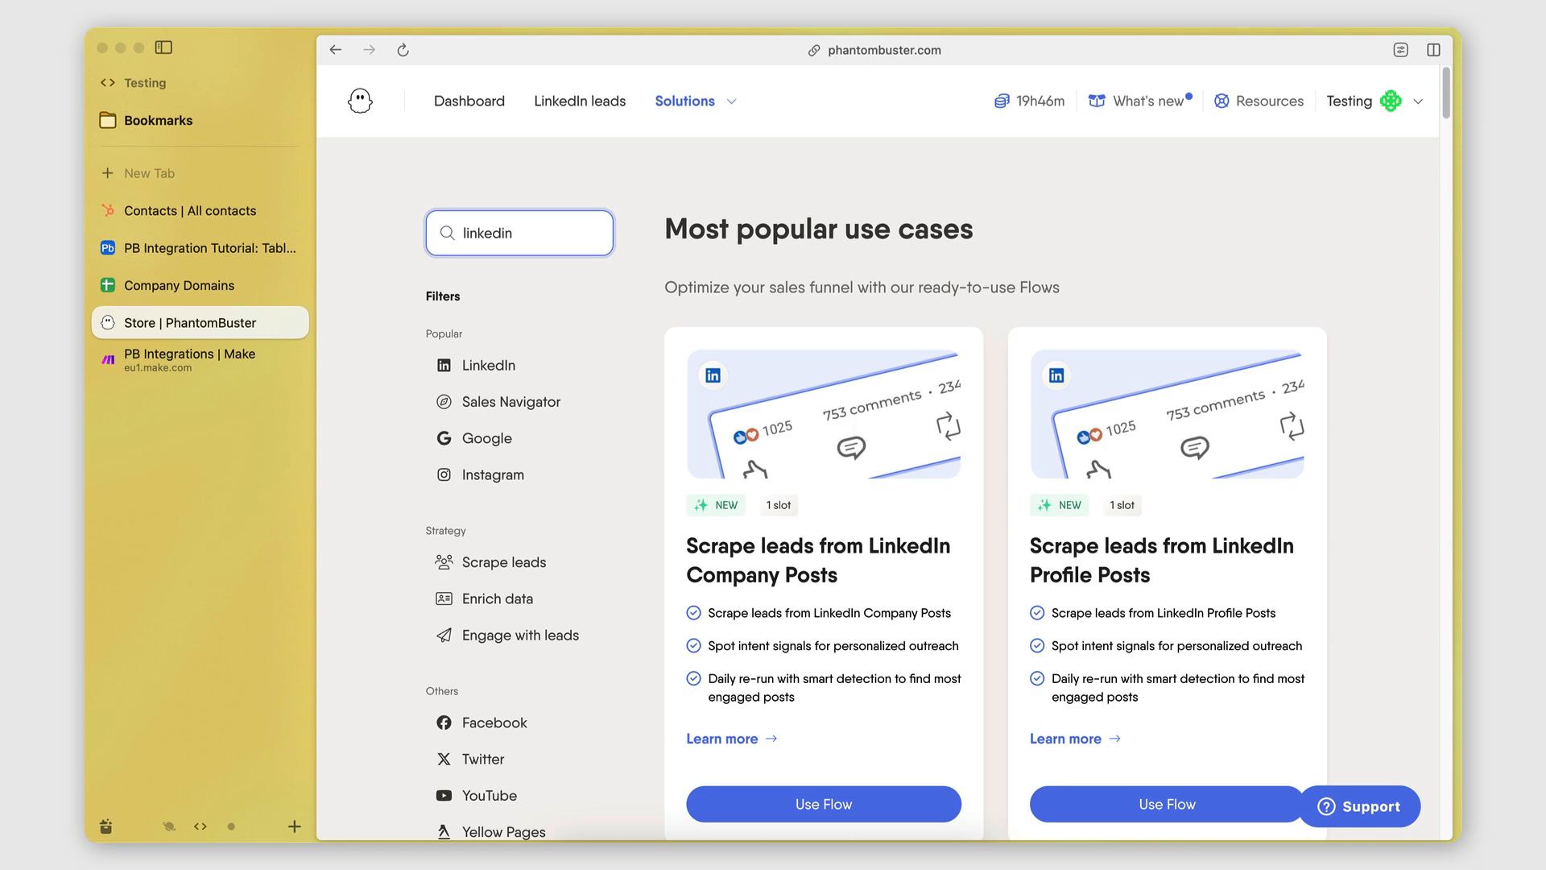
type("company")
Start the LinkedIn Company URL Finder setup with company names sourced from a URL.
scroll(1096, 518, "down", 10)
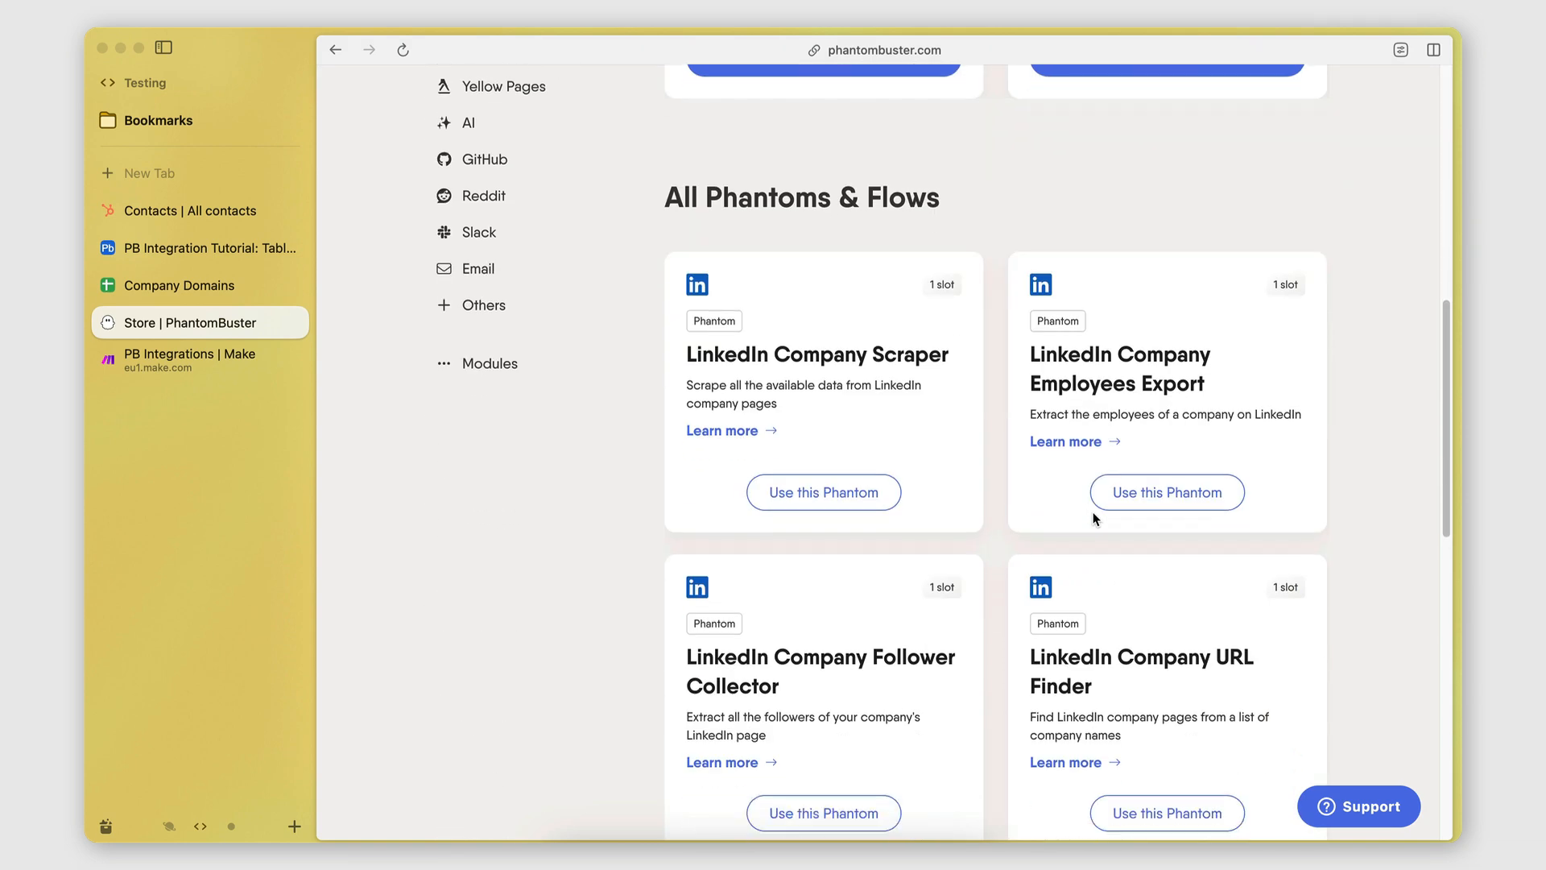
scroll(1095, 518, "down", 6)
scroll(1095, 517, "up", 2)
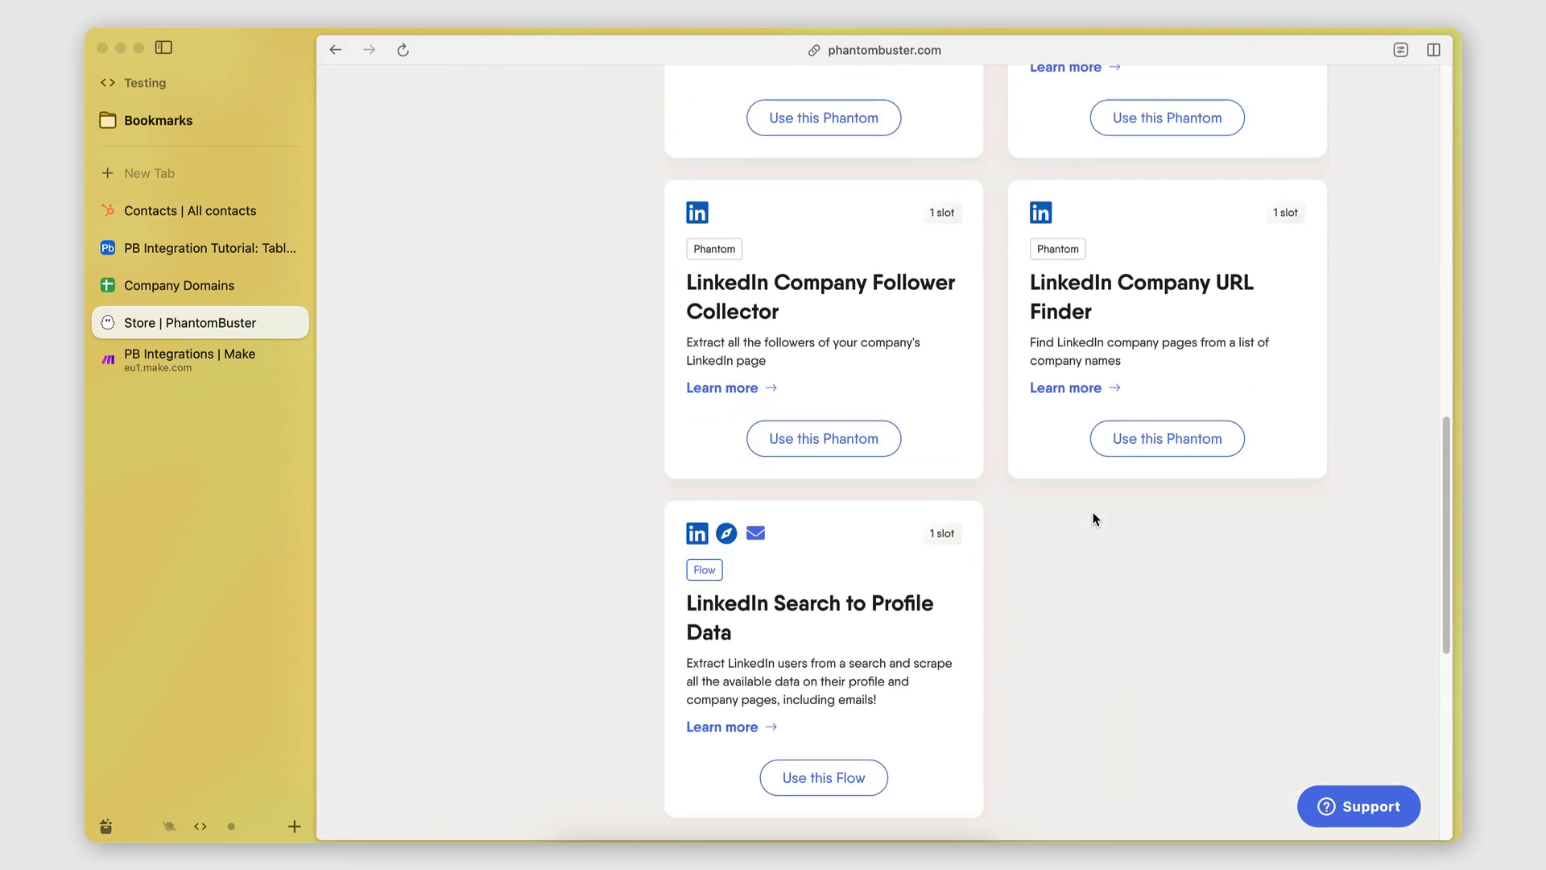
scroll(1095, 517, "up", 2)
left_click(1147, 568)
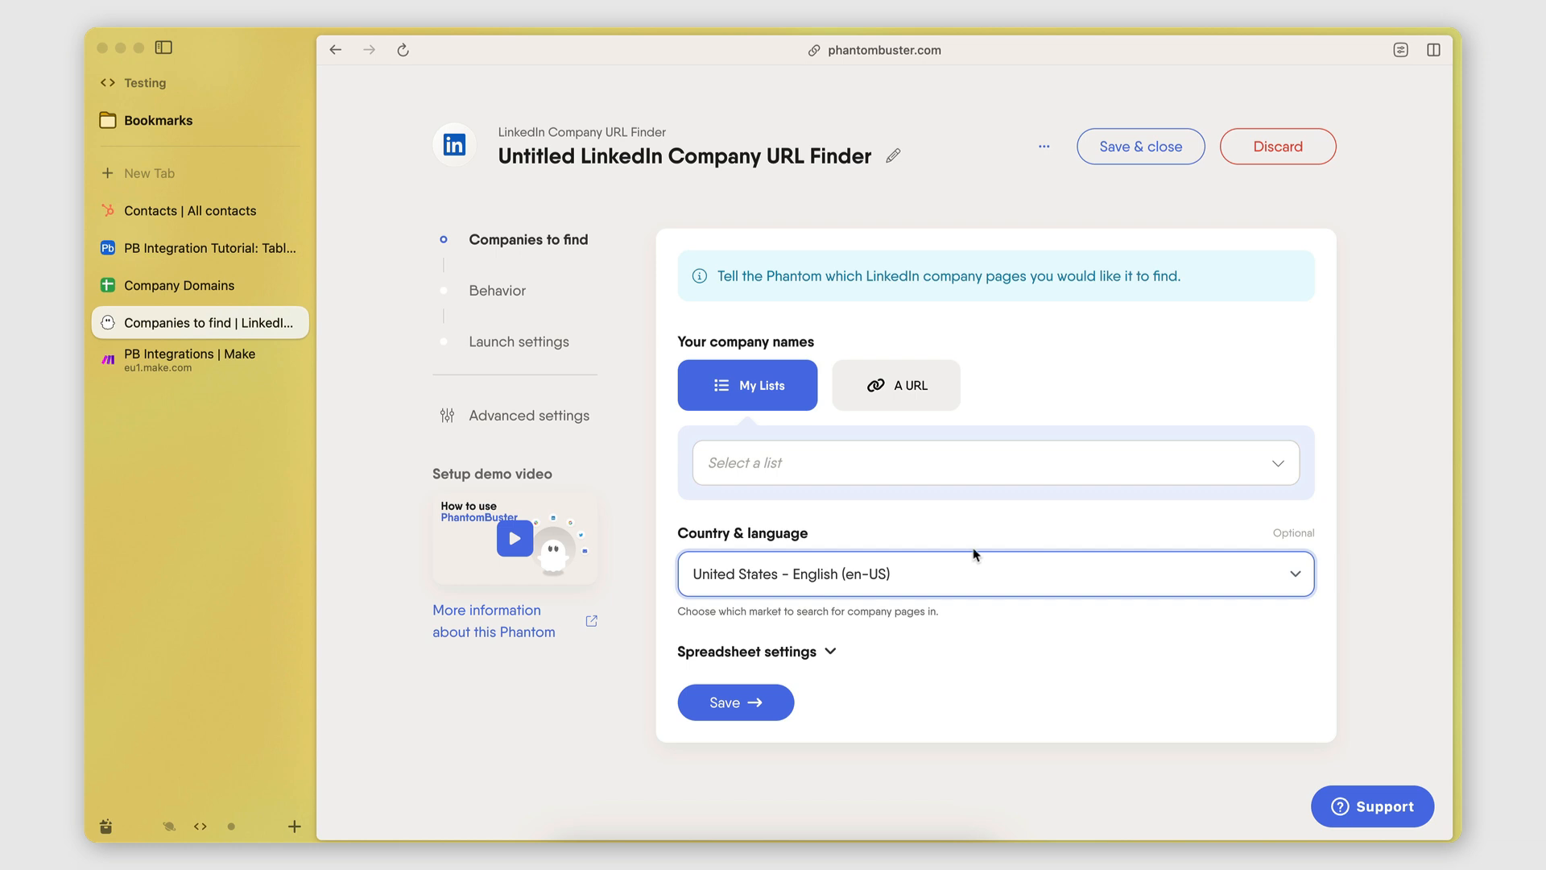
left_click(886, 393)
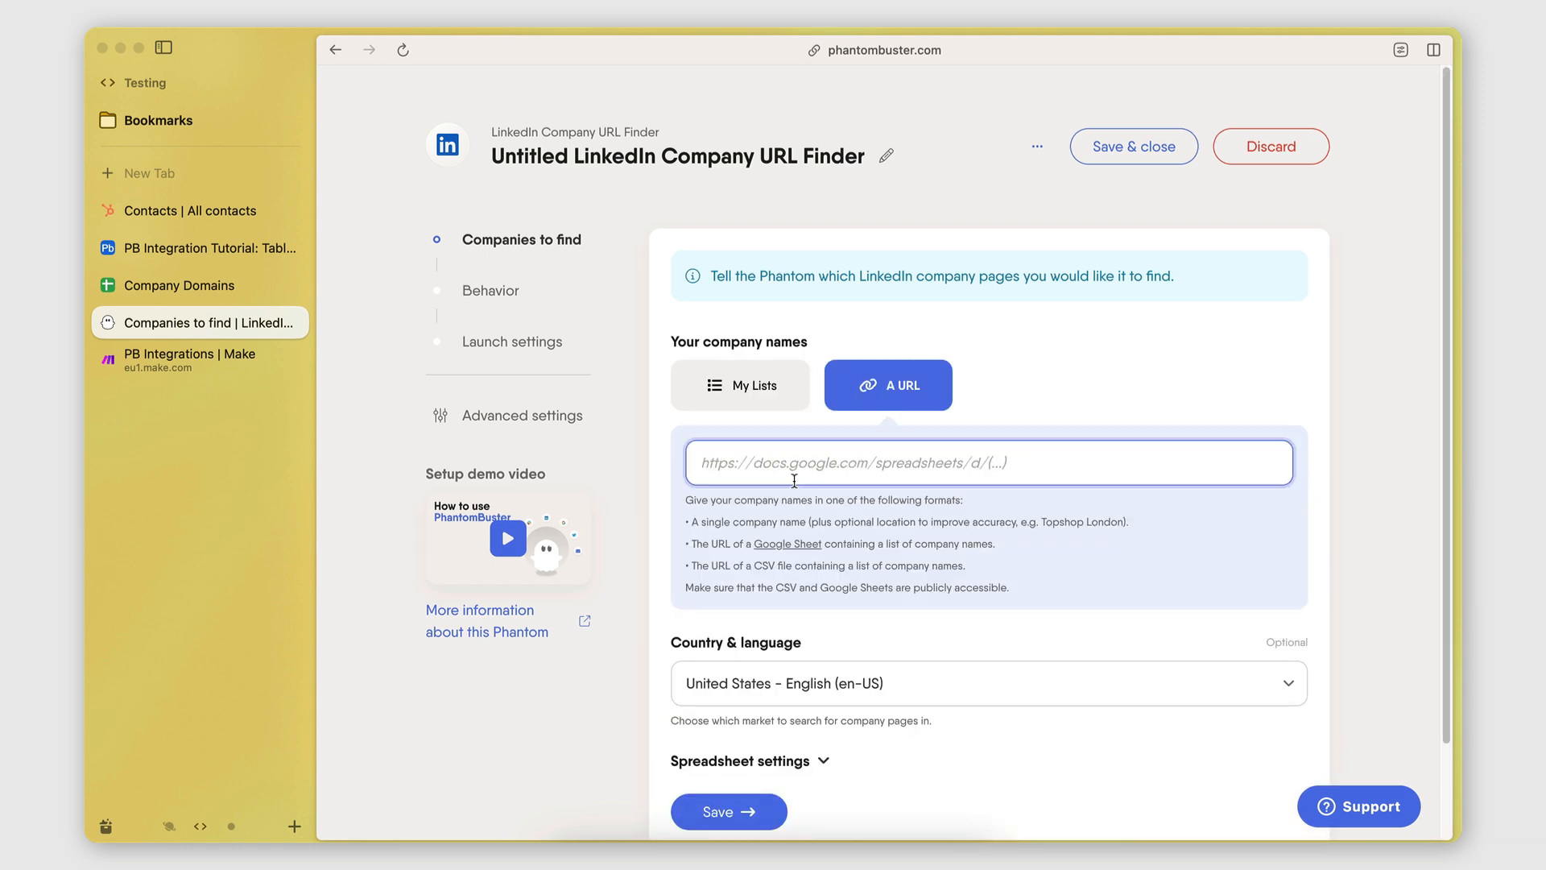
Copy the Company Domains sheet's view link from its Share dialog and return to the phantom setup.
left_click(182, 286)
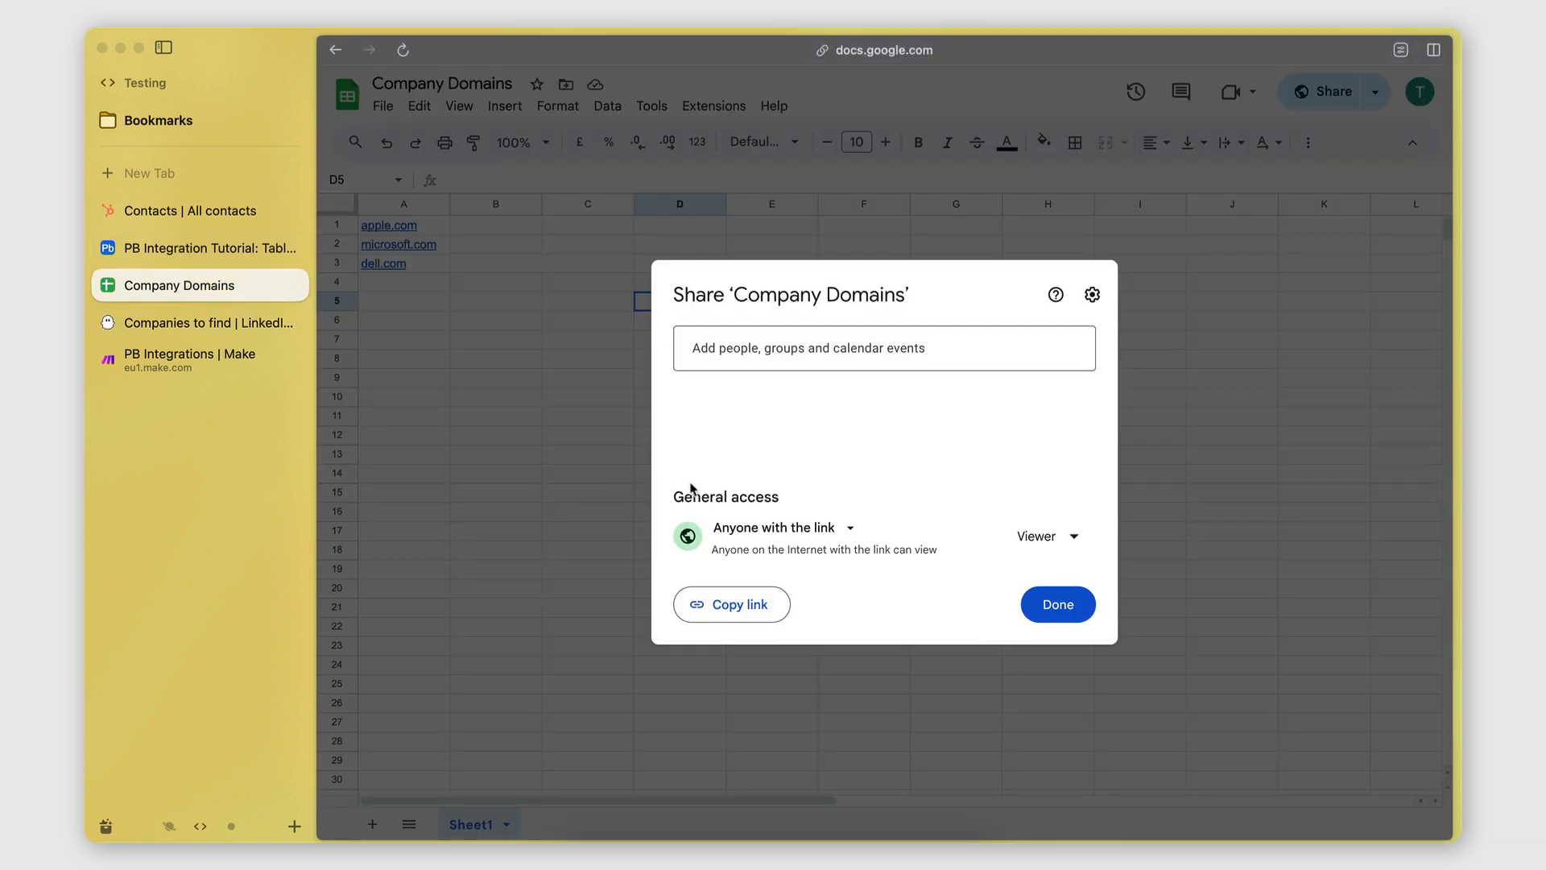
left_click(1058, 603)
left_click(533, 384)
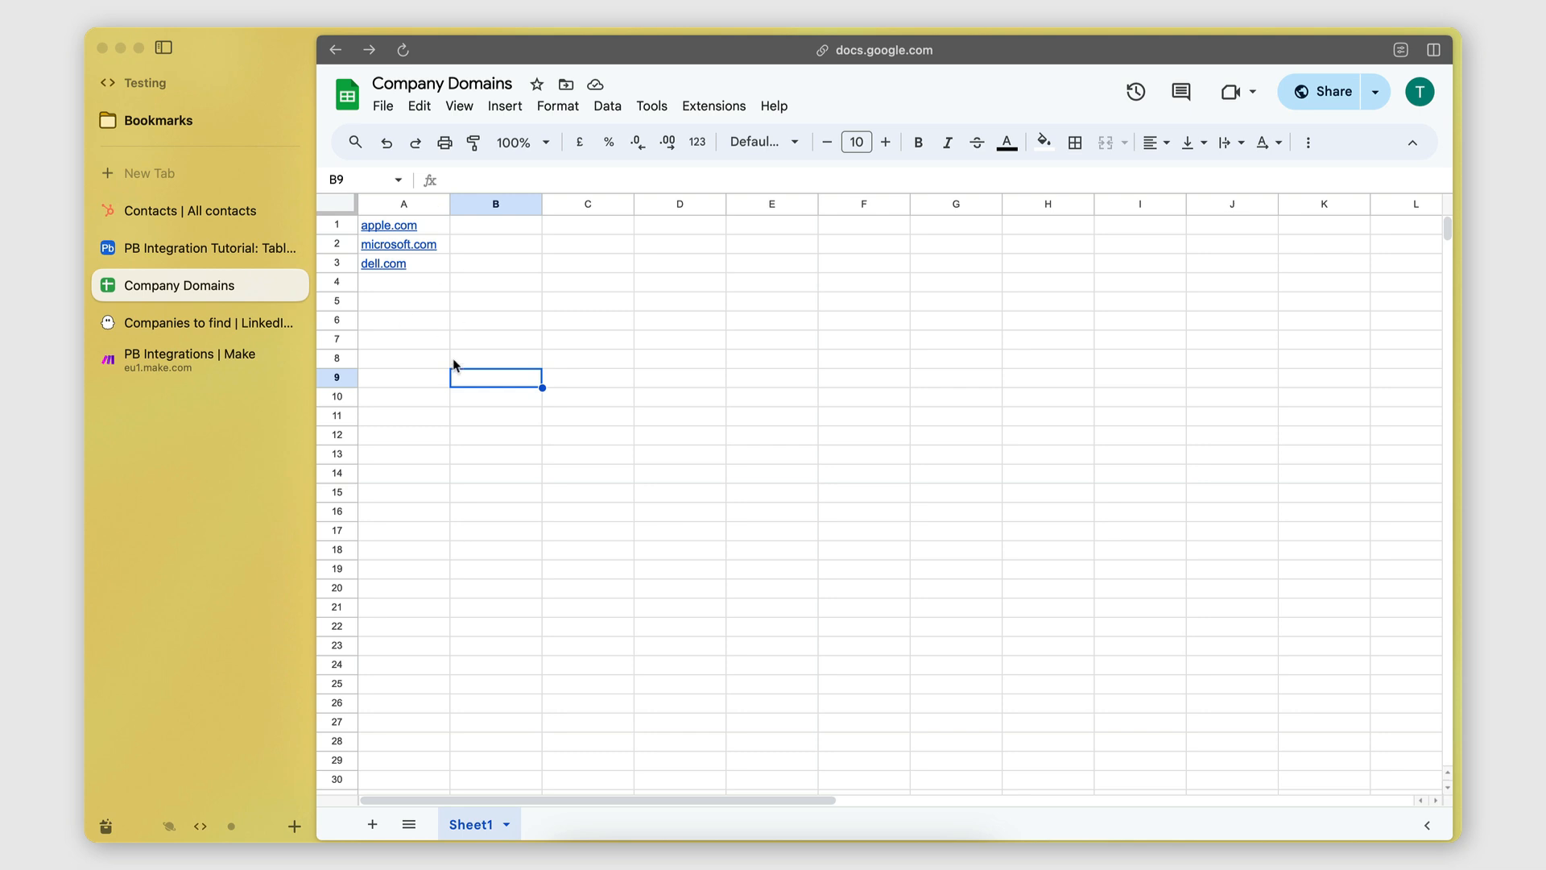
left_click(1358, 85)
left_click(749, 604)
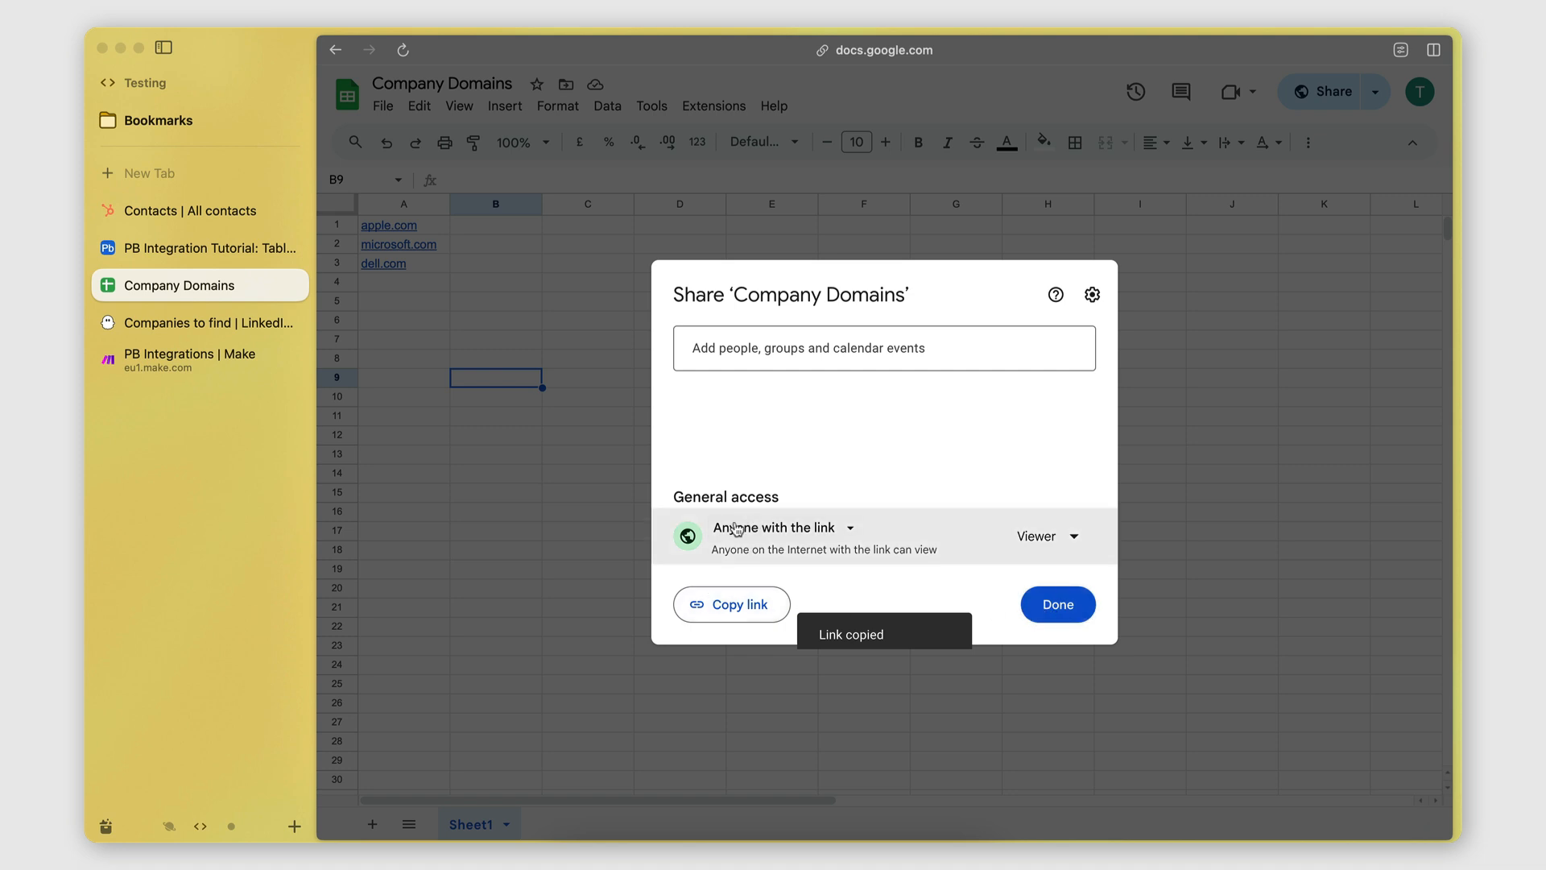
left_click(1046, 604)
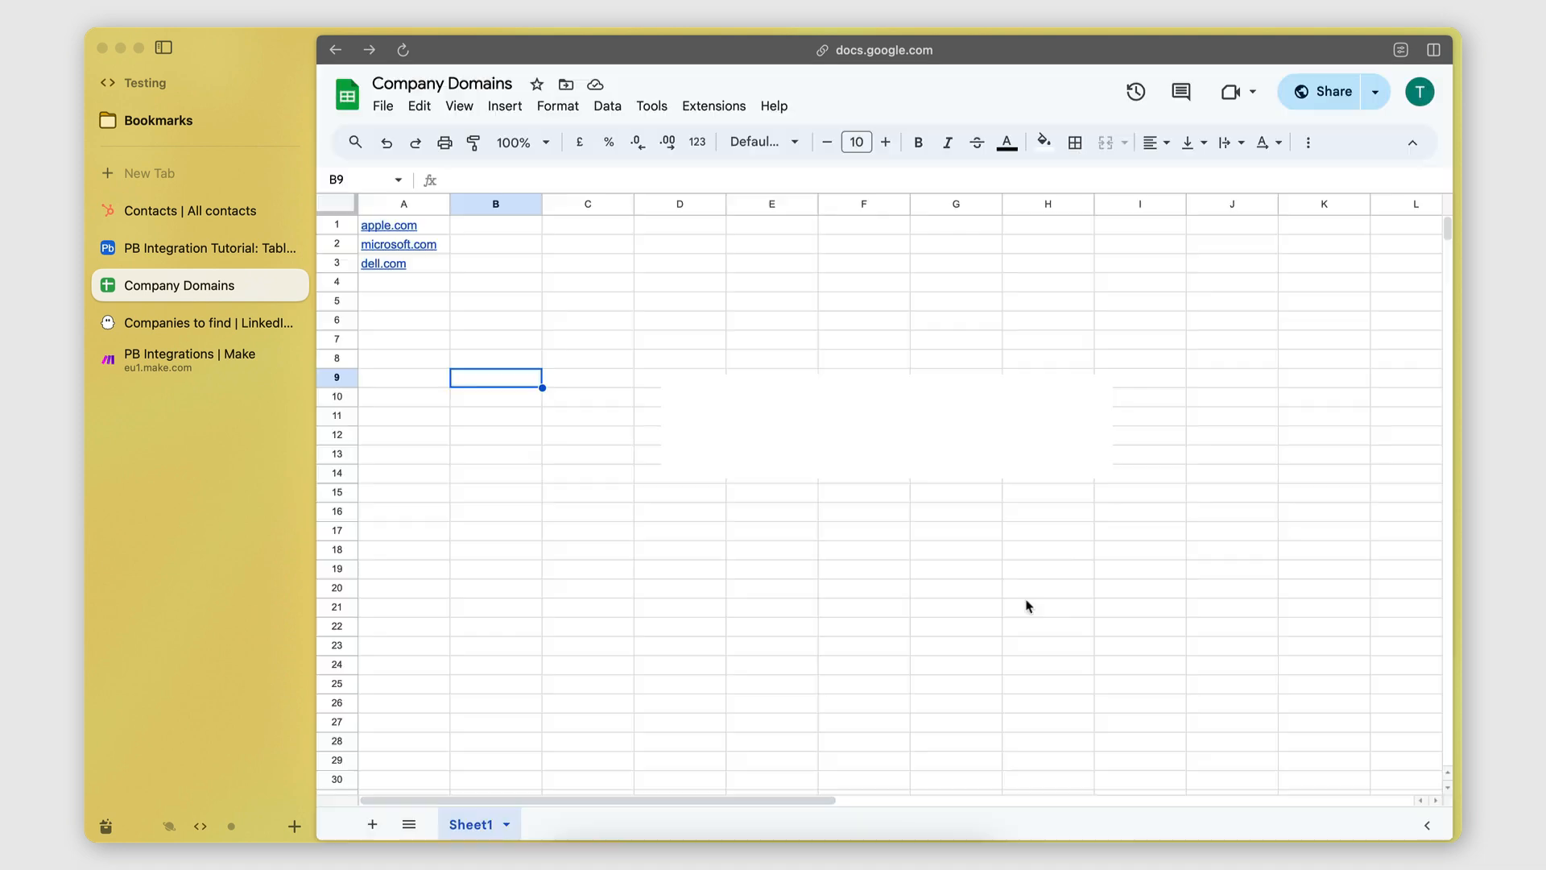
left_click(169, 322)
Paste the sheet link as the company-names URL and save the Behavior and Launch steps.
left_click(882, 463)
key("super+v")
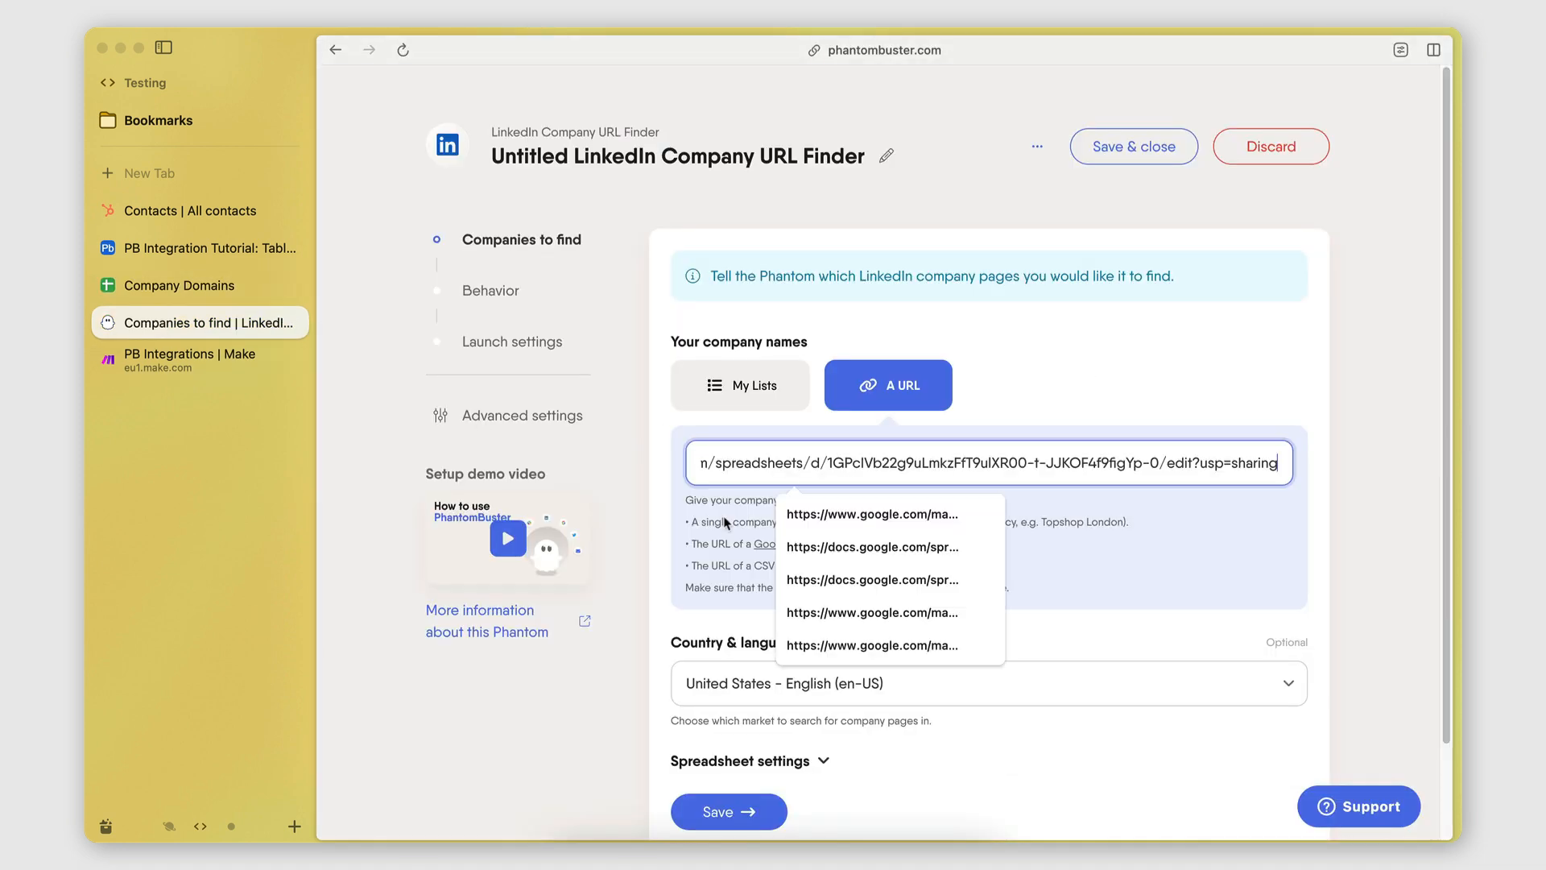
left_click(726, 525)
scroll(862, 563, "down", 2)
left_click(737, 704)
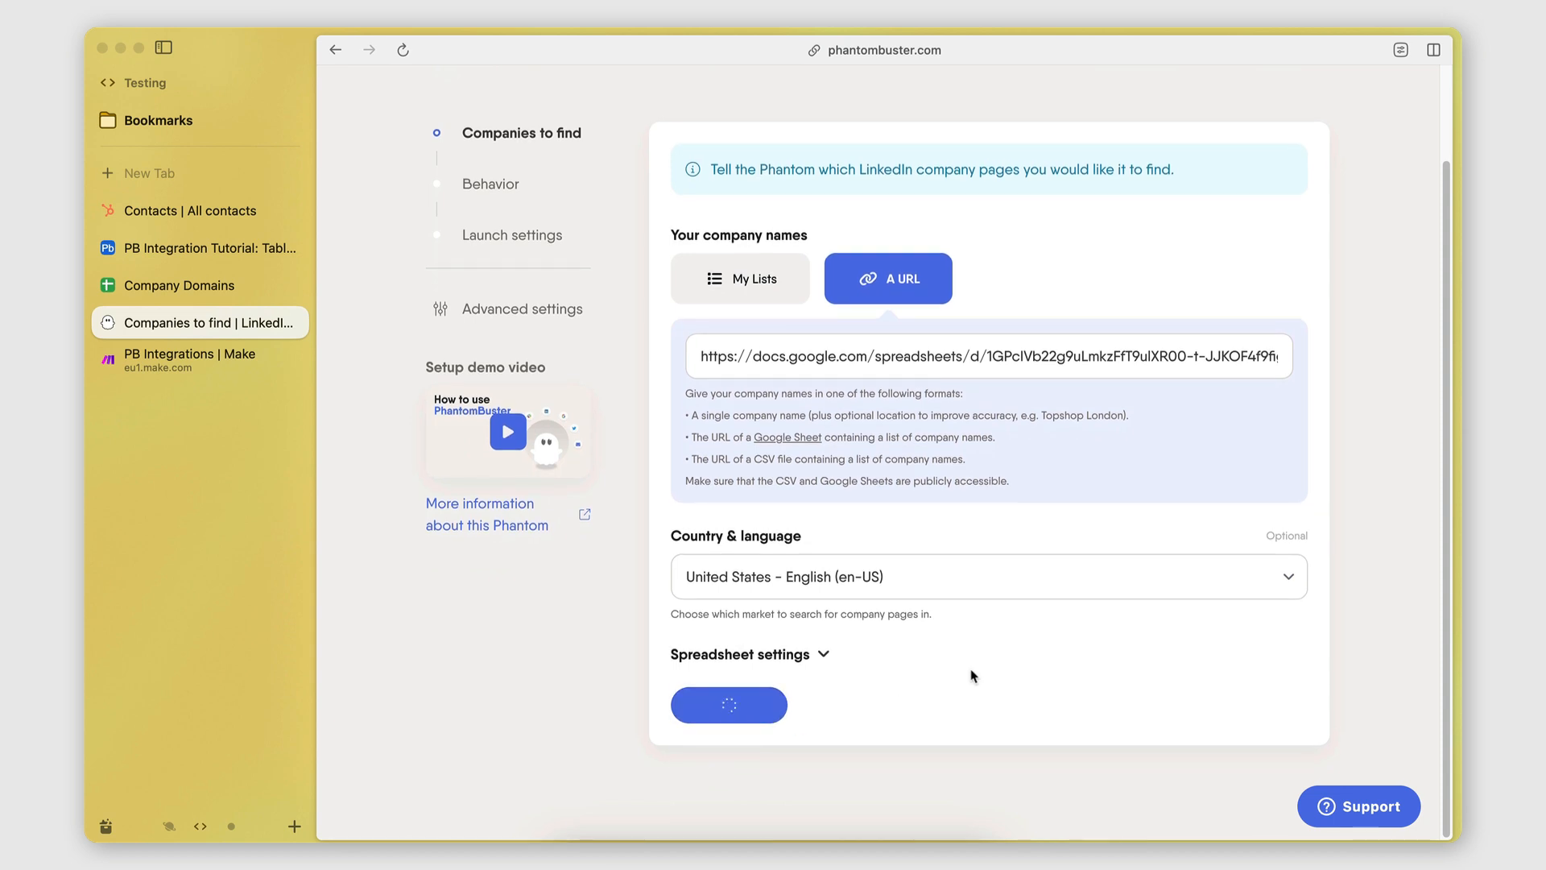
left_click(867, 431)
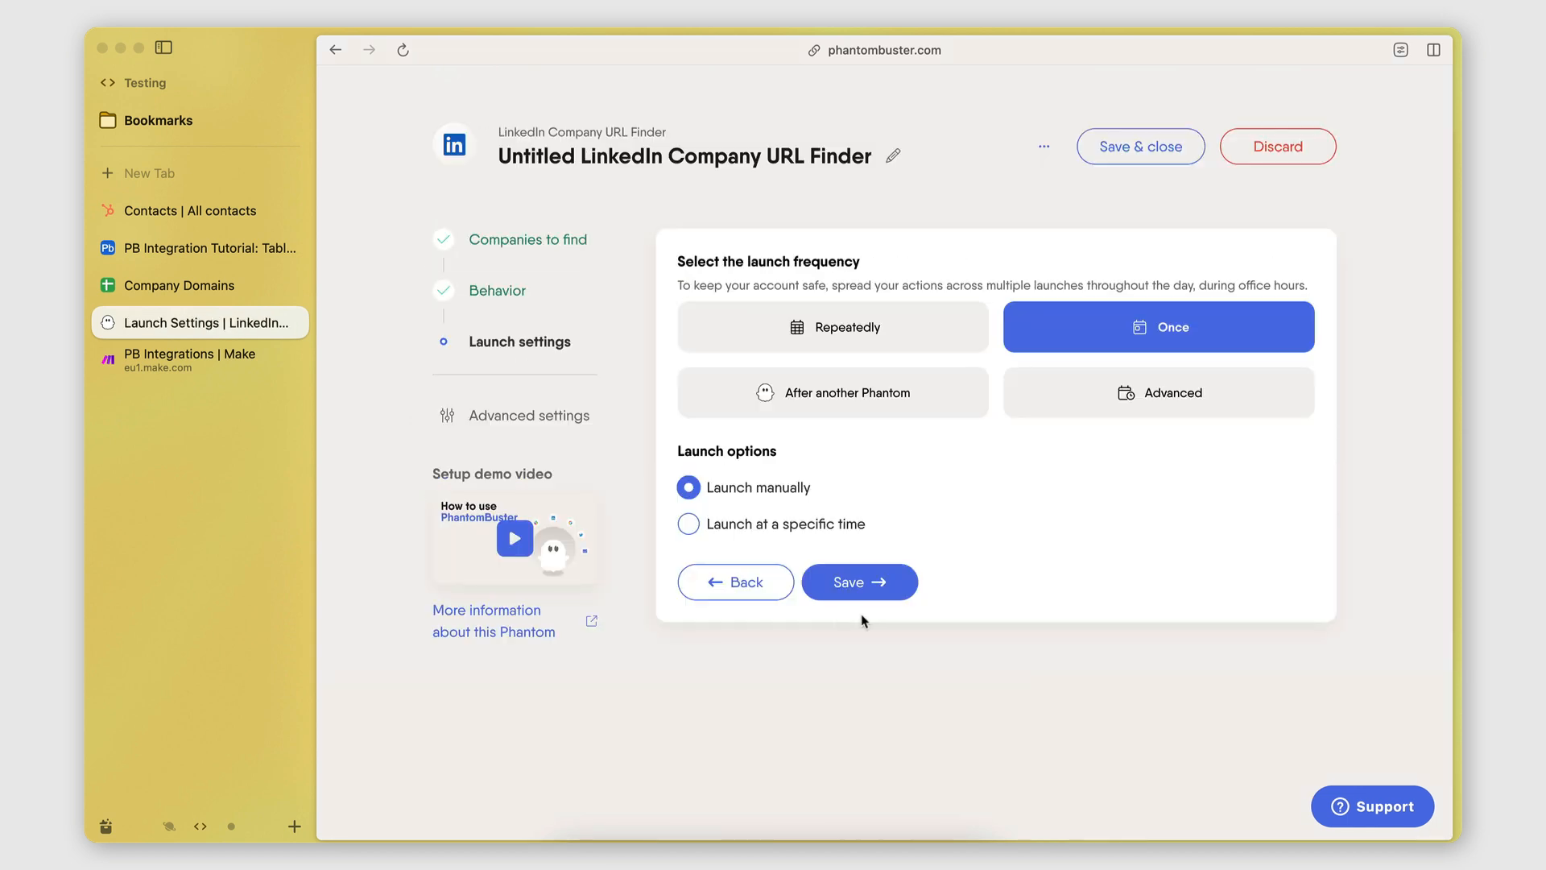
left_click(883, 597)
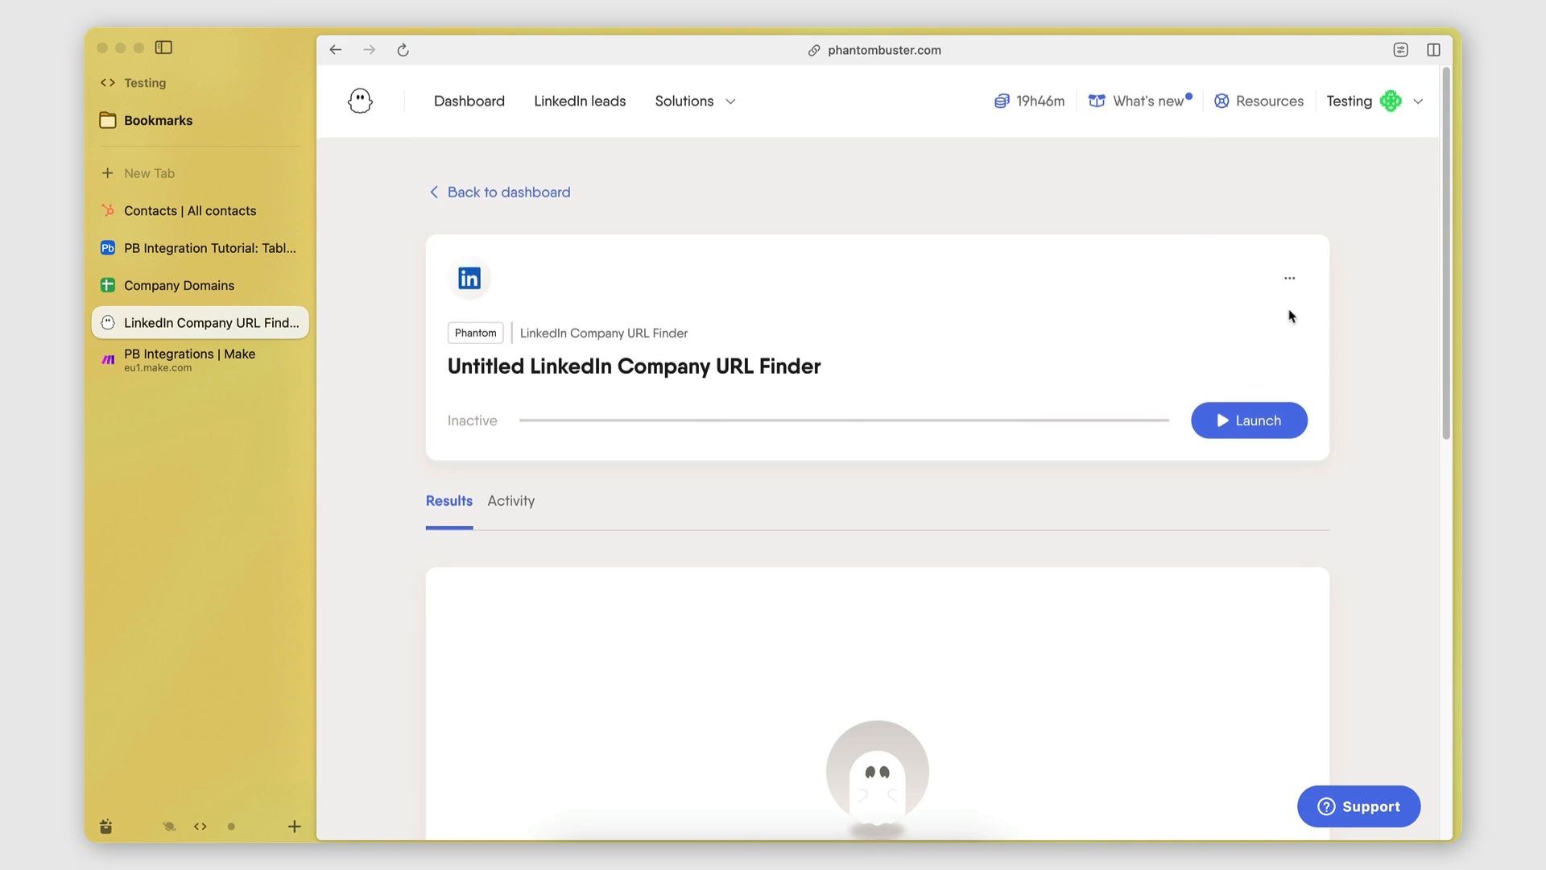
Reopen the phantom's Setup and open its Advanced settings.
left_click(1290, 278)
left_click(1208, 324)
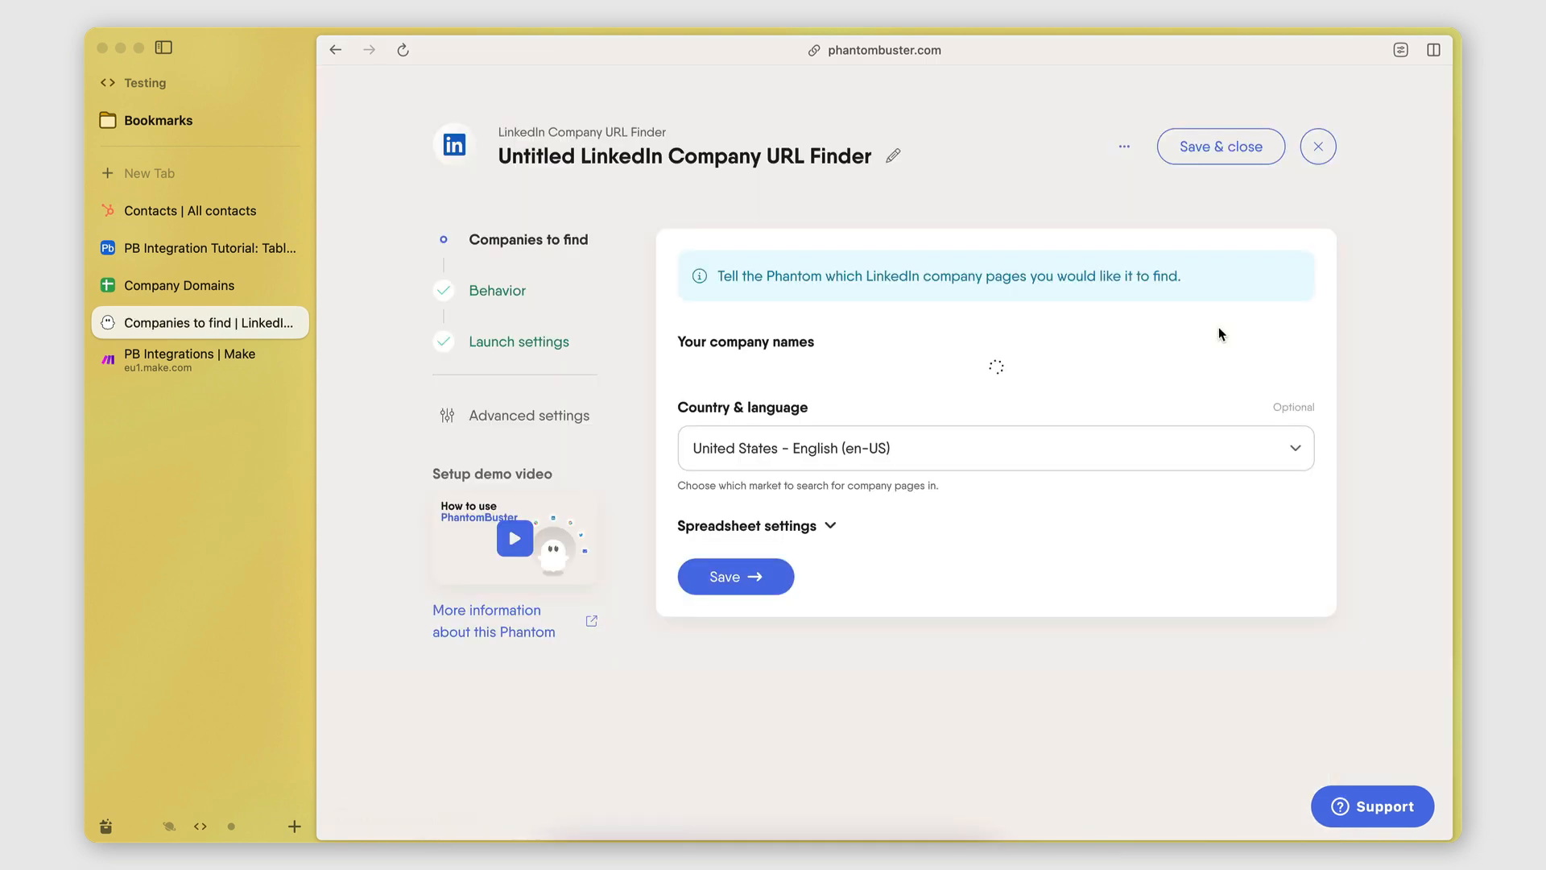
left_click(525, 427)
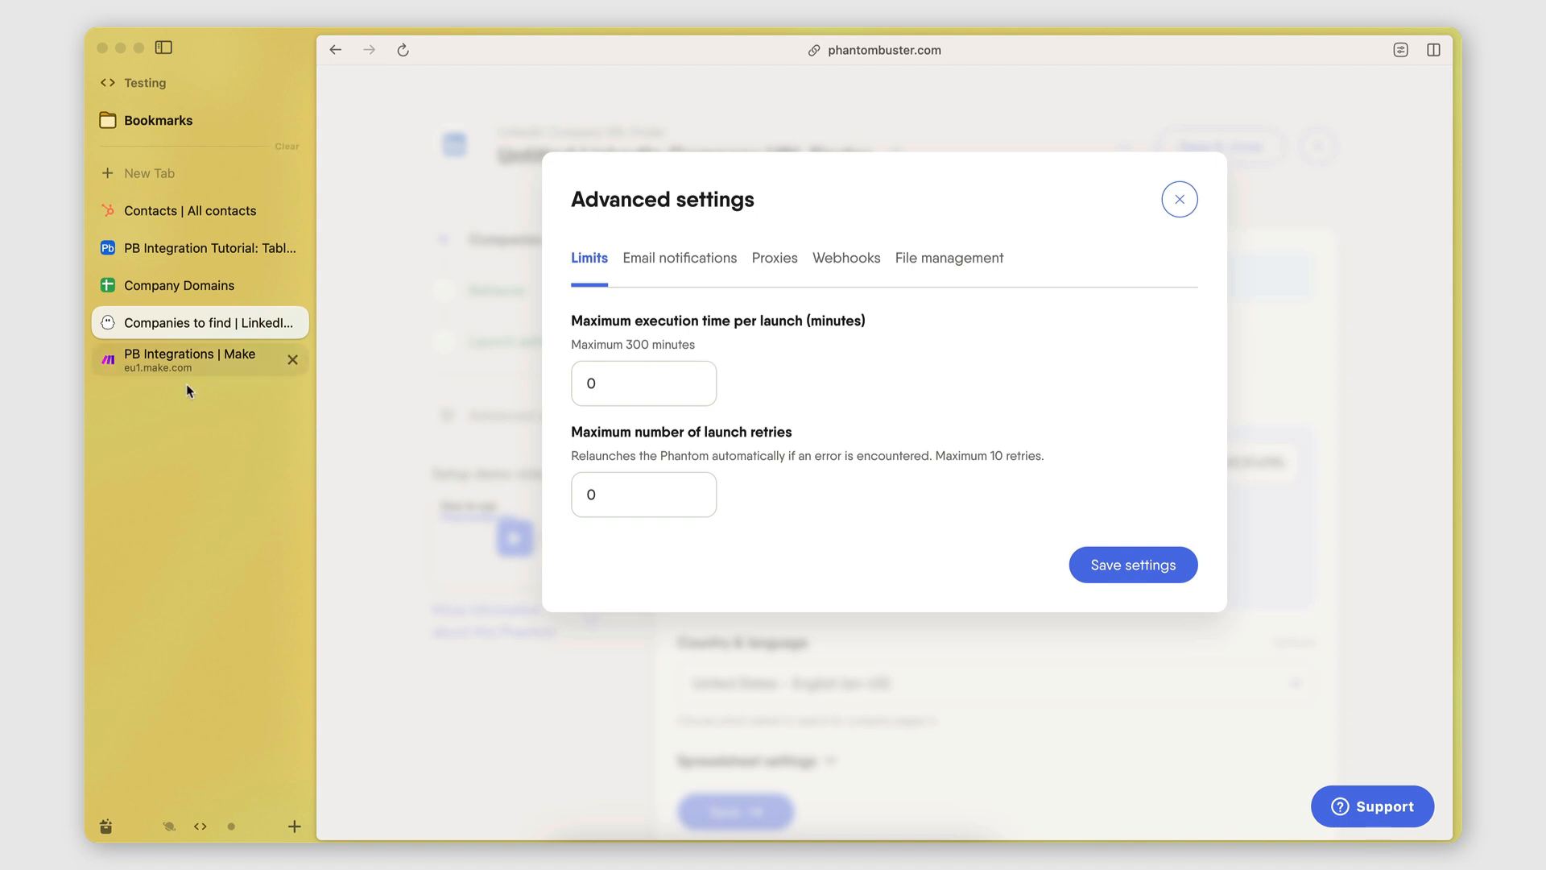
Show the phantom's empty Webhooks settings, then switch to the PB Integrations scenario in Make.
left_click(153, 365)
left_click(207, 330)
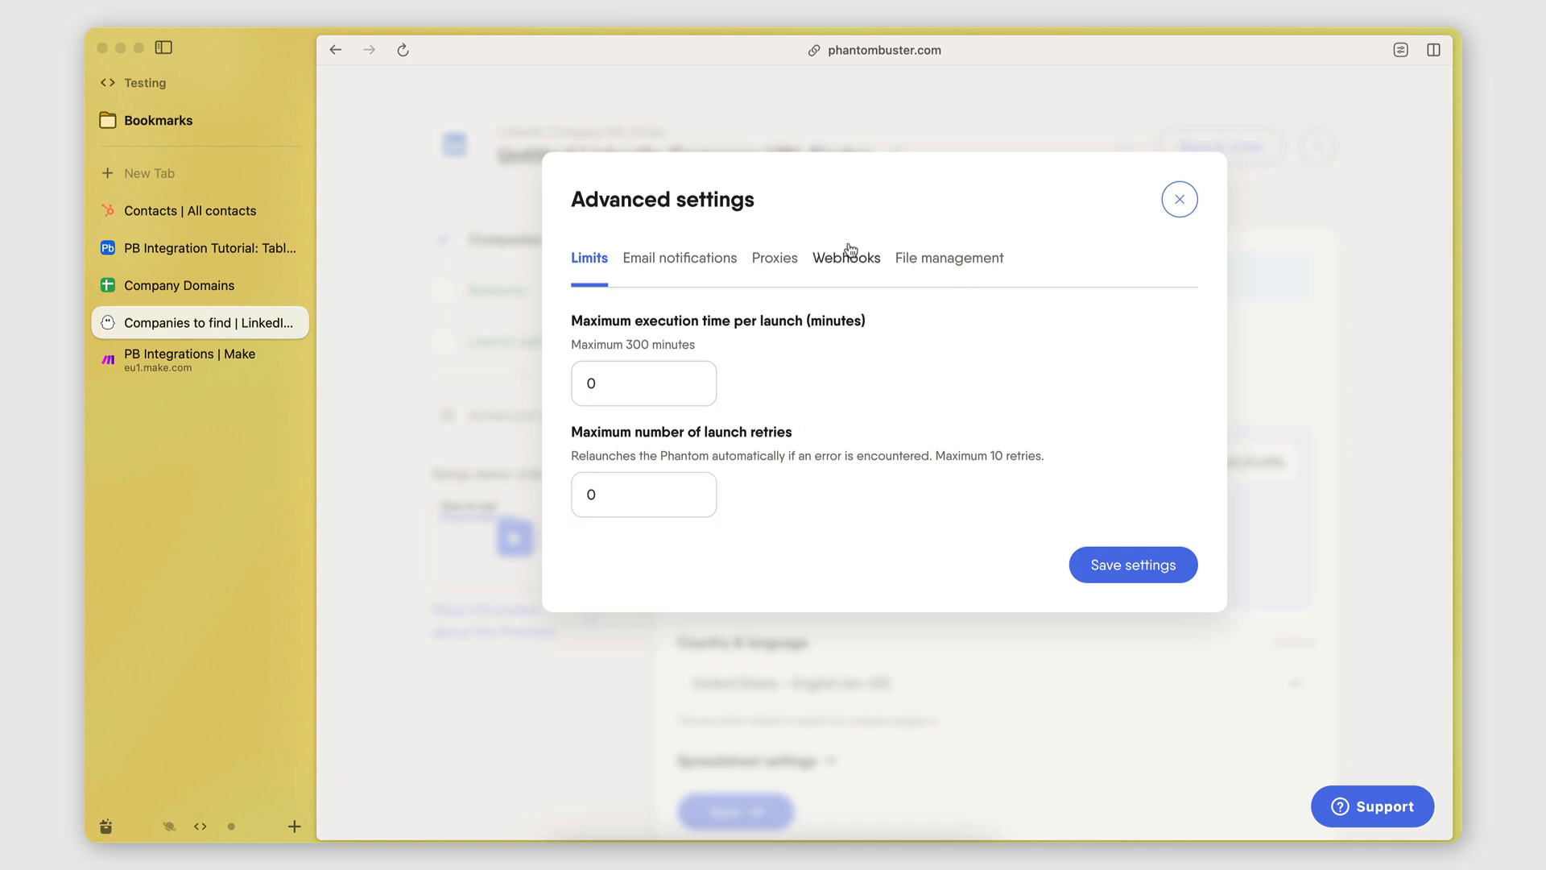
left_click(837, 268)
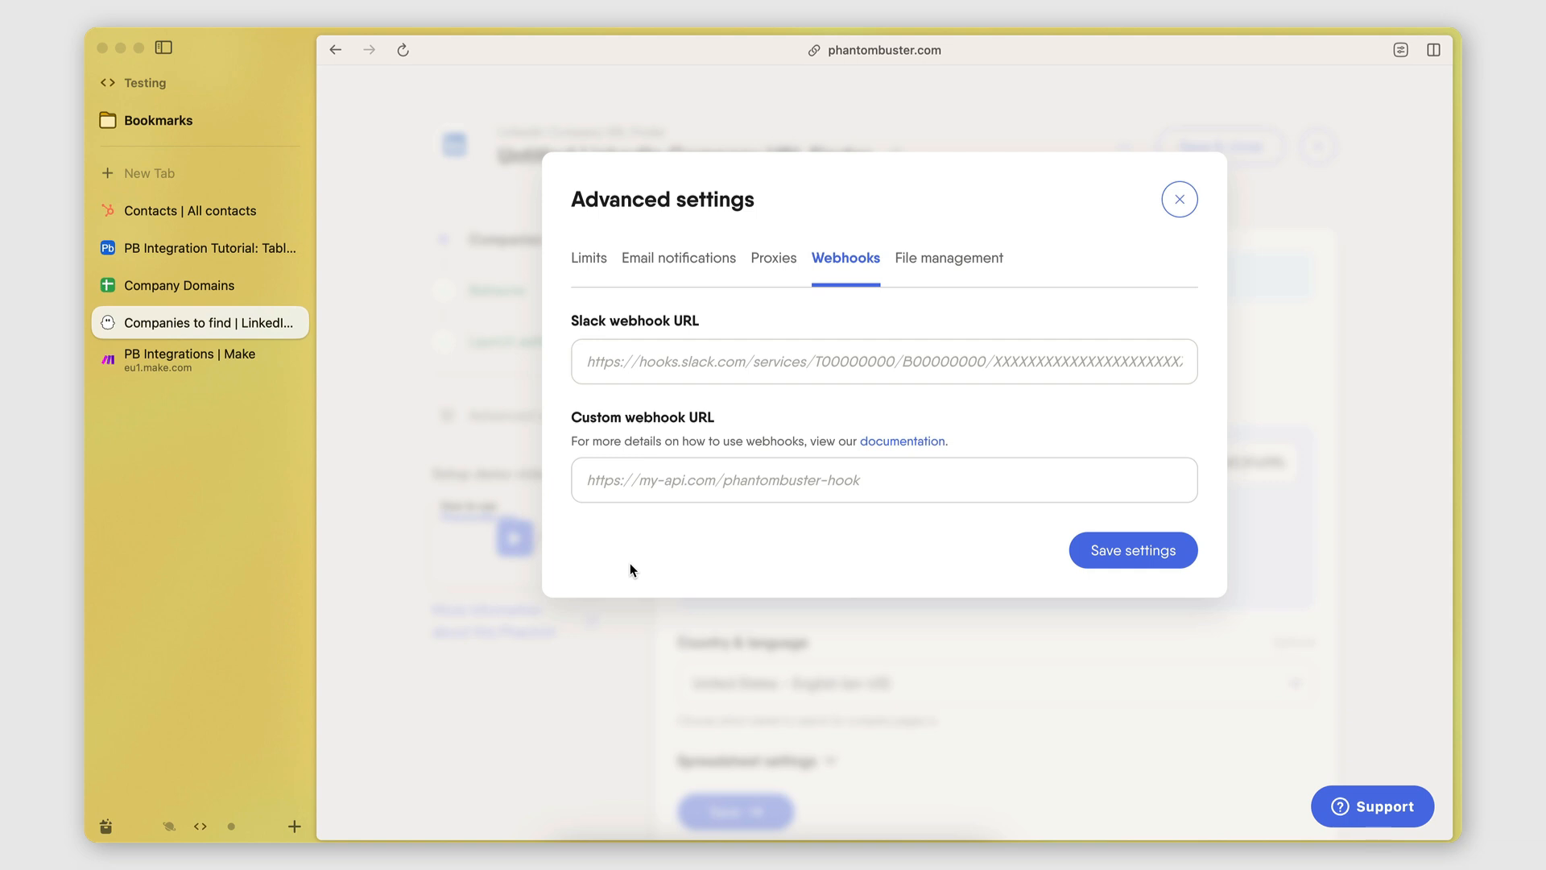
left_click(173, 369)
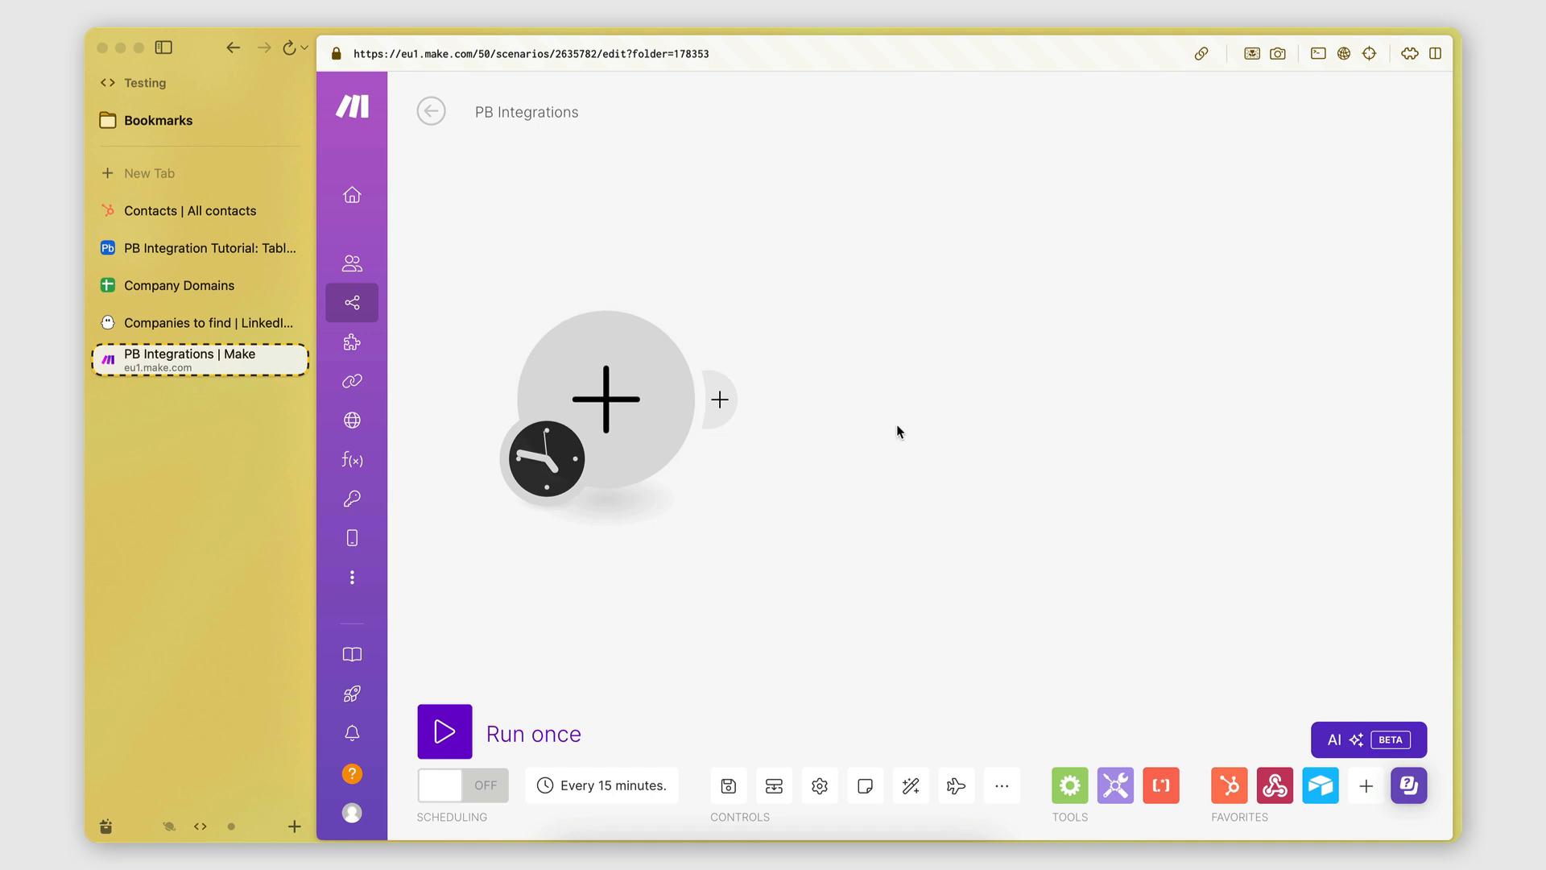
Add a Webhooks custom webhook module as the scenario's trigger.
left_click(605, 418)
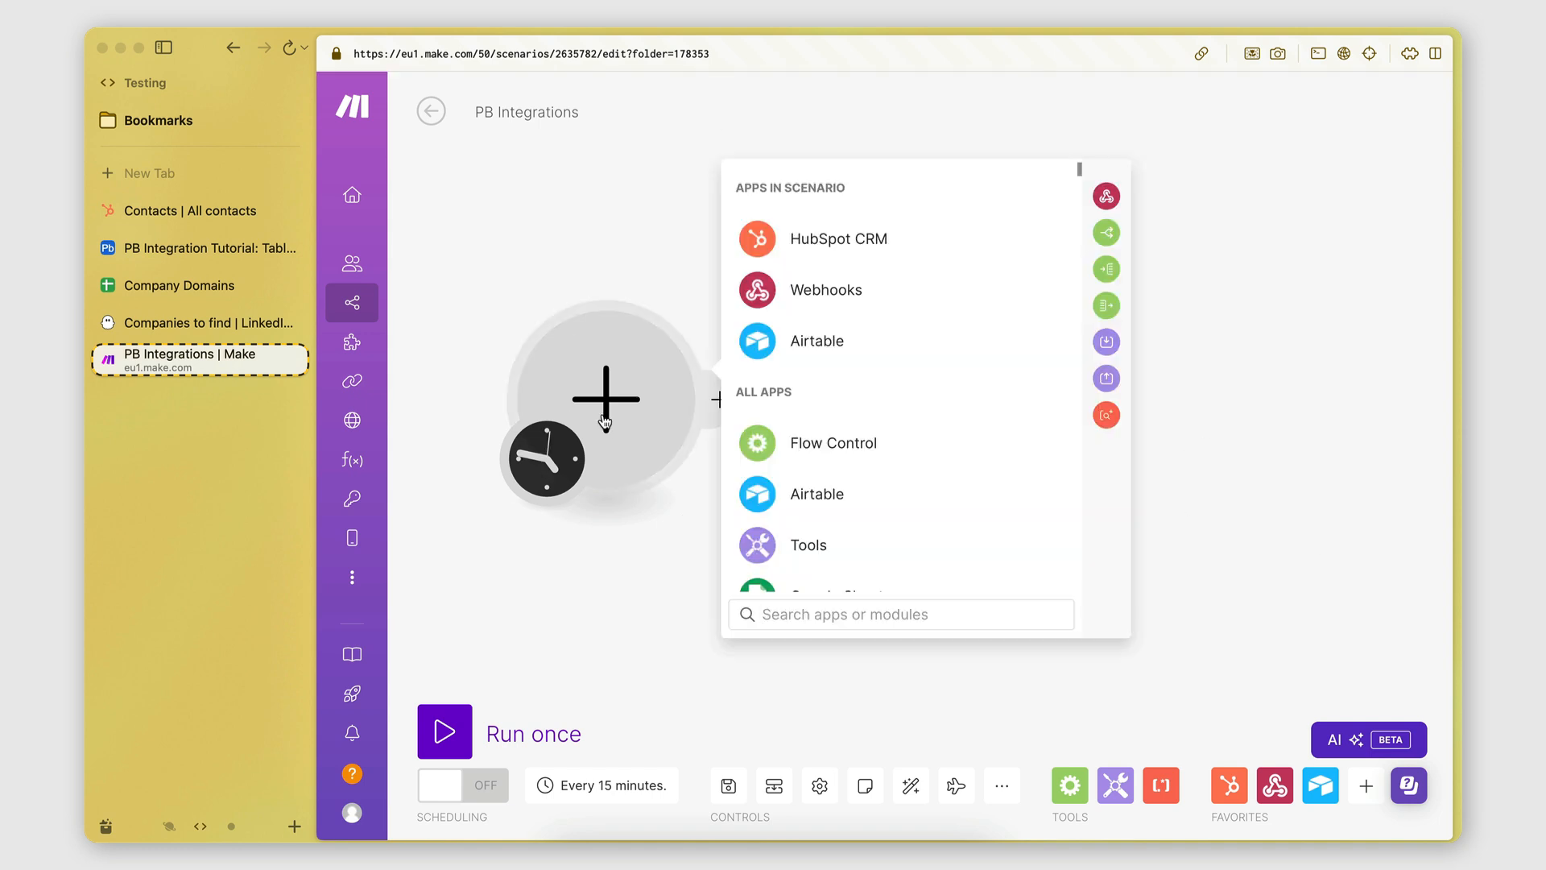
type("webhooks")
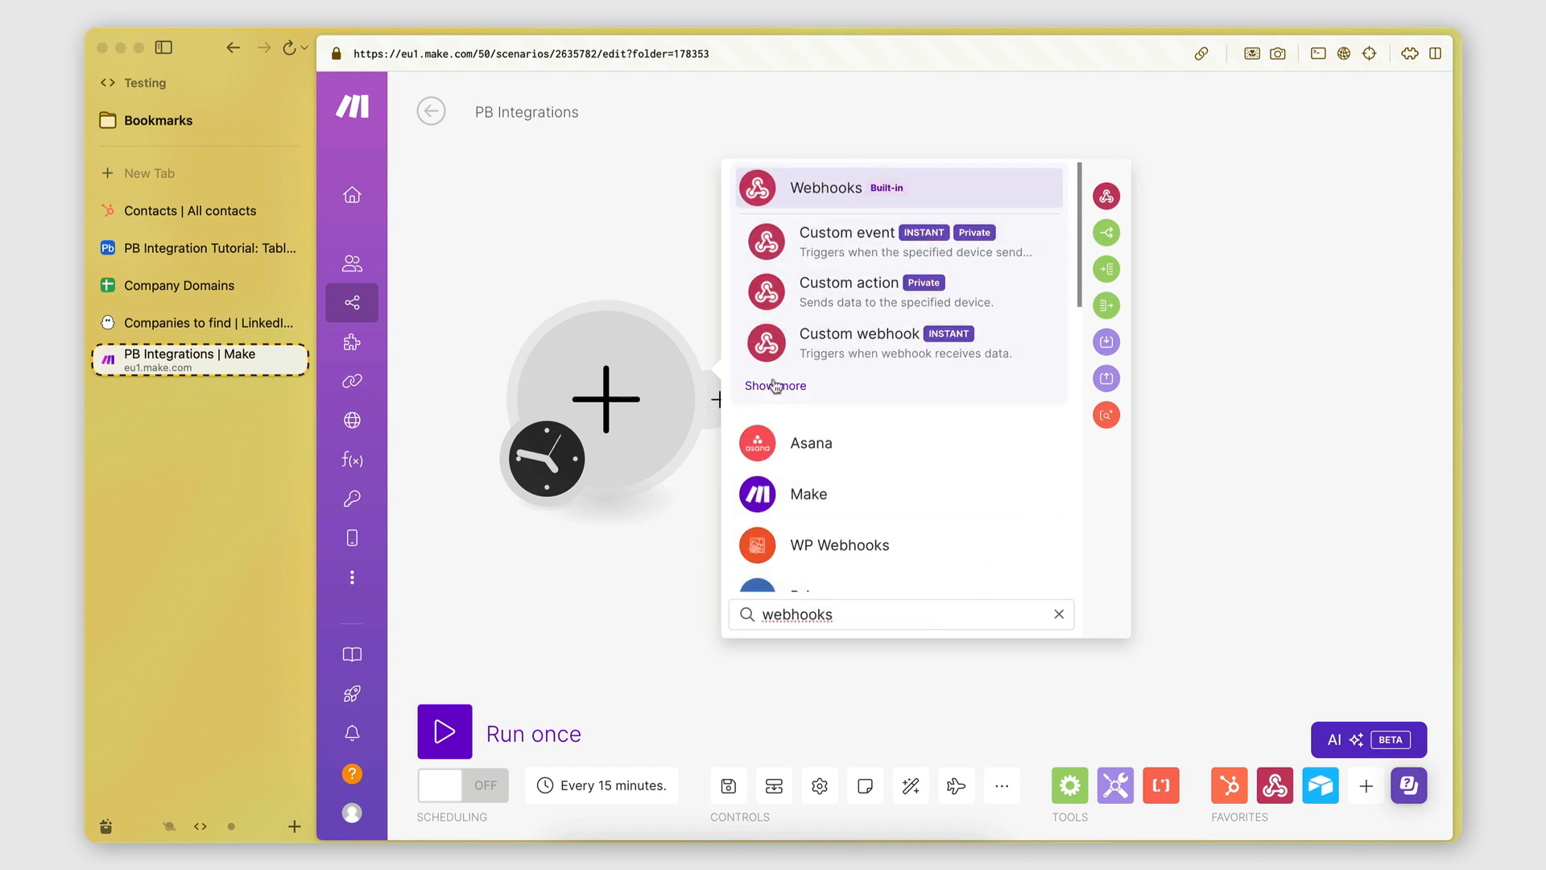
left_click(763, 192)
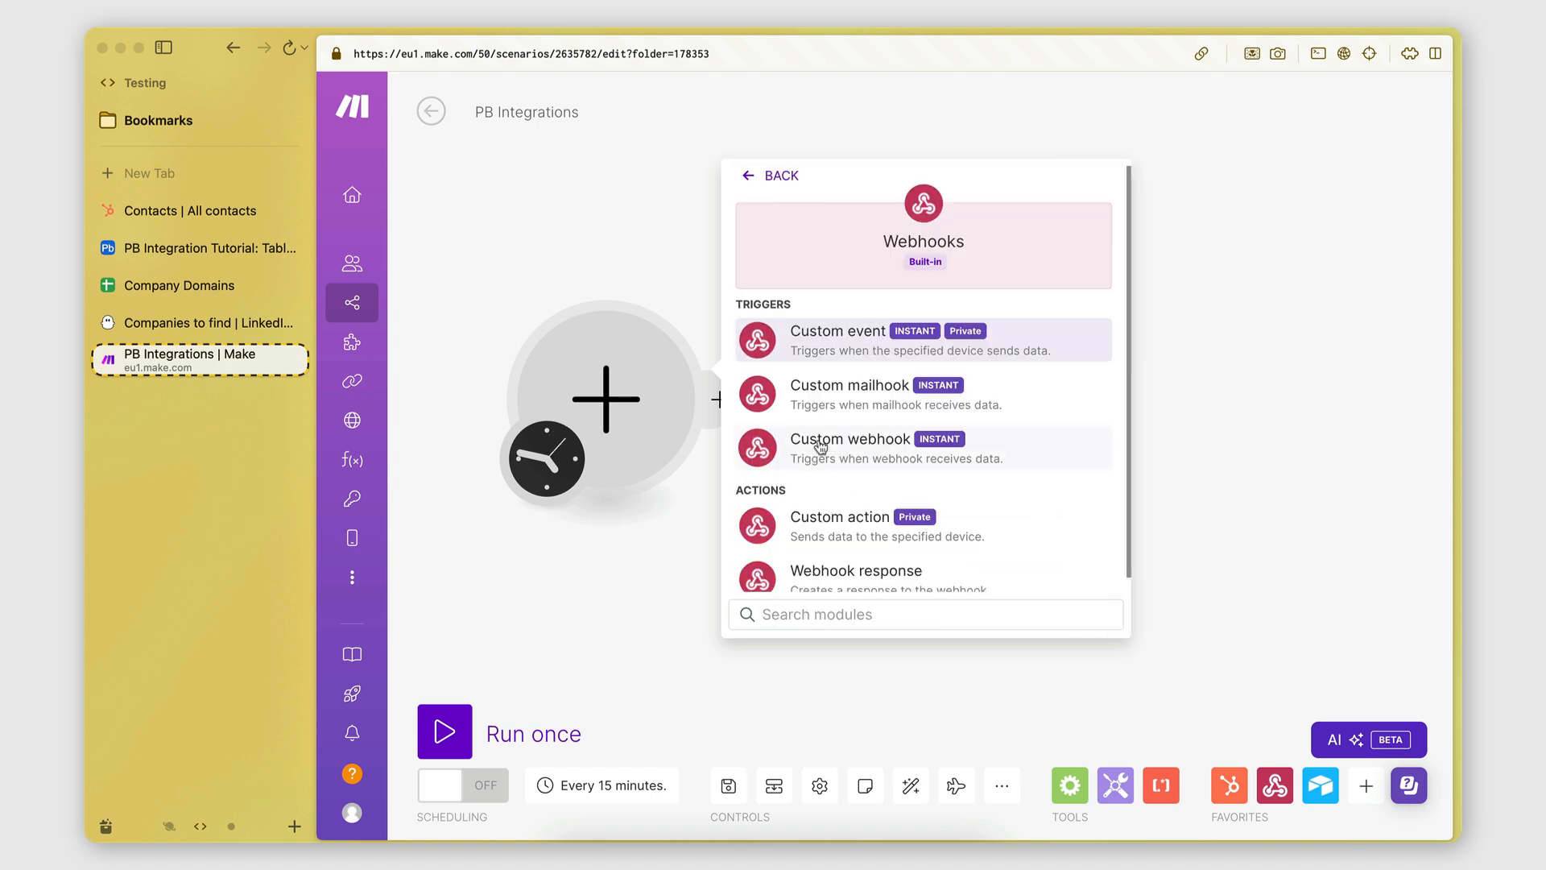
left_click(752, 467)
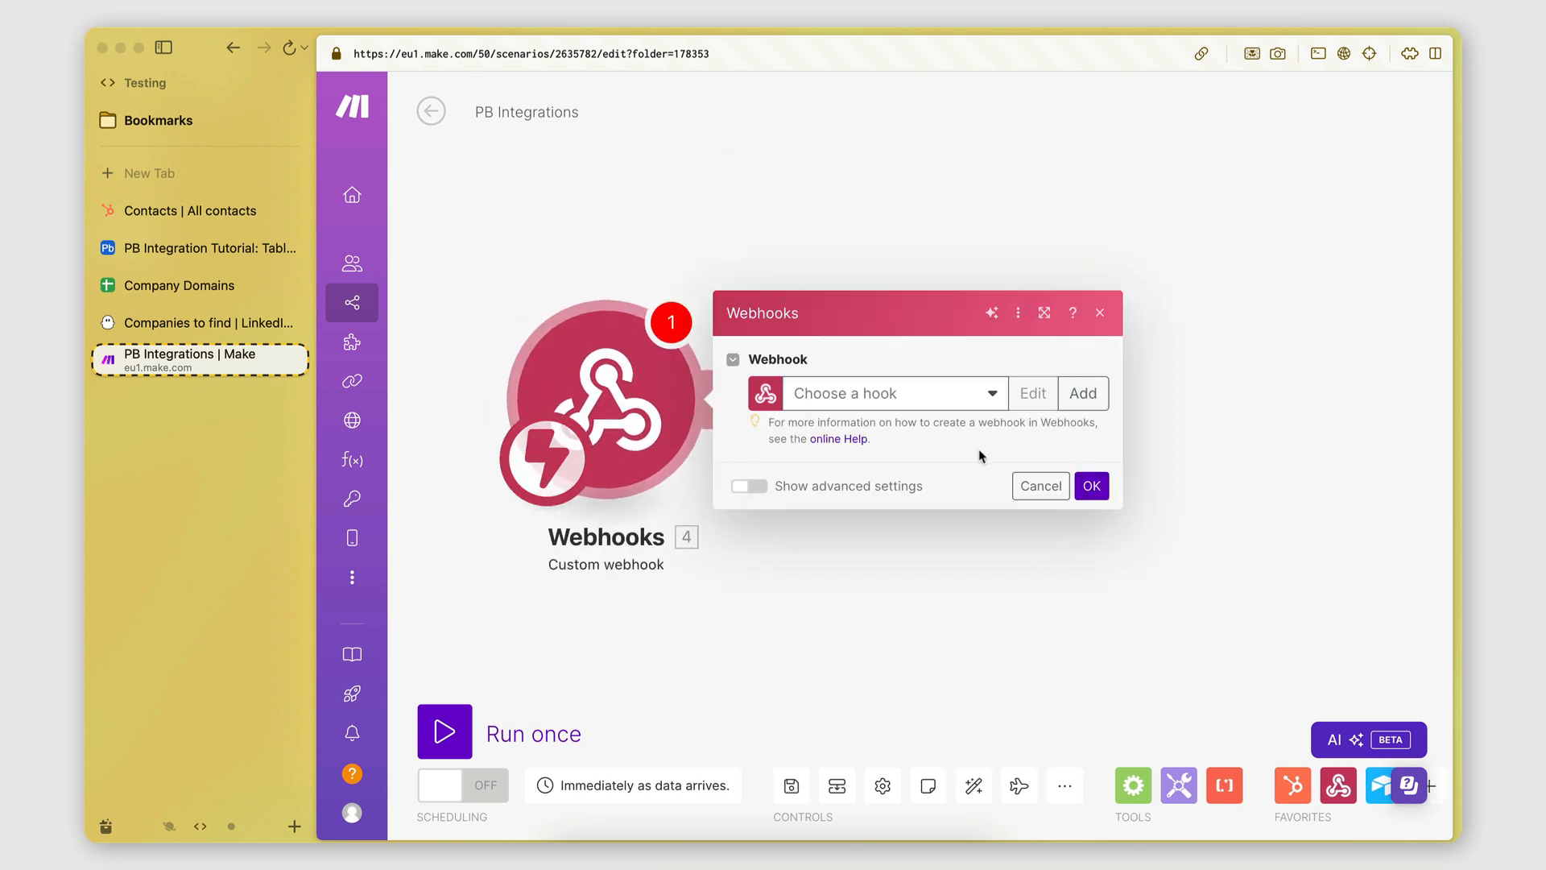
Create a webhook named 'PB - LinkedIn Company URL Finder', save it, and copy its address.
left_click(1084, 395)
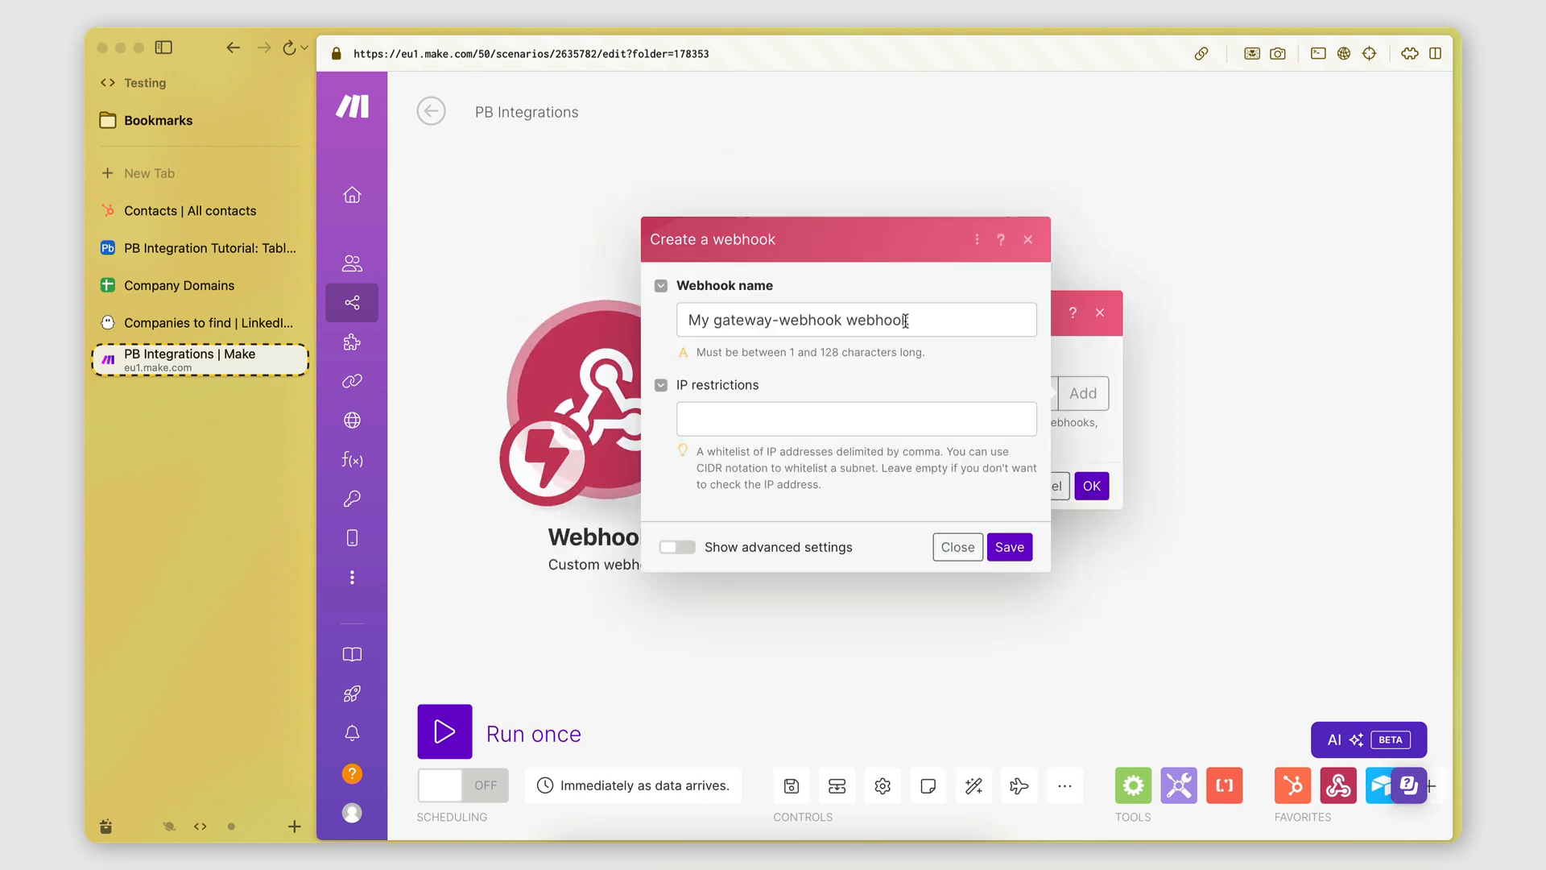
left_click_drag(906, 320, 673, 328)
type("PB")
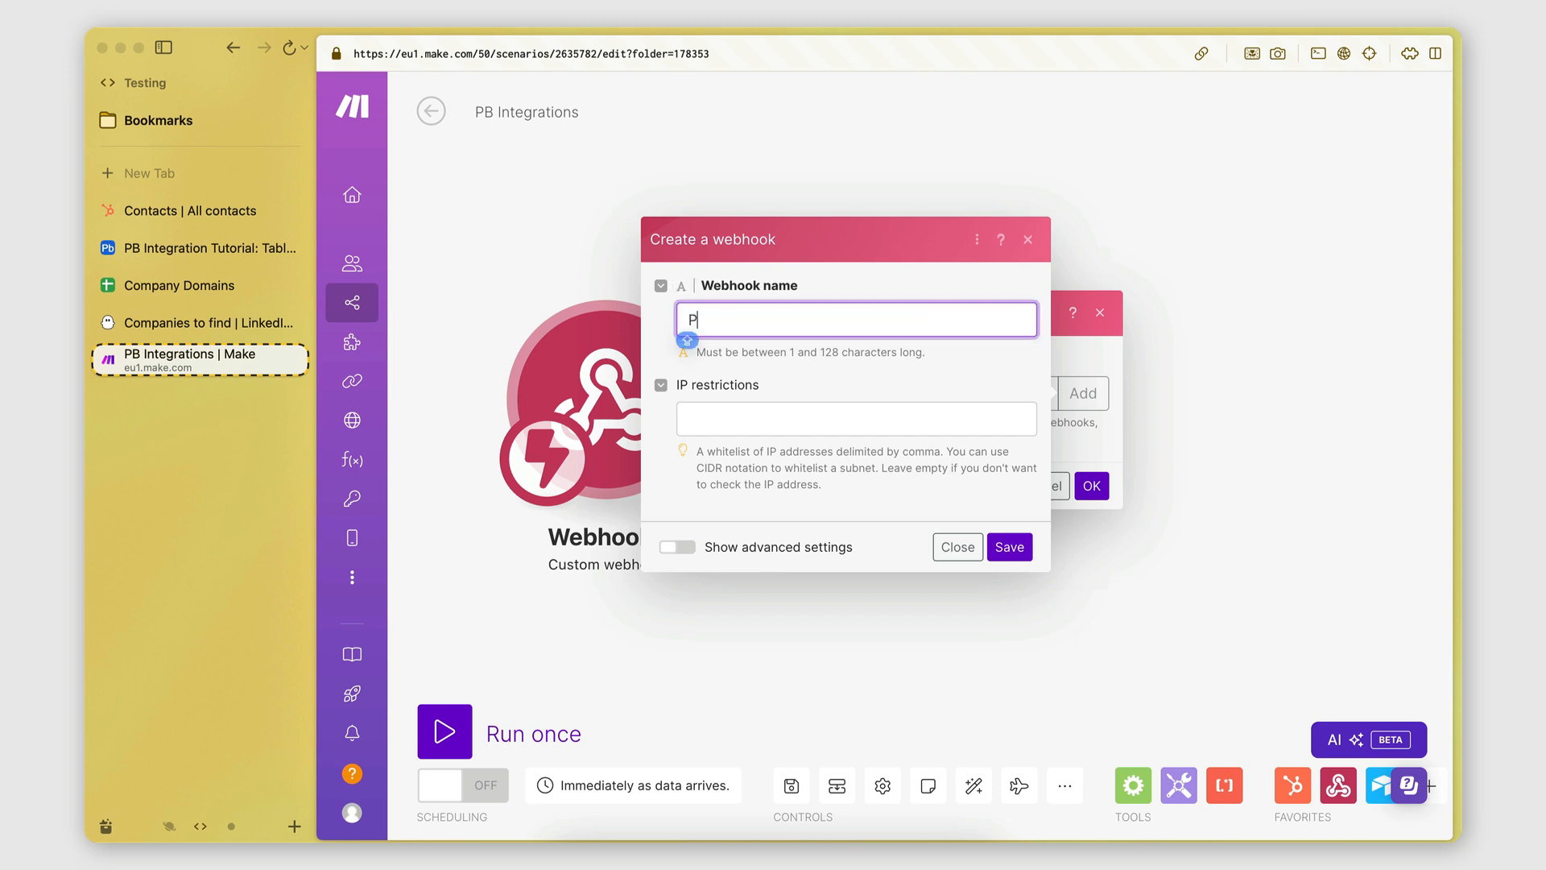
left_click(861, 397)
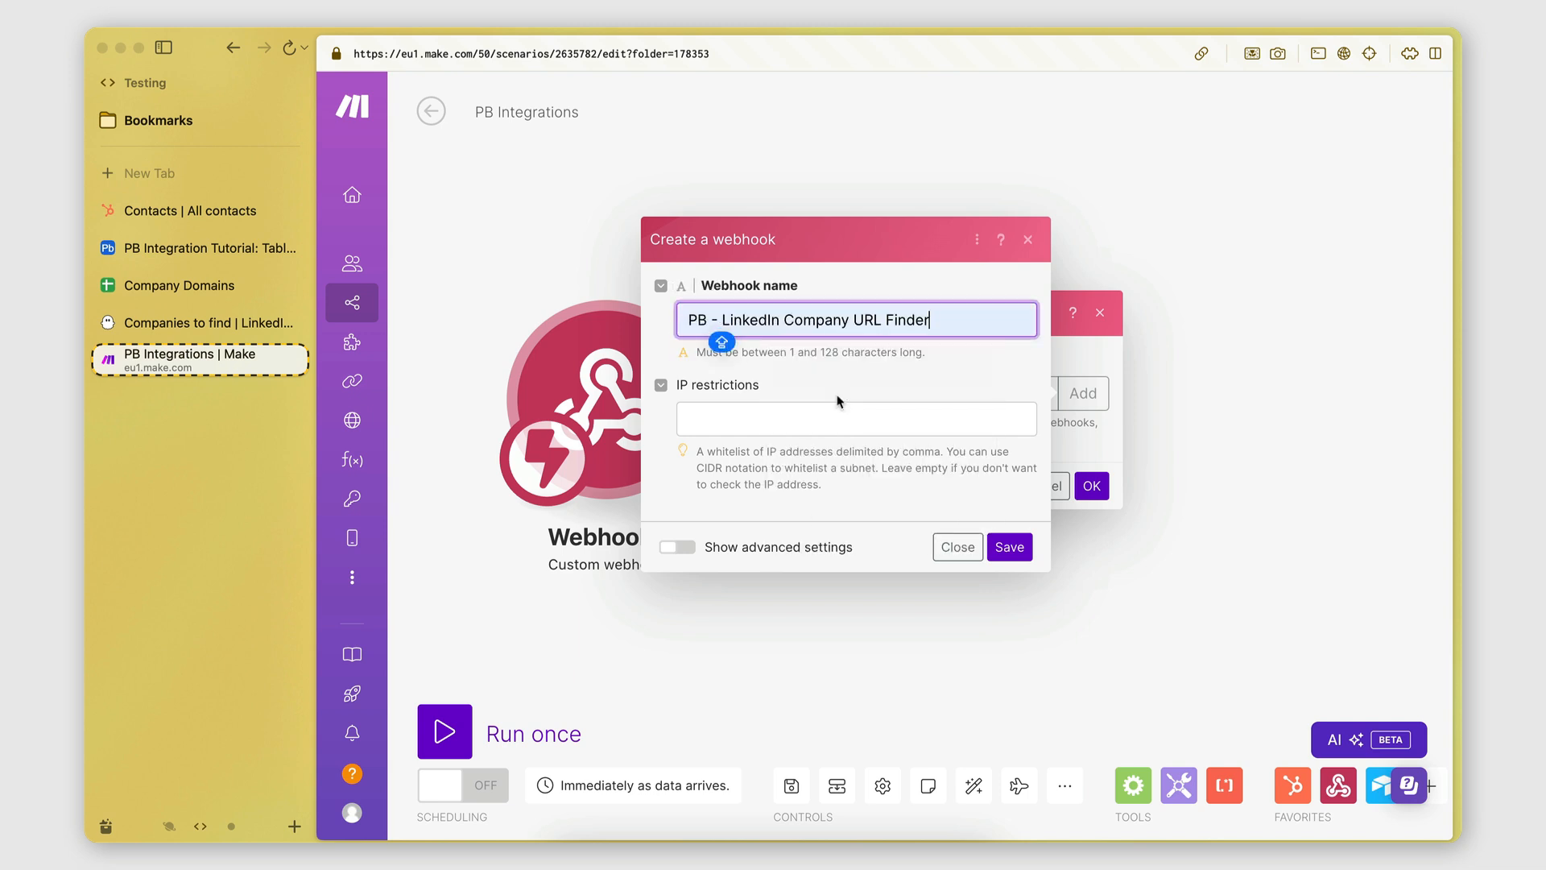
left_click(945, 360)
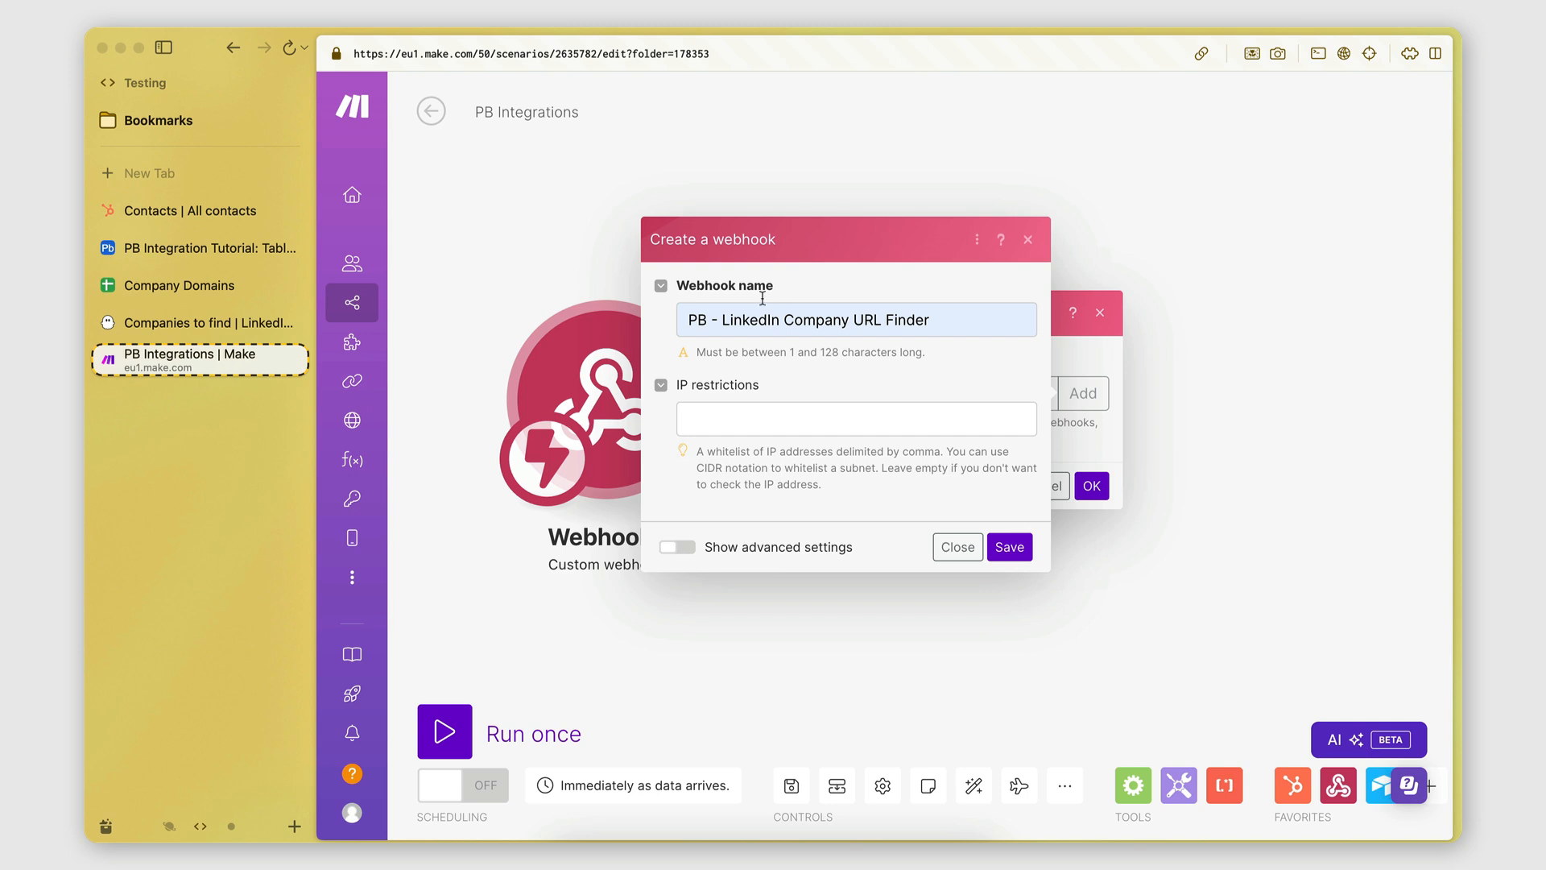
left_click(837, 405)
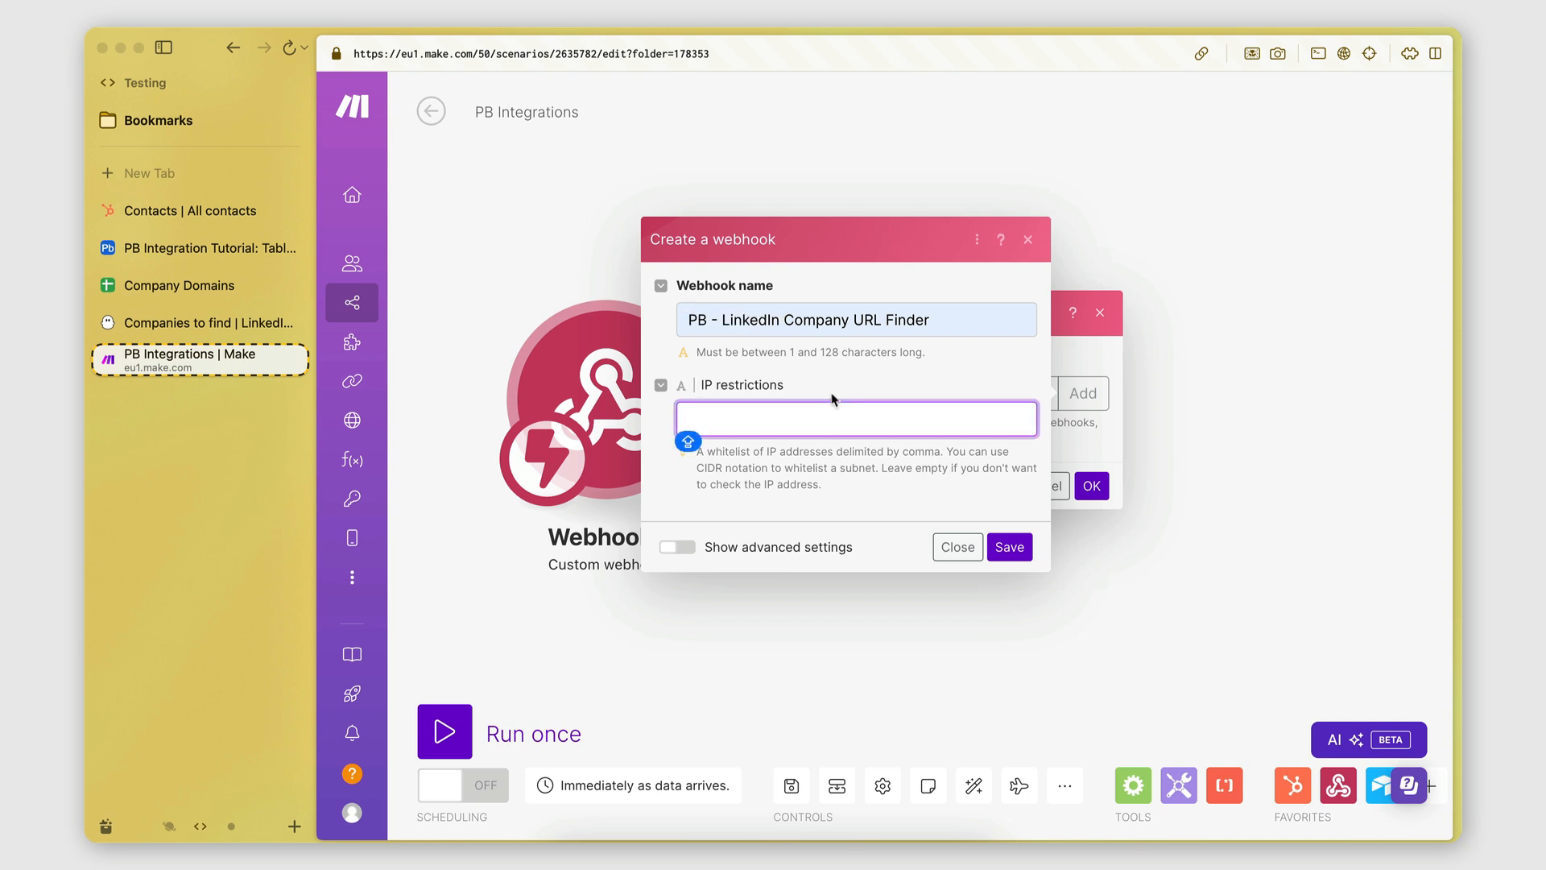
left_click(879, 375)
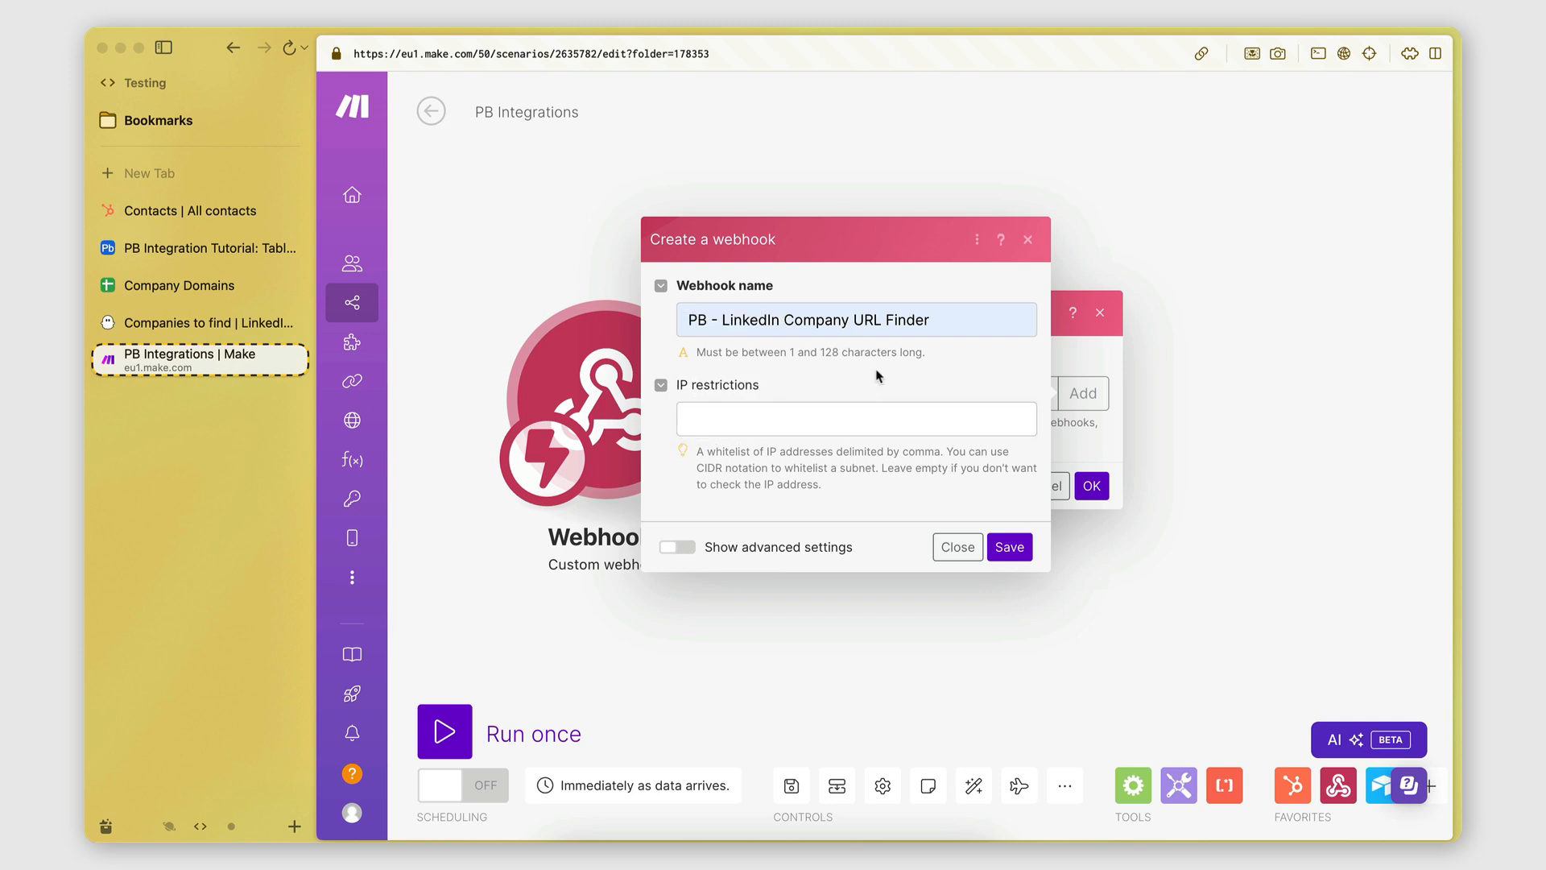
left_click(1006, 546)
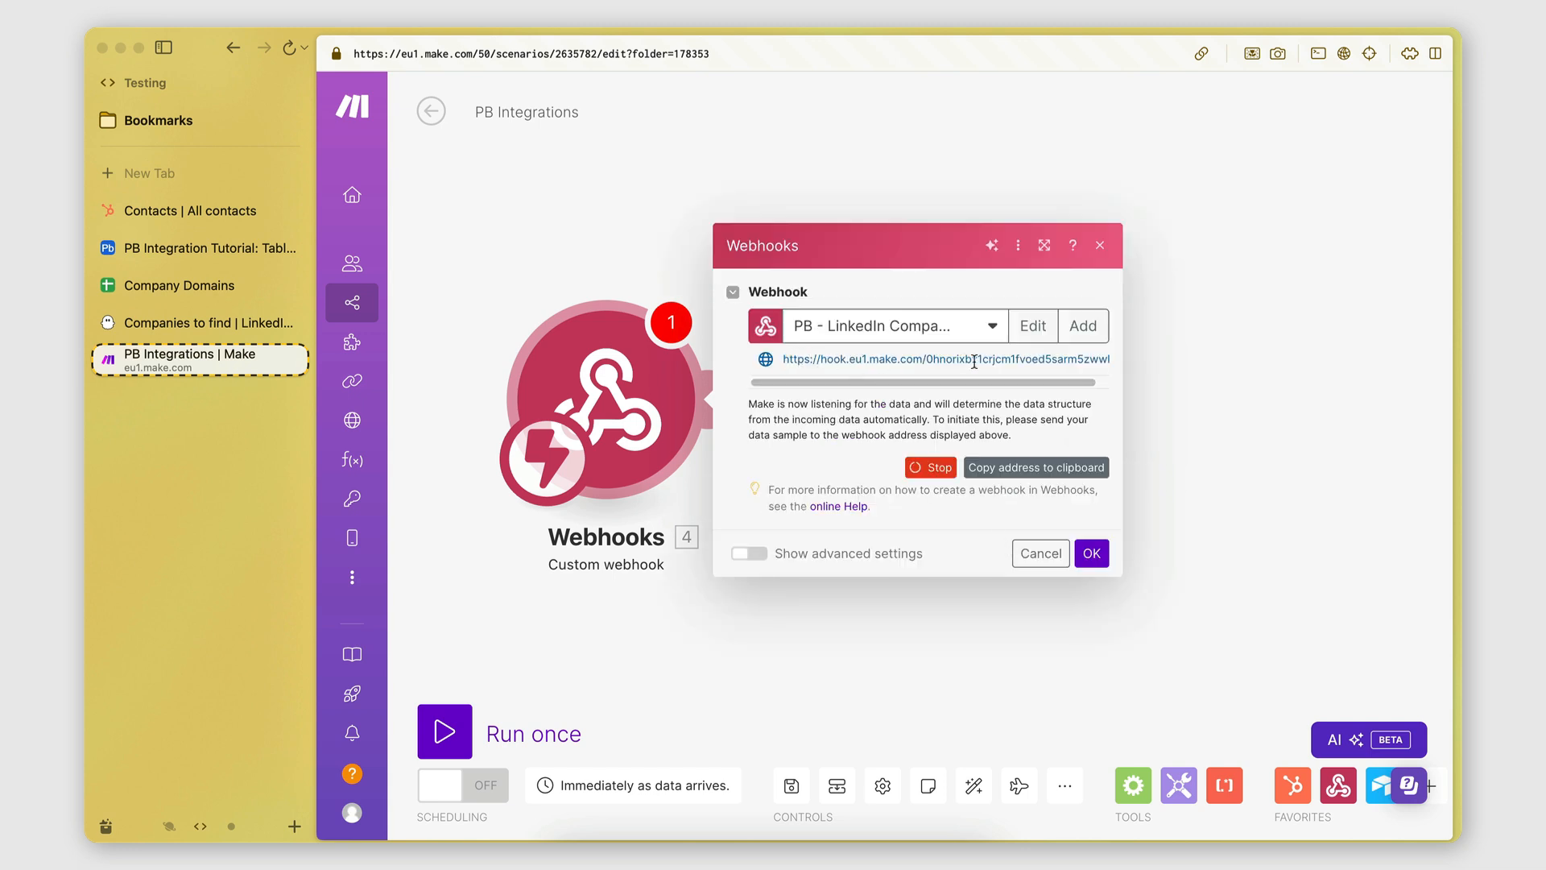
left_click(1020, 475)
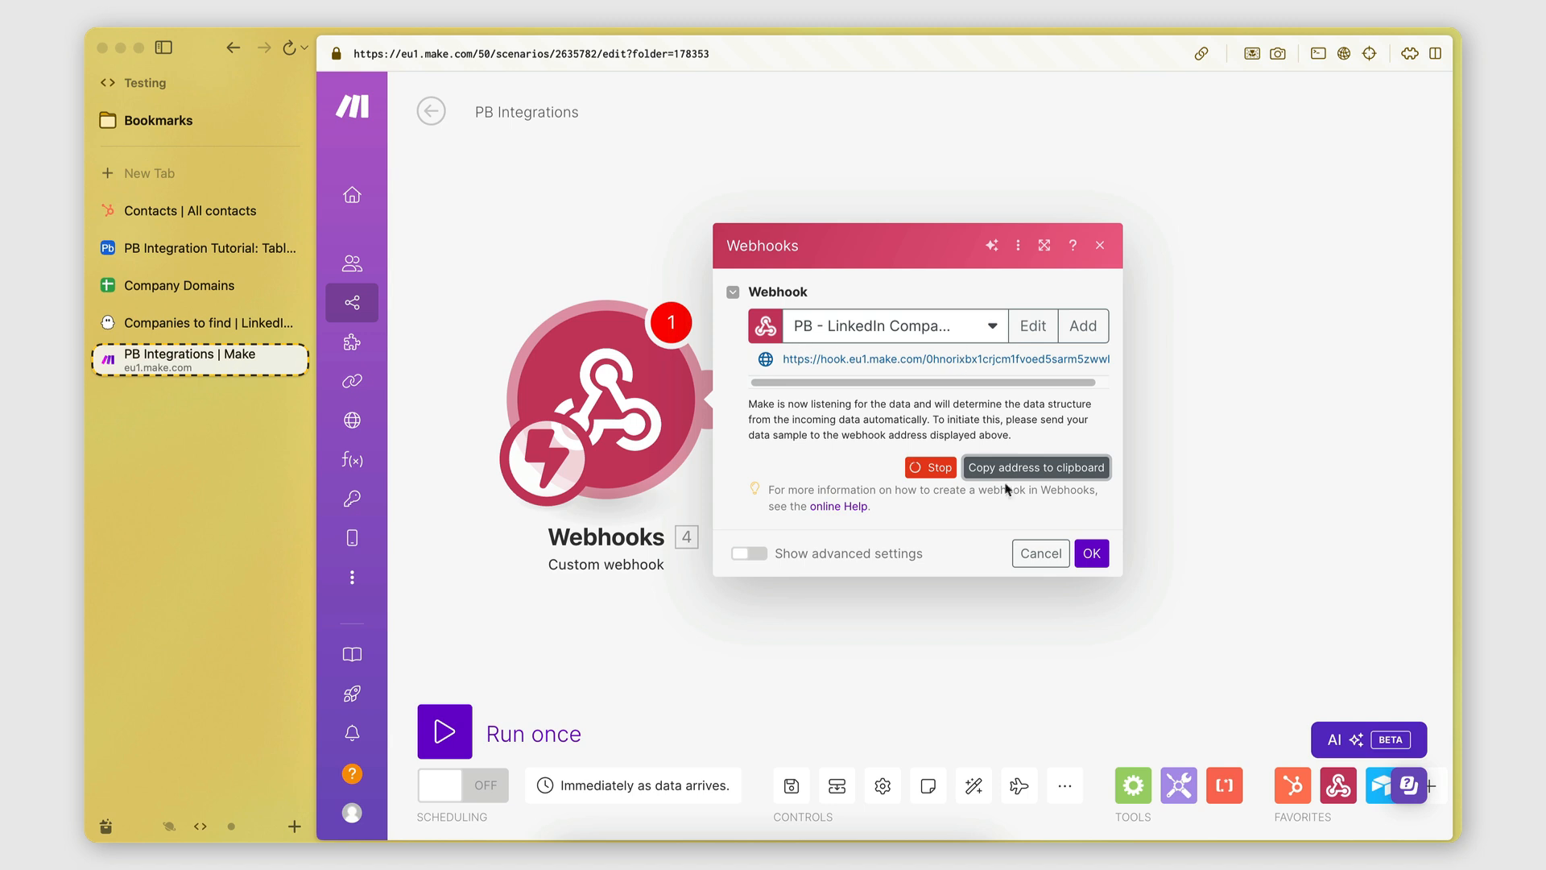
Paste the Make webhook address into the phantom's Custom webhook URL field and compare it.
left_click(233, 323)
left_click(755, 482)
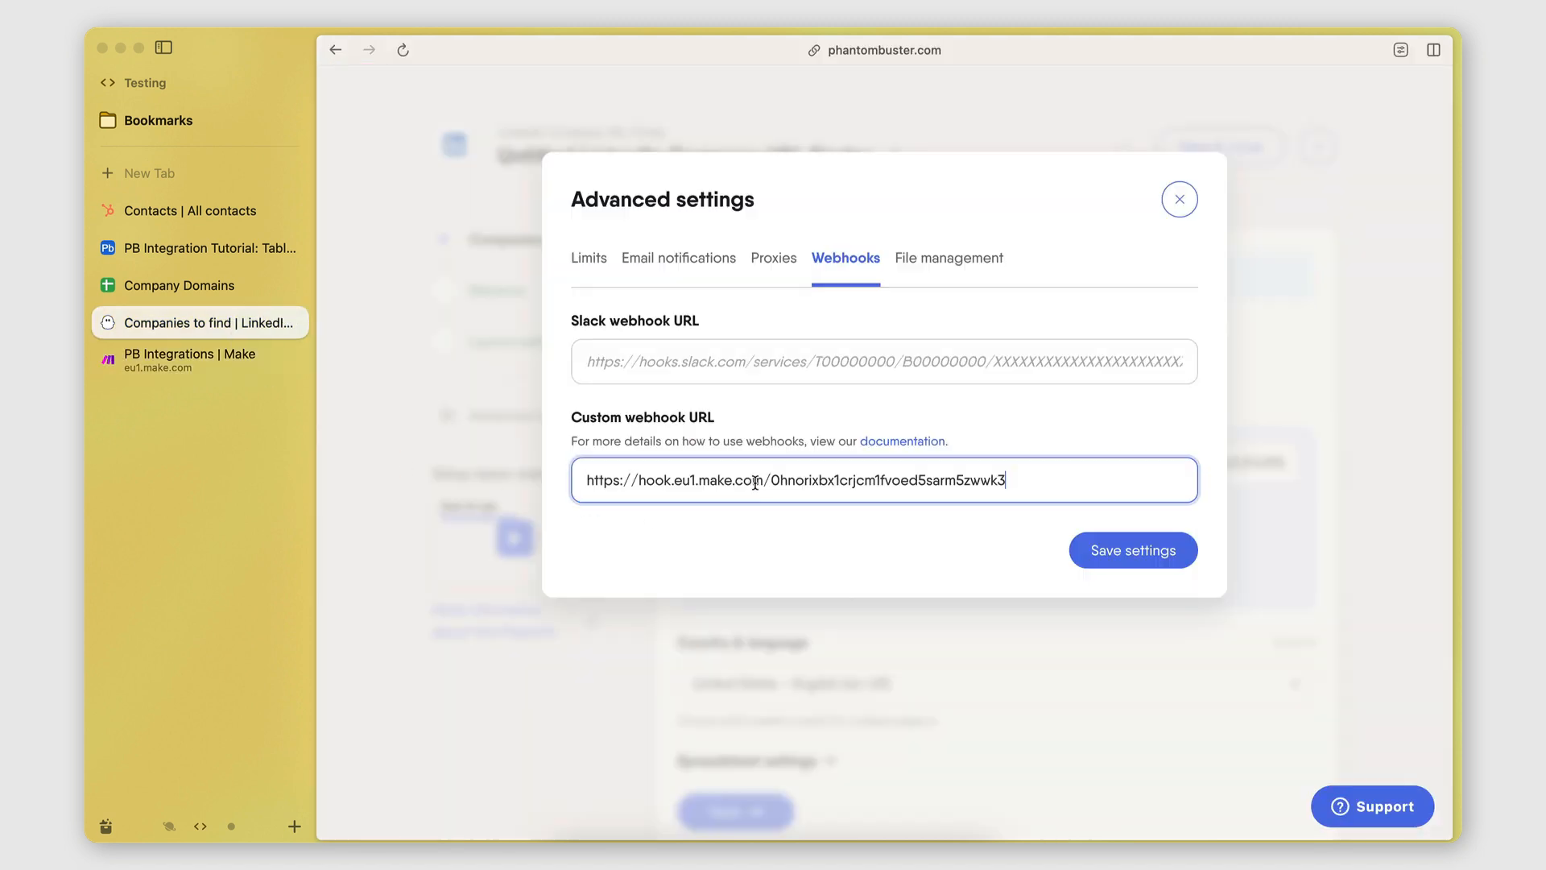
left_click(807, 535)
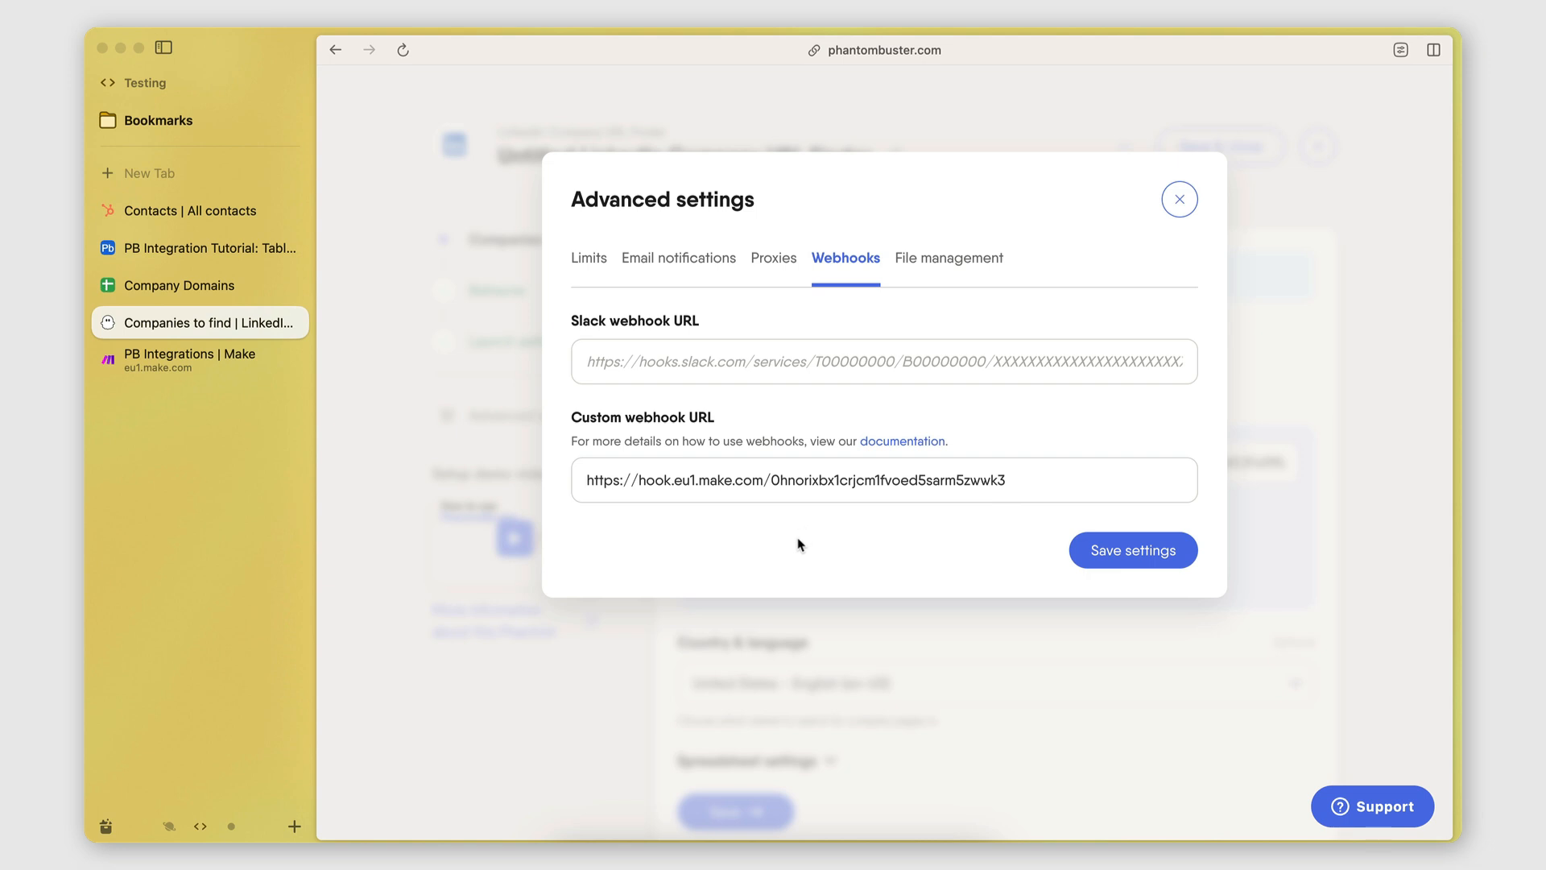
left_click(190, 362)
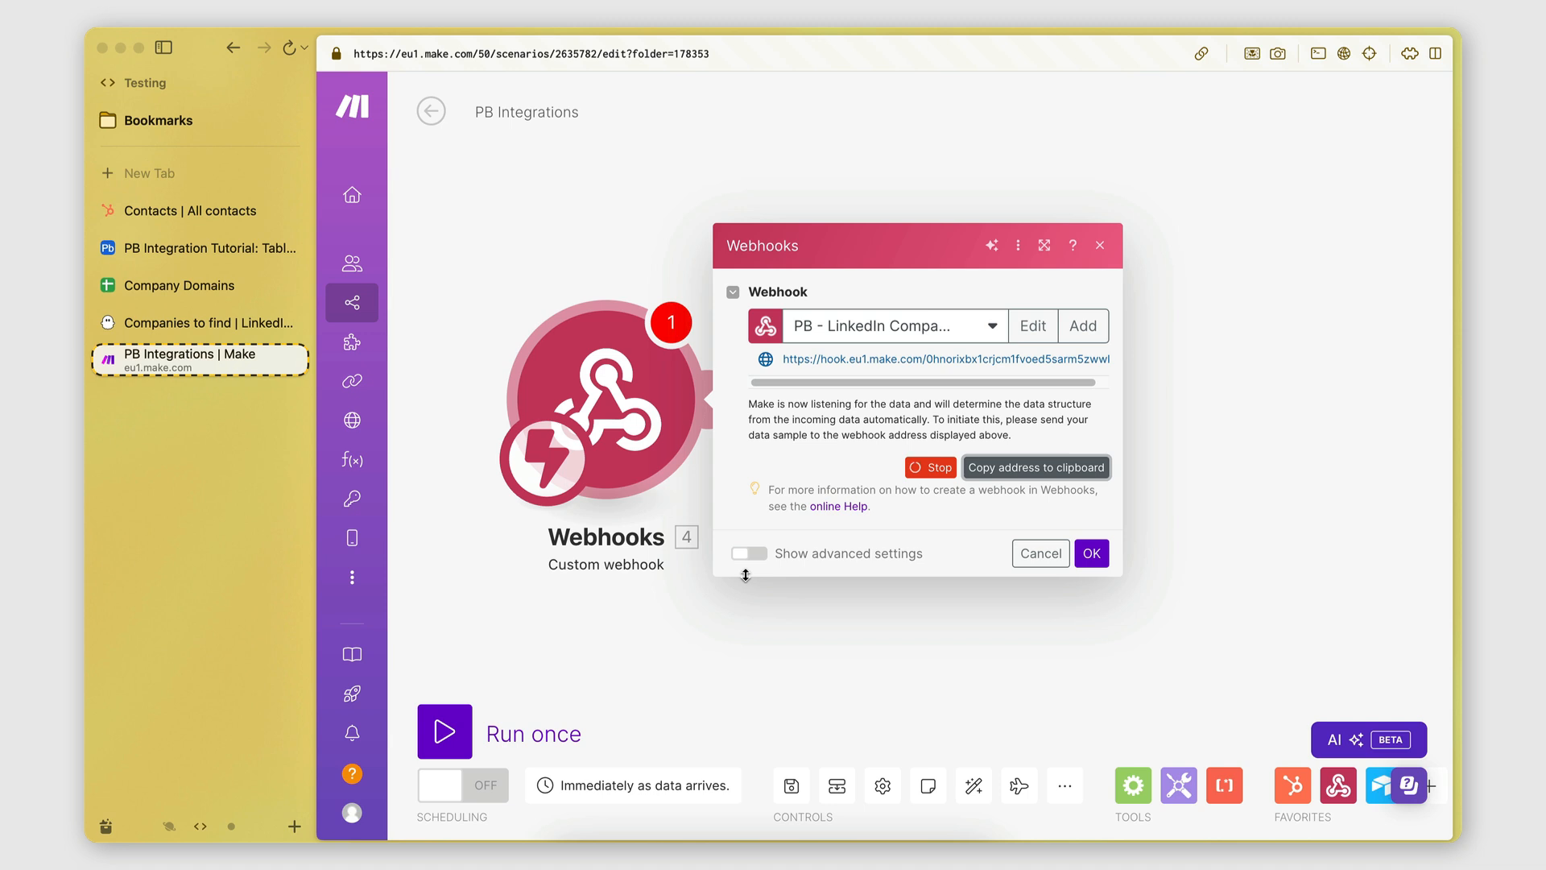
left_click(201, 322)
left_click(833, 498)
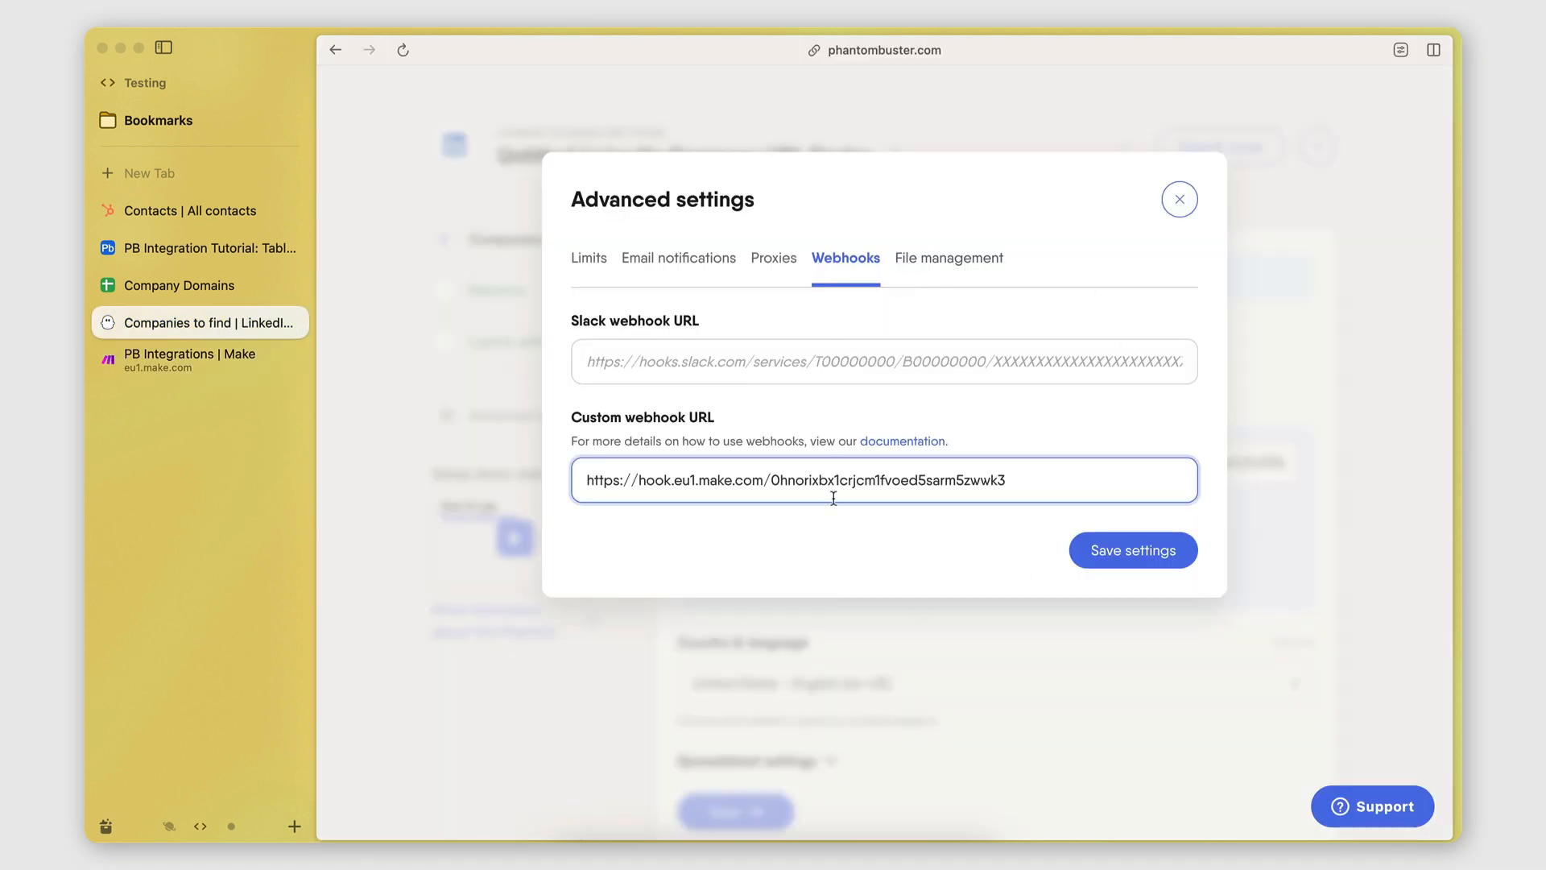
left_click(835, 535)
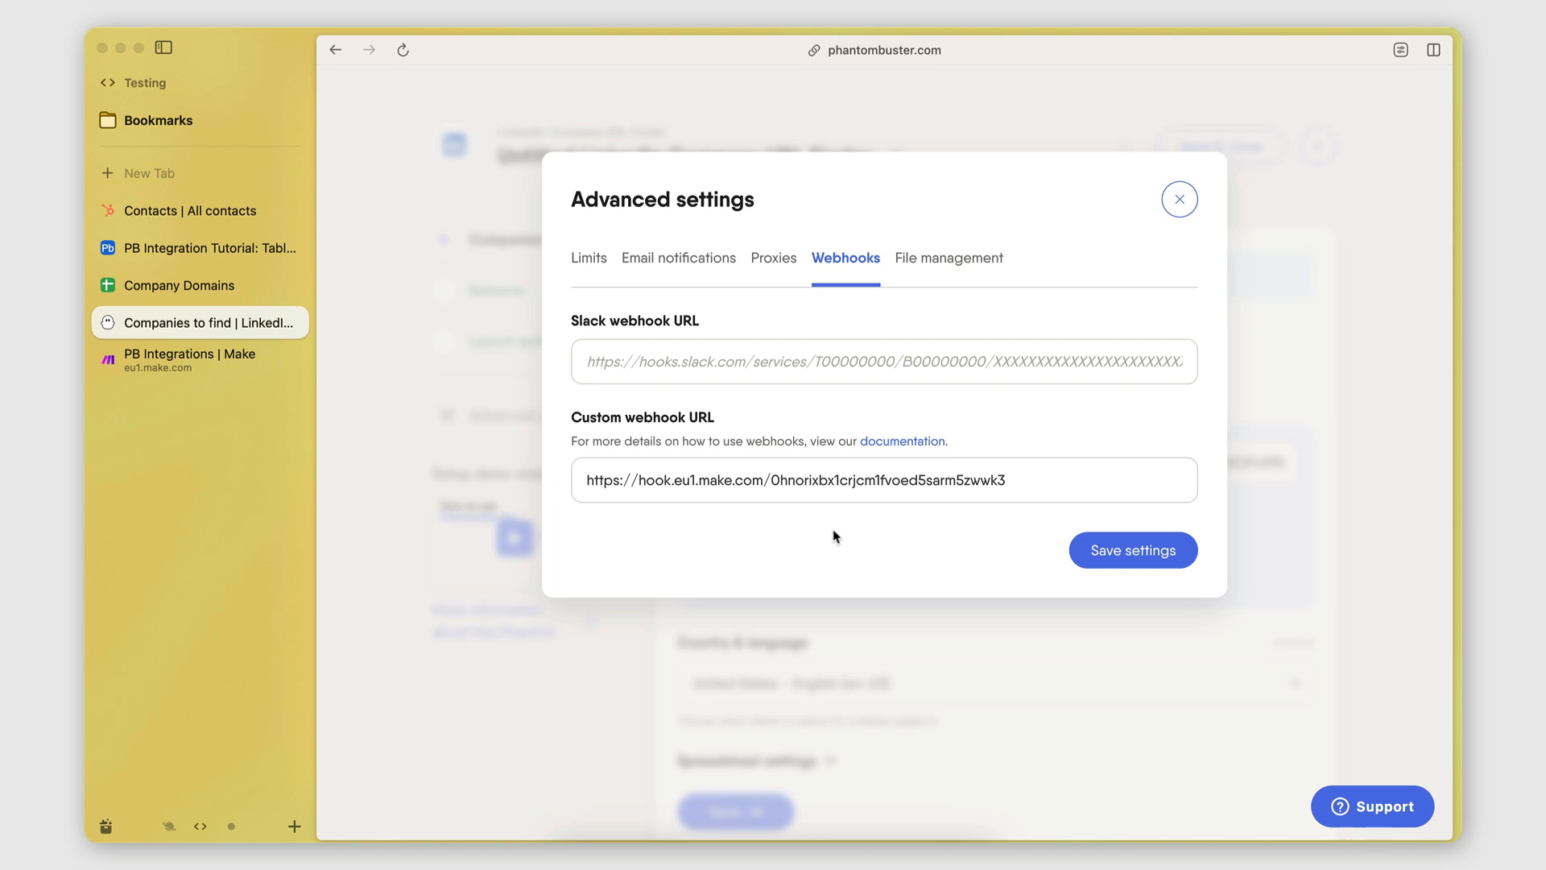
left_click(931, 493)
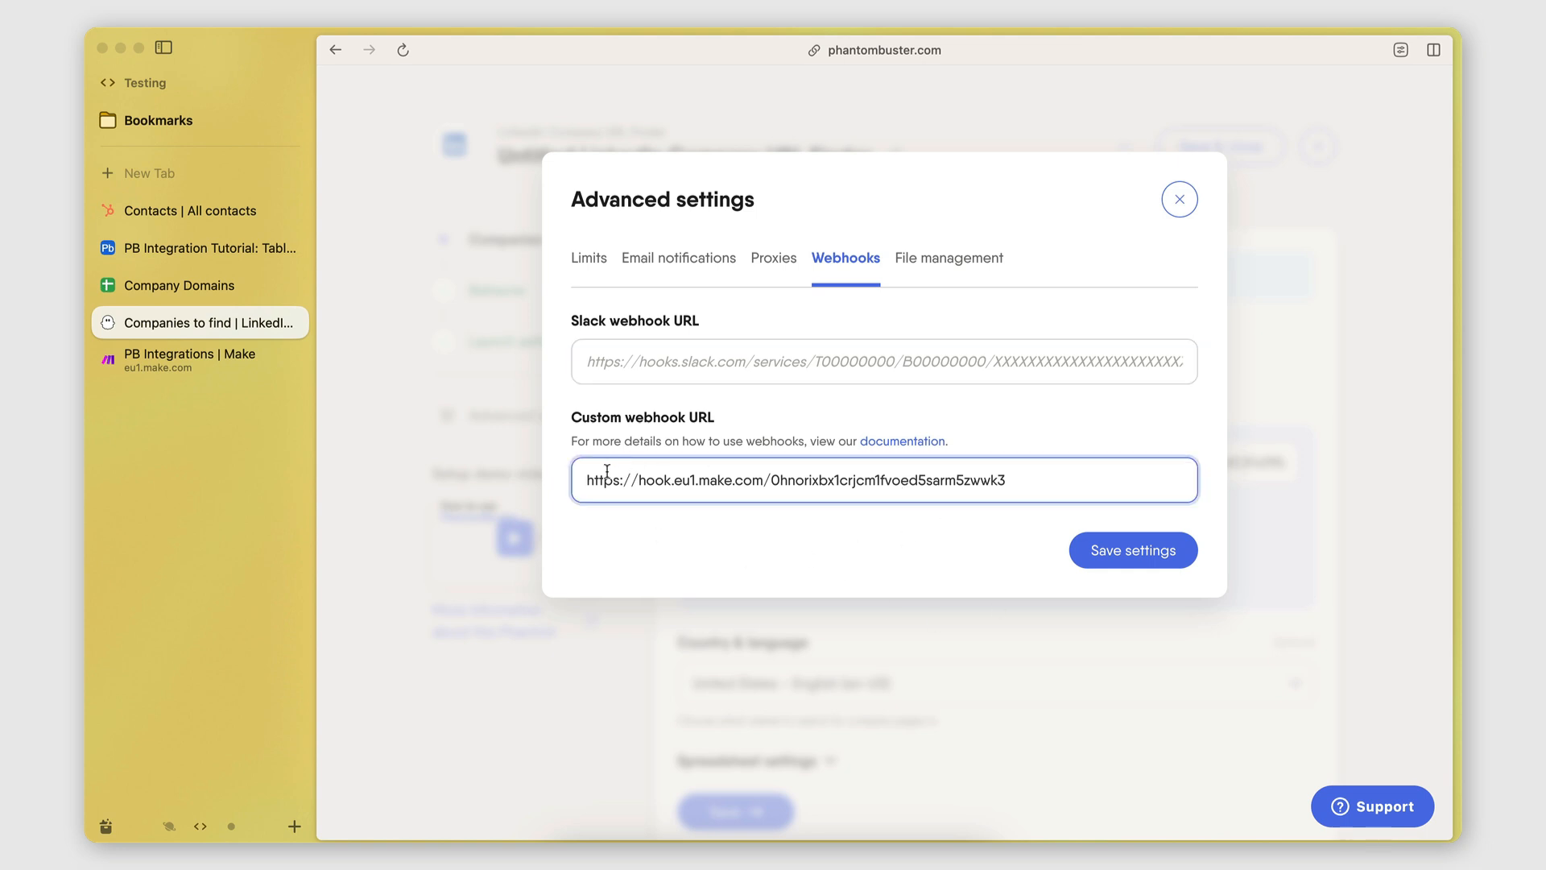
left_click(790, 570)
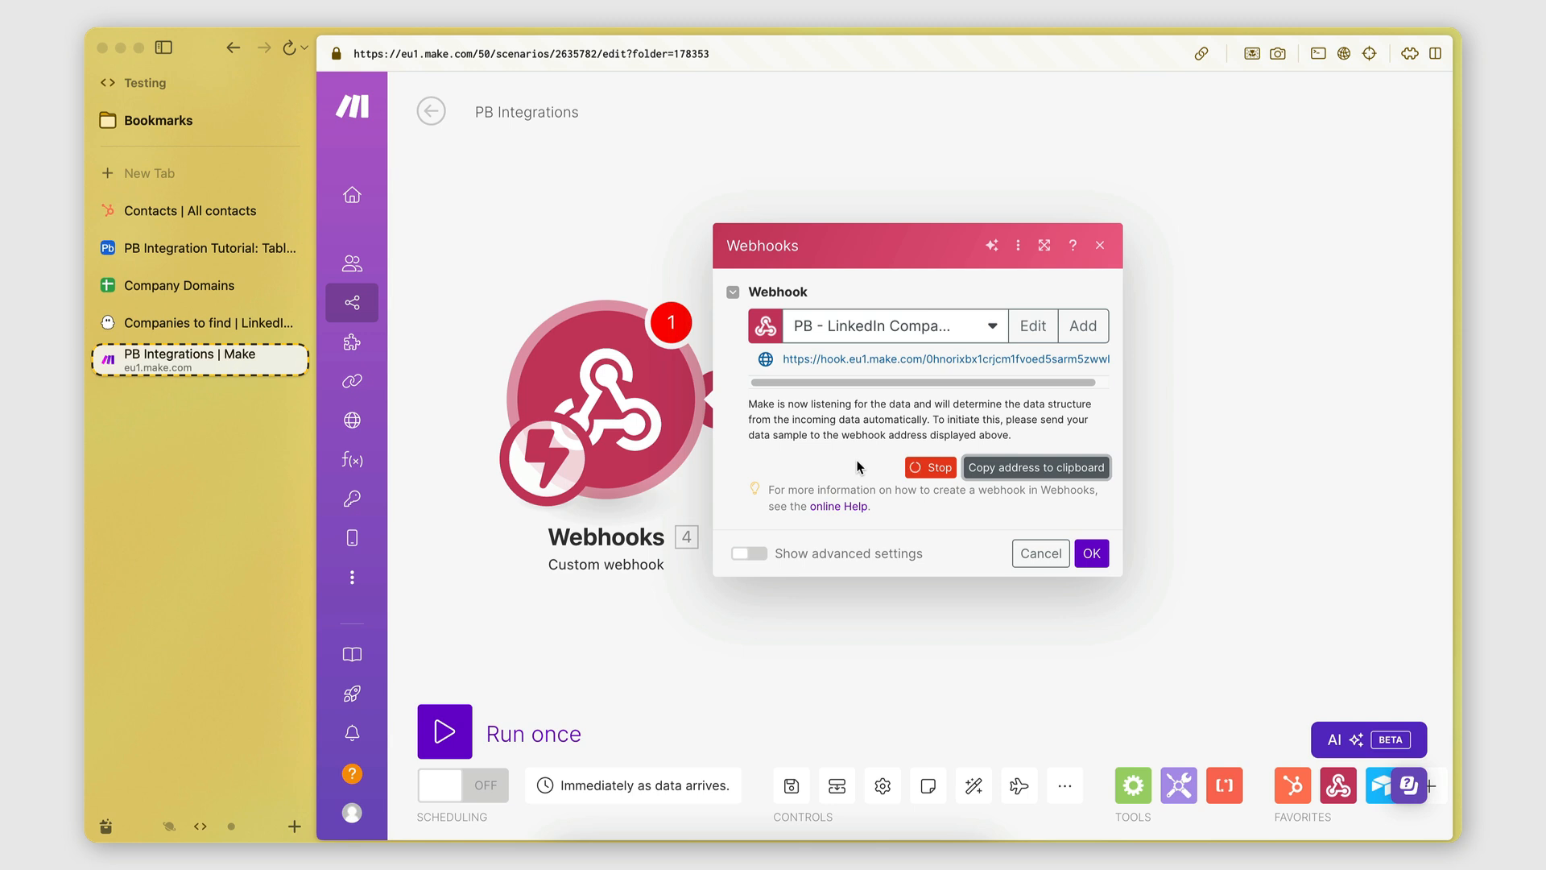
Recheck the custom webhook URL against Make and save the advanced settings.
left_click(171, 324)
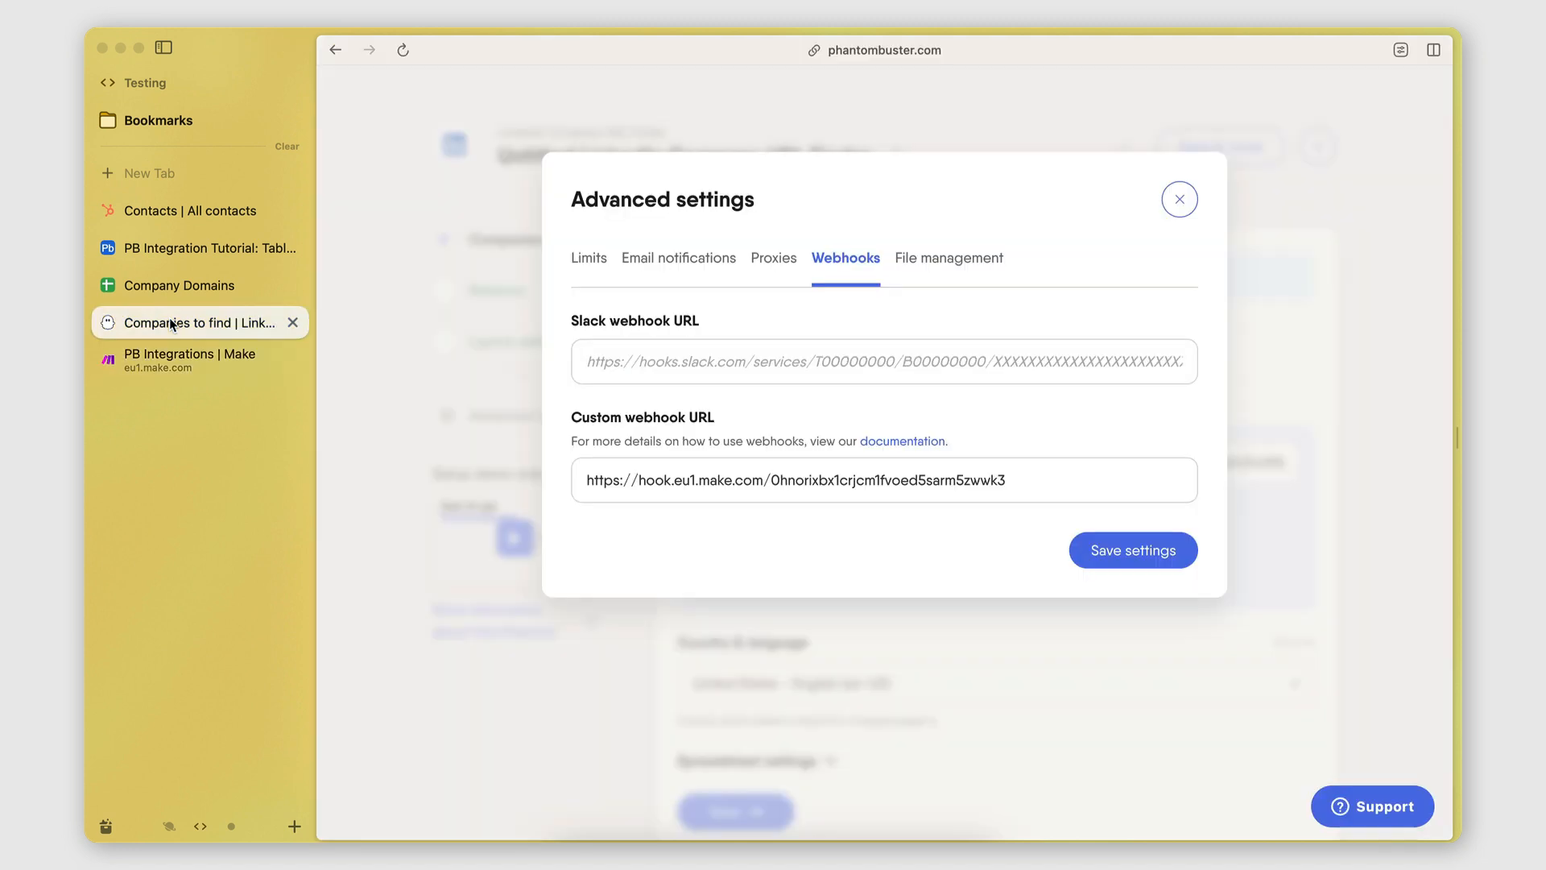
left_click(1030, 352)
left_click(189, 359)
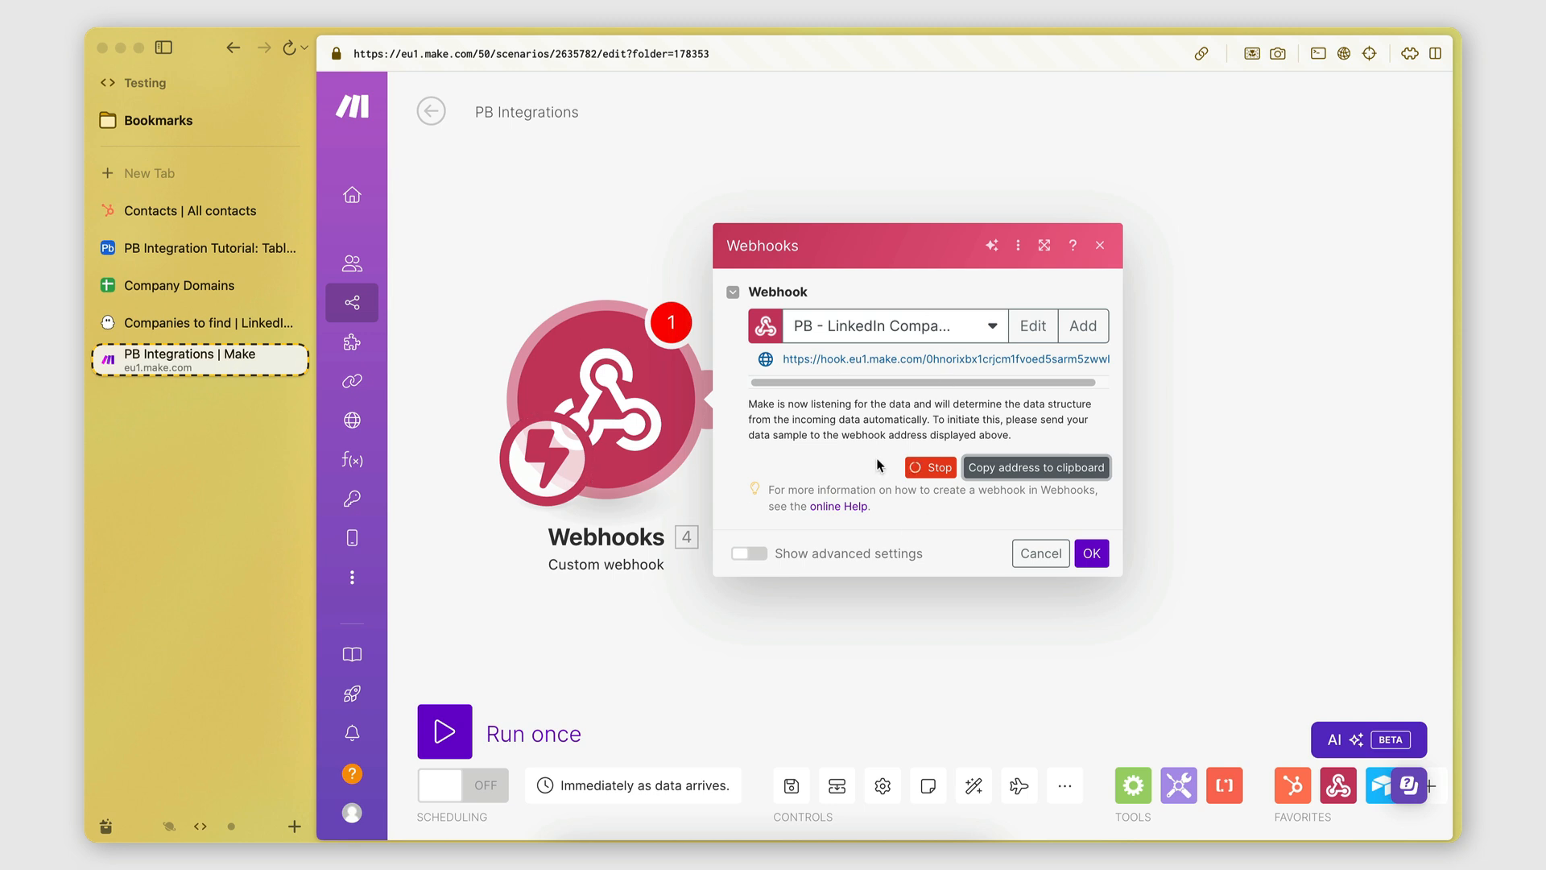
left_click(170, 314)
left_click(759, 479)
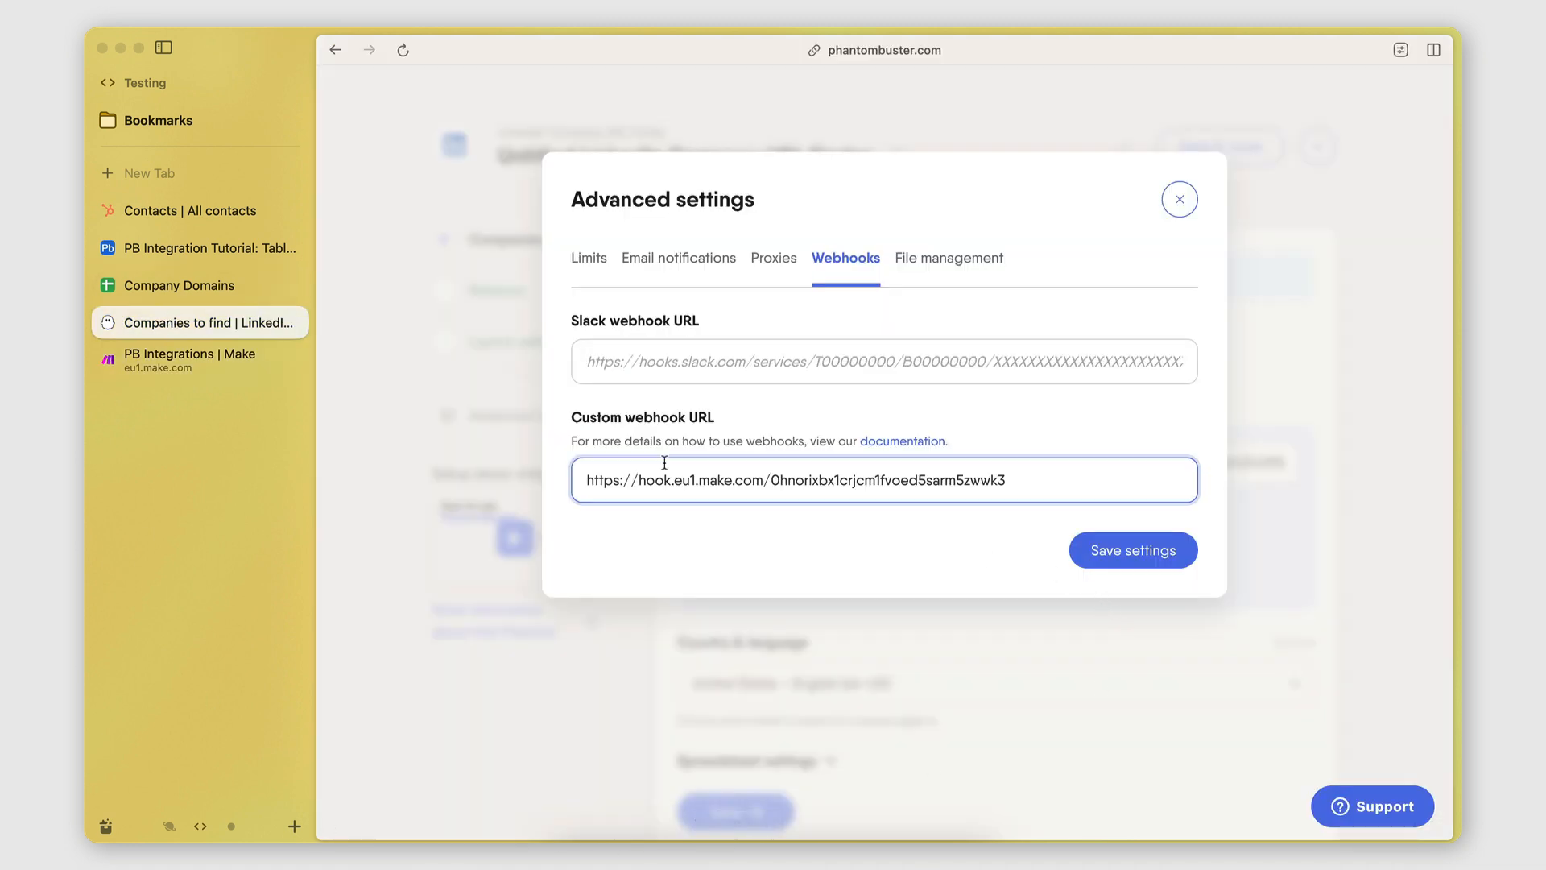
left_click(1114, 553)
scroll(948, 607, "down", 2)
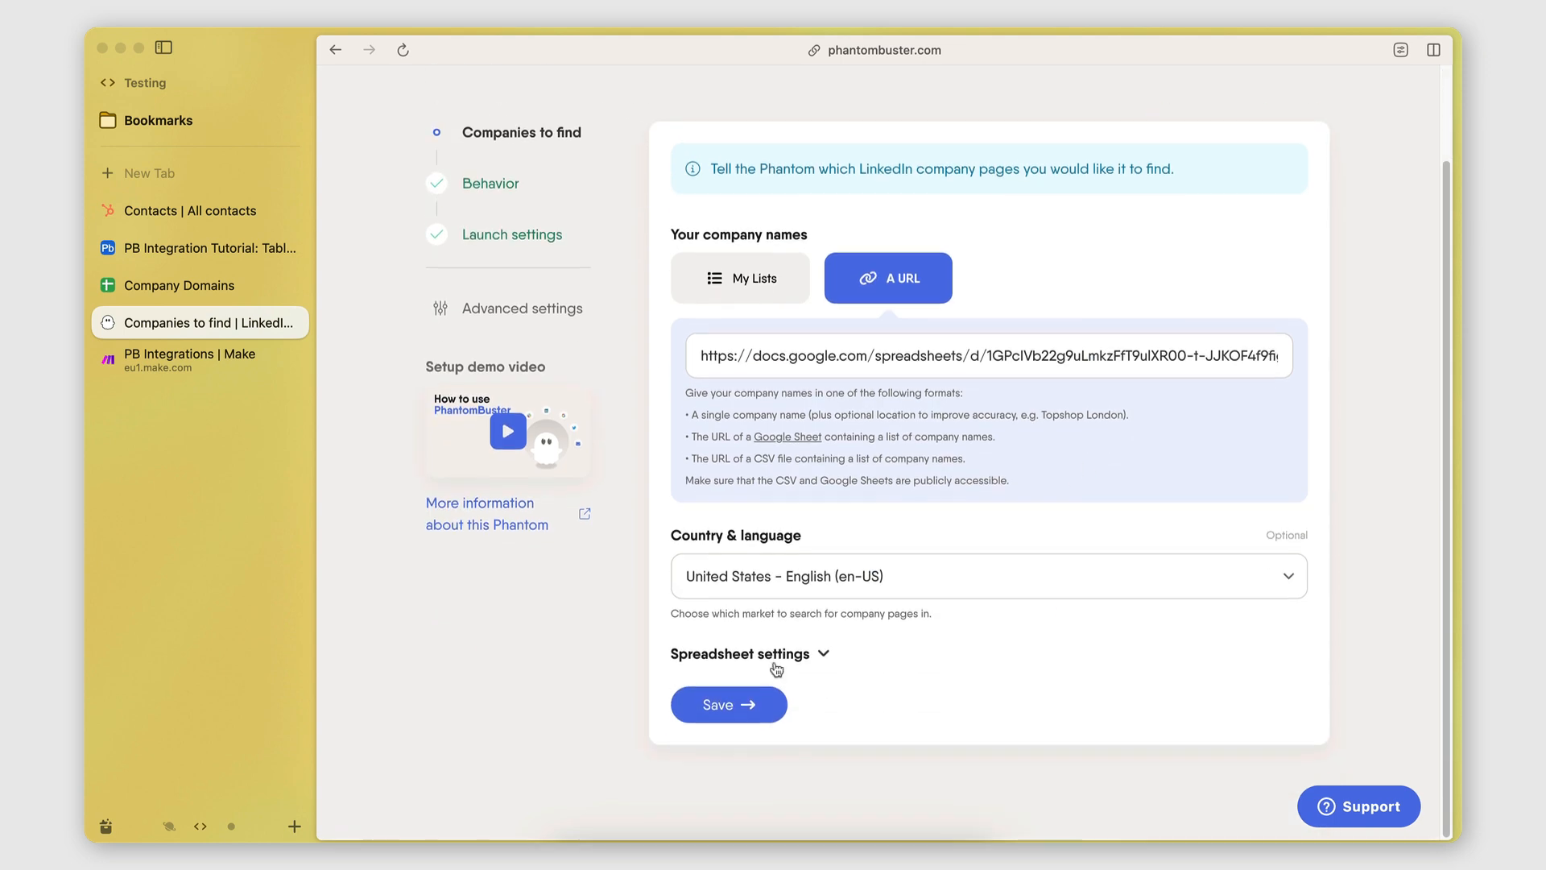
Save and close the URL Finder setup, then launch the phantom.
left_click(736, 706)
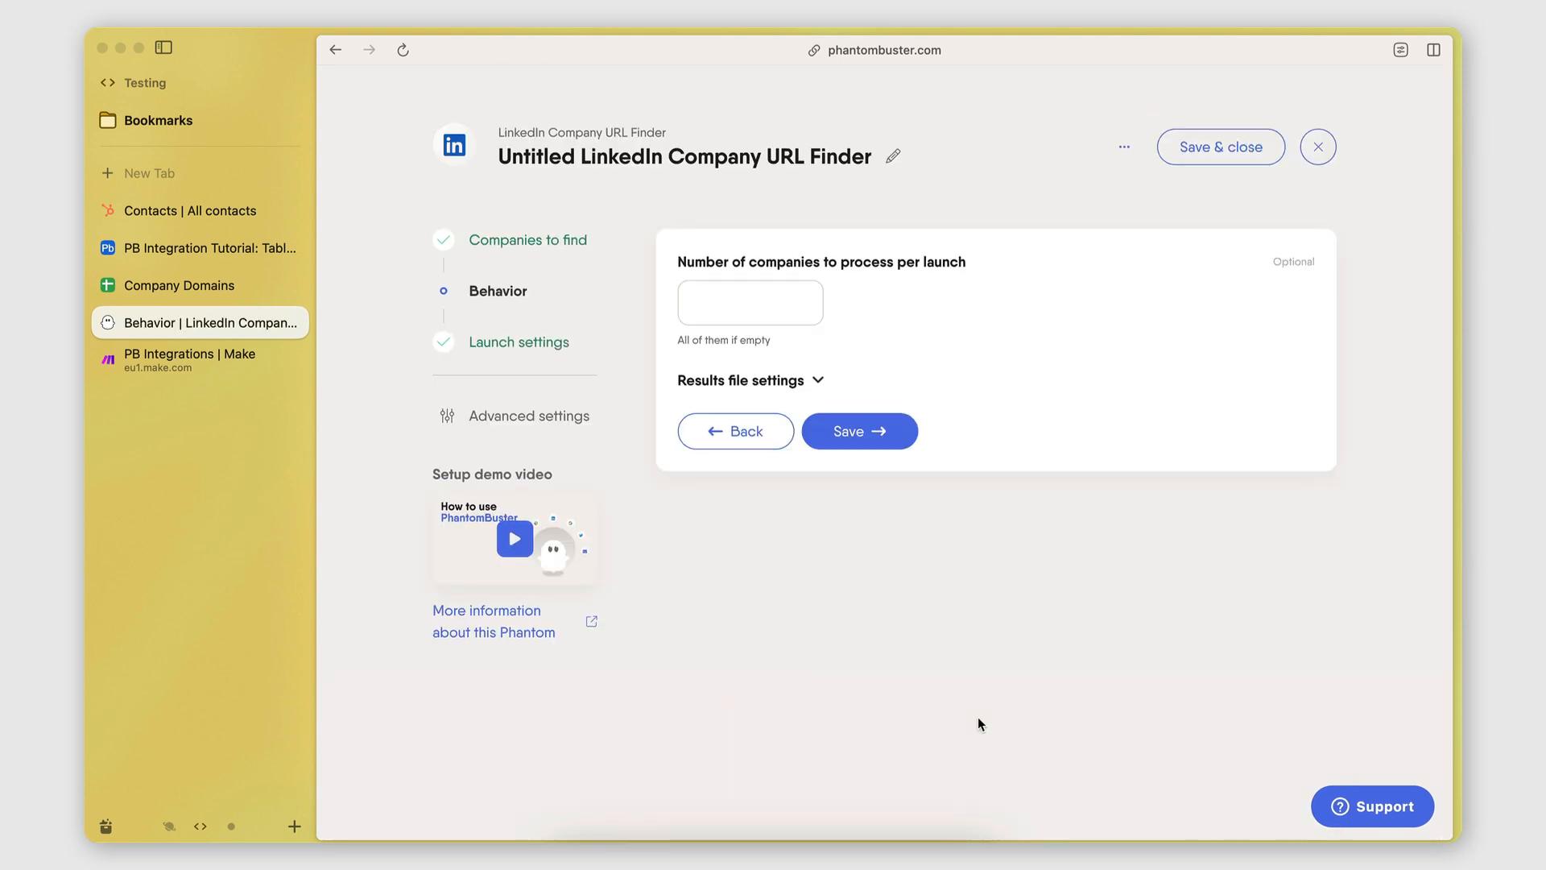
left_click(1201, 146)
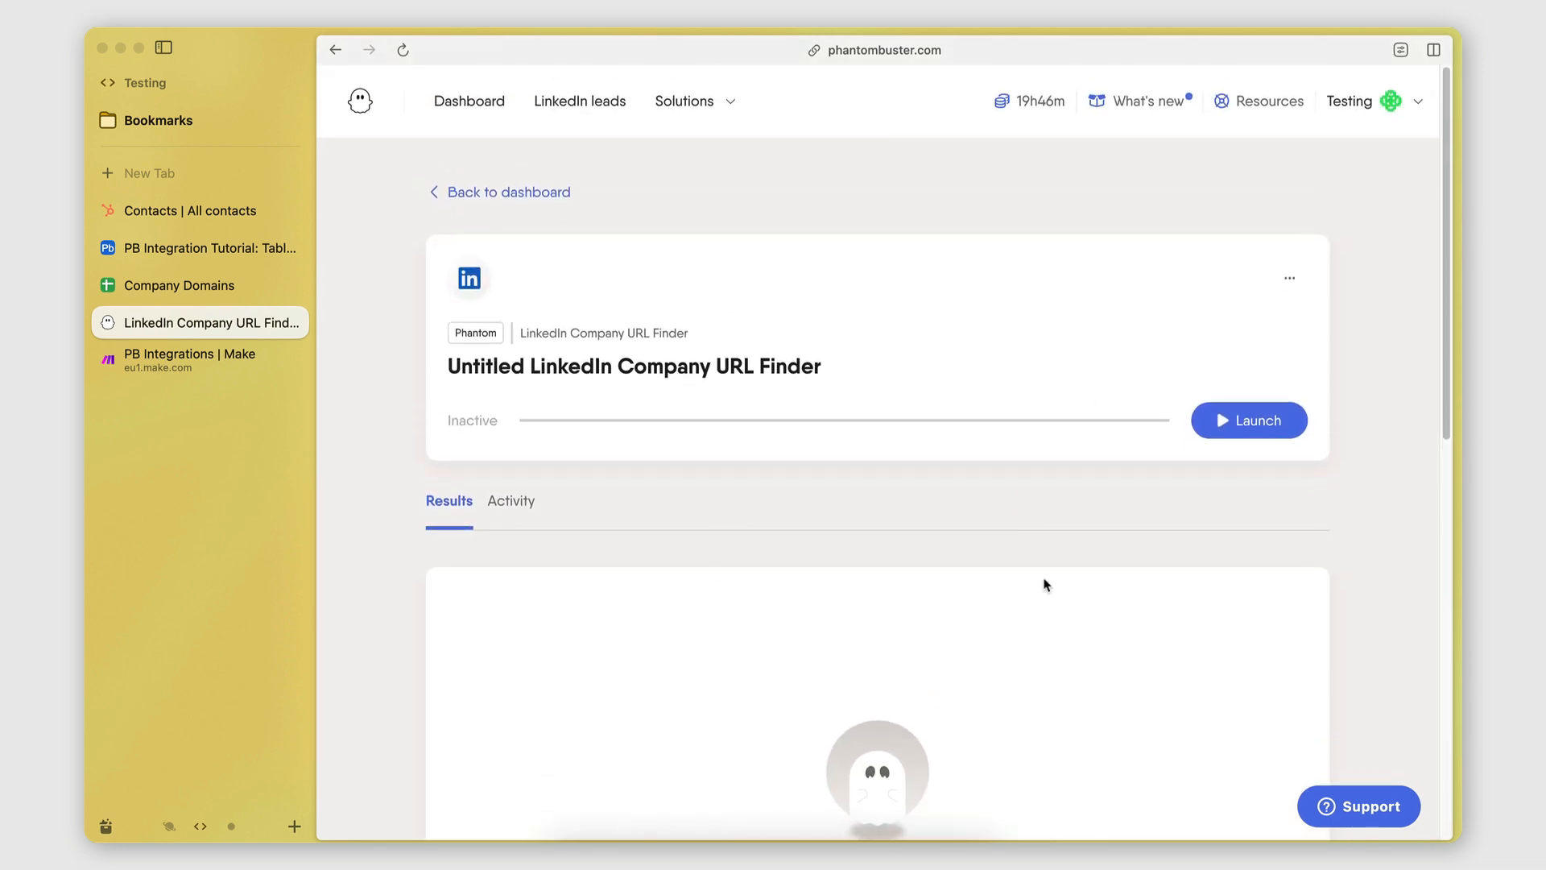
left_click(1249, 424)
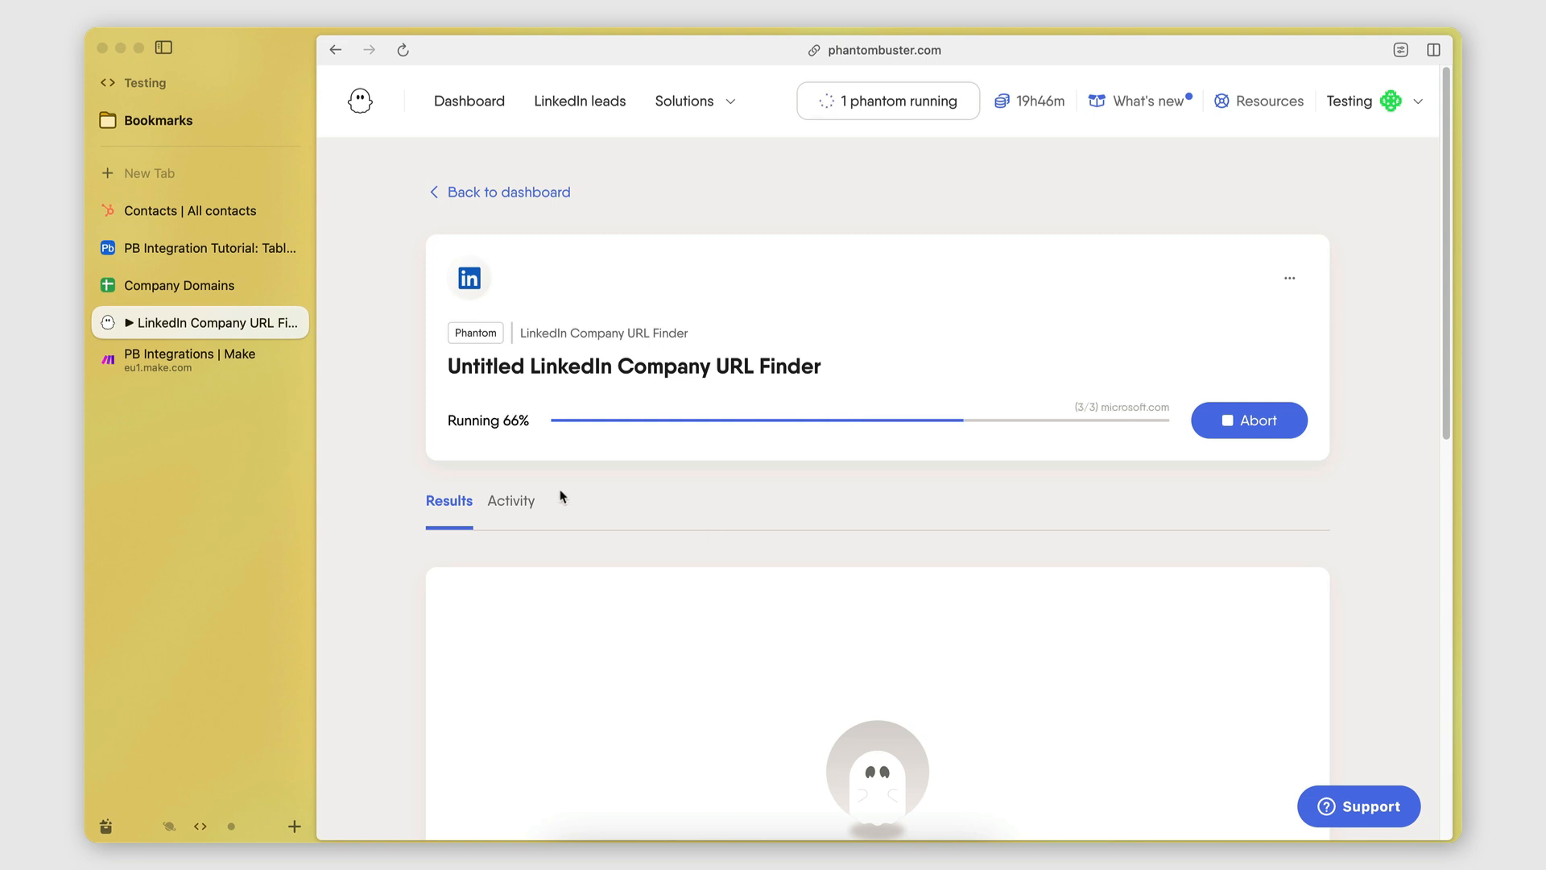
left_click(153, 376)
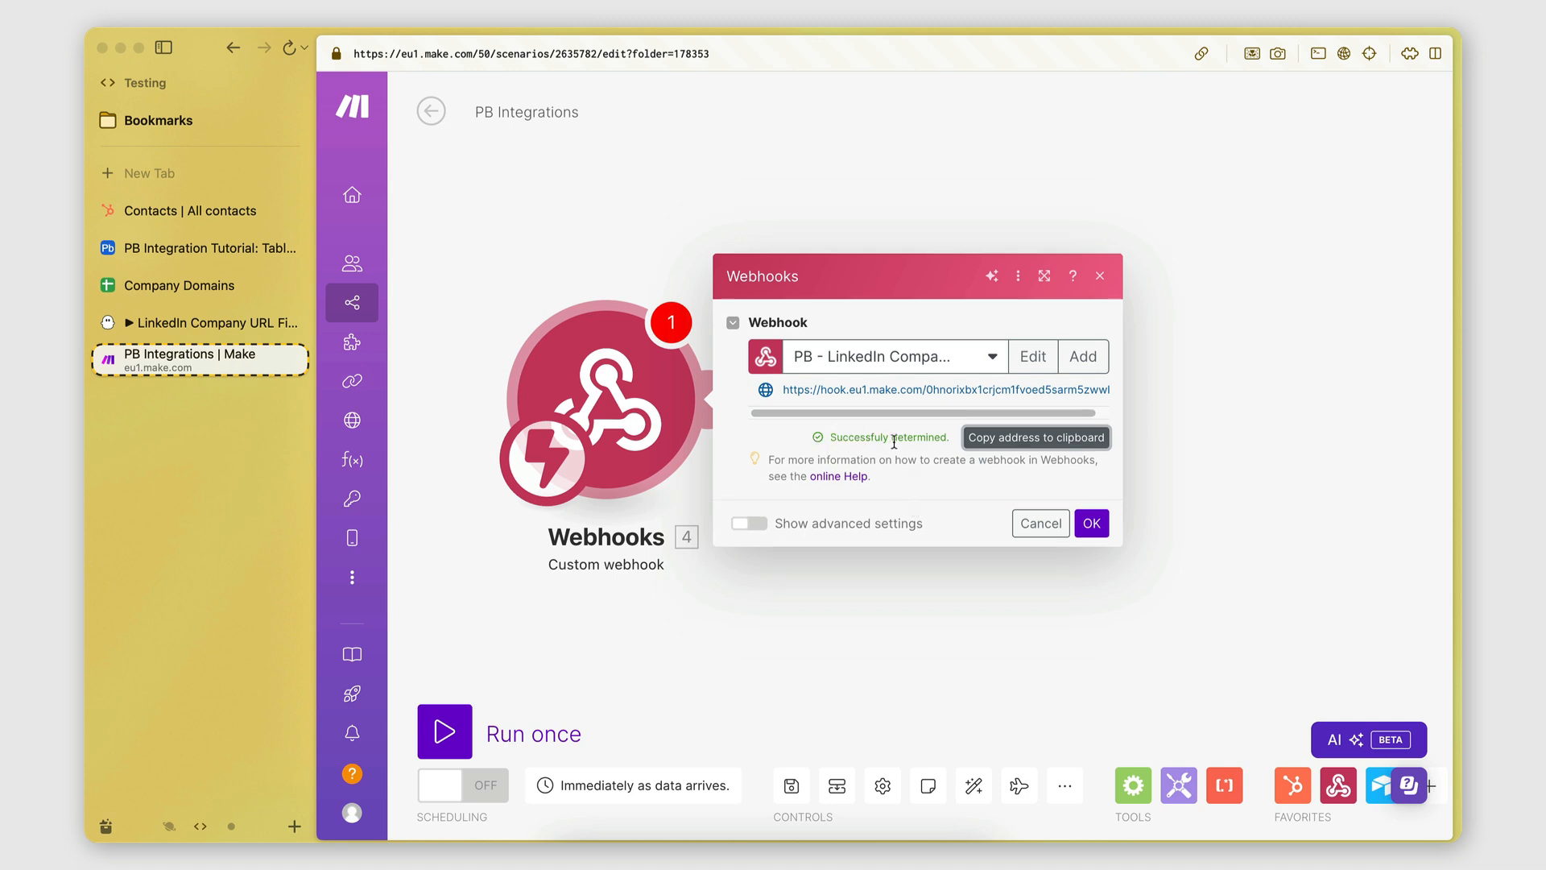
Run the Make scenario once and relaunch the phantom so the webhook receives its bundle.
left_click(1091, 524)
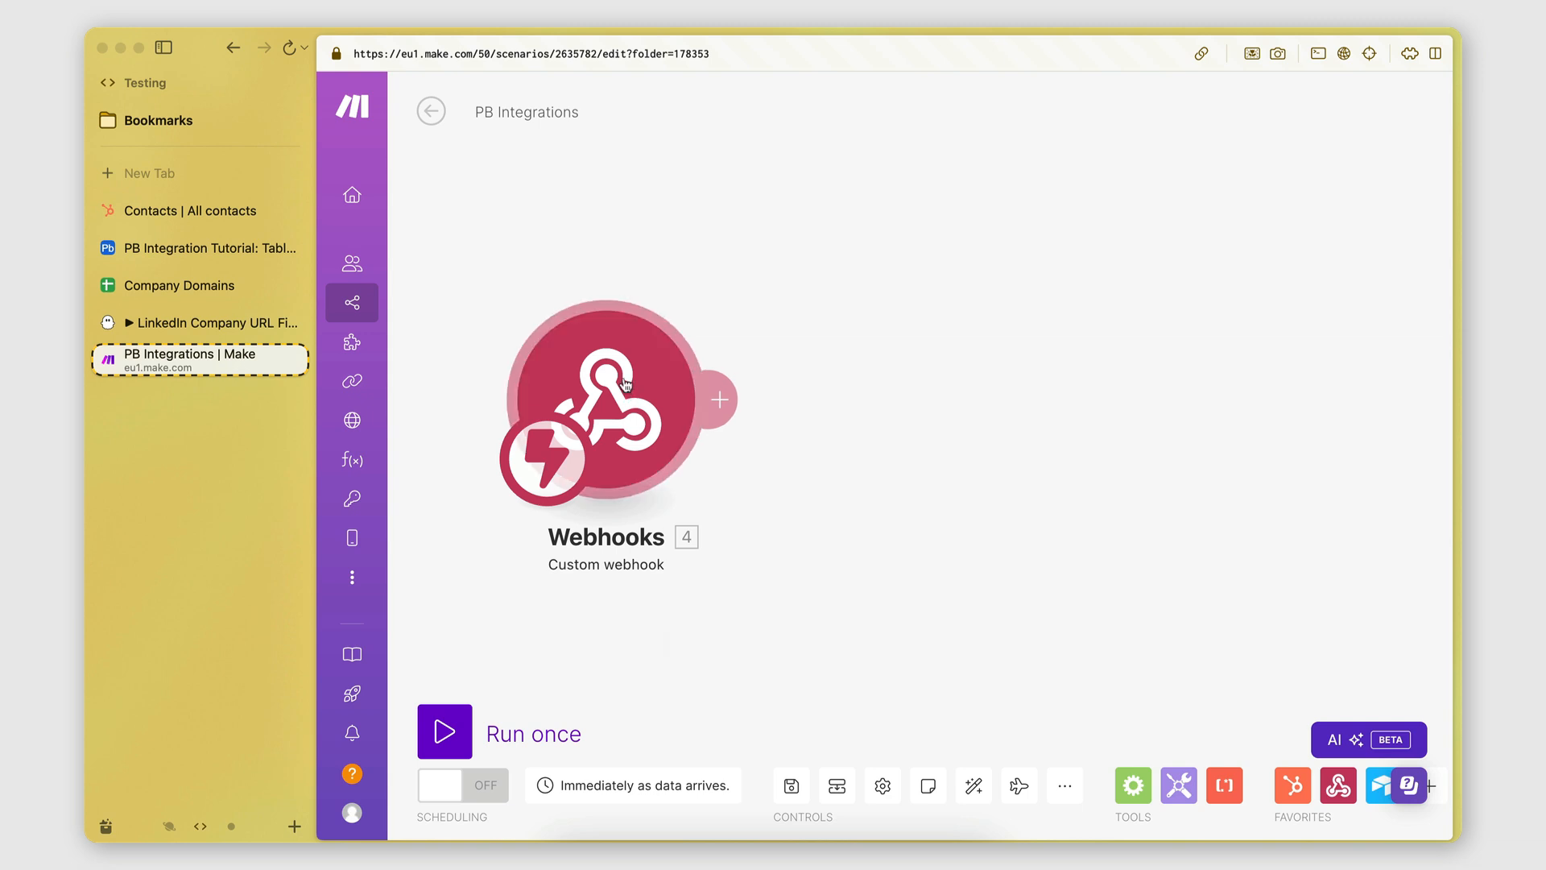
left_click(449, 739)
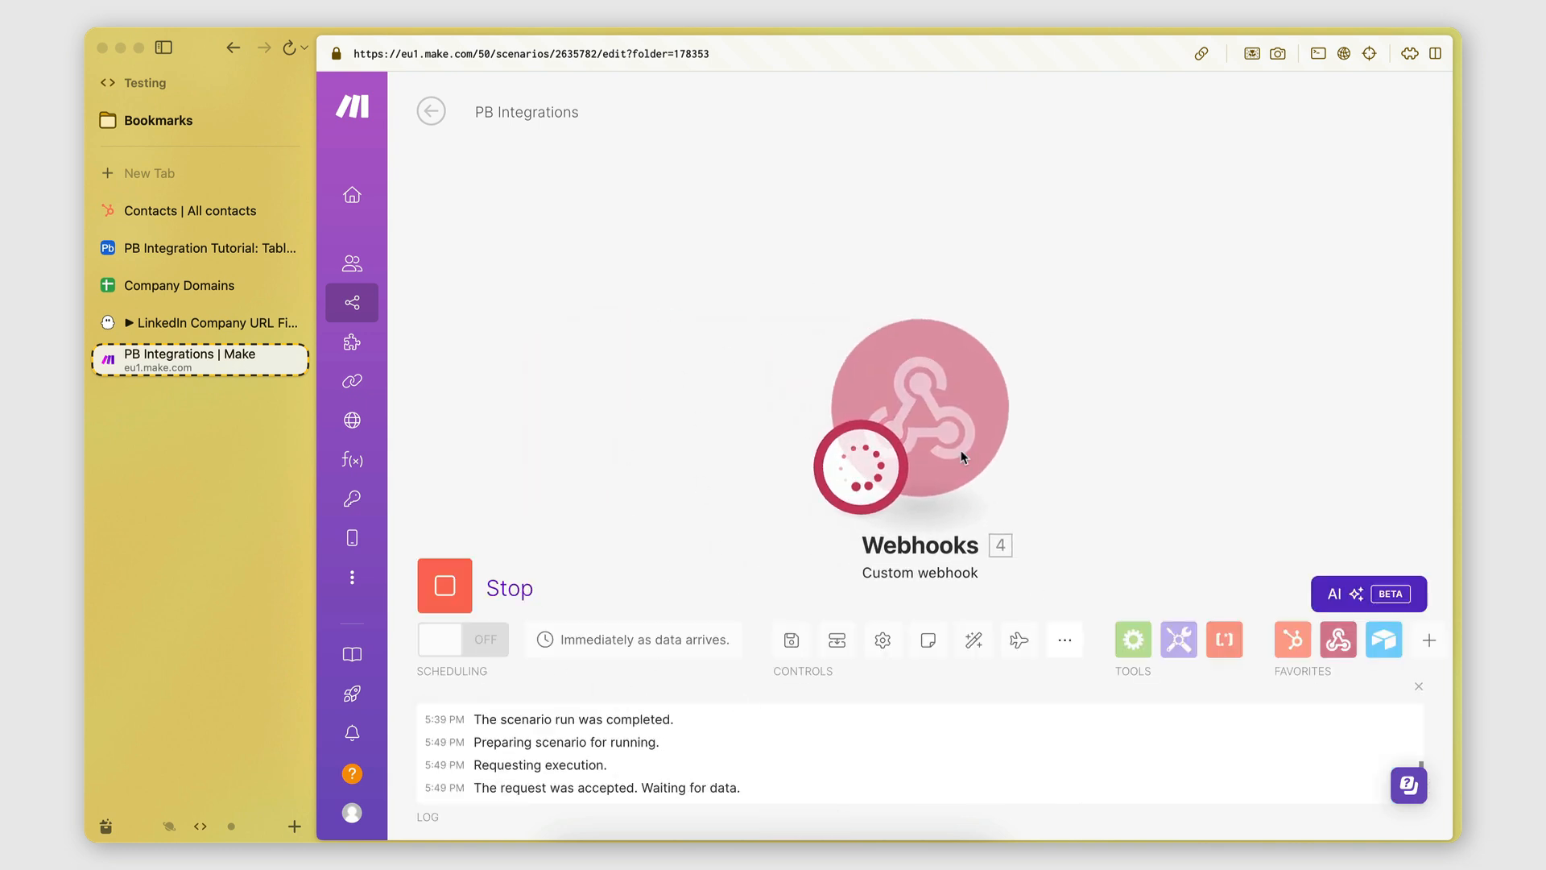
left_click(179, 321)
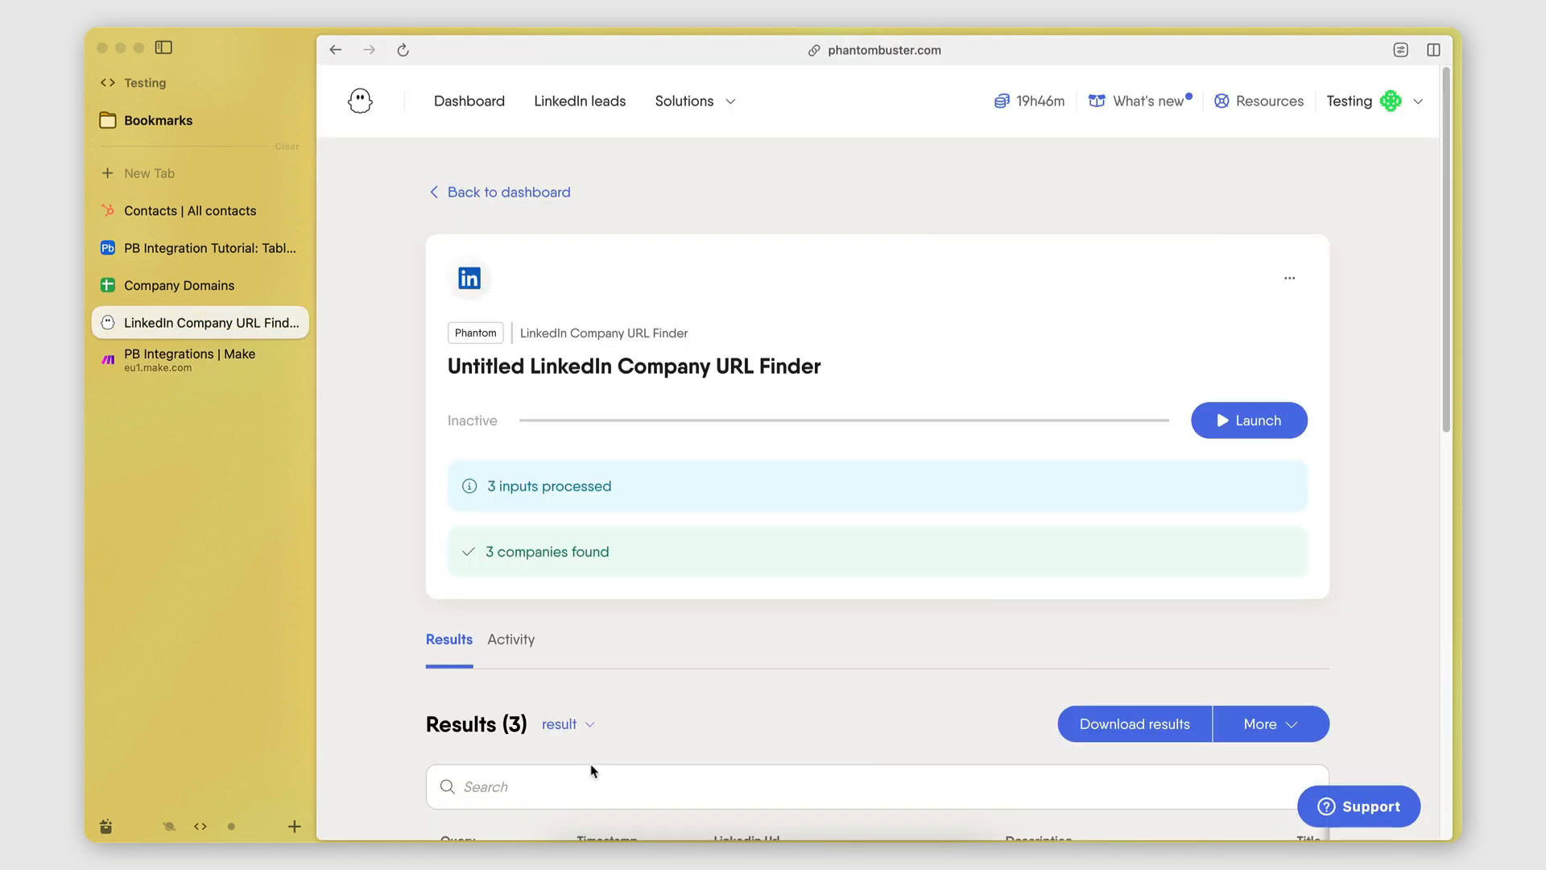
left_click(1289, 415)
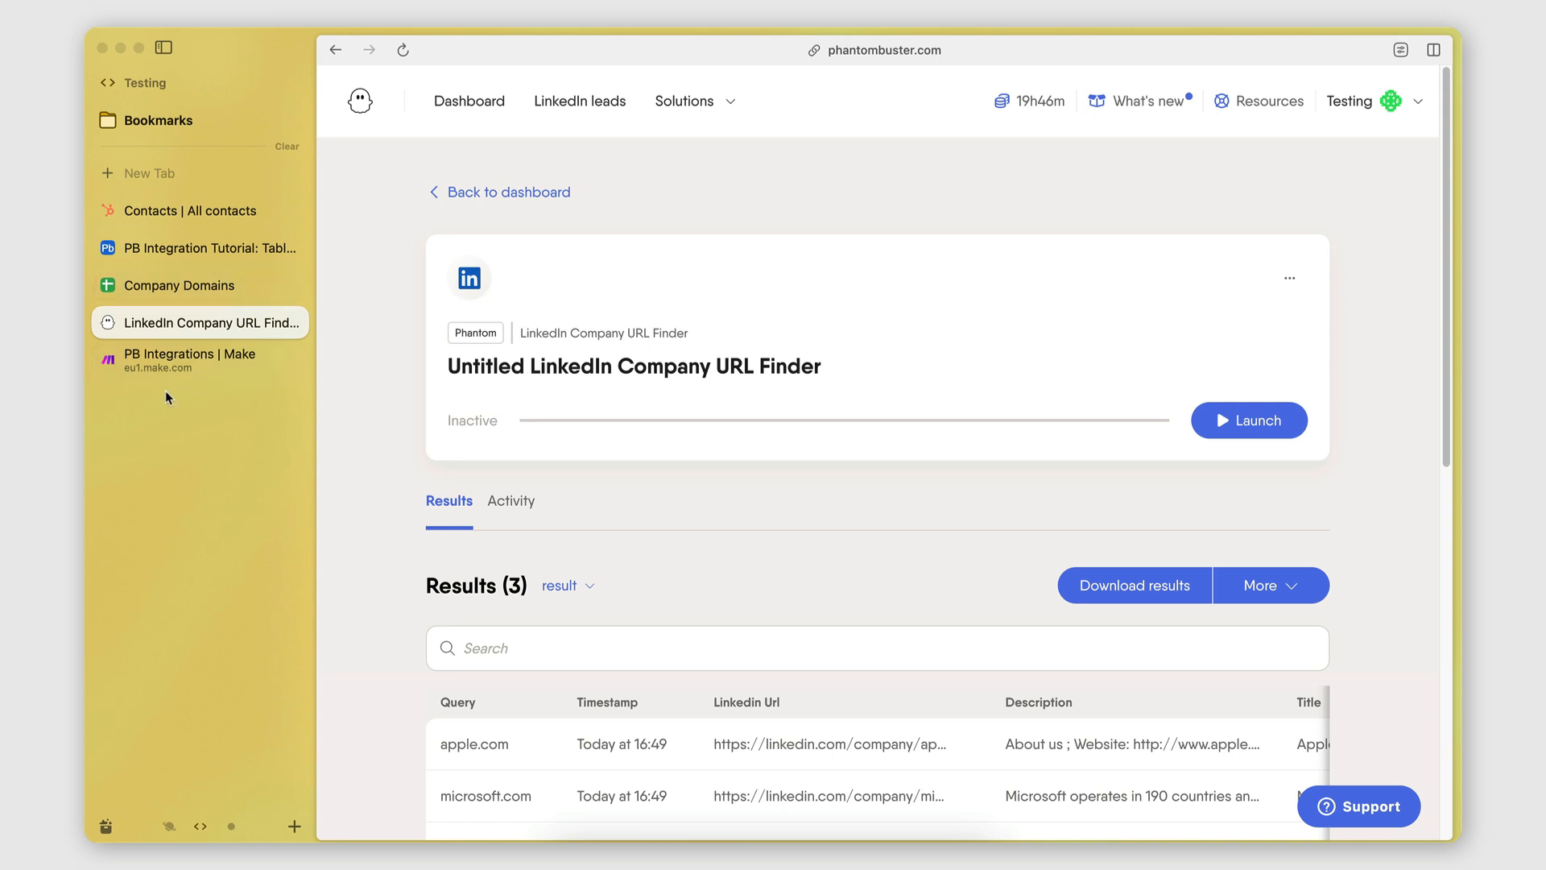
left_click(190, 358)
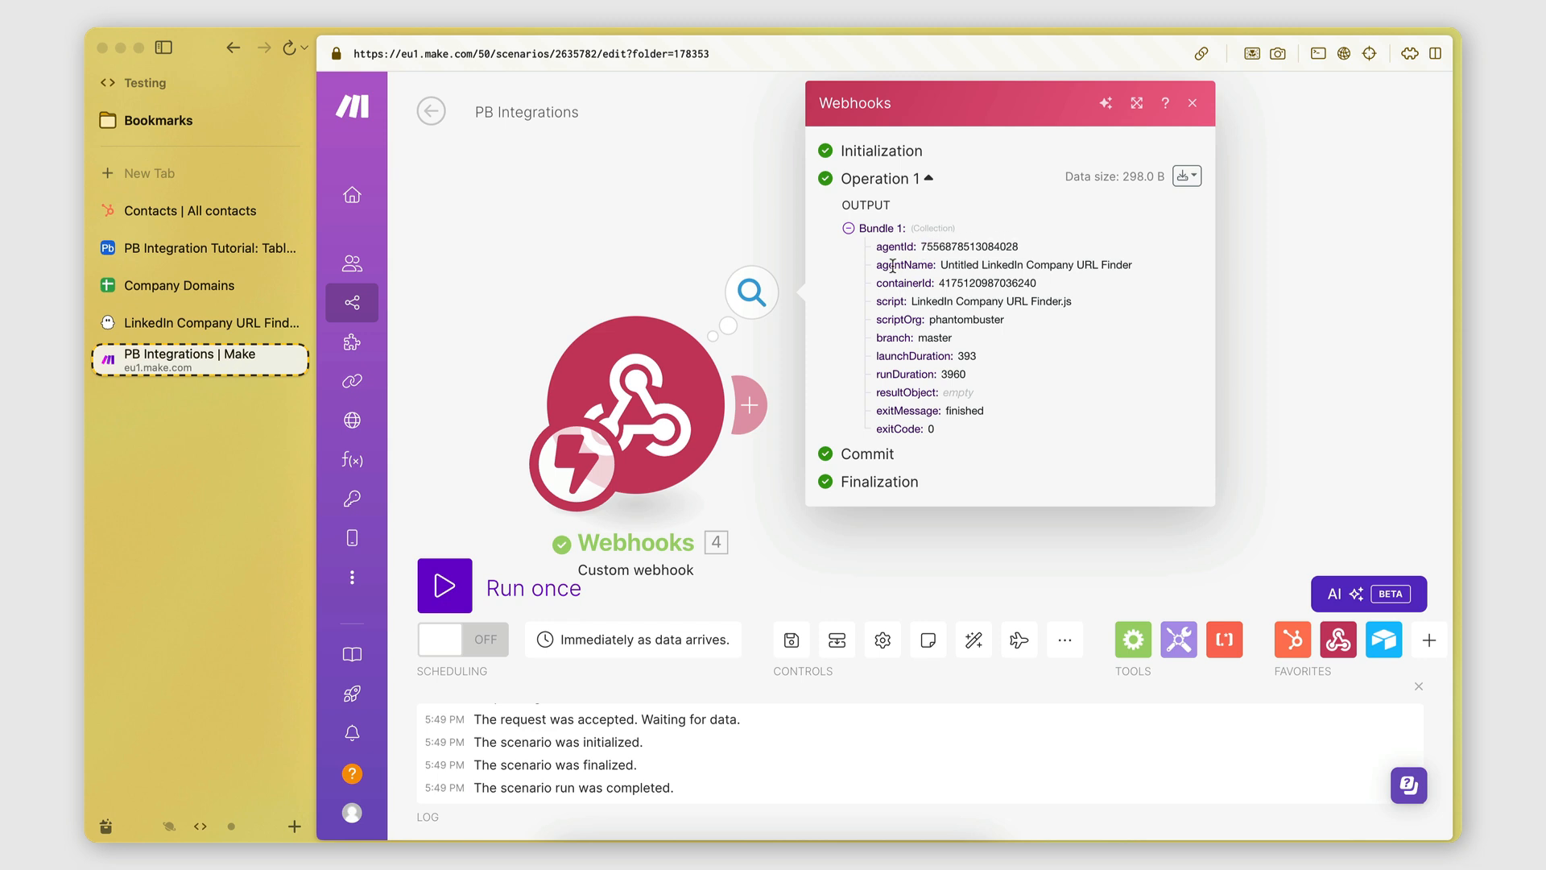
Inspect agentName and containerId in the webhook output, then view the phantom's three LinkedIn URL results.
left_click_drag(940, 265, 1136, 269)
left_click(1135, 268)
left_click_drag(940, 283, 1035, 284)
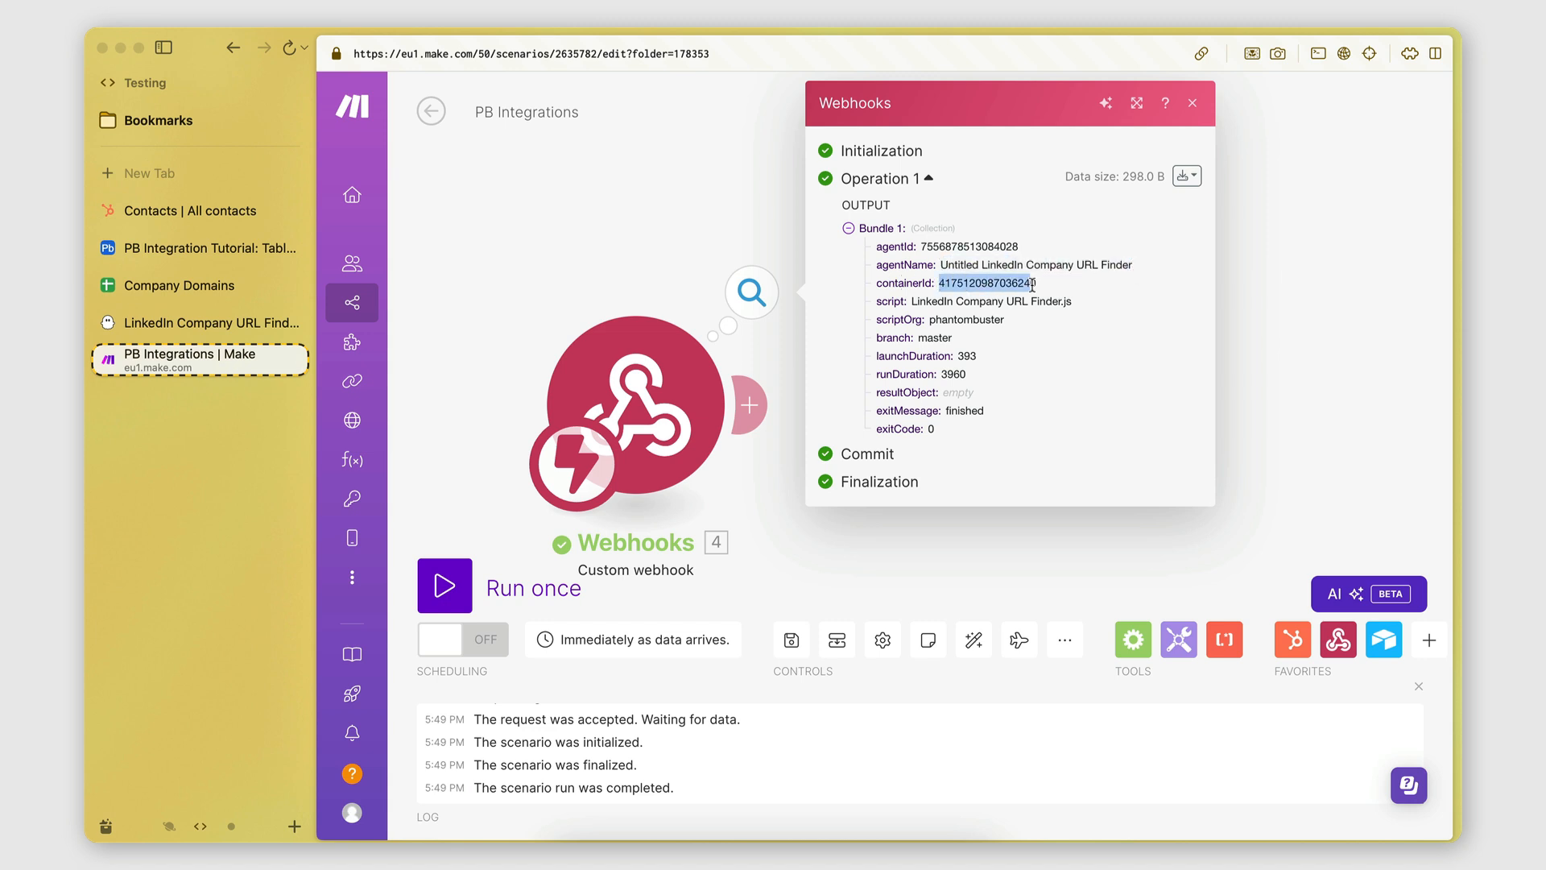
left_click(1035, 285)
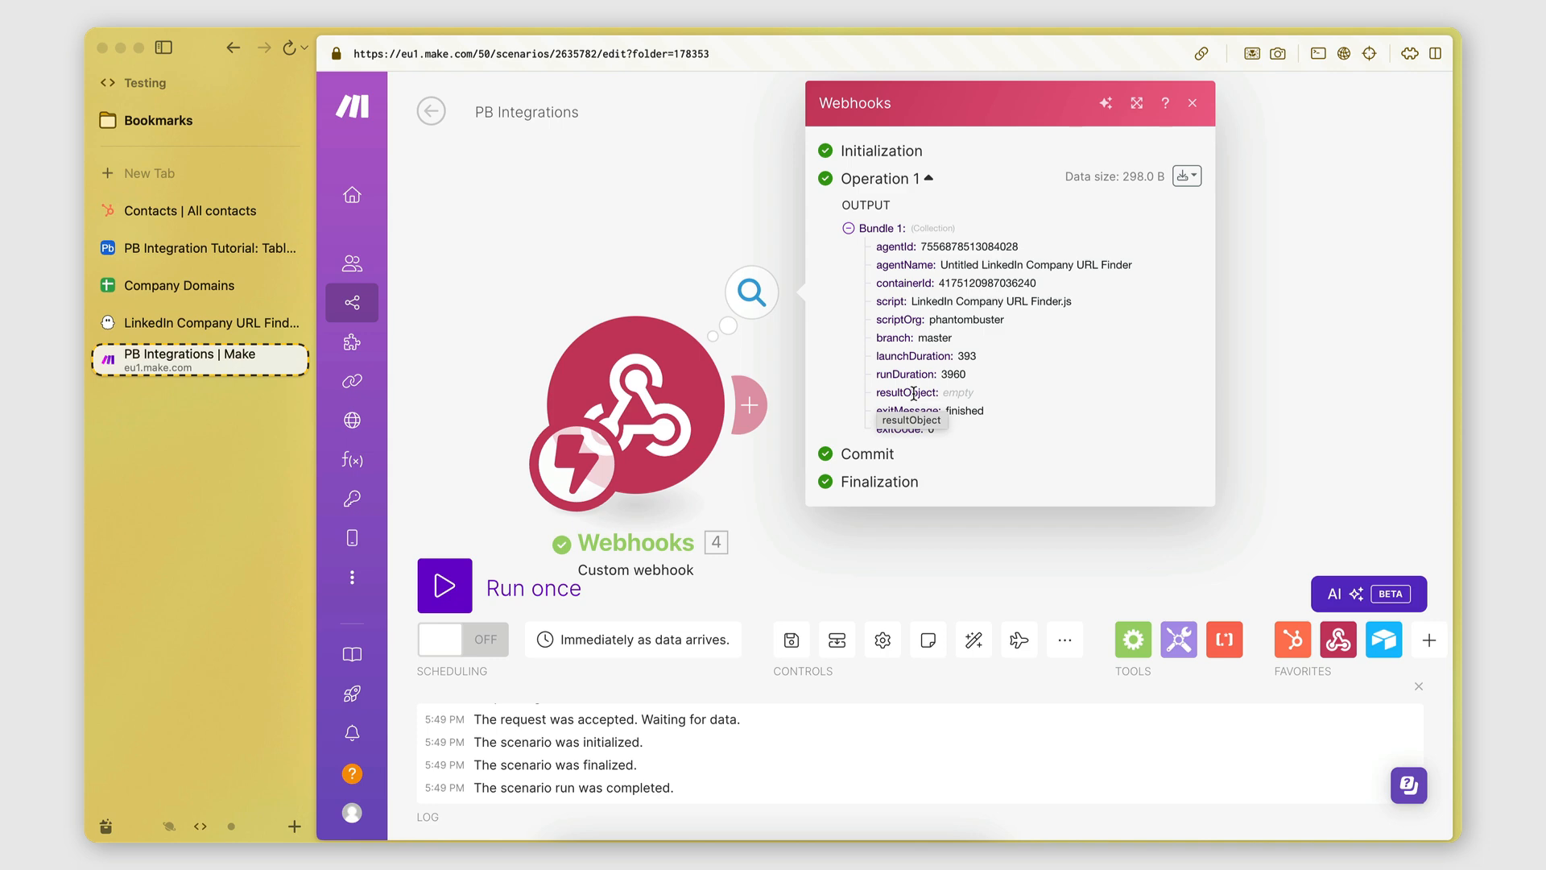
left_click(197, 326)
scroll(386, 564, "down", 6)
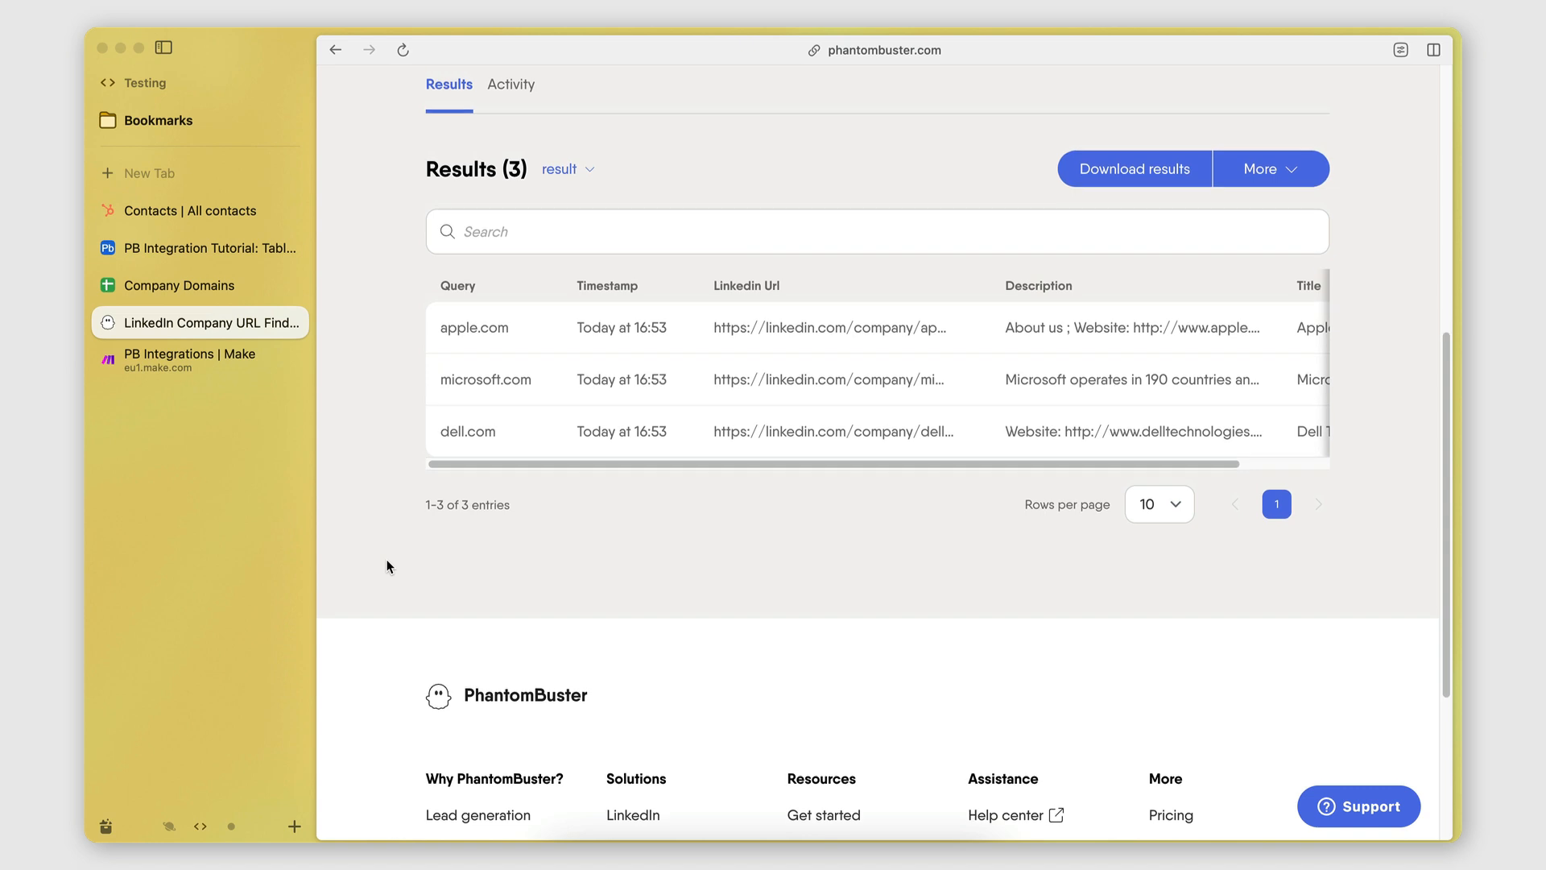
Go to the Company Domains sheet and select the first empty row, A4, for new domains.
scroll(387, 566, "up", 4)
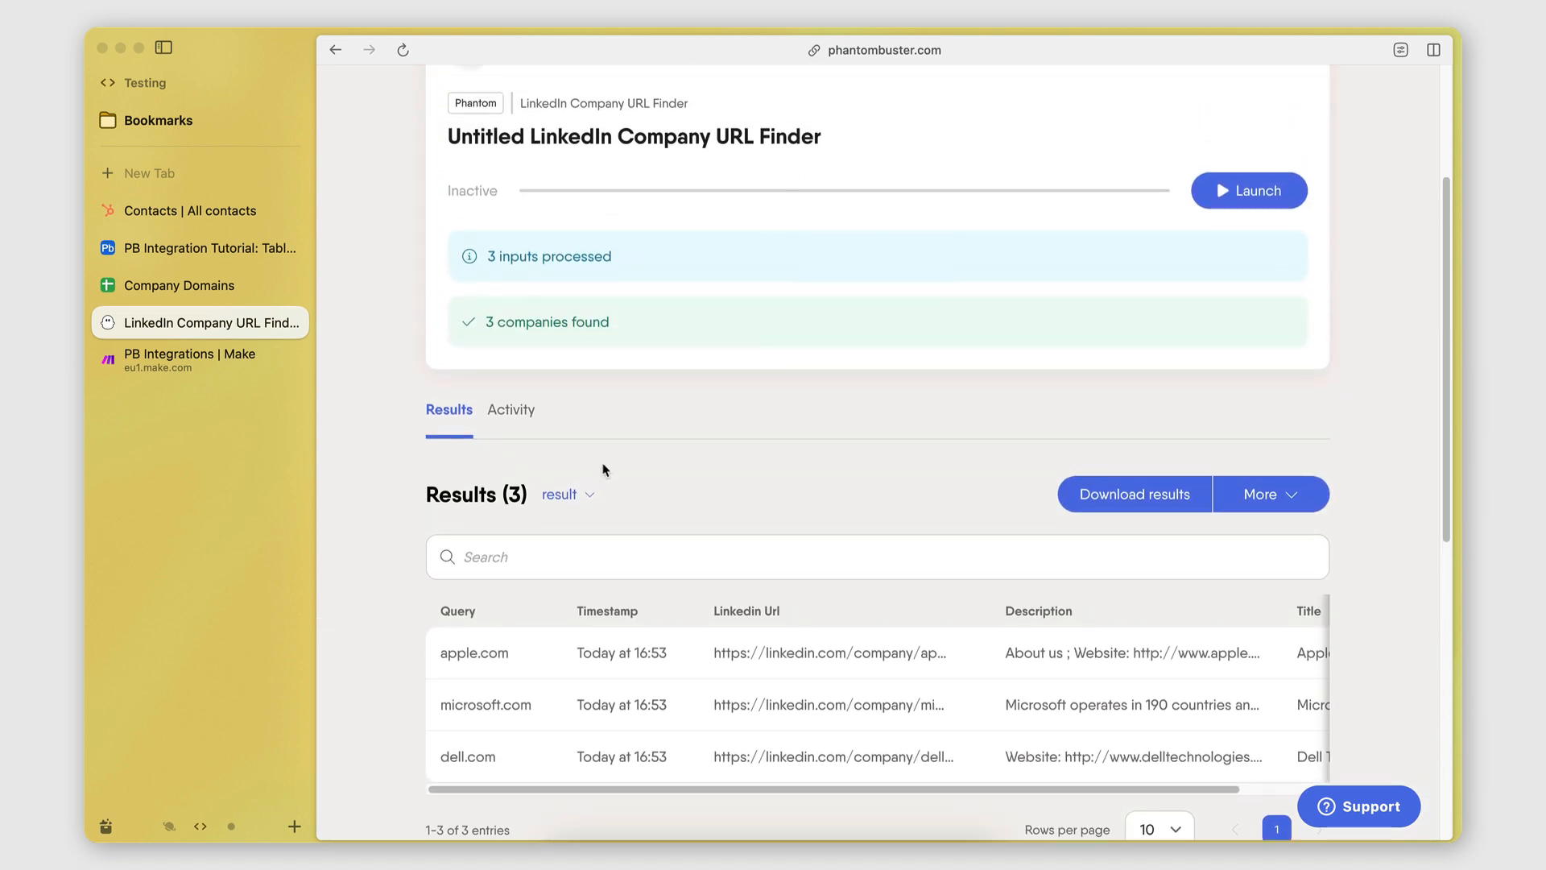
scroll(606, 470, "down", 3)
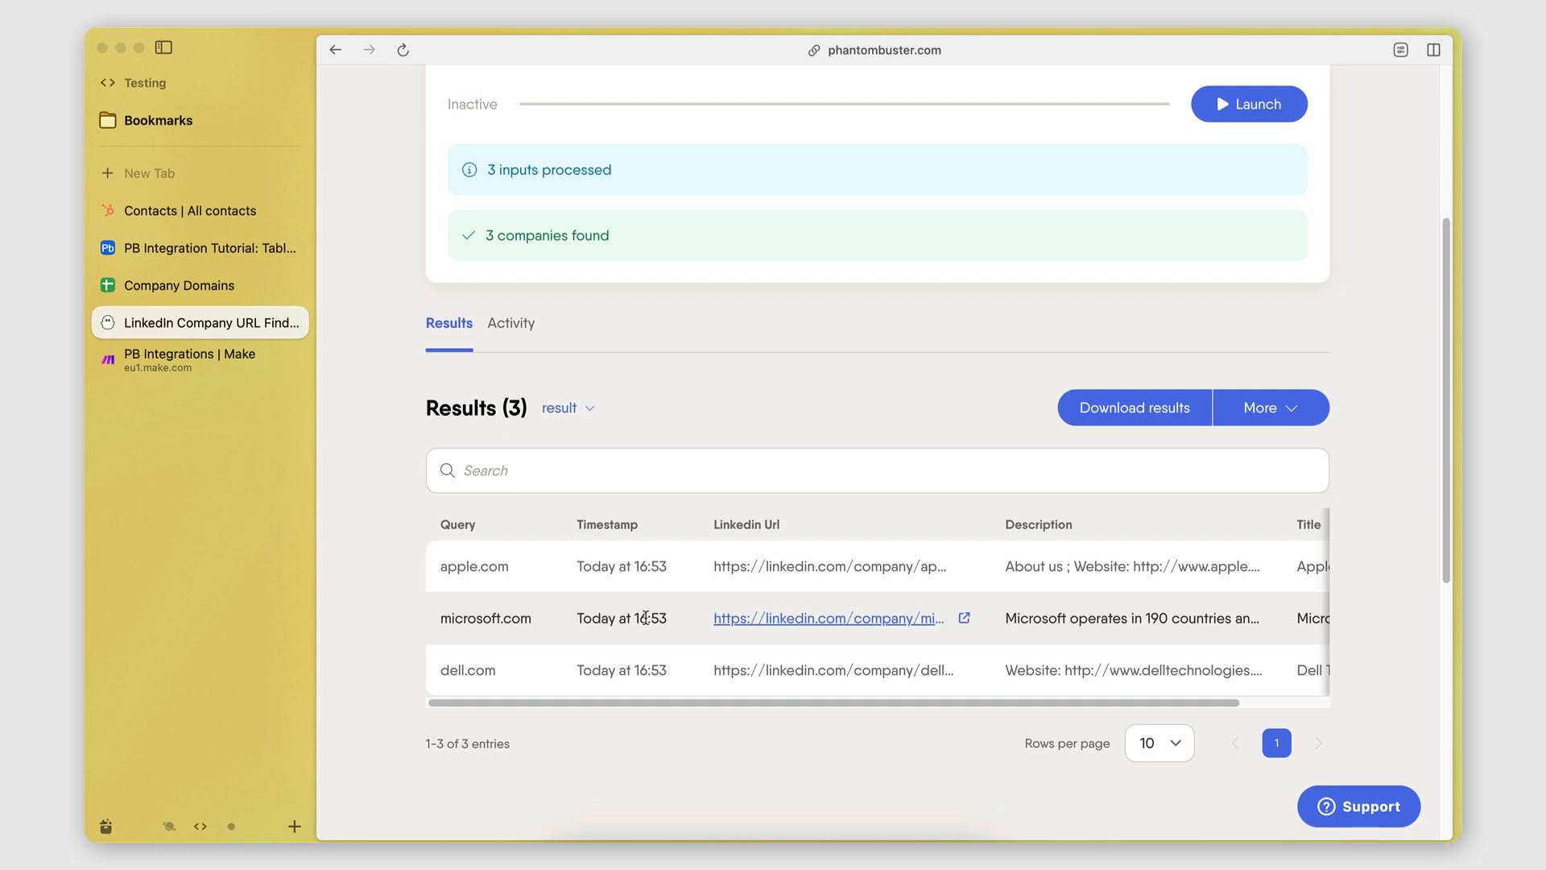
left_click(161, 285)
left_click(373, 285)
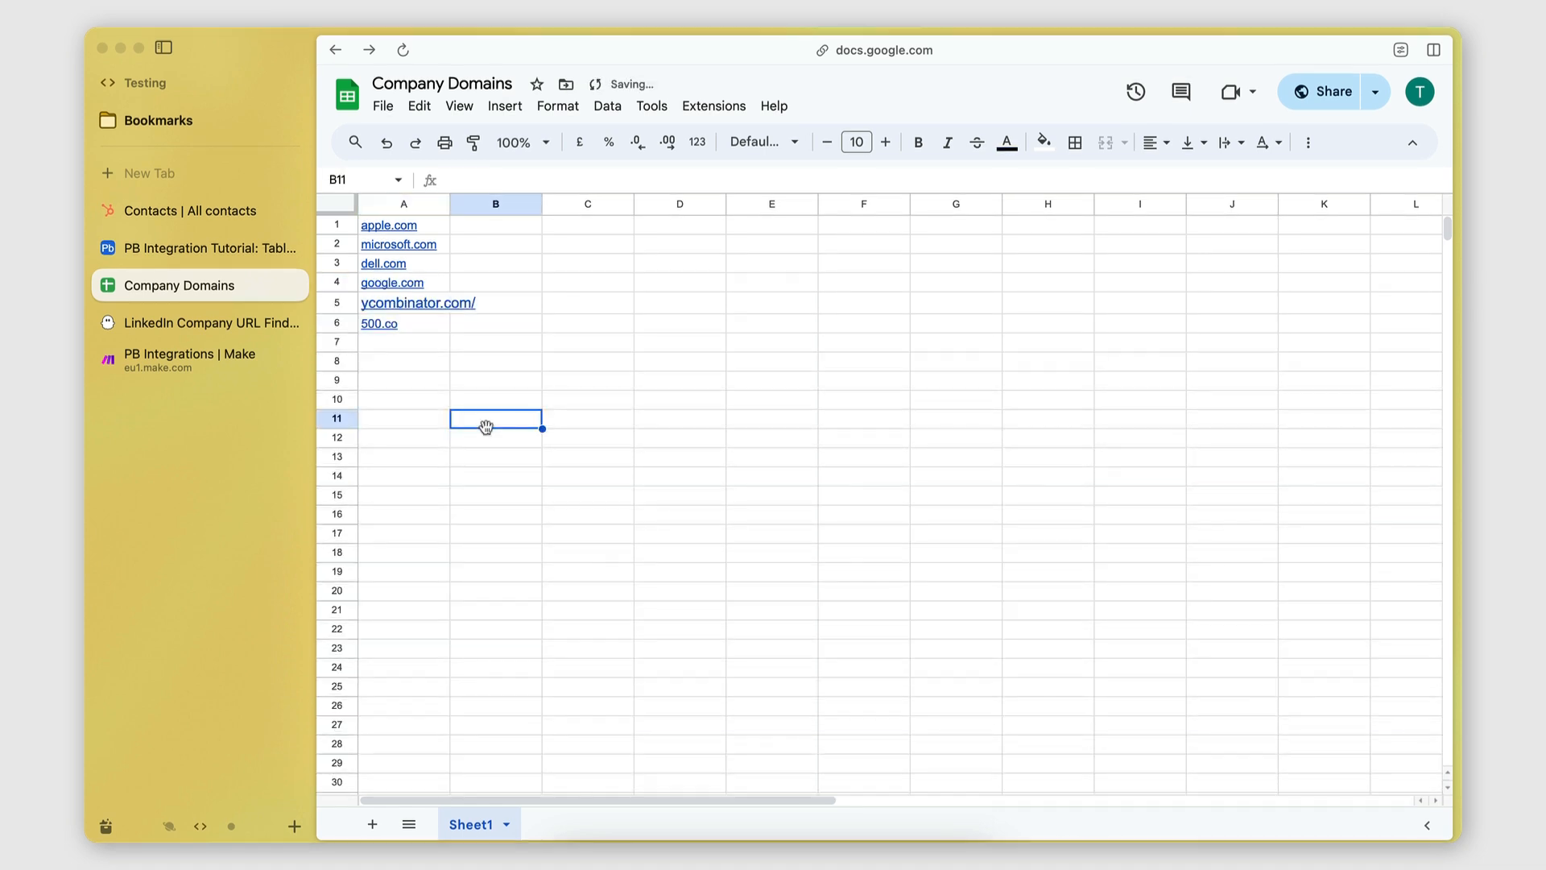
Run the Make scenario once, then launch the LinkedIn Company URL Finder phantom in PhantomBuster.
left_click(211, 322)
left_click(229, 367)
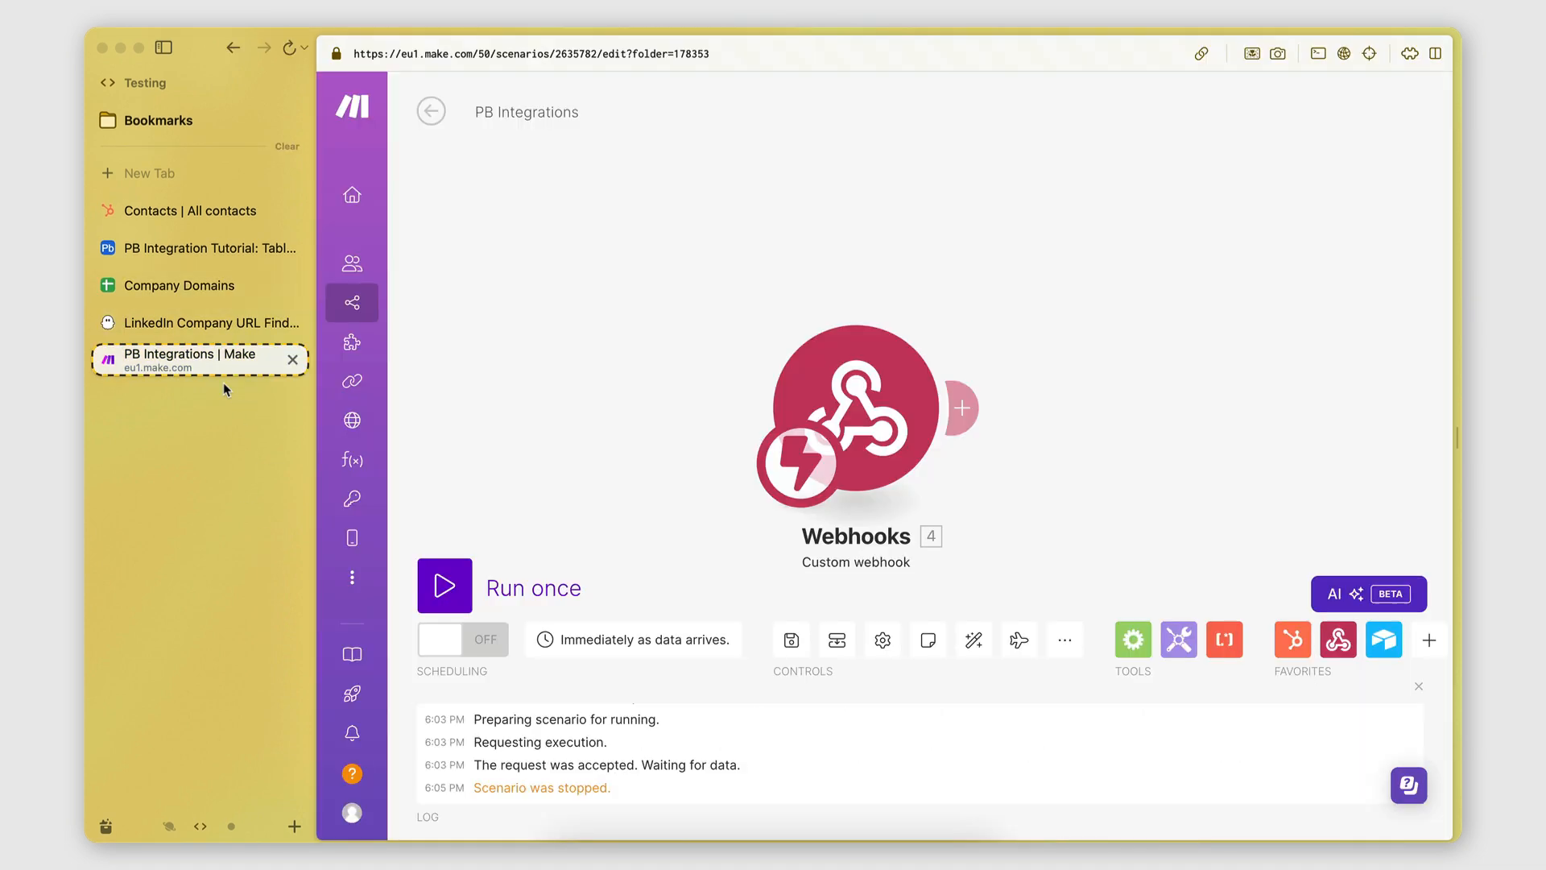
left_click(442, 586)
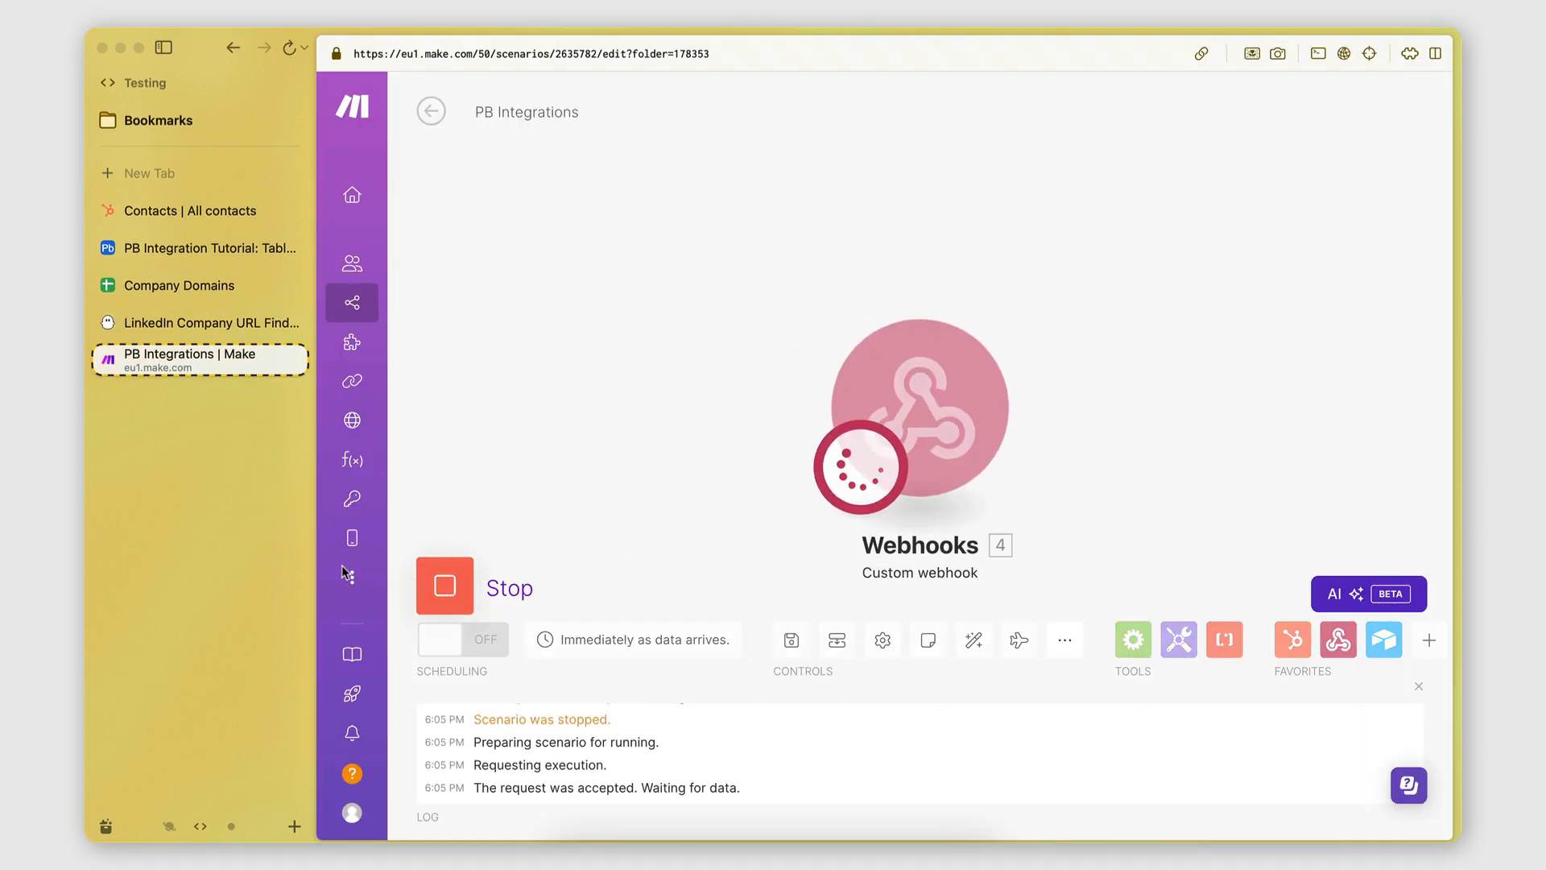
scroll(905, 463, "up", 3)
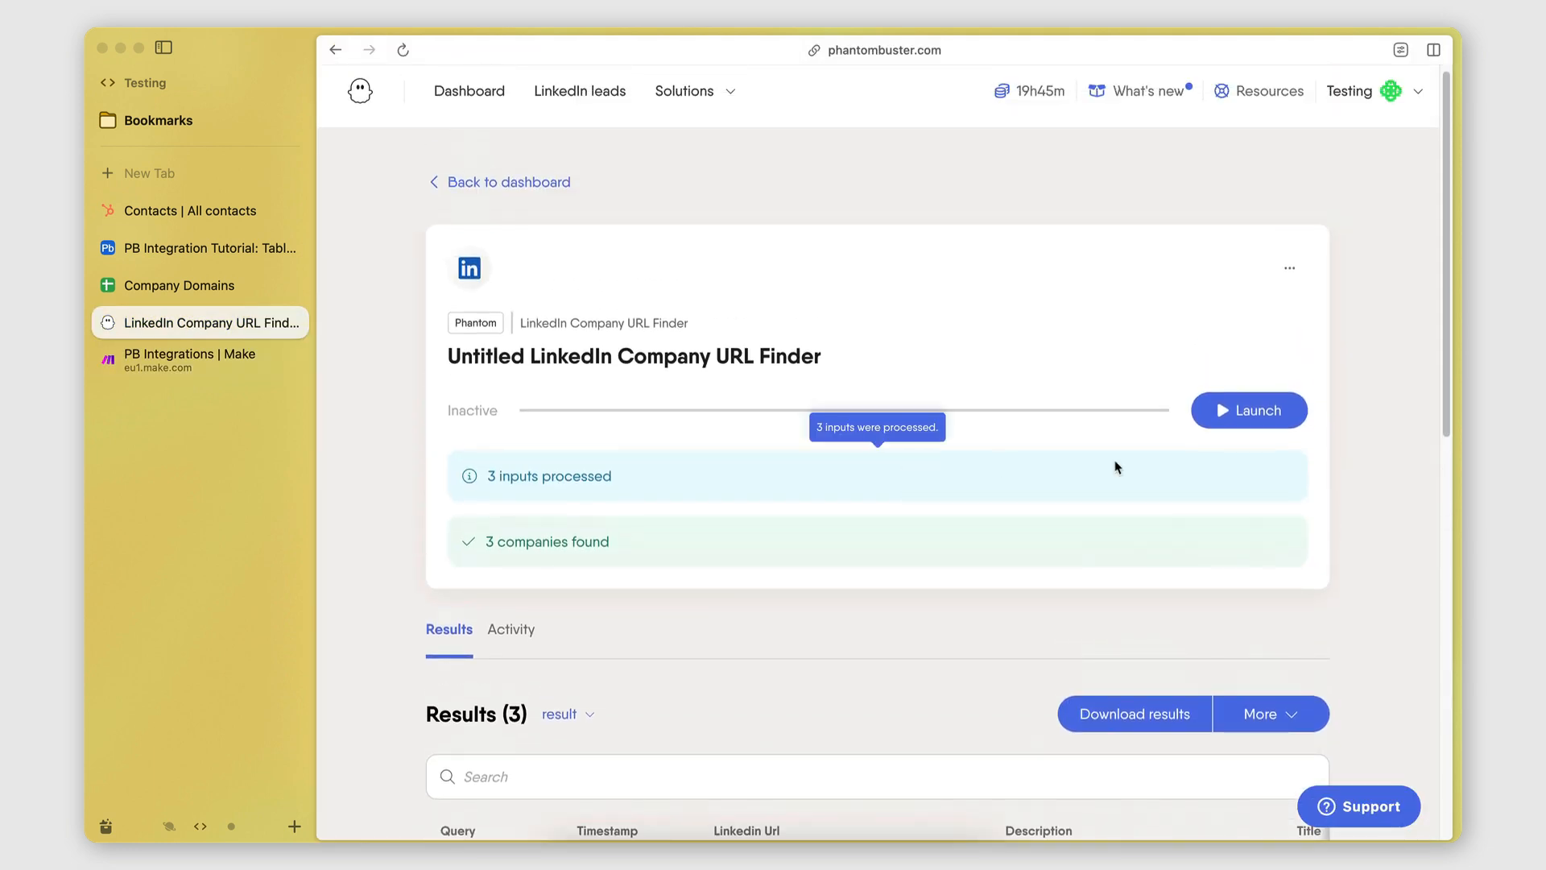
left_click(1249, 409)
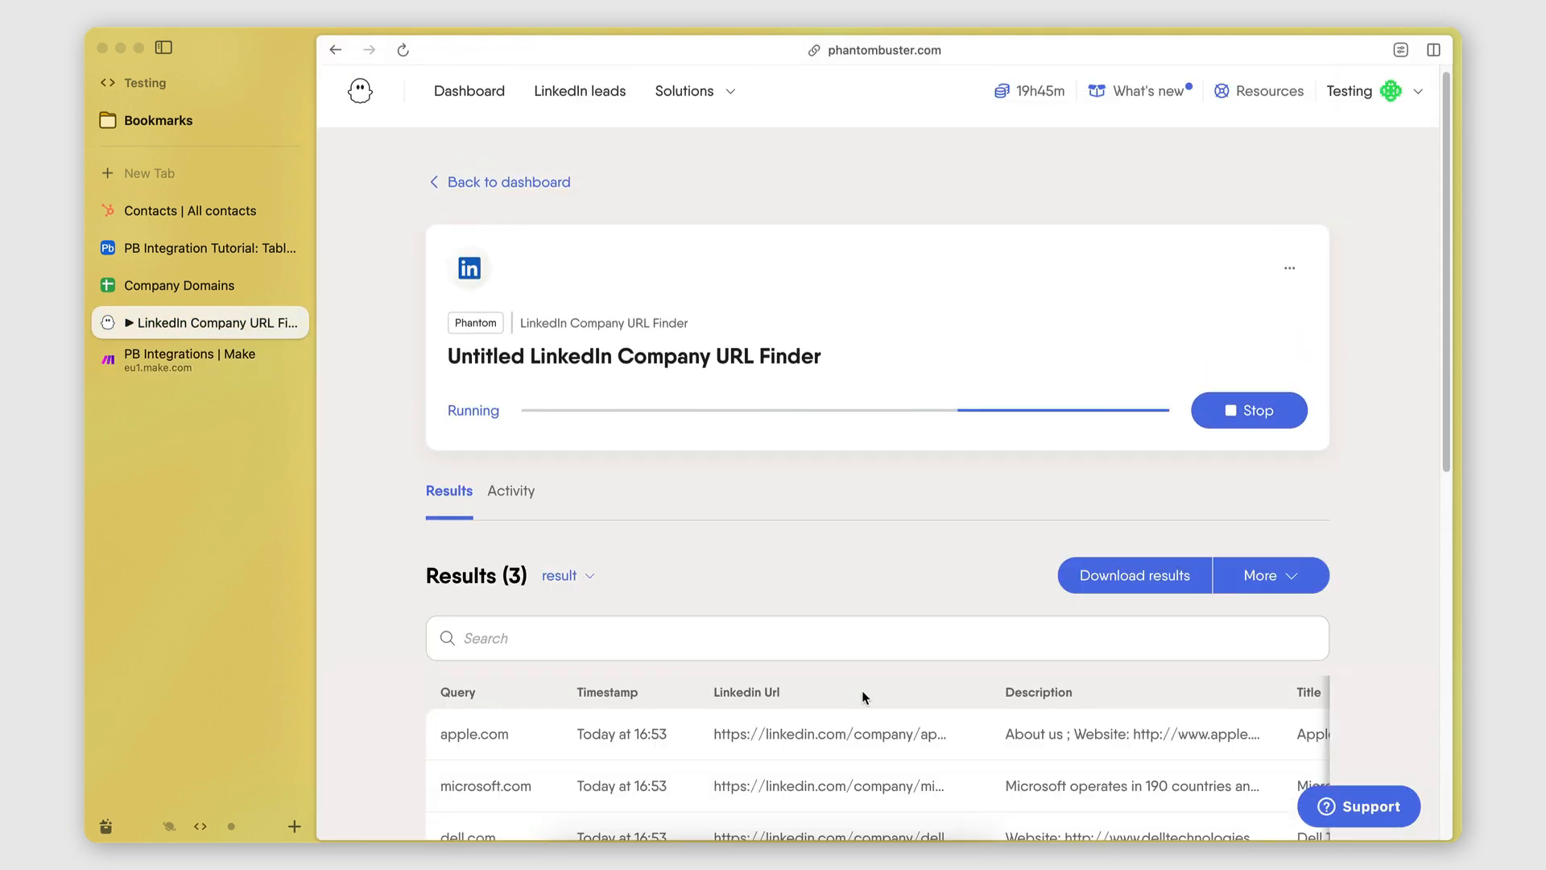
Track the phantom run until it finishes, then go back to Make's webhook output.
scroll(862, 689, "down", 3)
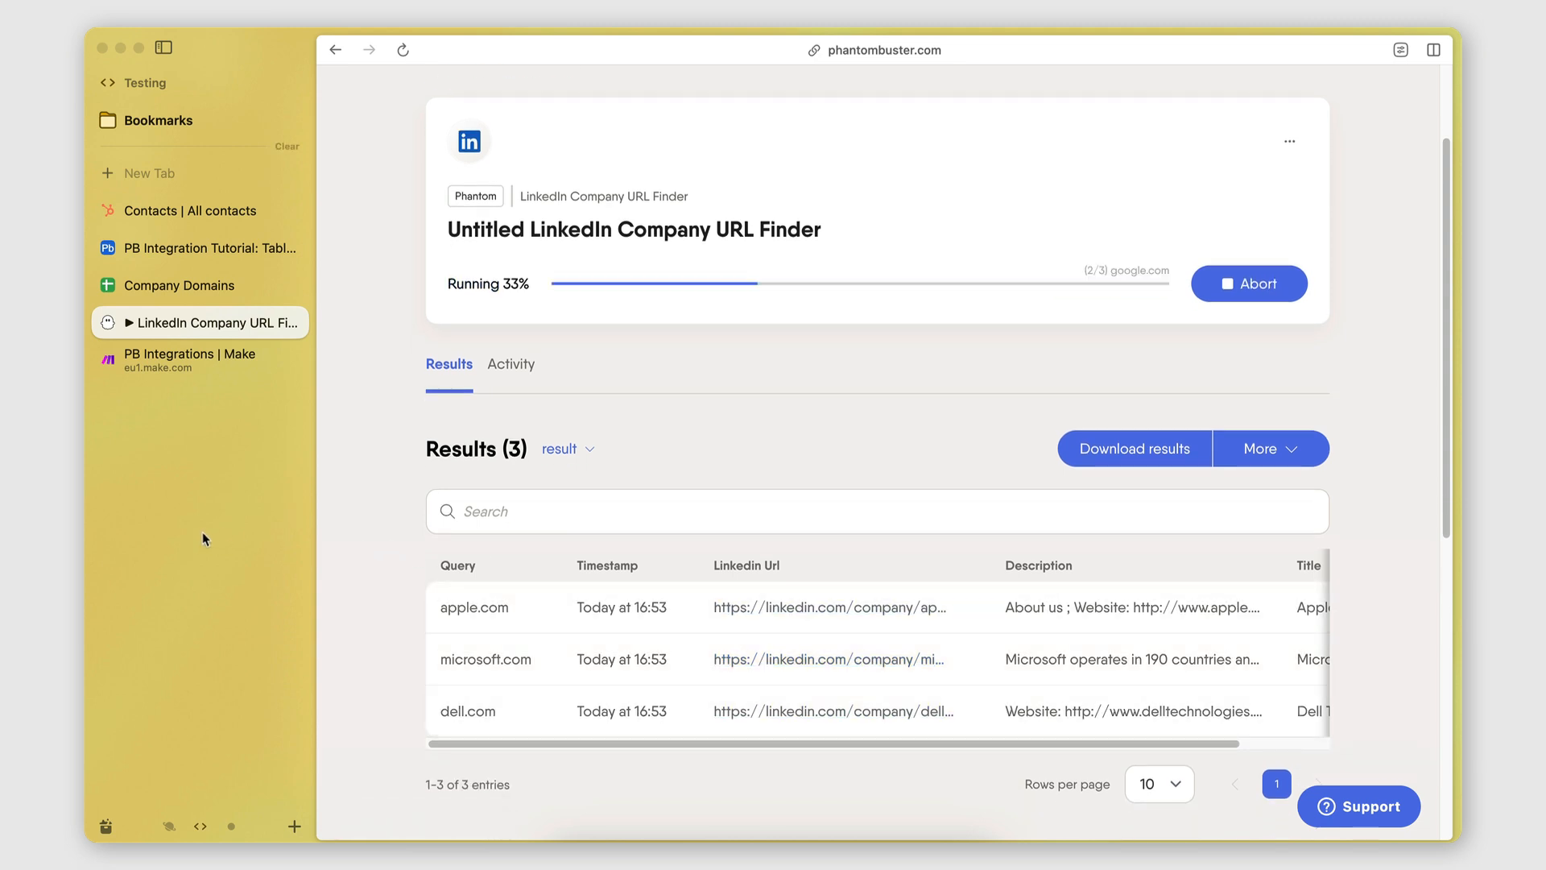
left_click(182, 366)
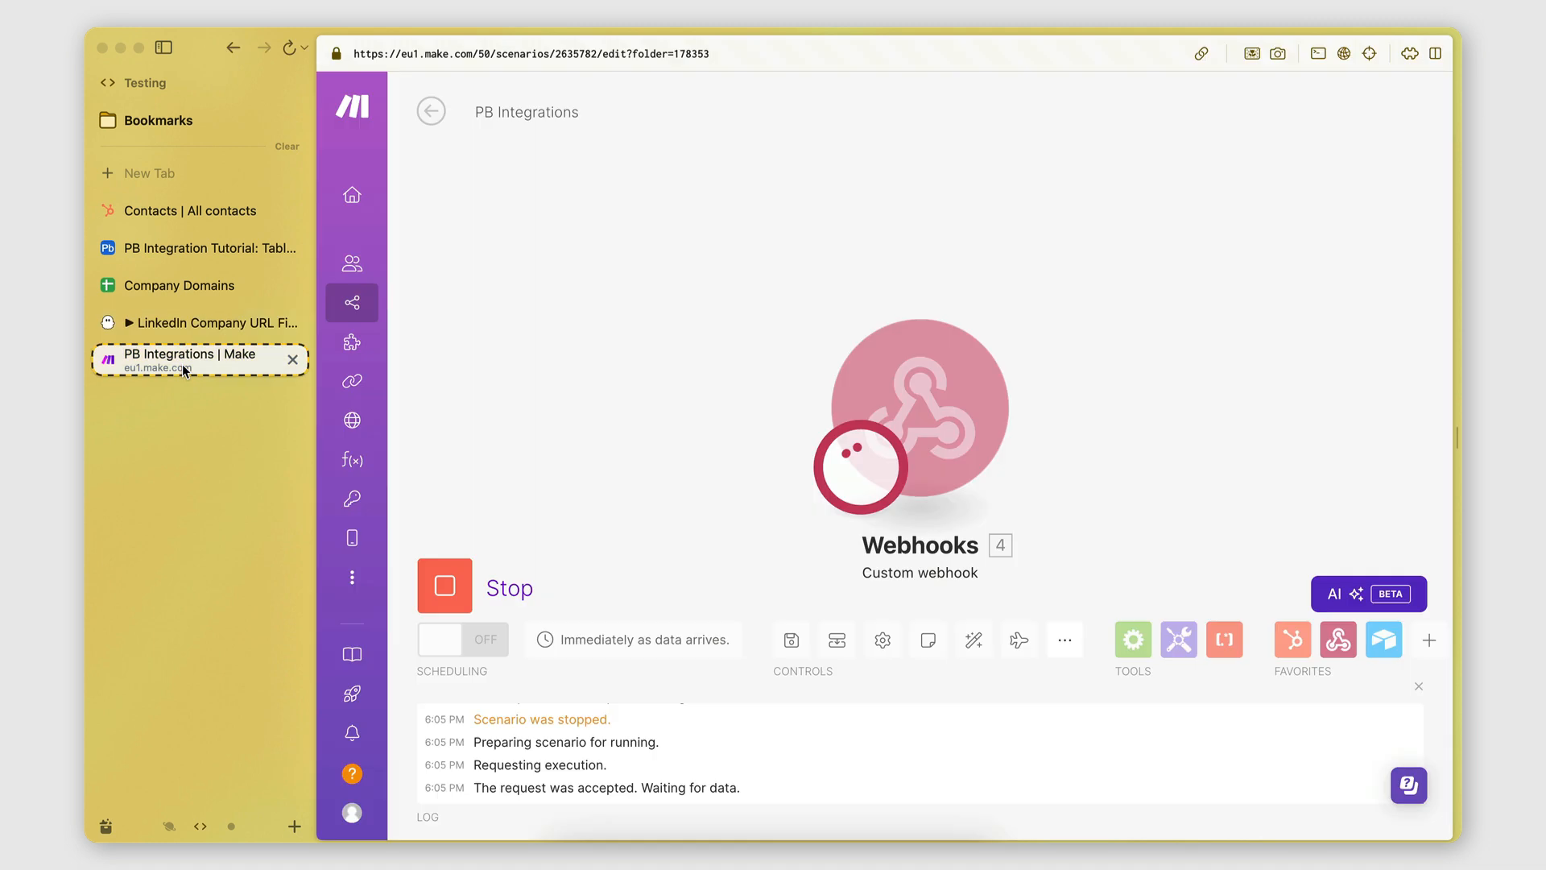
left_click(239, 323)
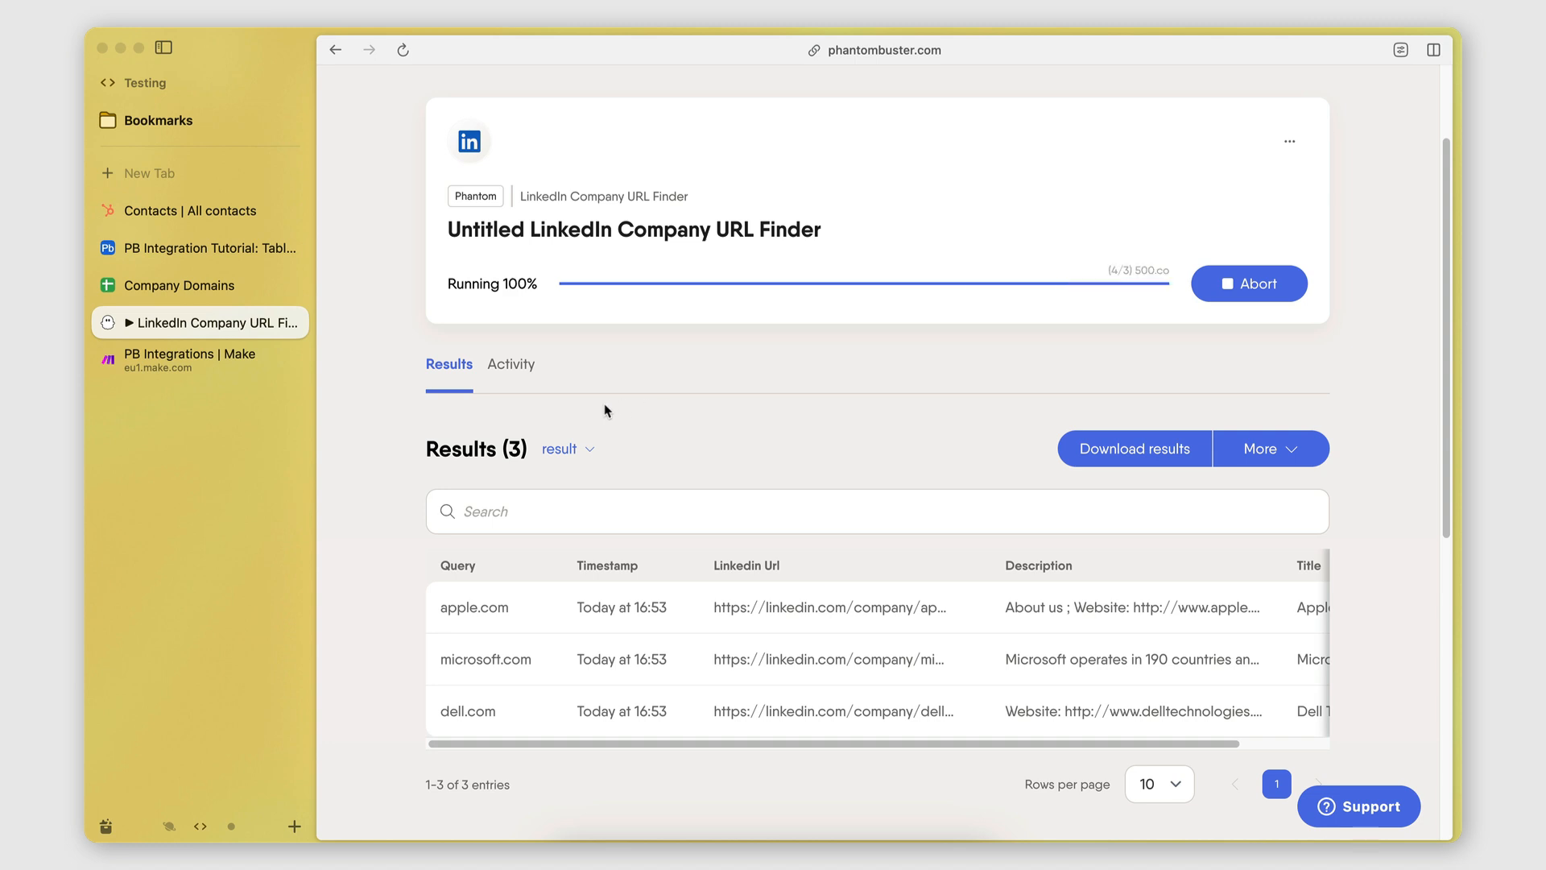
left_click(191, 360)
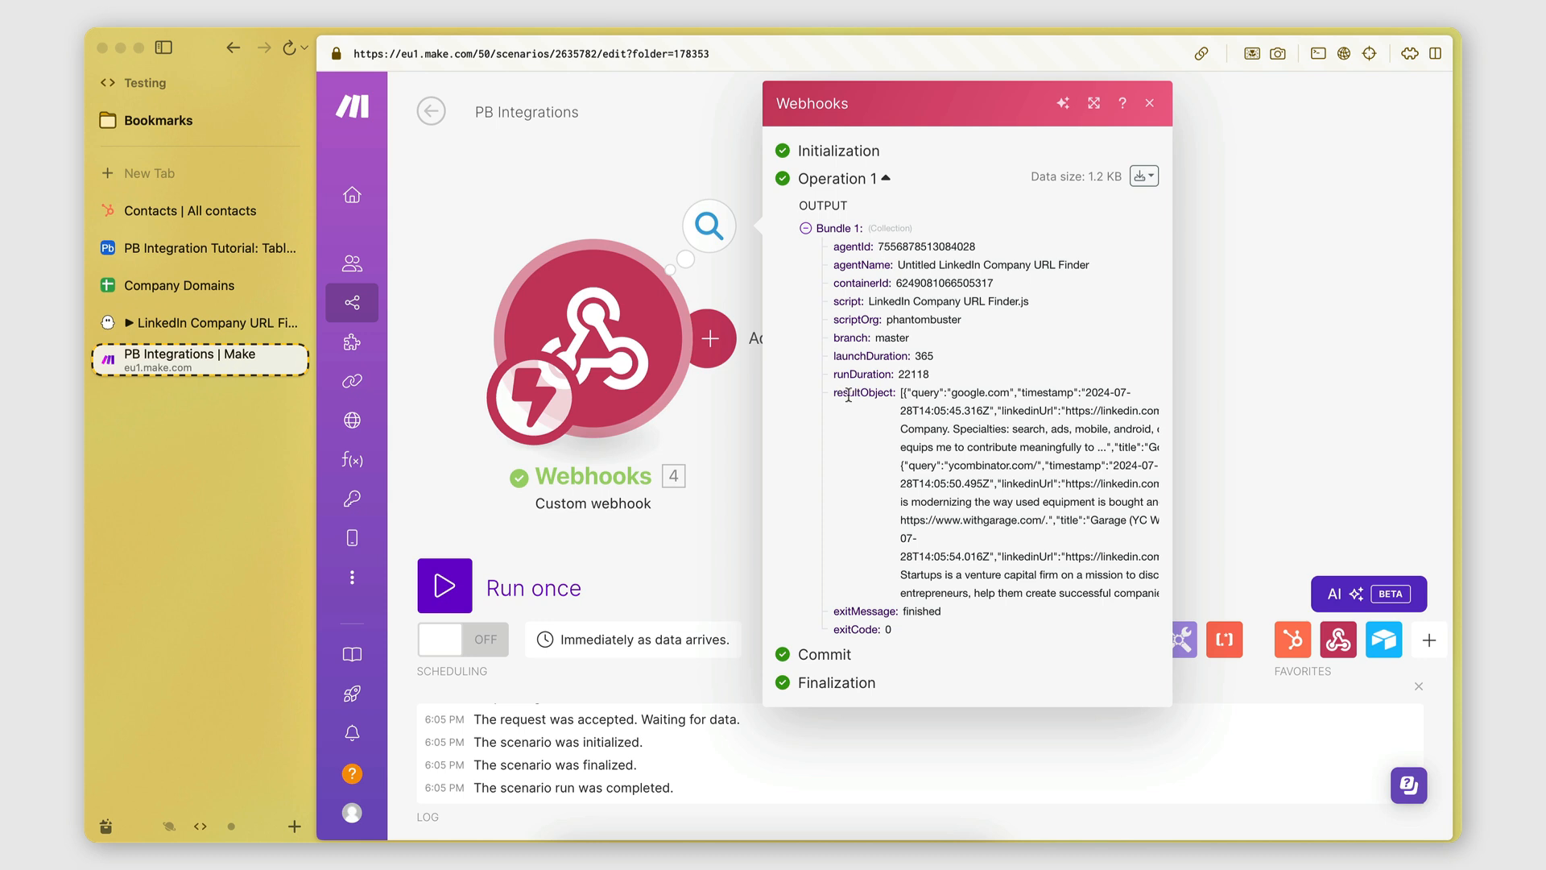
Select the webhook bundle's resultObject value to read its long string of company results.
left_click_drag(901, 392, 1052, 563)
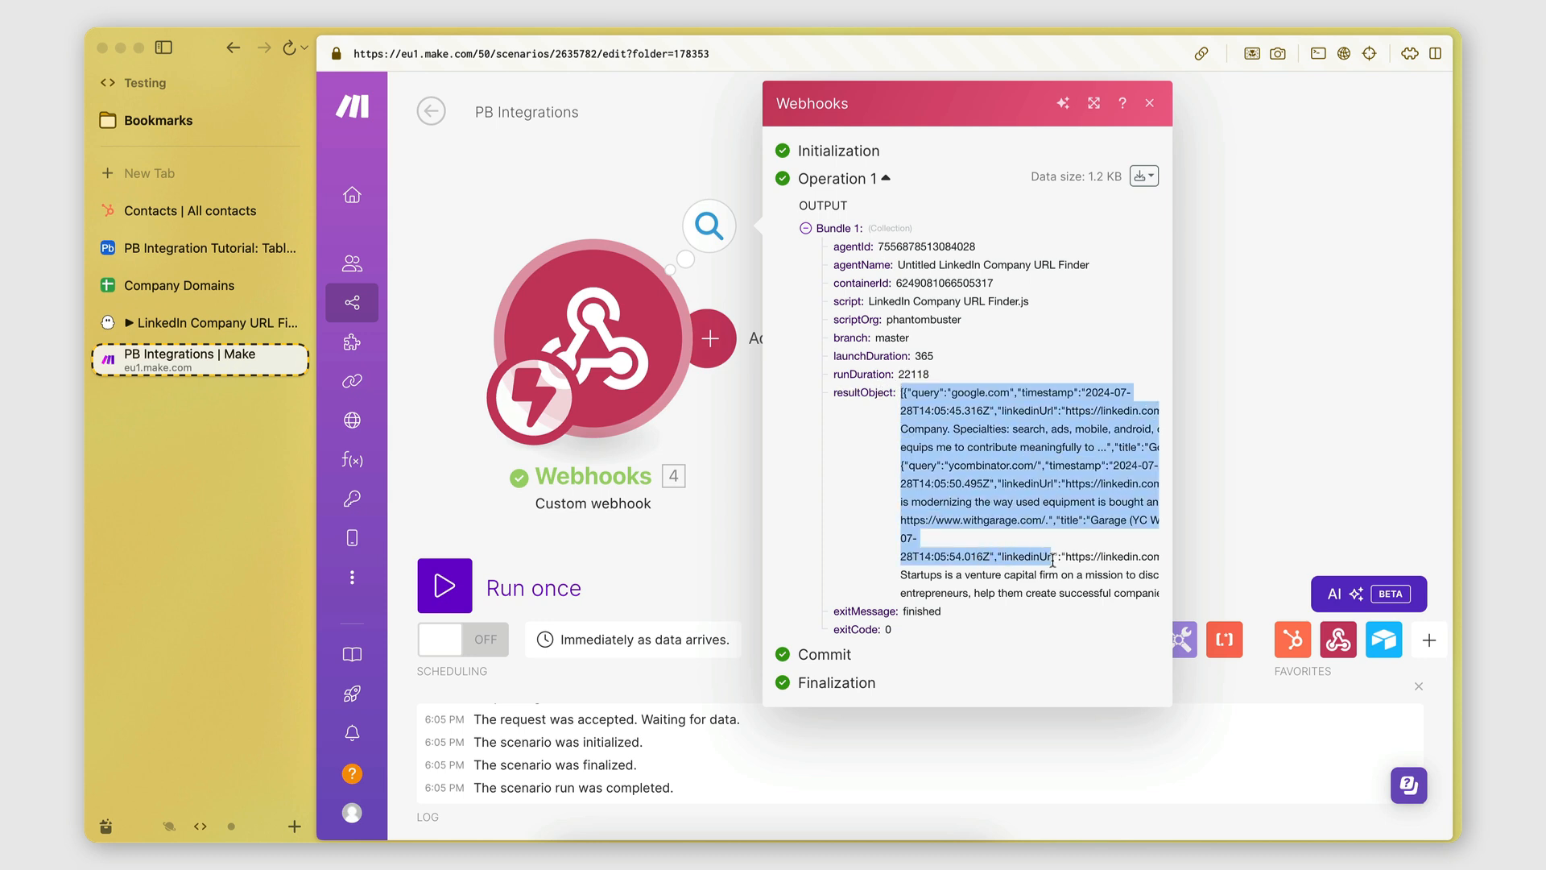
left_click(1051, 503)
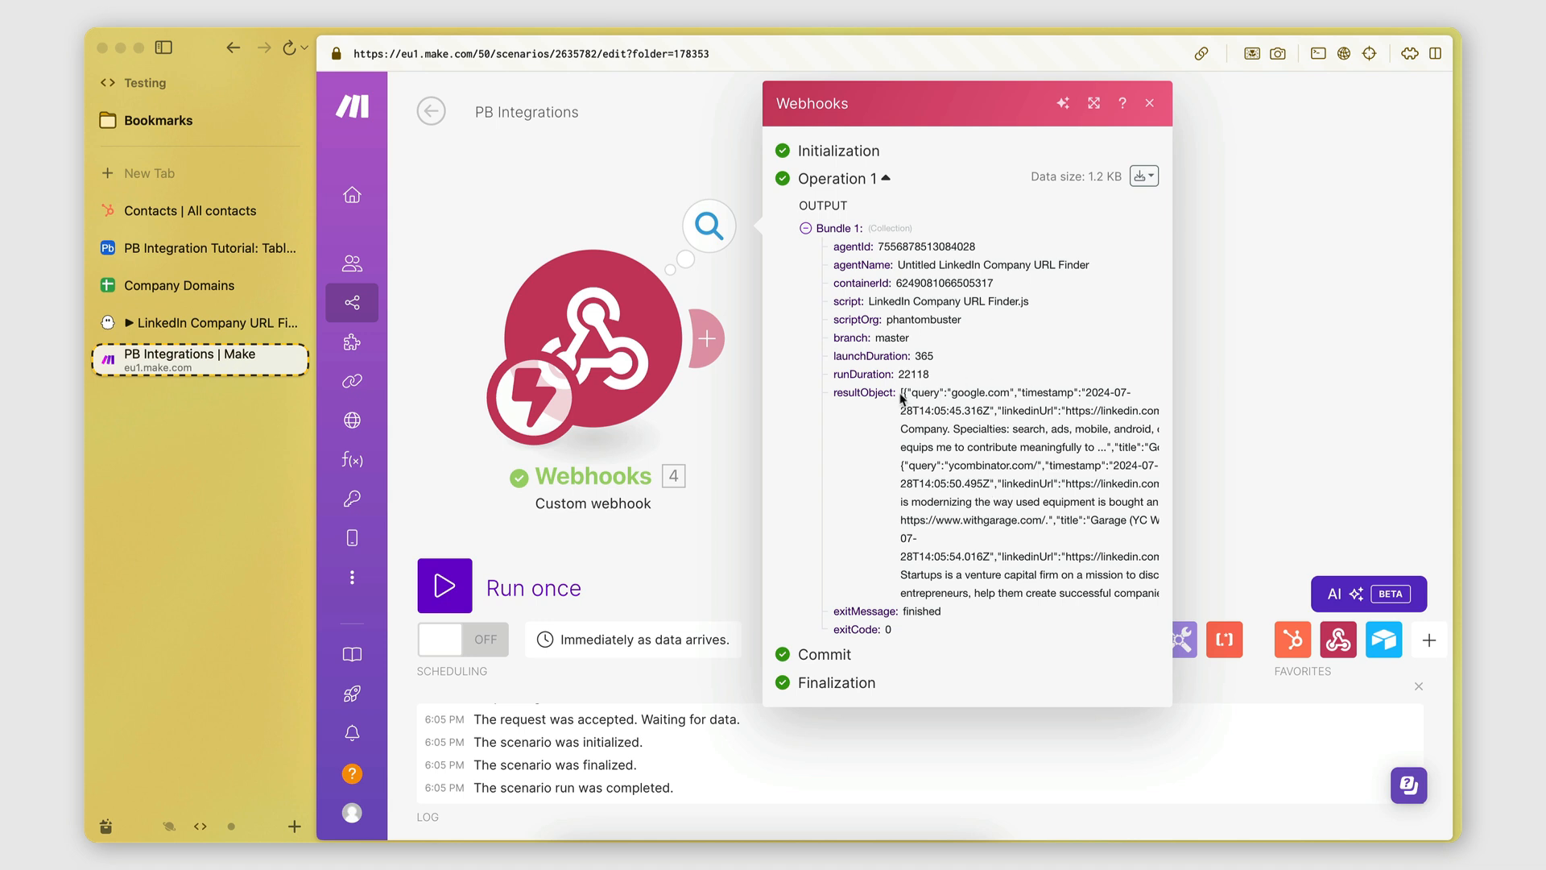
left_click_drag(901, 392, 1087, 596)
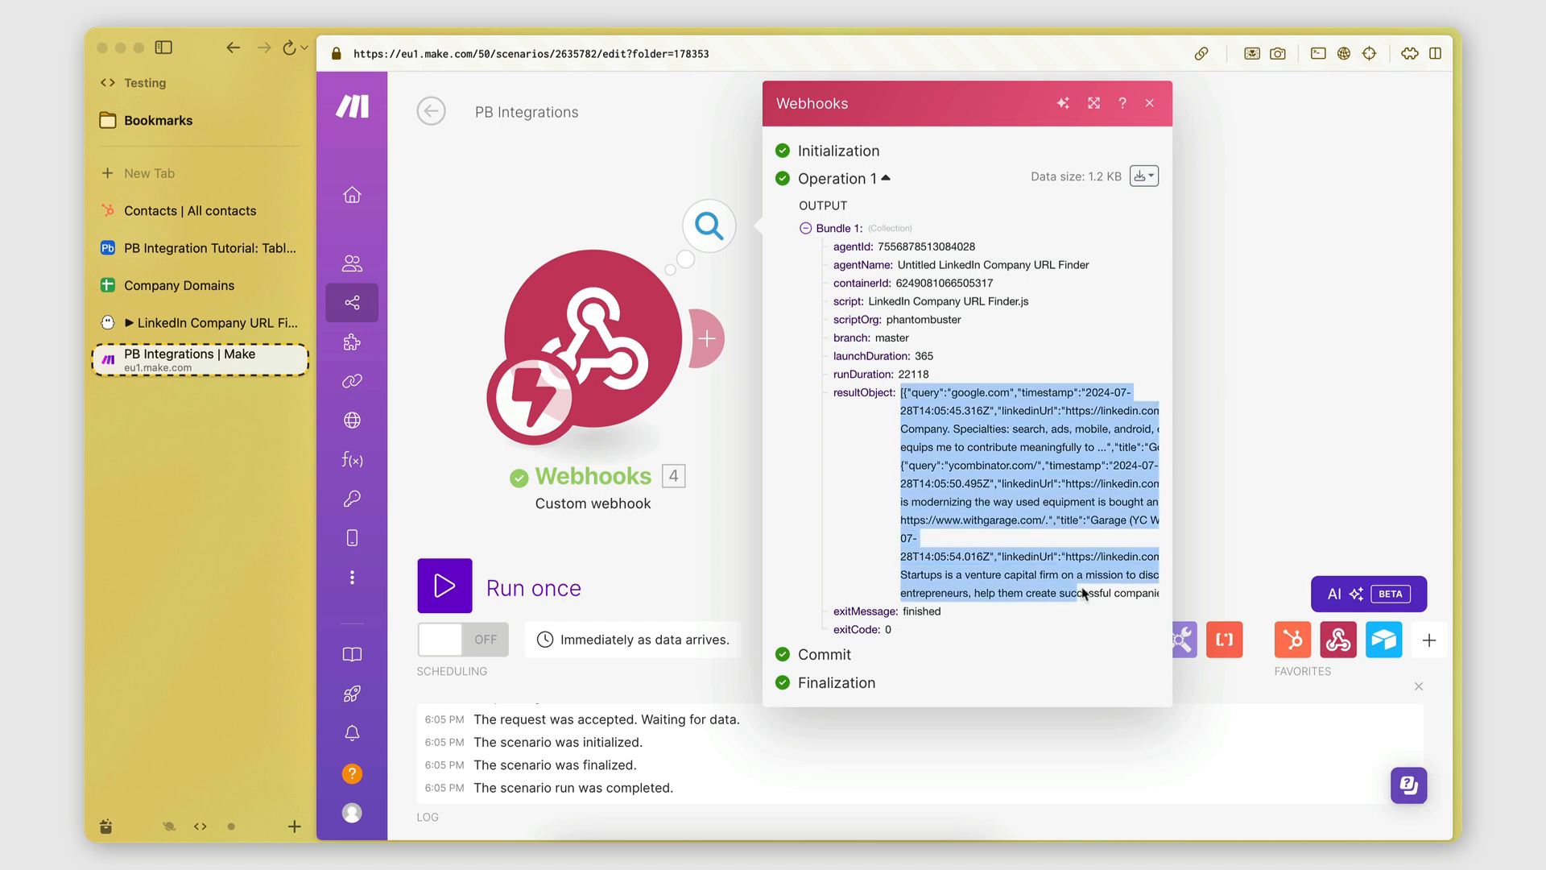
left_click(1087, 596)
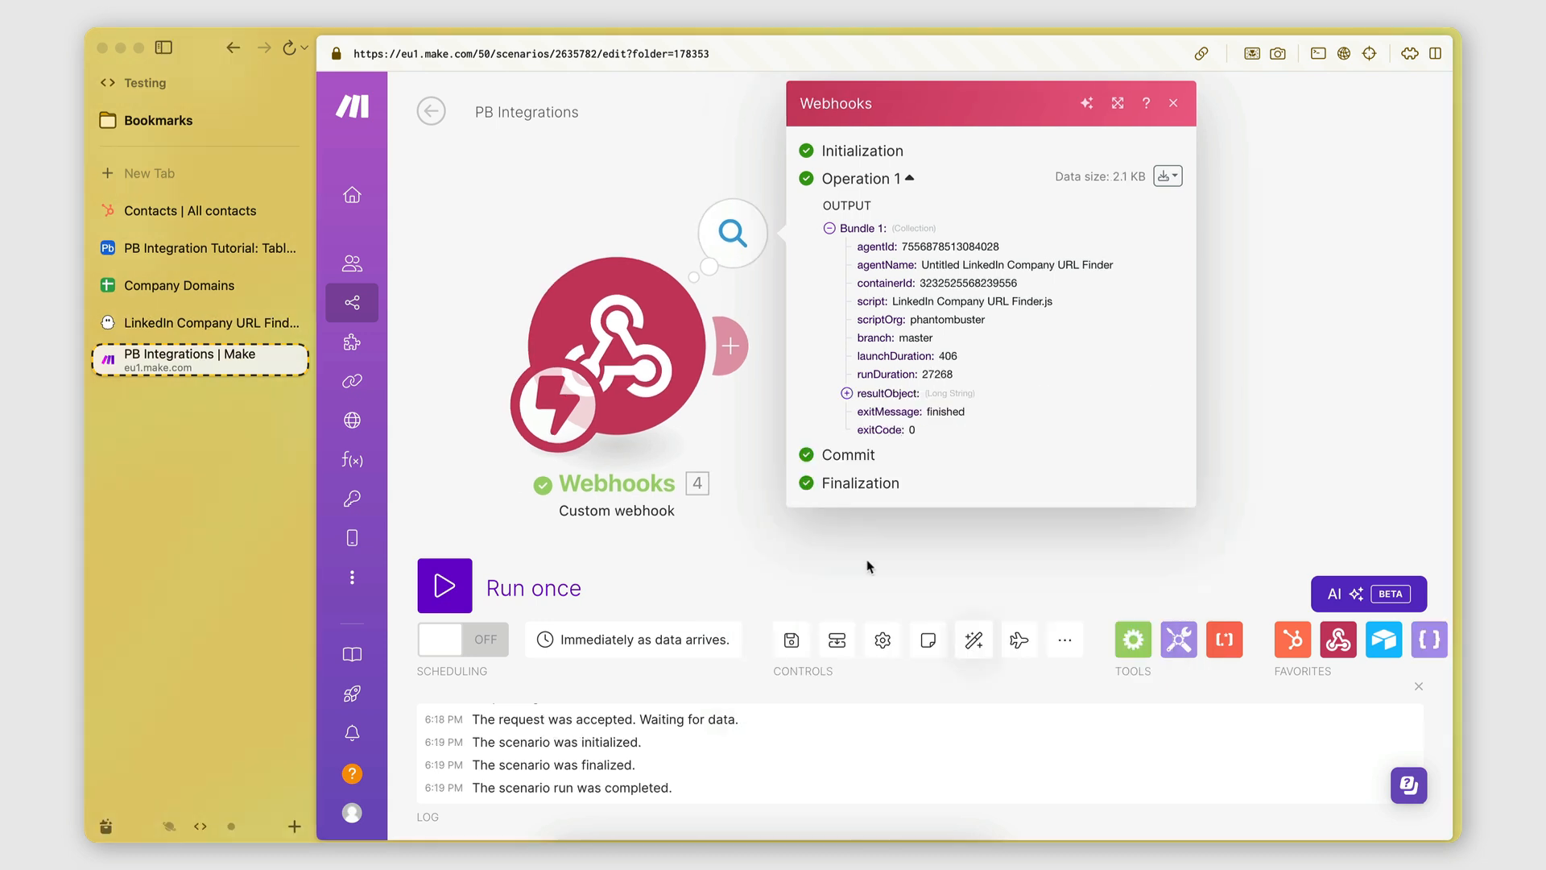
Pick Airtable for a new module after the webhook, then view Airtable's empty Table 1.
left_click(1173, 103)
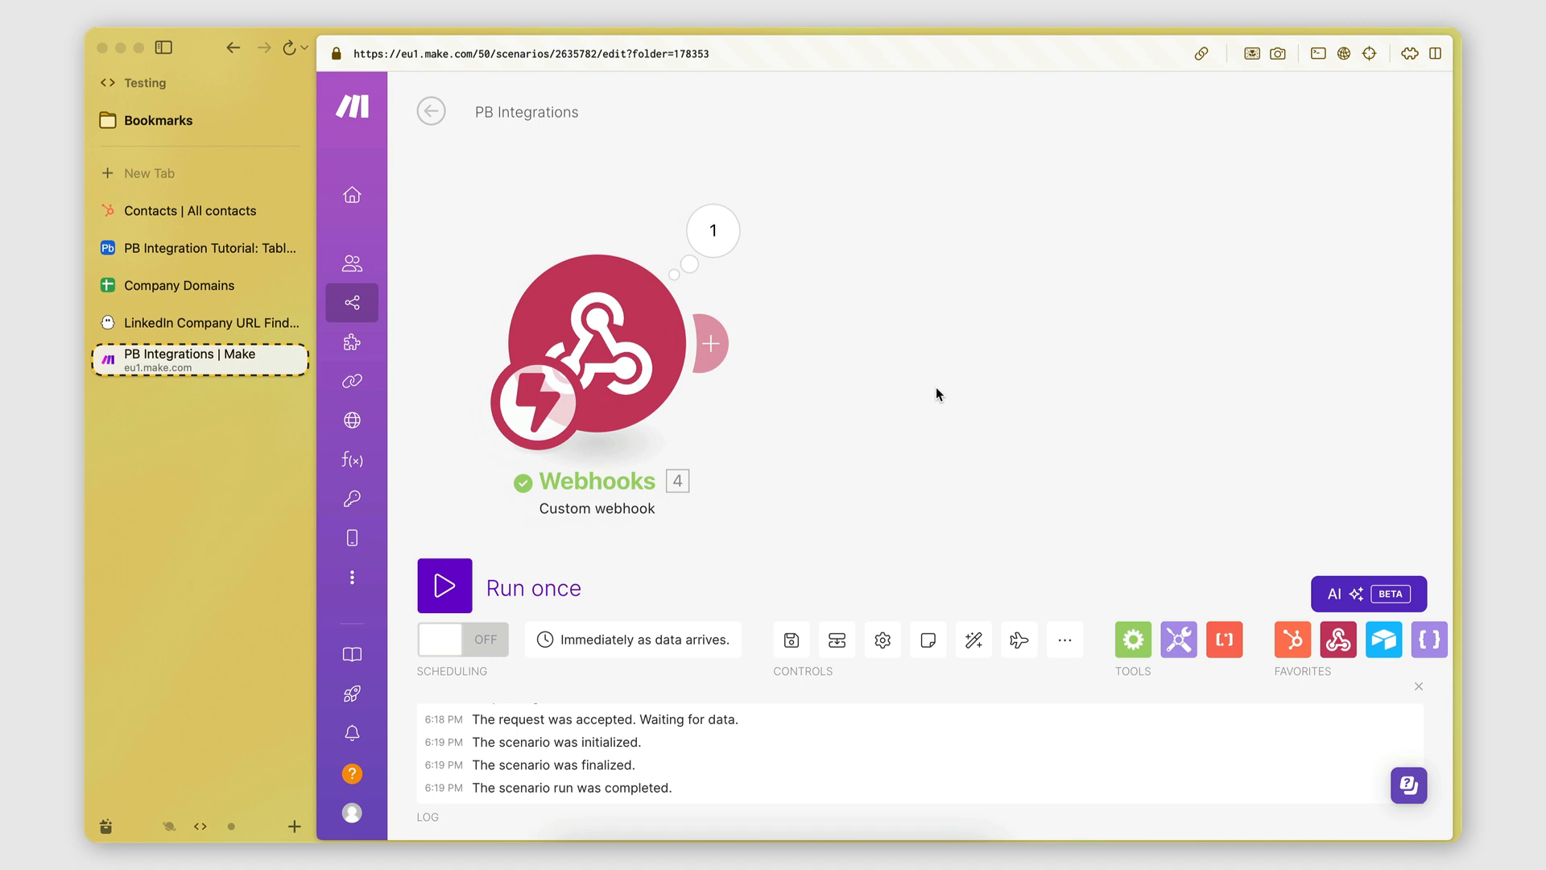
left_click(713, 347)
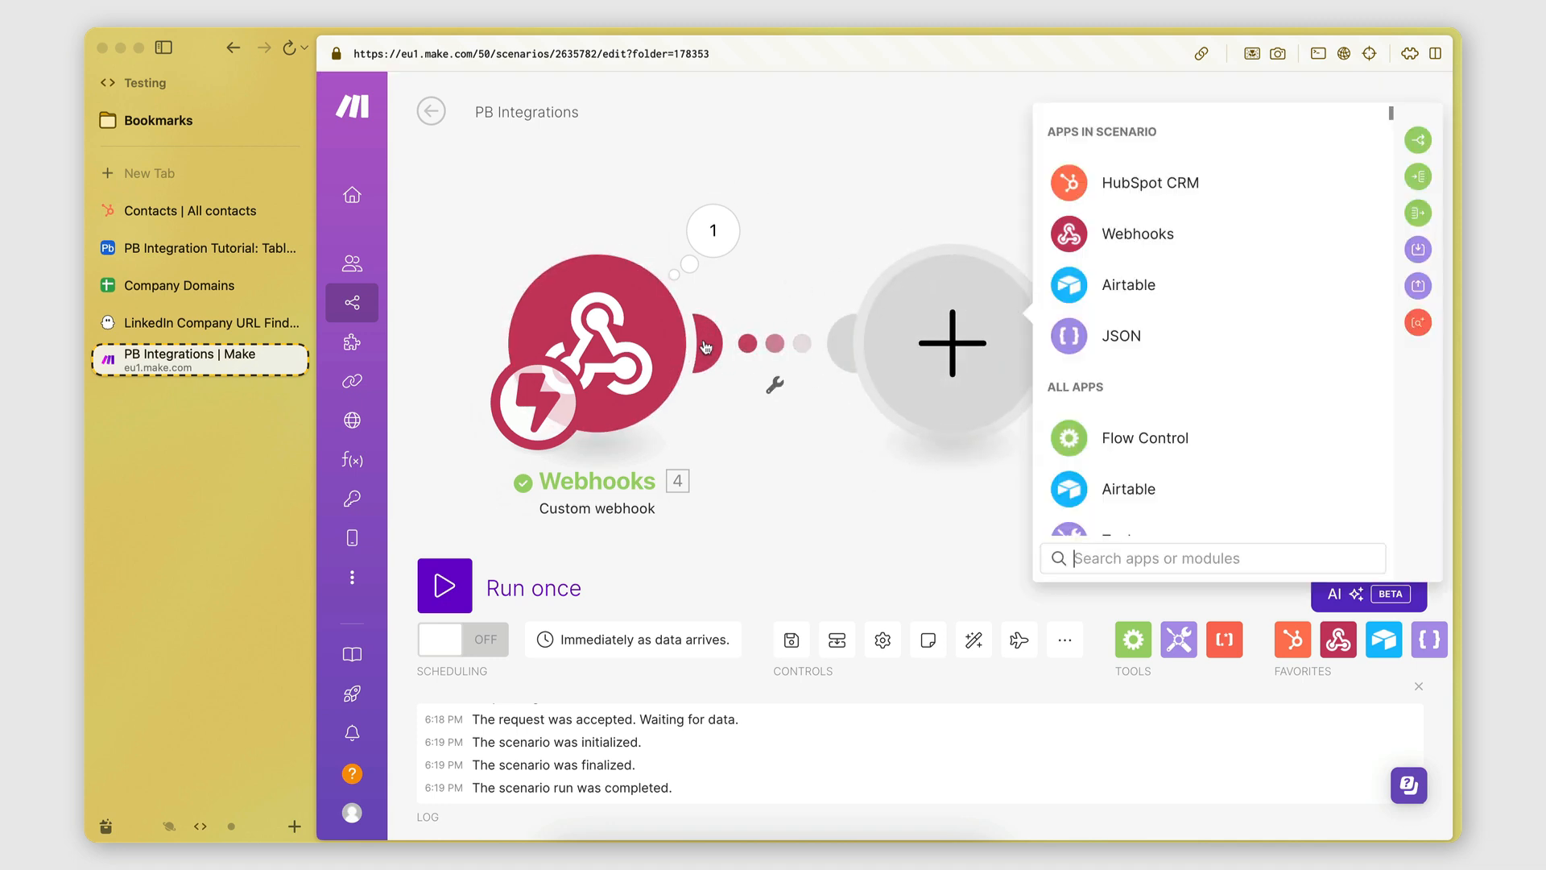
left_click(729, 380)
left_click(712, 348)
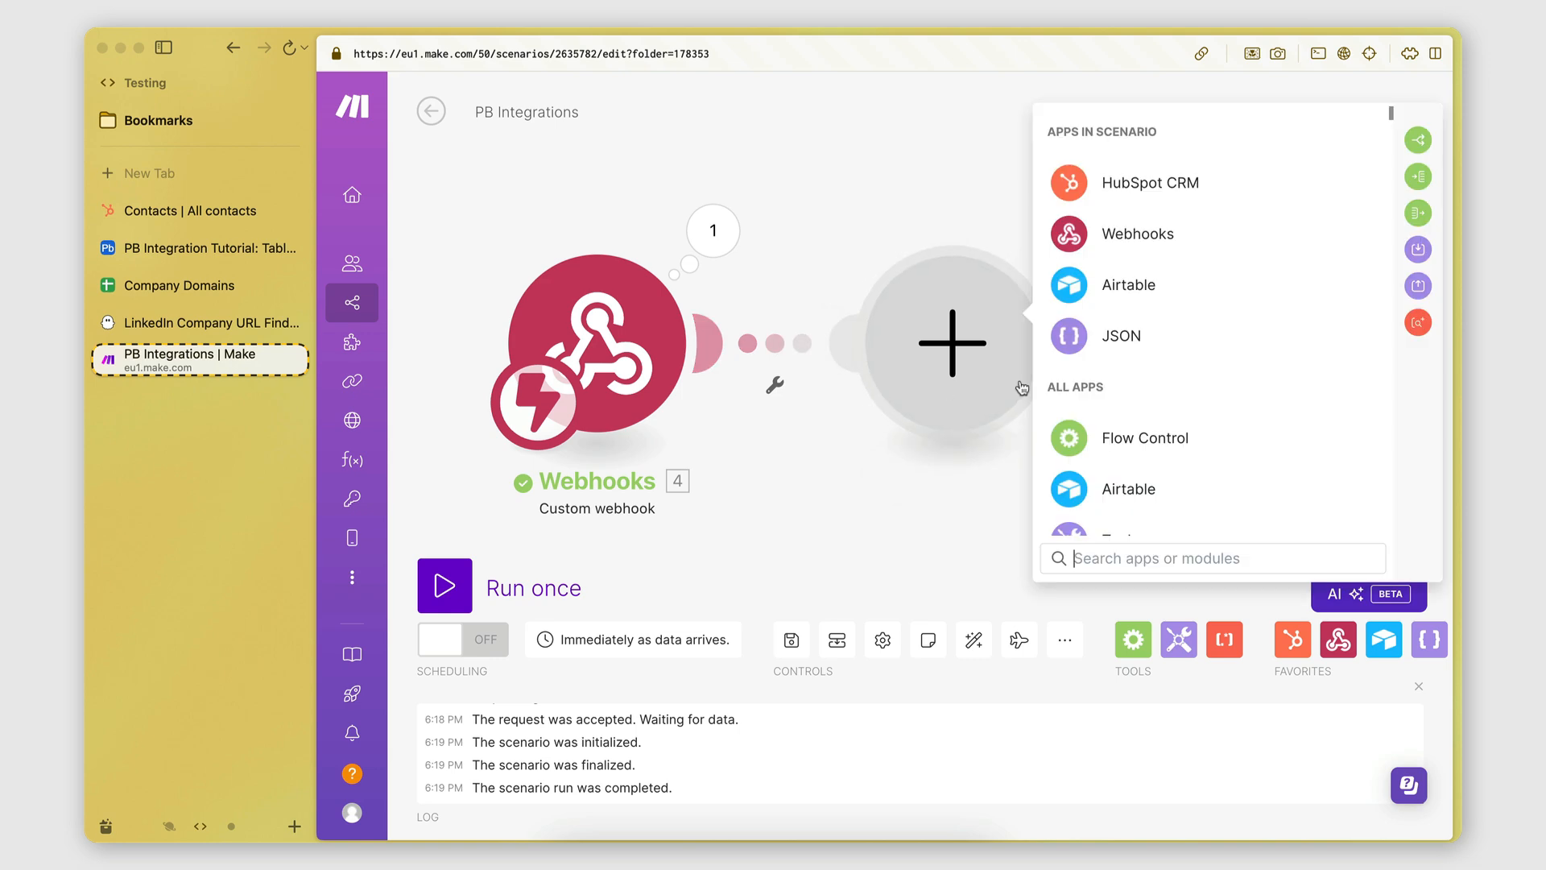
scroll(1159, 337, "down", 10)
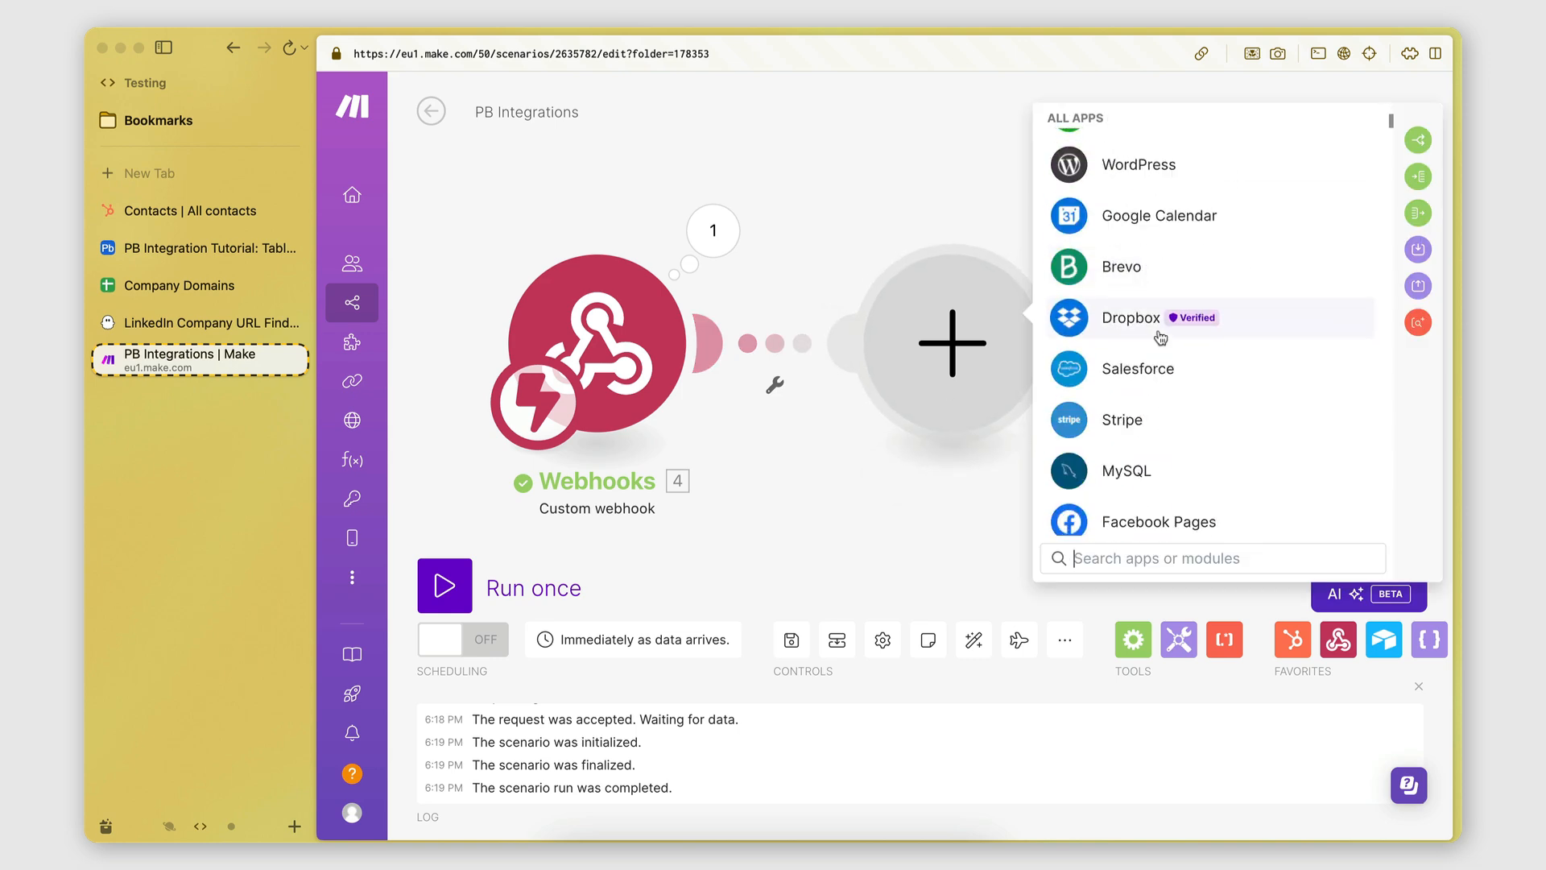
scroll(1159, 336, "down", 15)
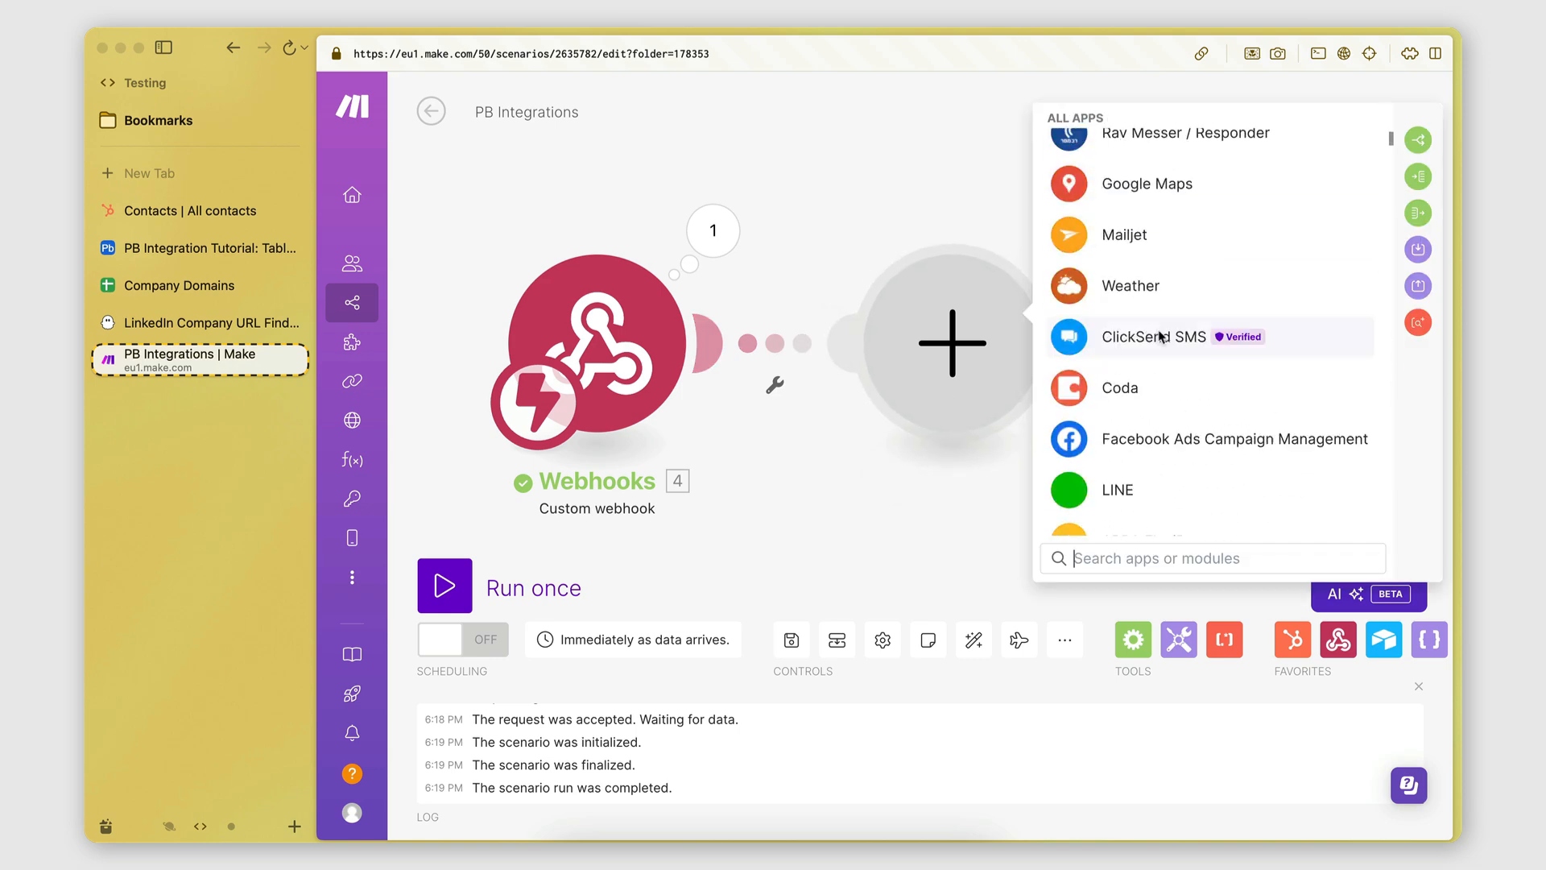
scroll(1159, 337, "down", 15)
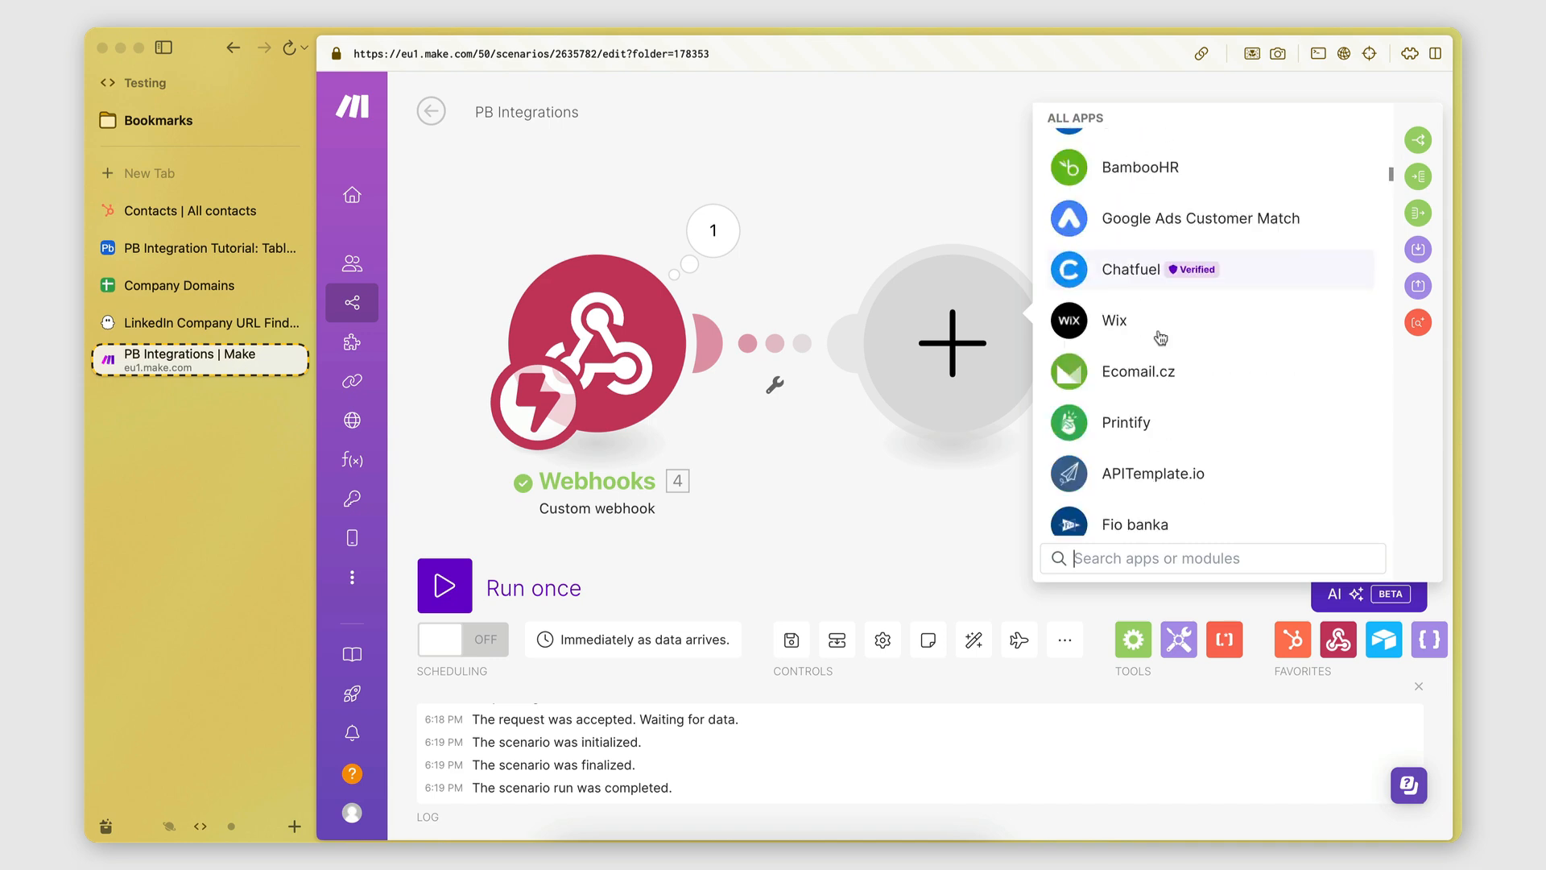
scroll(1160, 336, "down", 15)
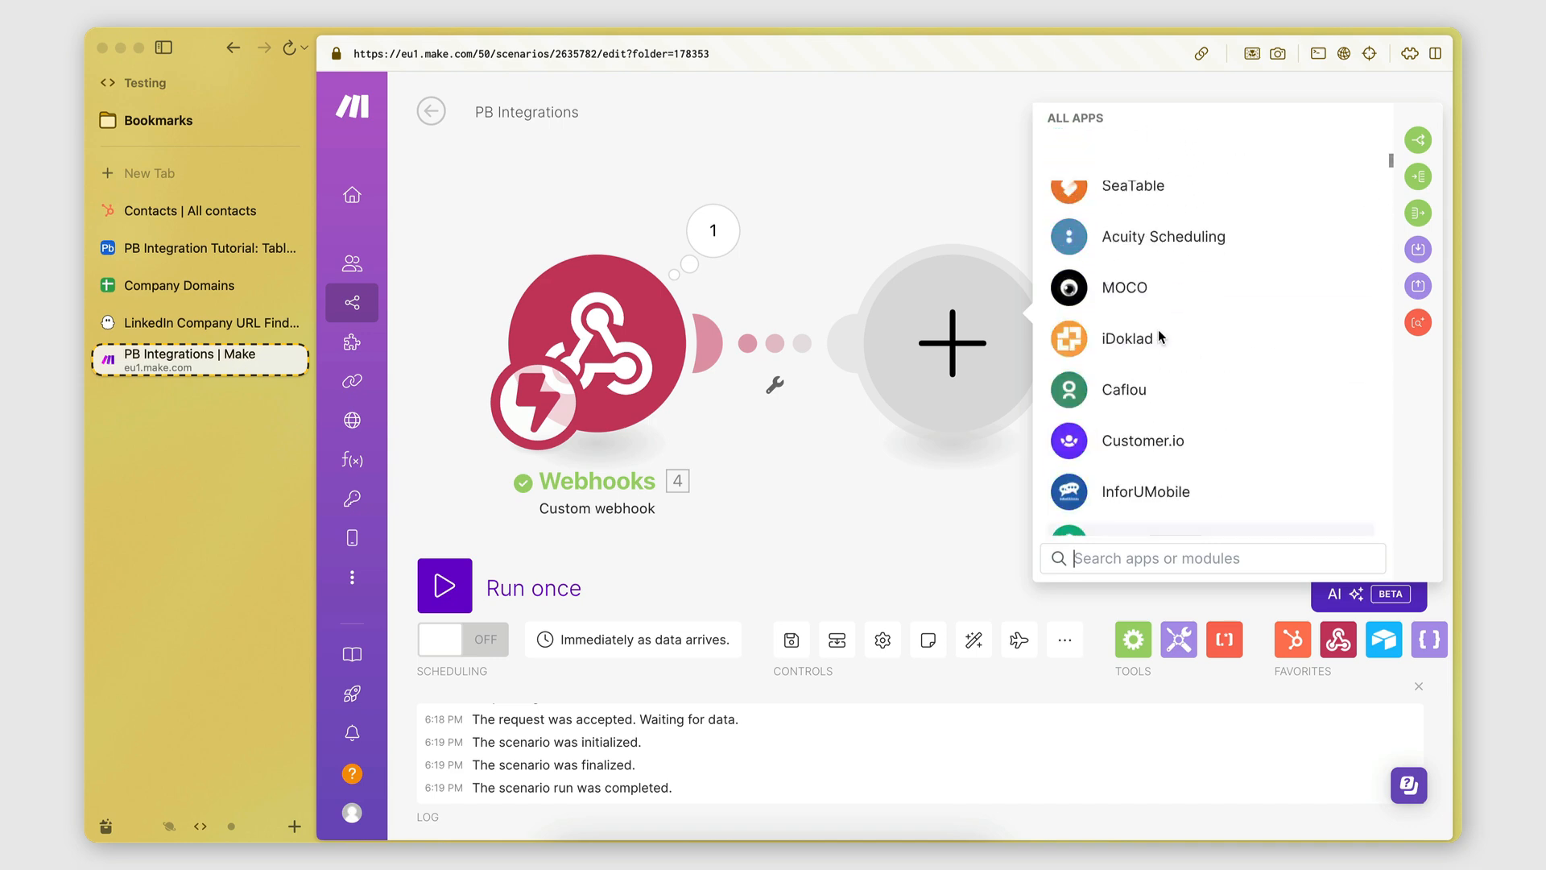
scroll(1160, 337, "up", 20)
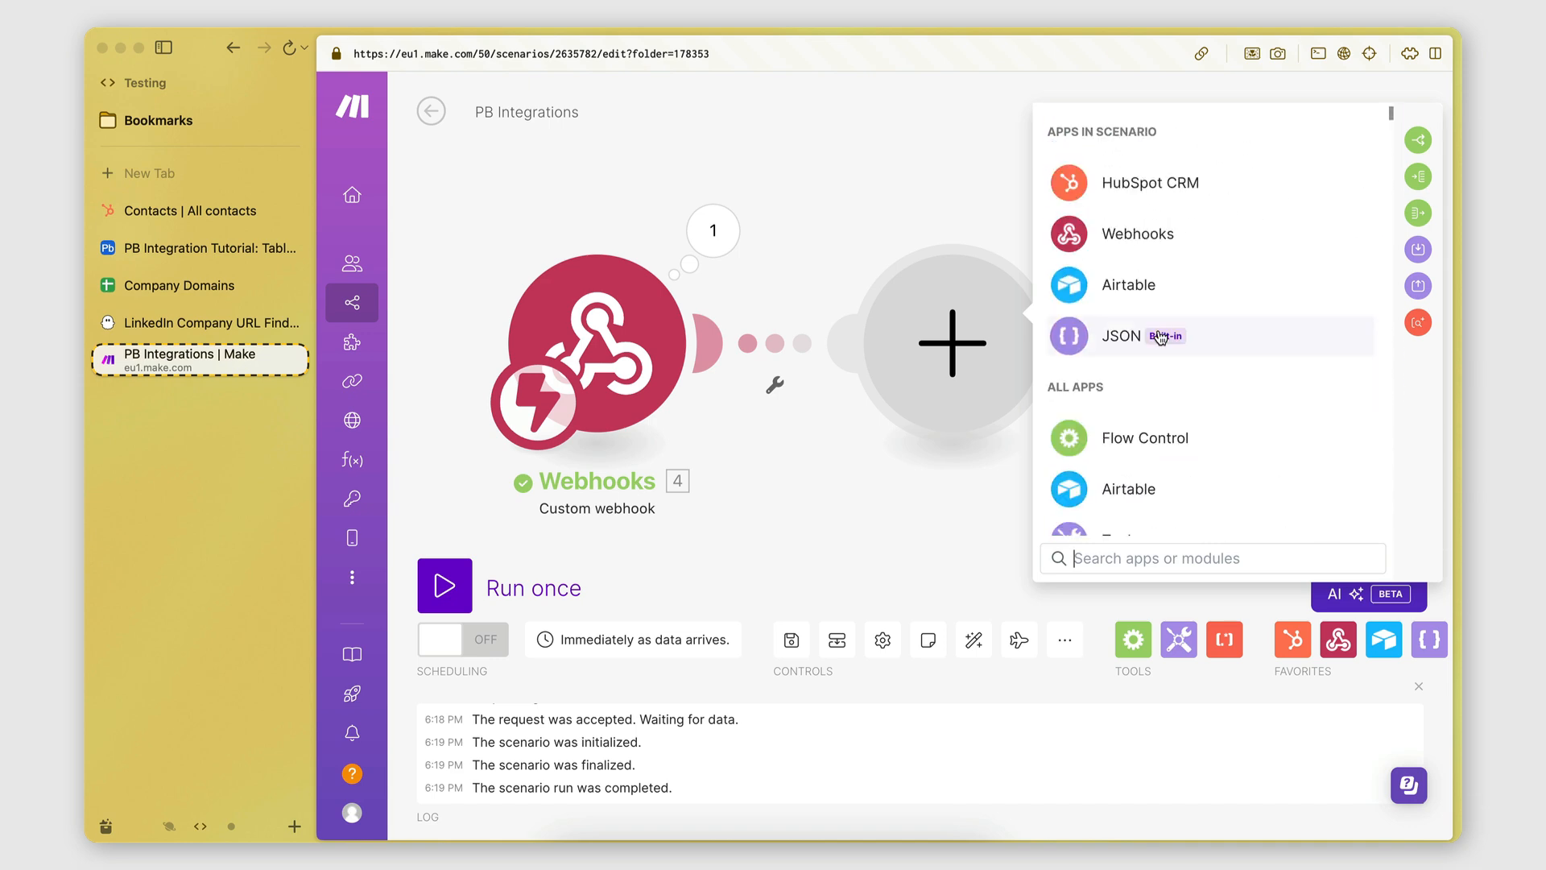
left_click(1066, 284)
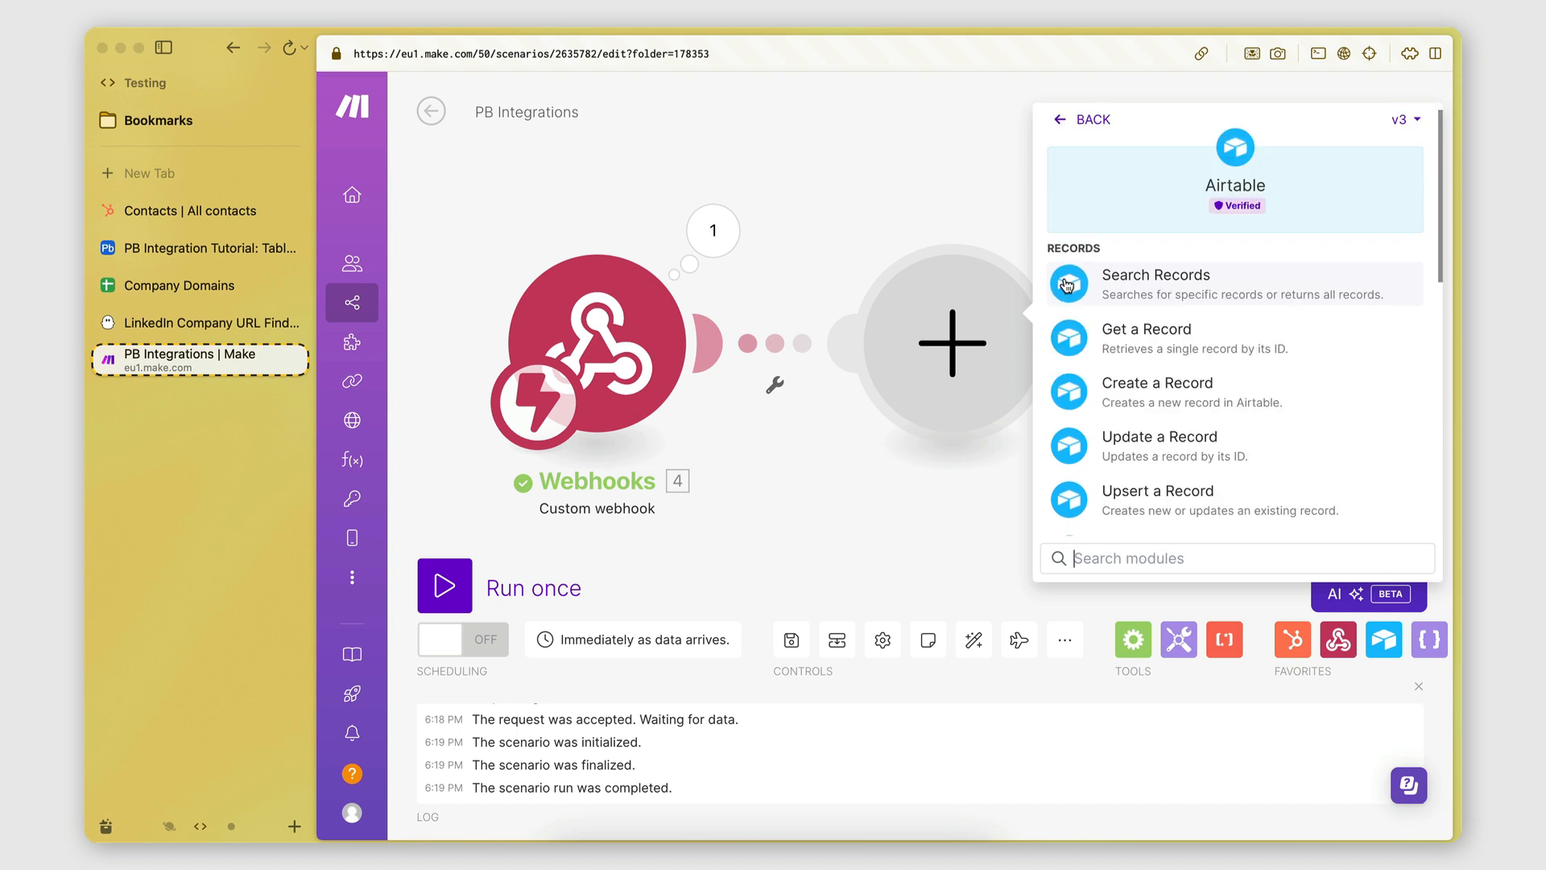
left_click(214, 249)
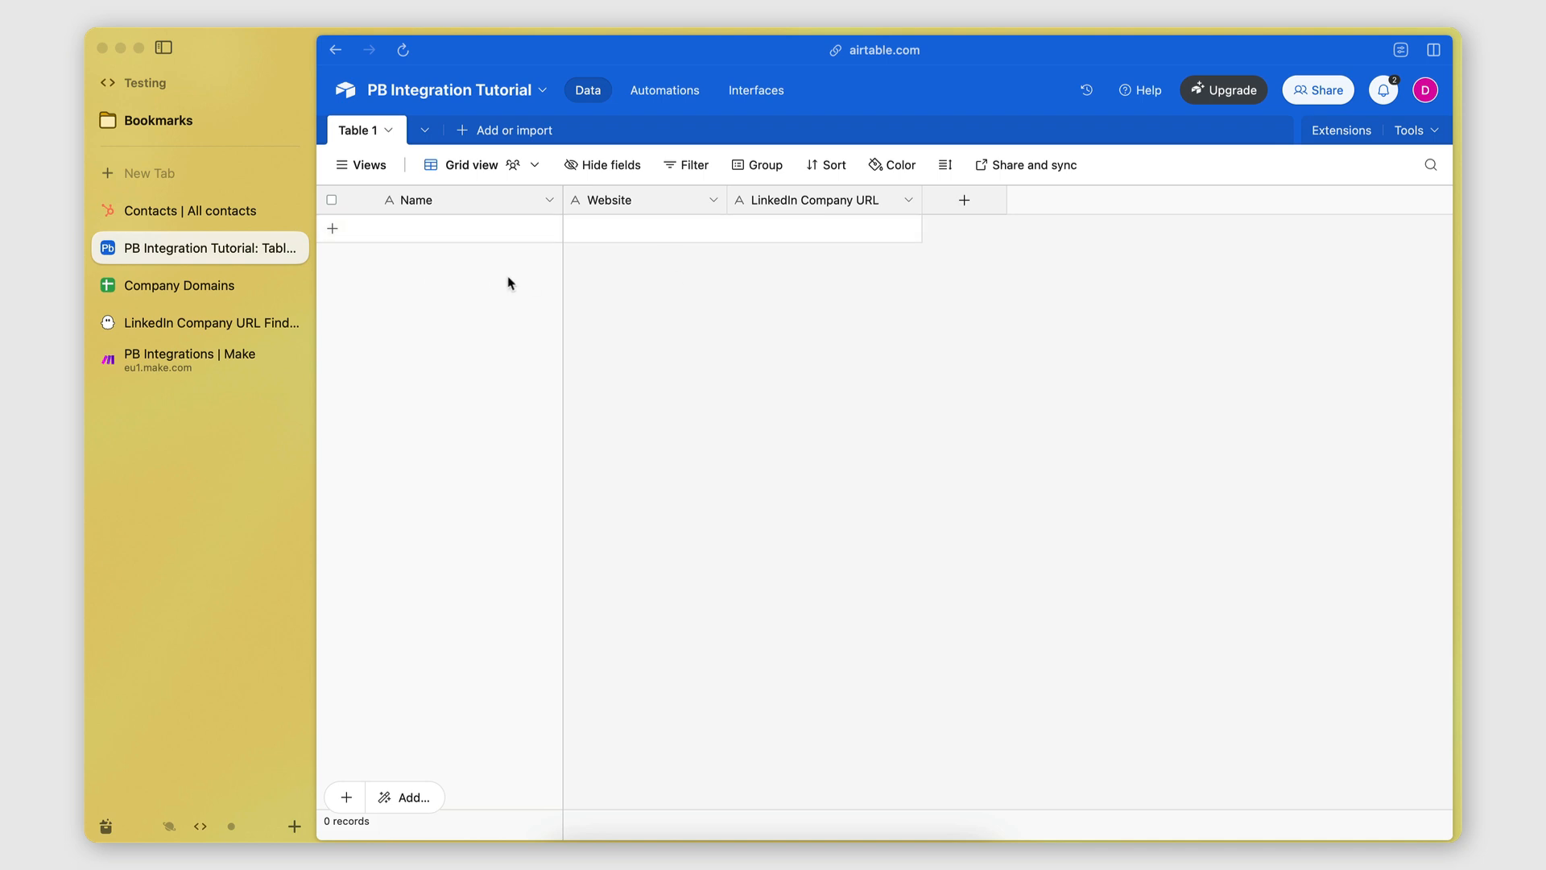
Add three blank records to Table 1, then open HubSpot's Contacts page and CRM menu.
left_click(336, 230)
left_click(335, 258)
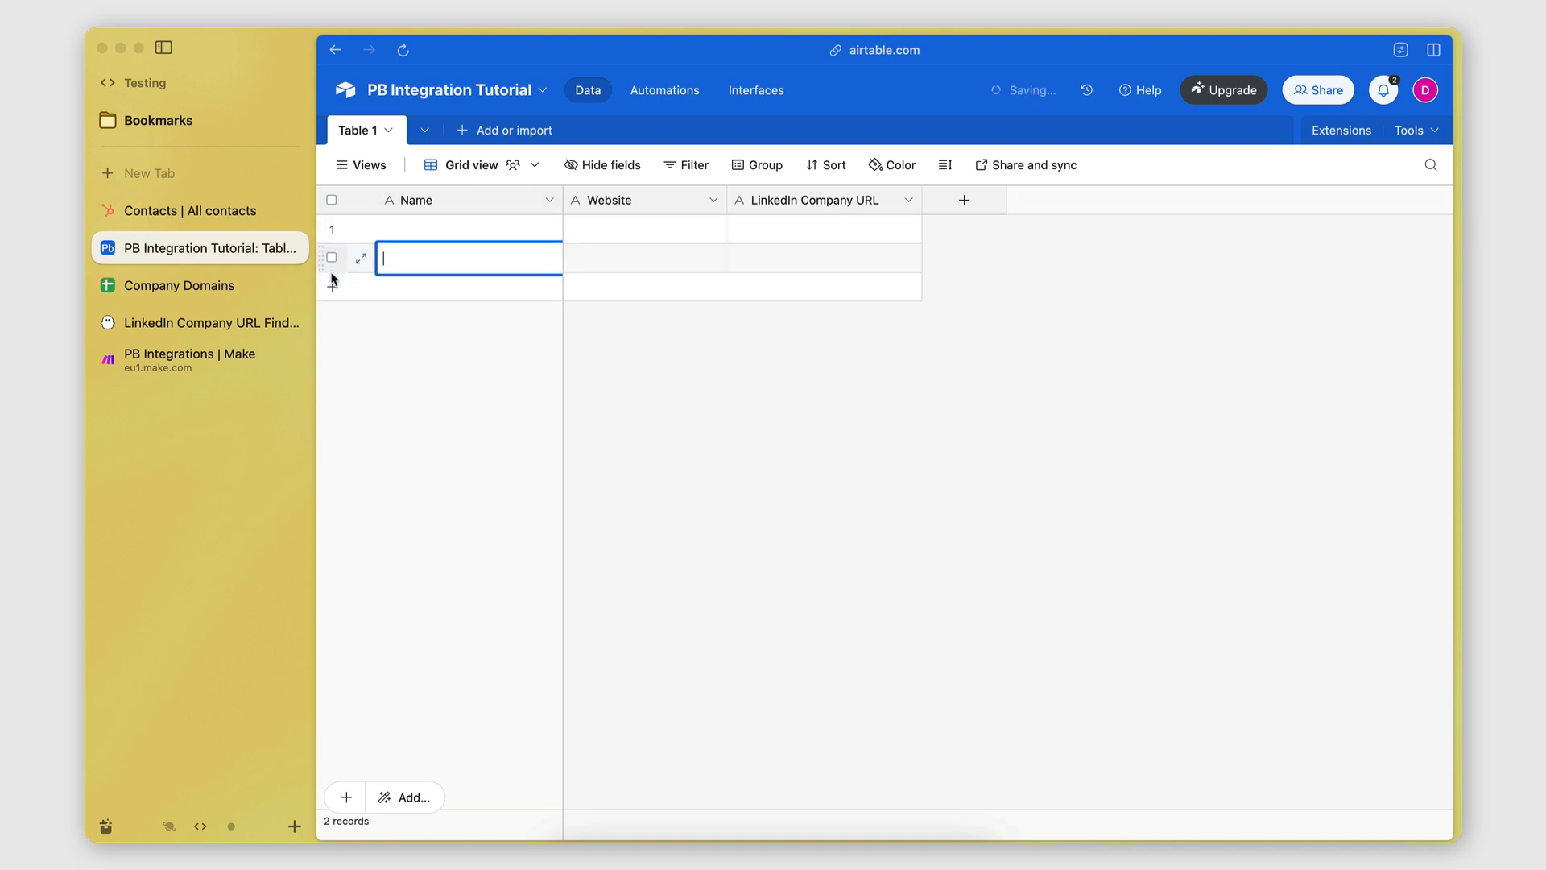
left_click(333, 287)
left_click(345, 365)
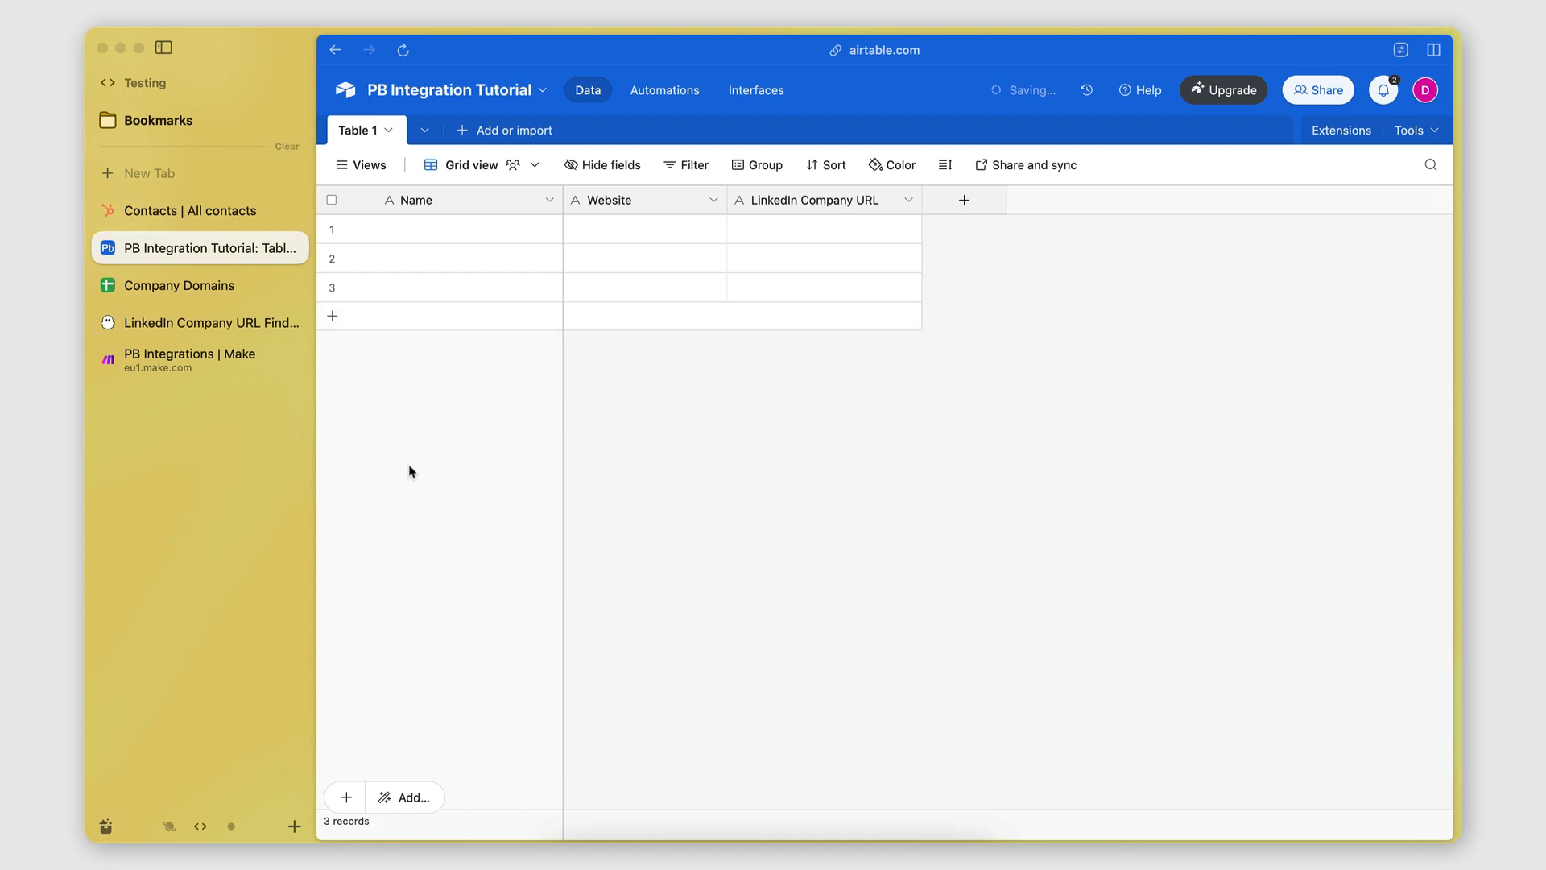
left_click(196, 216)
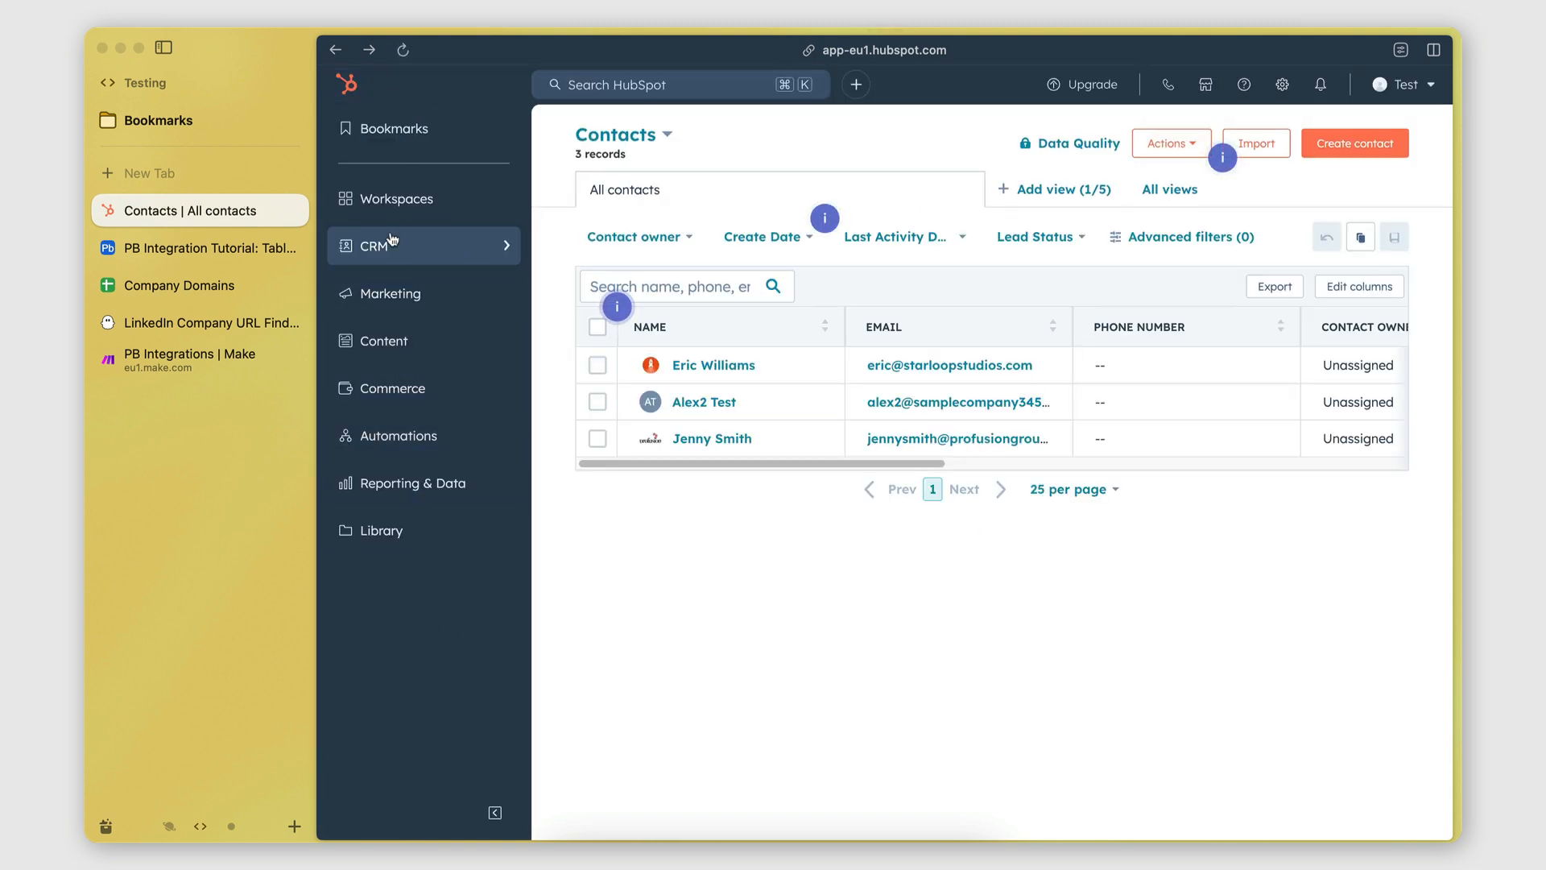
left_click(423, 244)
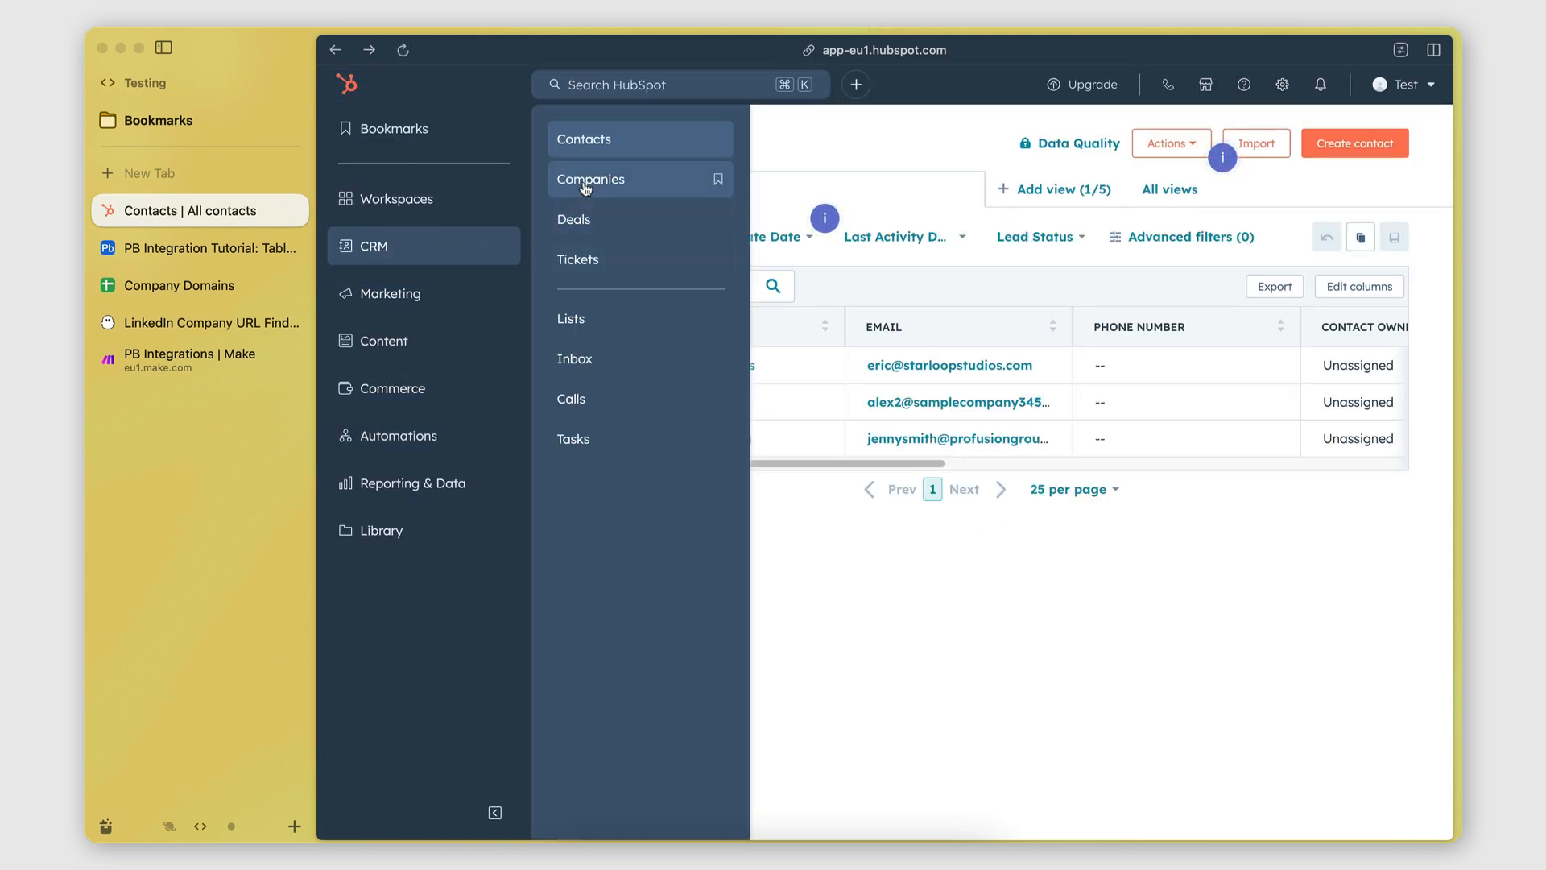
Open HubSpot's Companies list with its three companies, then return to the Make editor.
left_click(590, 179)
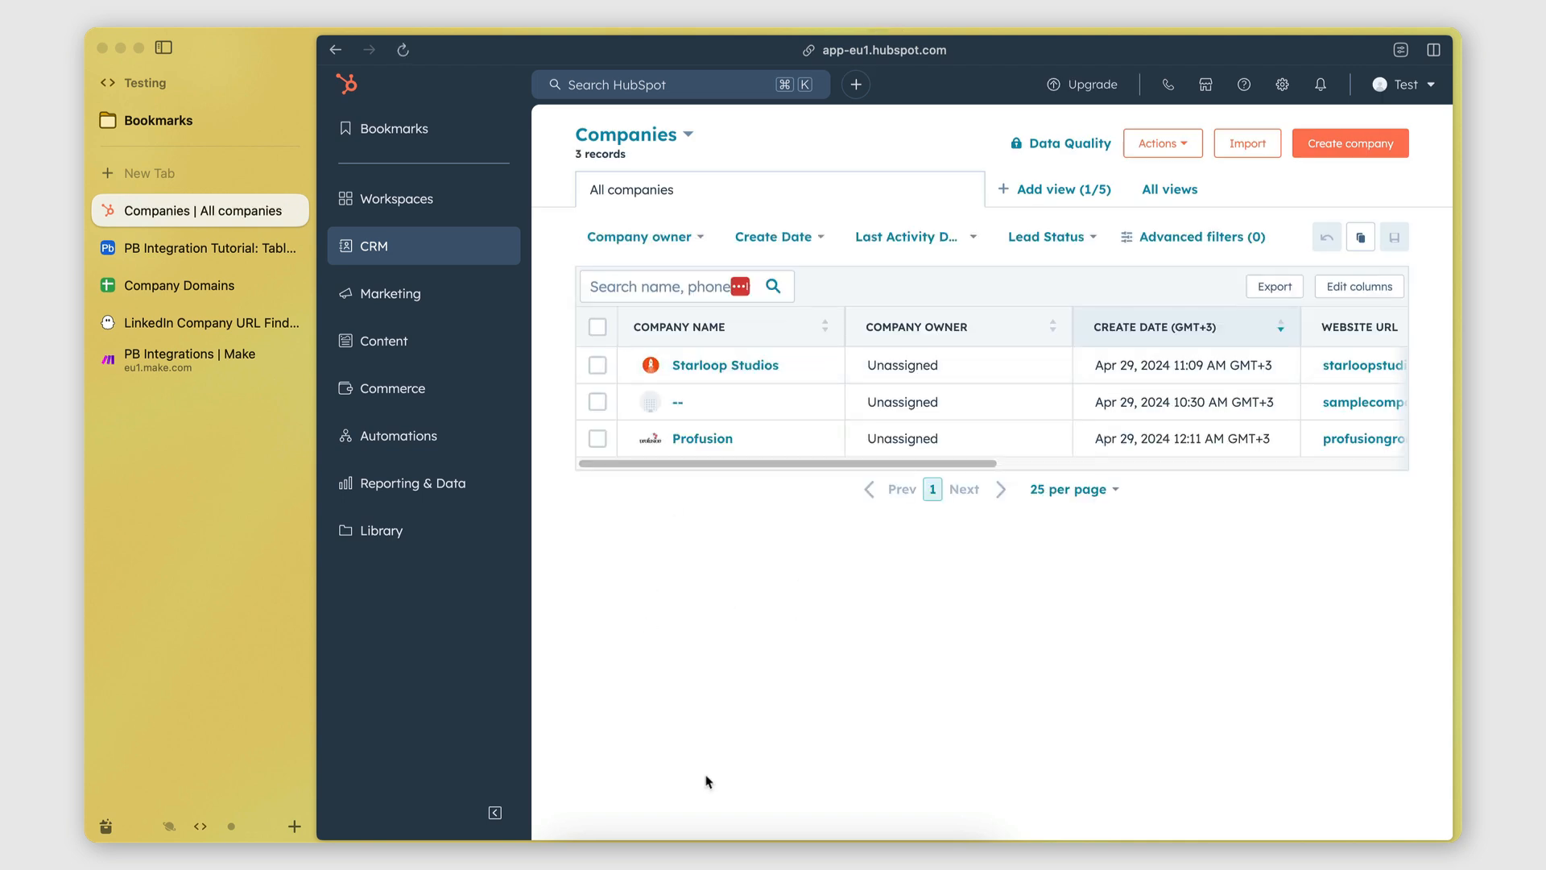
left_click(167, 370)
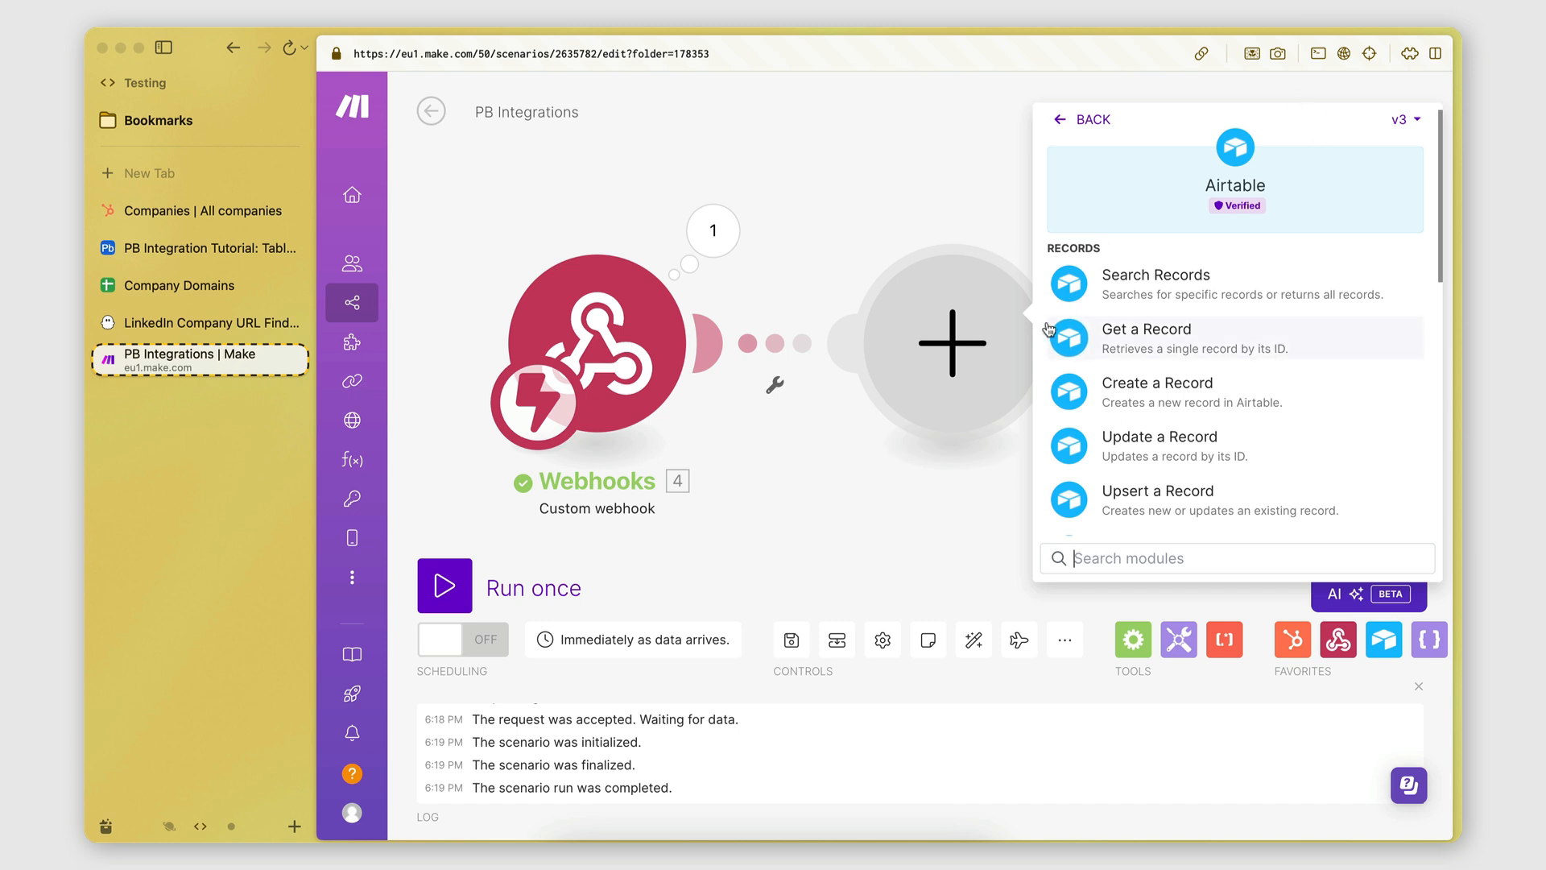
Reopen Airtable's module list and compare the Airtable table and HubSpot companies list.
left_click(1093, 119)
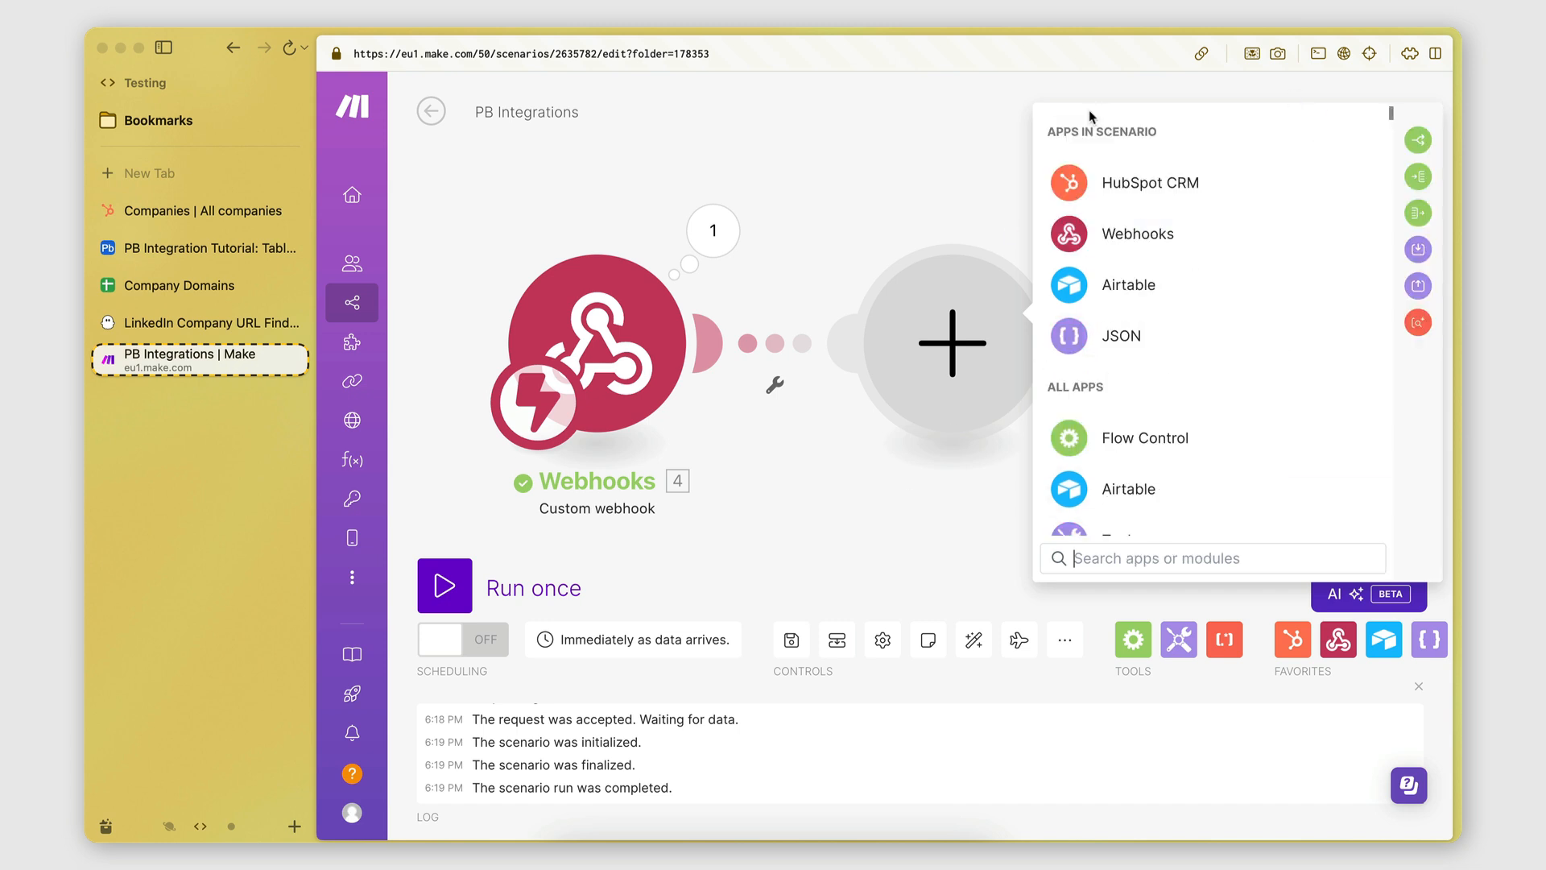
left_click(1126, 284)
scroll(1152, 357, "down", 3)
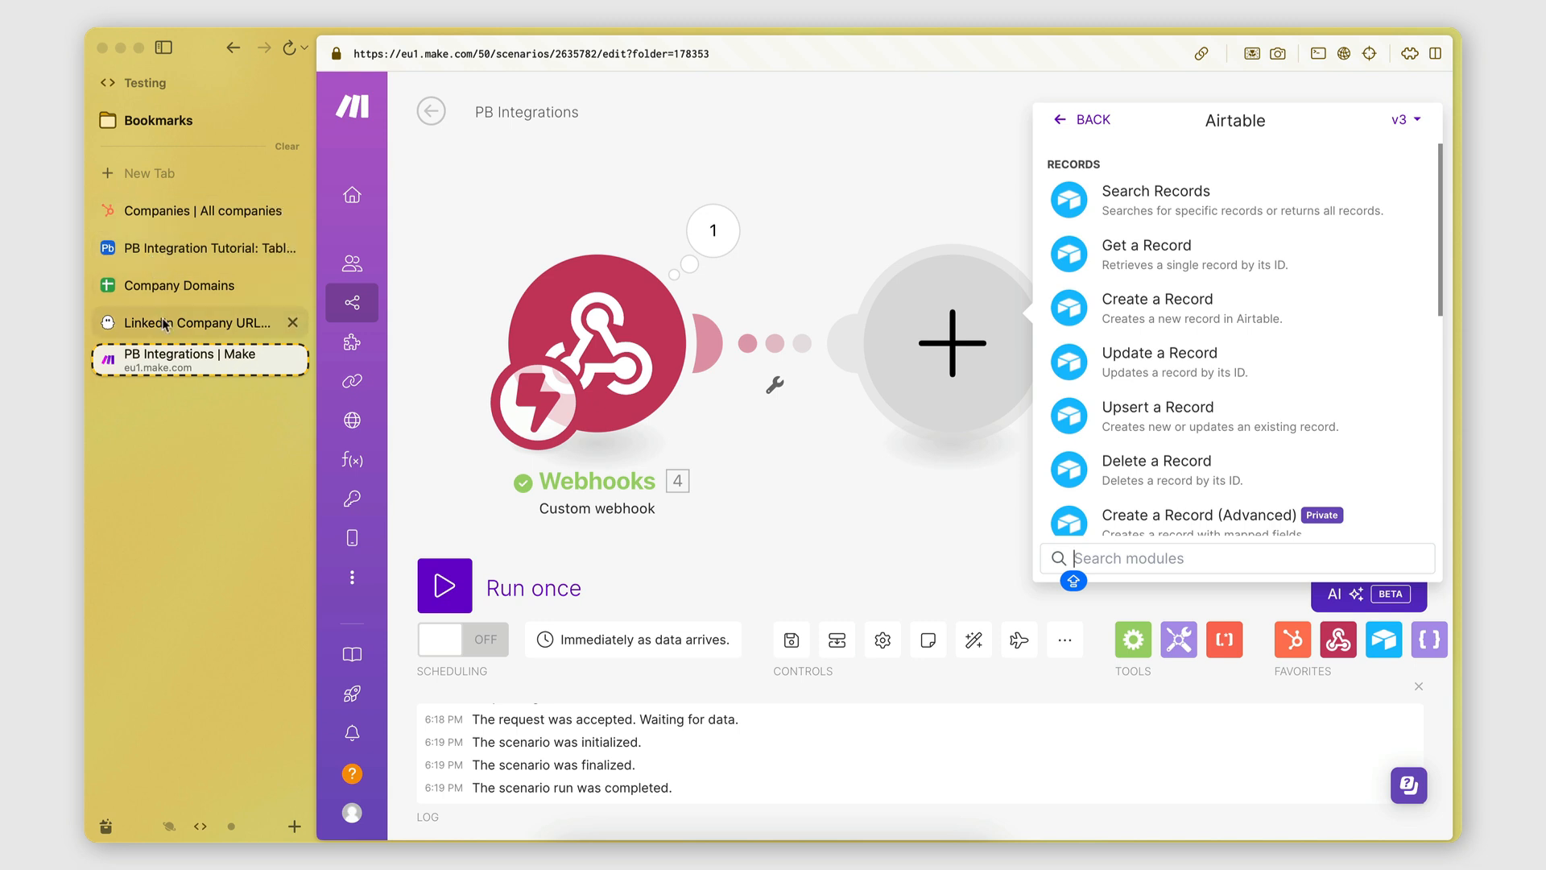
left_click(162, 248)
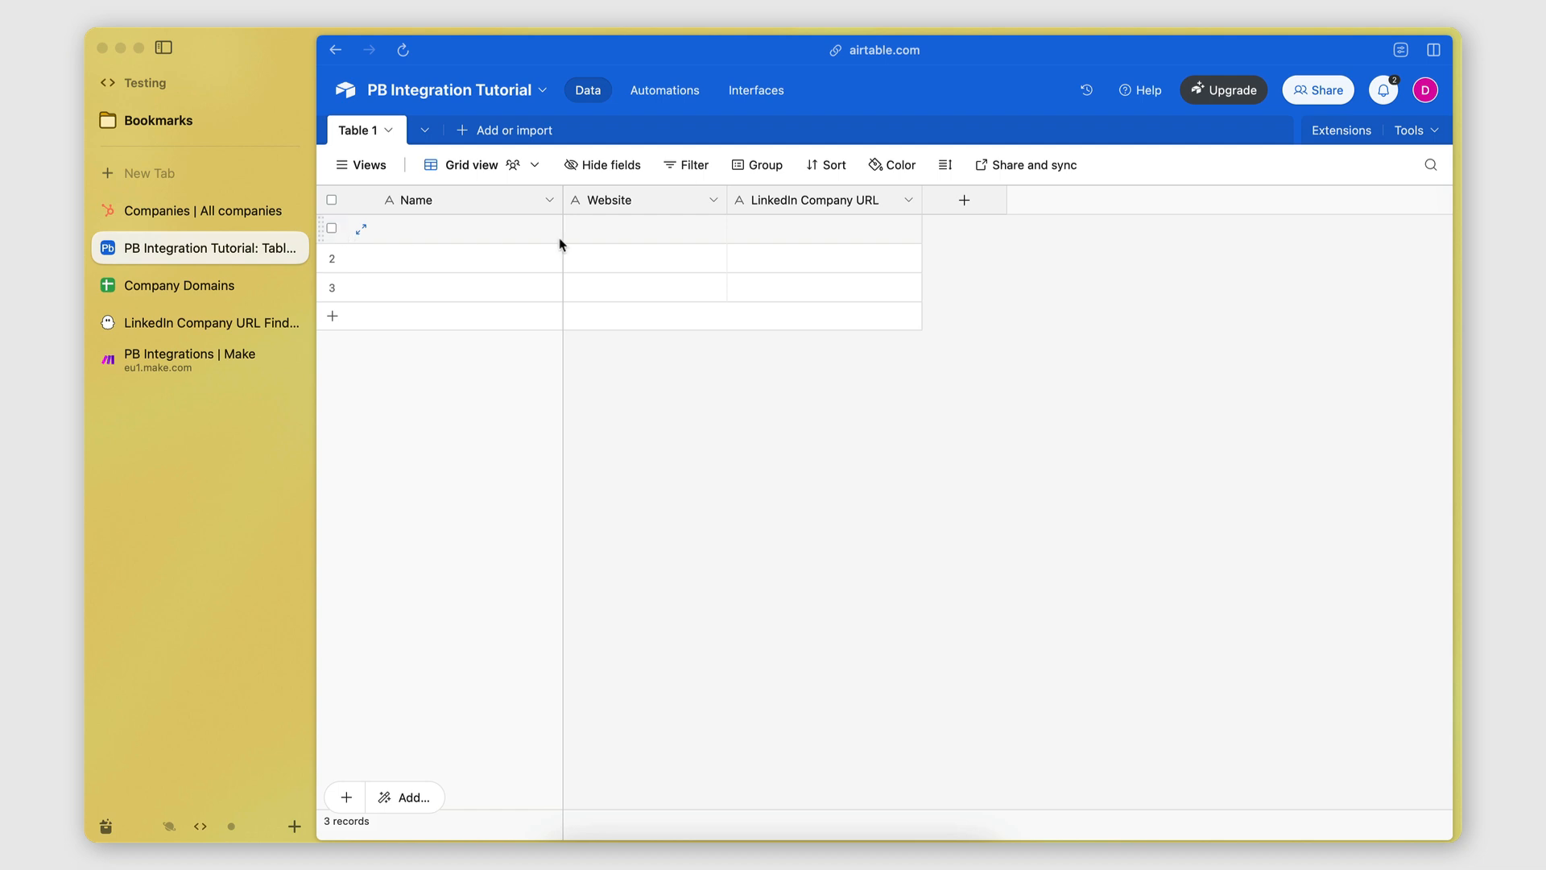
left_click(190, 211)
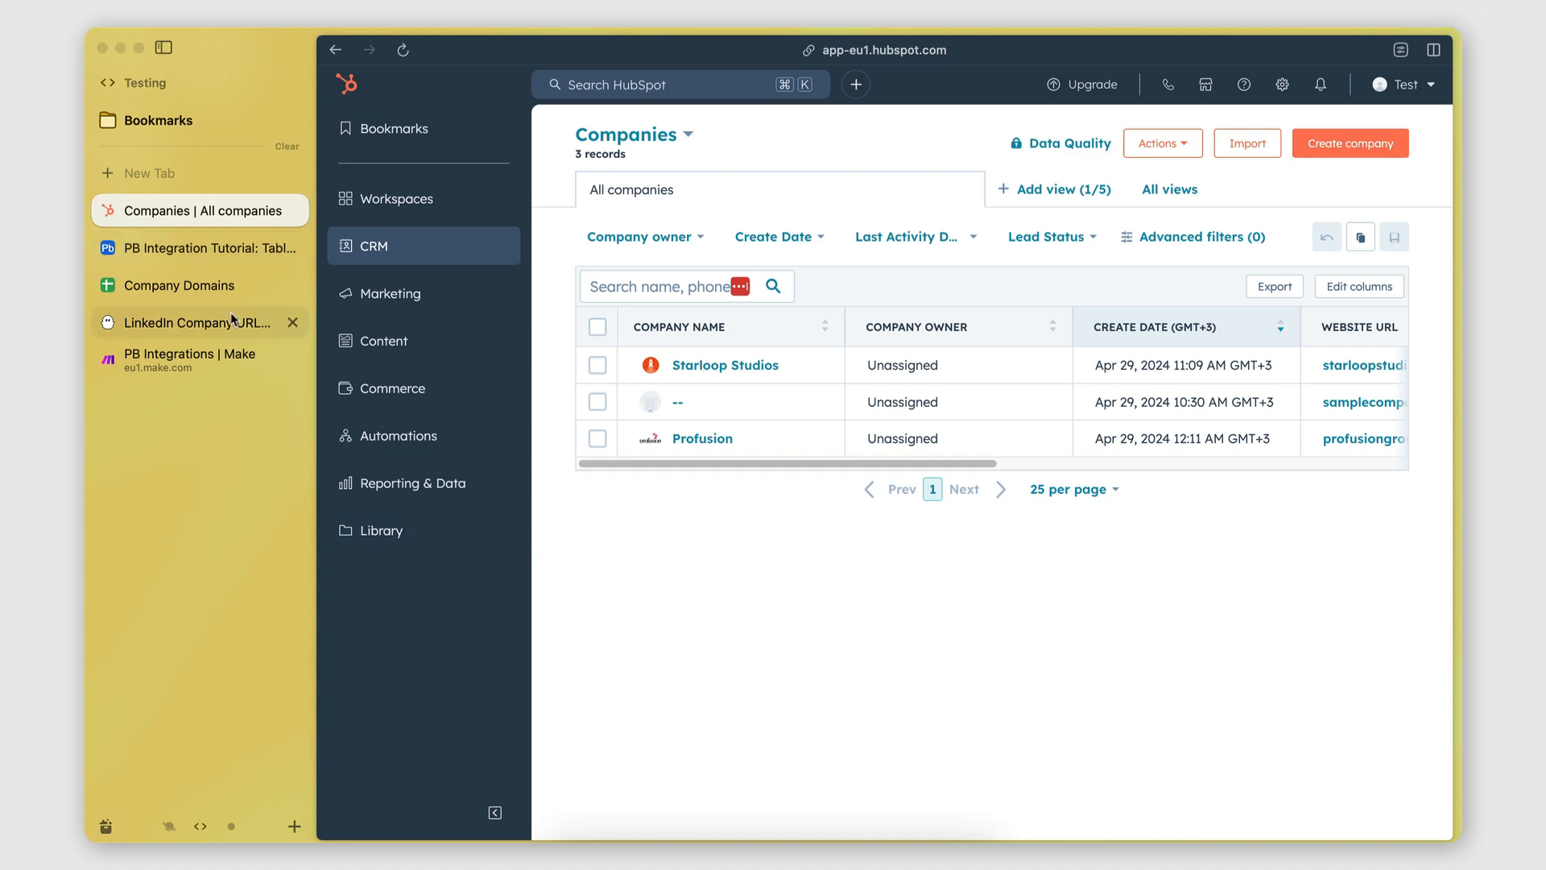
left_click(205, 355)
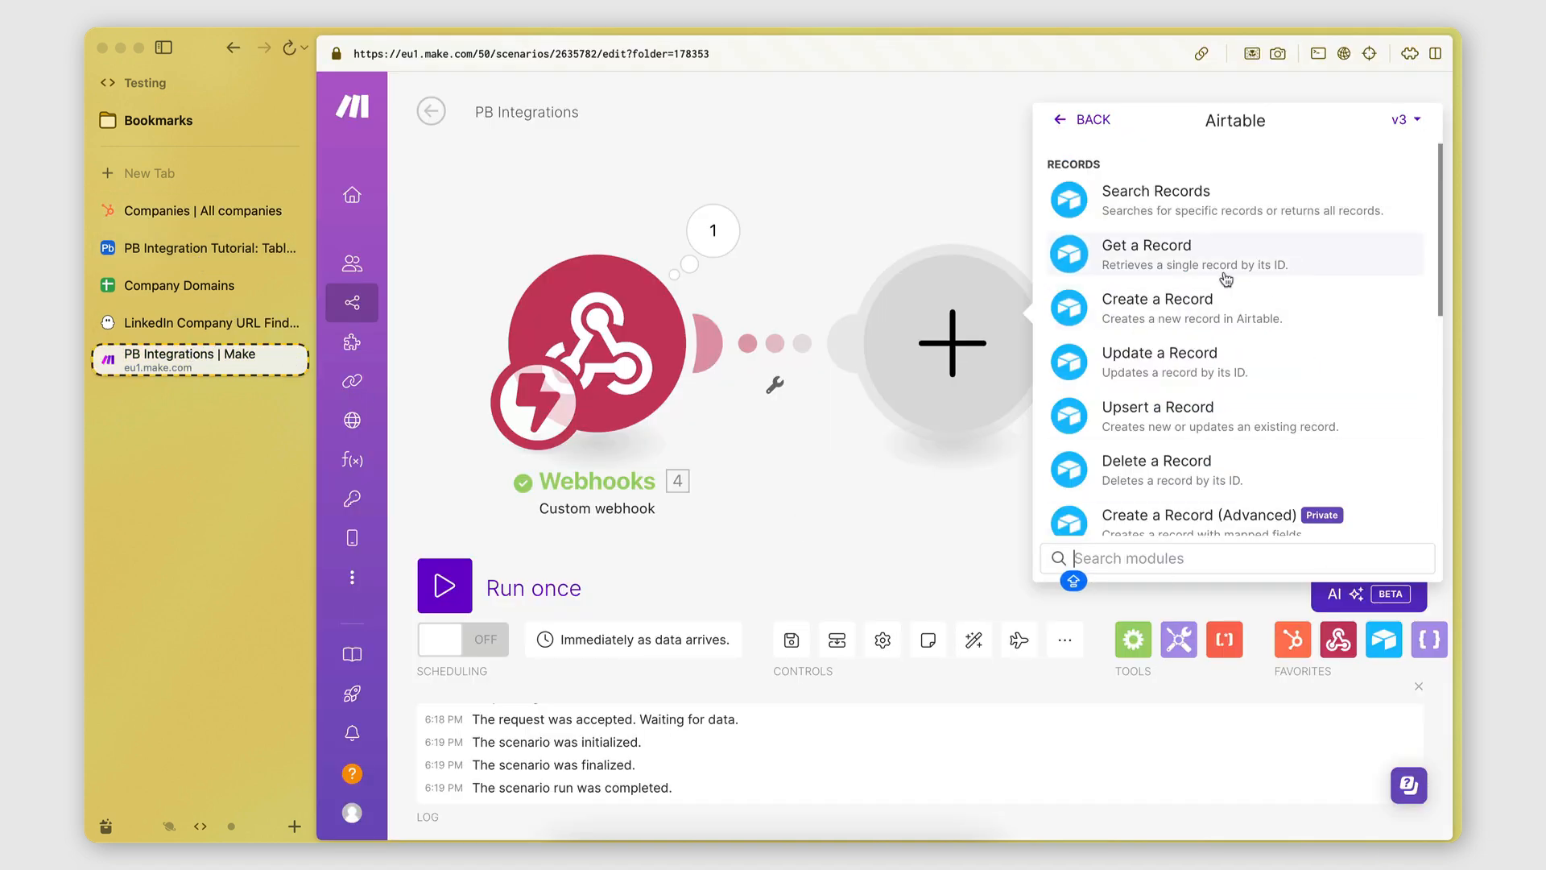
Scroll through the Airtable modules, then add a fourth blank record to Table 1.
scroll(1208, 290, "down", 2)
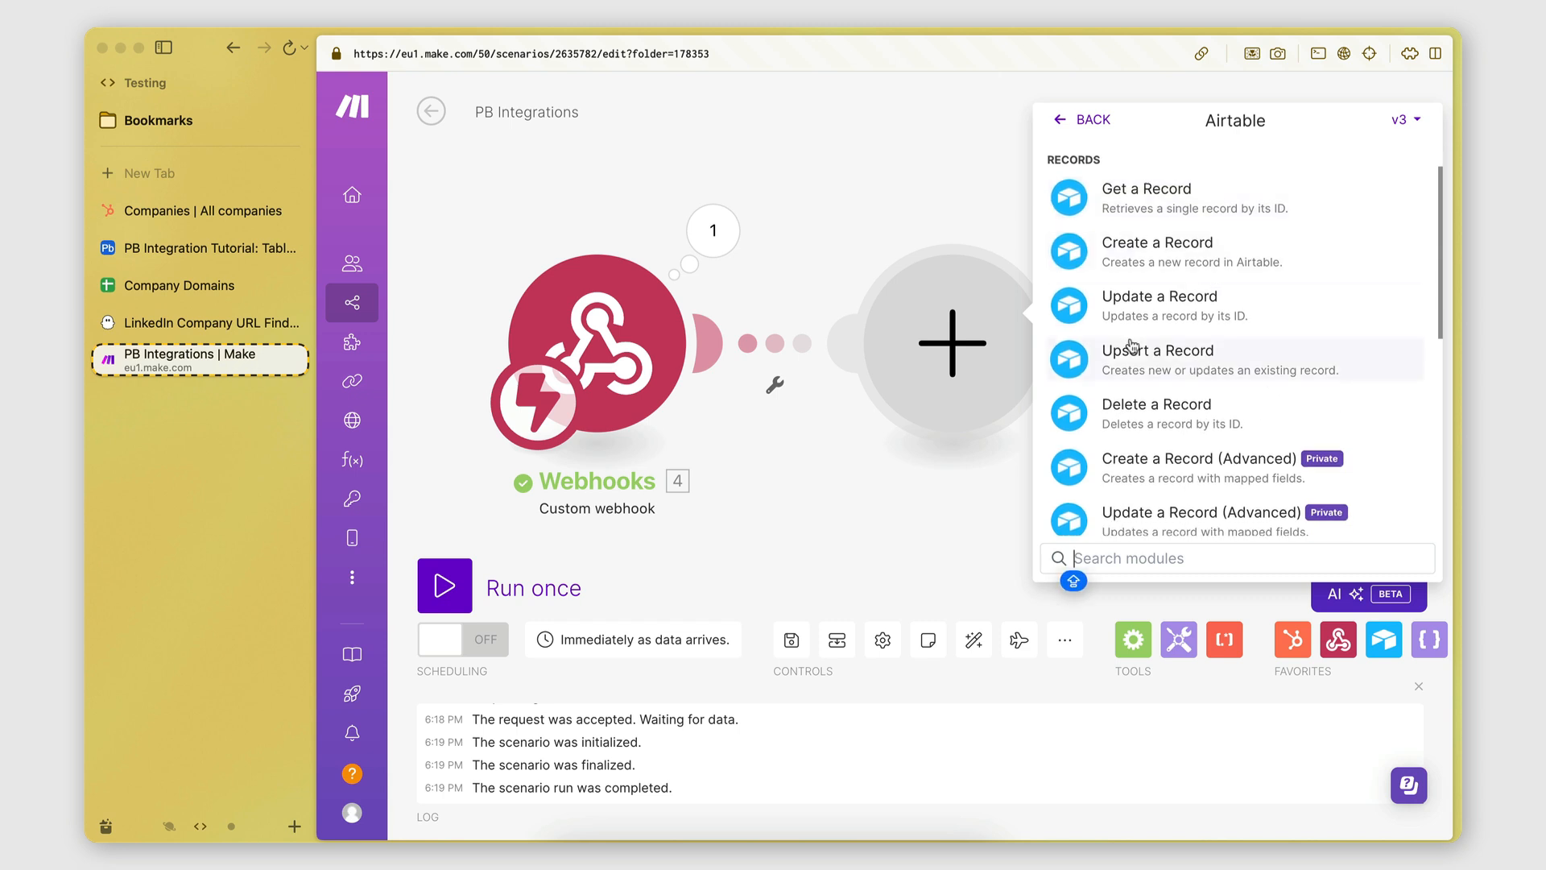
scroll(1071, 386, "up", 3)
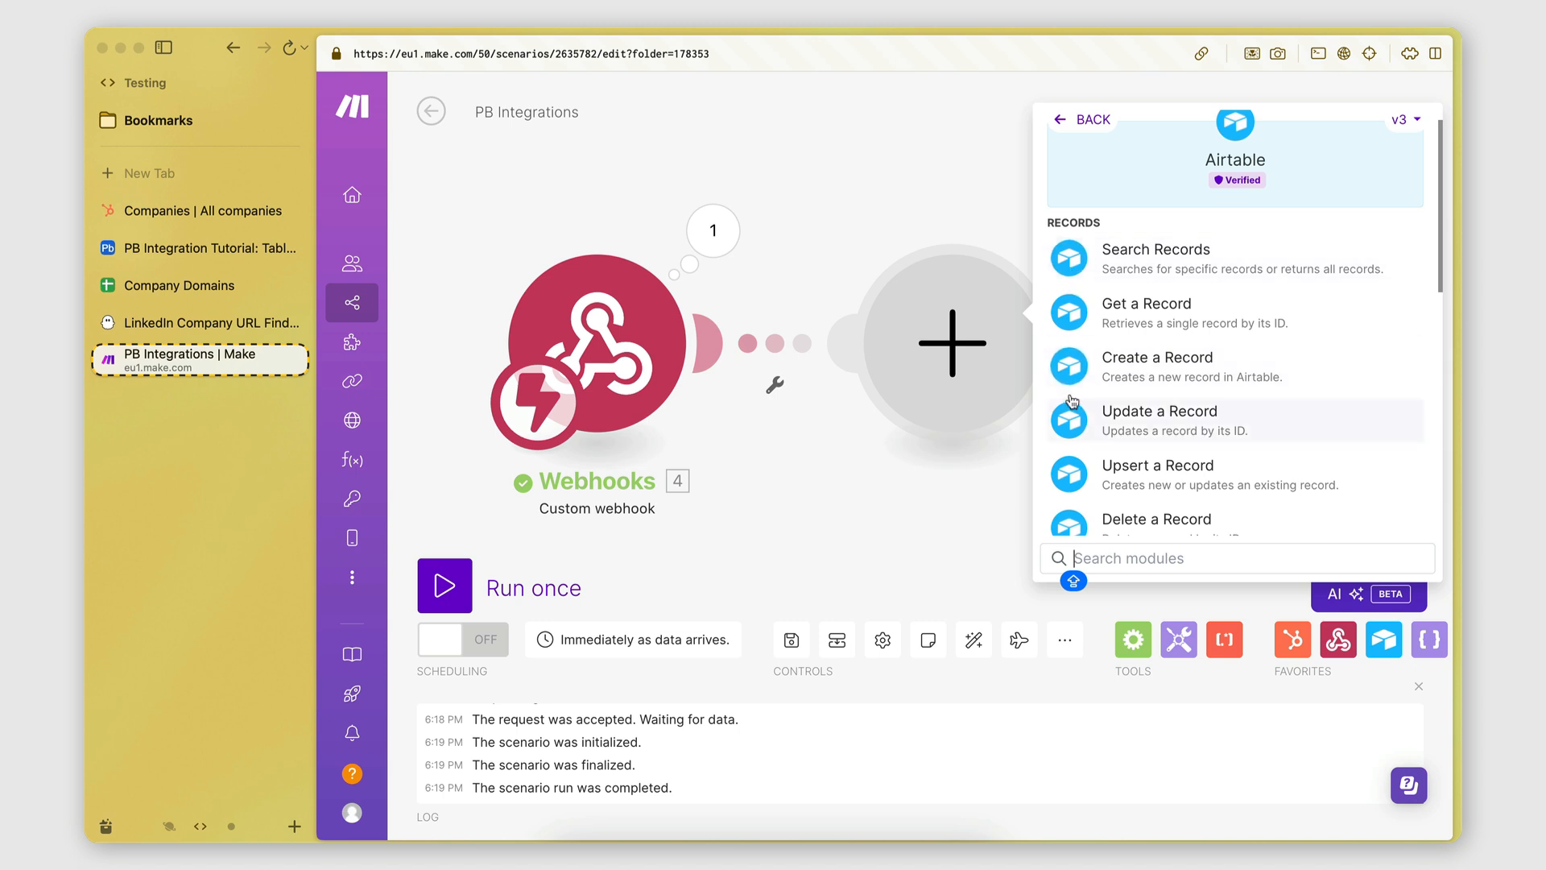
scroll(1079, 419, "down", 2)
scroll(1083, 386, "down", 6)
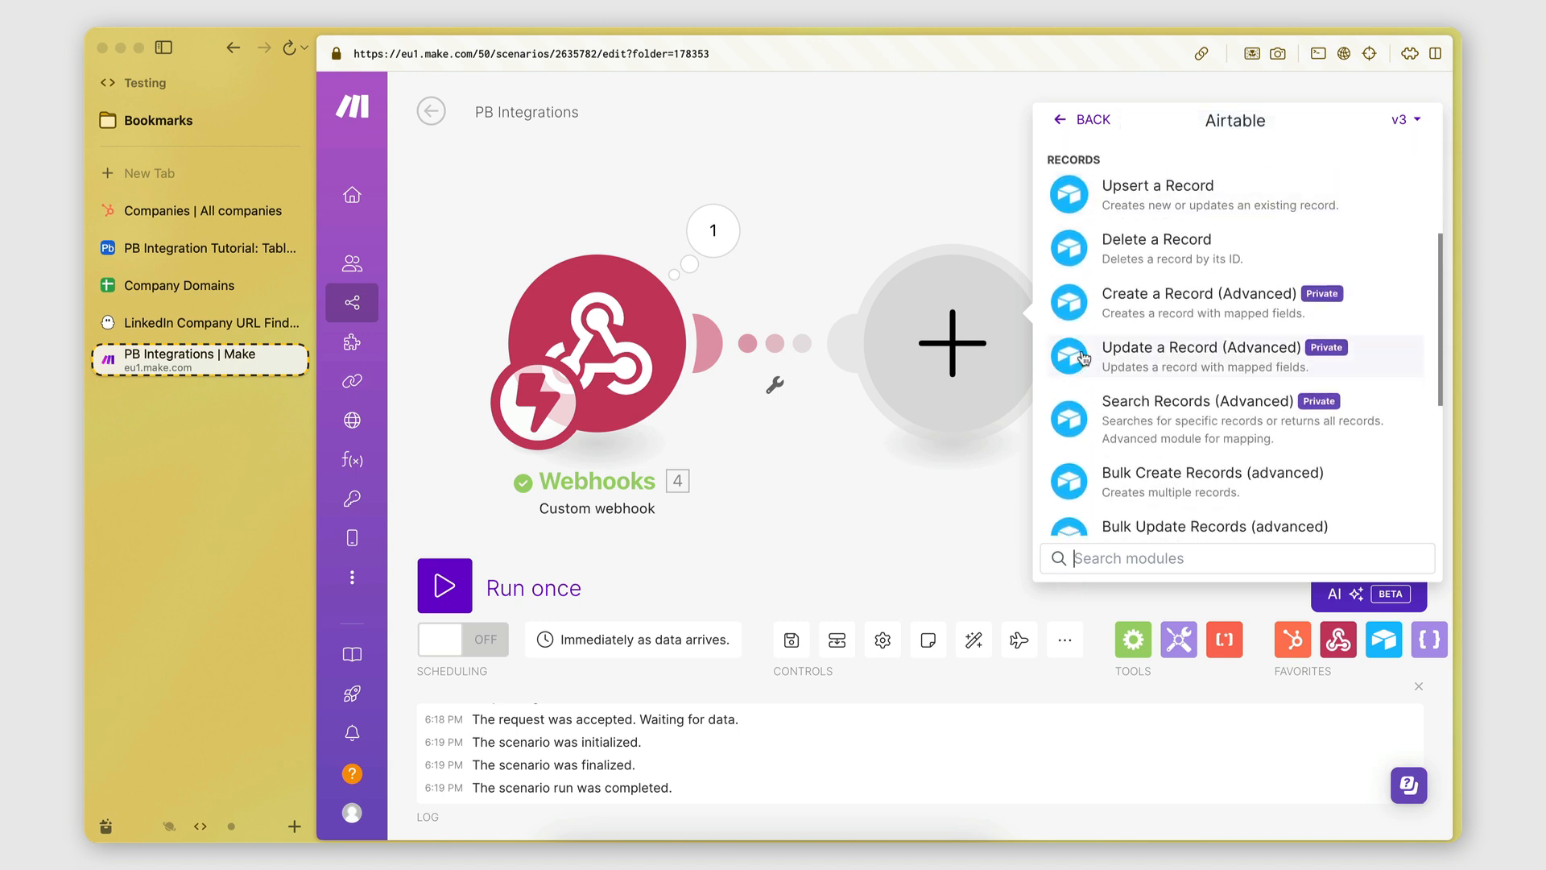
scroll(1084, 432, "up", 2)
scroll(1084, 432, "up", 5)
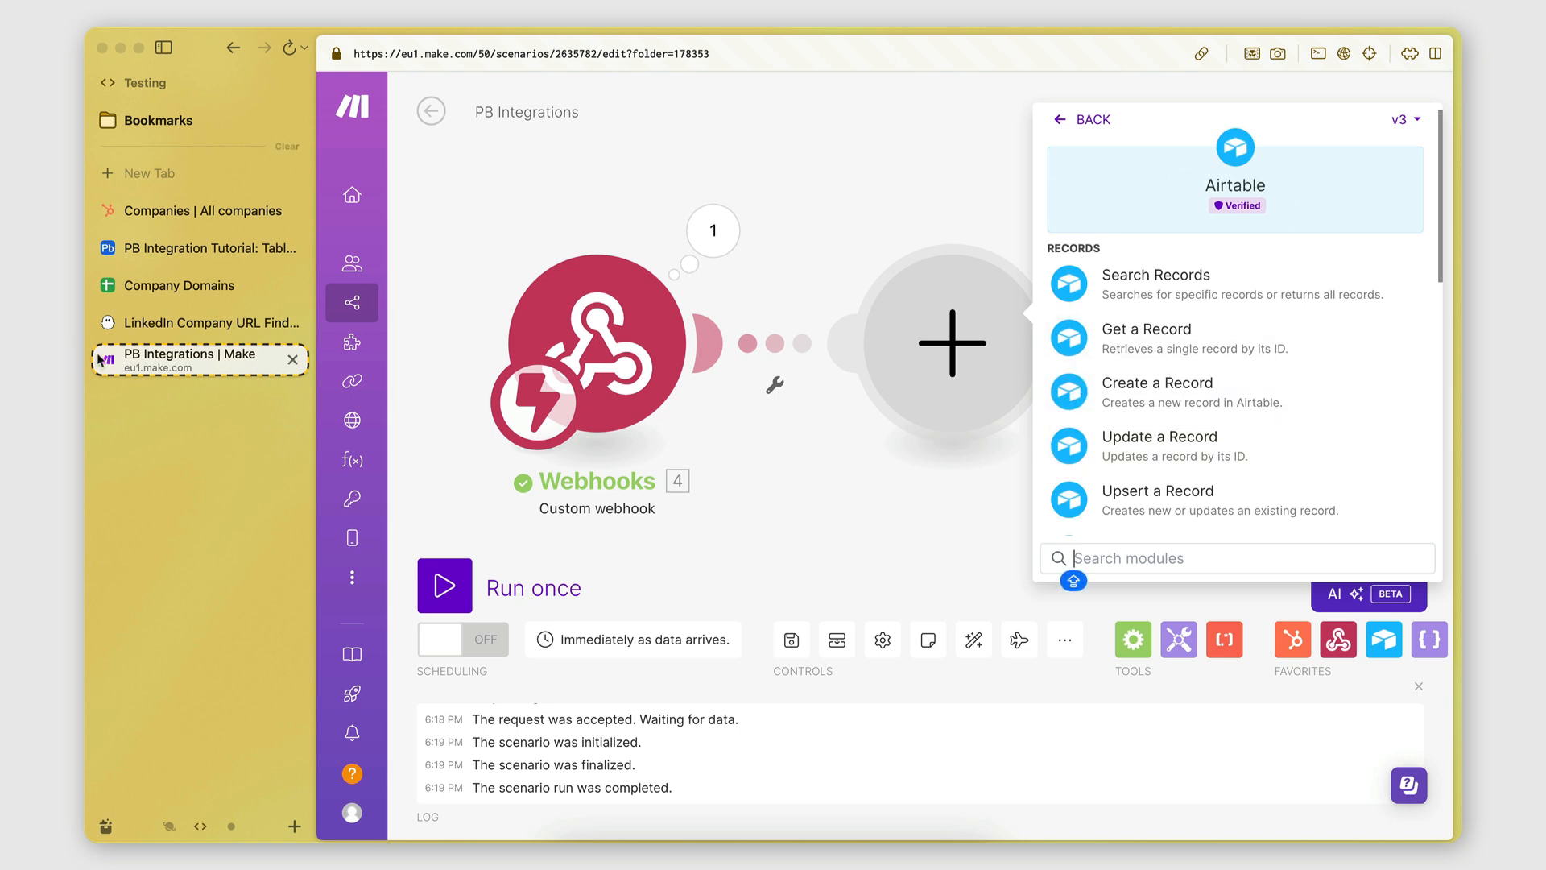
left_click(201, 248)
left_click(333, 321)
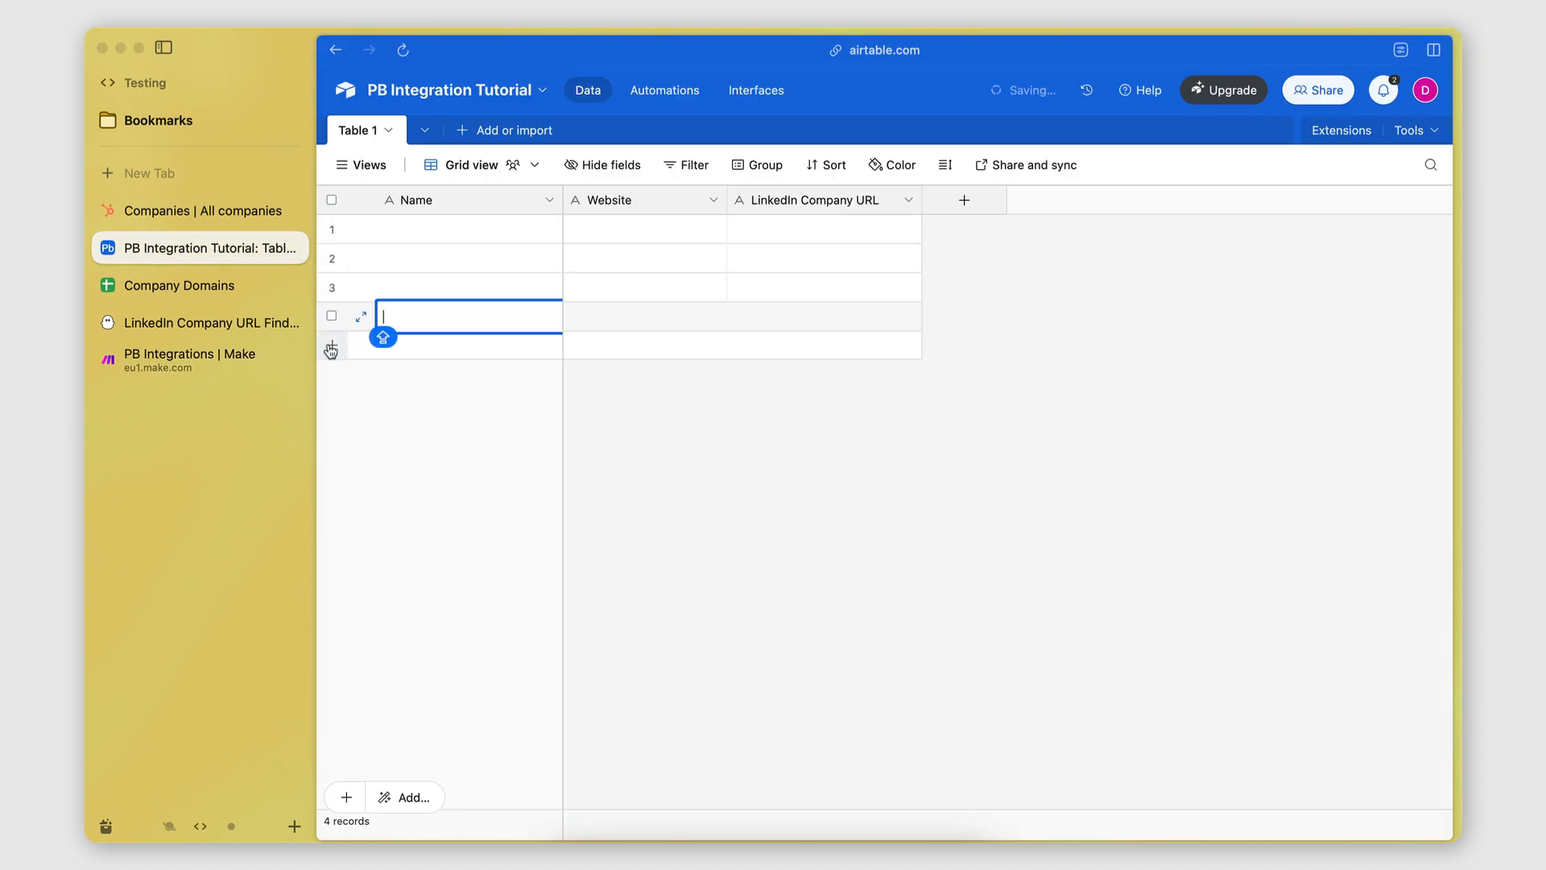
Add a fifth blank row in Airtable, then add Airtable's Create a Record module in Make.
left_click(332, 346)
left_click(421, 486)
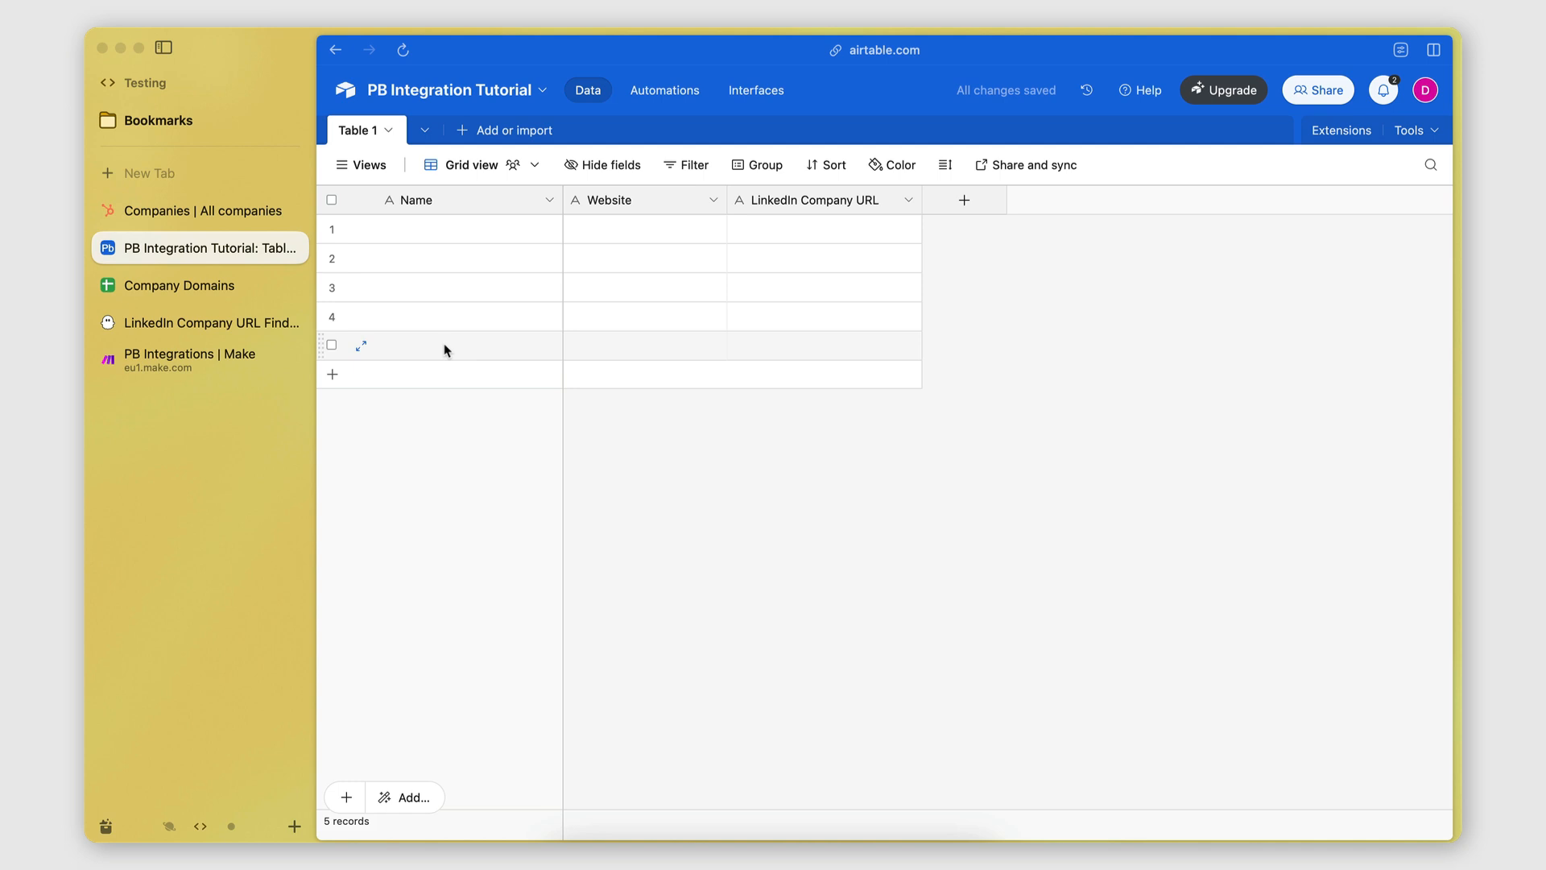
left_click(208, 362)
left_click(1068, 395)
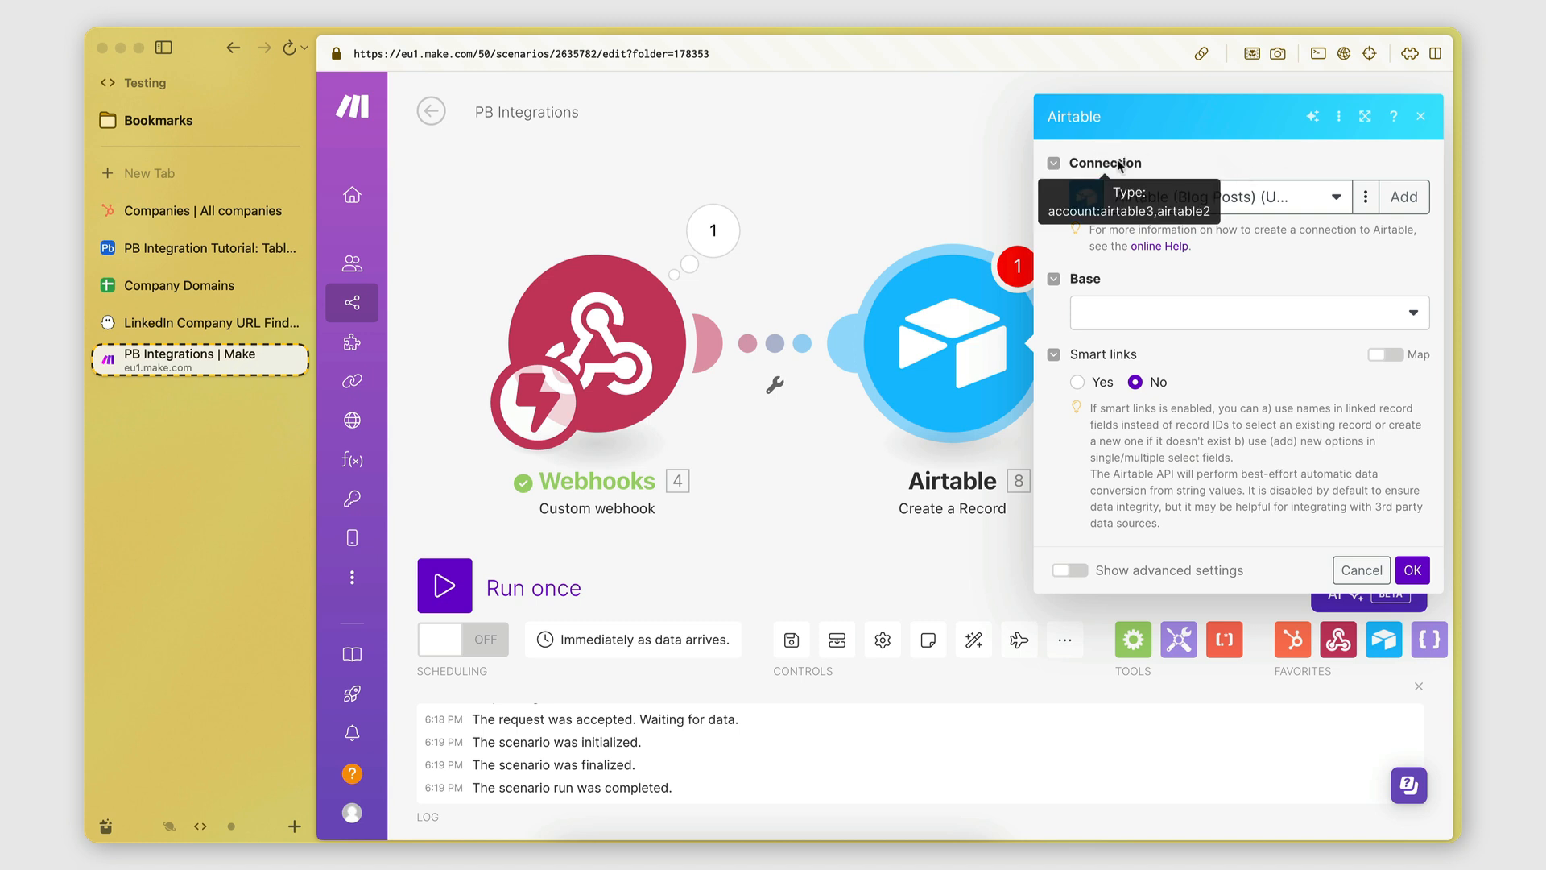
Create a new Airtable connection with type Airtable OAuth and save it.
left_click(1398, 197)
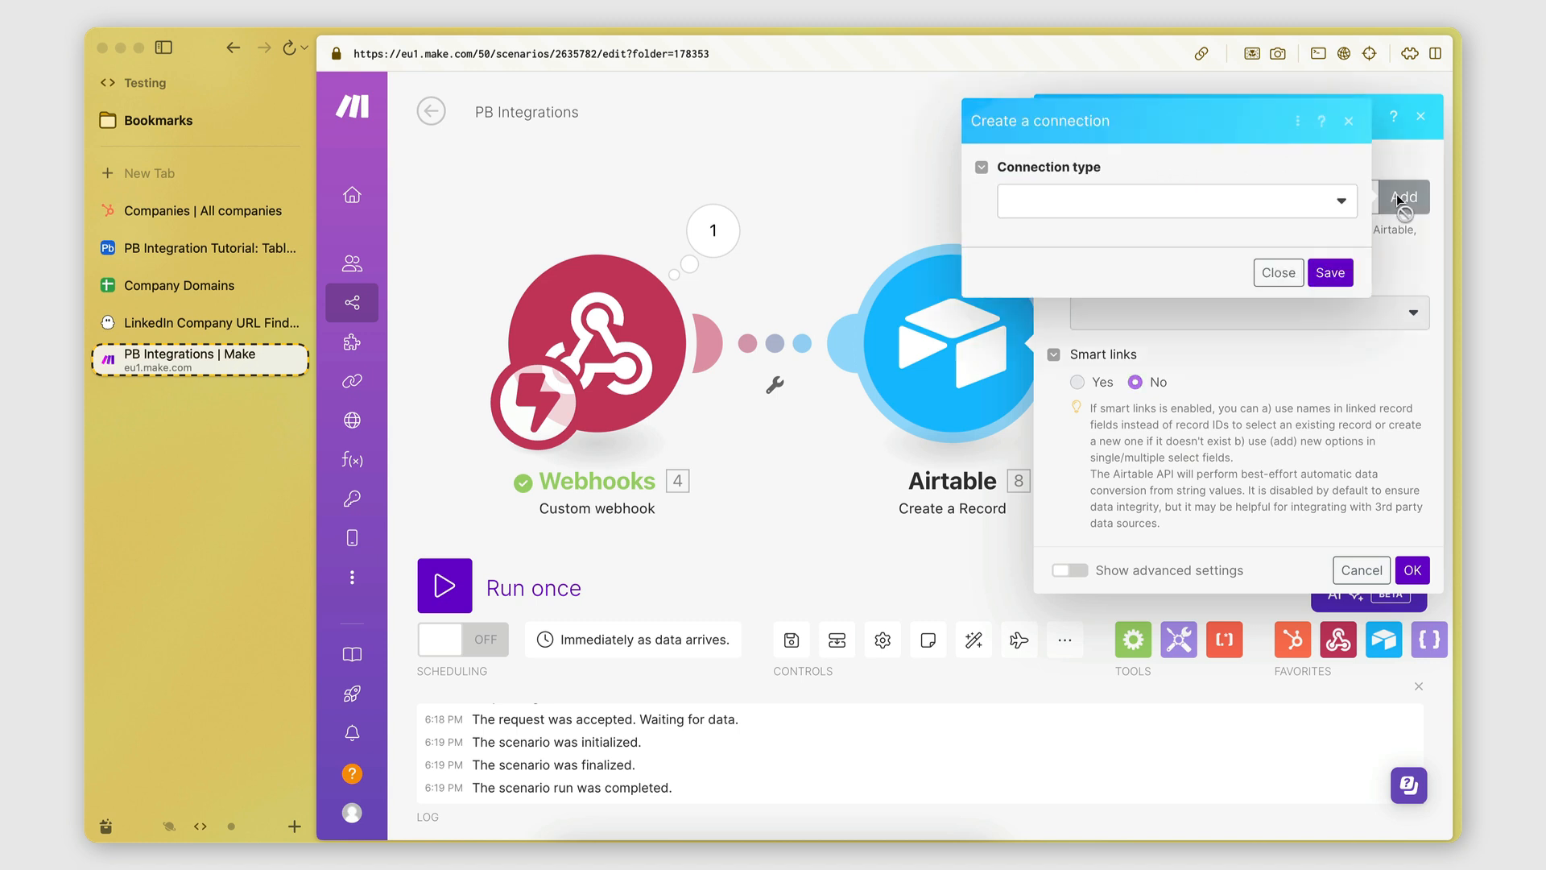
left_click(1166, 204)
left_click(1082, 263)
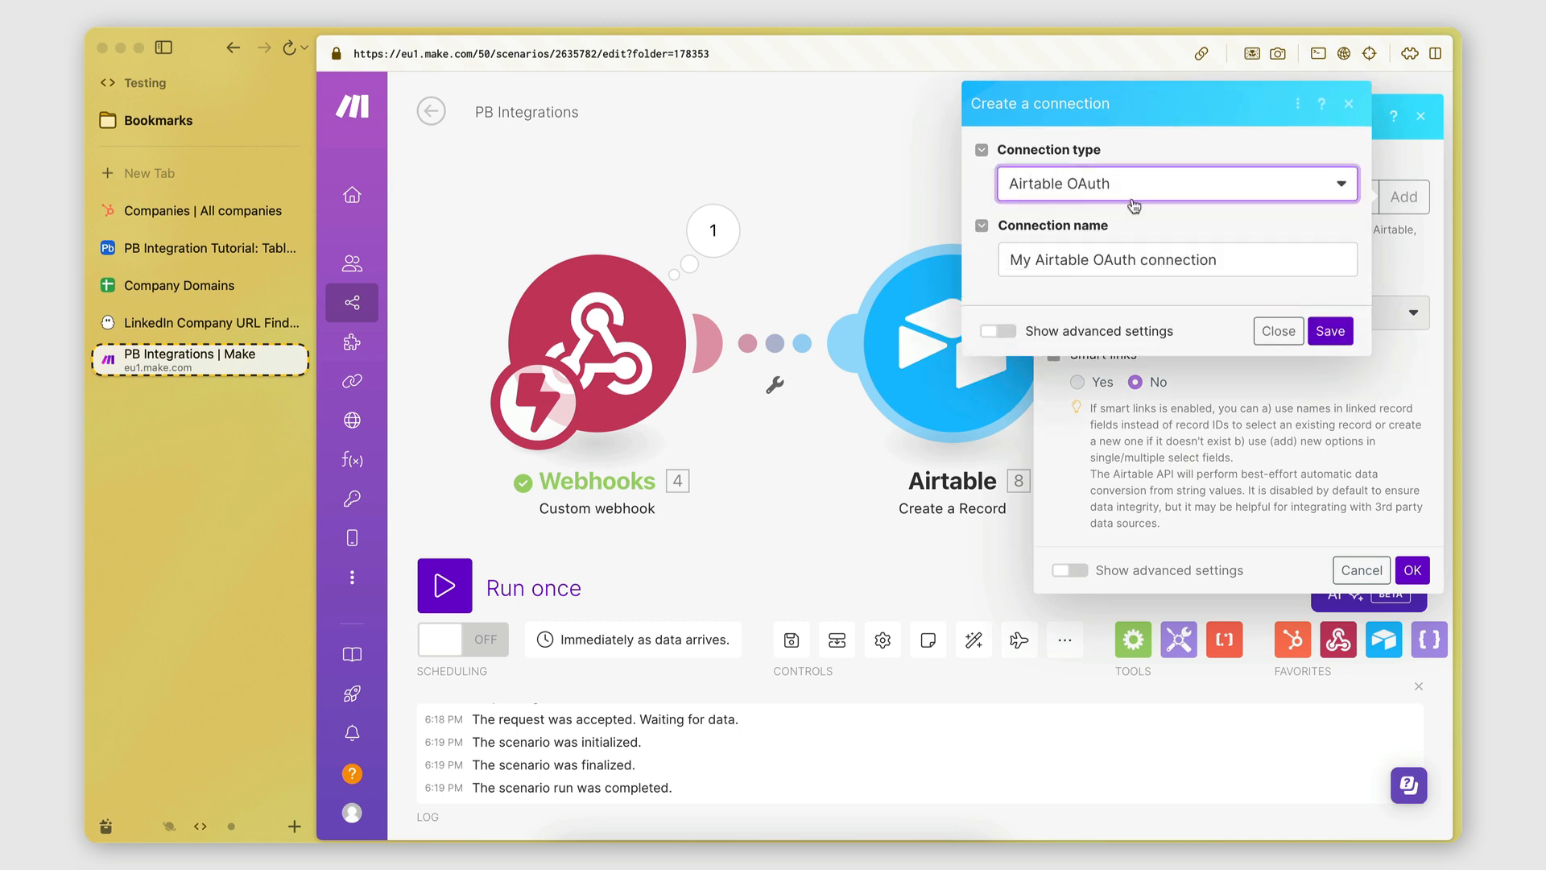
left_click(1330, 331)
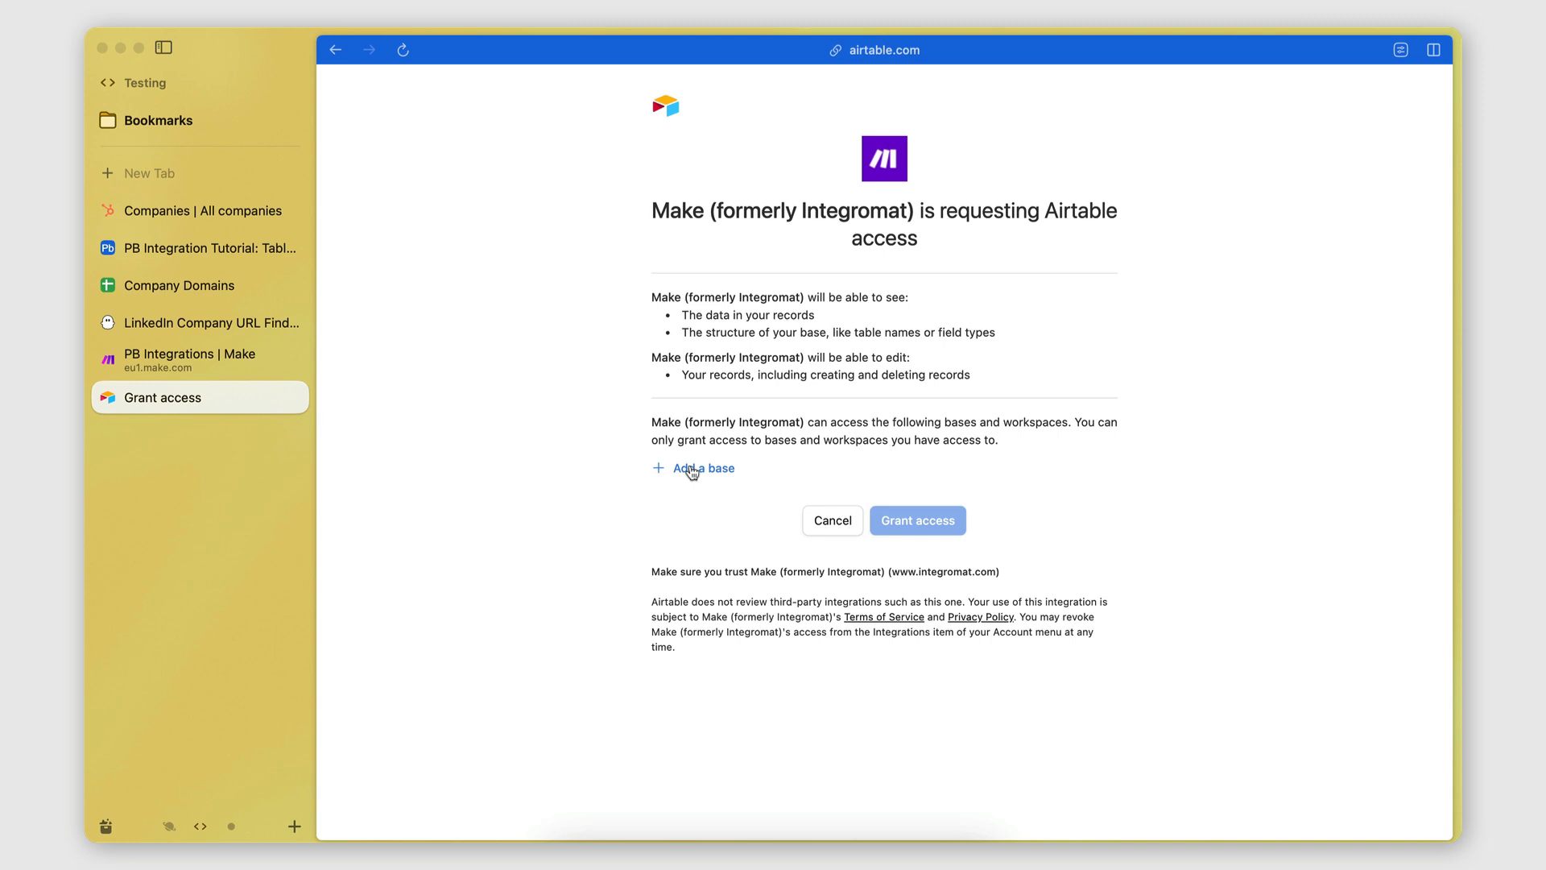
Add the PB Integration Tutorial base and grant Make access to it.
left_click(692, 472)
left_click(724, 556)
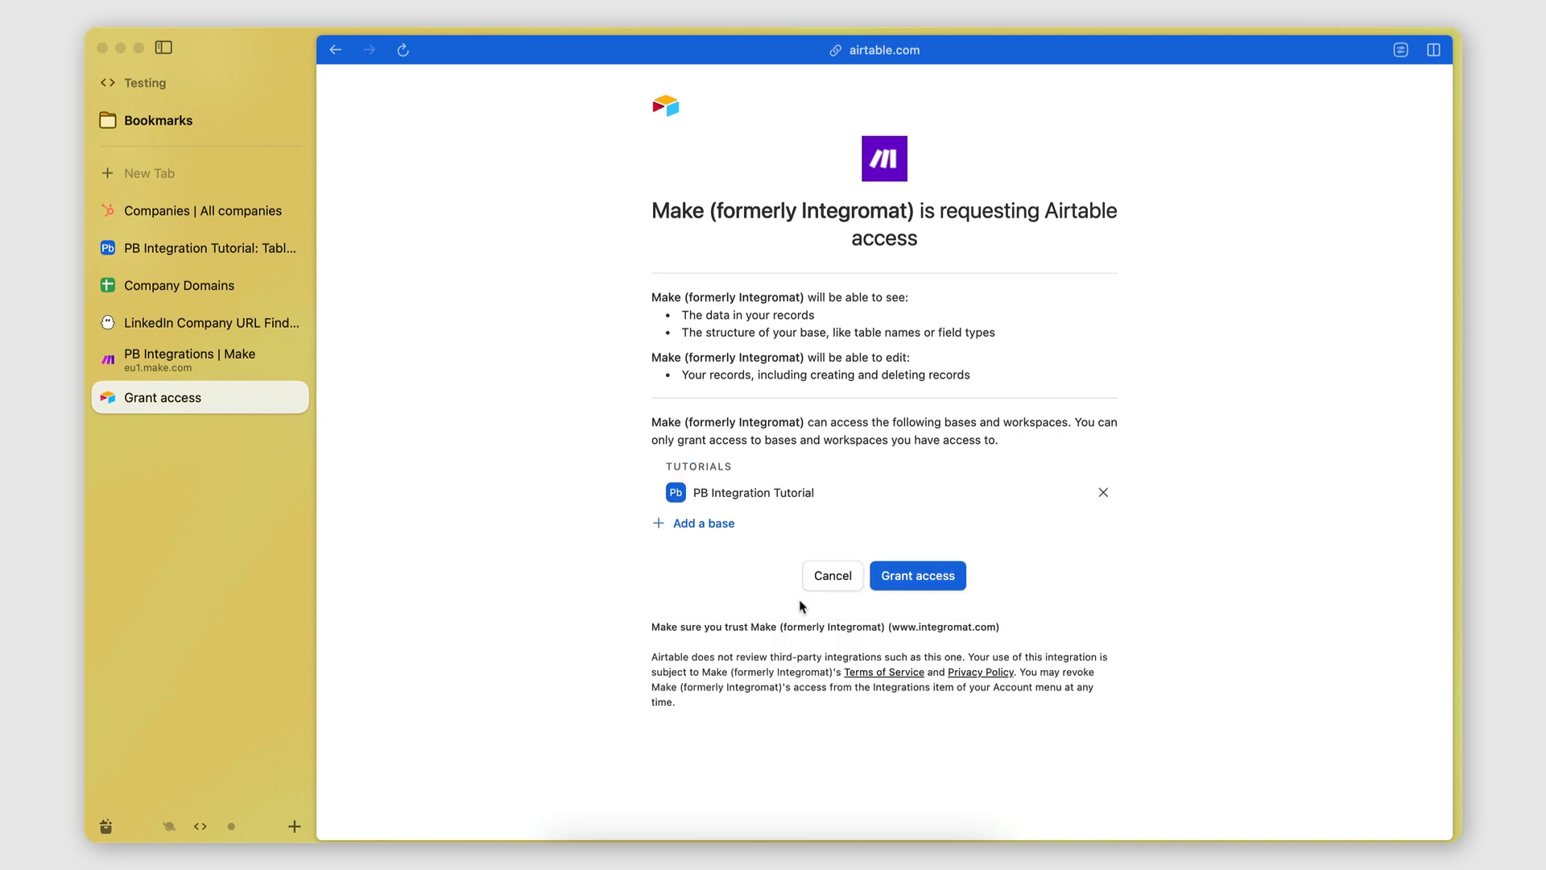
left_click(890, 572)
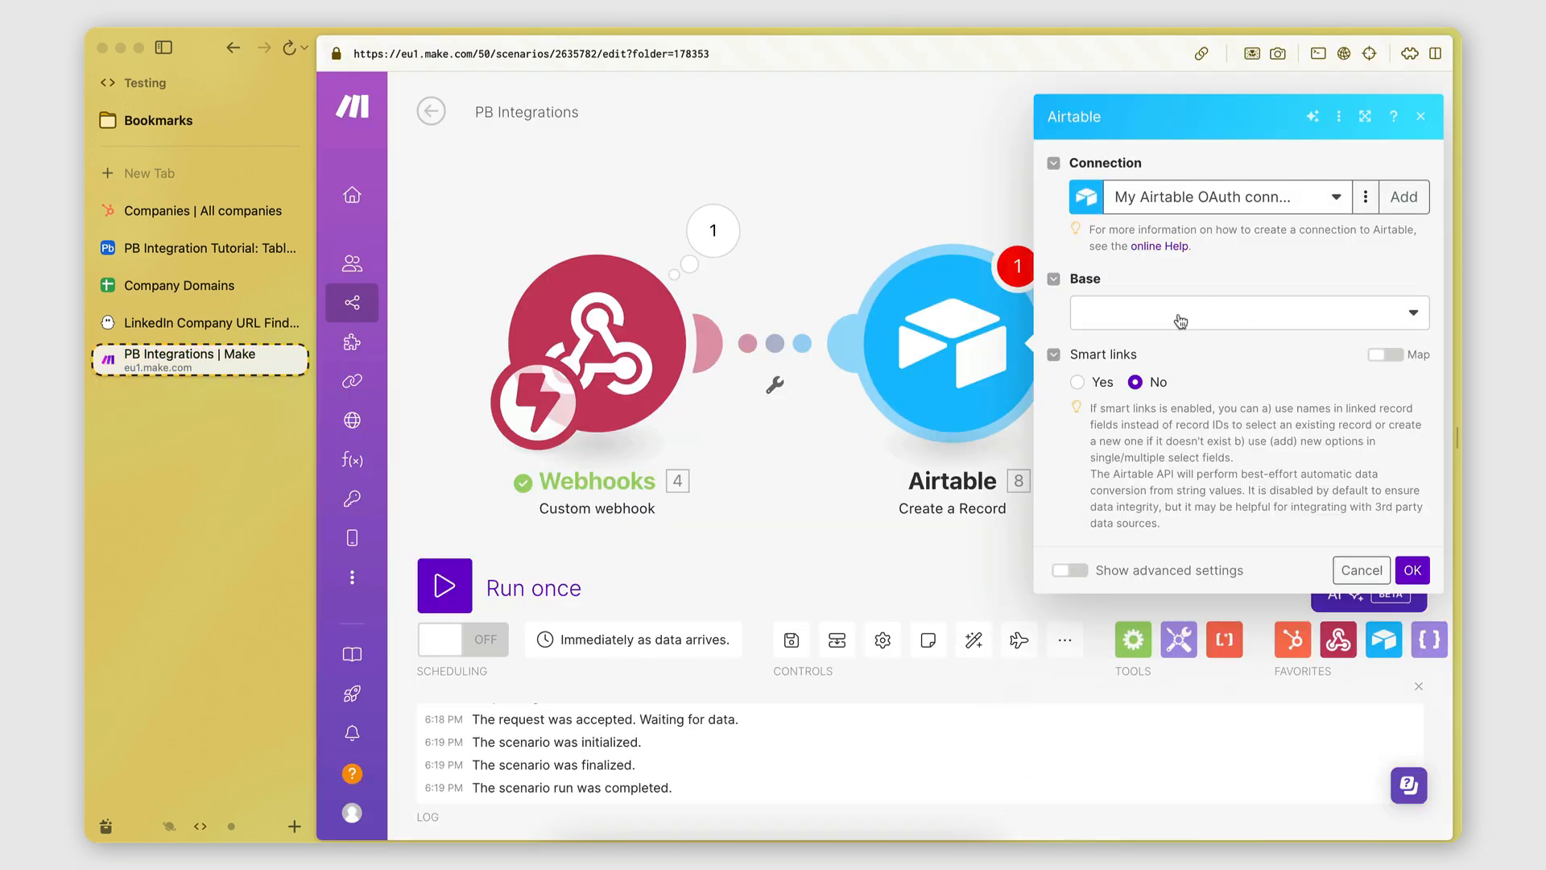
Set Base to PB Integration Tutorial and Table to Table 1, then save the module.
left_click(1181, 322)
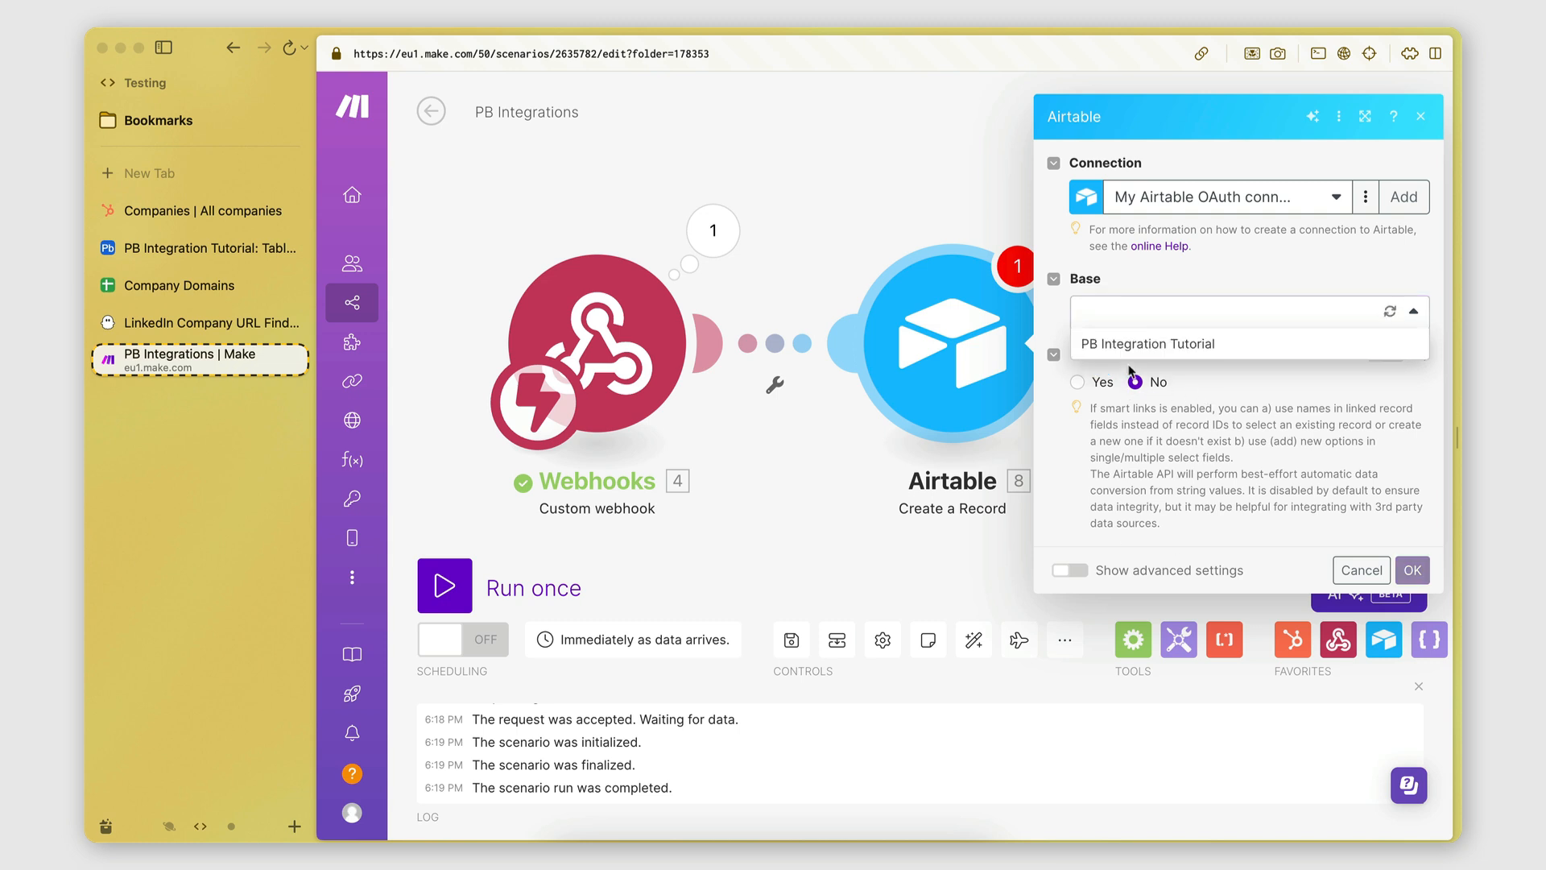
left_click(1137, 349)
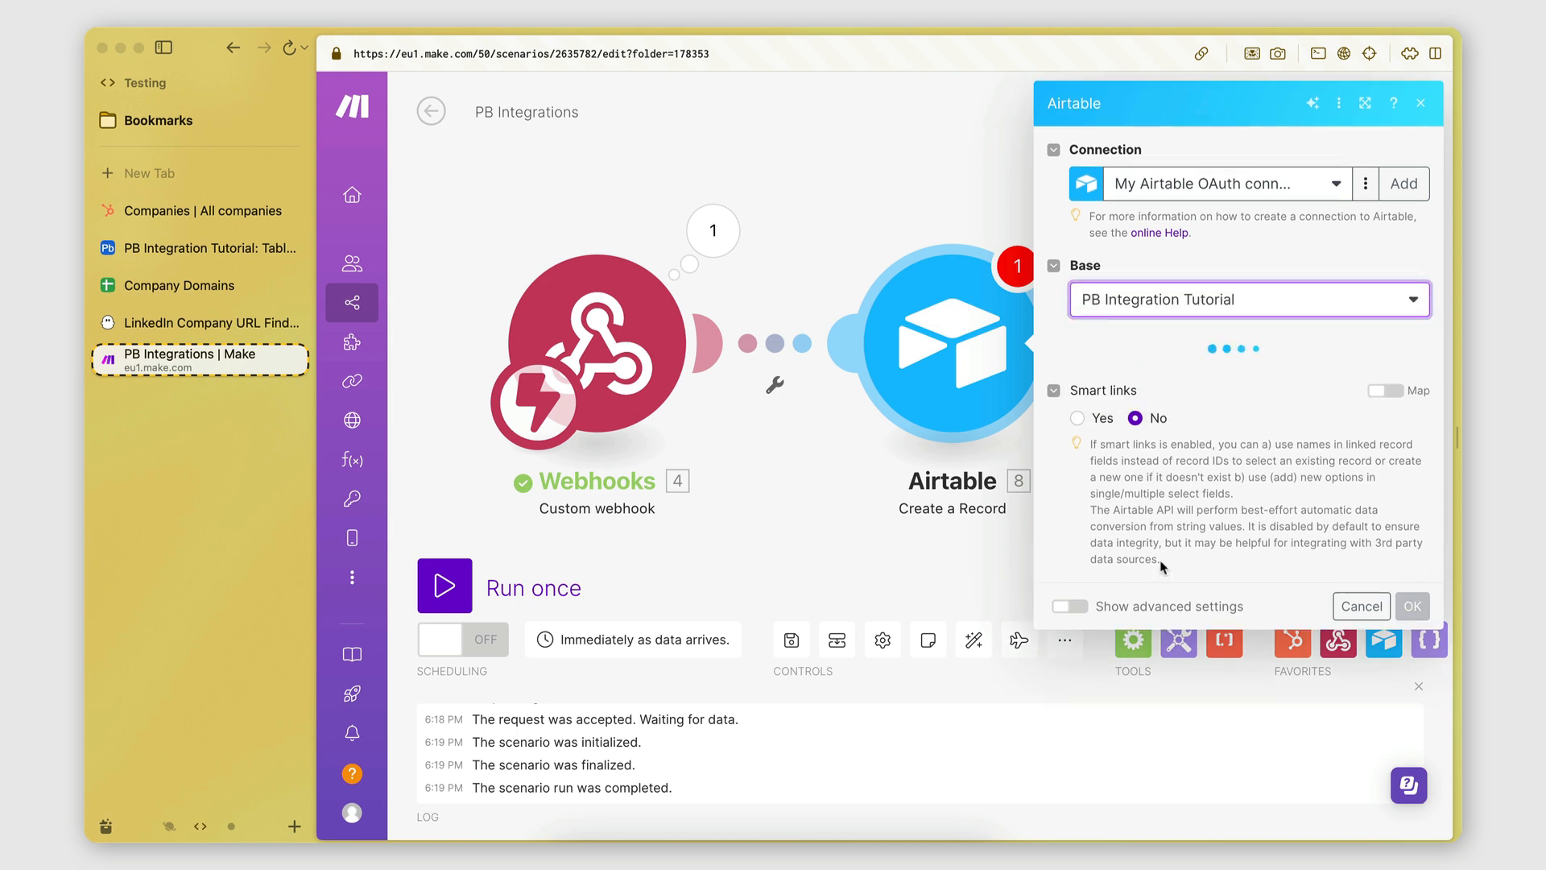
left_click(1144, 374)
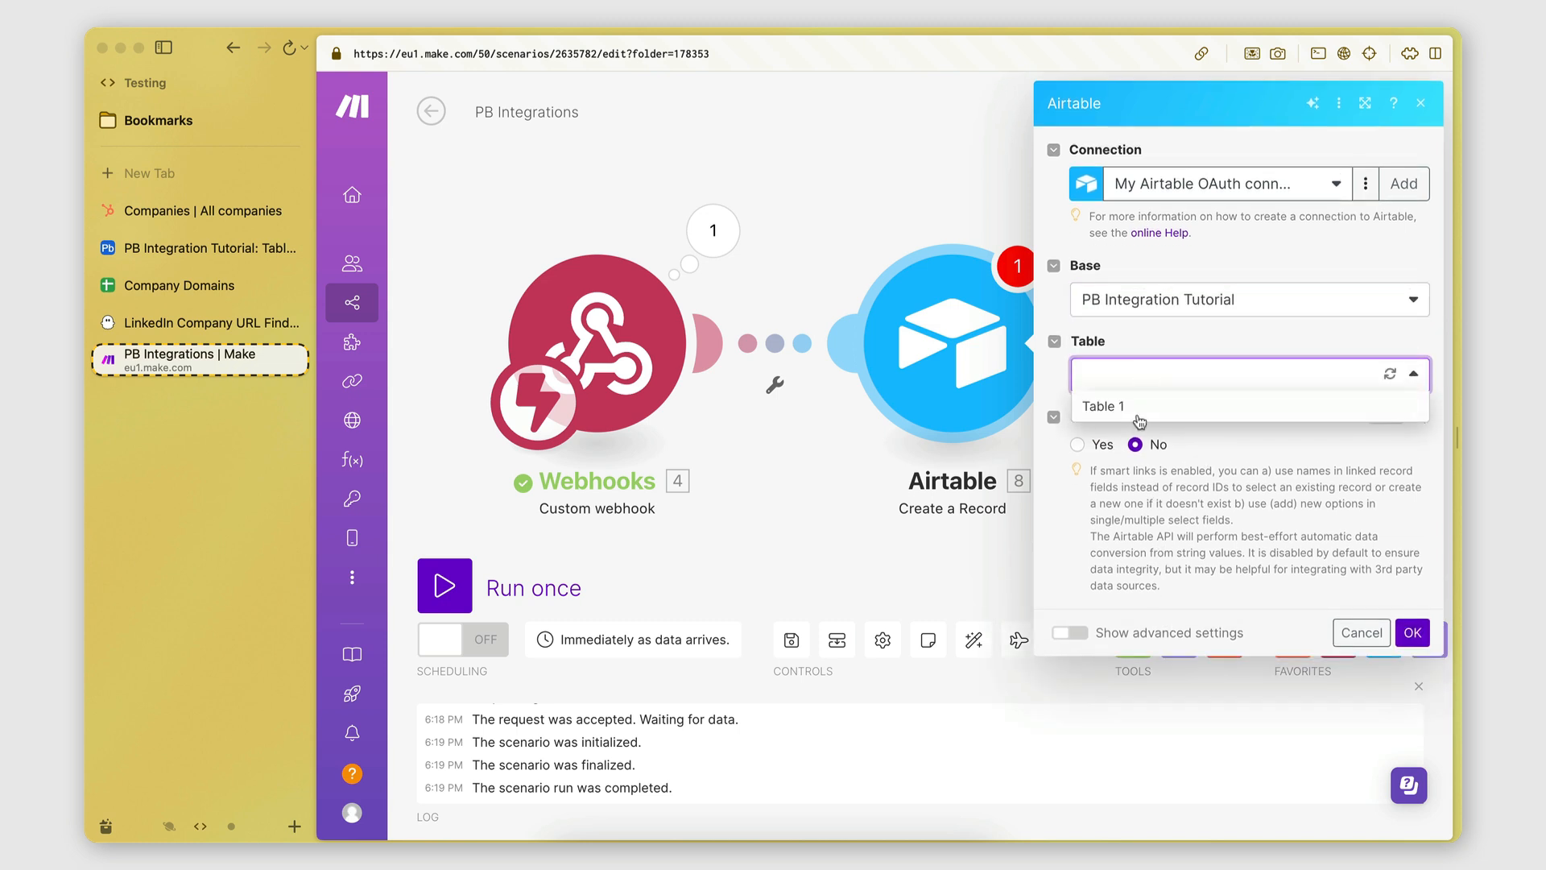
left_click(1131, 403)
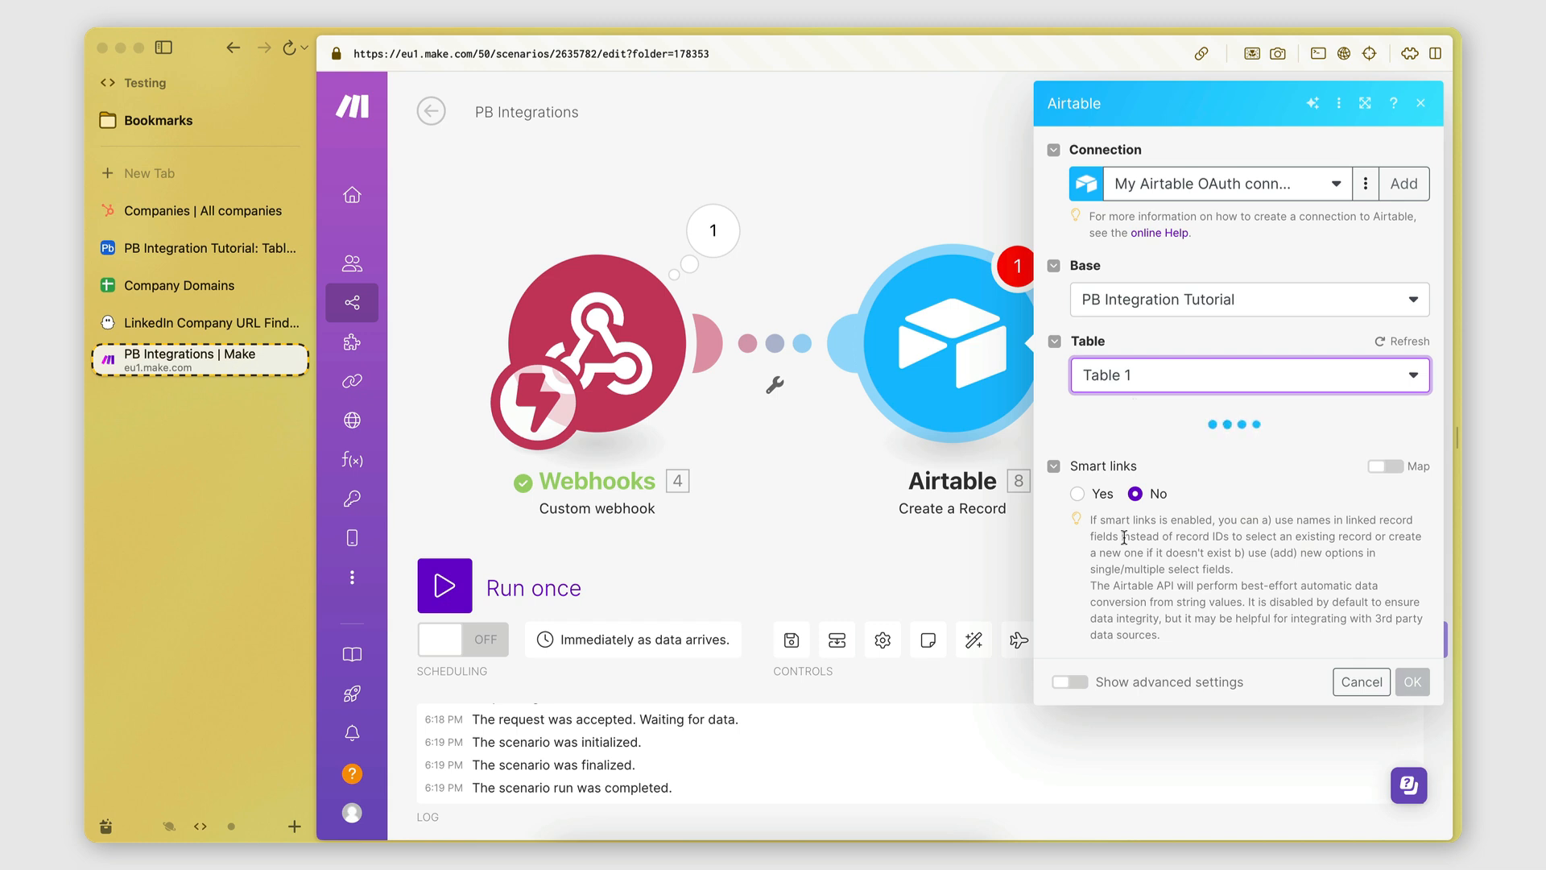
scroll(1207, 457, "down", 2)
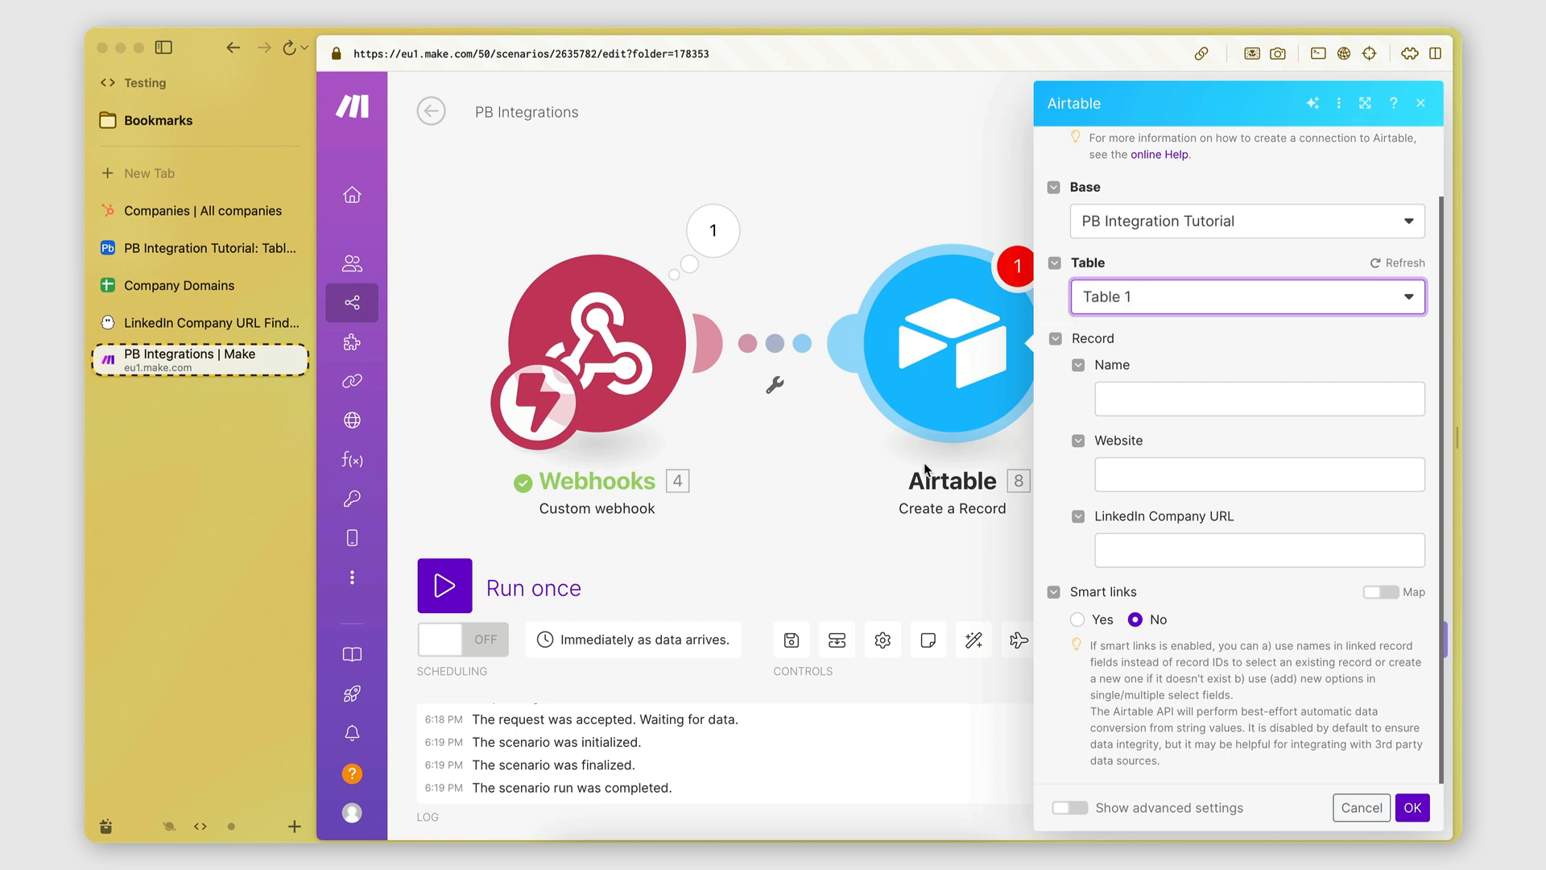
left_click(1412, 807)
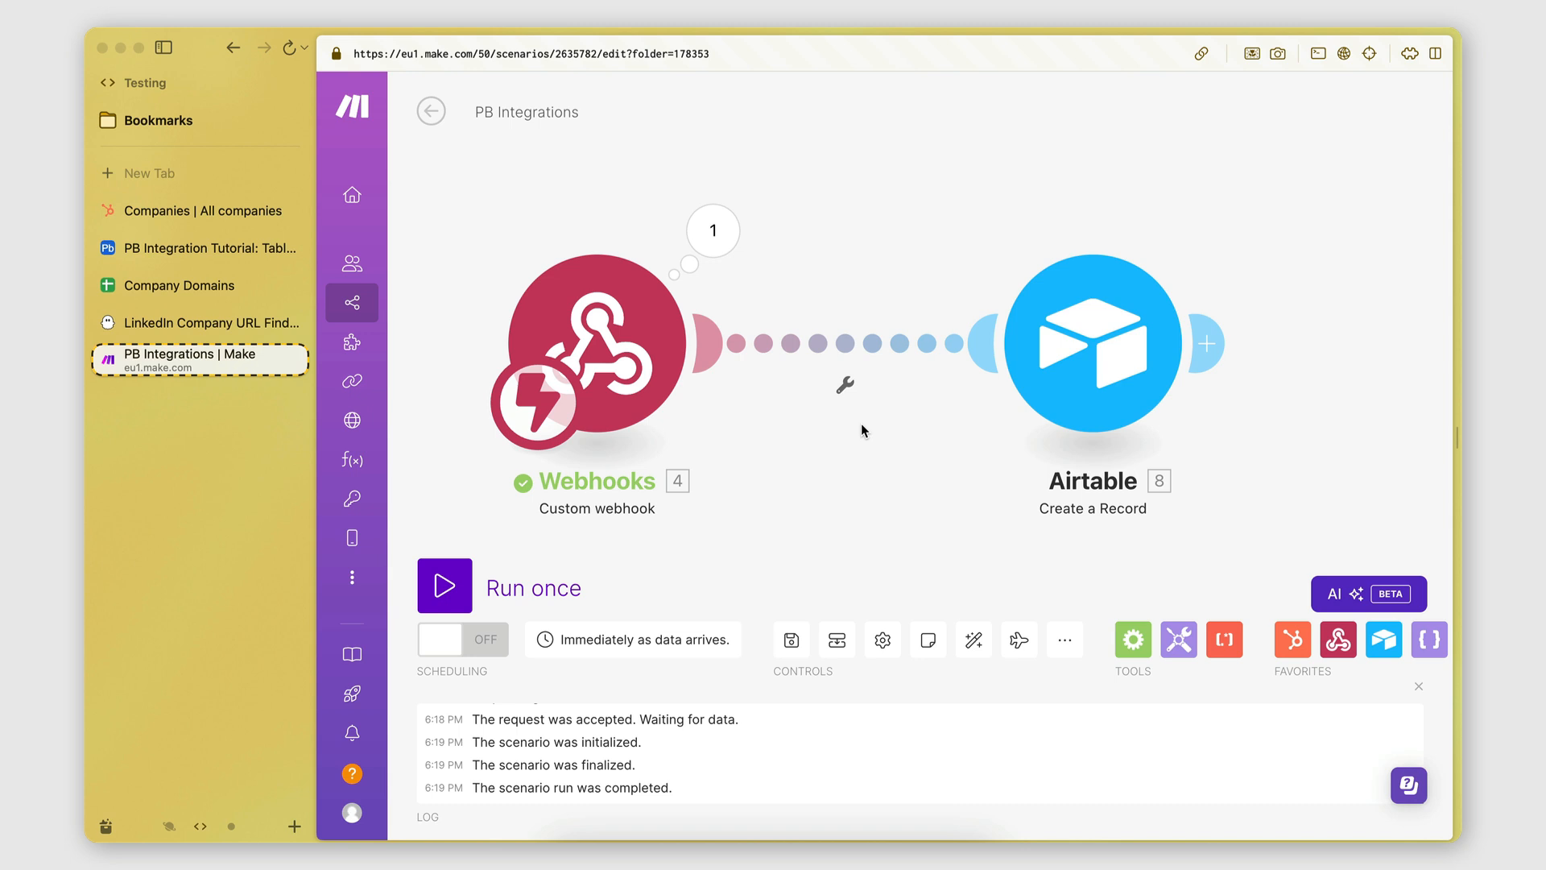
left_click(712, 232)
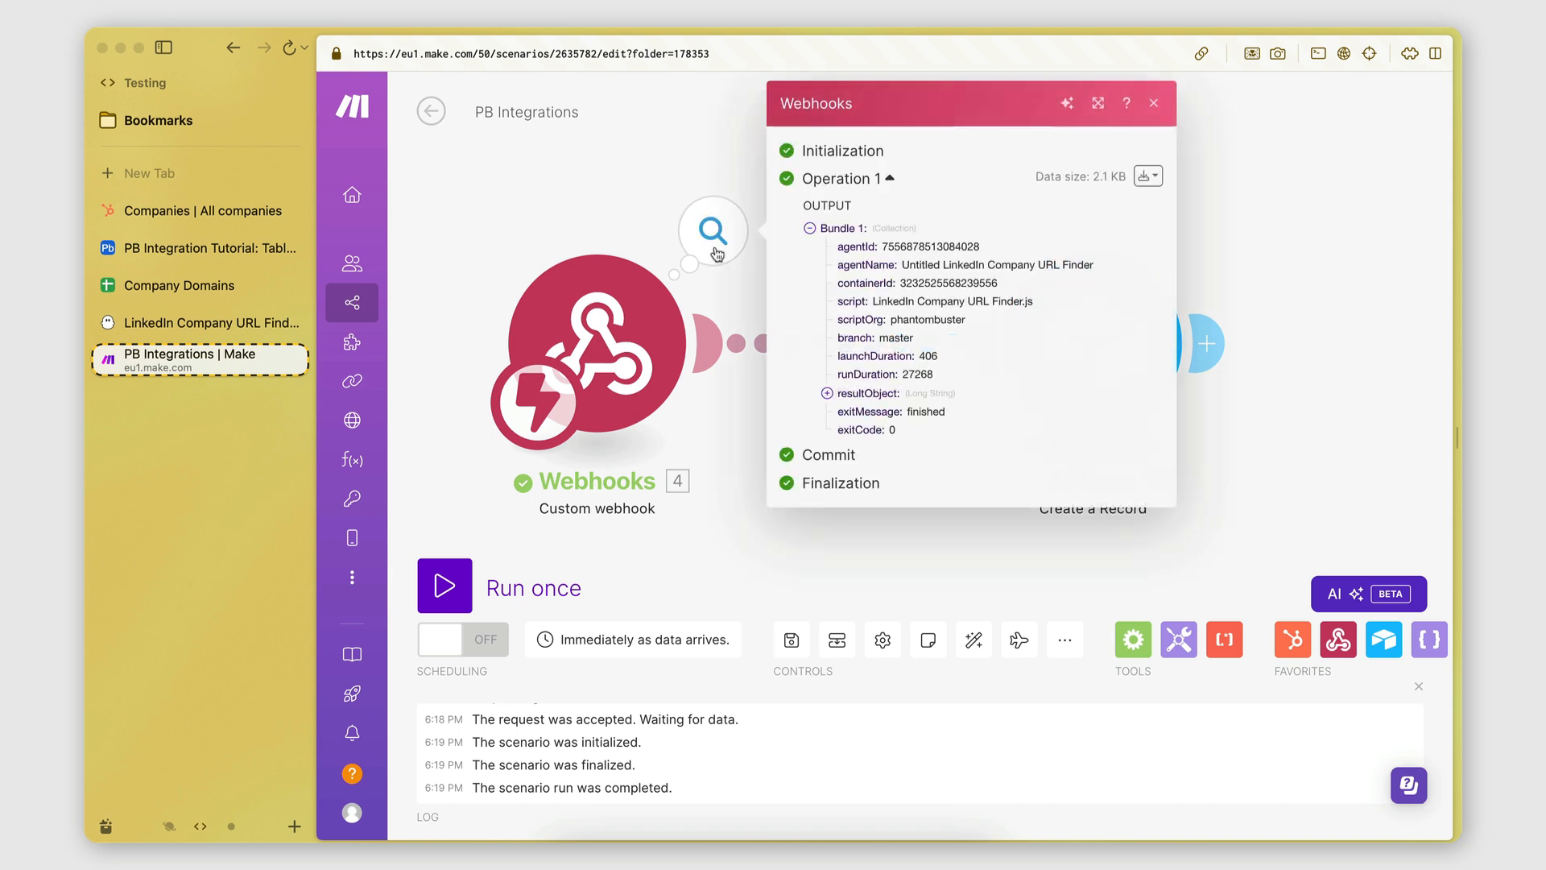
Expand the webhook's resultObject value and select its JSON text to read it.
left_click(826, 397)
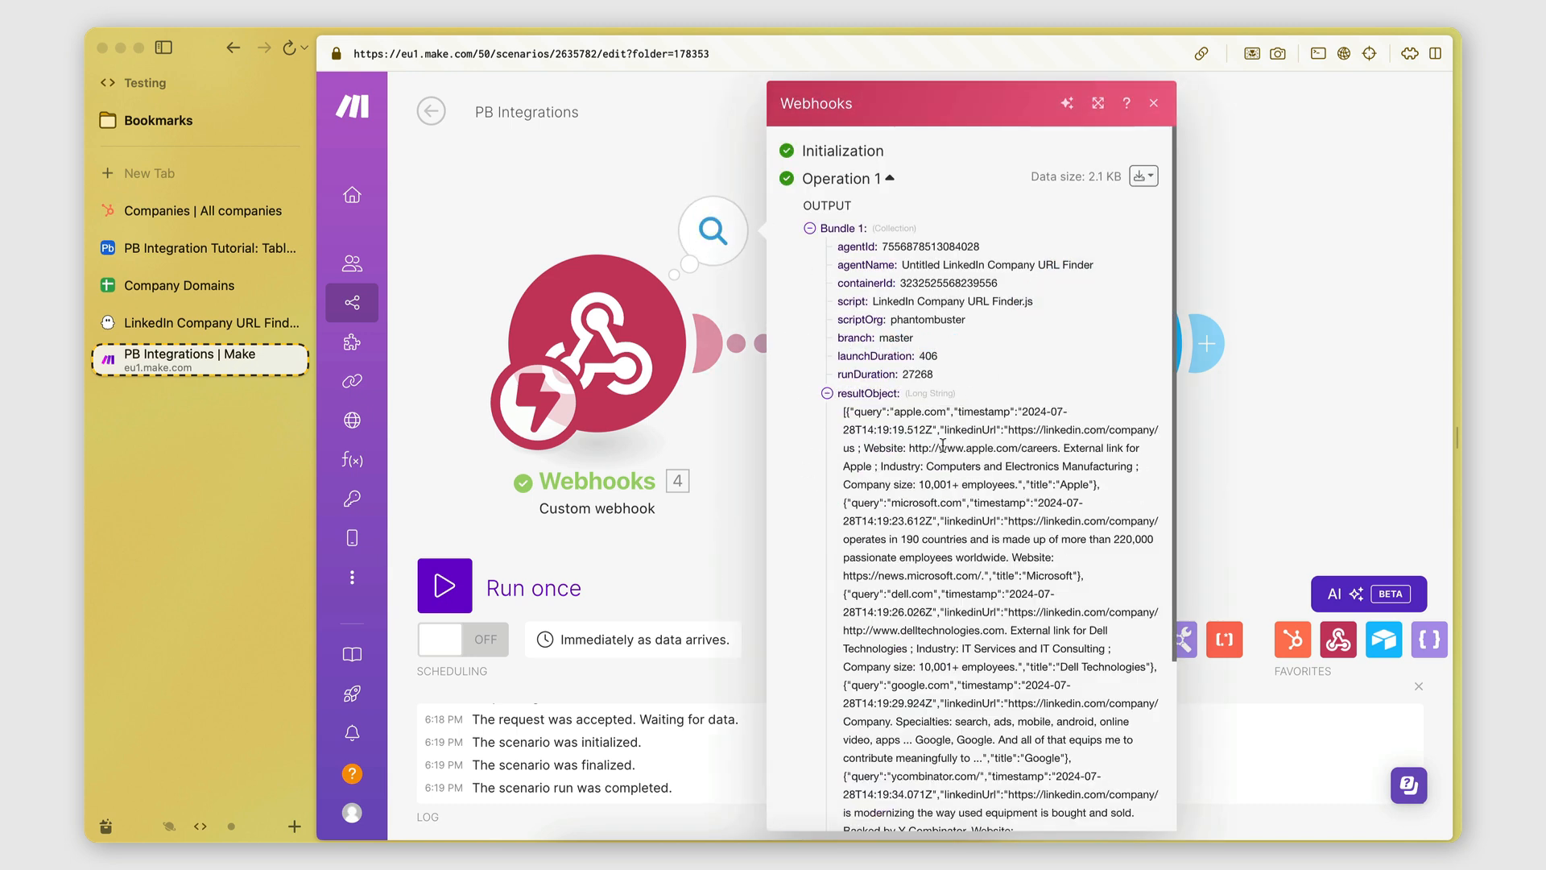
scroll(845, 387, "down", 1)
left_click_drag(843, 364, 1083, 651)
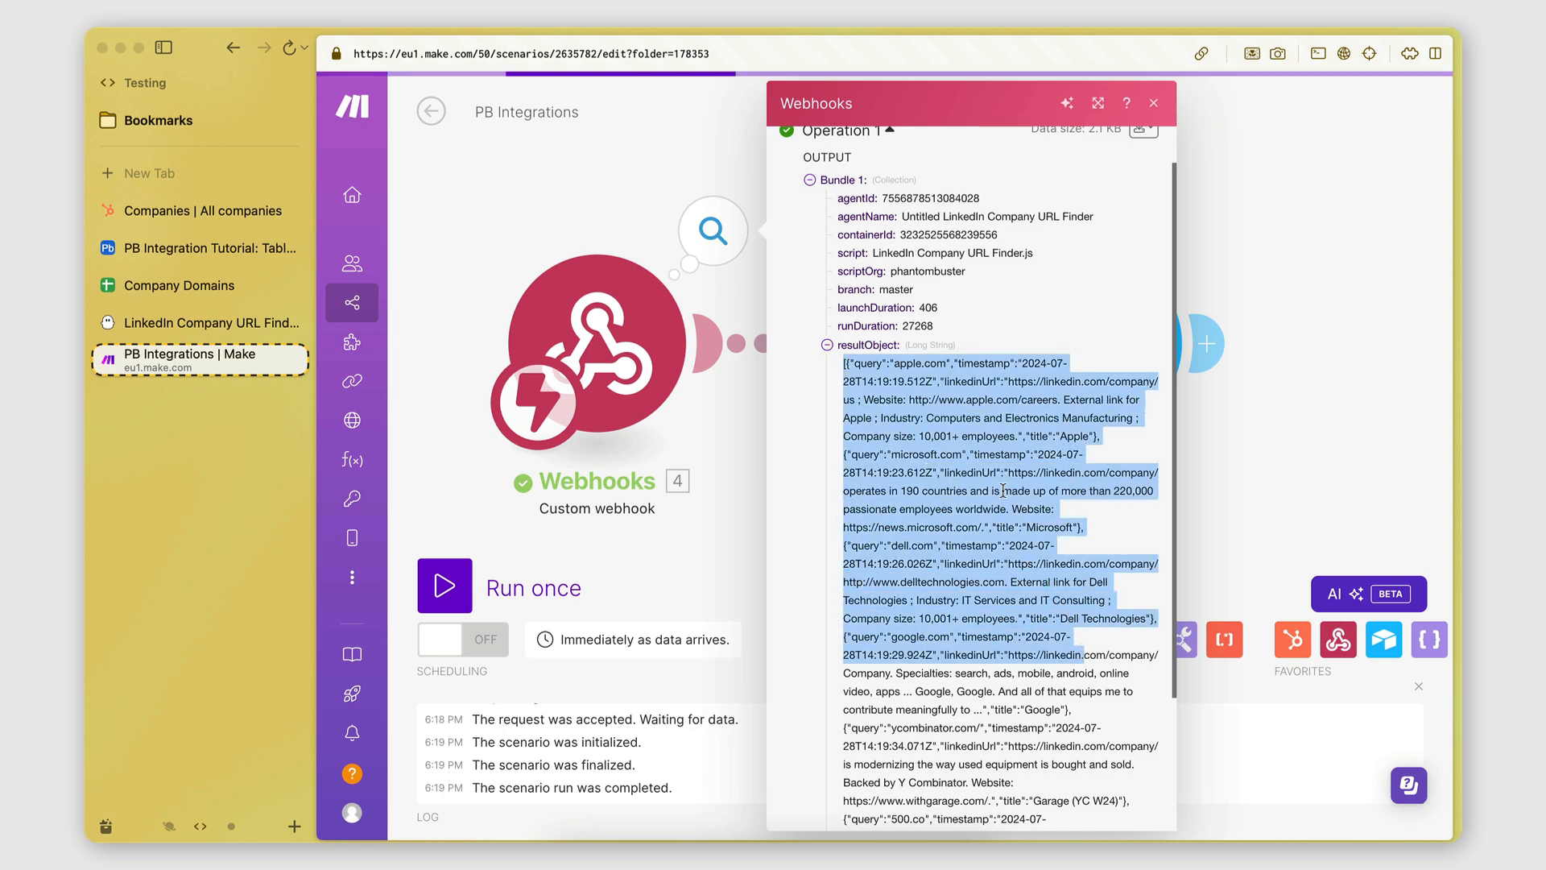
scroll(996, 484, "down", 2)
scroll(995, 485, "up", 3)
left_click(995, 485)
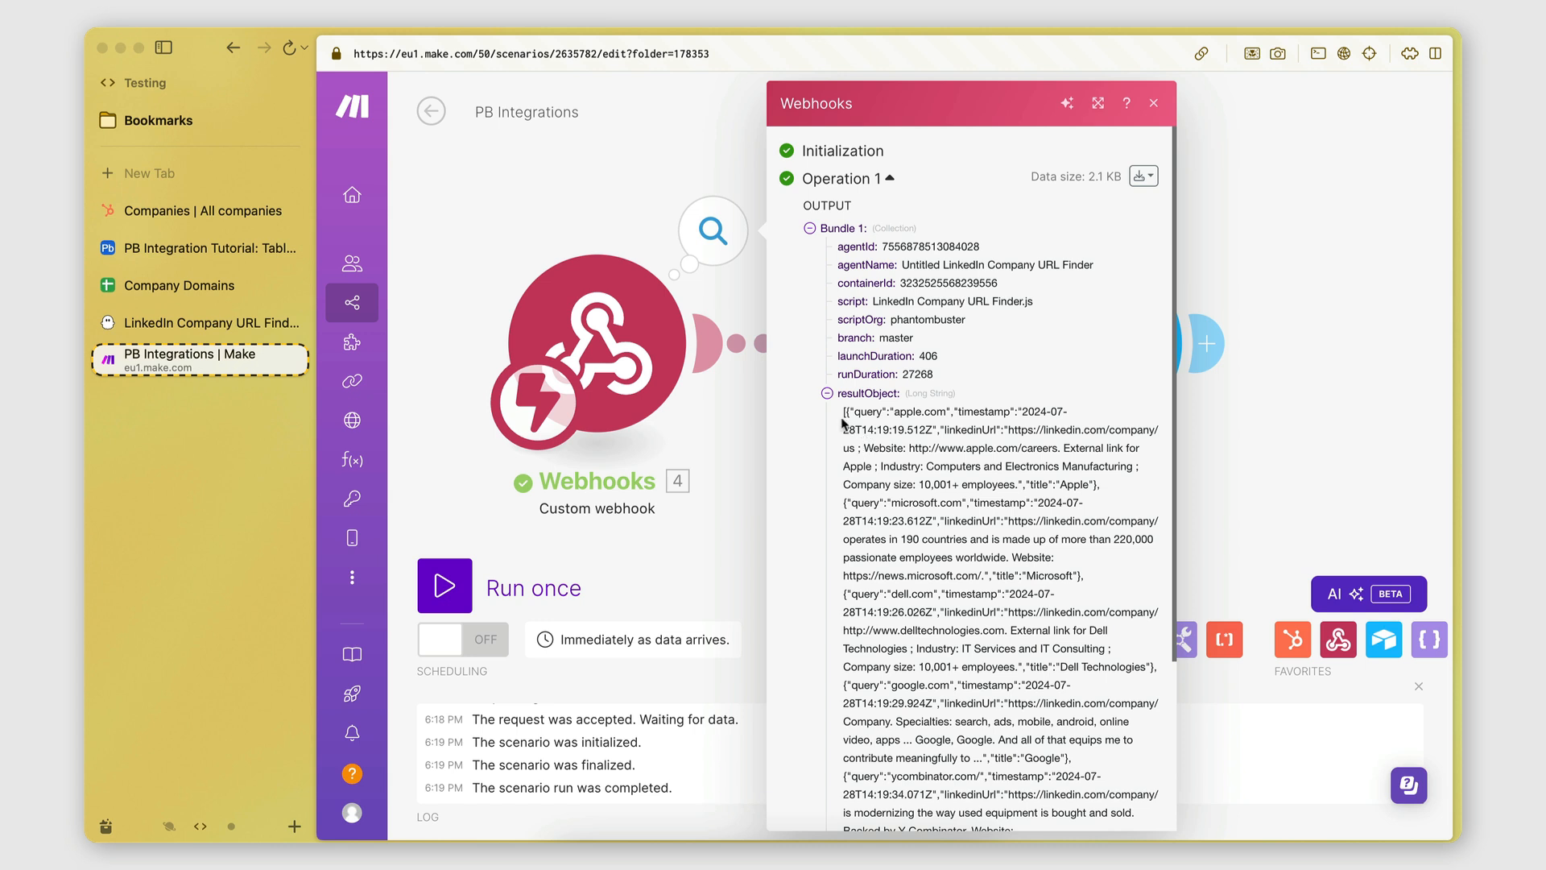
scroll(896, 520, "down", 3)
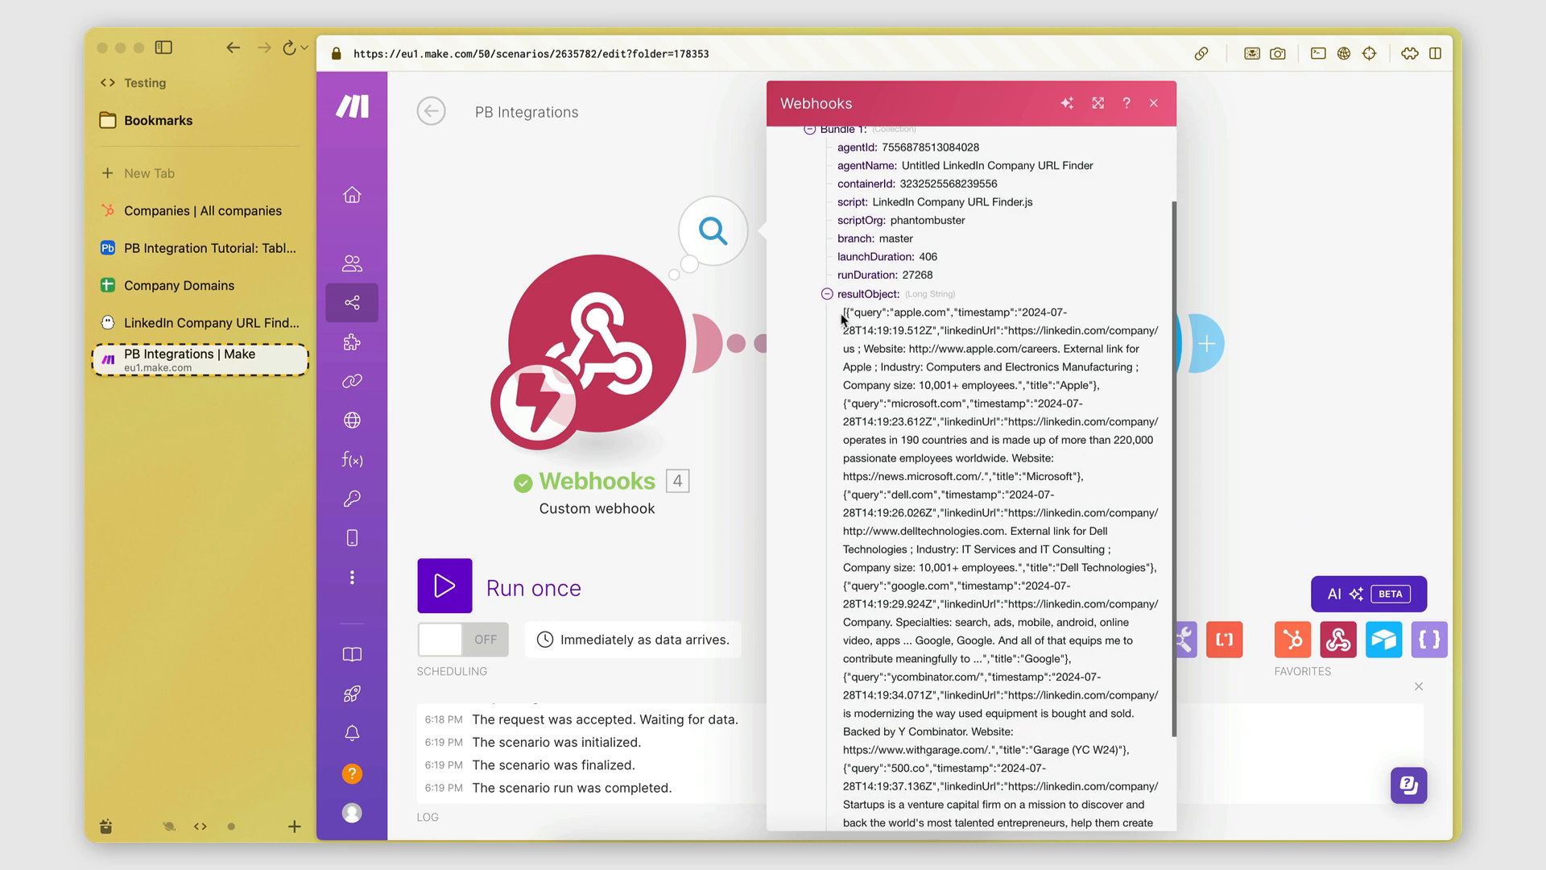
left_click_drag(842, 316, 1049, 734)
scroll(1049, 735, "down", 4)
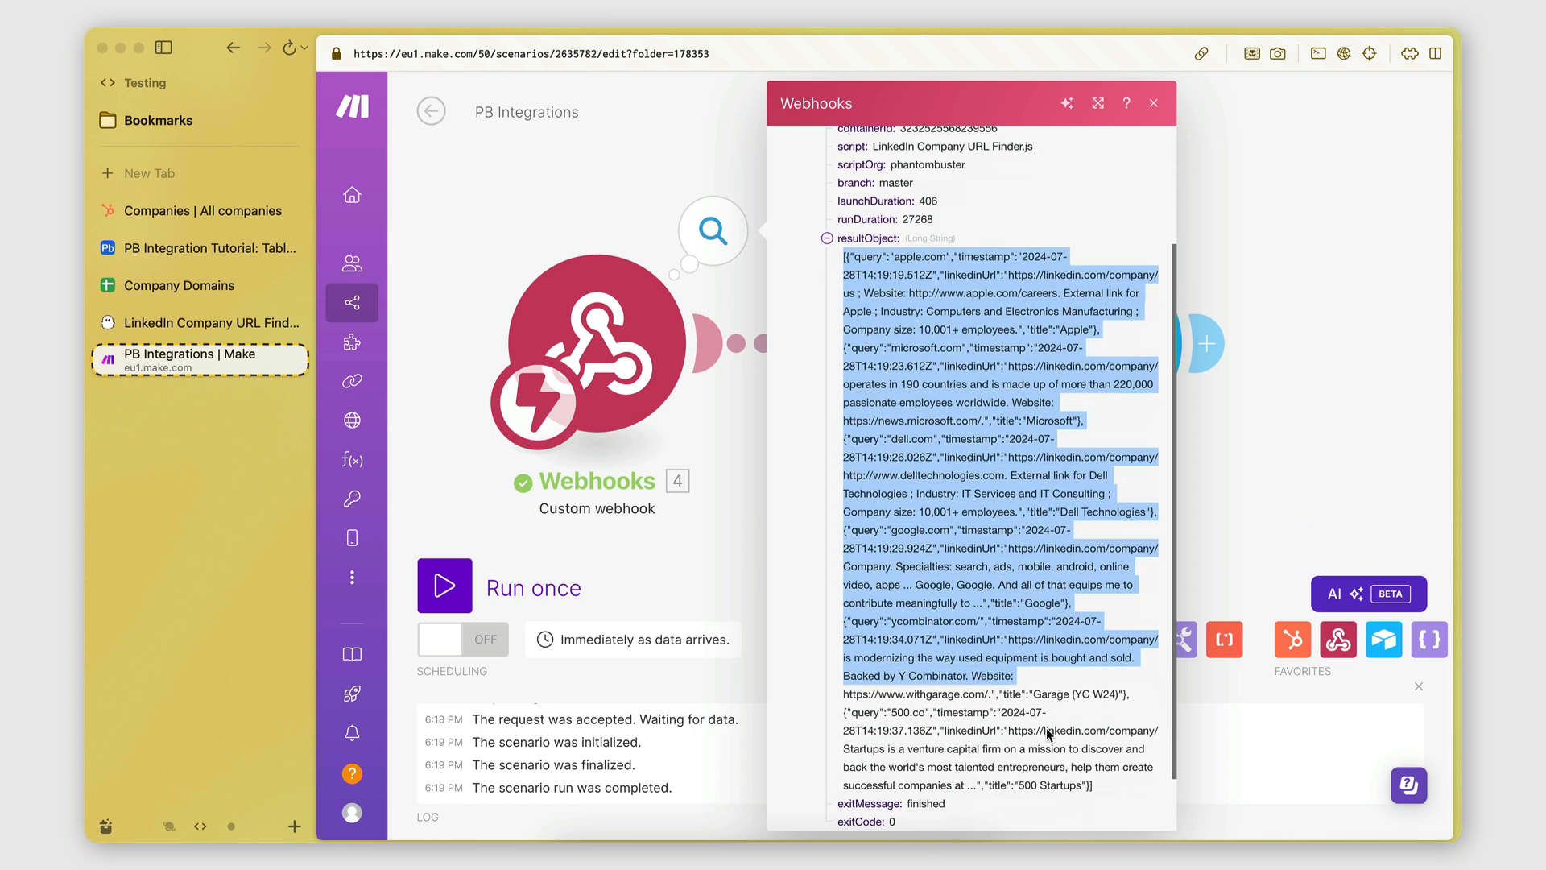
left_click(981, 384)
Select the resultObject entries up through the Google result.
scroll(981, 385, "up", 6)
scroll(980, 385, "up", 1)
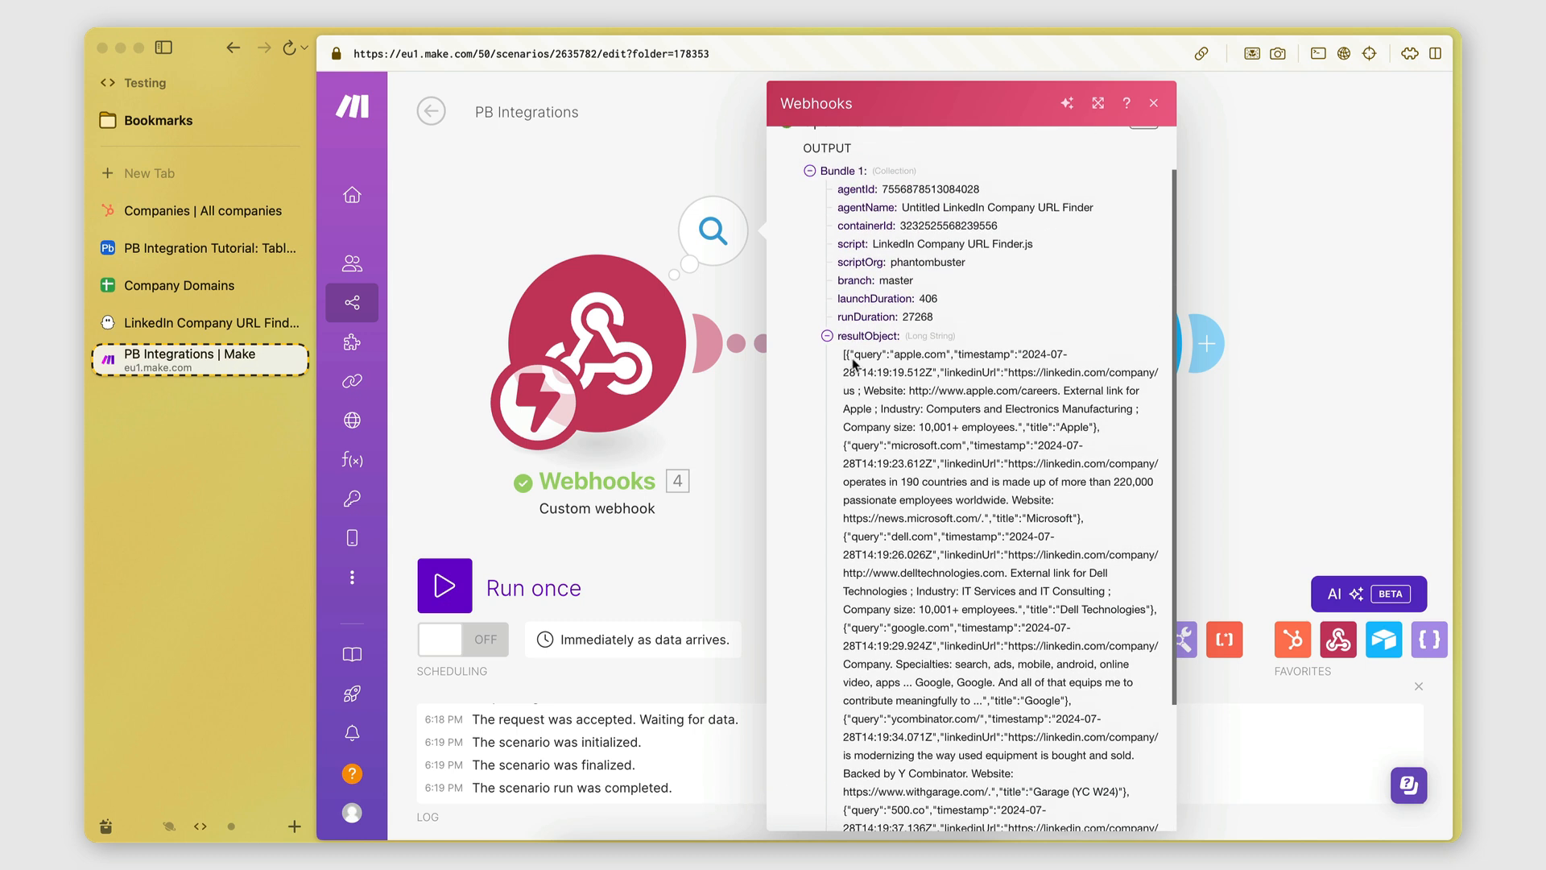
left_click_drag(846, 357, 1093, 703)
left_click(1093, 703)
left_click_drag(845, 364, 952, 628)
left_click(1008, 518)
Close the output panel and unlink the Webhooks trigger from the Airtable module.
left_click(780, 424)
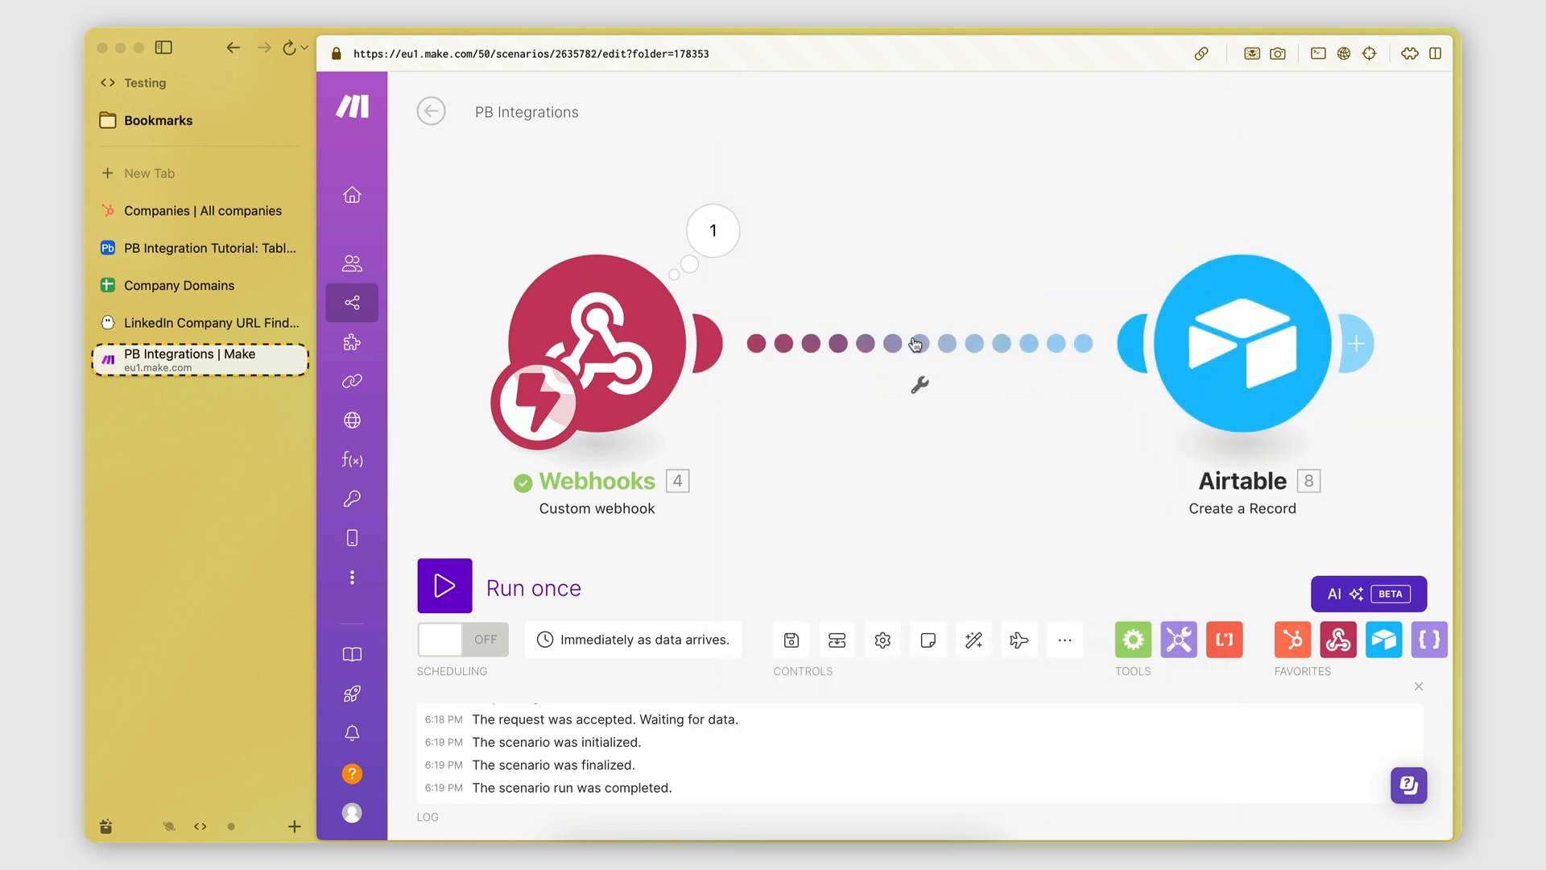
left_click(914, 354)
left_click(958, 396)
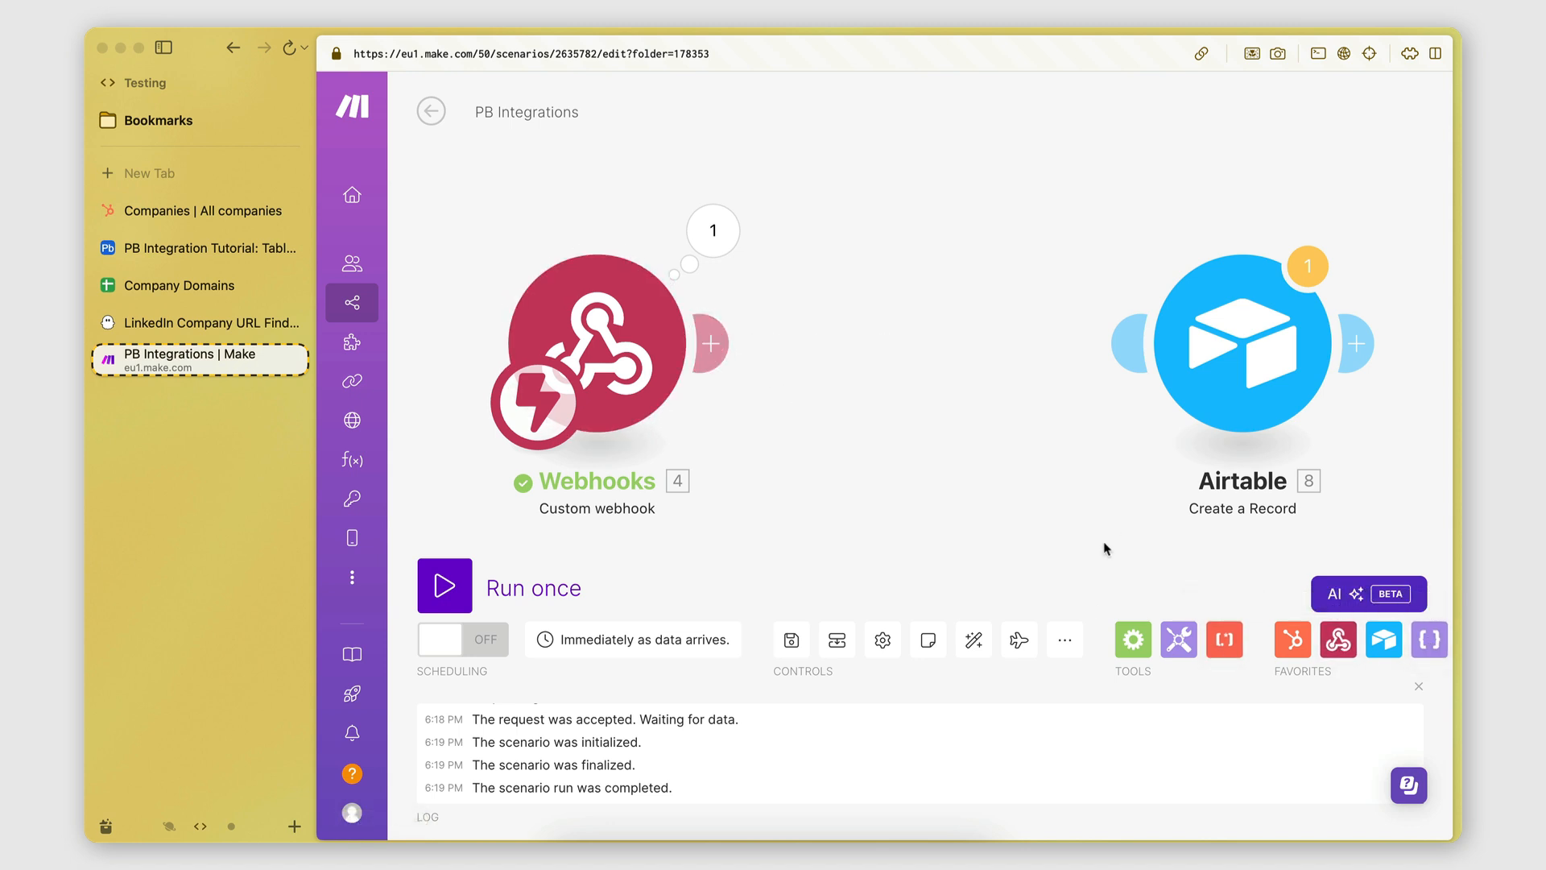
Insert a JSON Parse JSON module right after the Webhooks trigger.
left_click(164, 47)
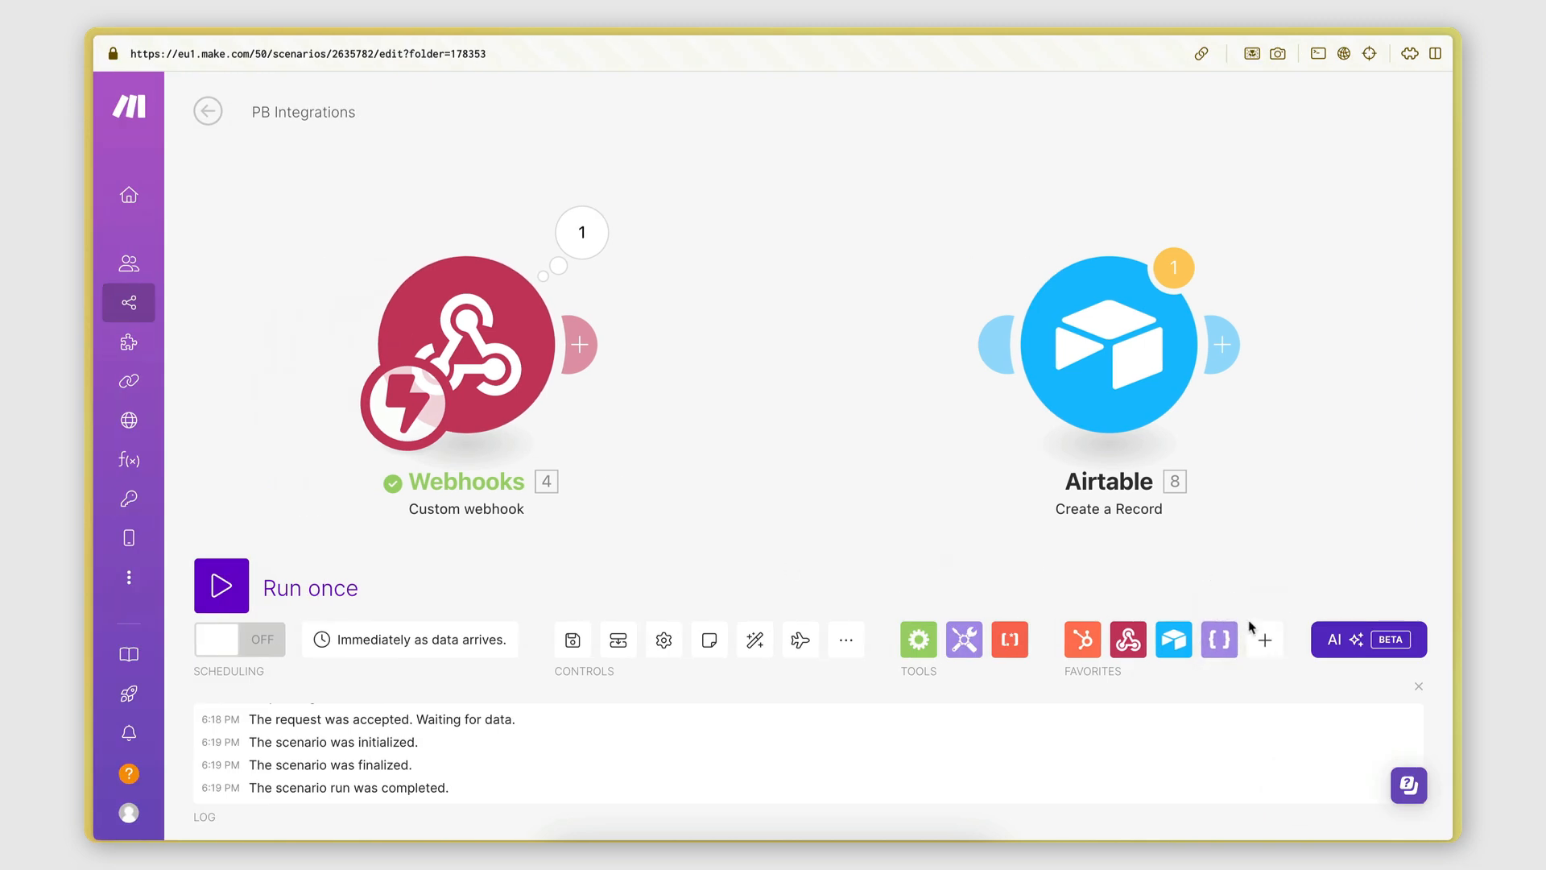
left_click(1265, 649)
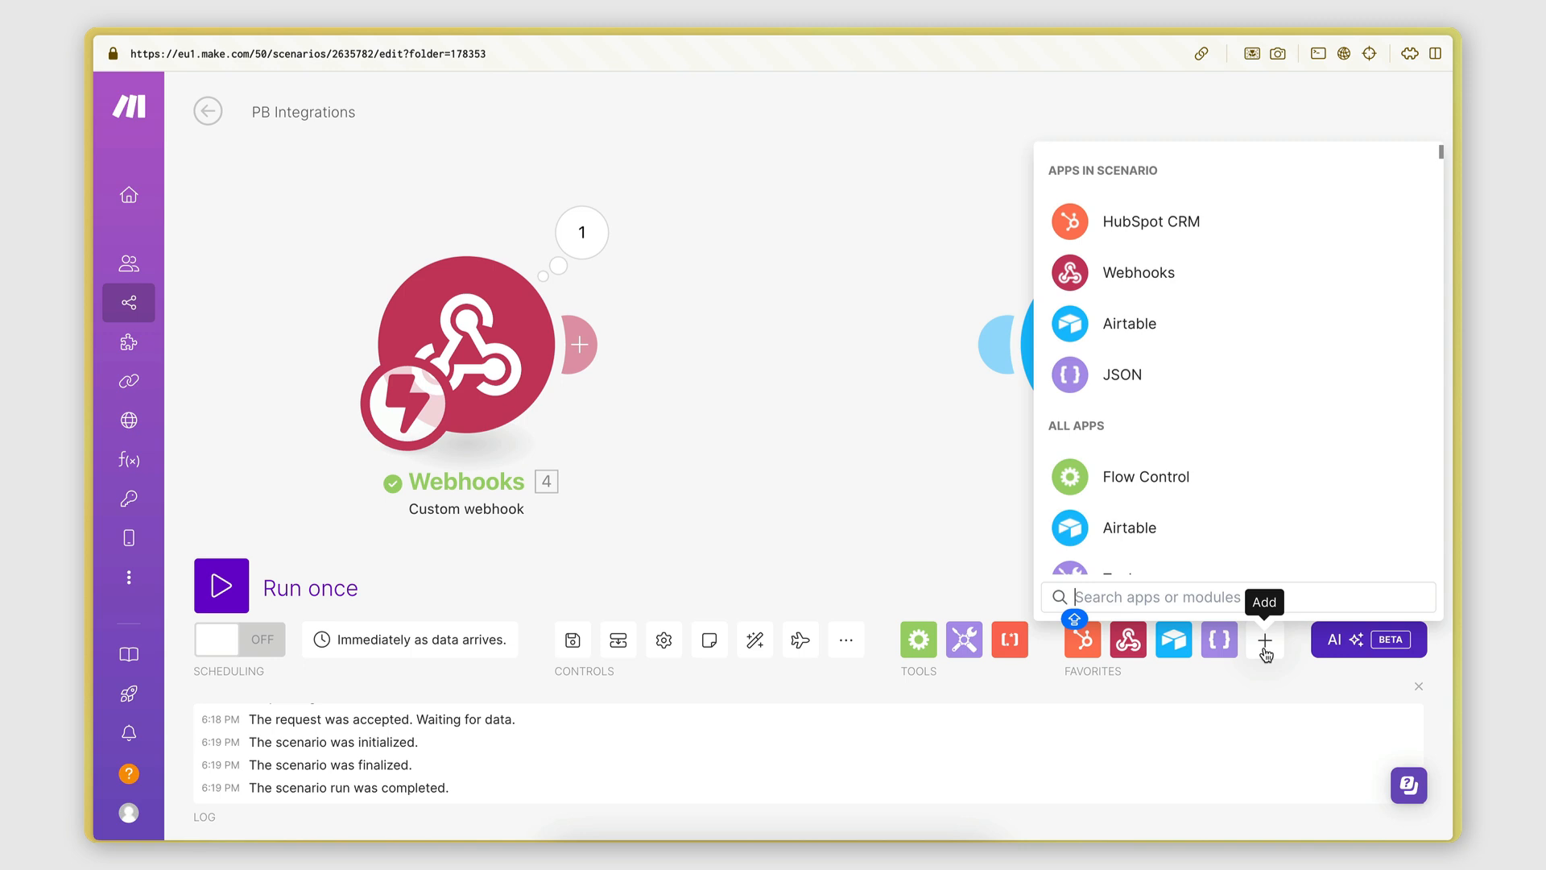
left_click(1265, 642)
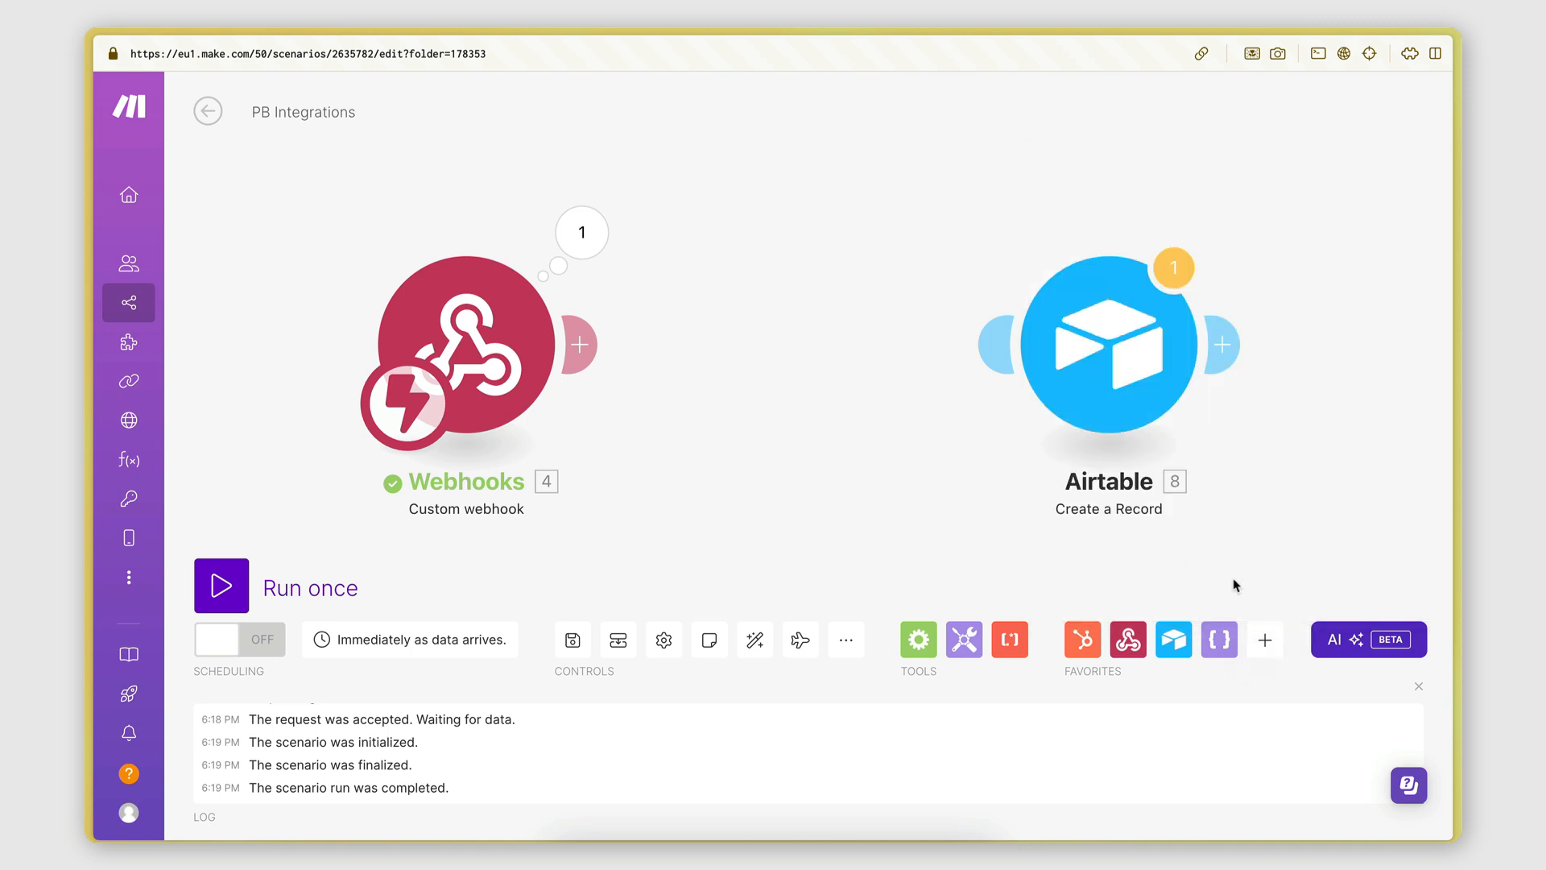
left_click(1265, 641)
left_click(663, 383)
left_click(579, 344)
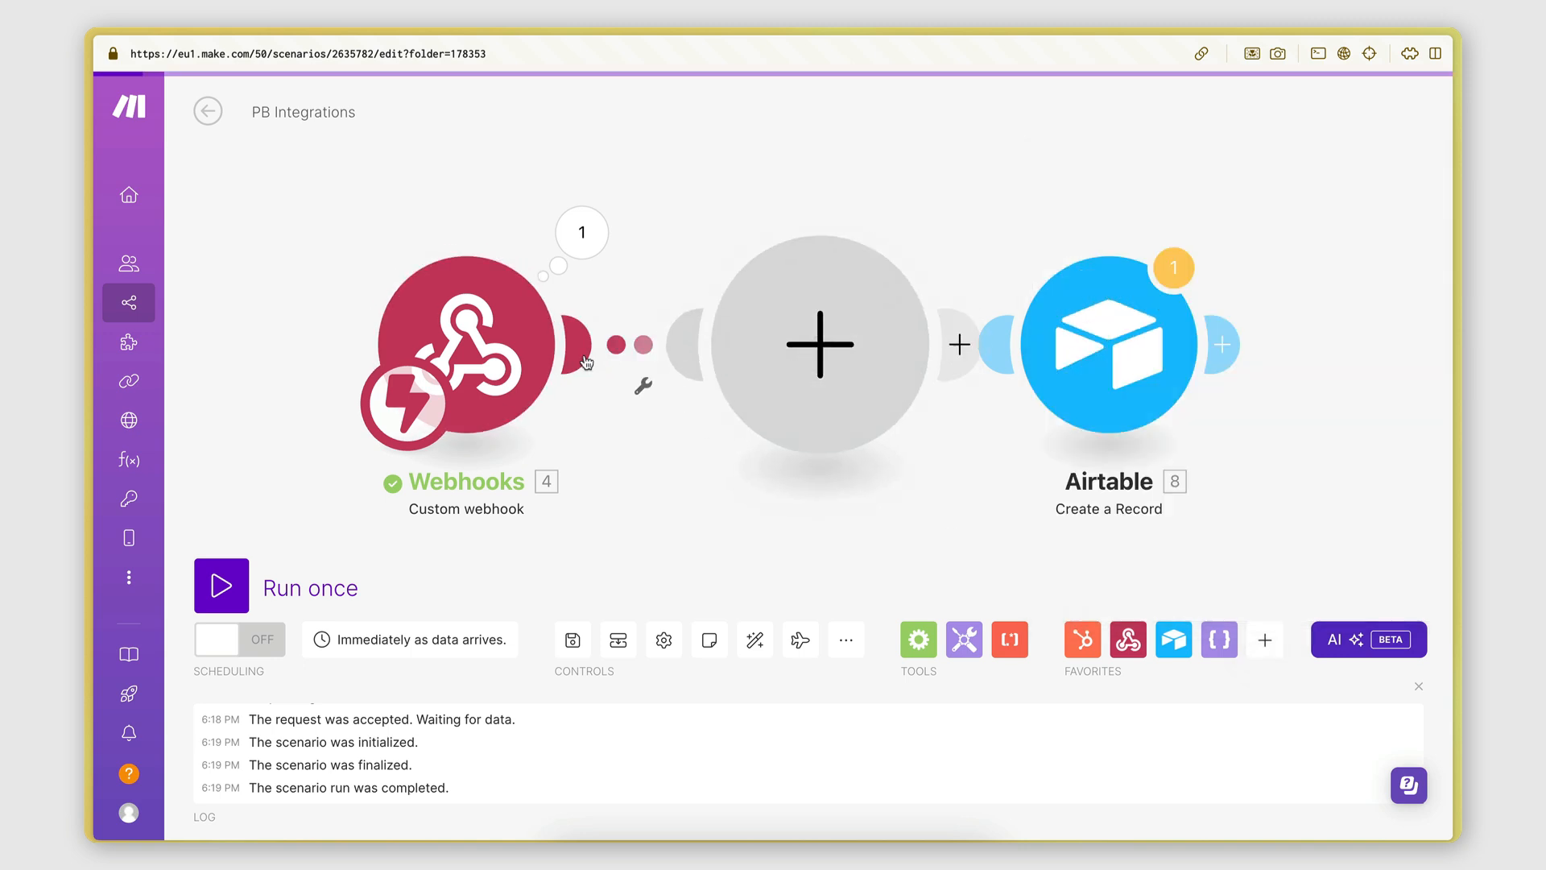
type("JSON")
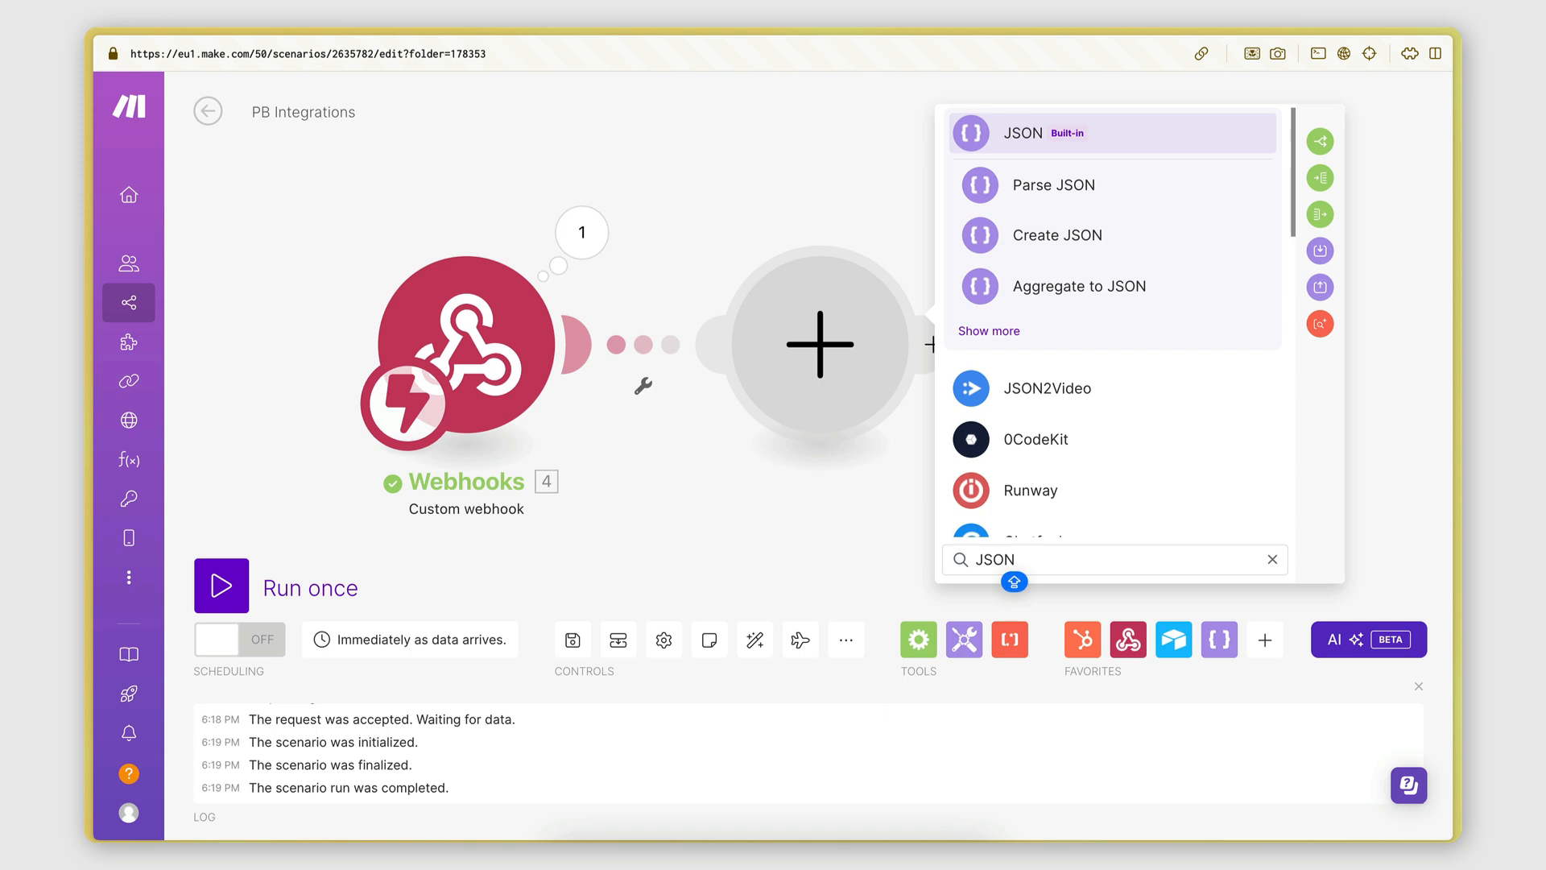
key("Return")
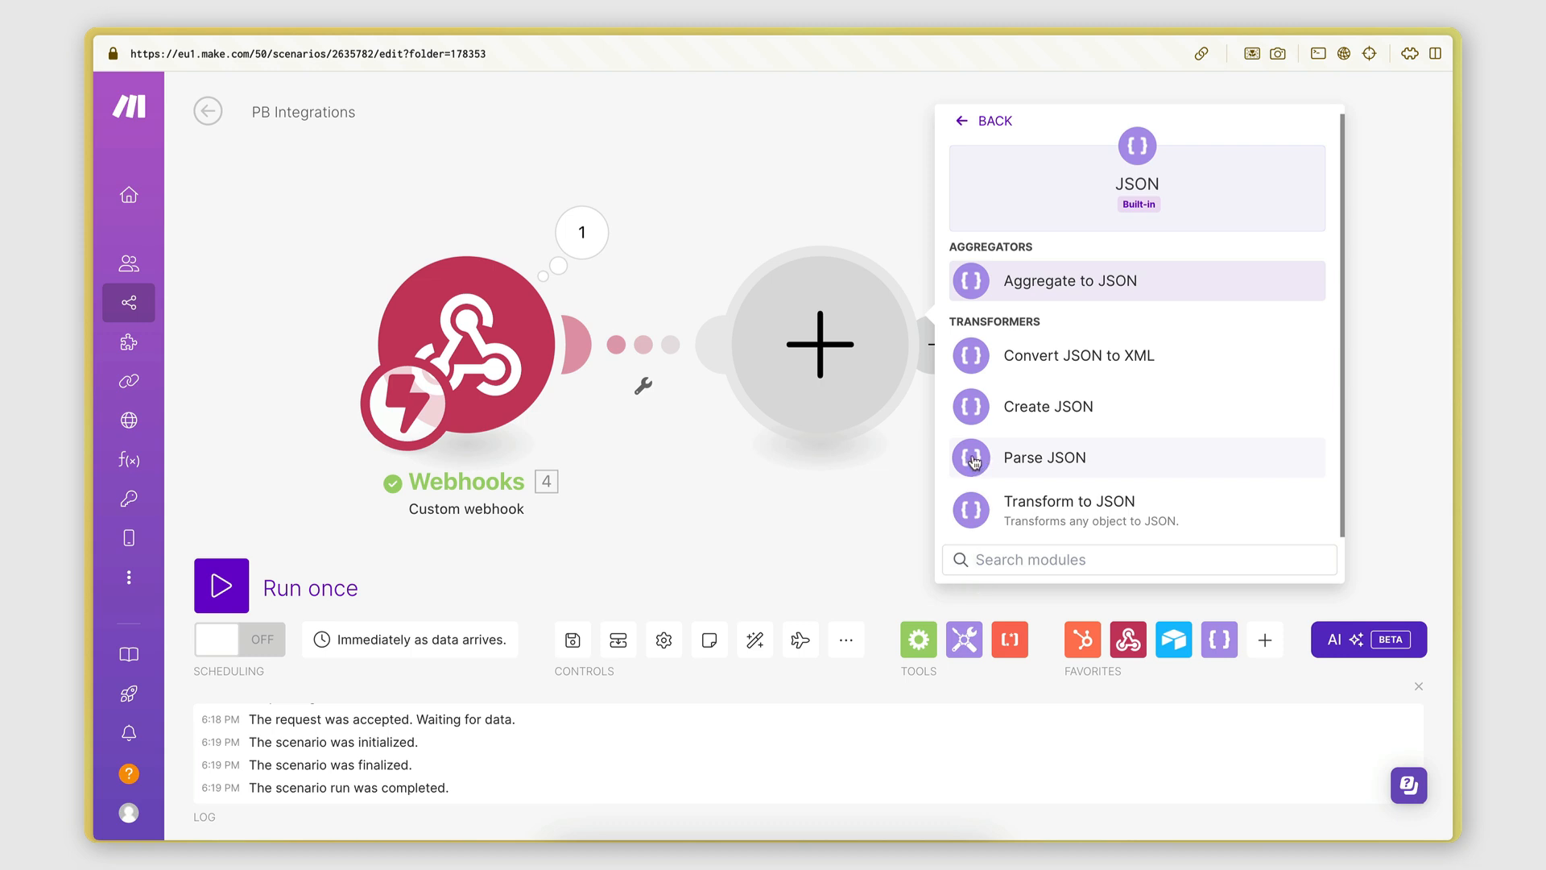
left_click(976, 465)
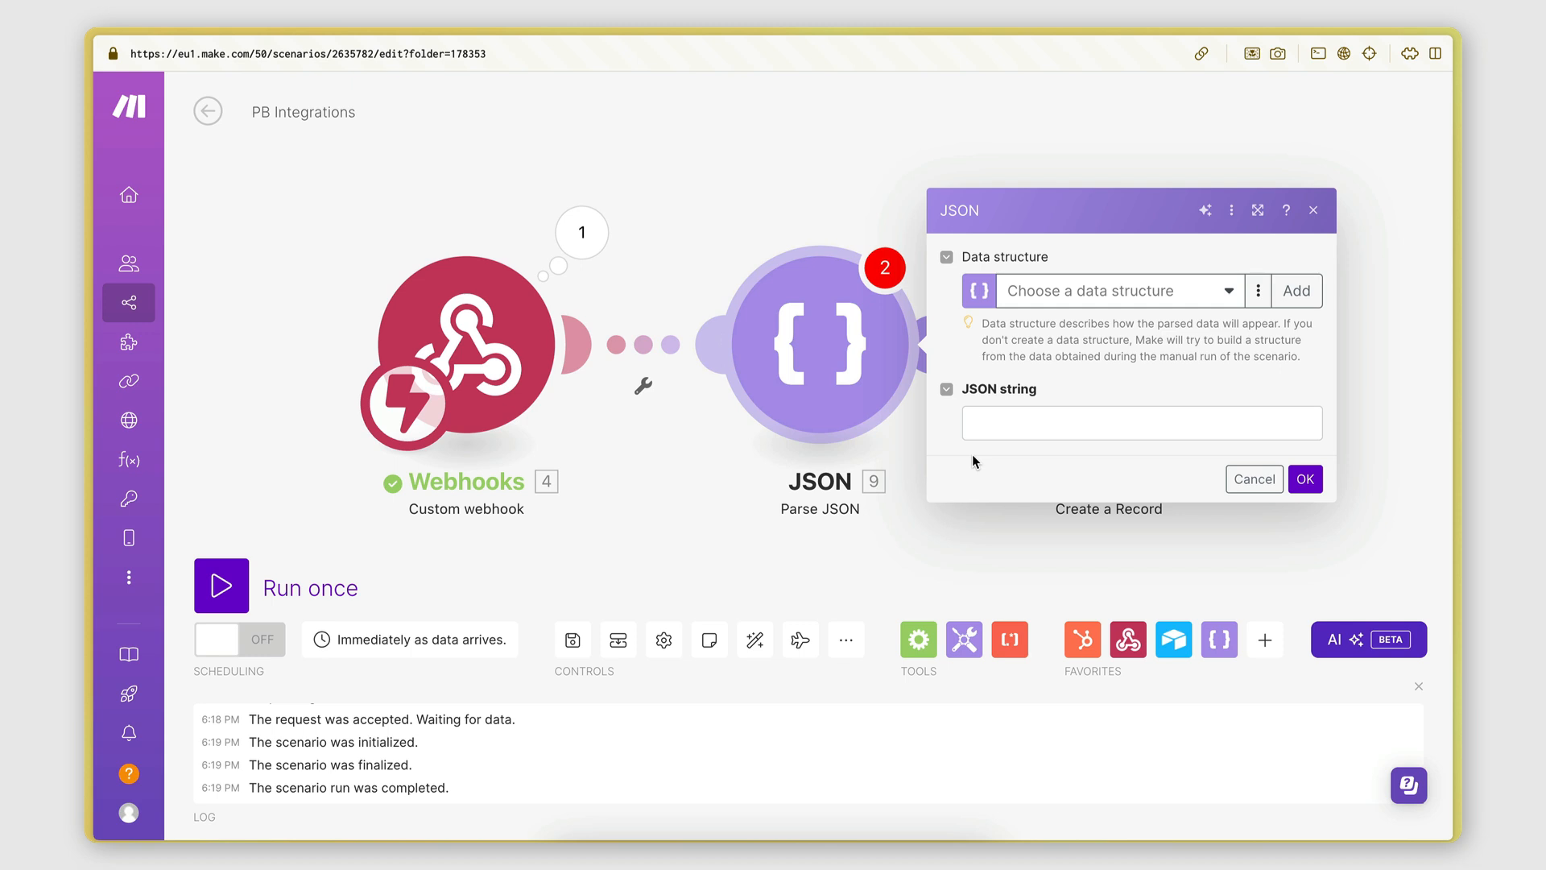
Map the webhook's 4. resultObject into the JSON string field and confirm with OK.
left_click(1004, 424)
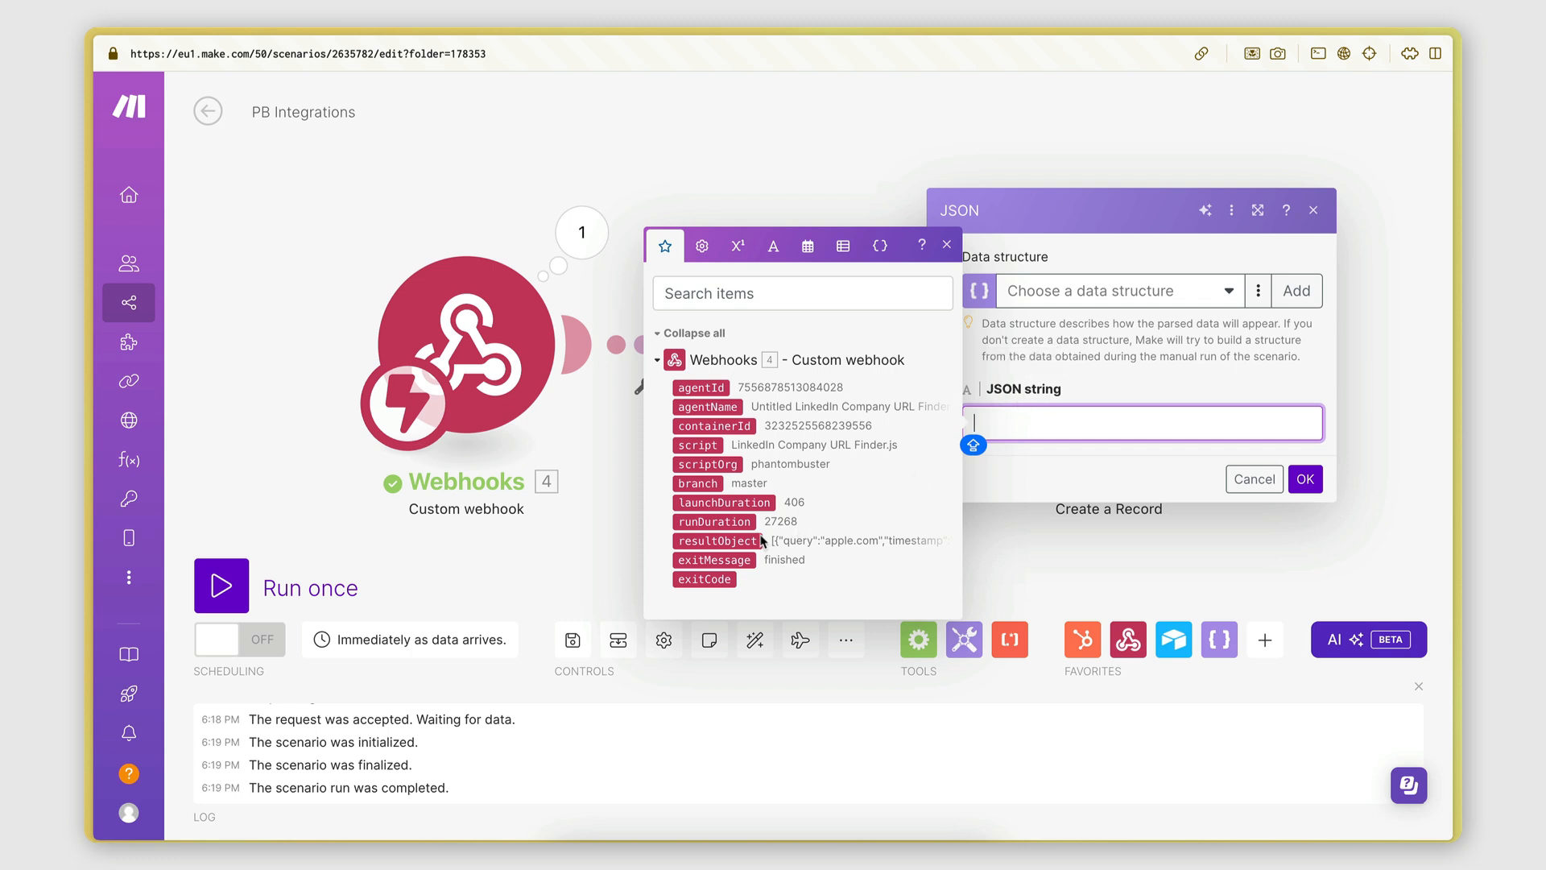
left_click_drag(705, 541, 1007, 388)
left_click(1008, 413)
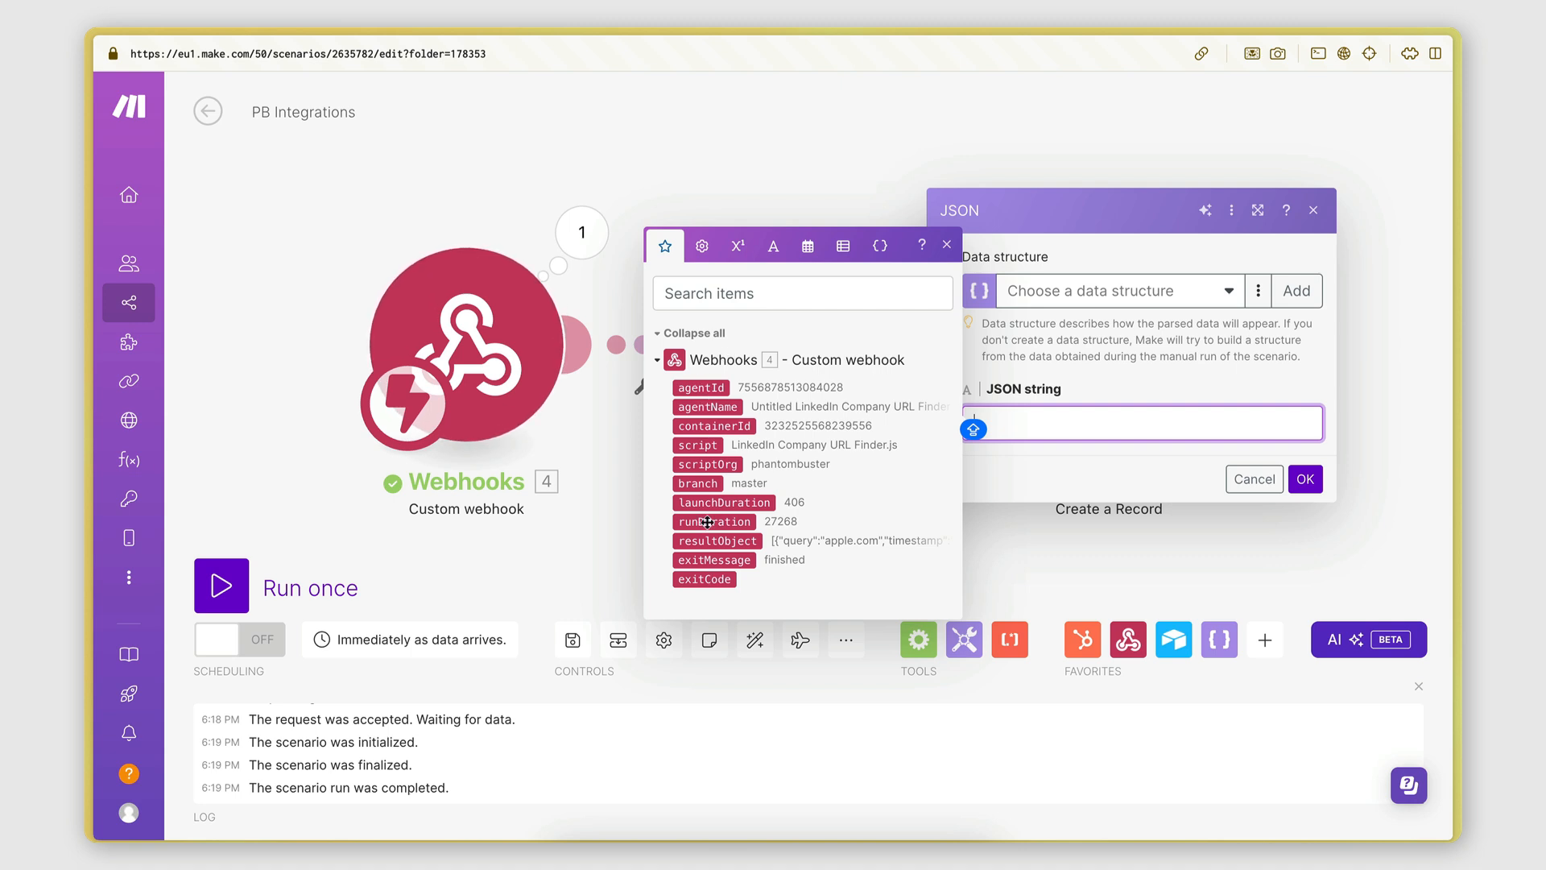
left_click_drag(698, 541, 1038, 425)
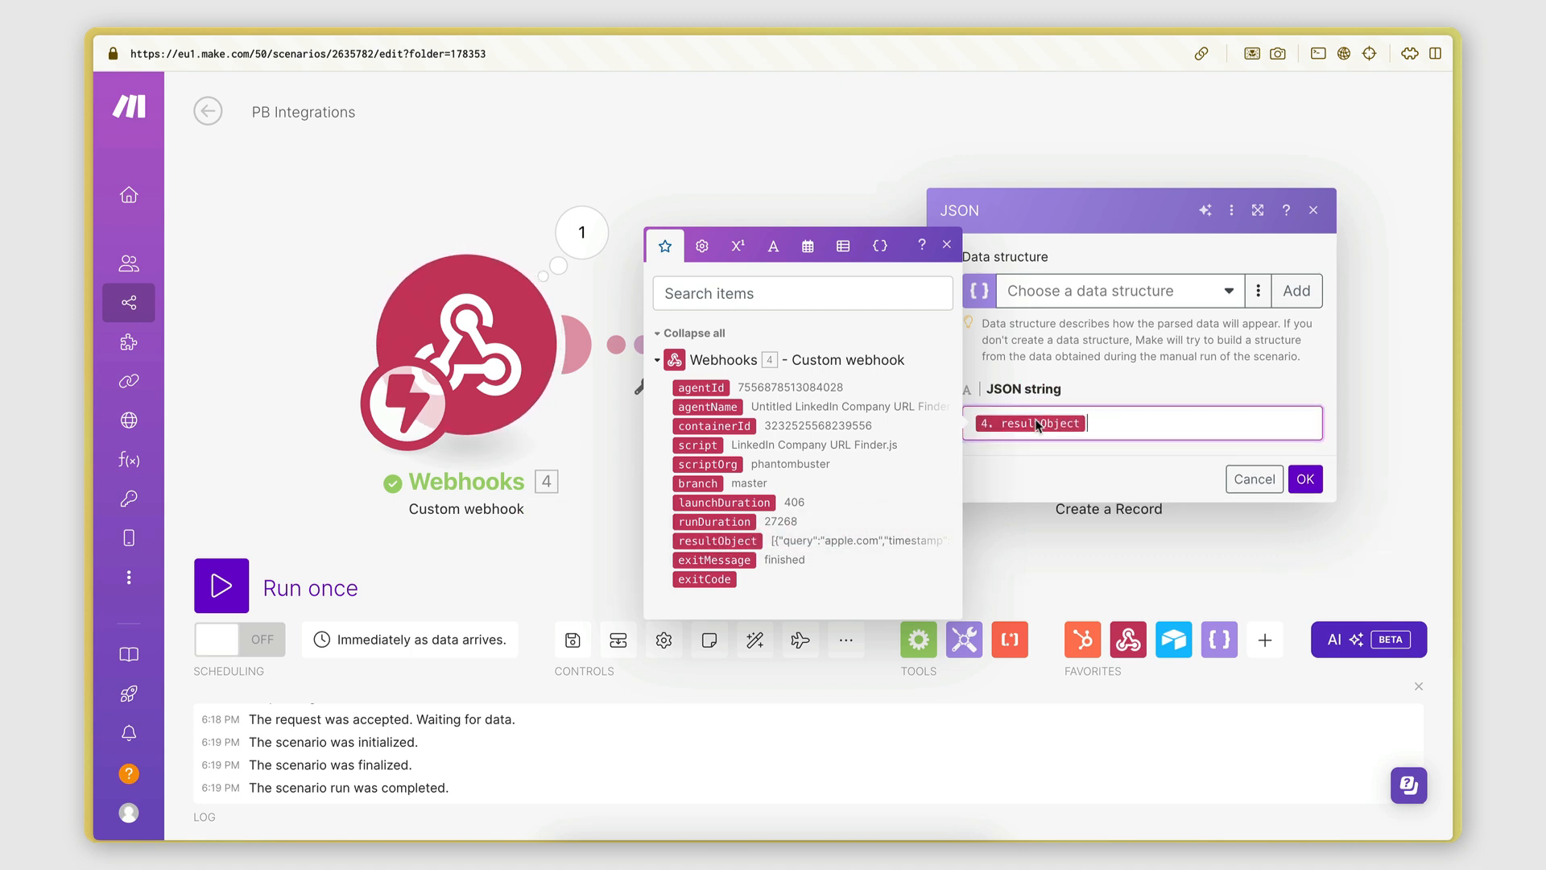
left_click(1070, 473)
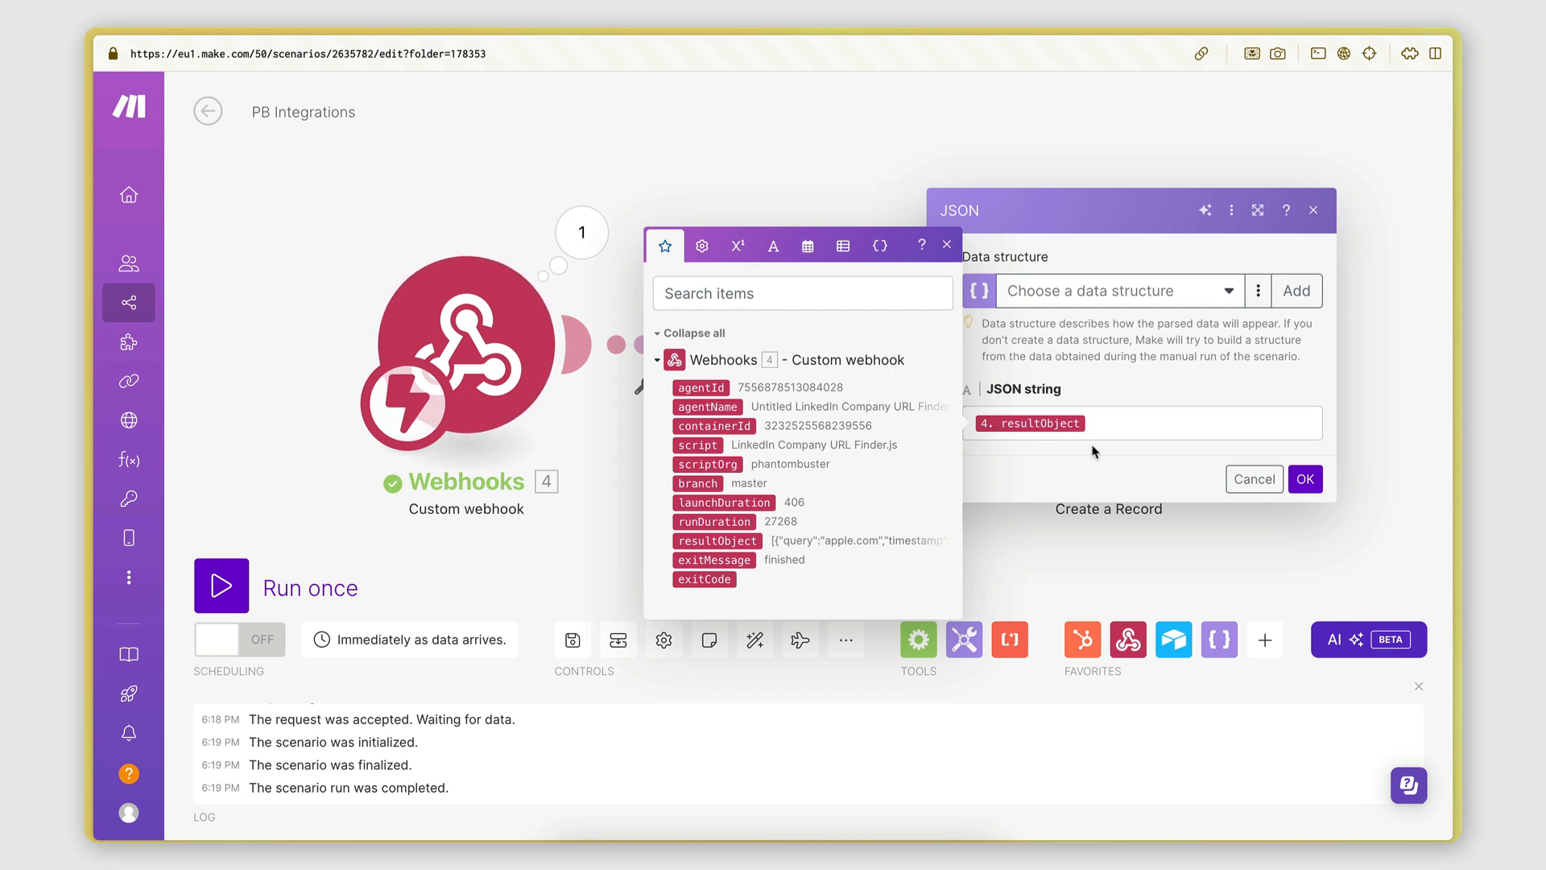
left_click(1304, 480)
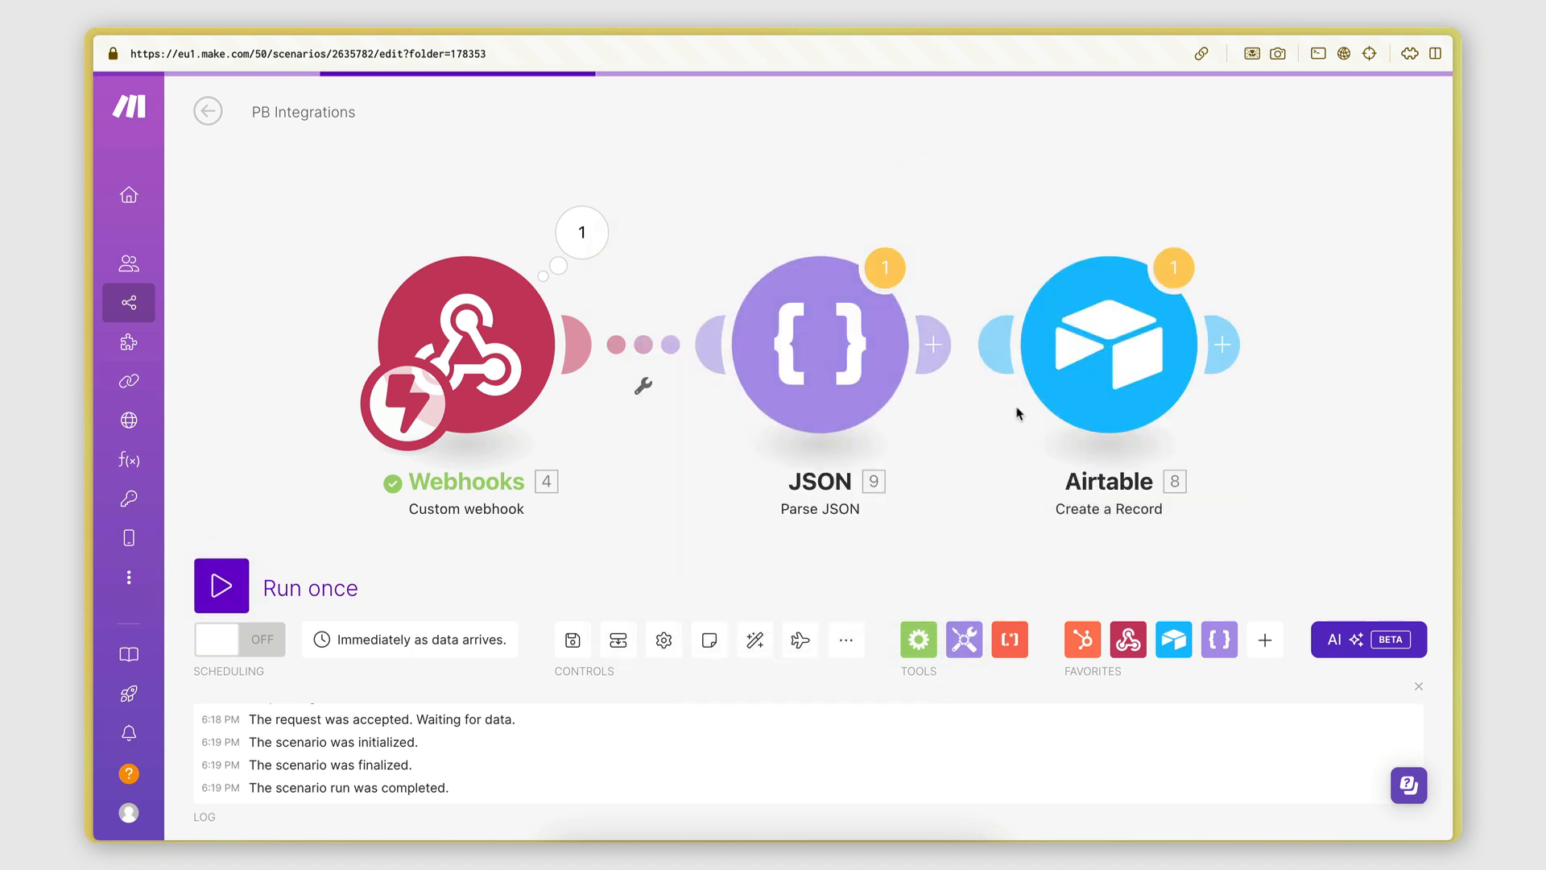
Unlink the Airtable module from the Parse JSON module.
left_click_drag(1093, 385, 1092, 350)
right_click(1025, 359)
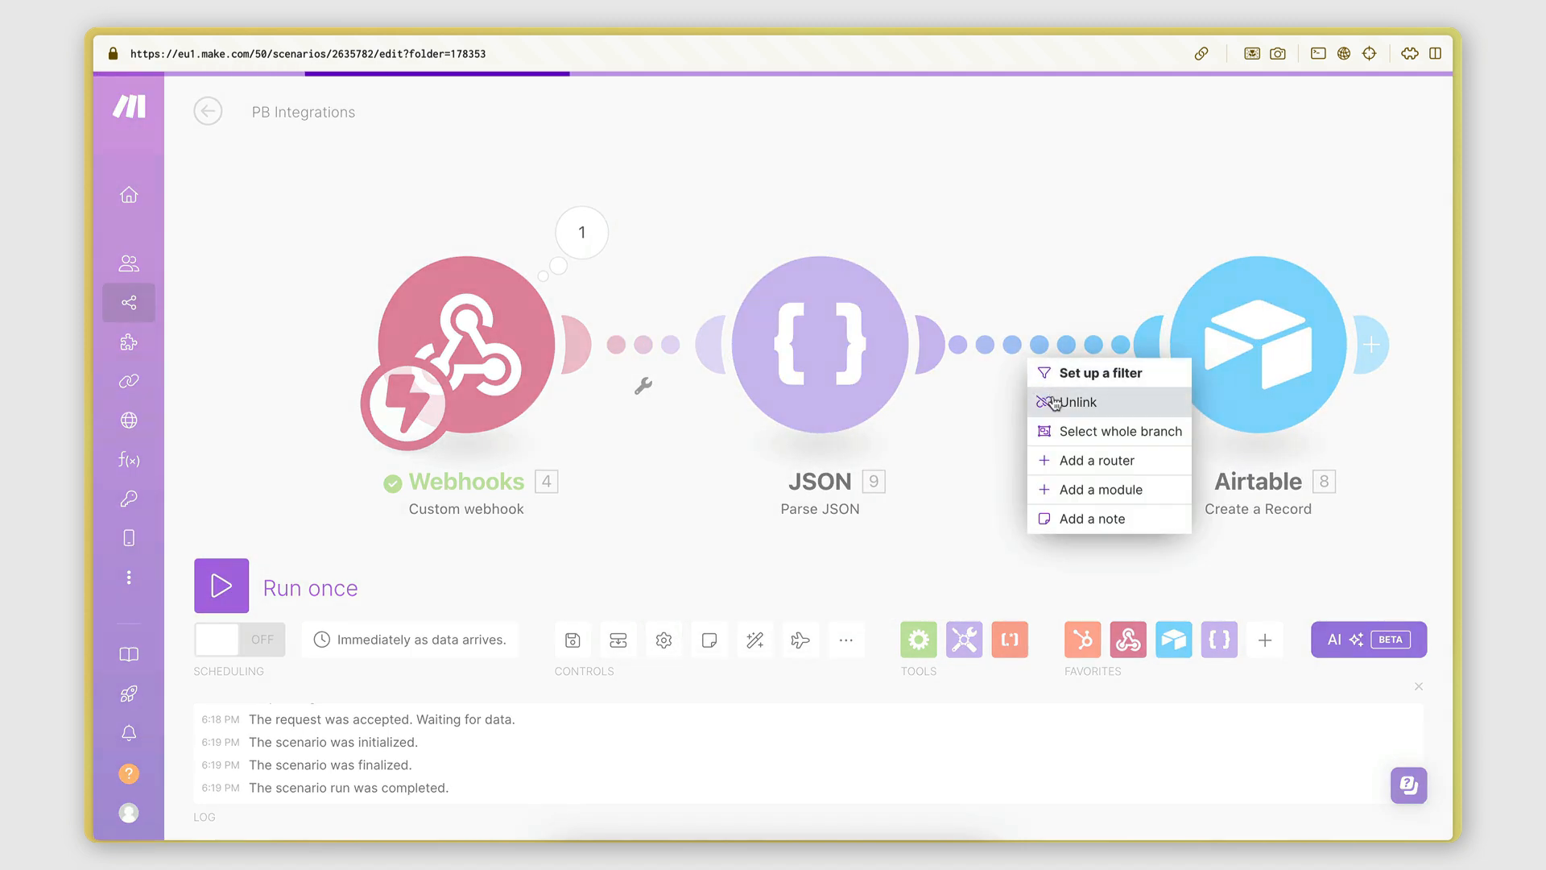
left_click(1047, 400)
Run the scenario once, choosing Run anyway at the last-module warning.
left_click(213, 612)
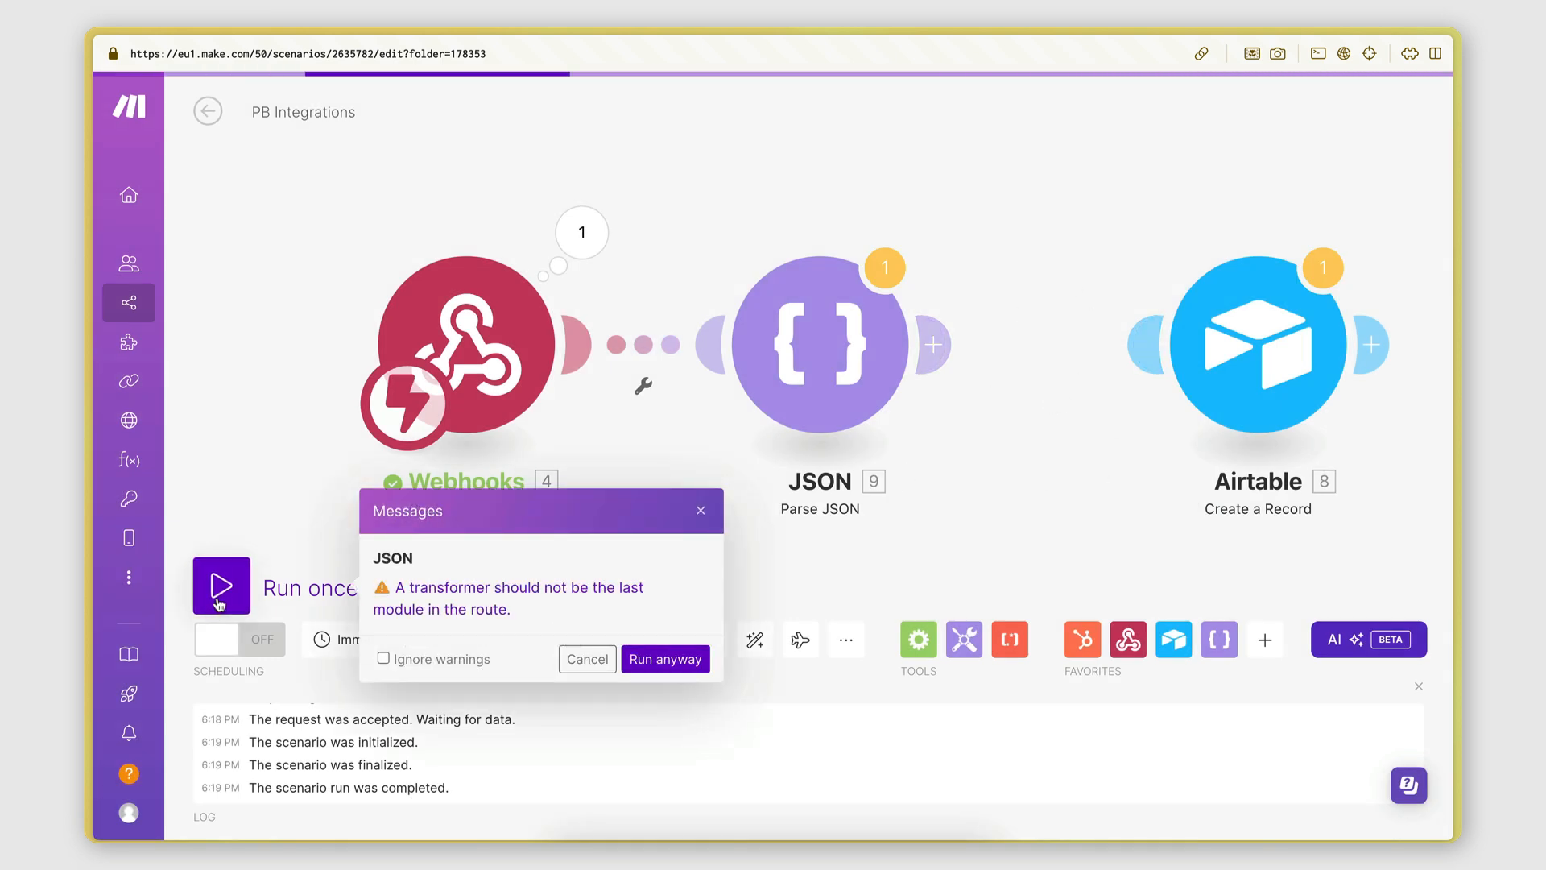
left_click(665, 656)
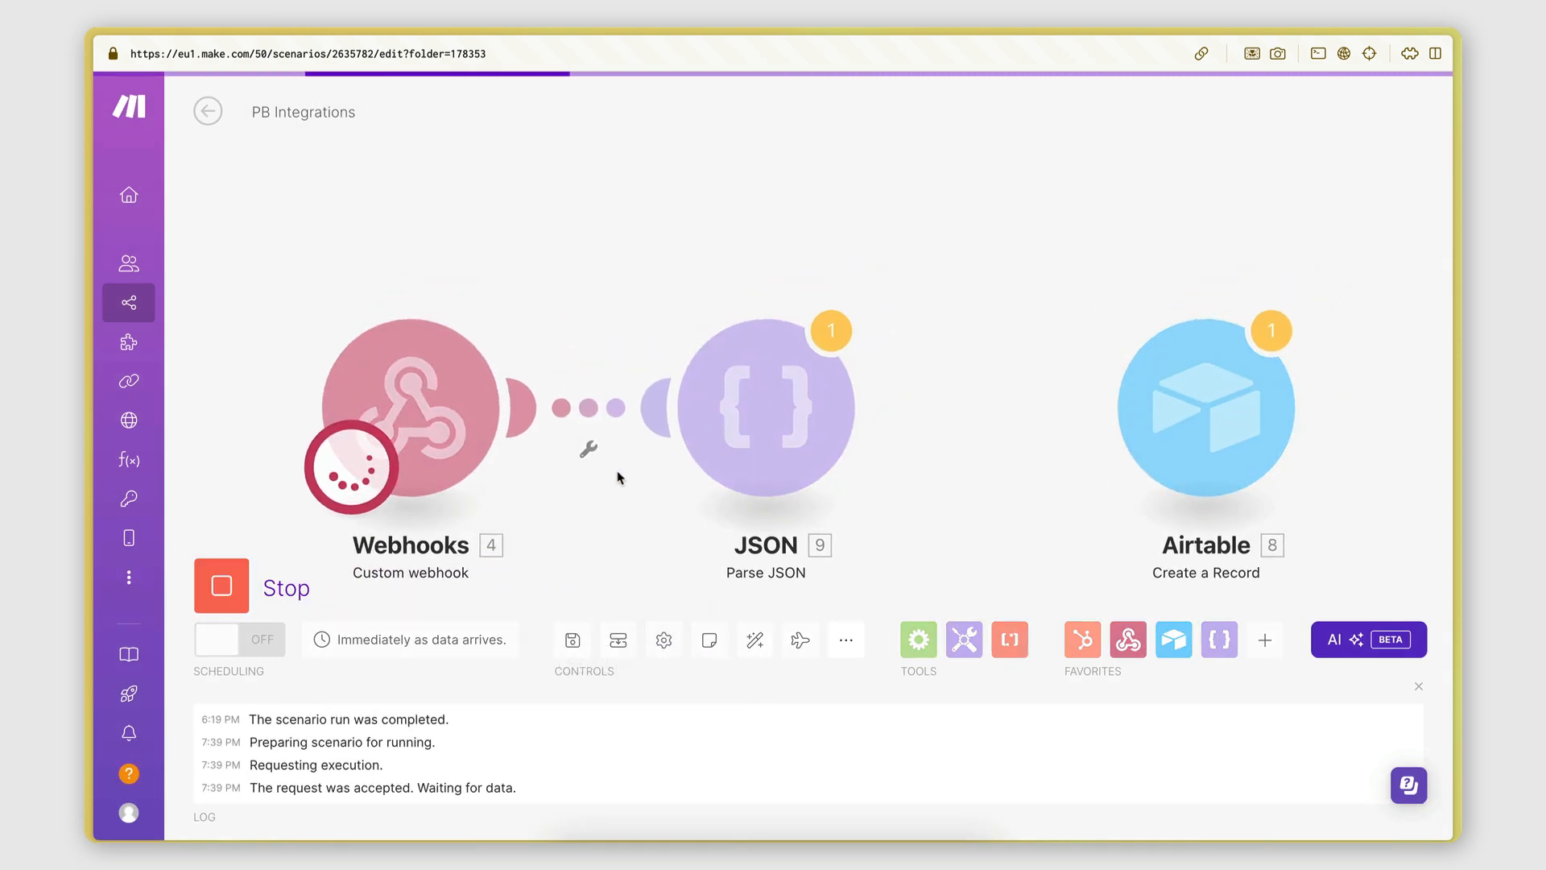
mouse_move(85, 362)
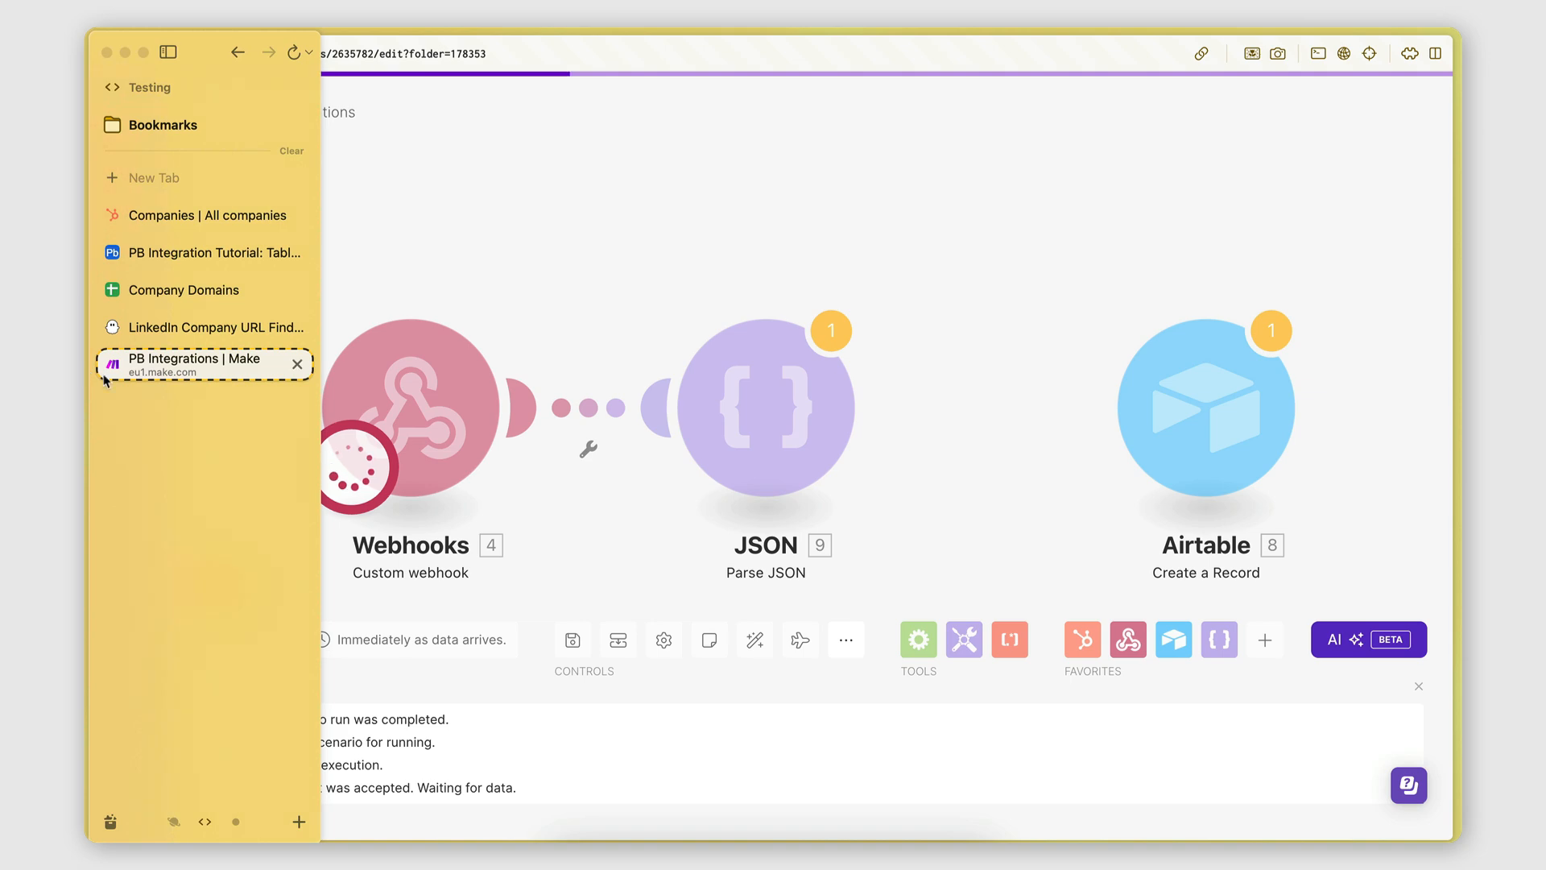
Launch the LinkedIn Company URL Finder phantom, then glance at the Make and Company Domains tabs.
left_click(170, 326)
scroll(1128, 181, "up", 1)
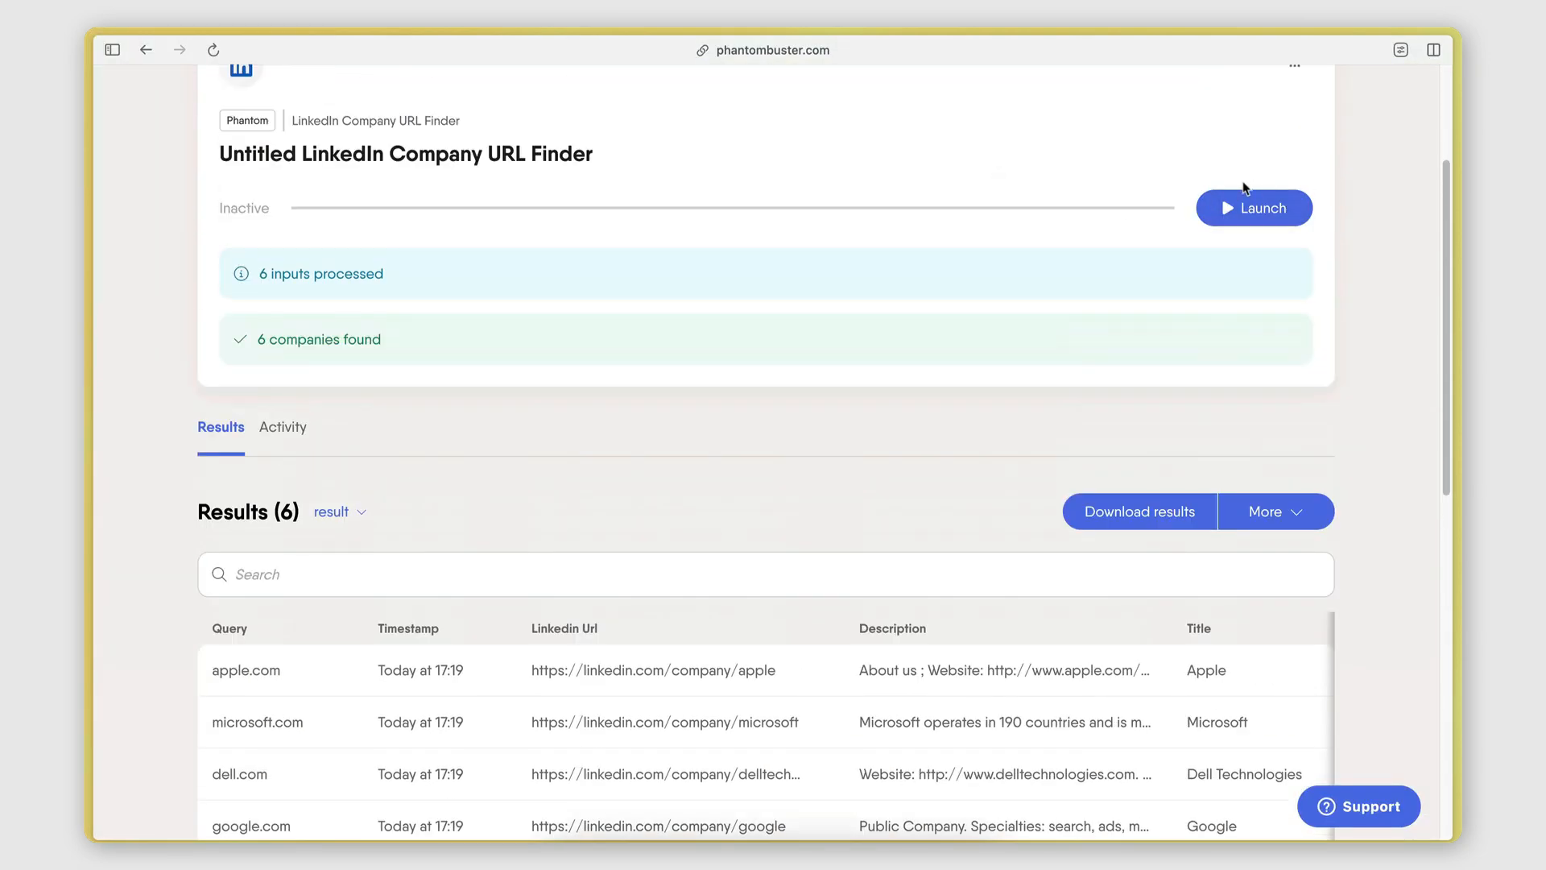
left_click(1240, 197)
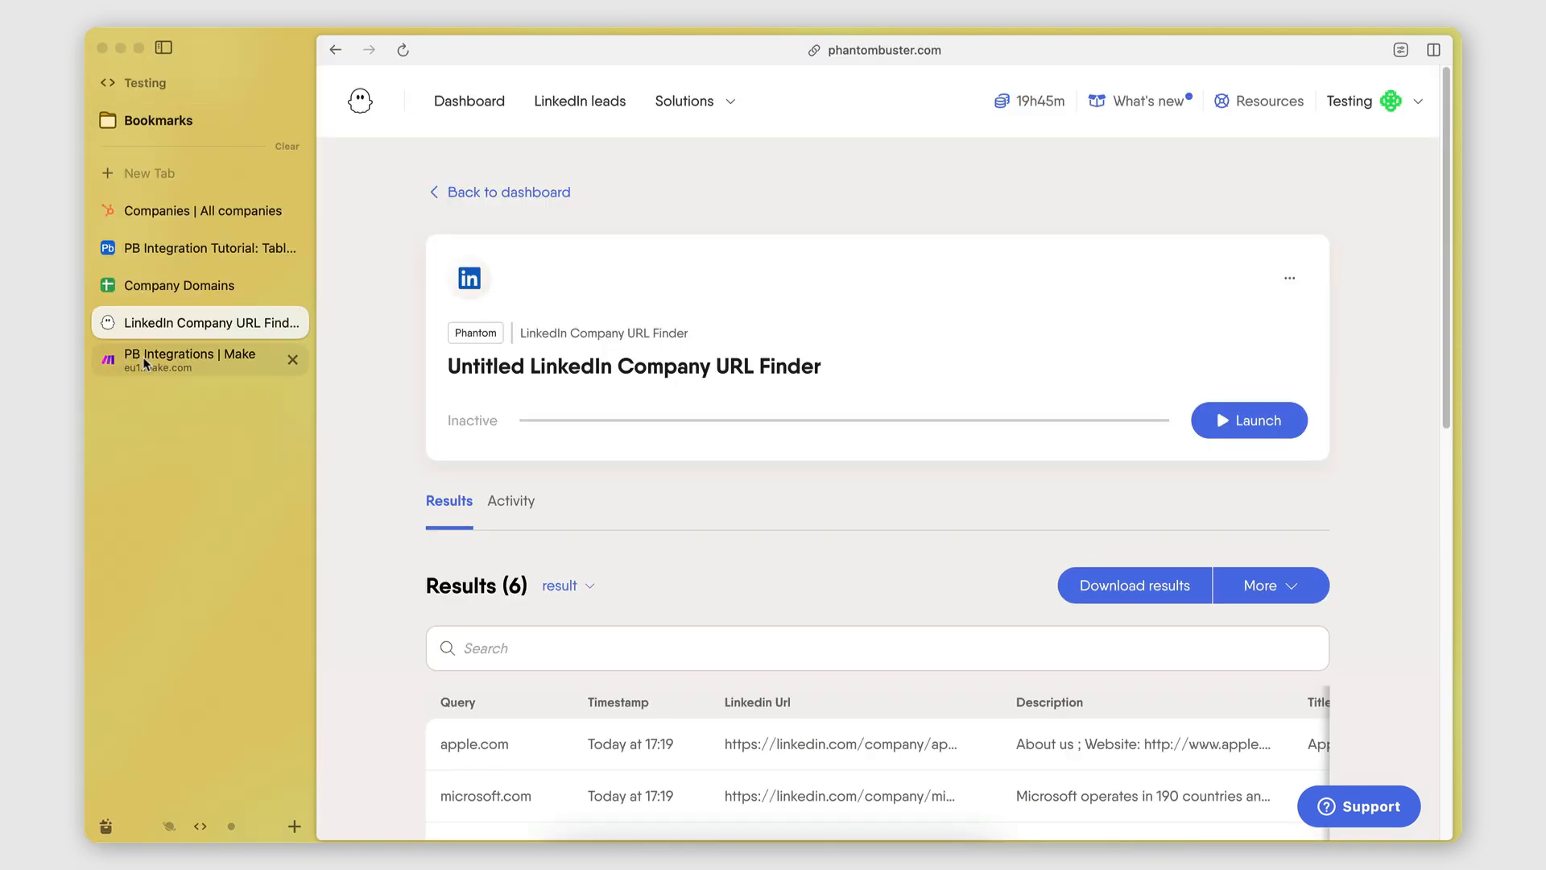
left_click(146, 363)
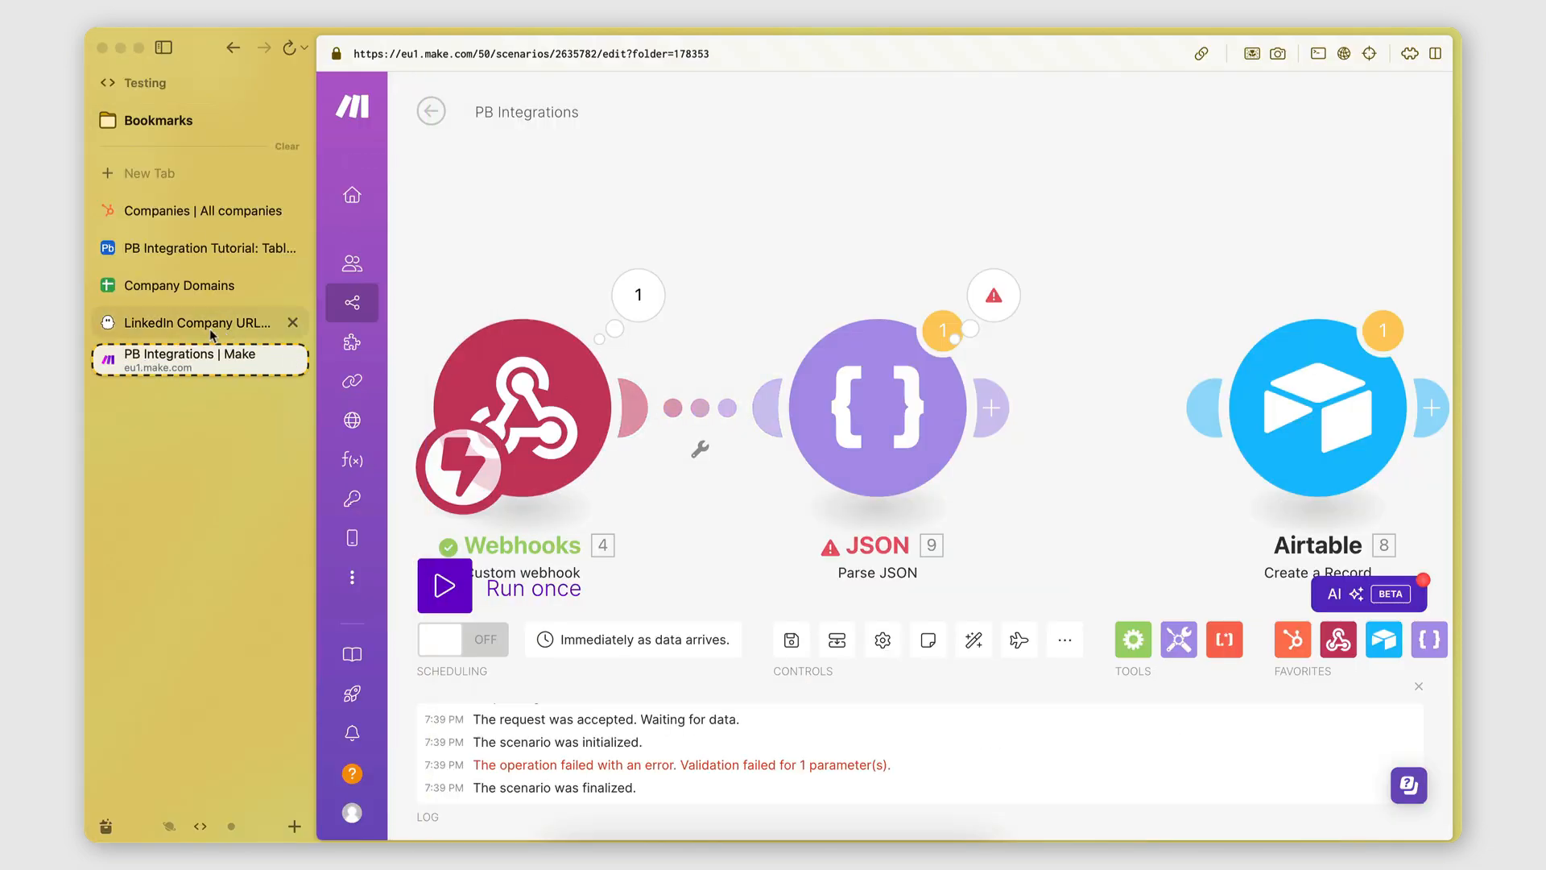
left_click(200, 286)
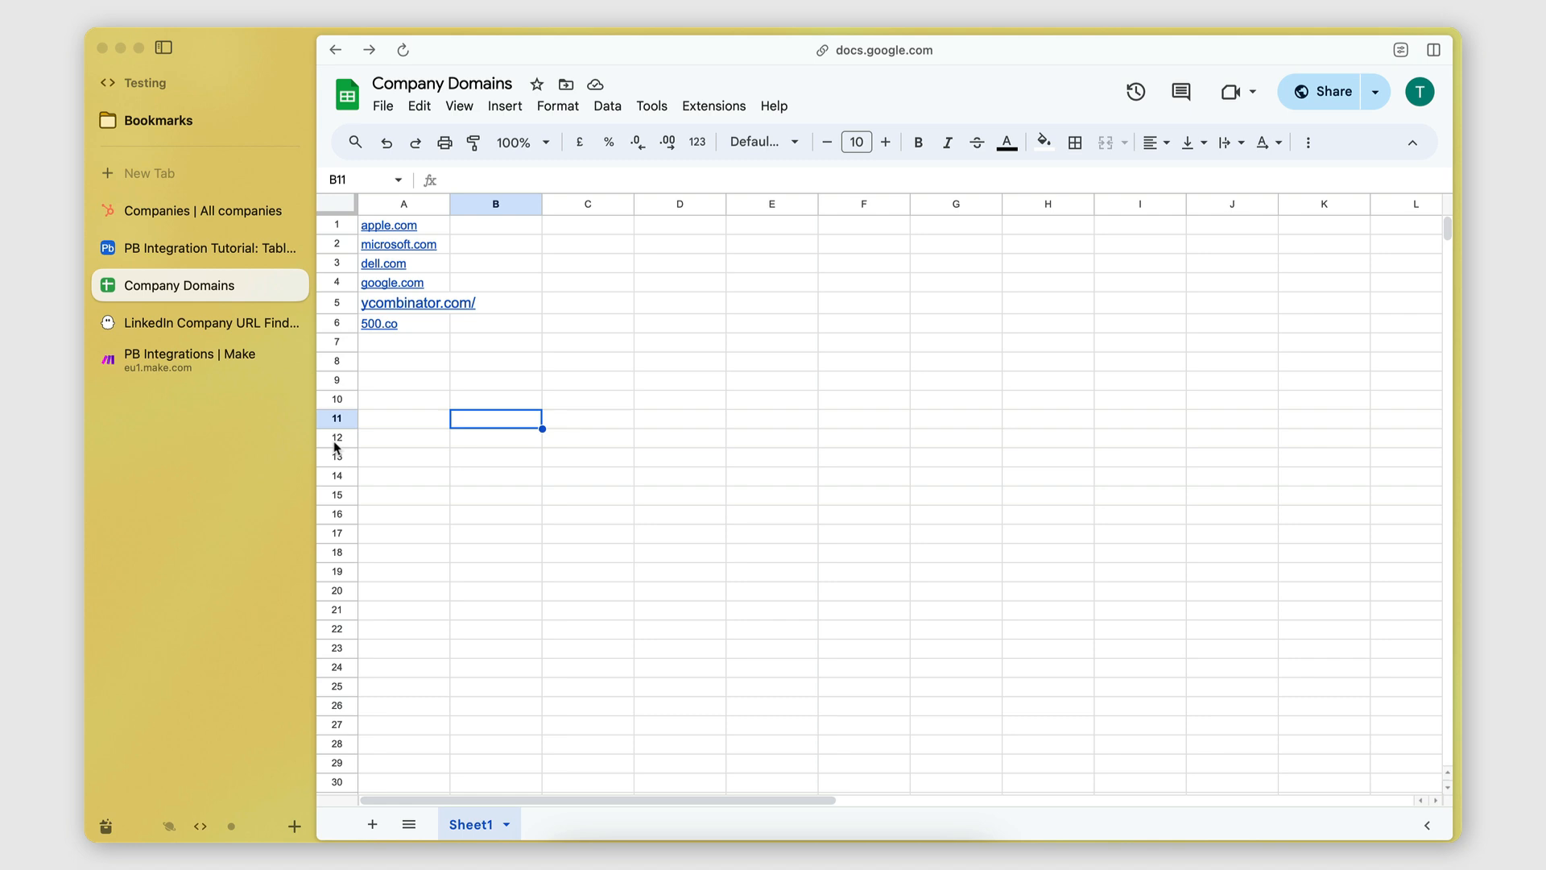
left_click(213, 322)
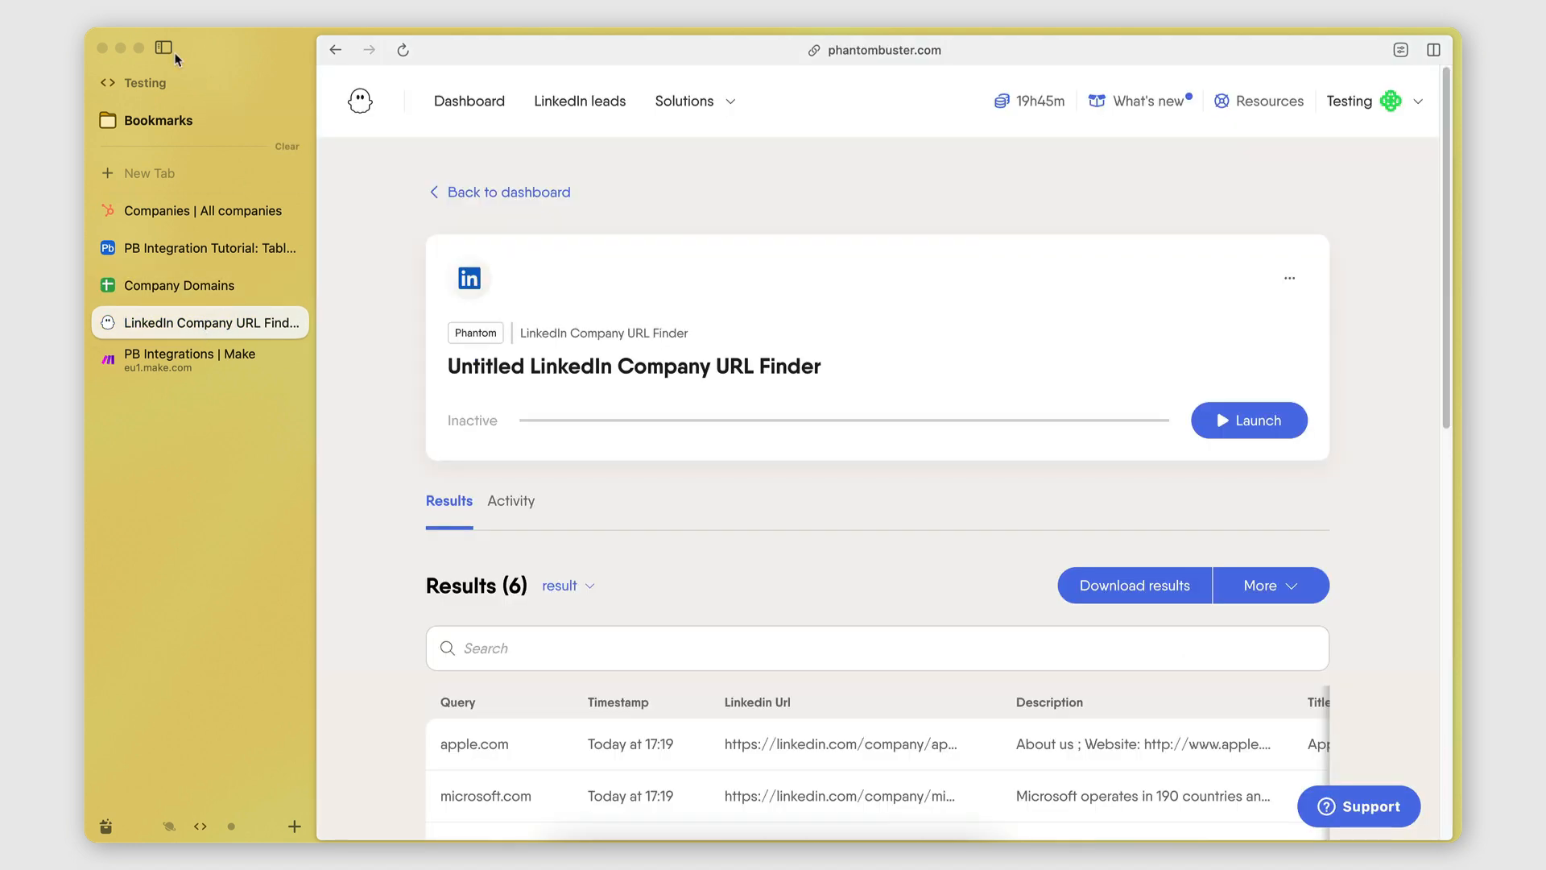
left_click(164, 47)
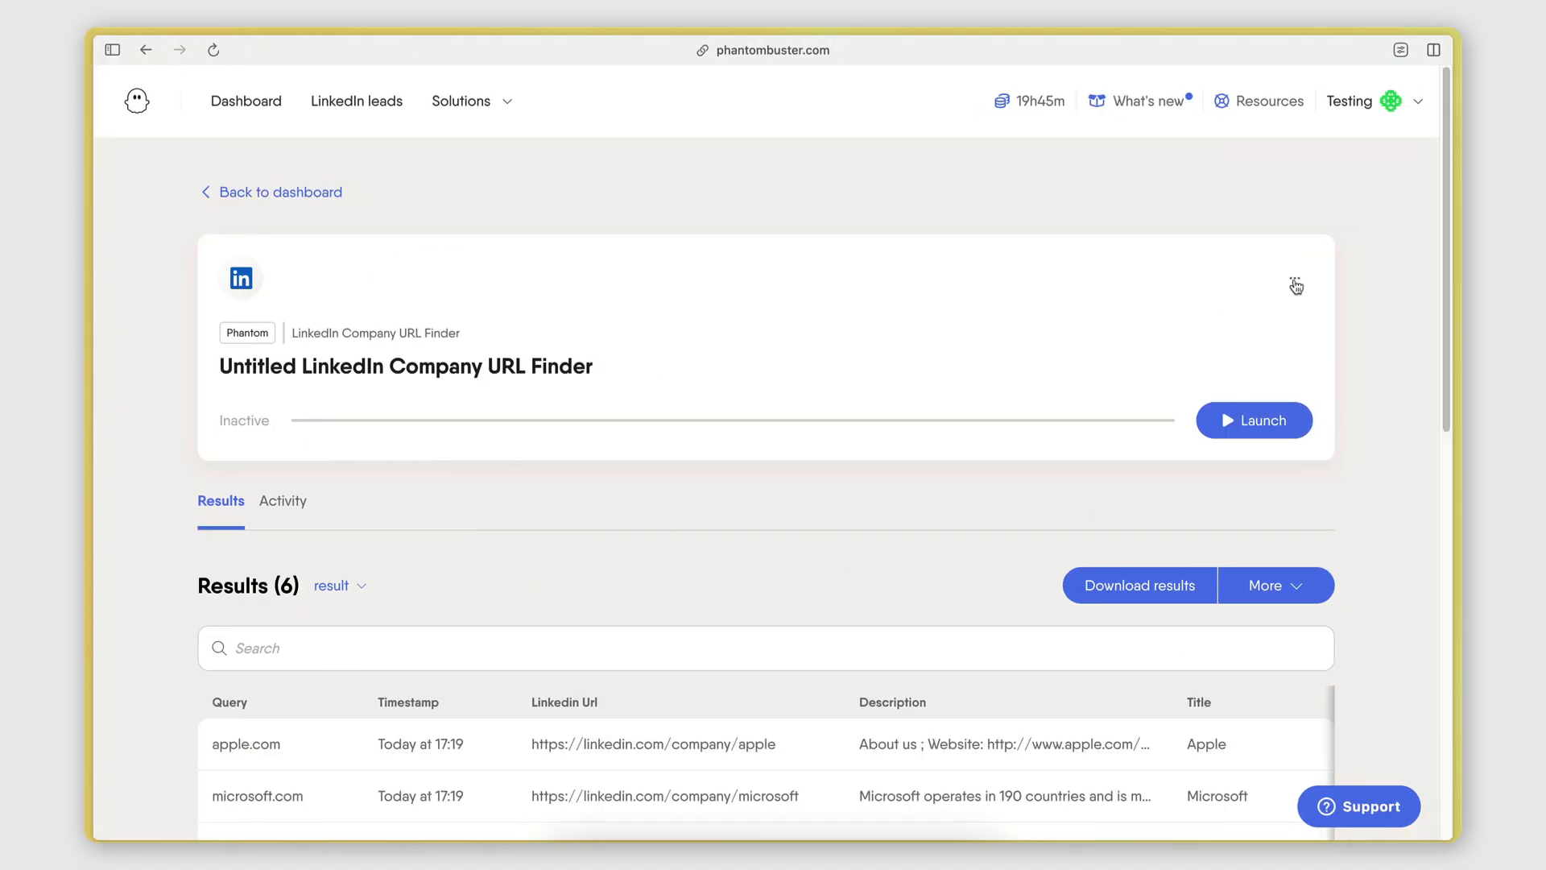
In the phantom's Advanced settings, set File management to Delete previous files and save the setup.
left_click(1293, 287)
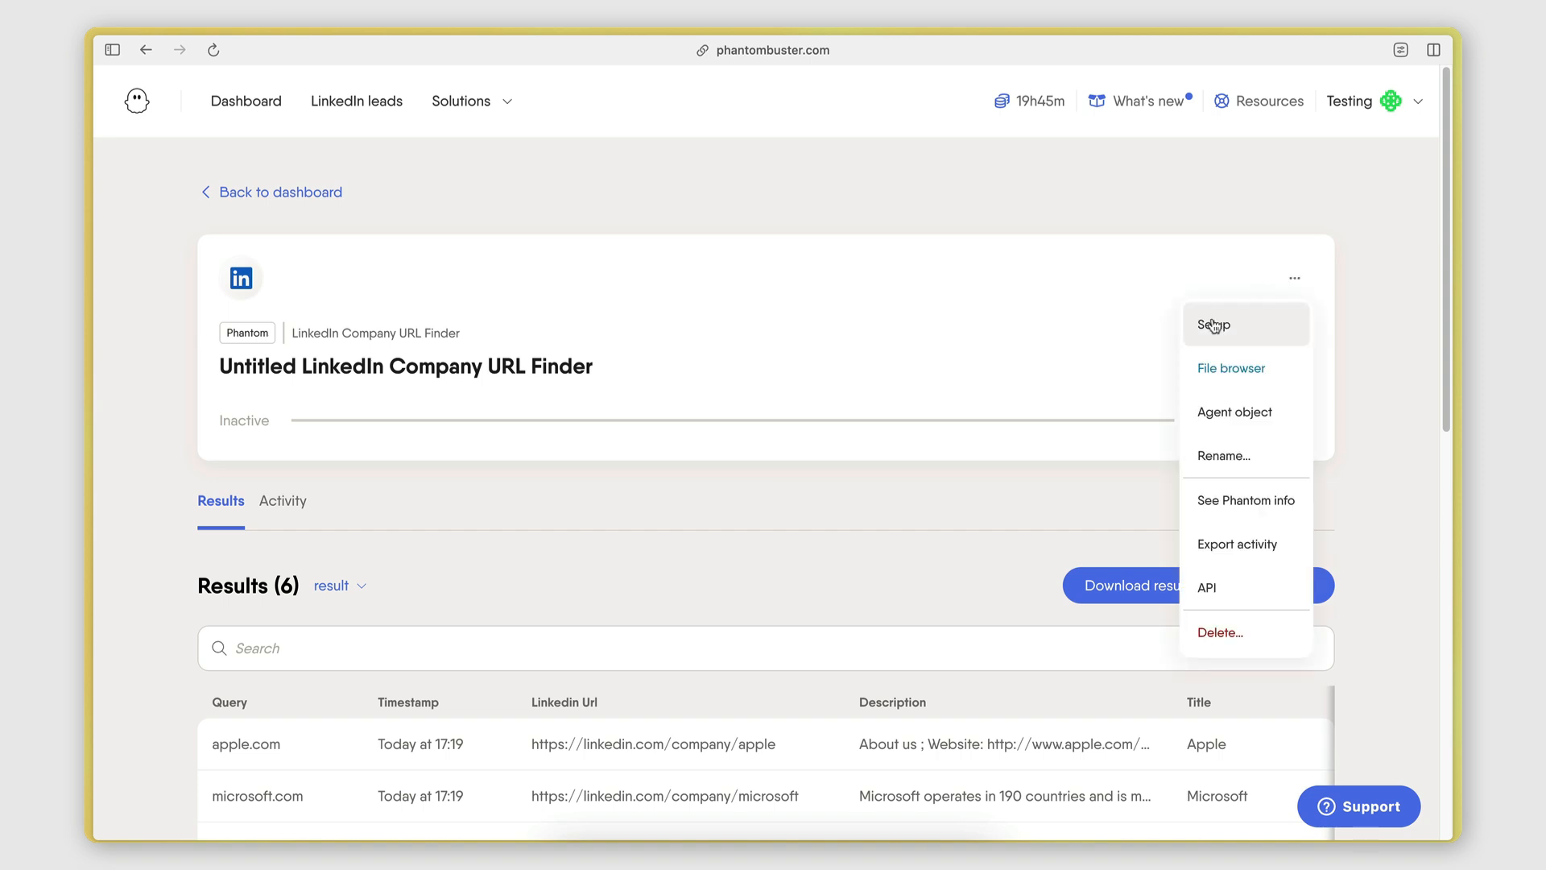
left_click(1213, 319)
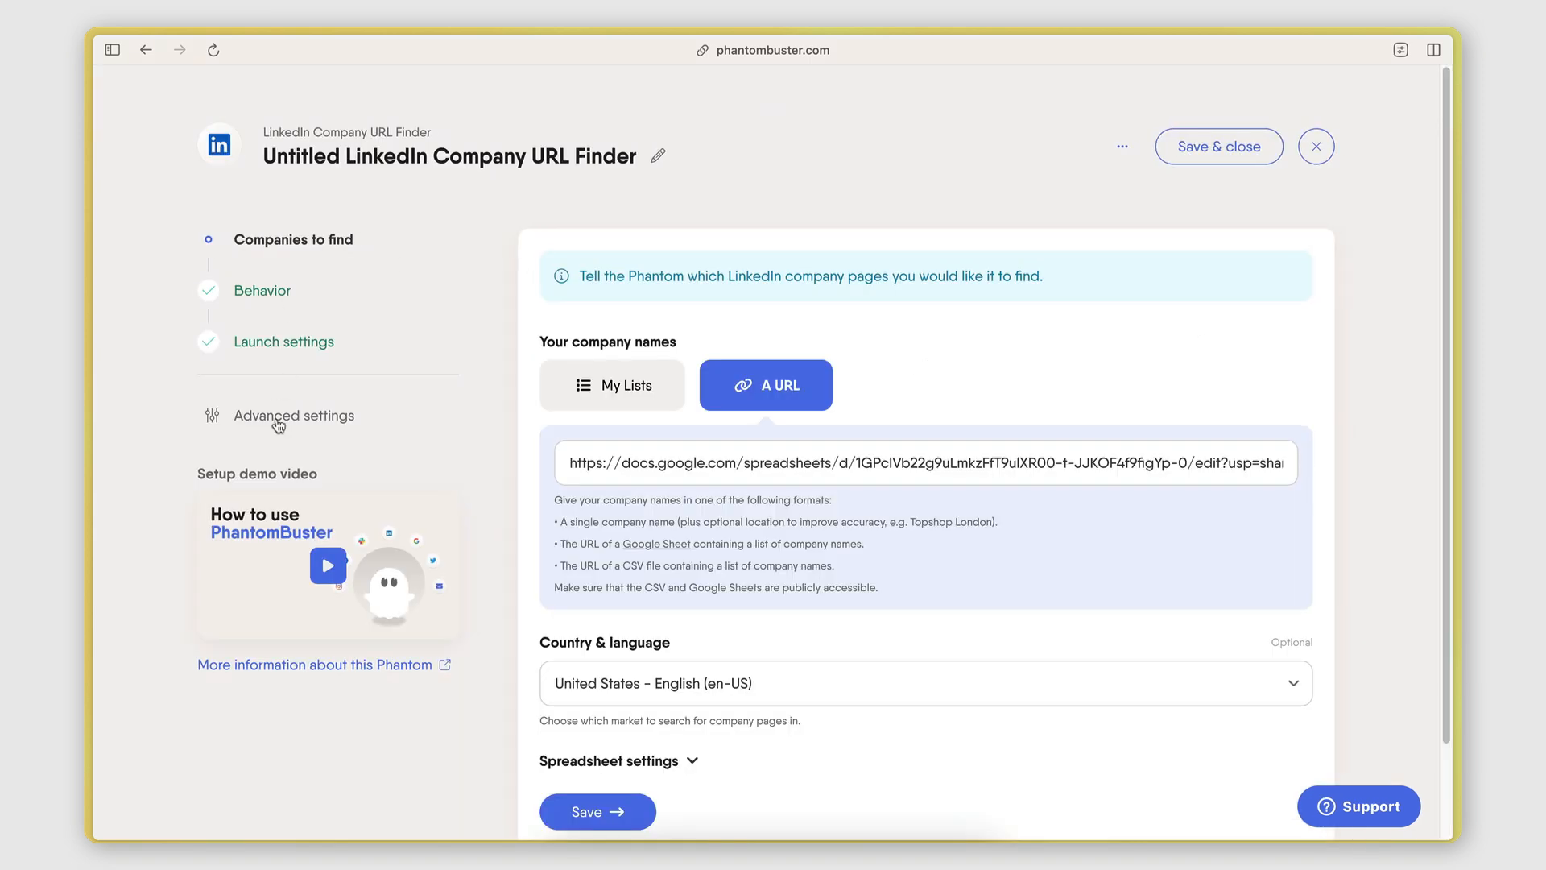
left_click(277, 421)
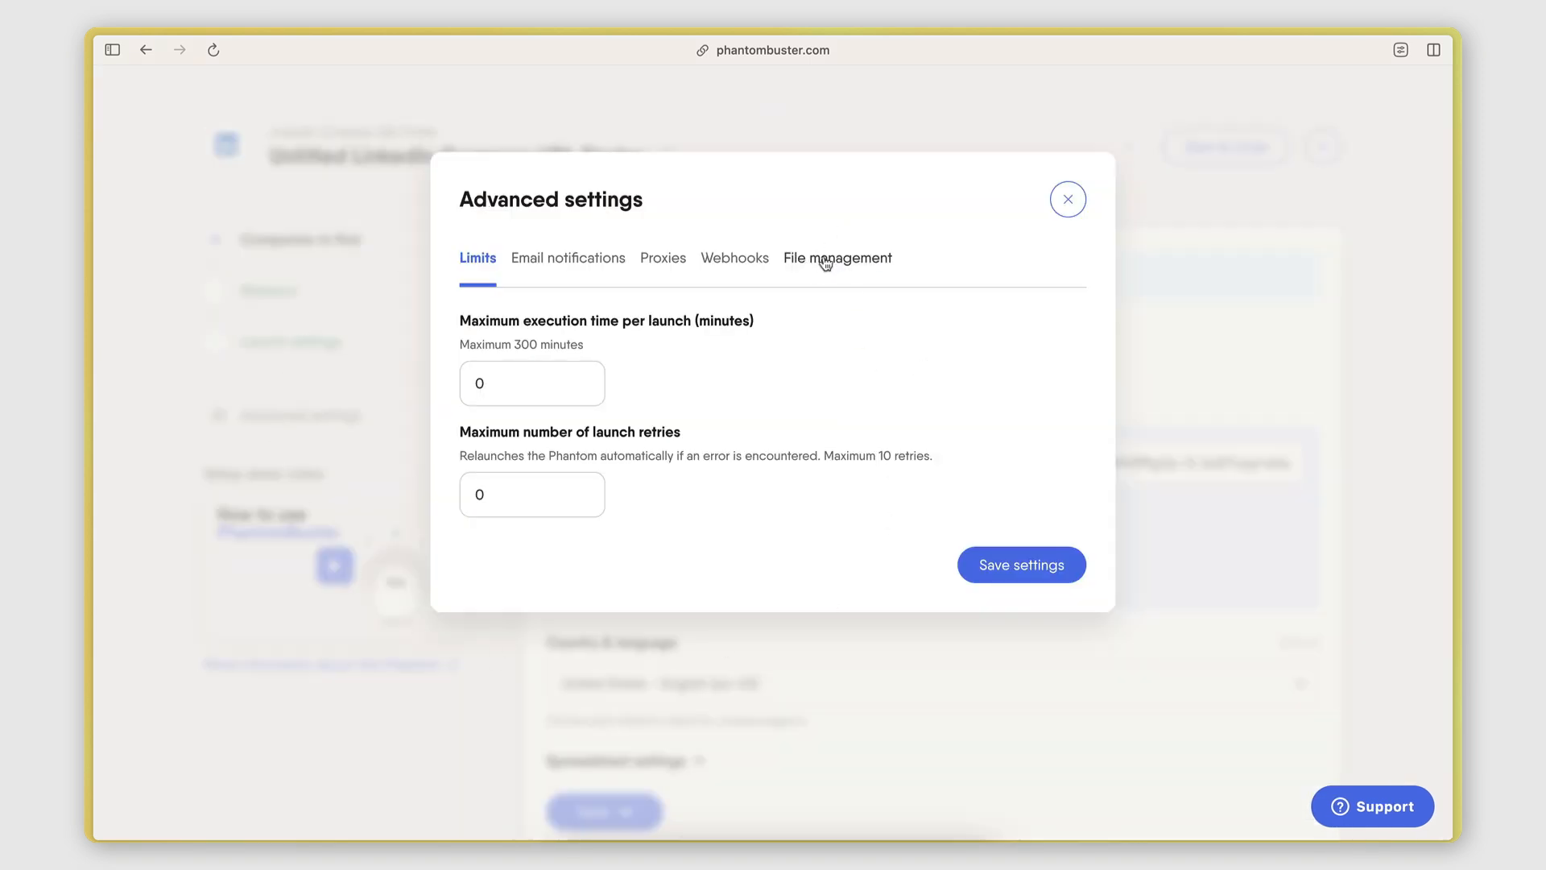
left_click(831, 259)
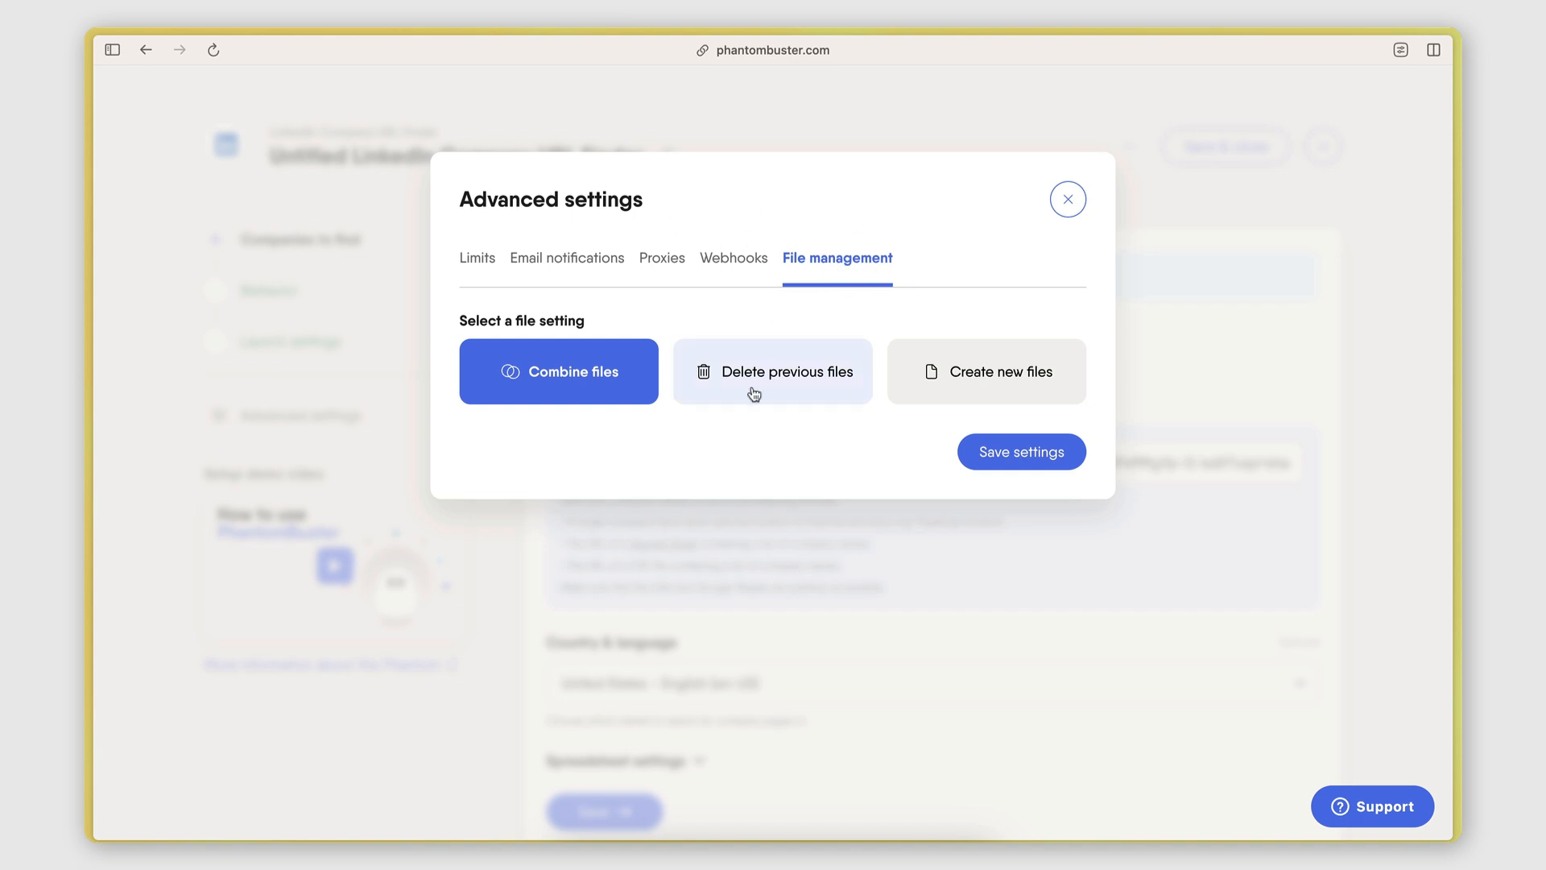
left_click(802, 375)
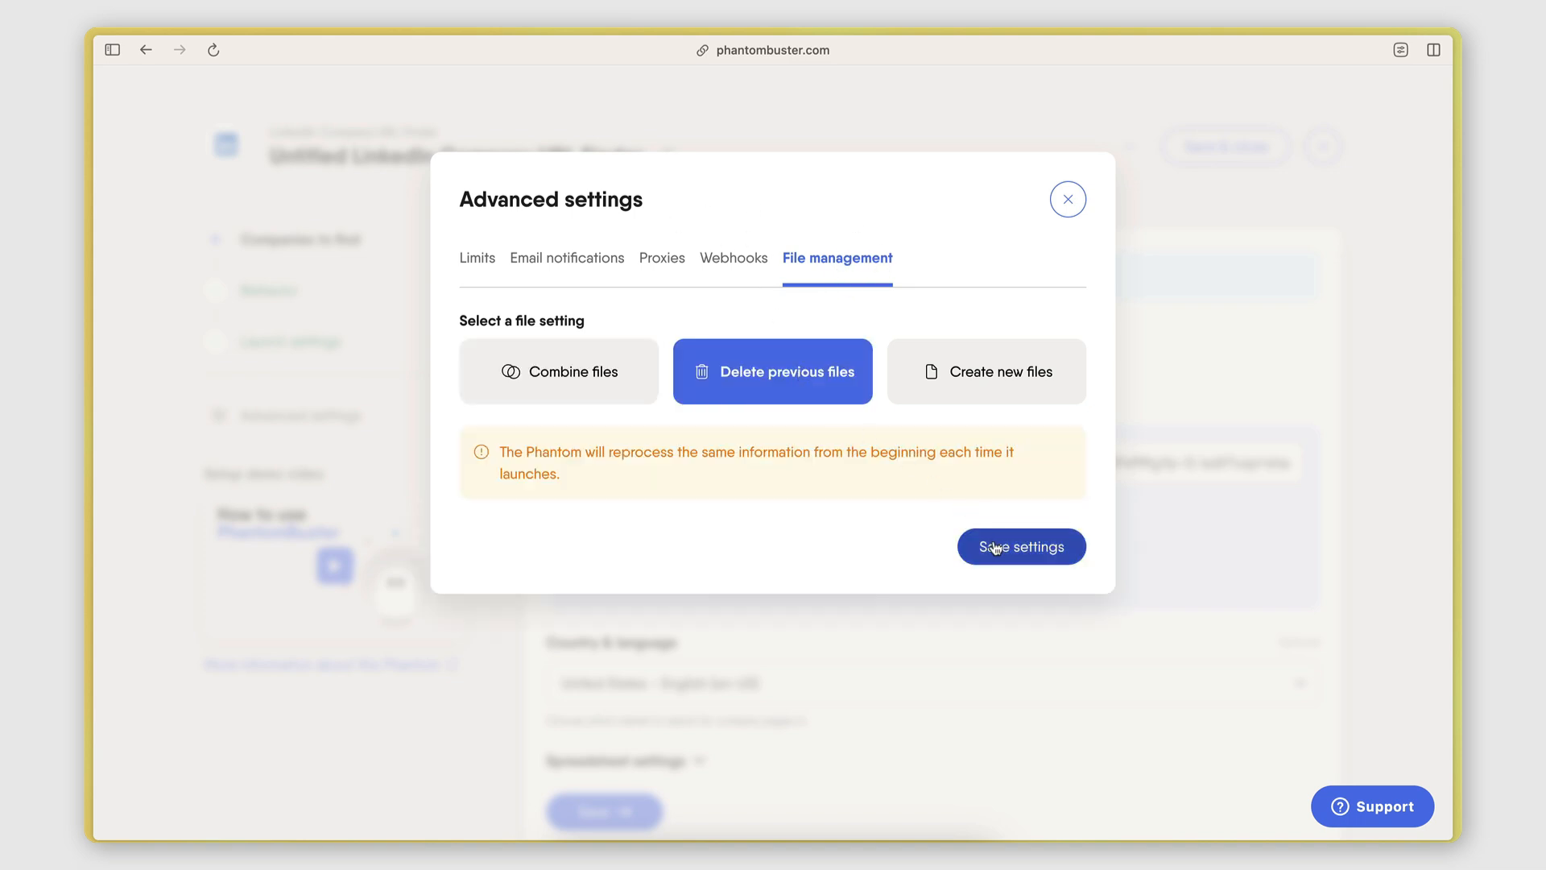
left_click(995, 538)
left_click(1200, 148)
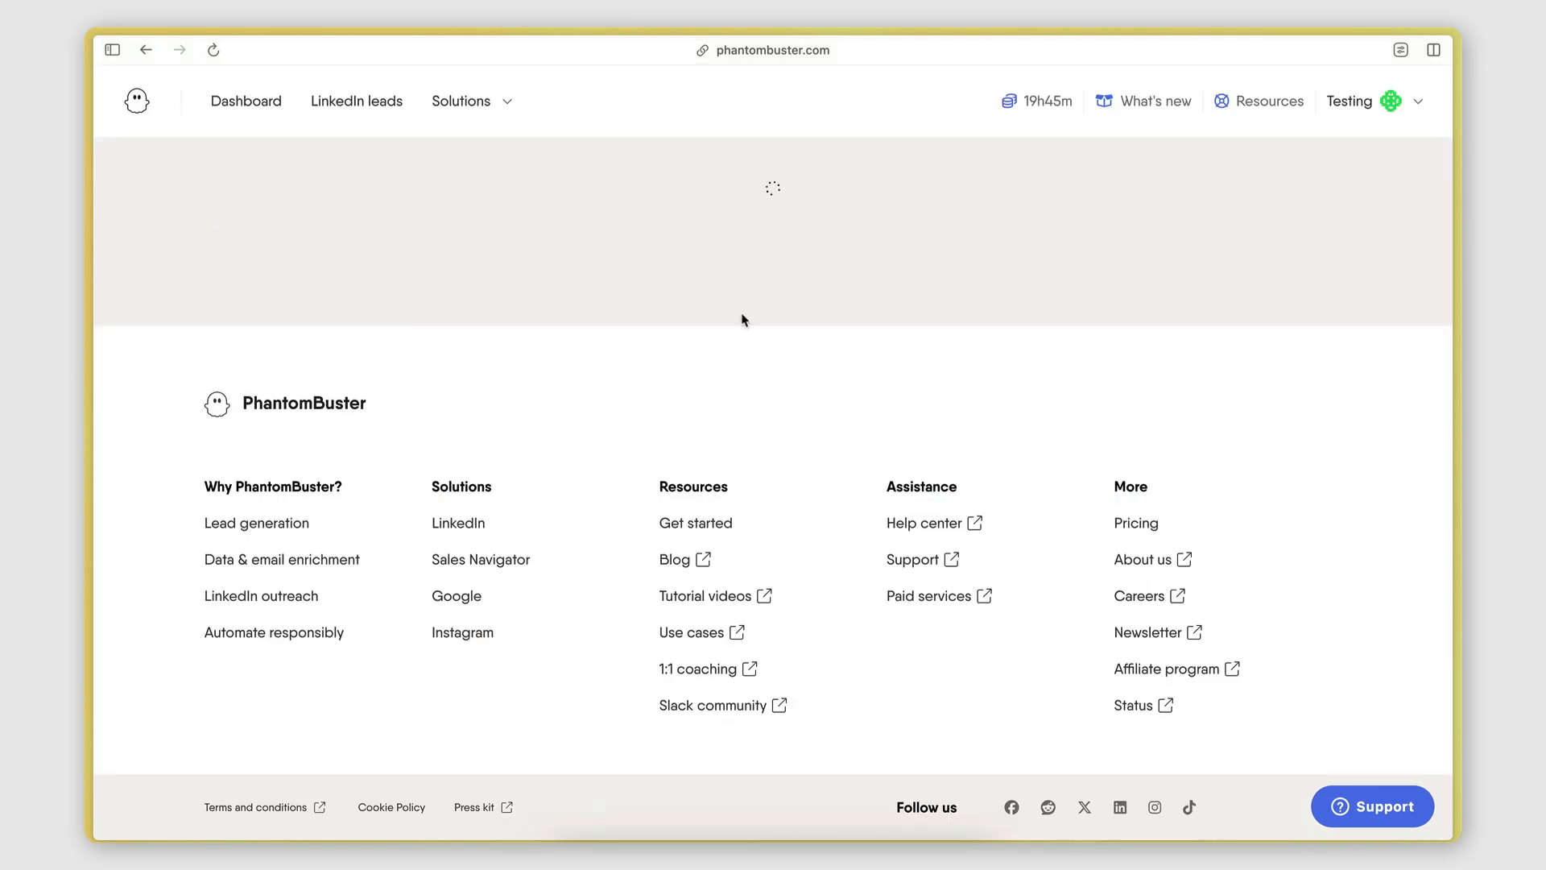
Check the Make scenario, then relaunch the phantom to send fresh results.
scroll(726, 514, "down", 4)
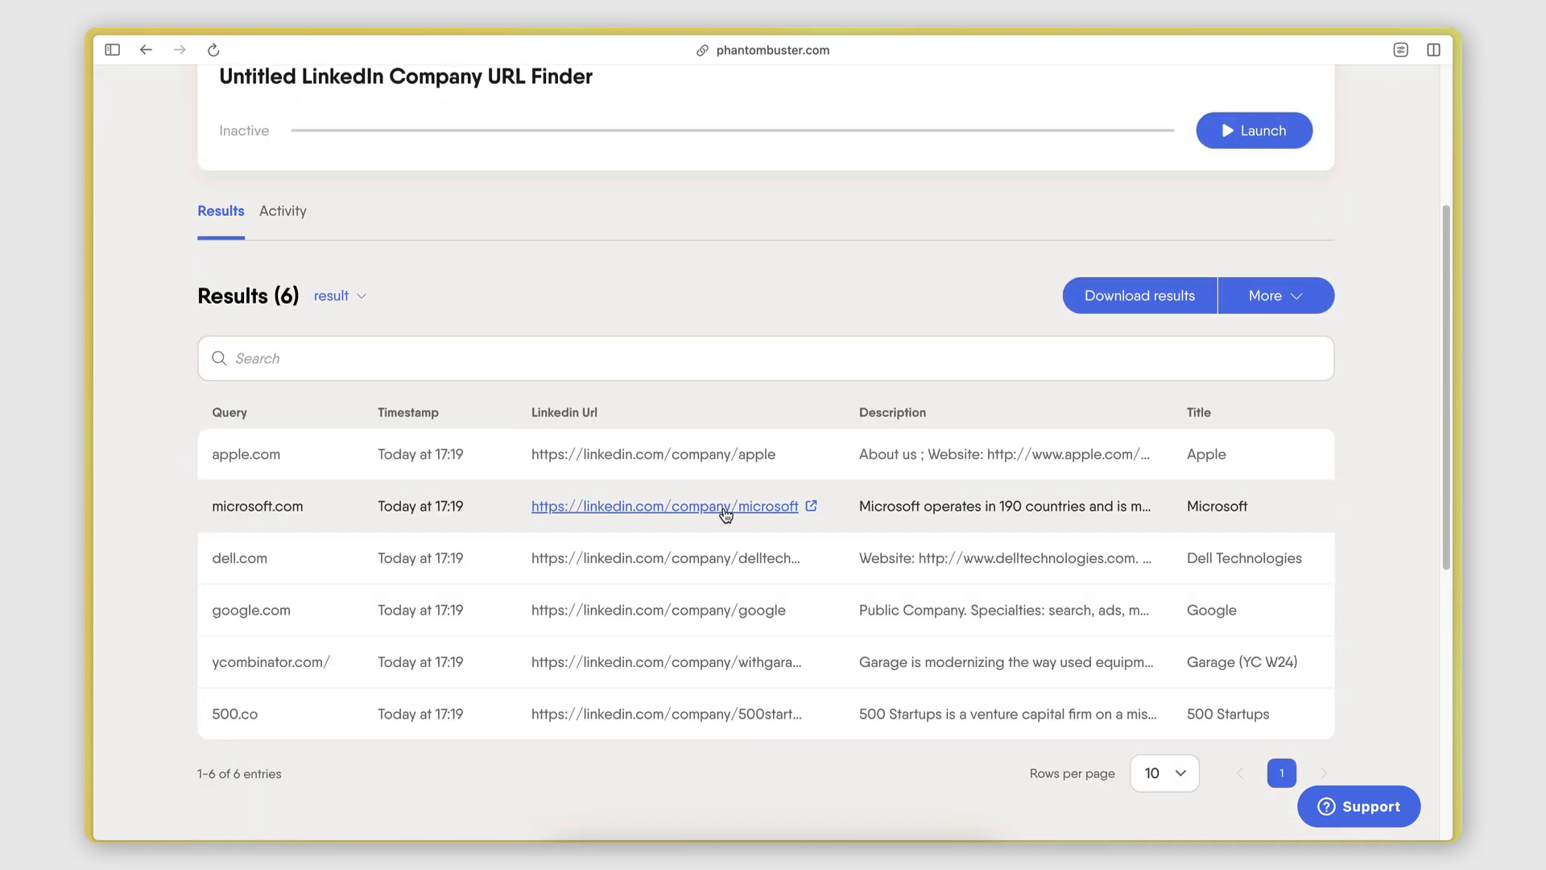
scroll(726, 513, "down", 2)
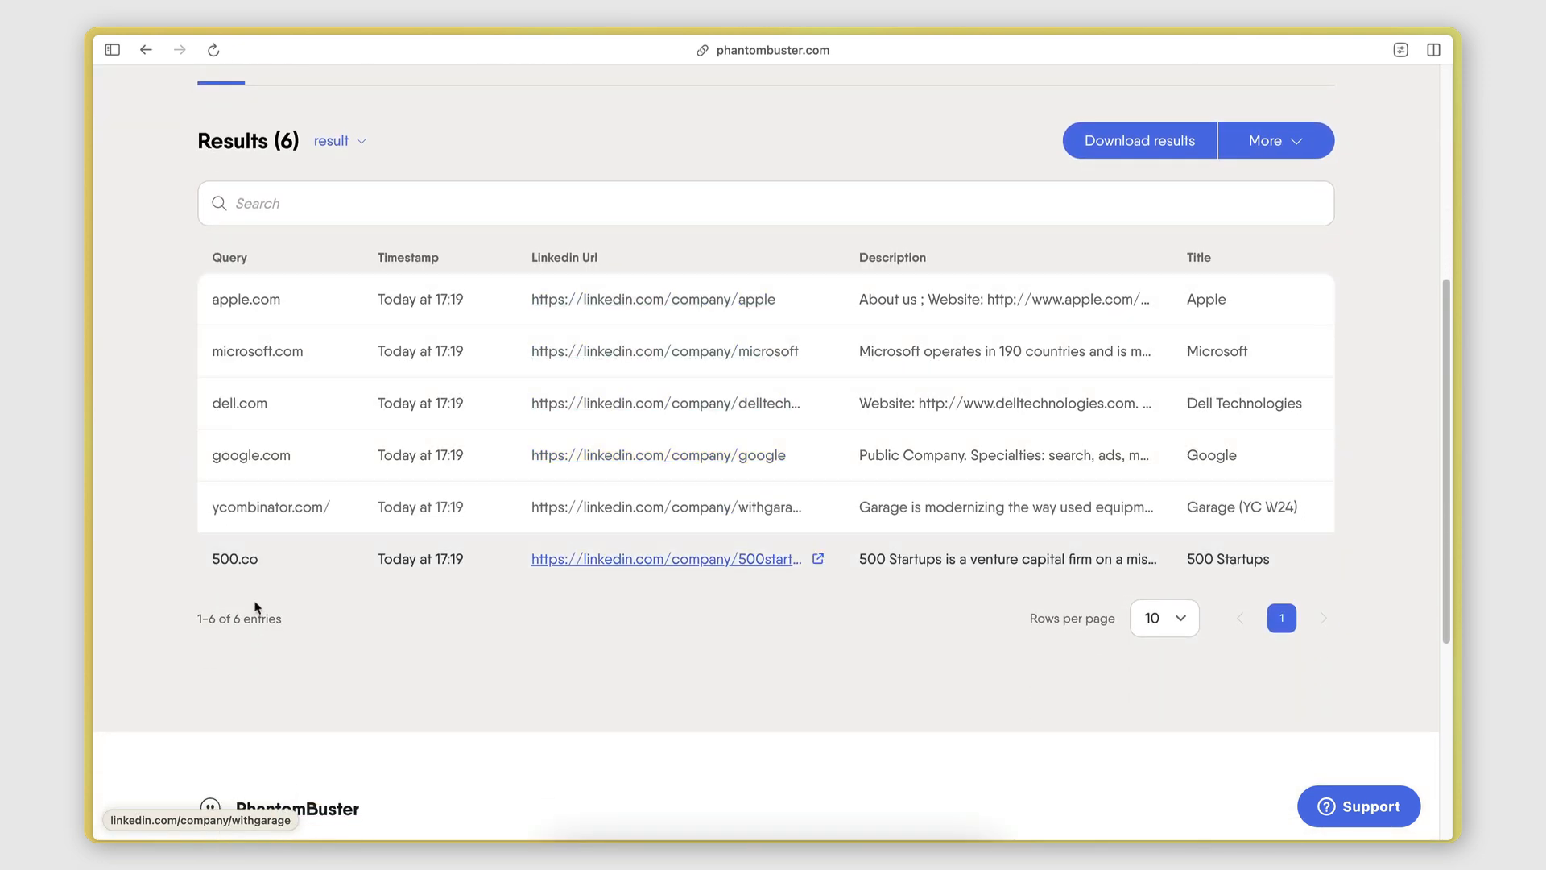
scroll(473, 180, "up", 3)
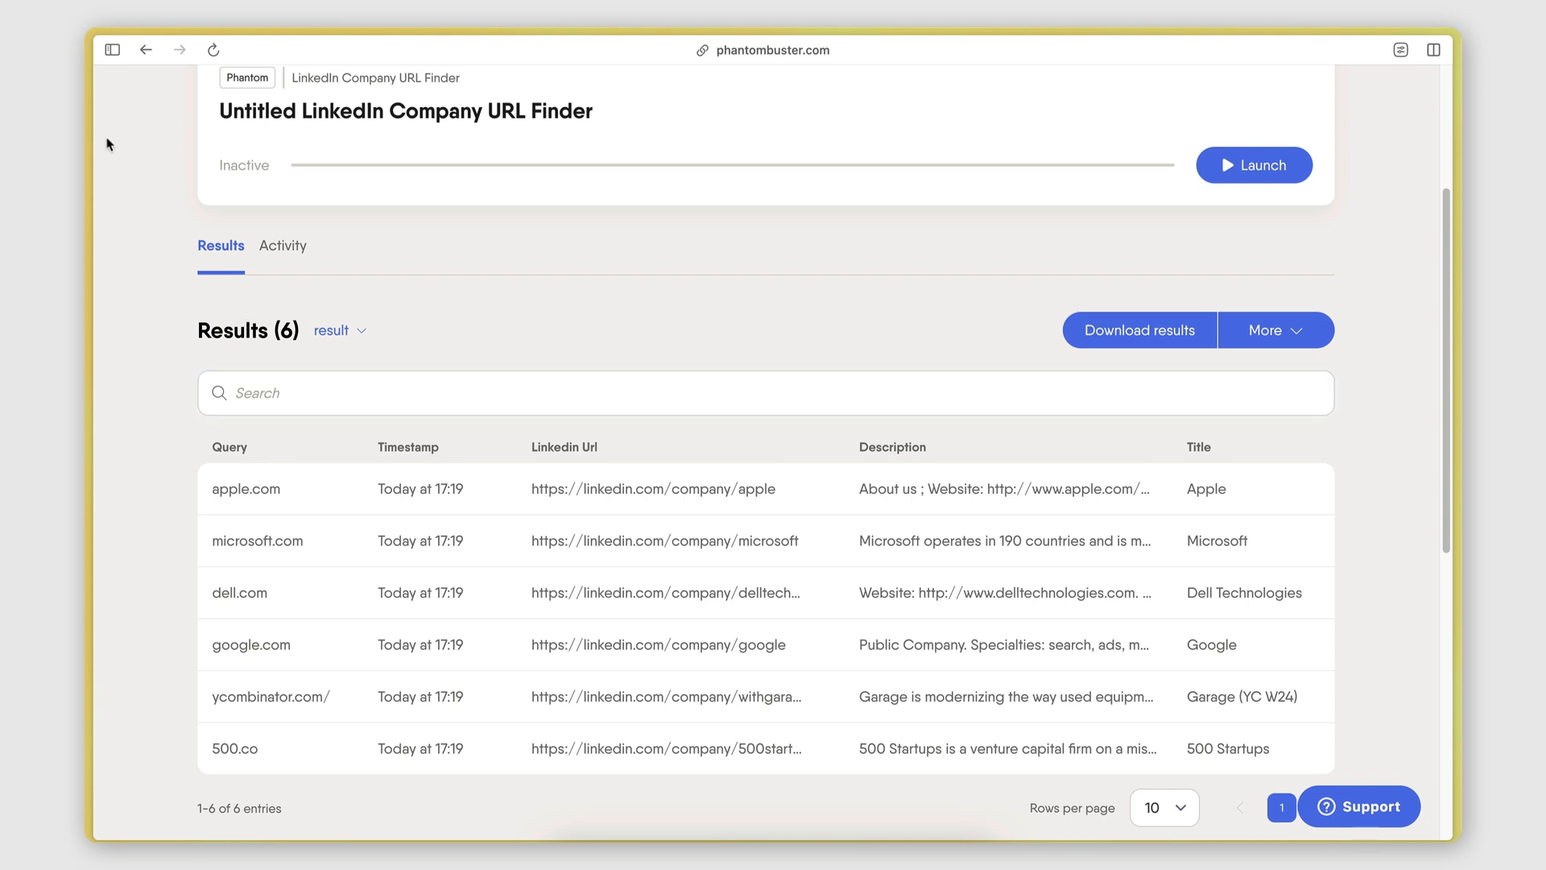
left_click(102, 50)
left_click(173, 353)
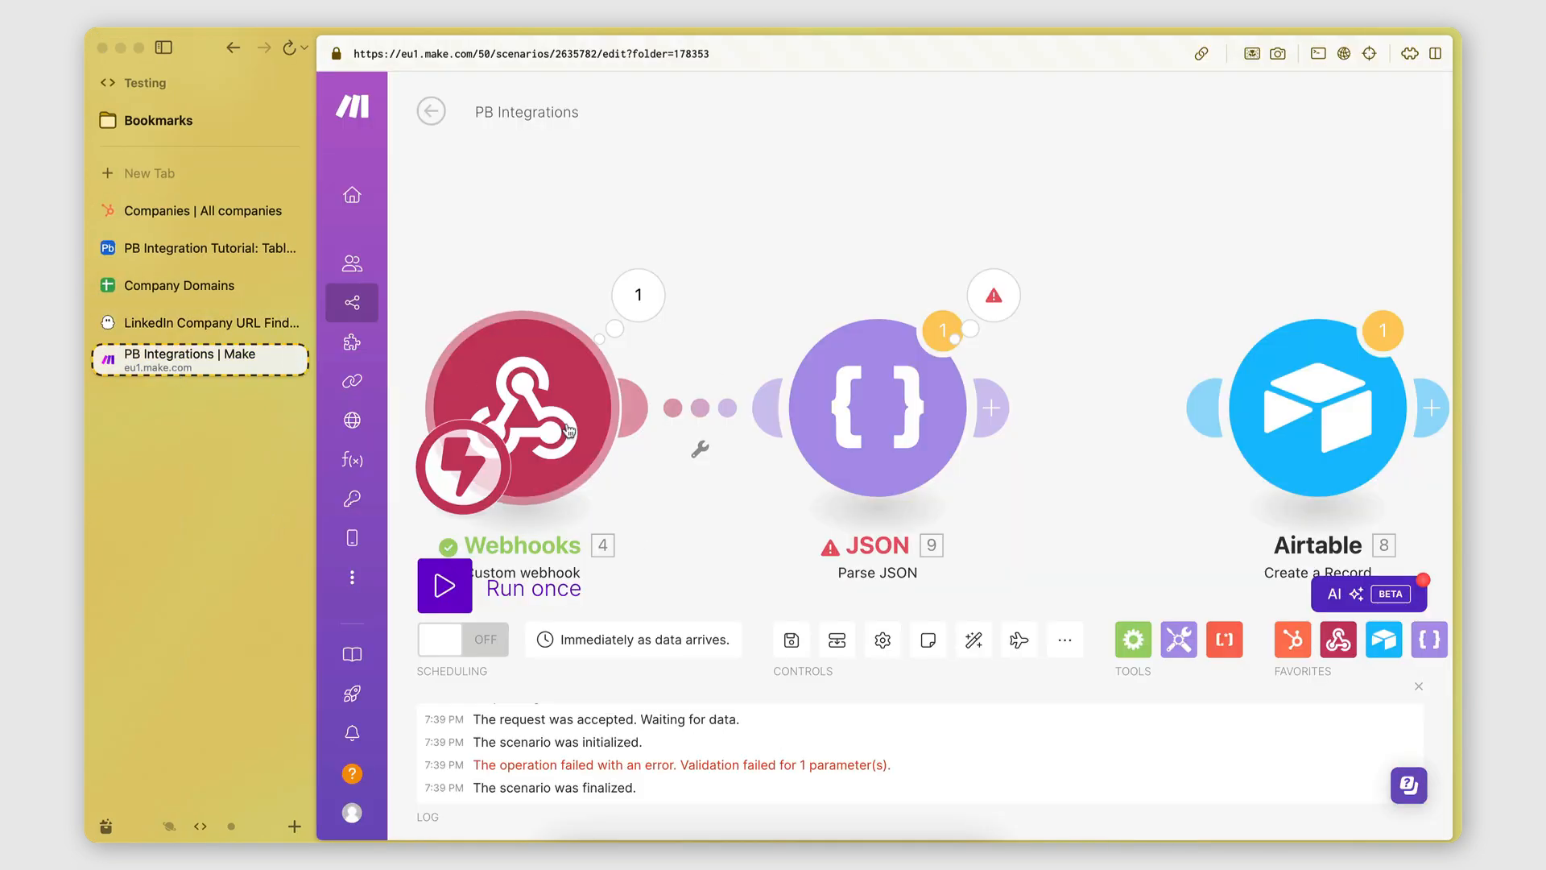
left_click(184, 330)
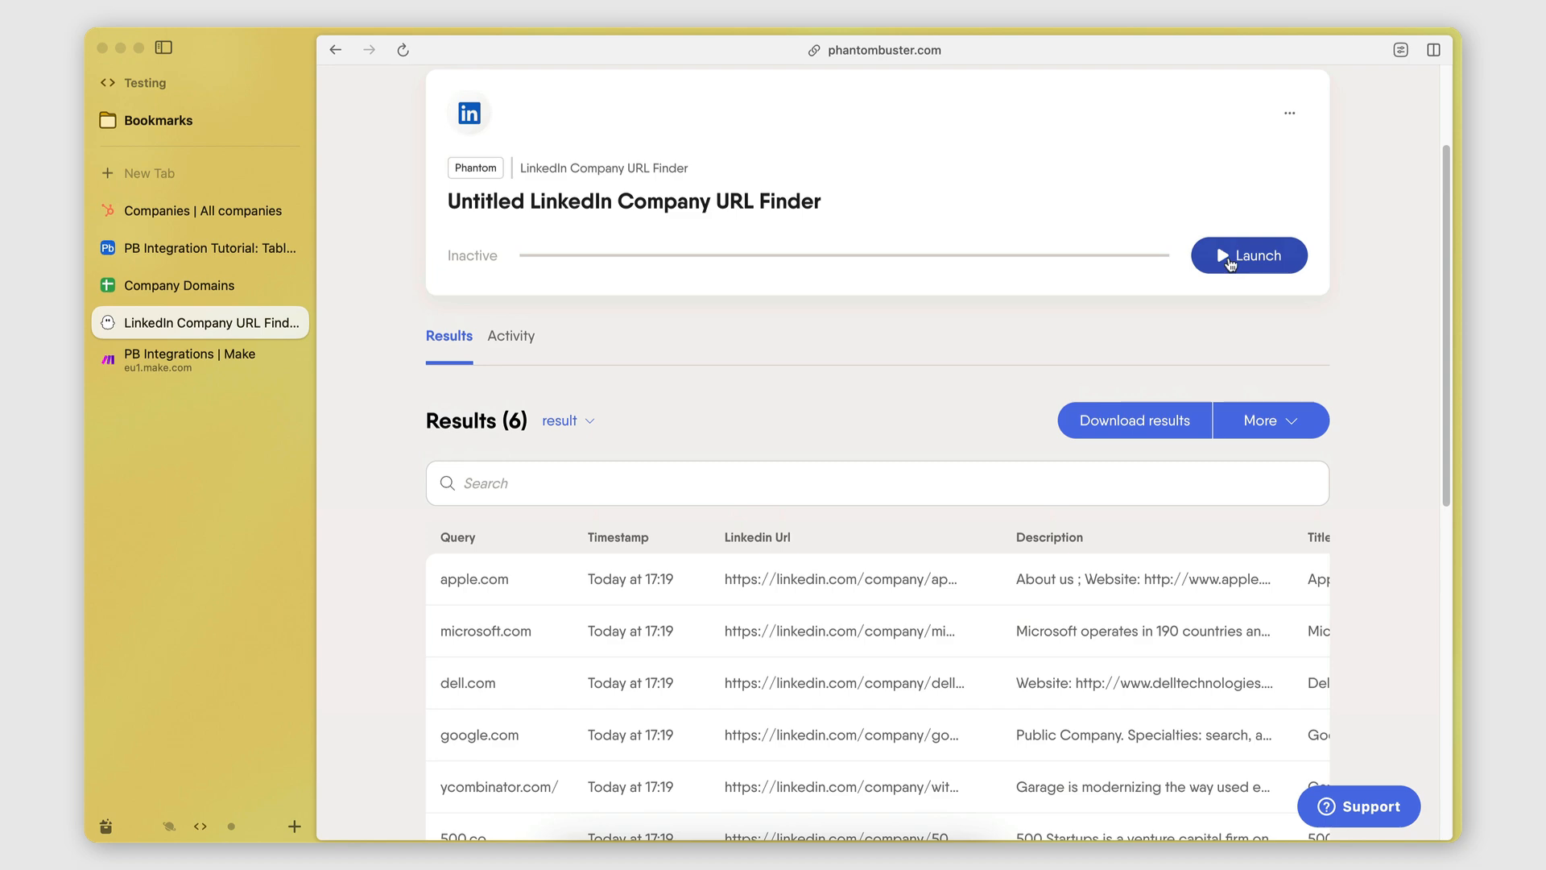
left_click(1235, 255)
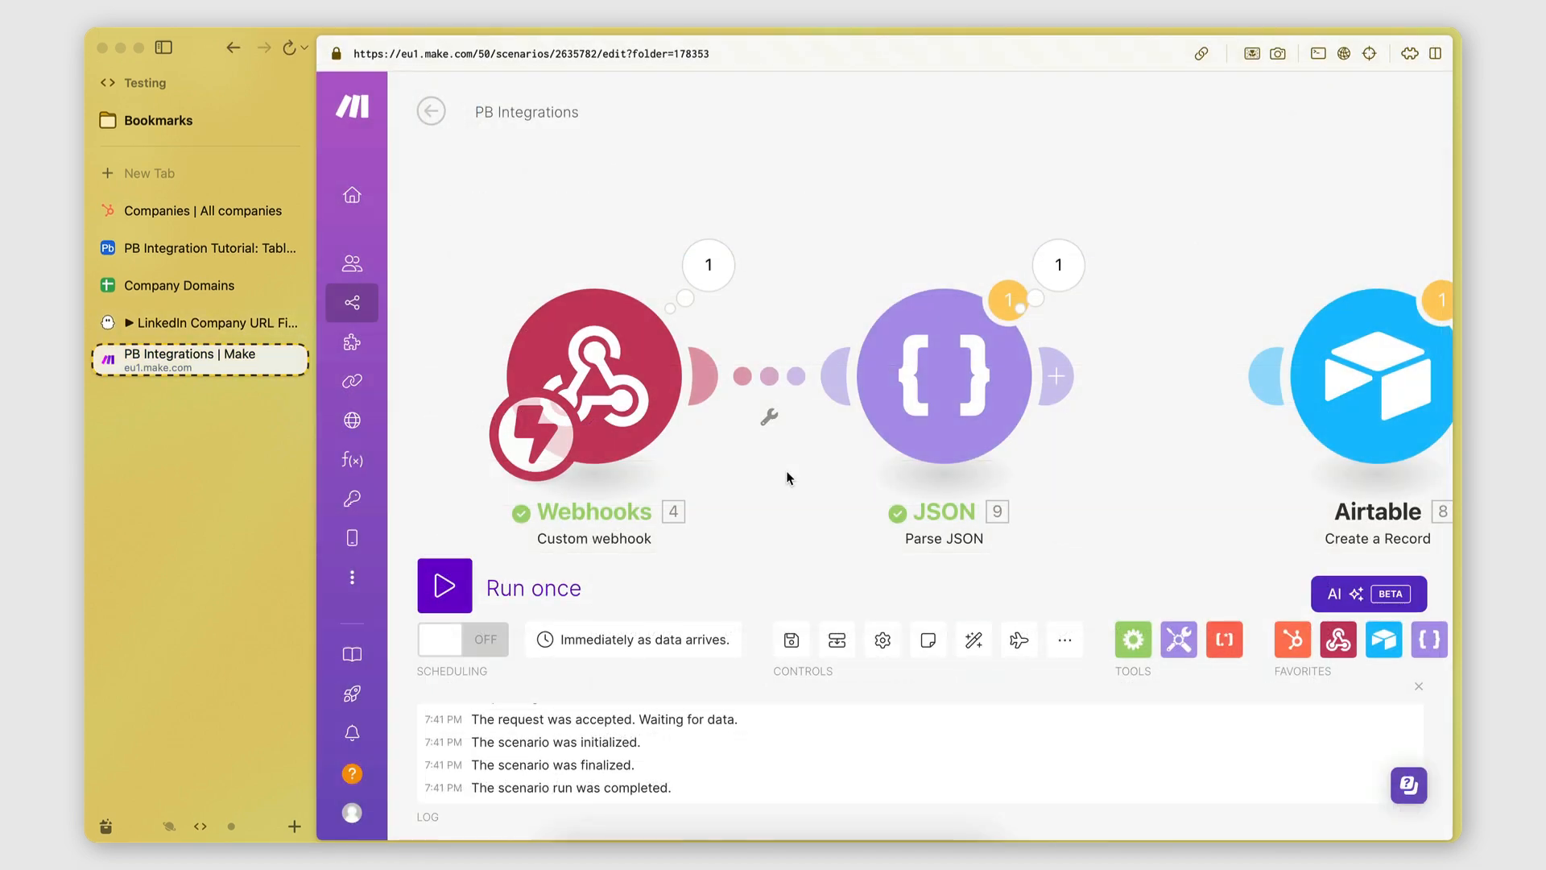
Inspect the webhook's received data with the resultObject field expanded.
left_click(724, 278)
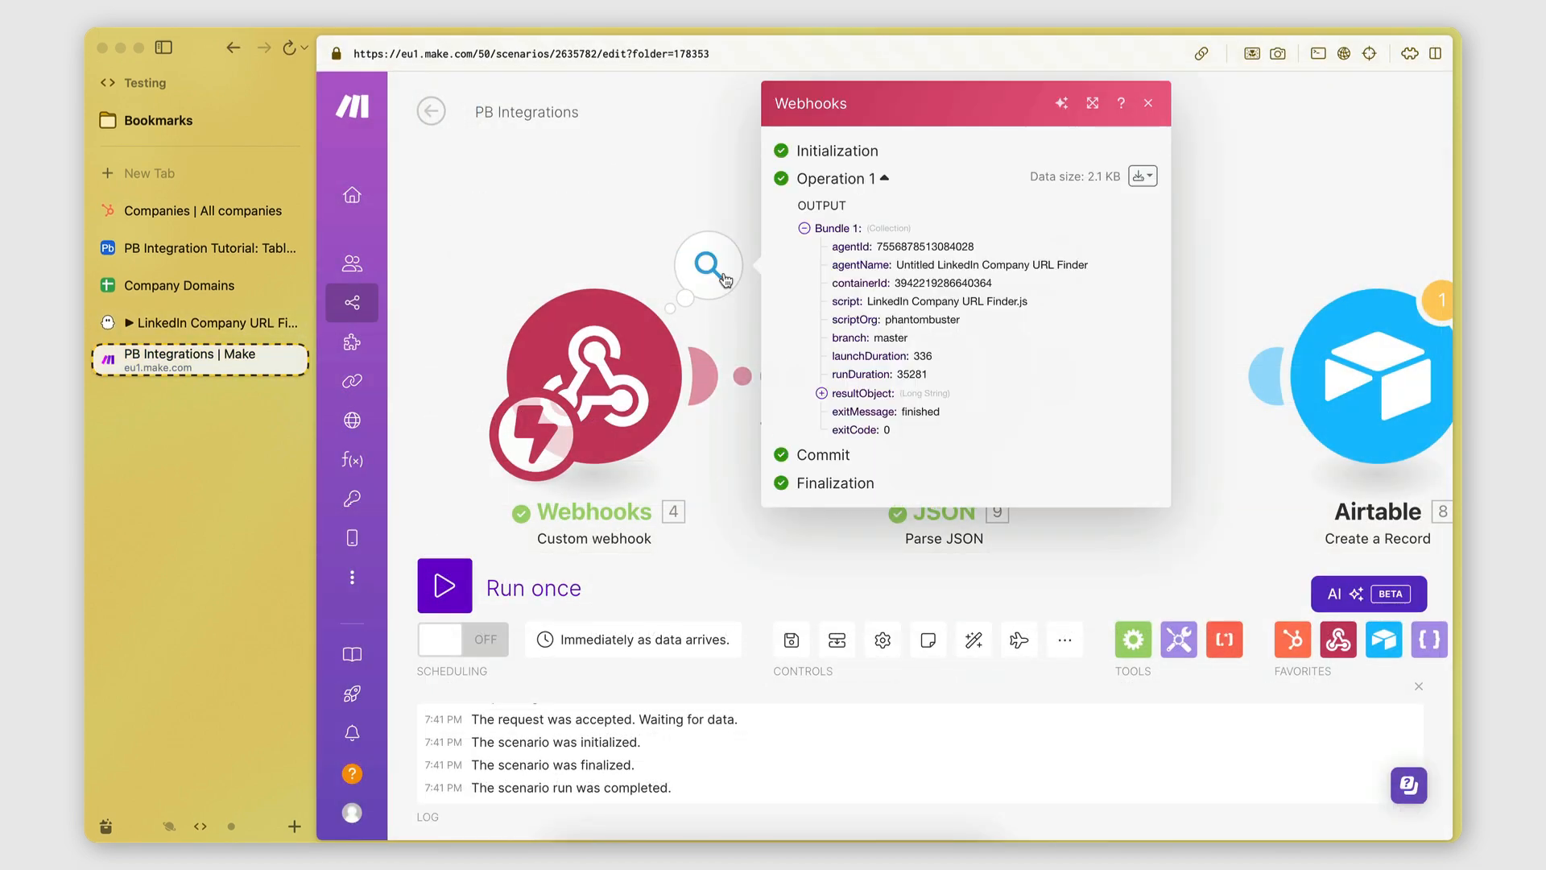
left_click(822, 392)
scroll(934, 465, "down", 3)
left_click(663, 197)
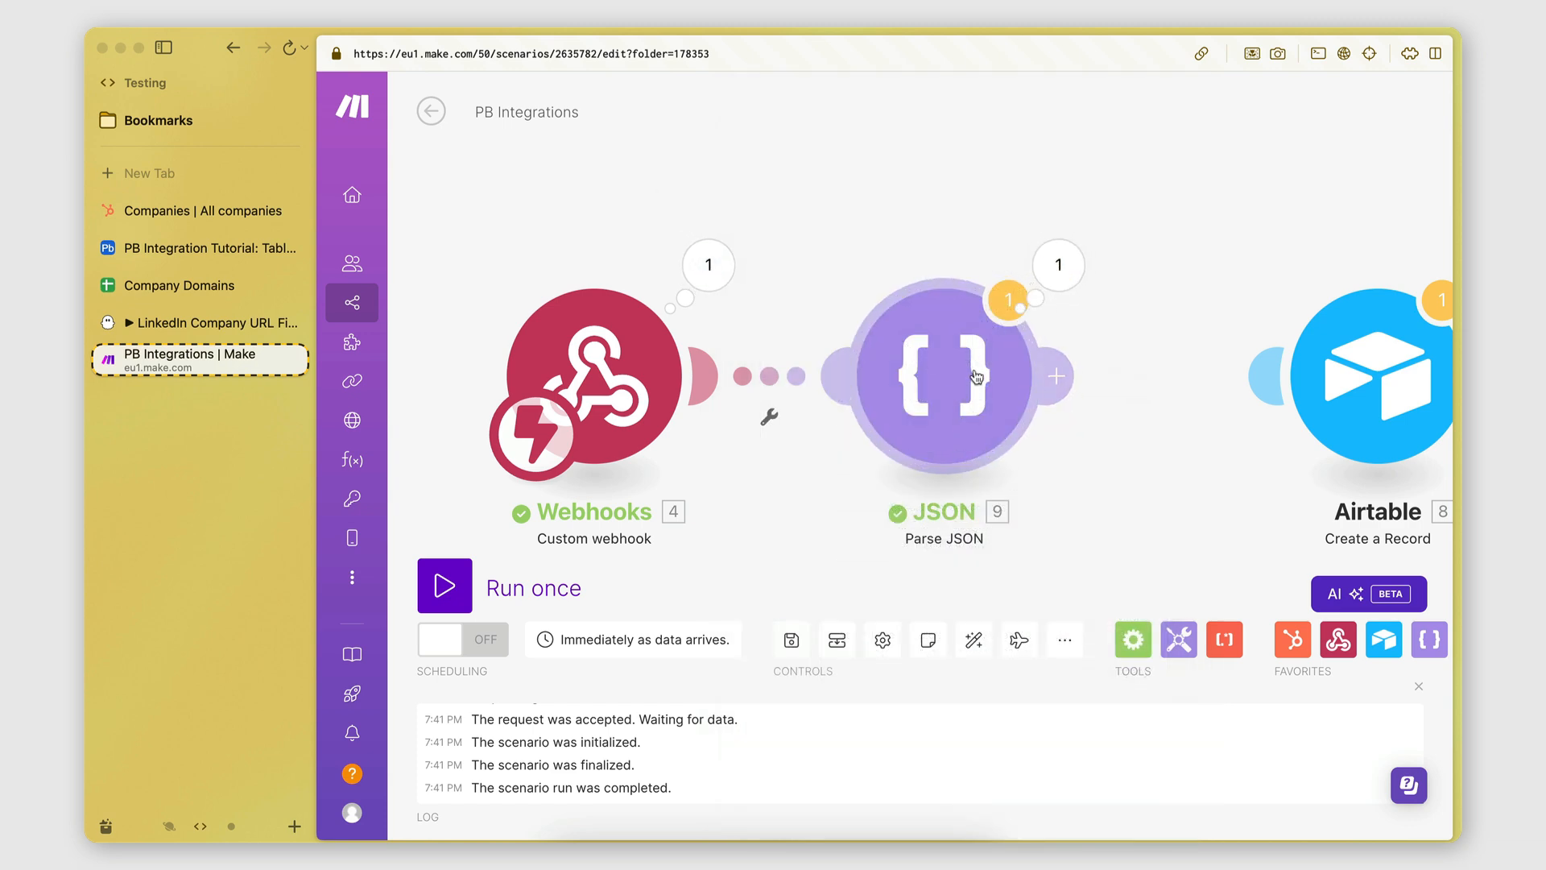
Review the Parse JSON output bundles and expand the raw JSON input string.
left_click_drag(1069, 409, 953, 398)
left_click(944, 266)
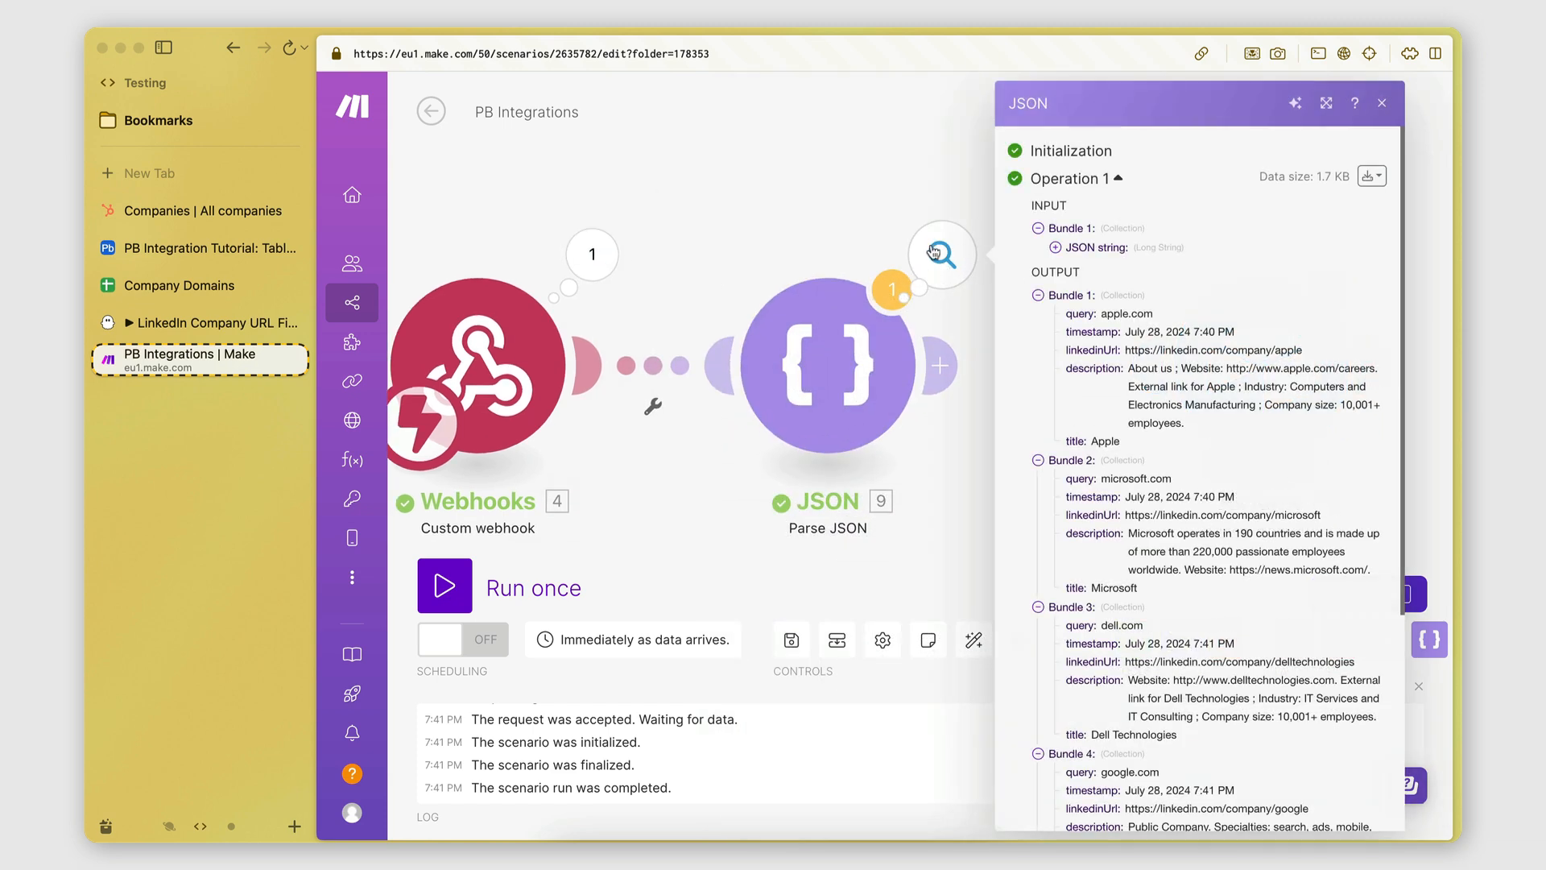
scroll(1137, 342, "down", 5)
scroll(1137, 342, "up", 5)
scroll(1137, 342, "down", 3)
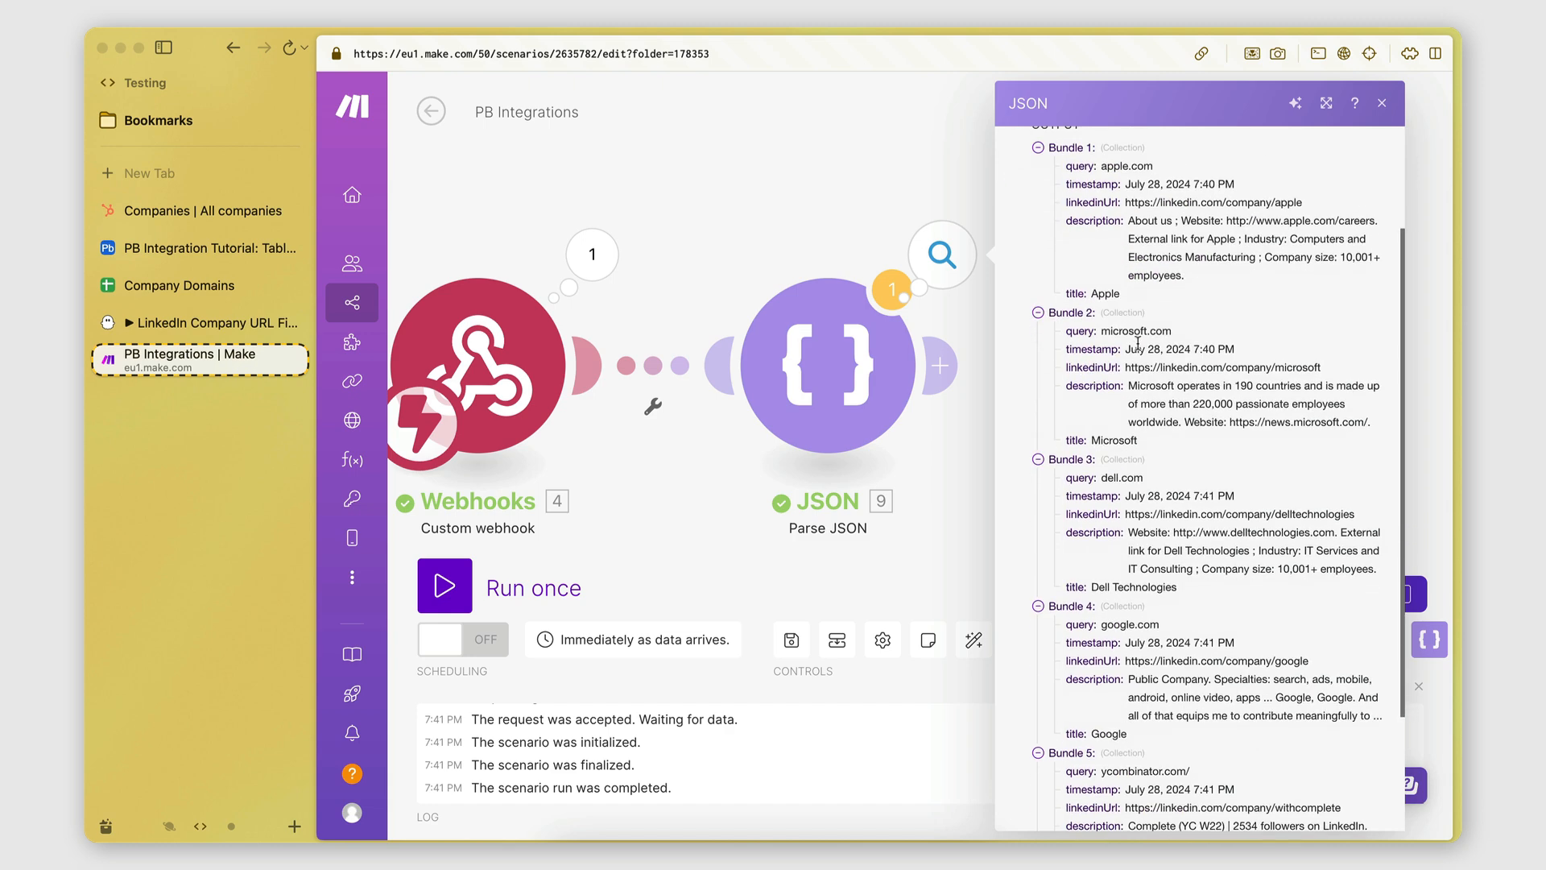
scroll(1128, 306, "up", 2)
scroll(1118, 466, "down", 3)
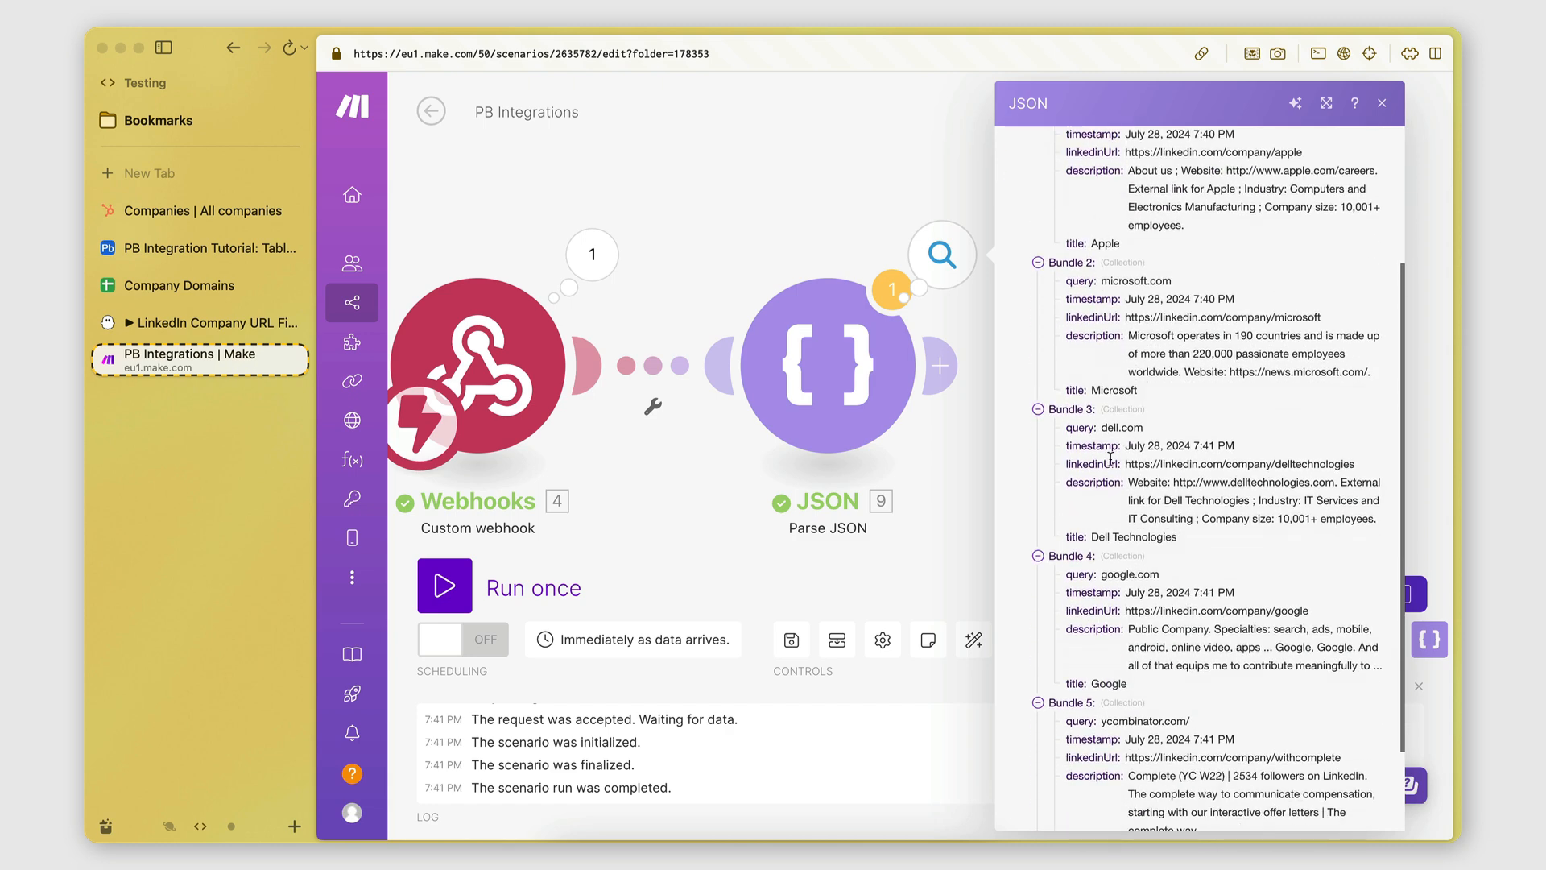
scroll(1110, 459, "down", 2)
scroll(1099, 621, "up", 5)
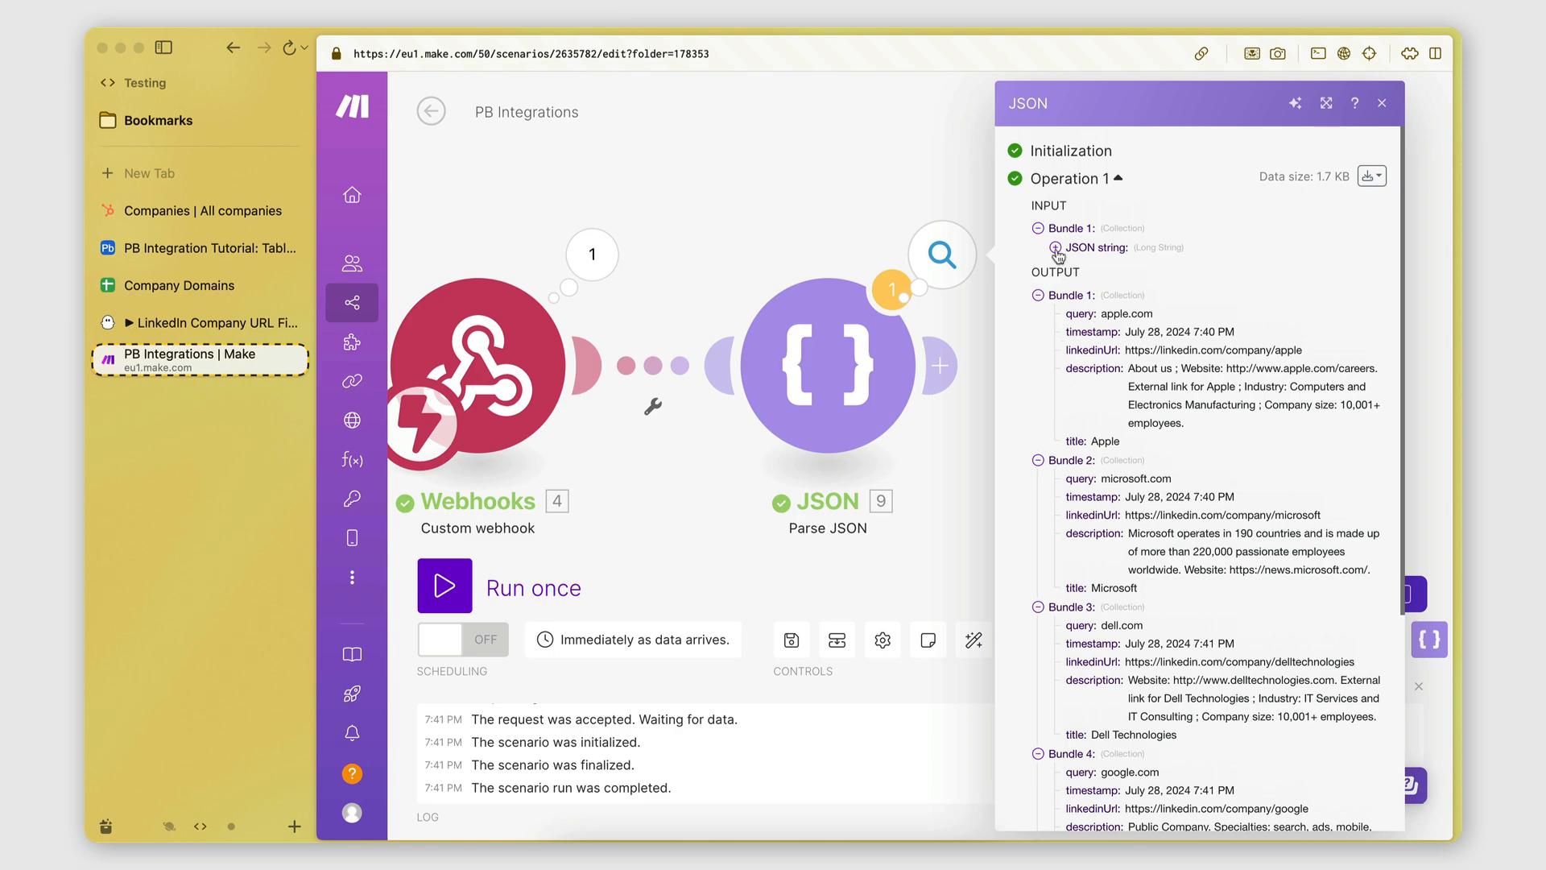
left_click(1055, 248)
left_click_drag(1072, 270, 1268, 719)
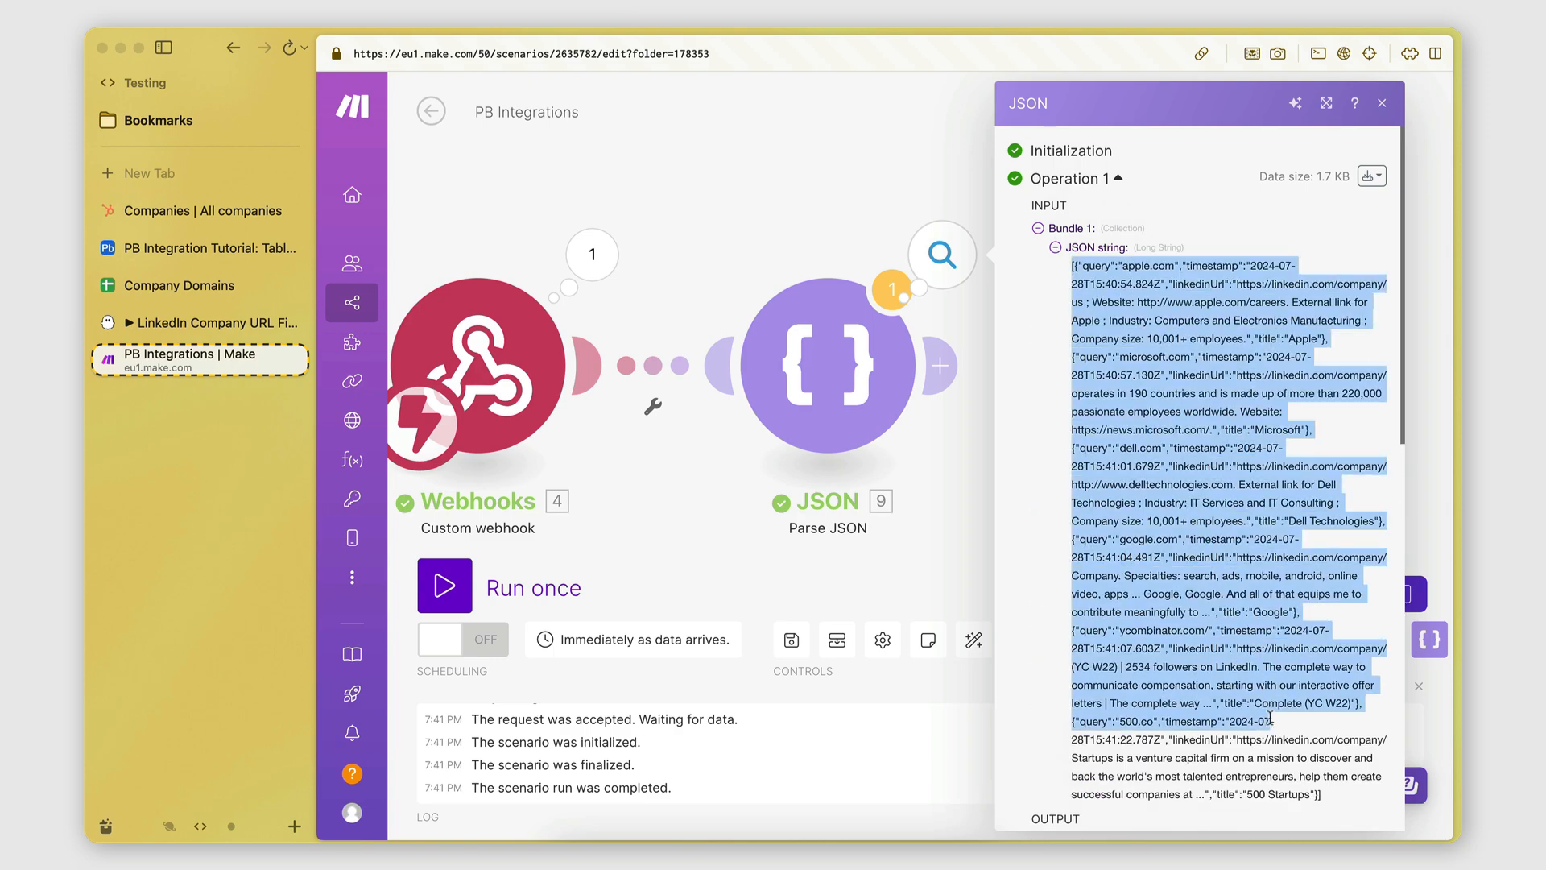
left_click(1270, 703)
scroll(1092, 299, "down", 10)
scroll(1071, 242, "up", 3)
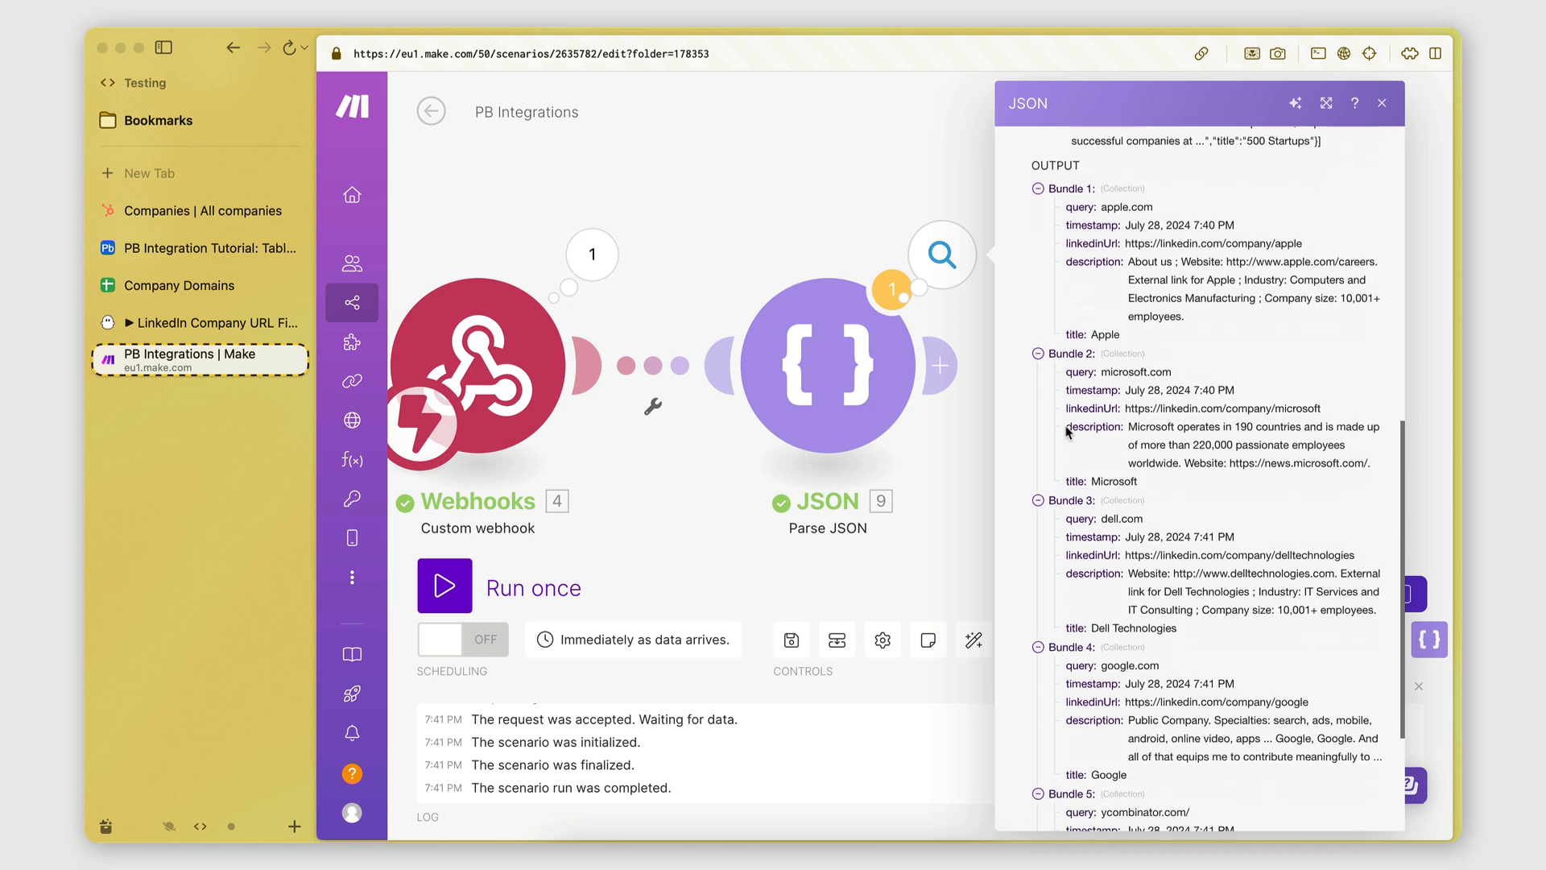
scroll(1079, 463, "down", 5)
scroll(1093, 499, "up", 7)
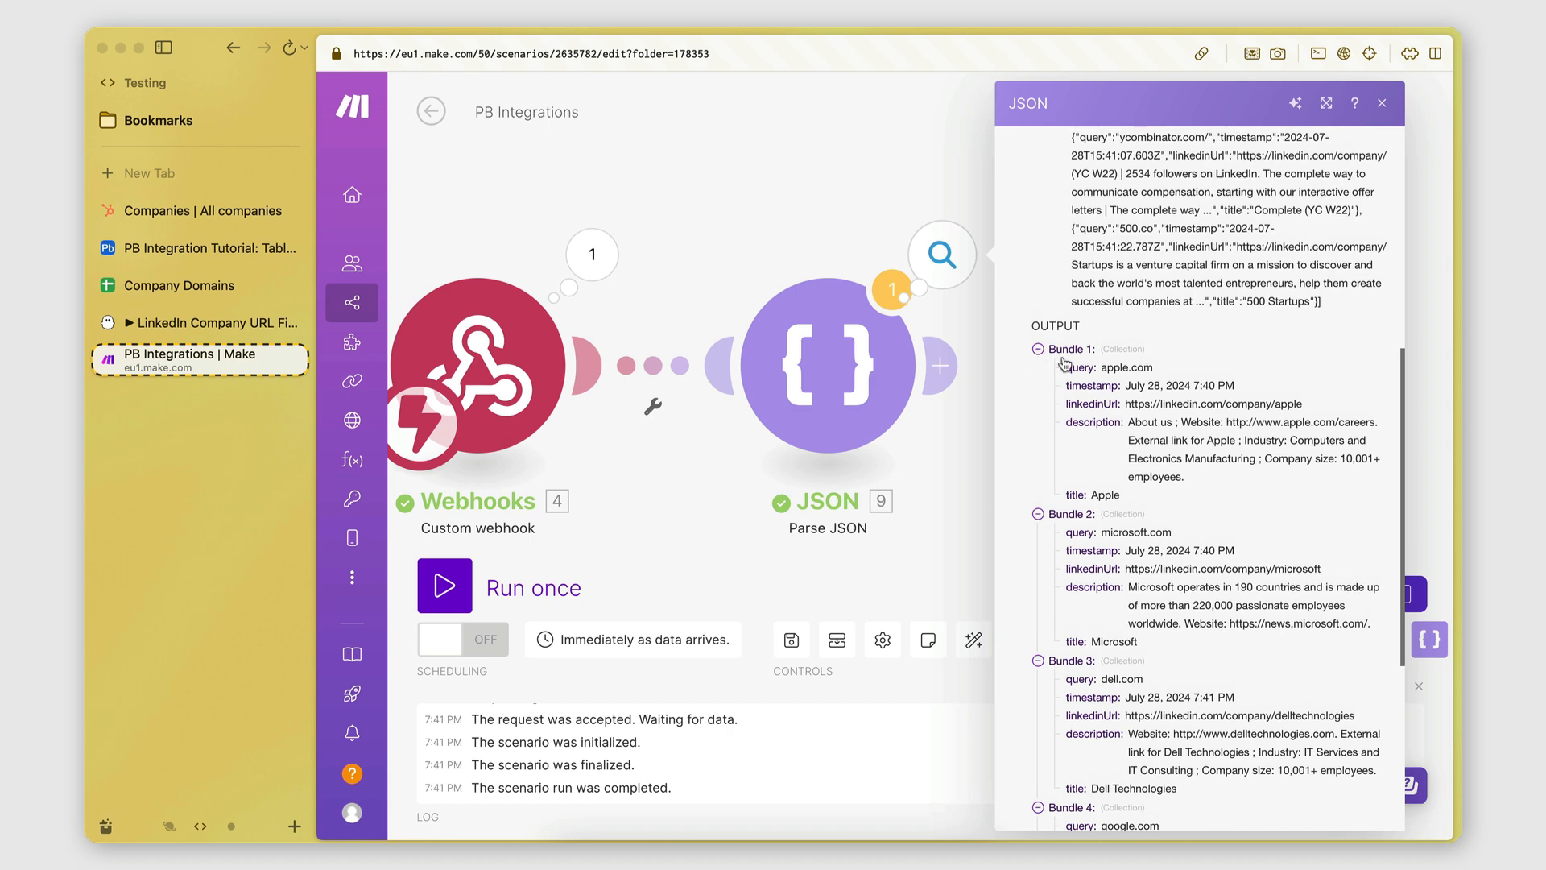
left_click(873, 225)
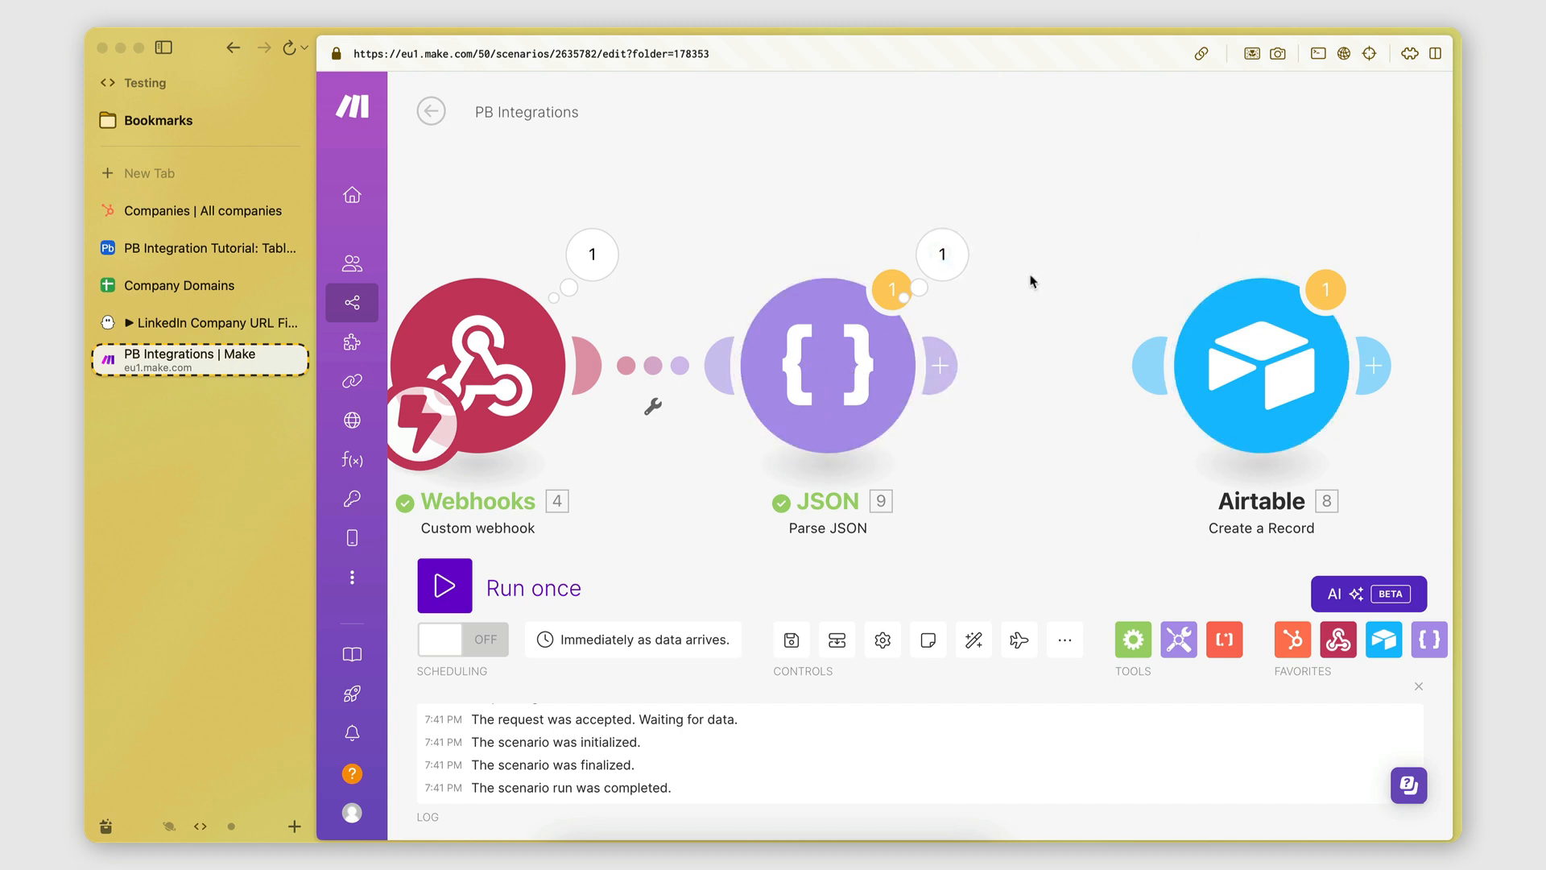
Reopen the Parse JSON output and expand Bundle 6 to confirm 500.co.
left_click(942, 254)
scroll(1079, 162, "down", 3)
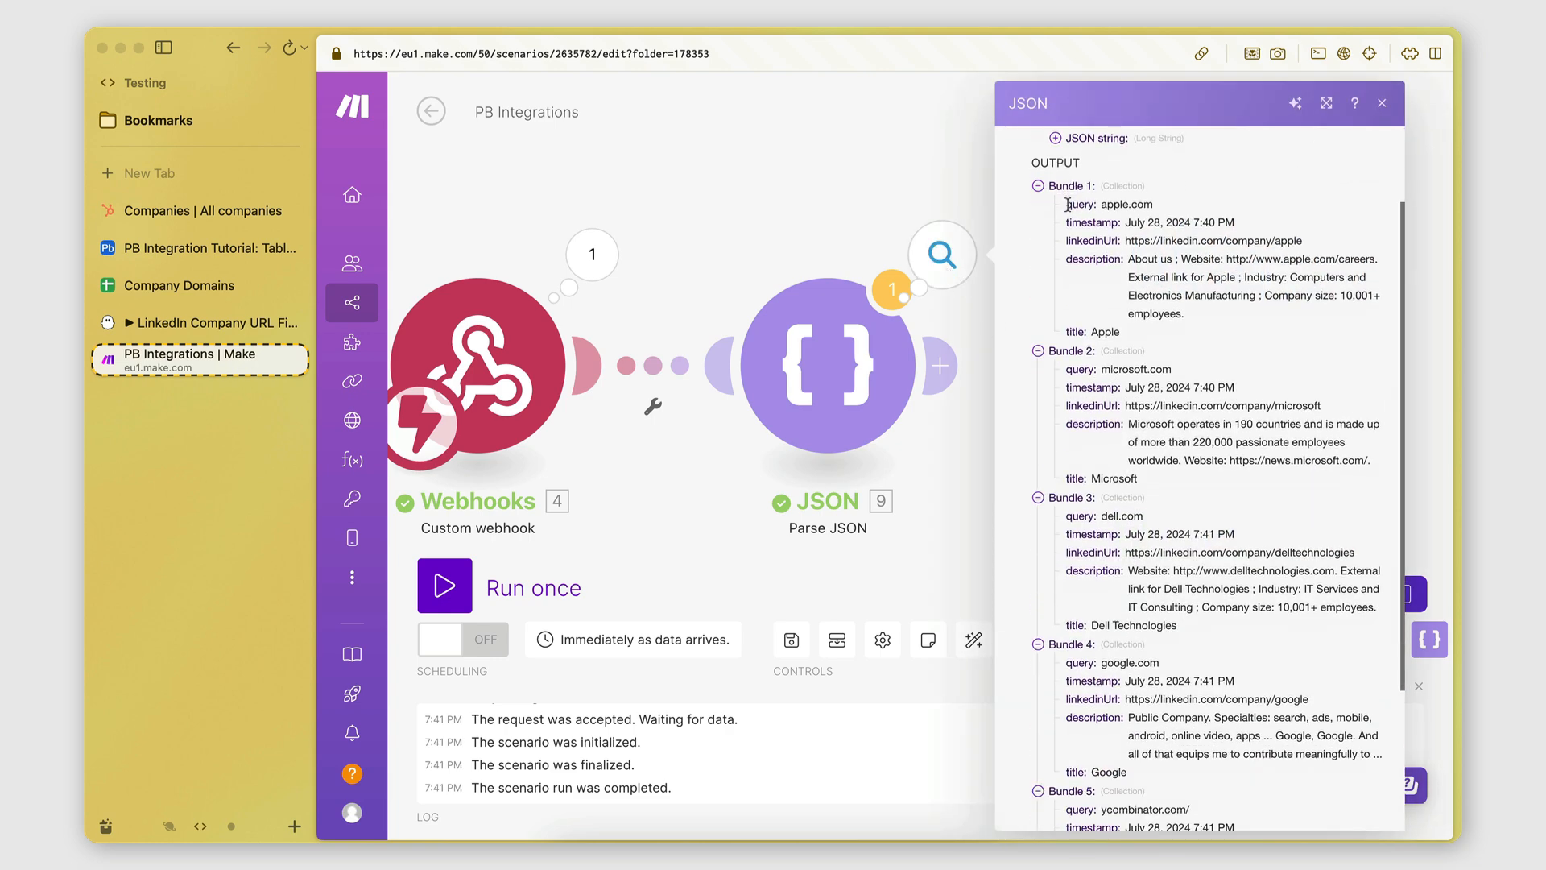
left_click(922, 519)
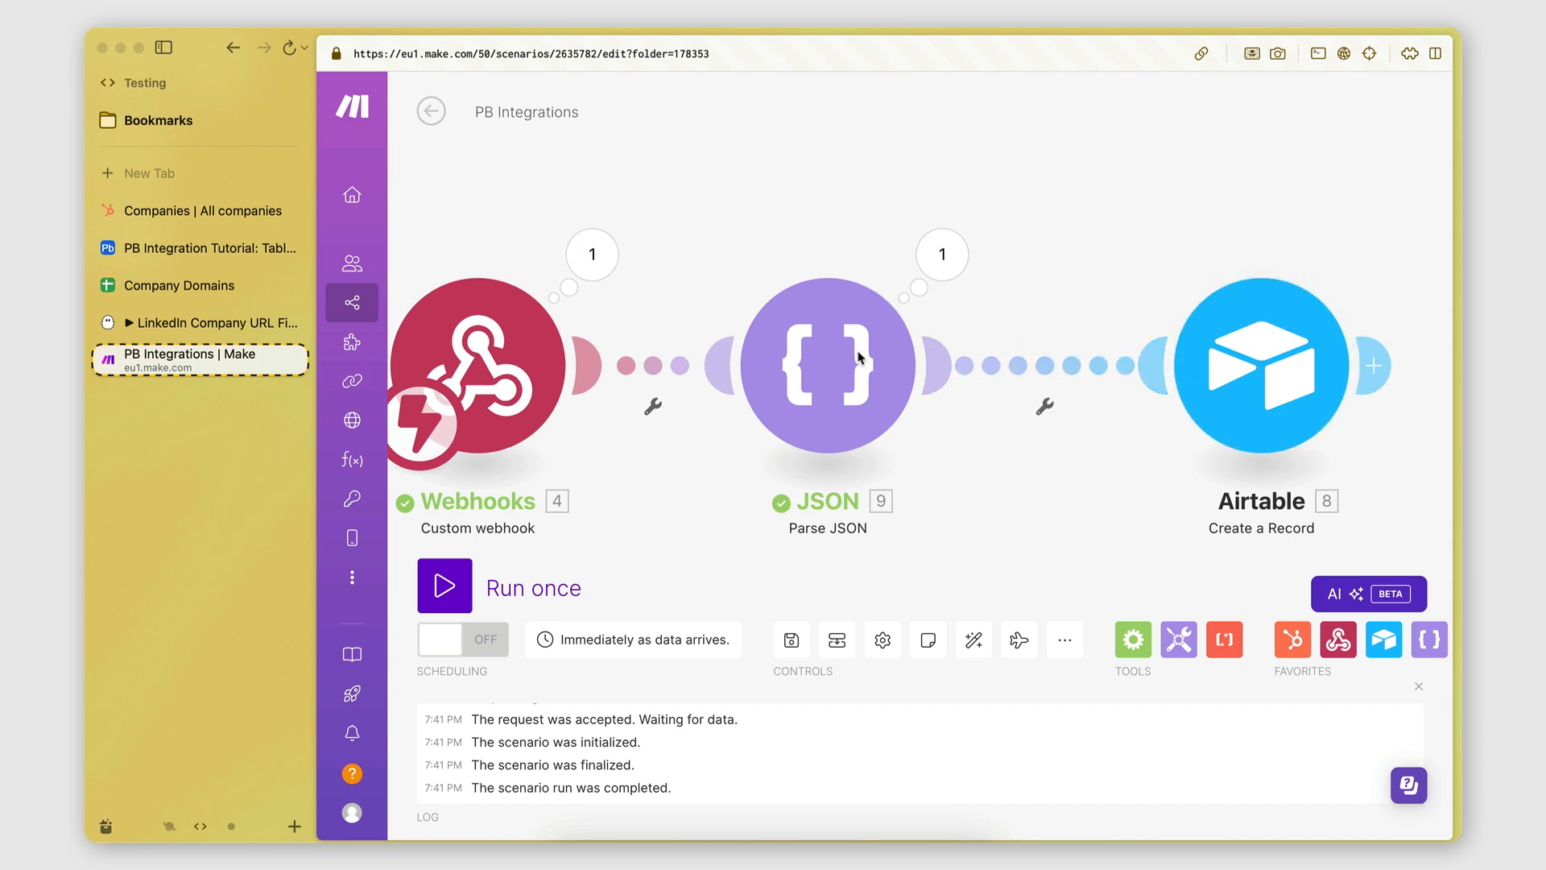
left_click(928, 268)
scroll(1144, 352, "down", 2)
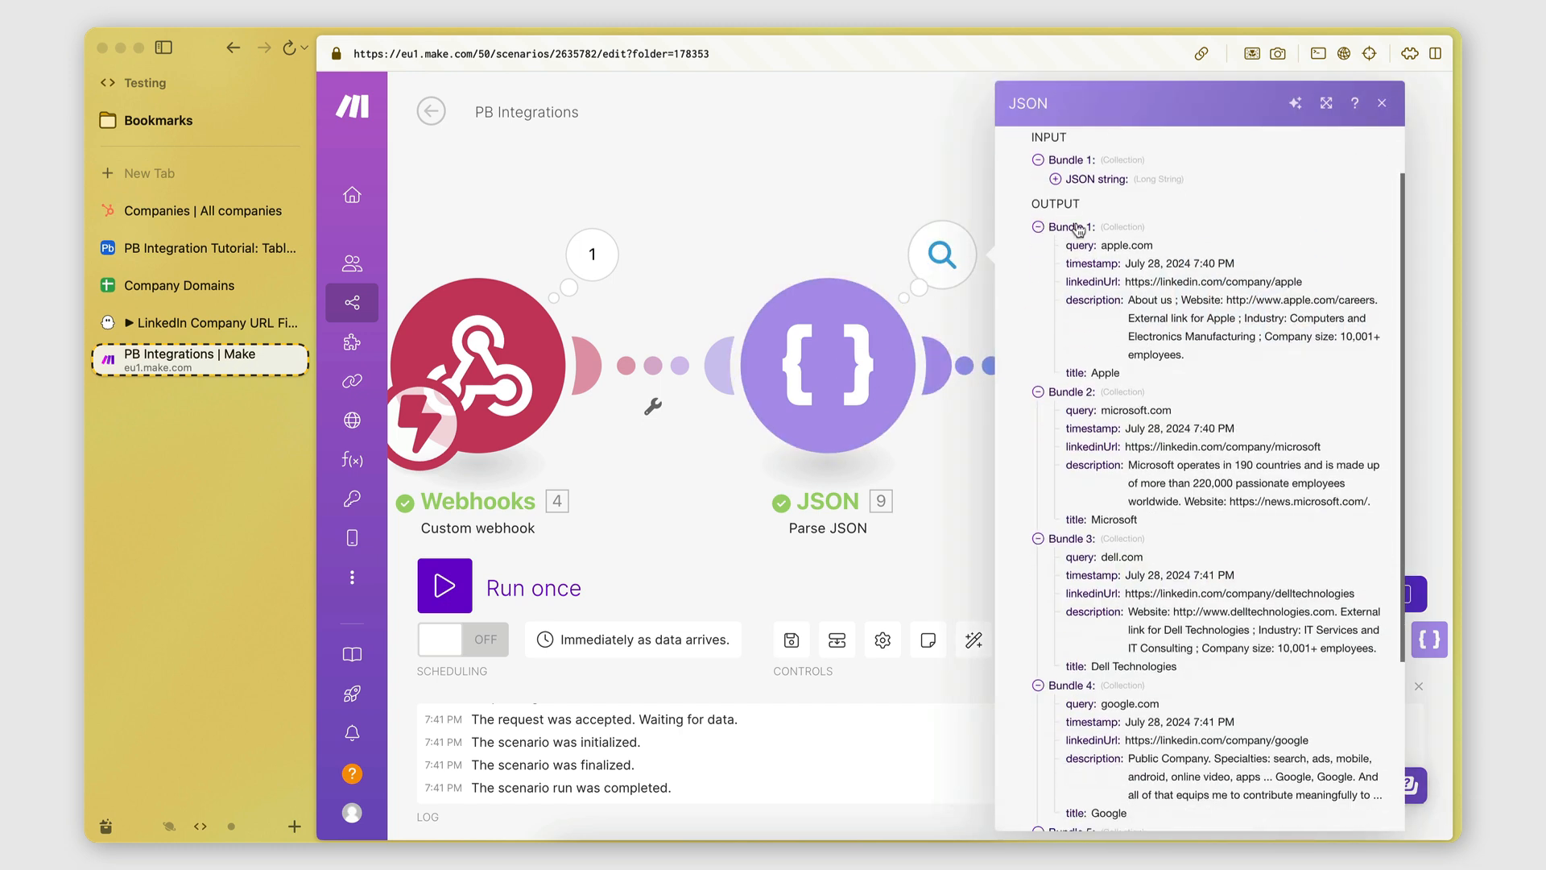
scroll(1089, 267, "down", 3)
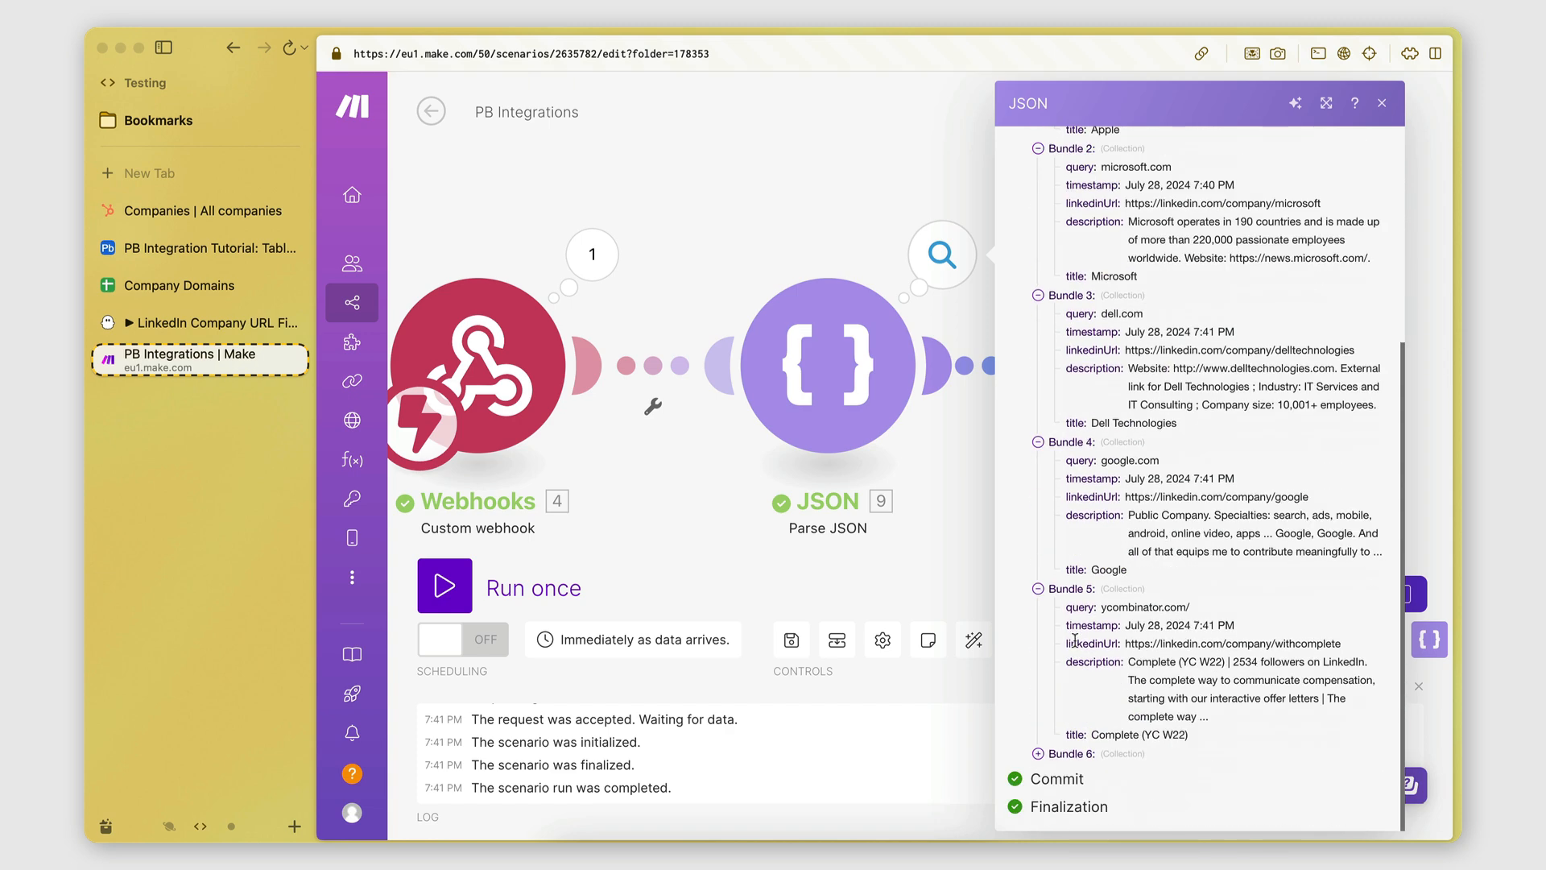
left_click(1037, 753)
scroll(1167, 142, "down", 1)
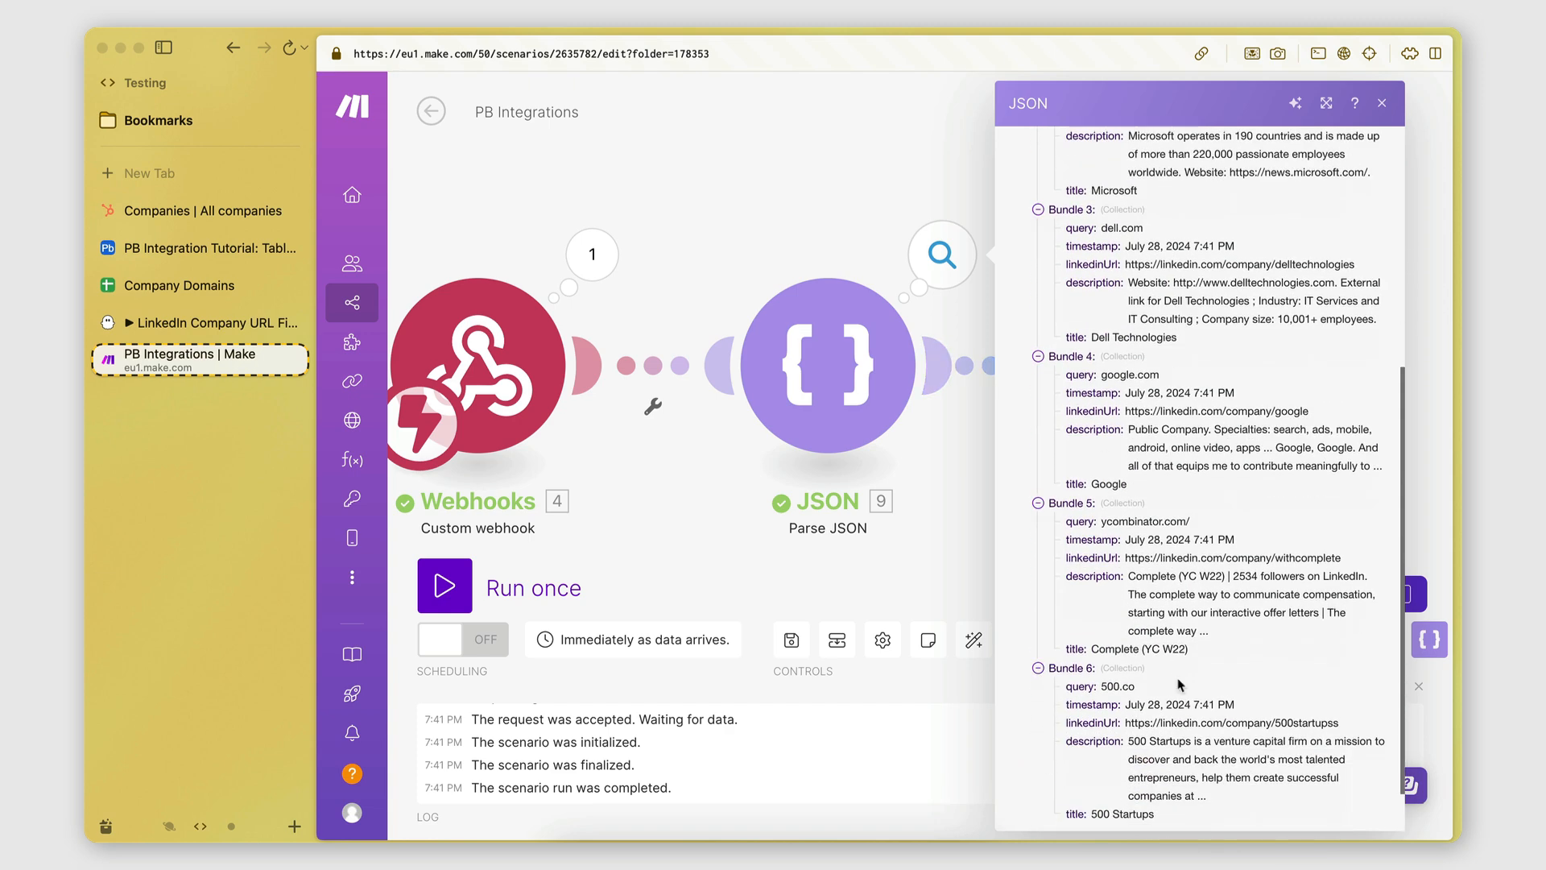
left_click(967, 521)
Map 9.title, 9.query and 9.linkedinUrl to Airtable's Name, Website and LinkedIn Company URL.
left_click(1284, 395)
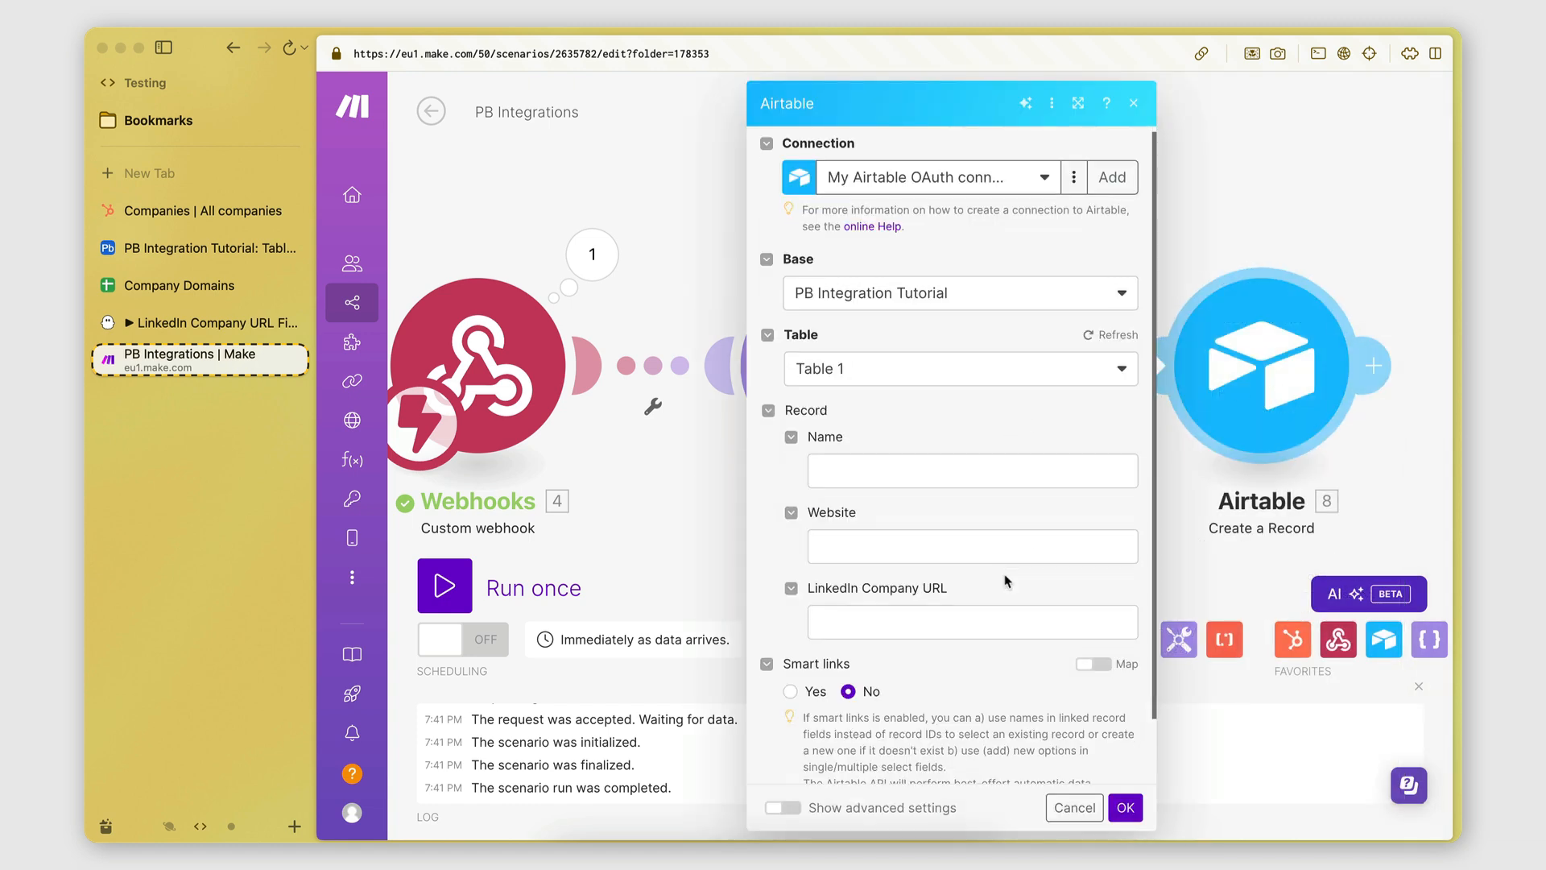
scroll(1005, 582, "down", 1)
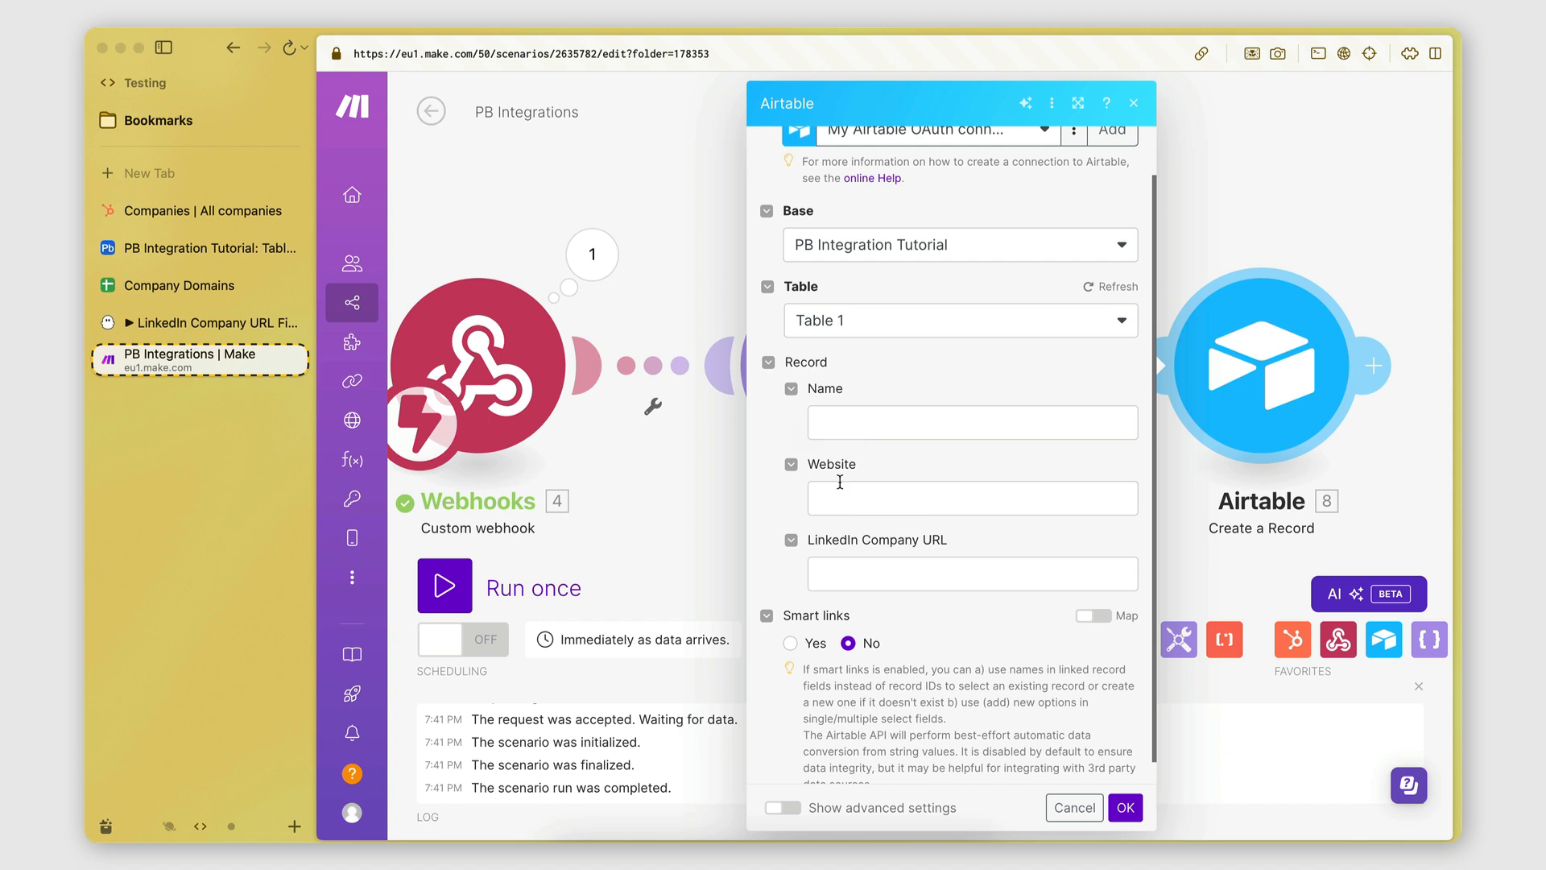
left_click_drag(1169, 508, 937, 507)
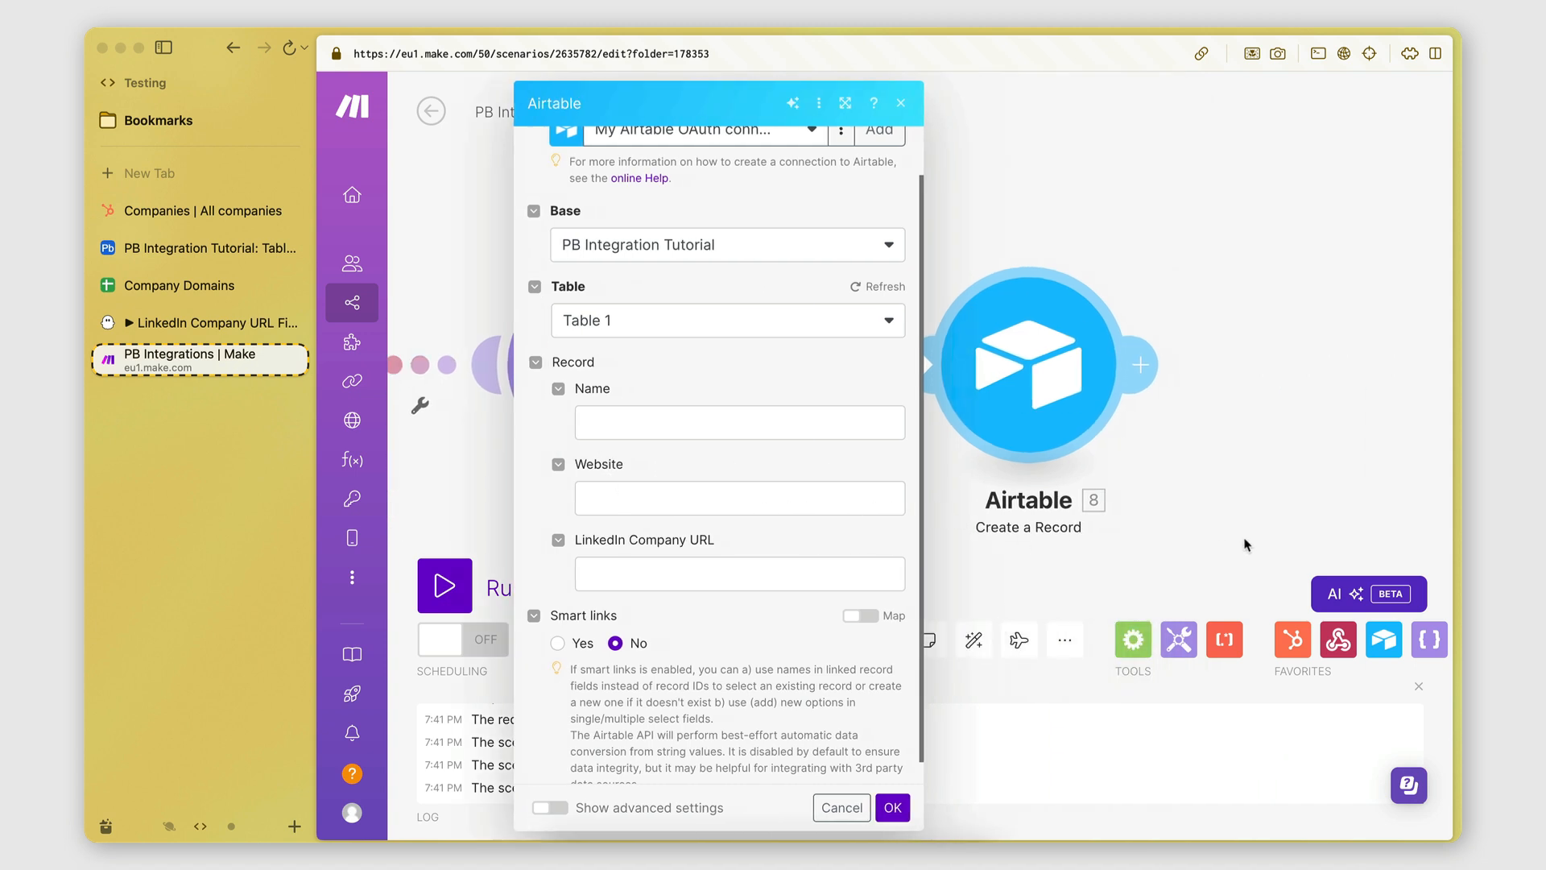
left_click_drag(1246, 546, 1113, 544)
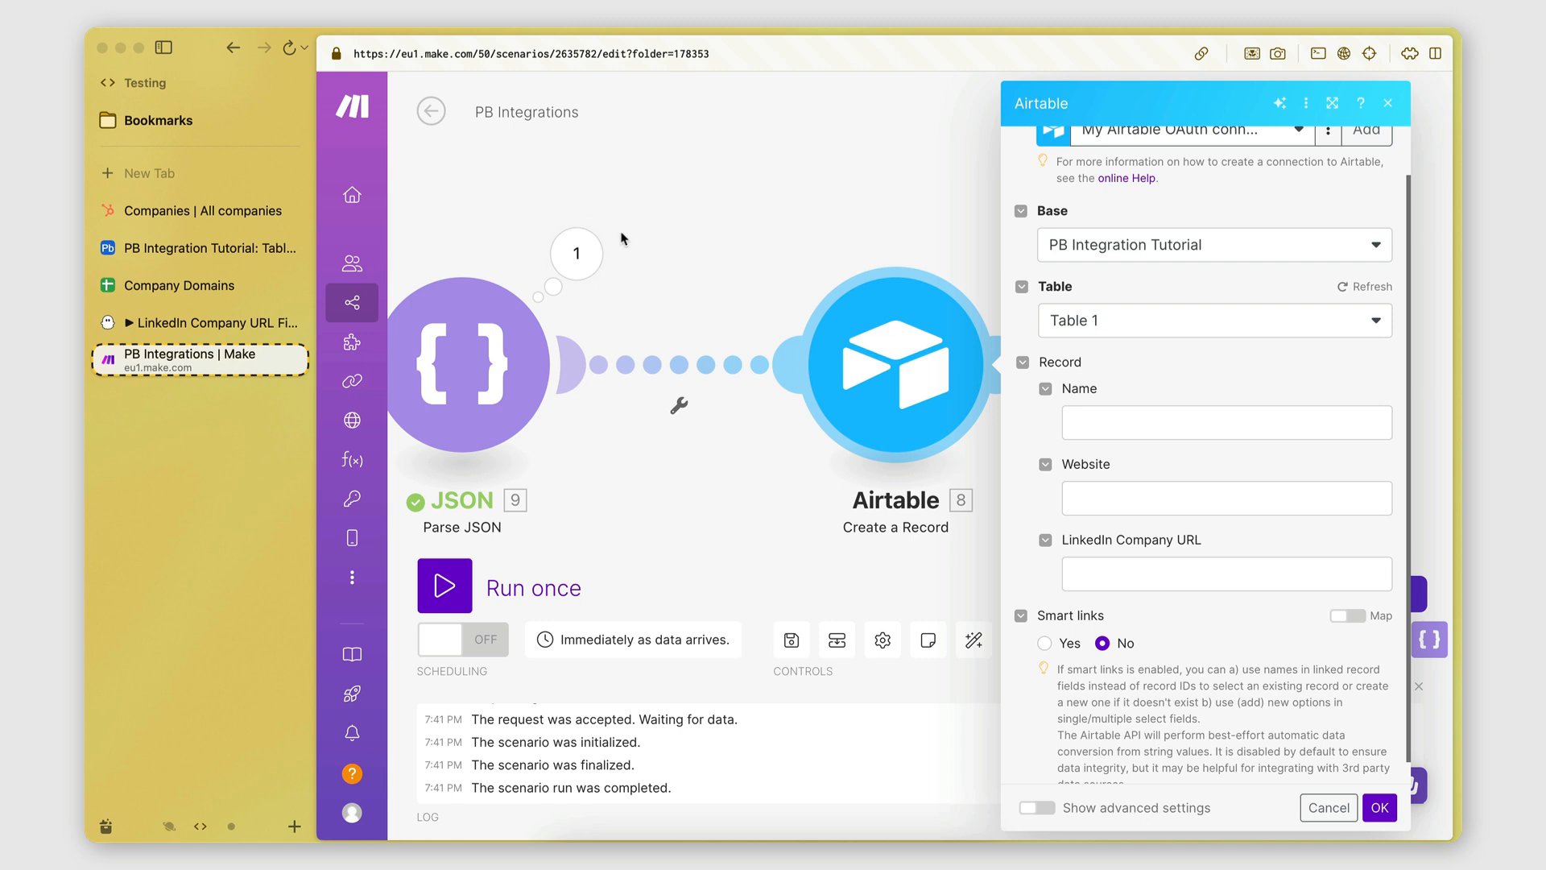
left_click(1109, 424)
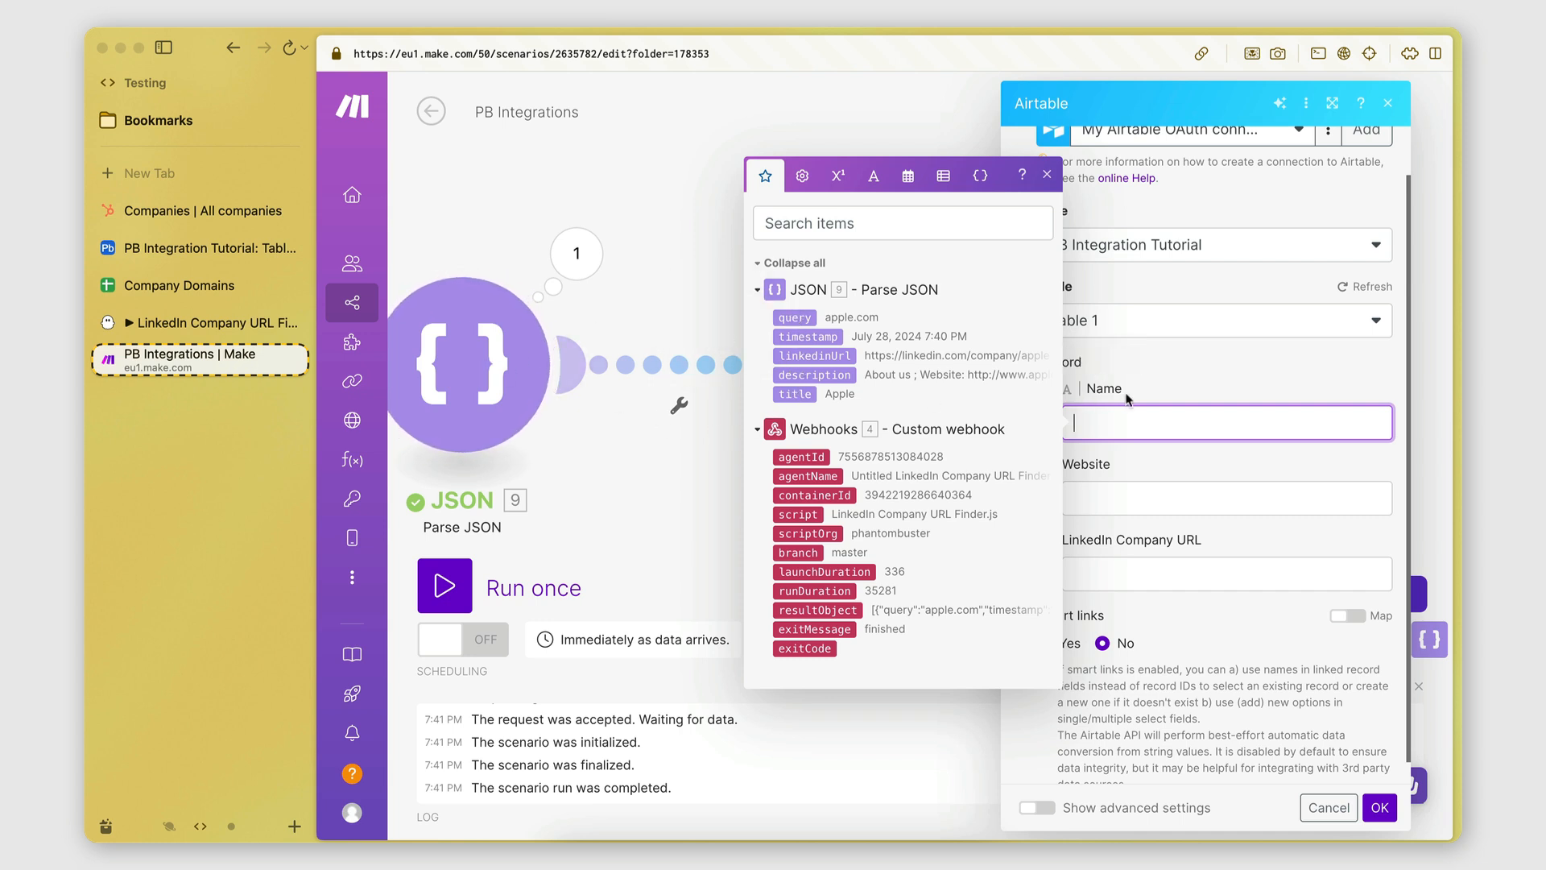
left_click(791, 397)
left_click(1110, 498)
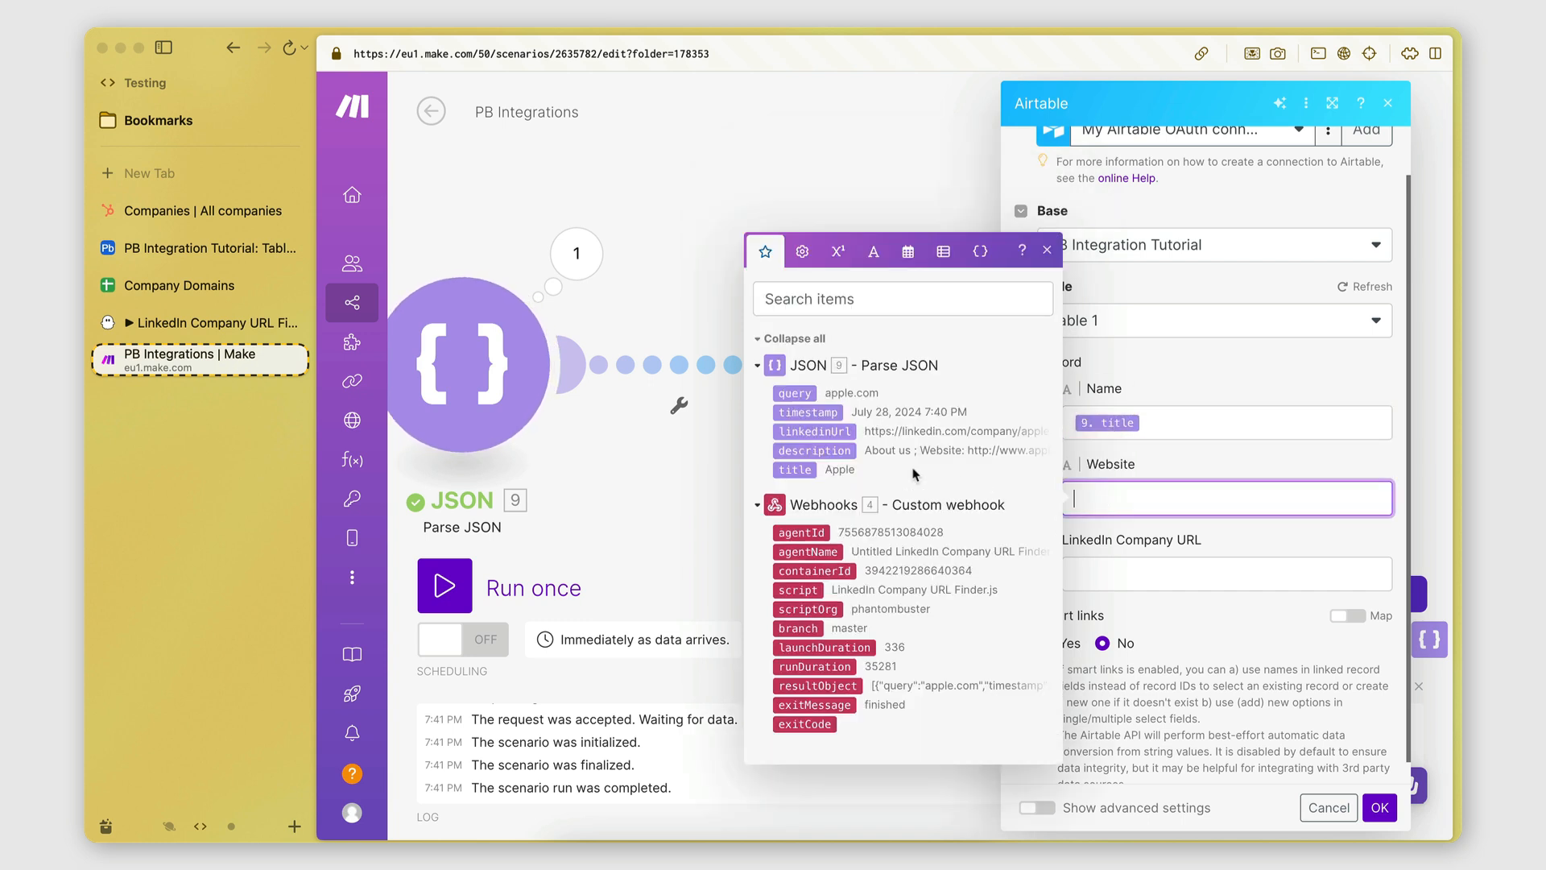
left_click_drag(794, 392, 1103, 495)
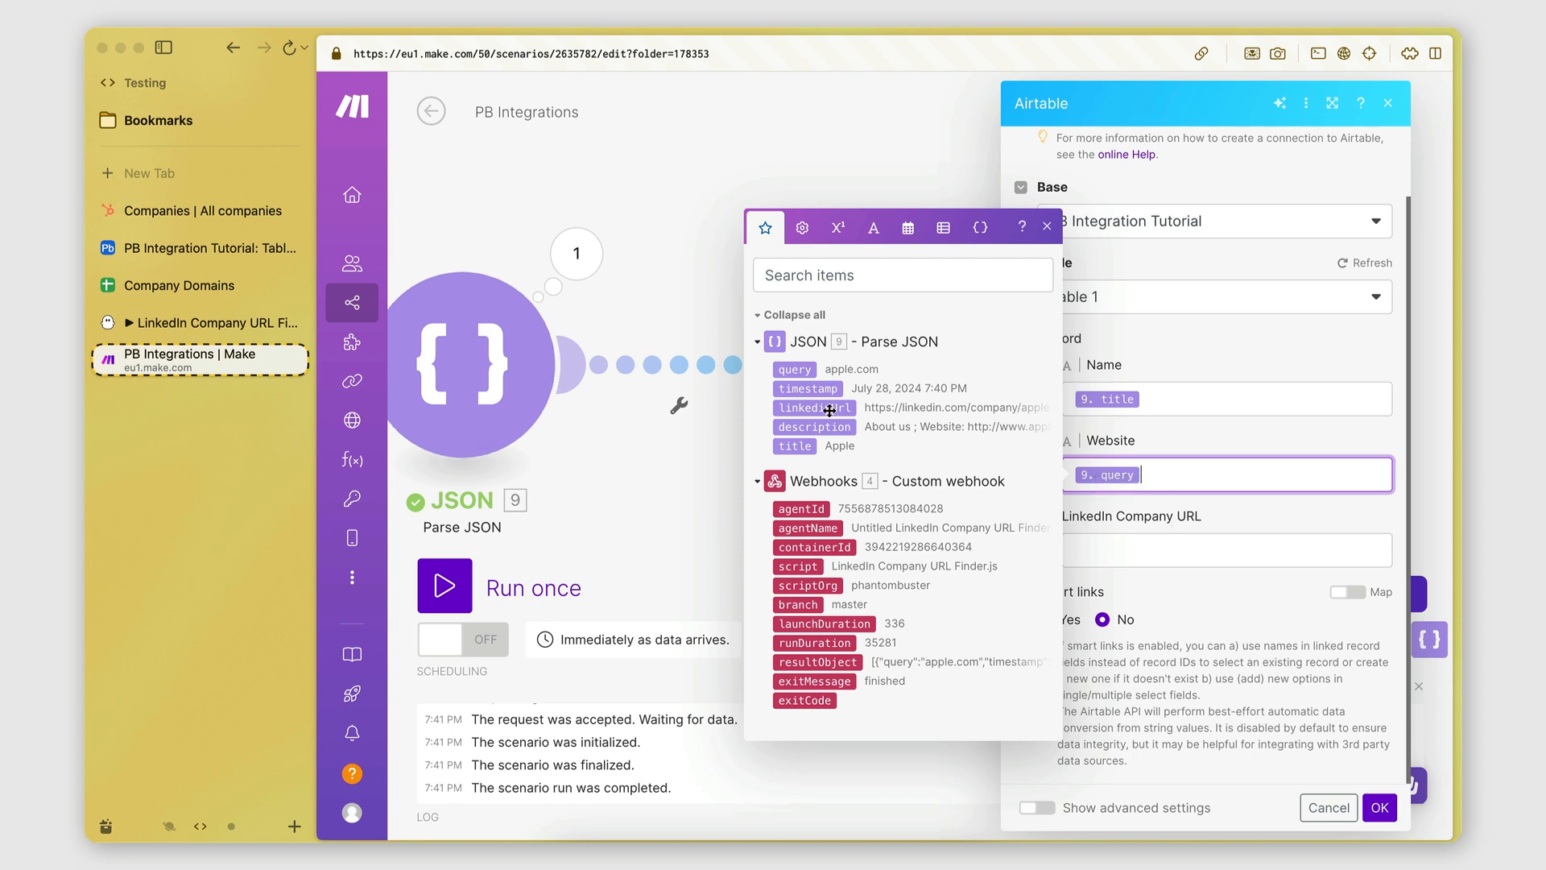
left_click_drag(803, 406, 1172, 548)
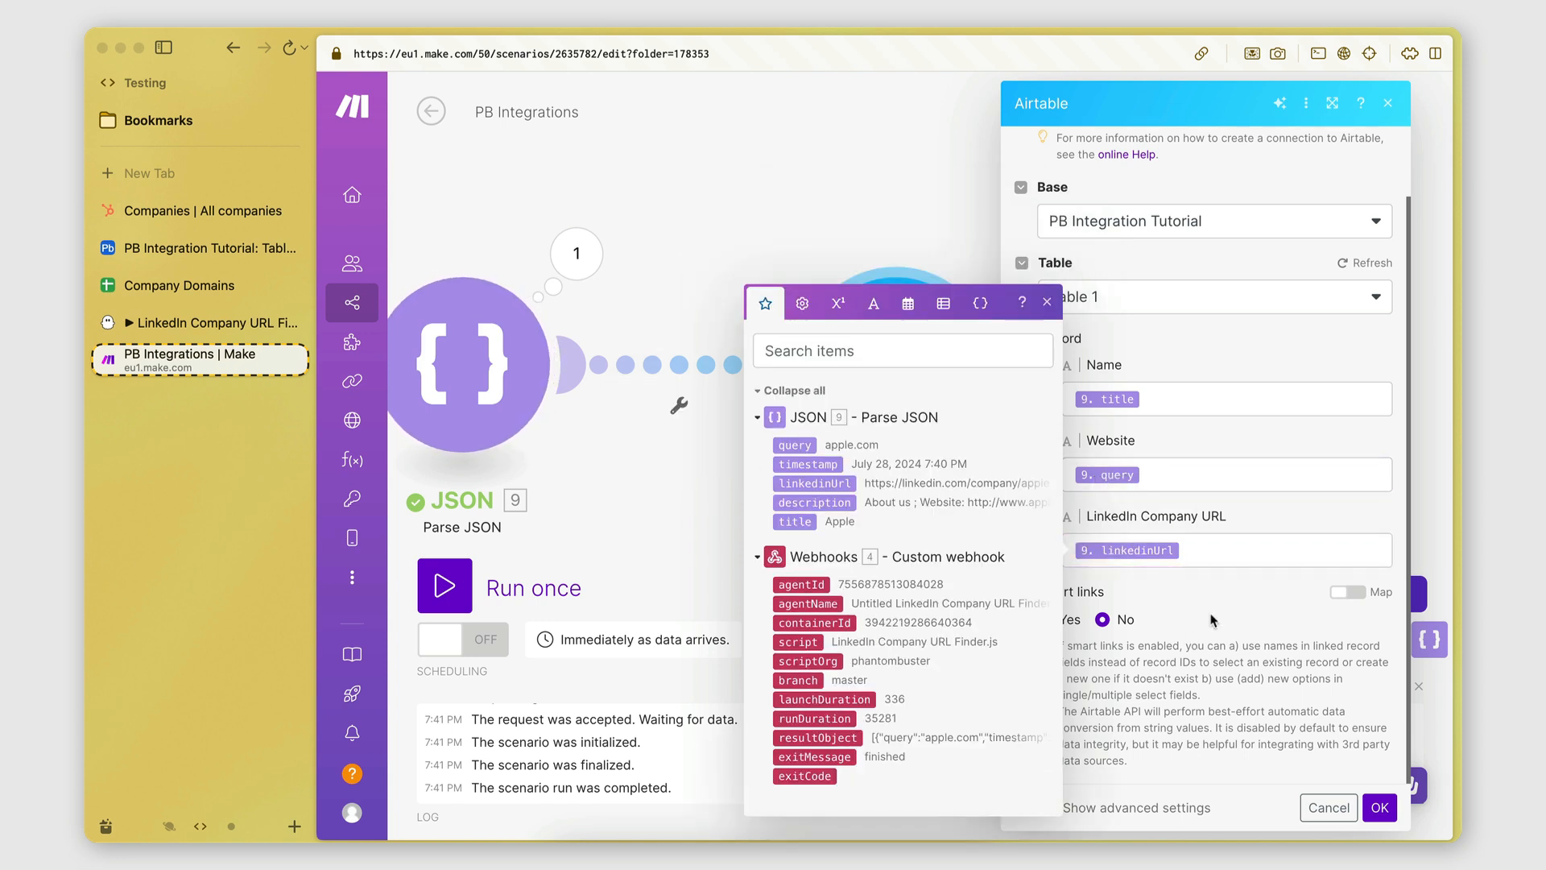
left_click(1379, 807)
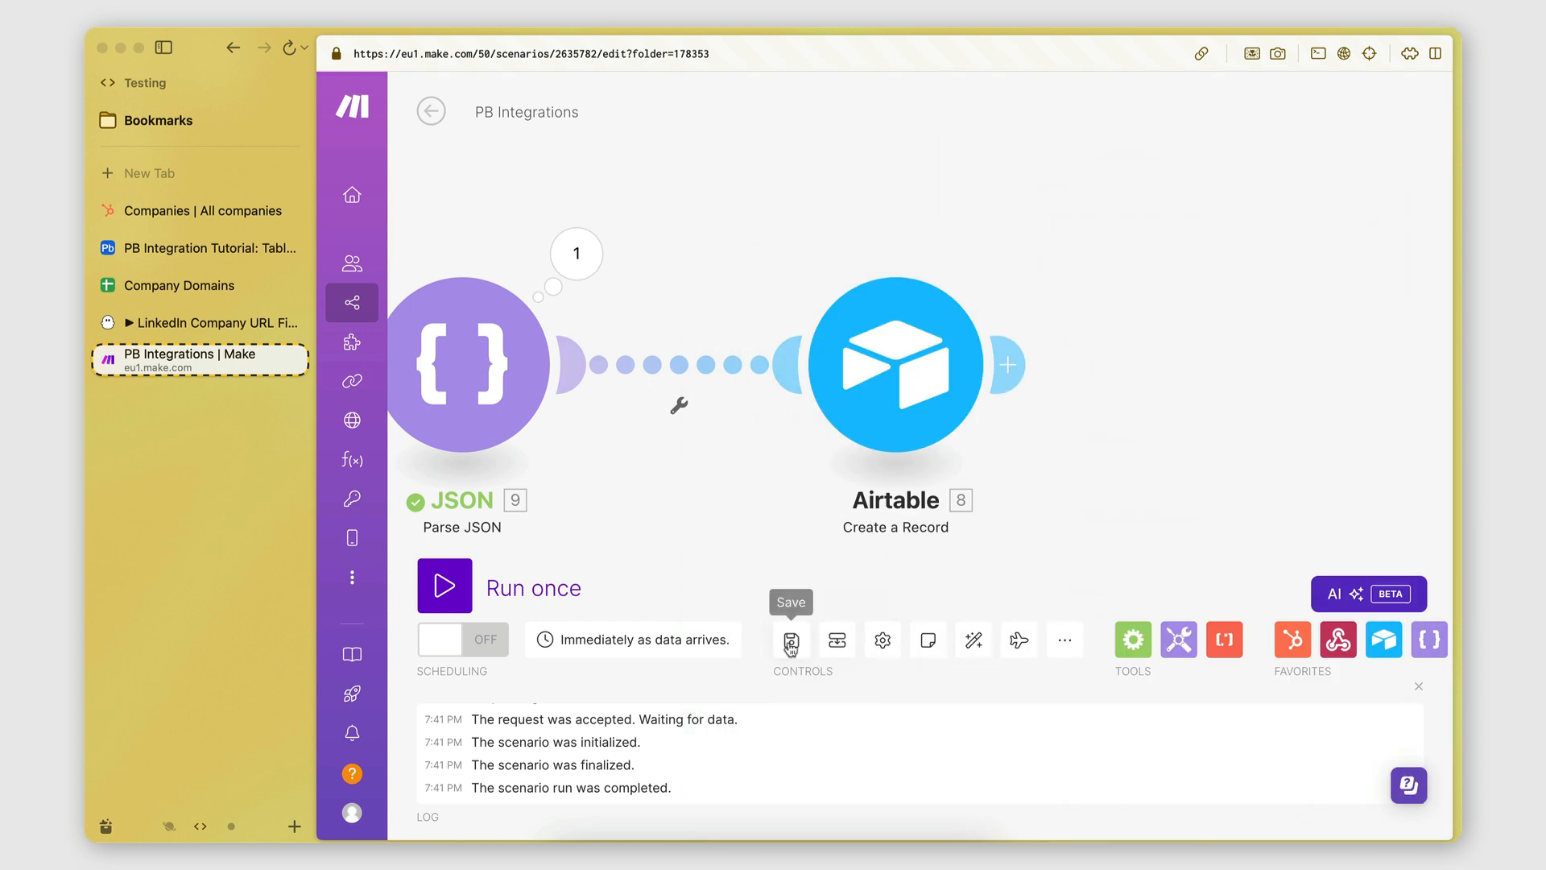
Auto-align the modules, save the scenario and run it once.
left_click(971, 644)
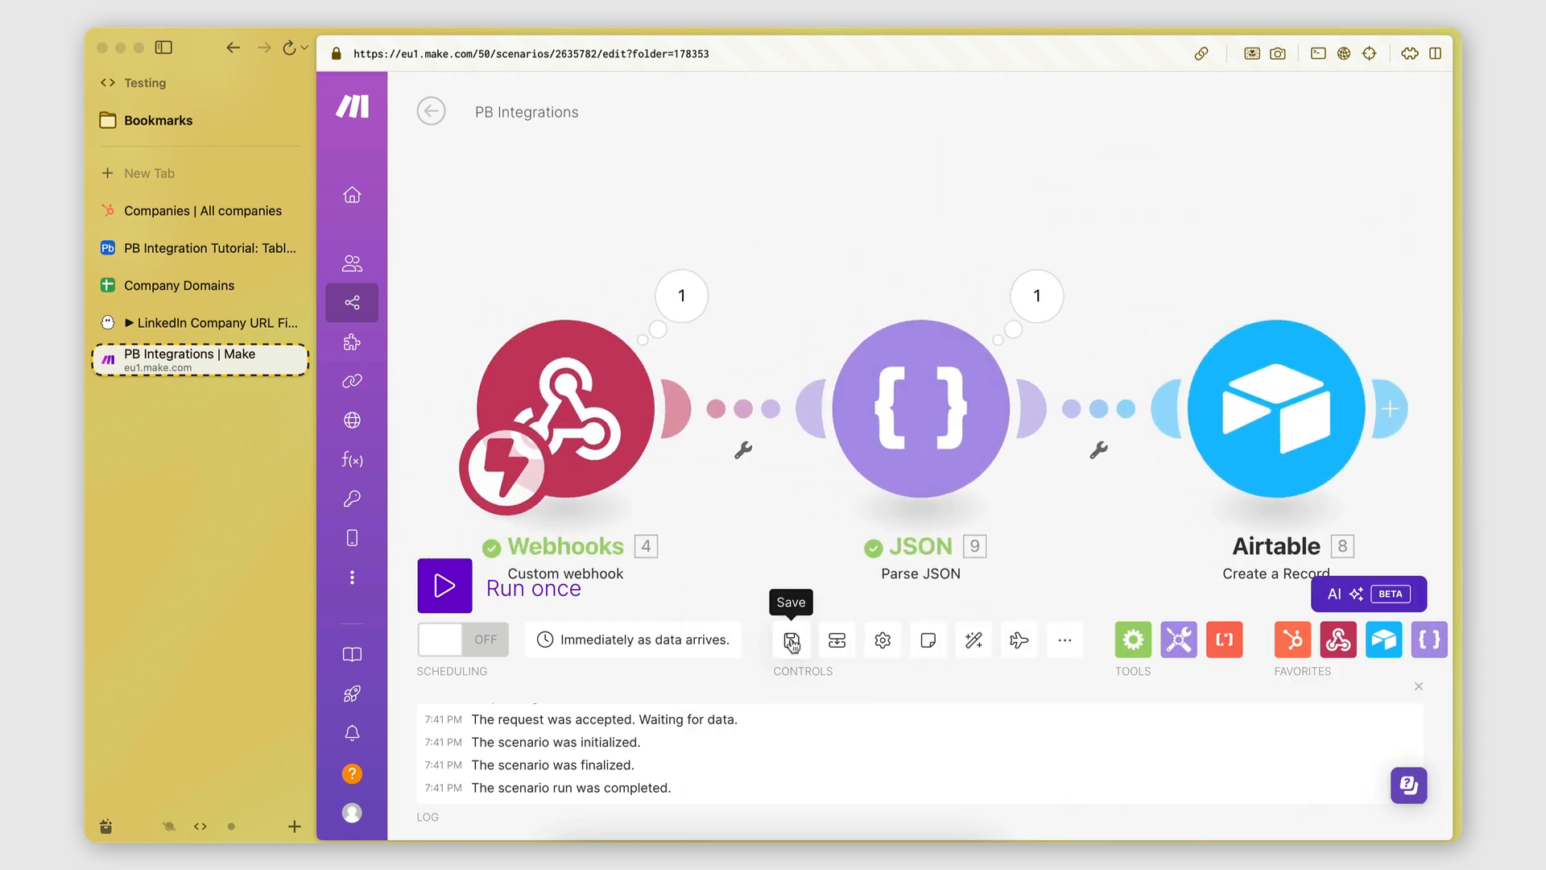
left_click(791, 642)
left_click(453, 581)
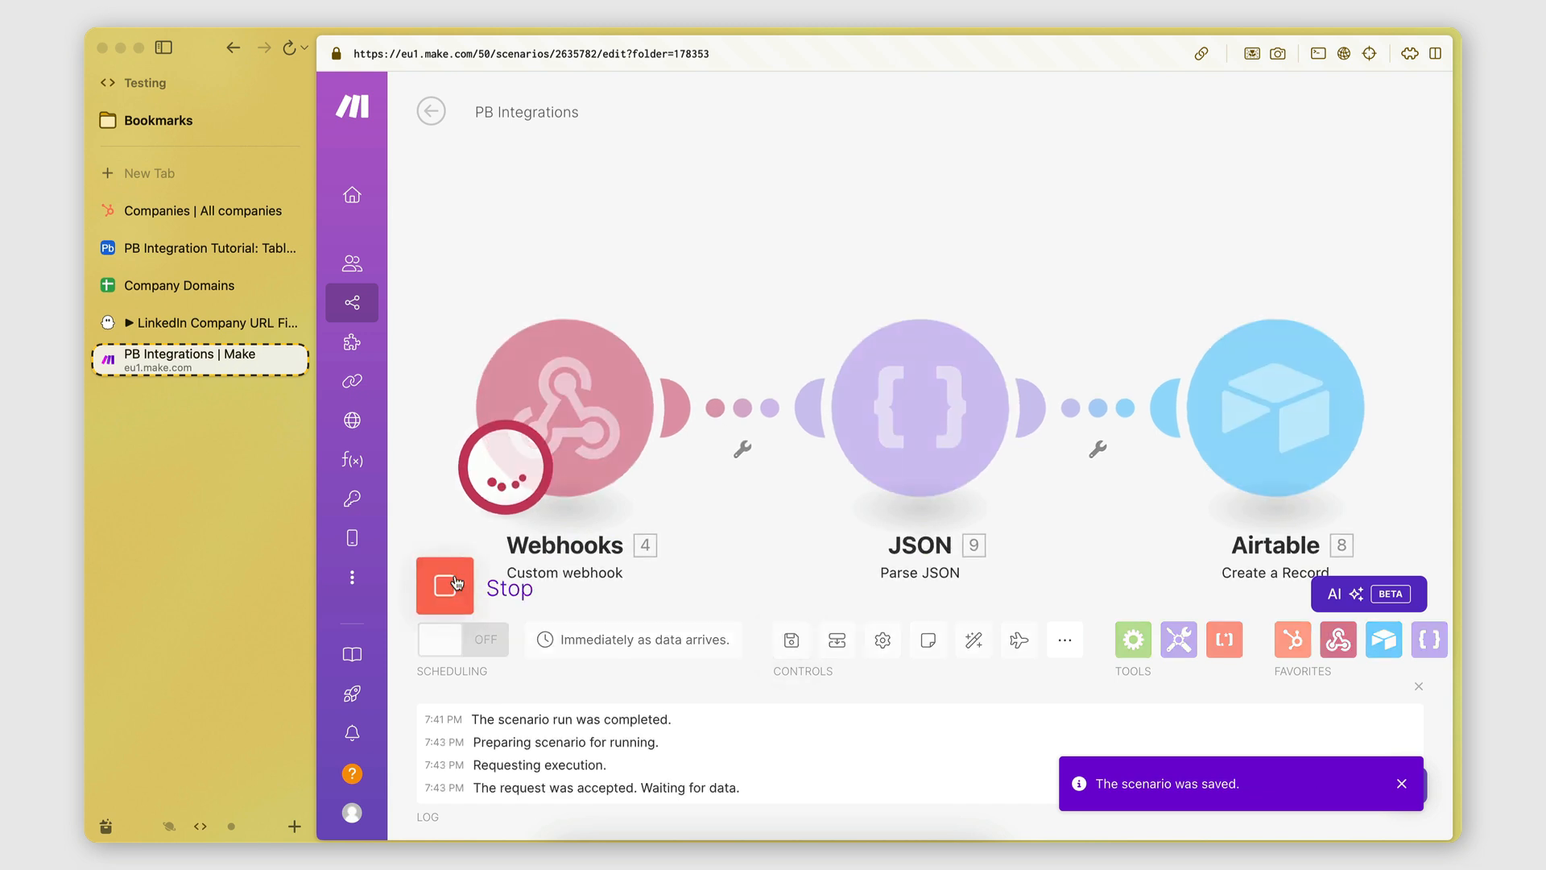
View the URL Finder phantom's results, then return to the completed Make run.
left_click(205, 322)
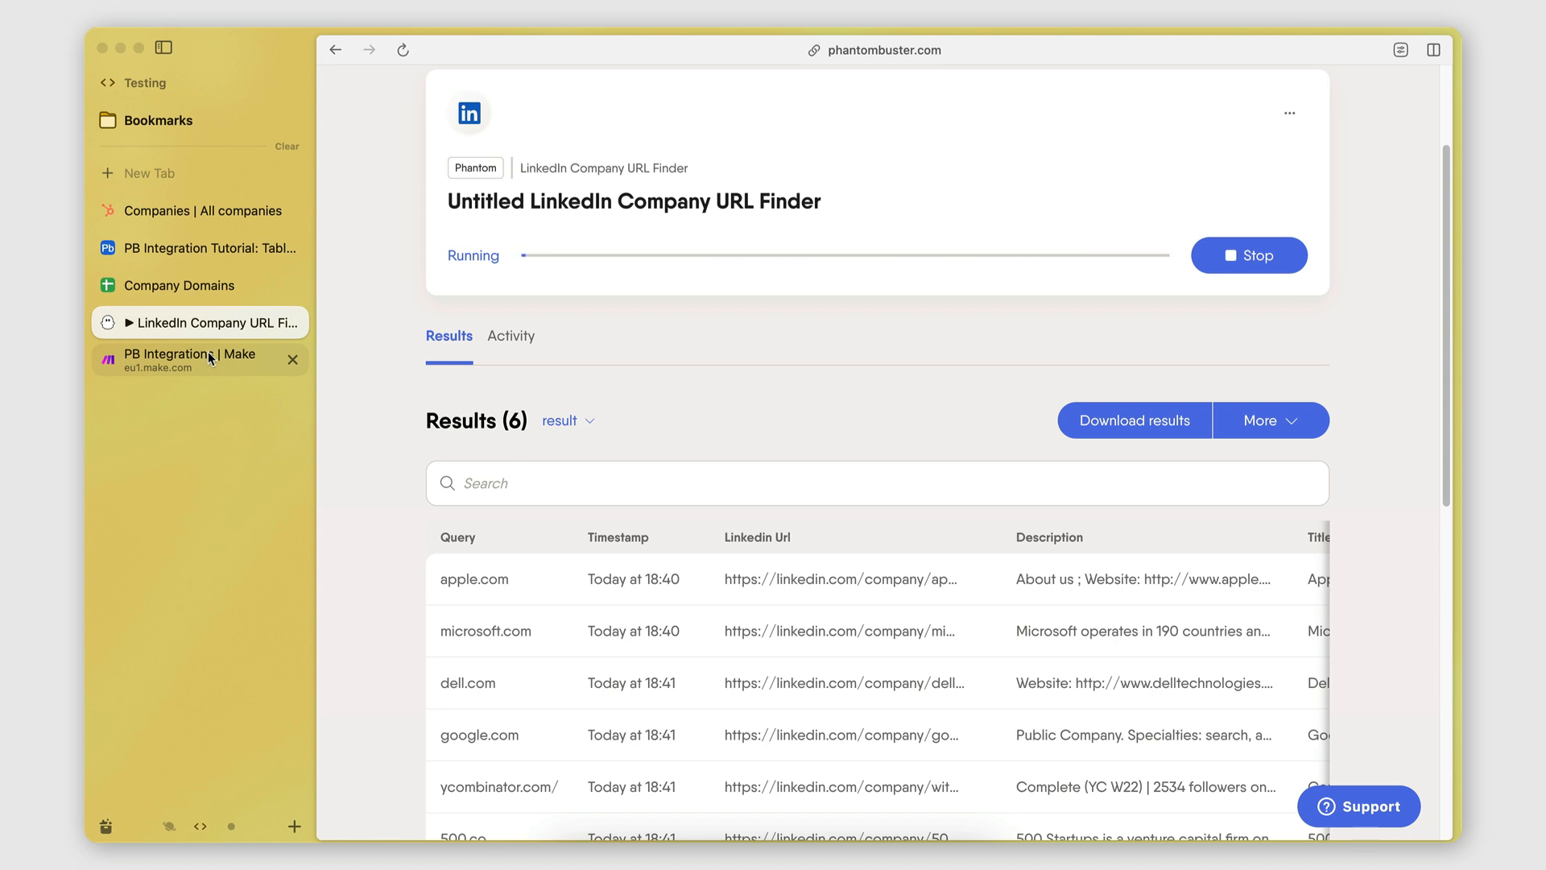
left_click(208, 351)
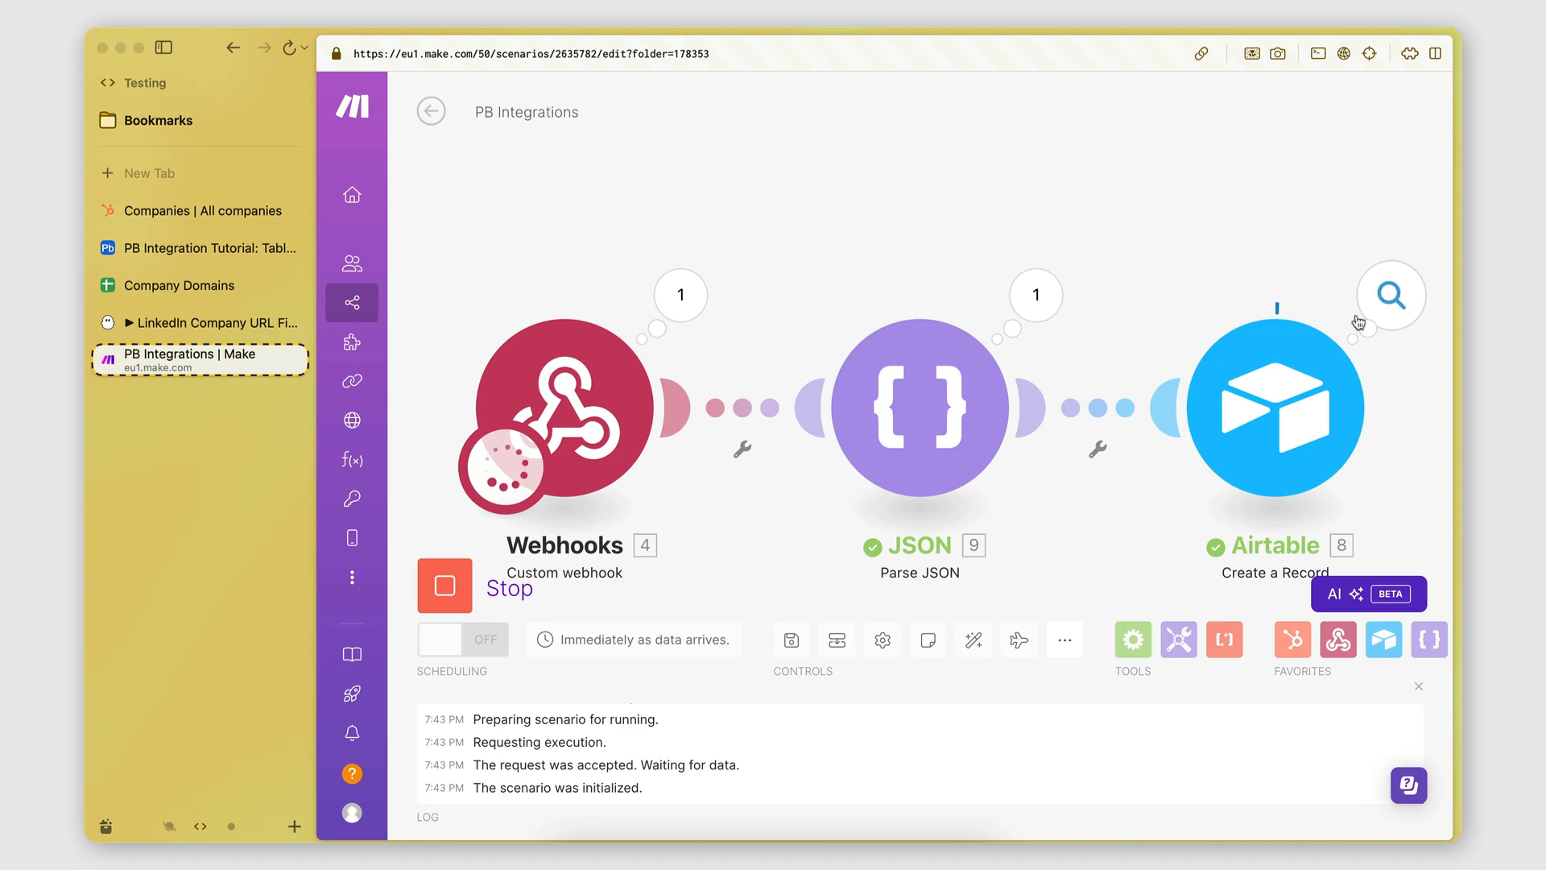
Scroll through each company's Parse JSON output bundle, then open the Airtable base.
left_click(1036, 295)
scroll(1209, 468, "down", 3)
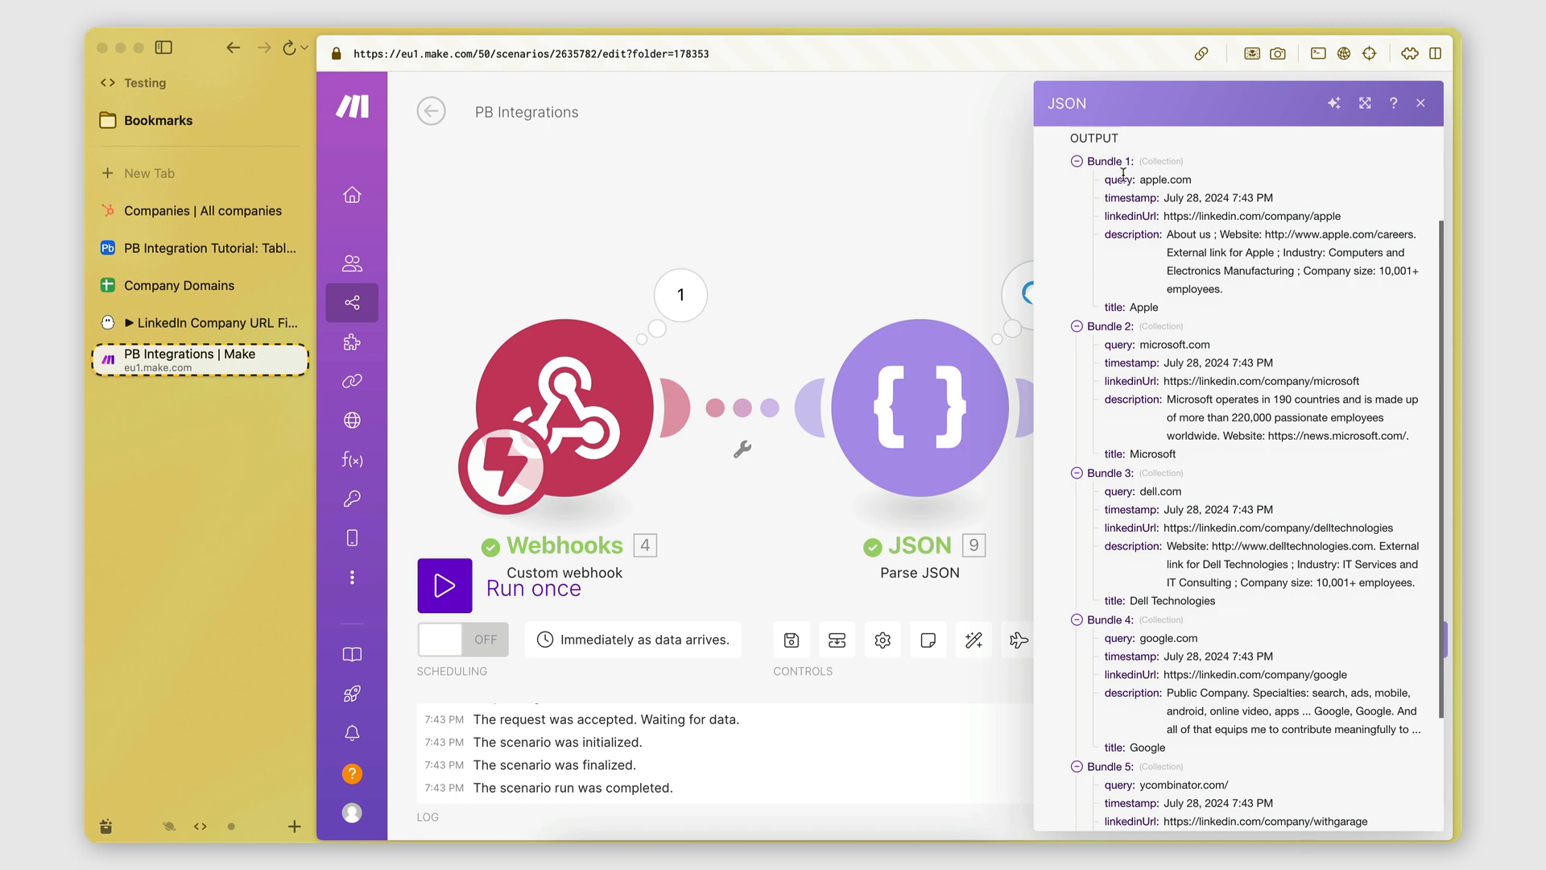
scroll(1125, 344, "down", 2)
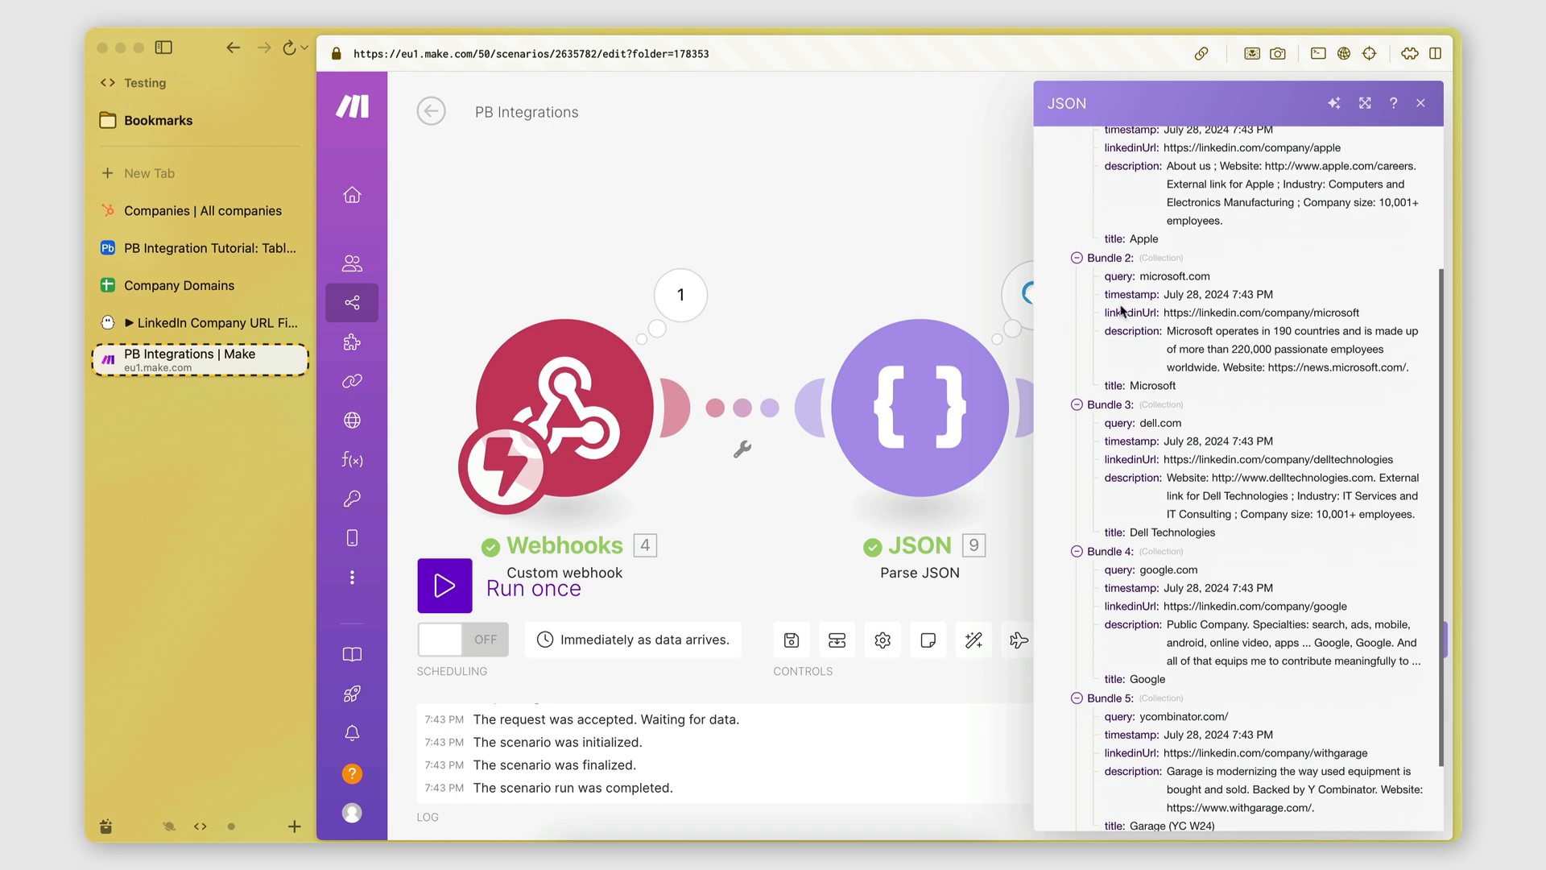
scroll(1128, 474, "down", 1)
left_click(938, 229)
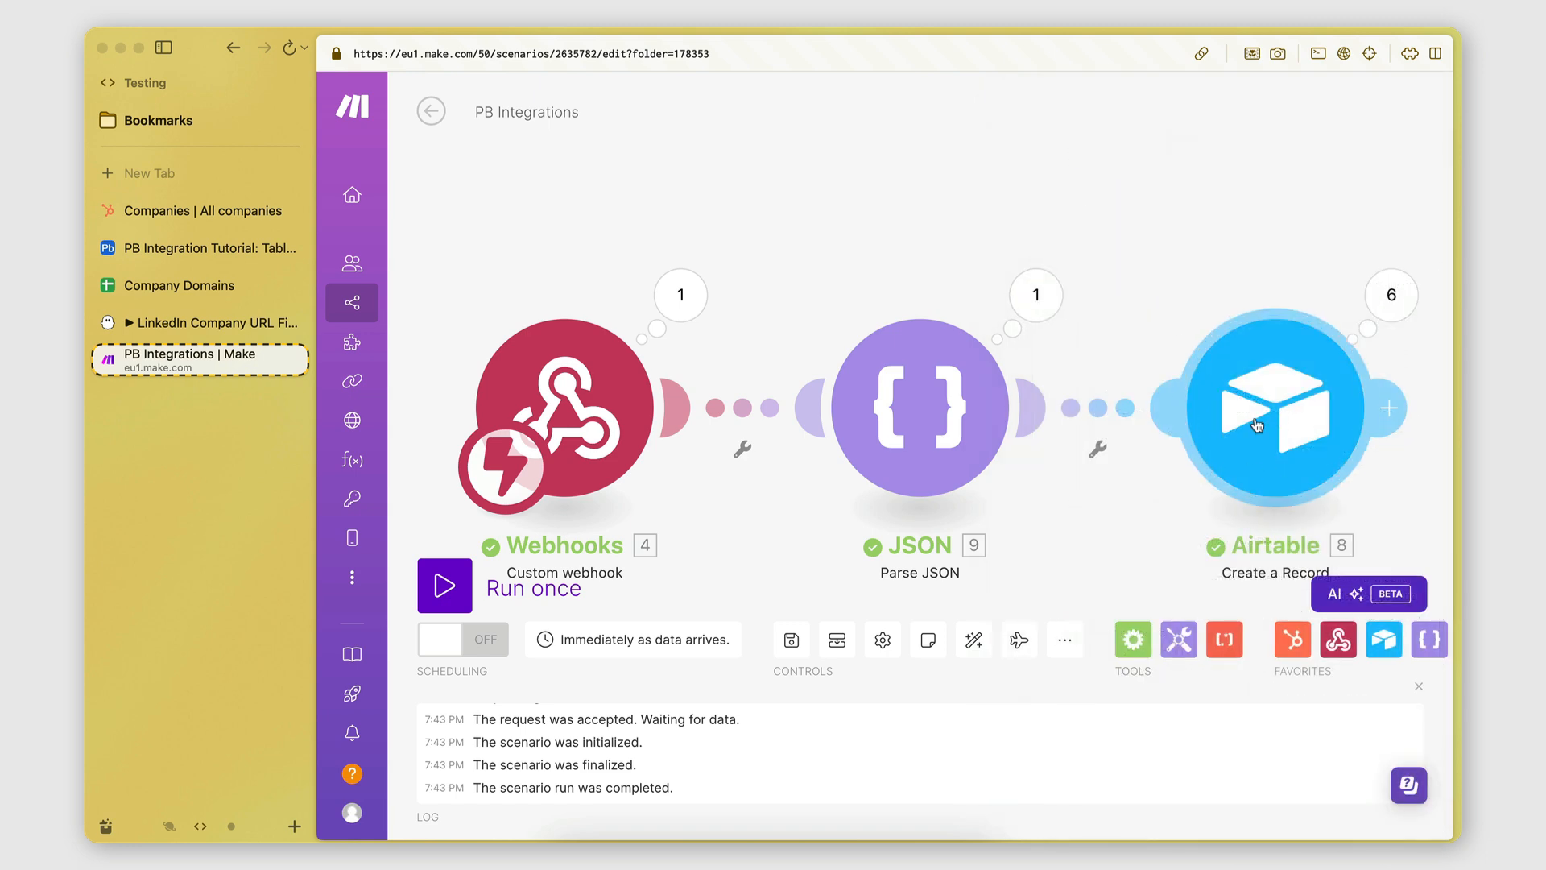
left_click(171, 250)
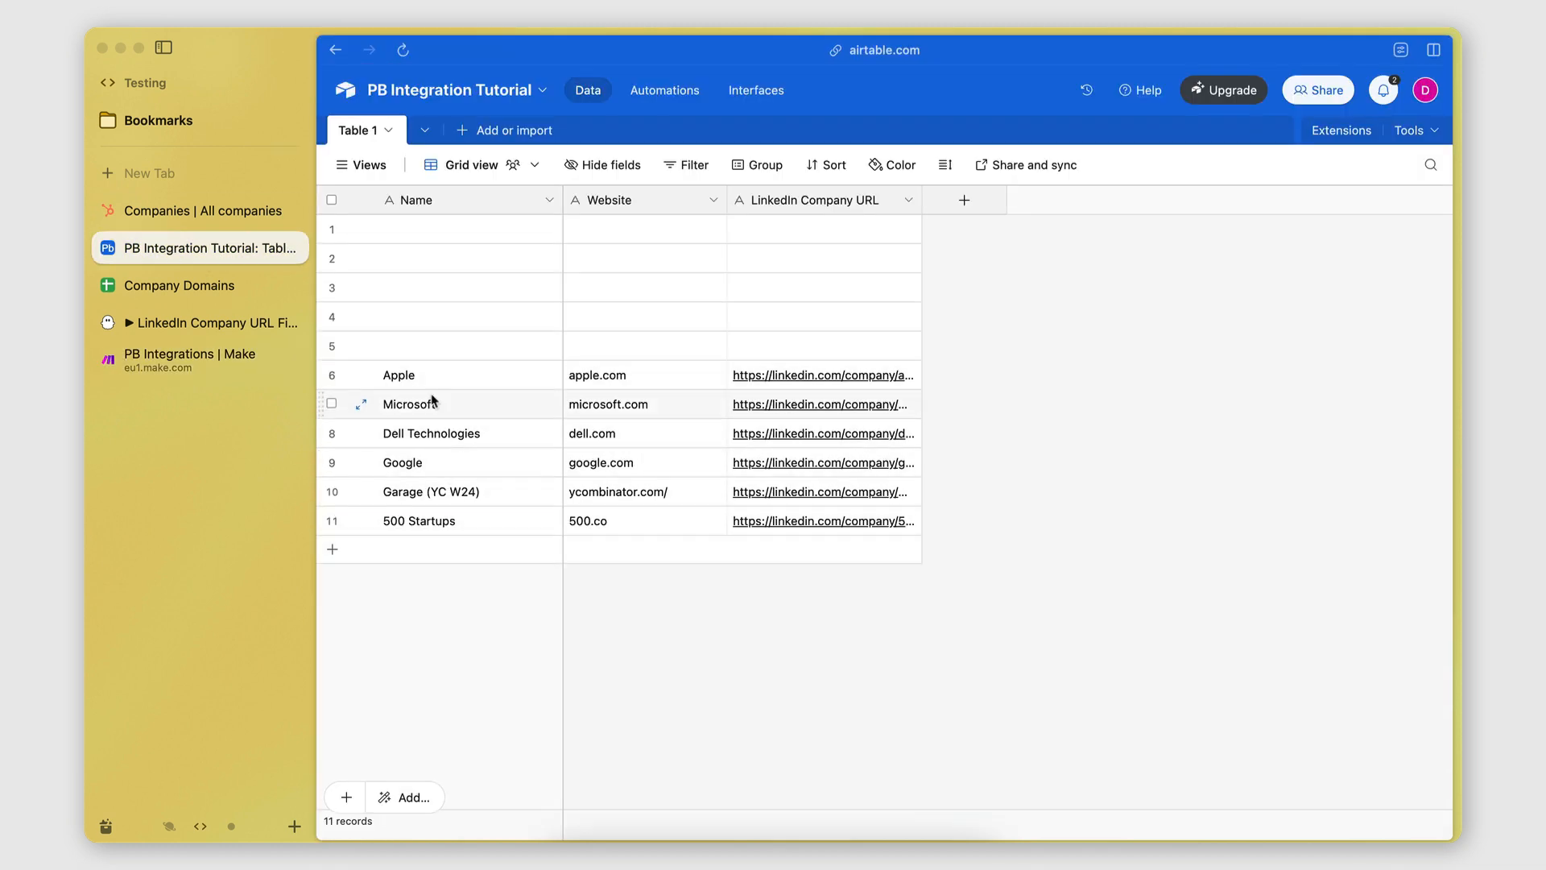
Delete empty rows 1–5, widen the LinkedIn Company URL column, and go back to Make.
left_click(331, 228)
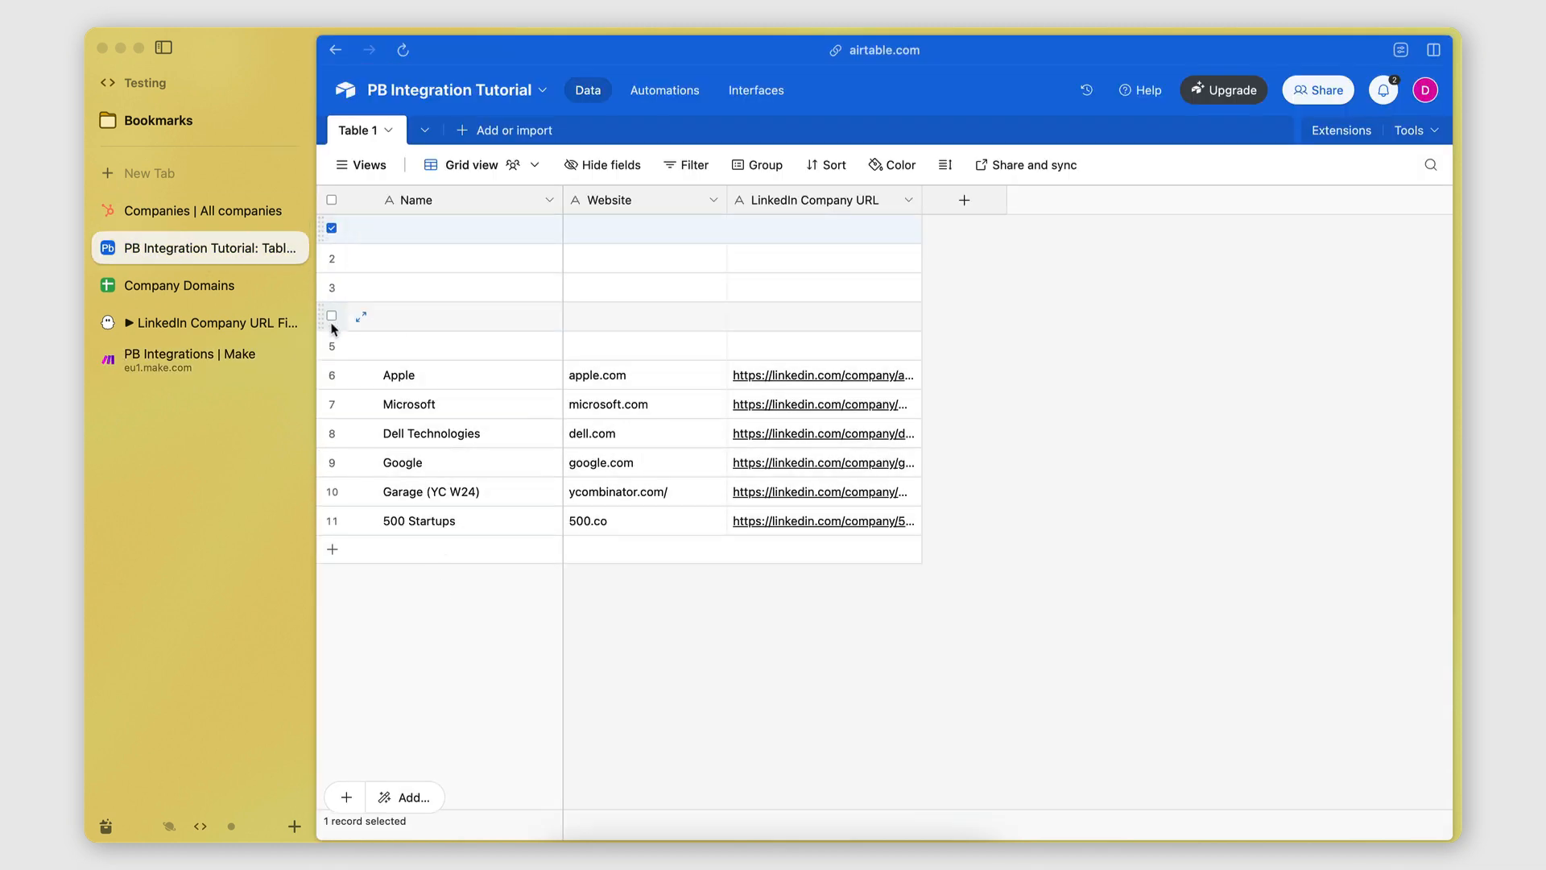
left_click(331, 345, "shift")
right_click(425, 313)
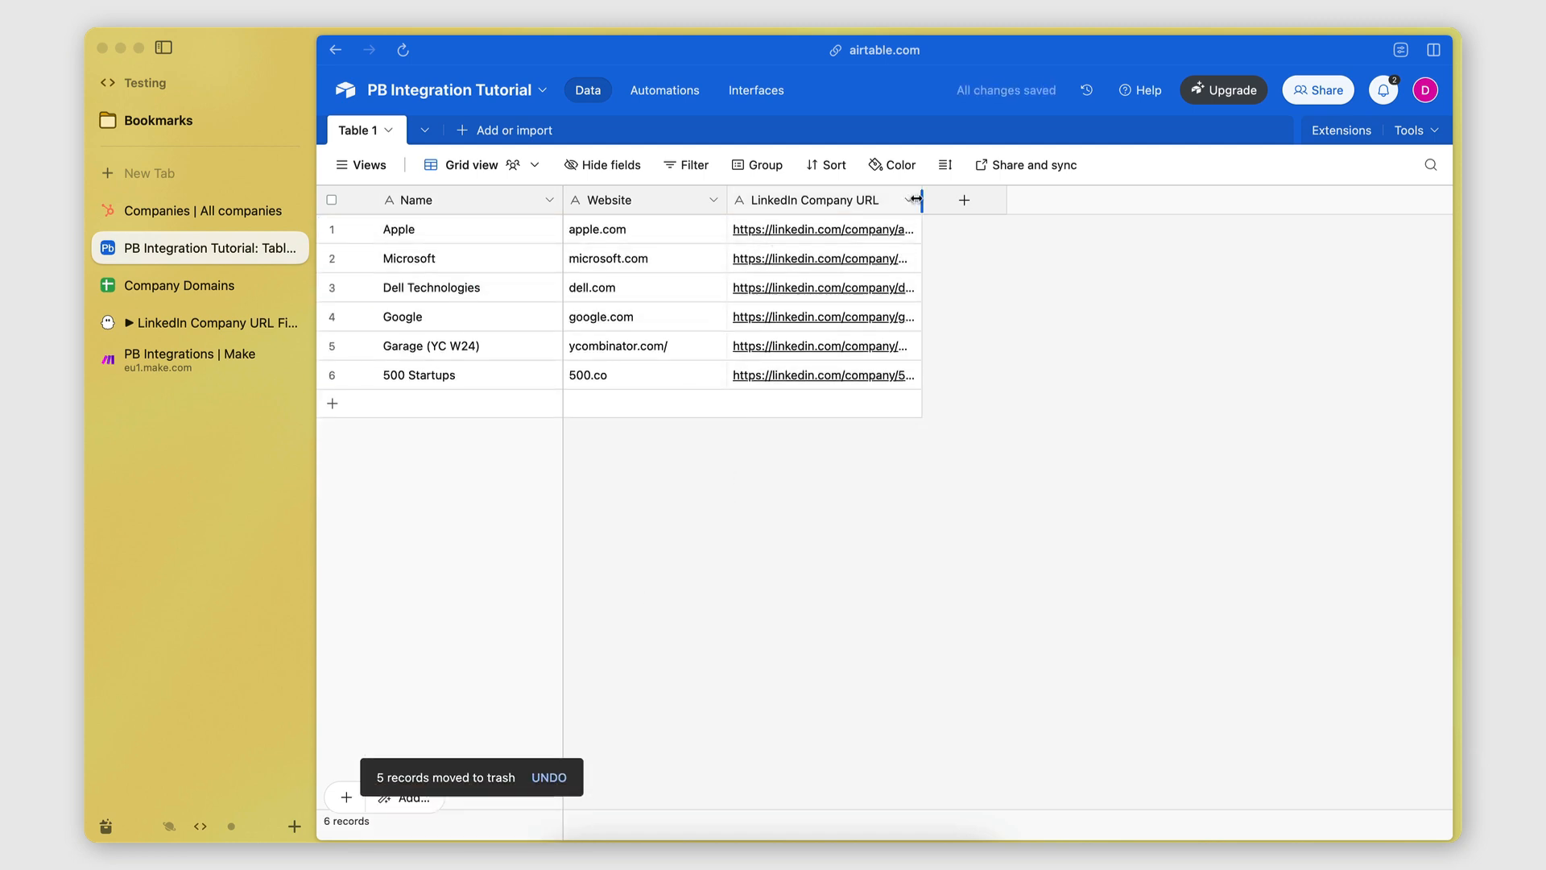
left_click_drag(915, 199, 1065, 198)
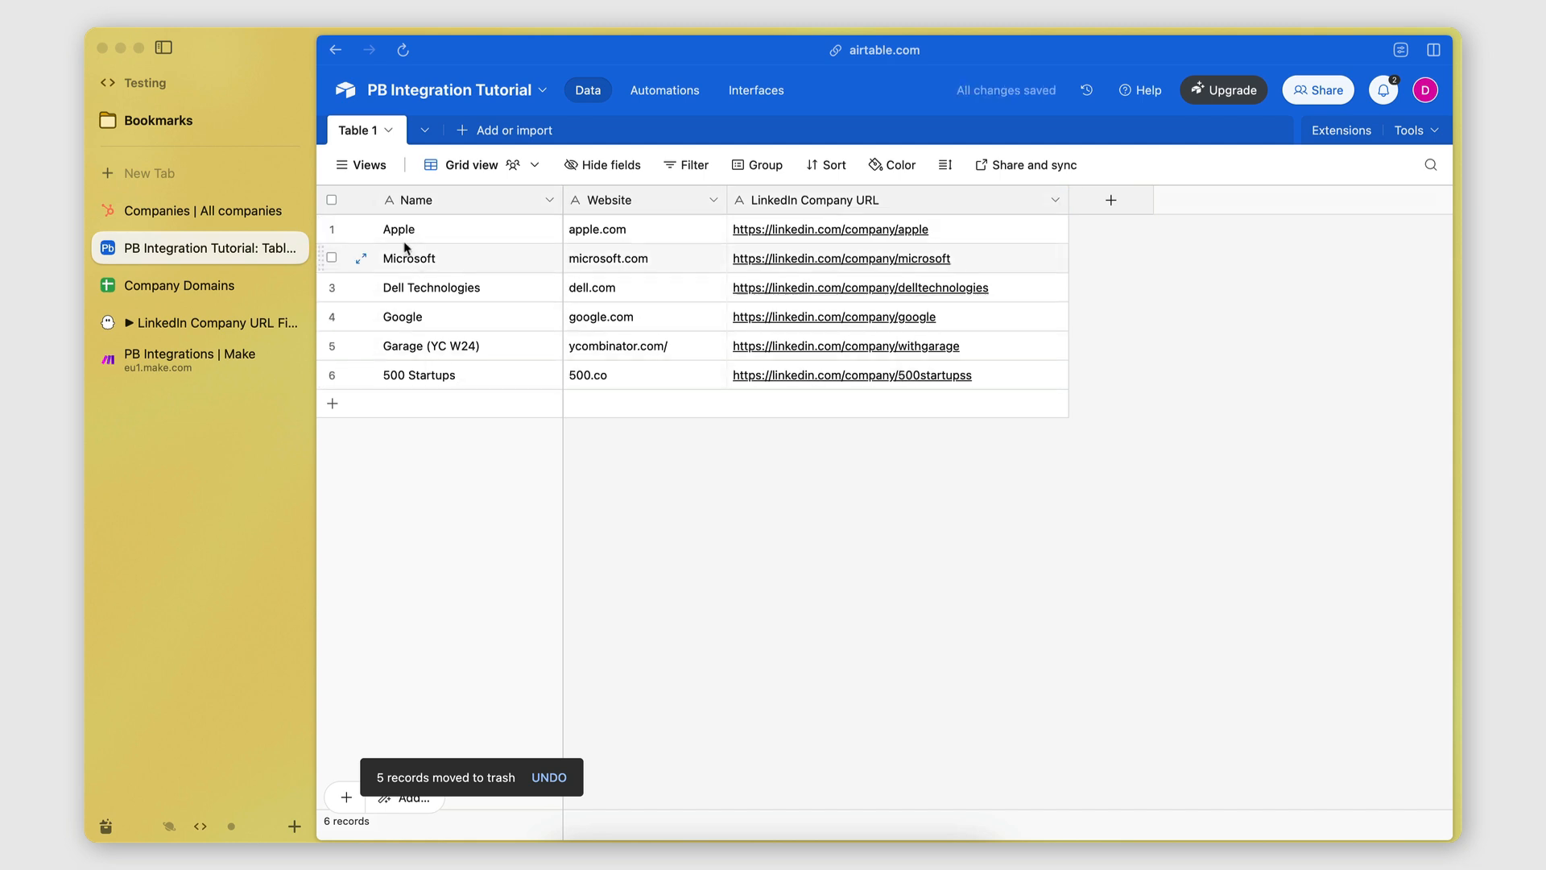
left_click(153, 363)
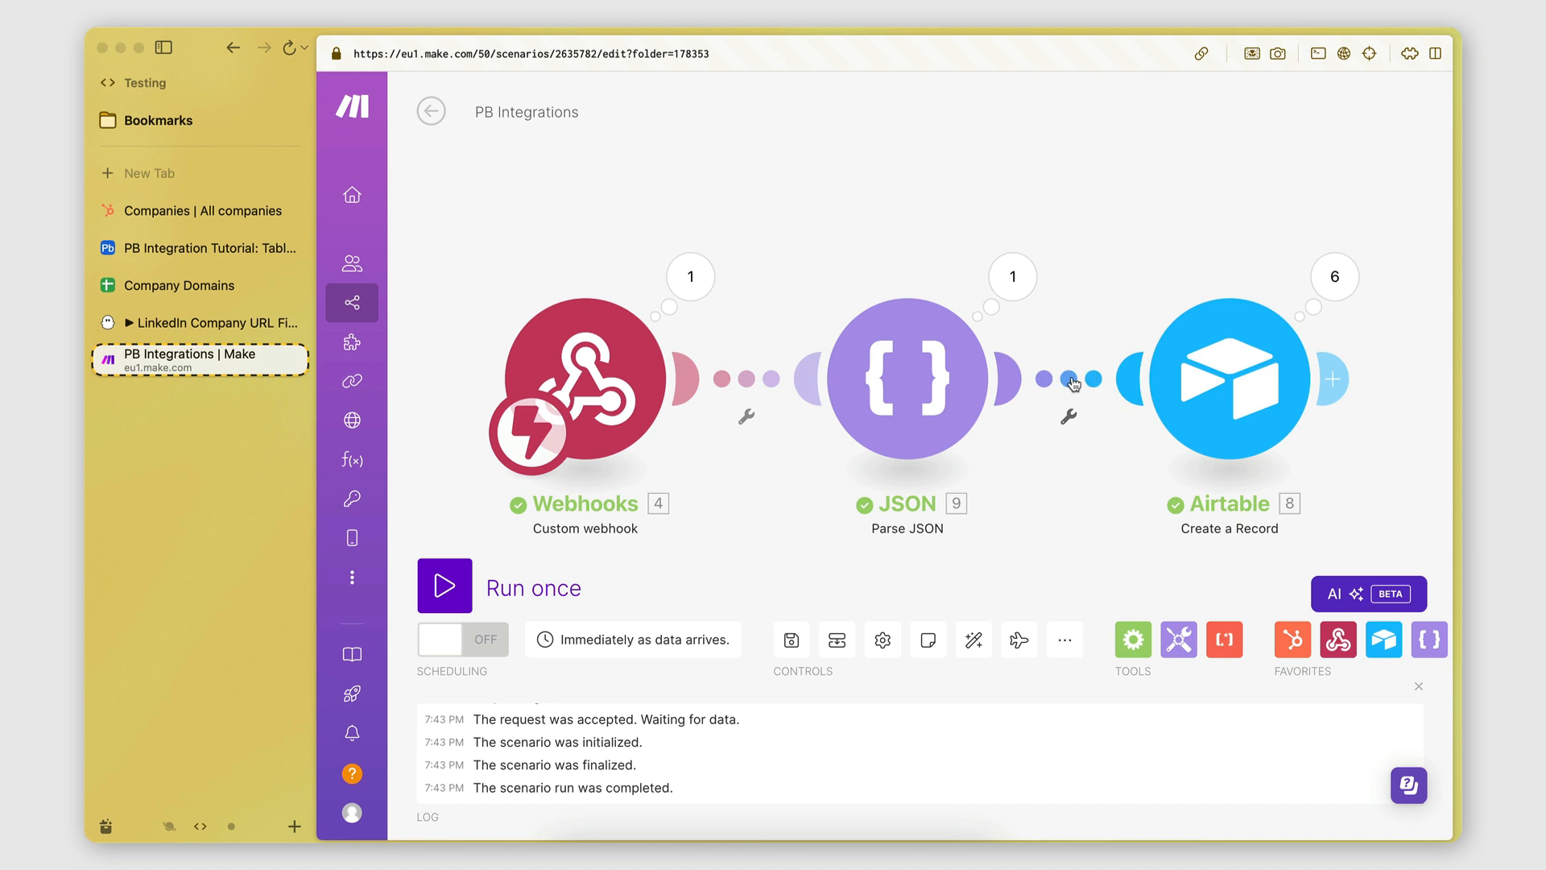
Unlink Airtable from JSON, move Airtable to the top right and JSON lower, then view HubSpot Companies.
left_click(1071, 384)
left_click(929, 538)
right_click(1068, 390)
left_click(1099, 428)
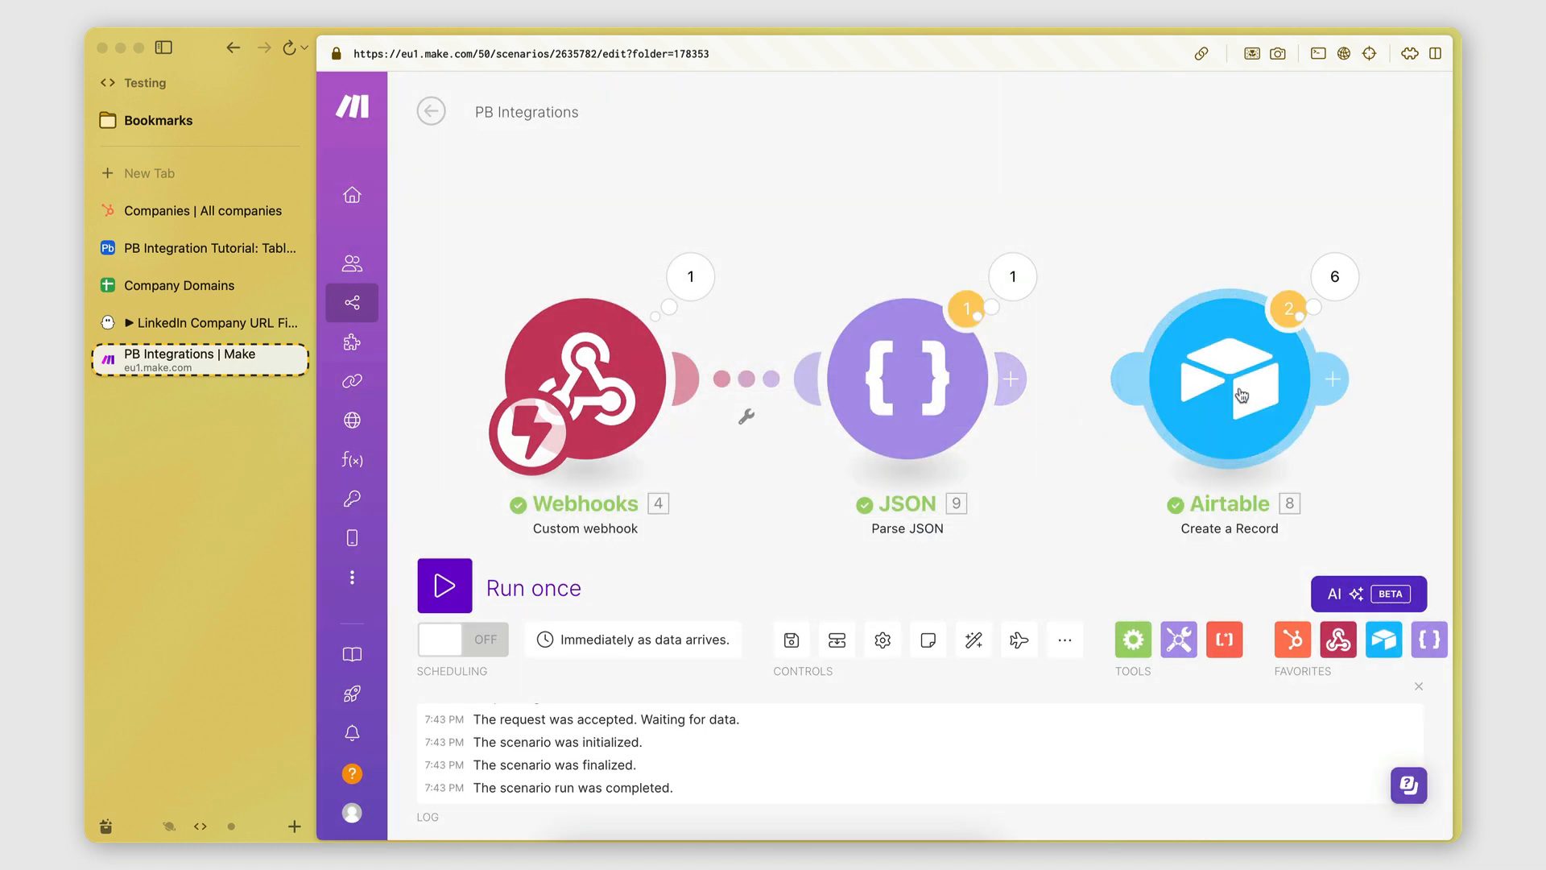
left_click_drag(1254, 378, 1429, 225)
left_click_drag(1235, 403, 1083, 324)
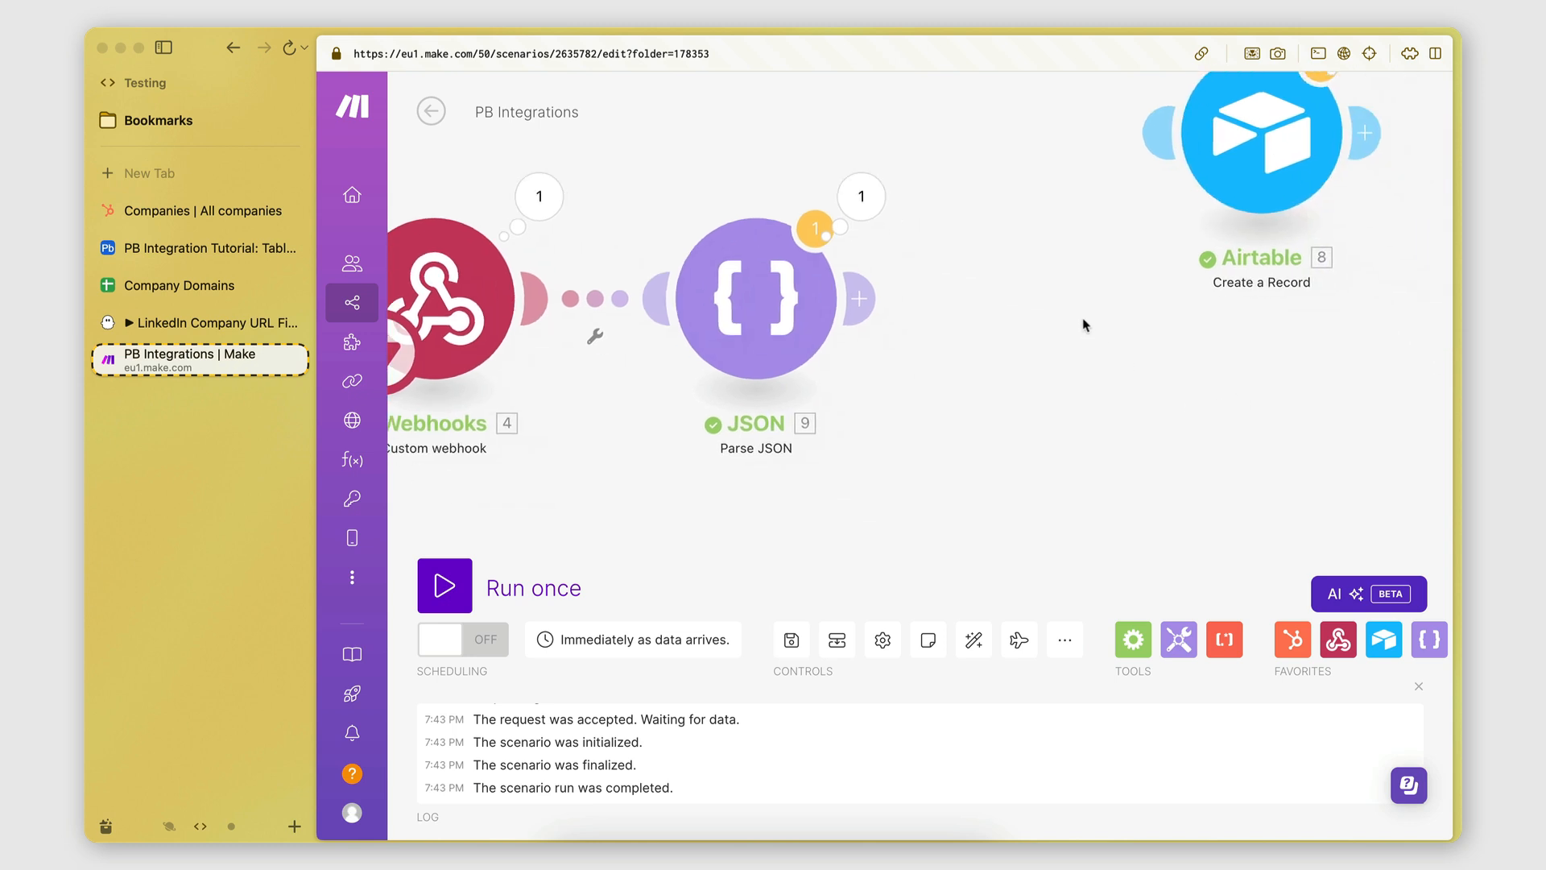
left_click_drag(772, 322, 770, 394)
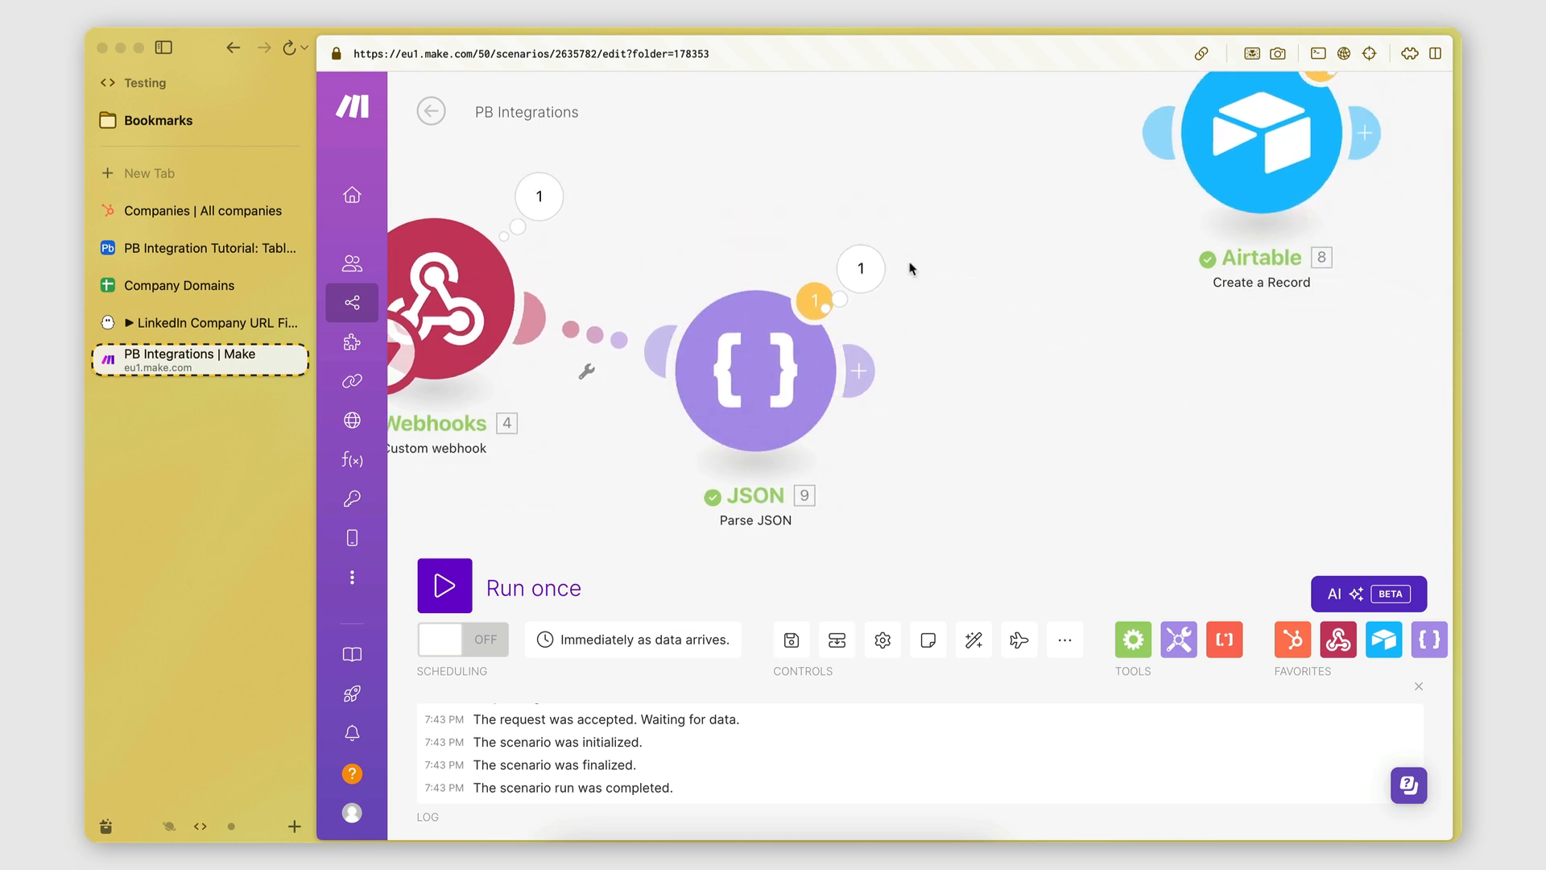
left_click(163, 216)
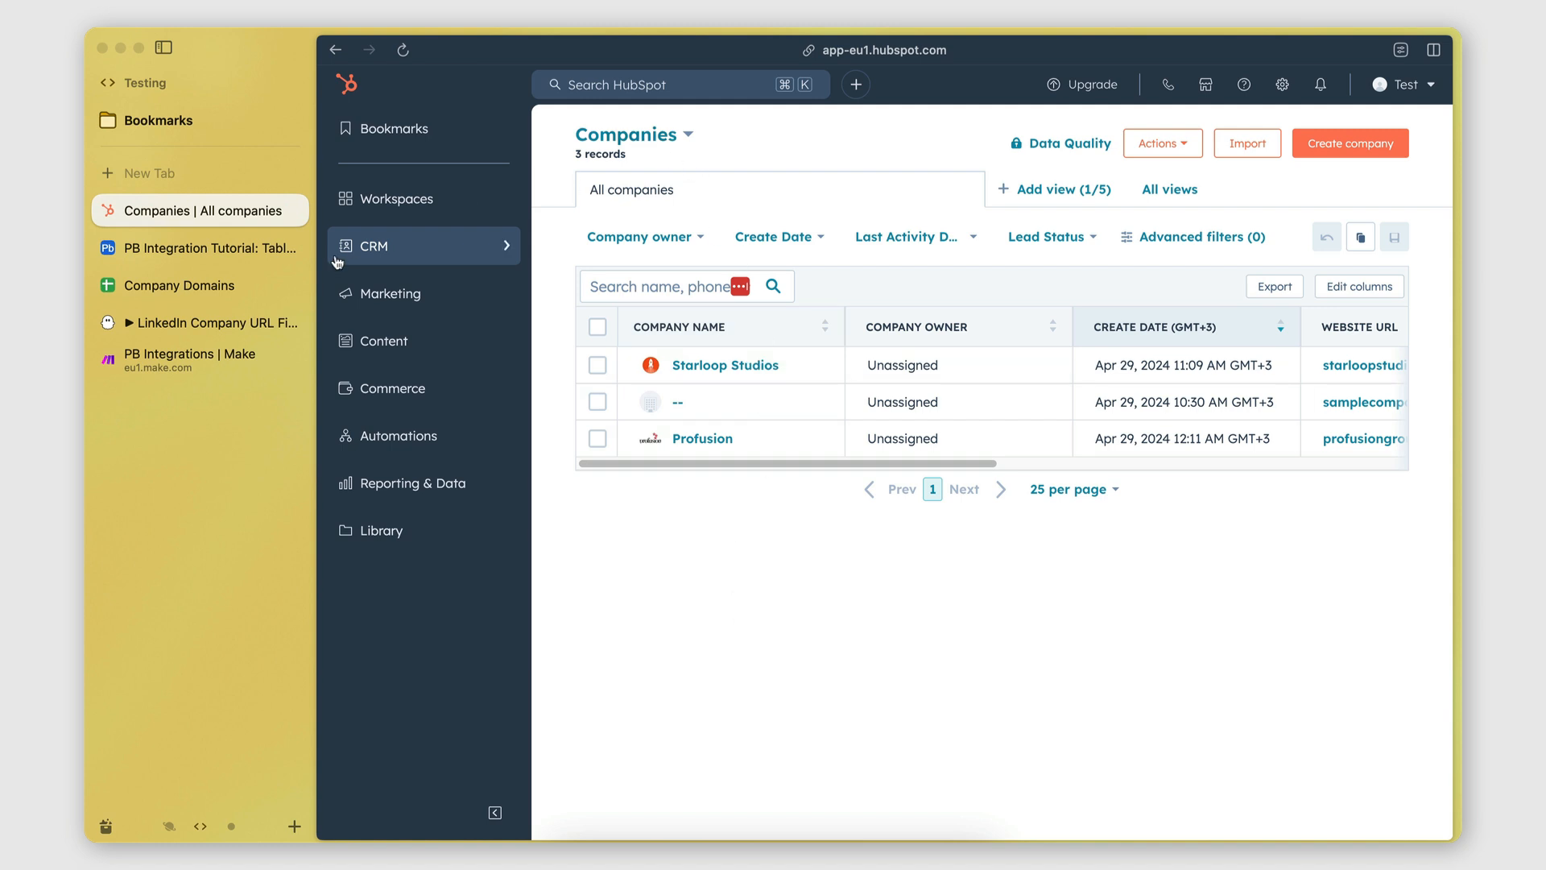
left_click(508, 255)
Add a HubSpot CRM Create a Company module after the JSON module.
left_click(174, 363)
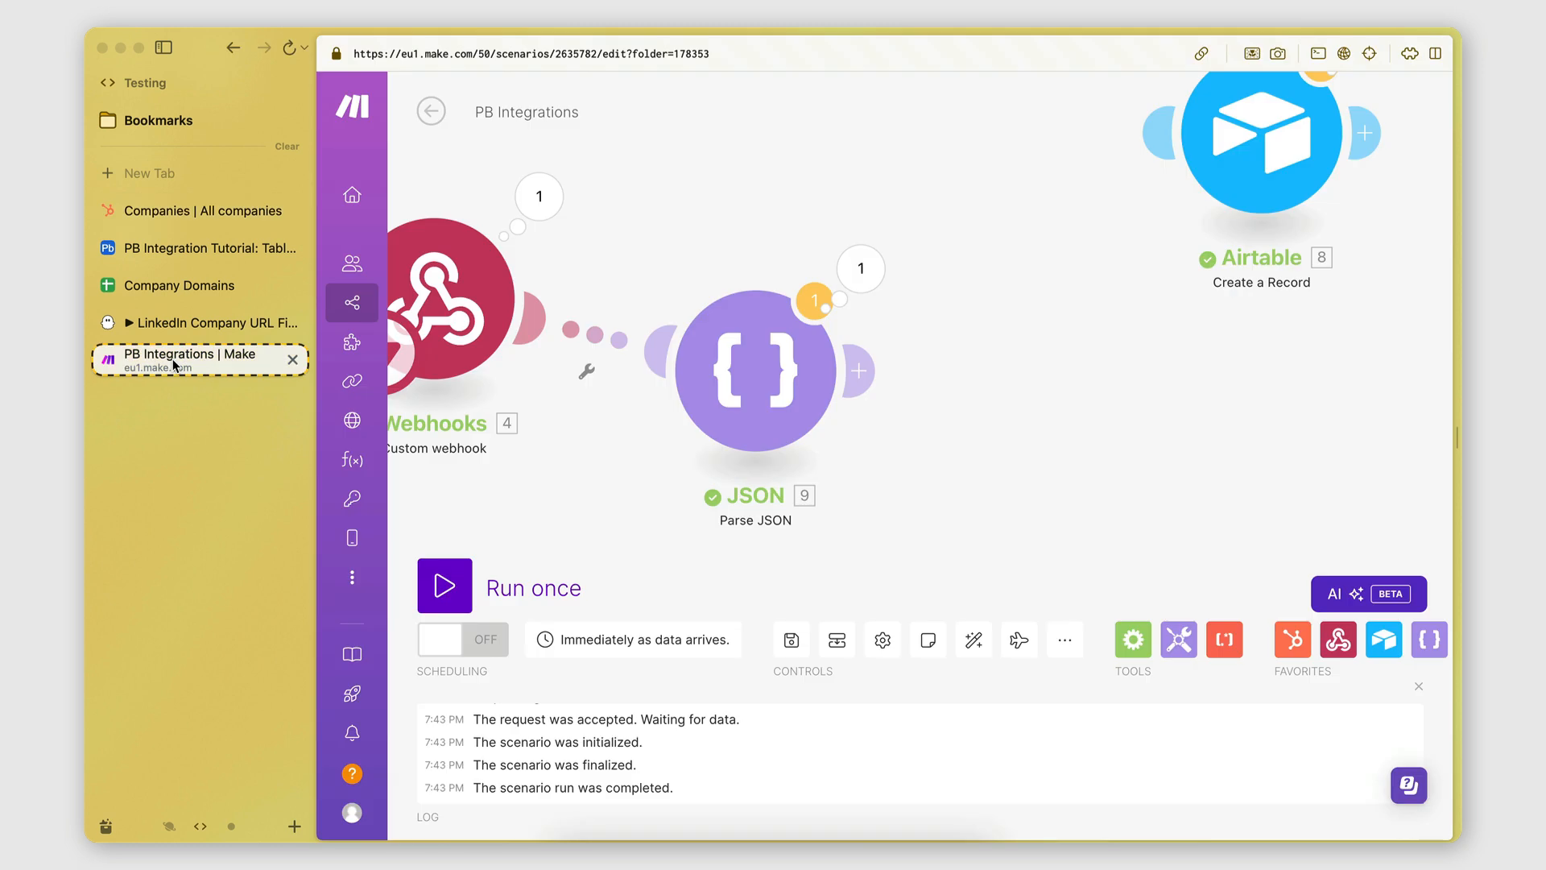
left_click(864, 371)
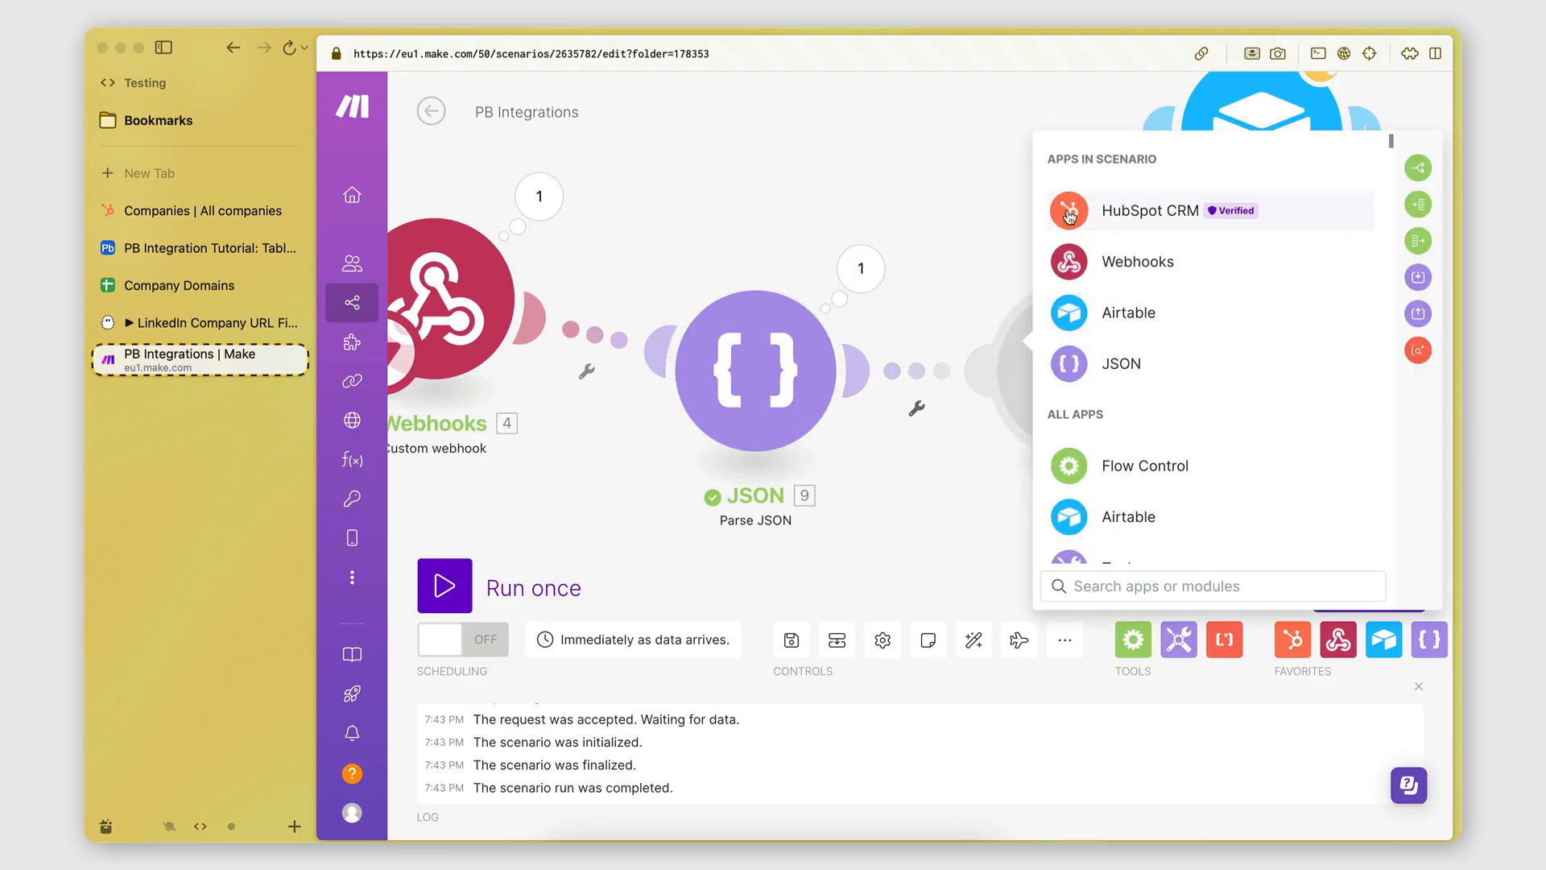
type("hubs")
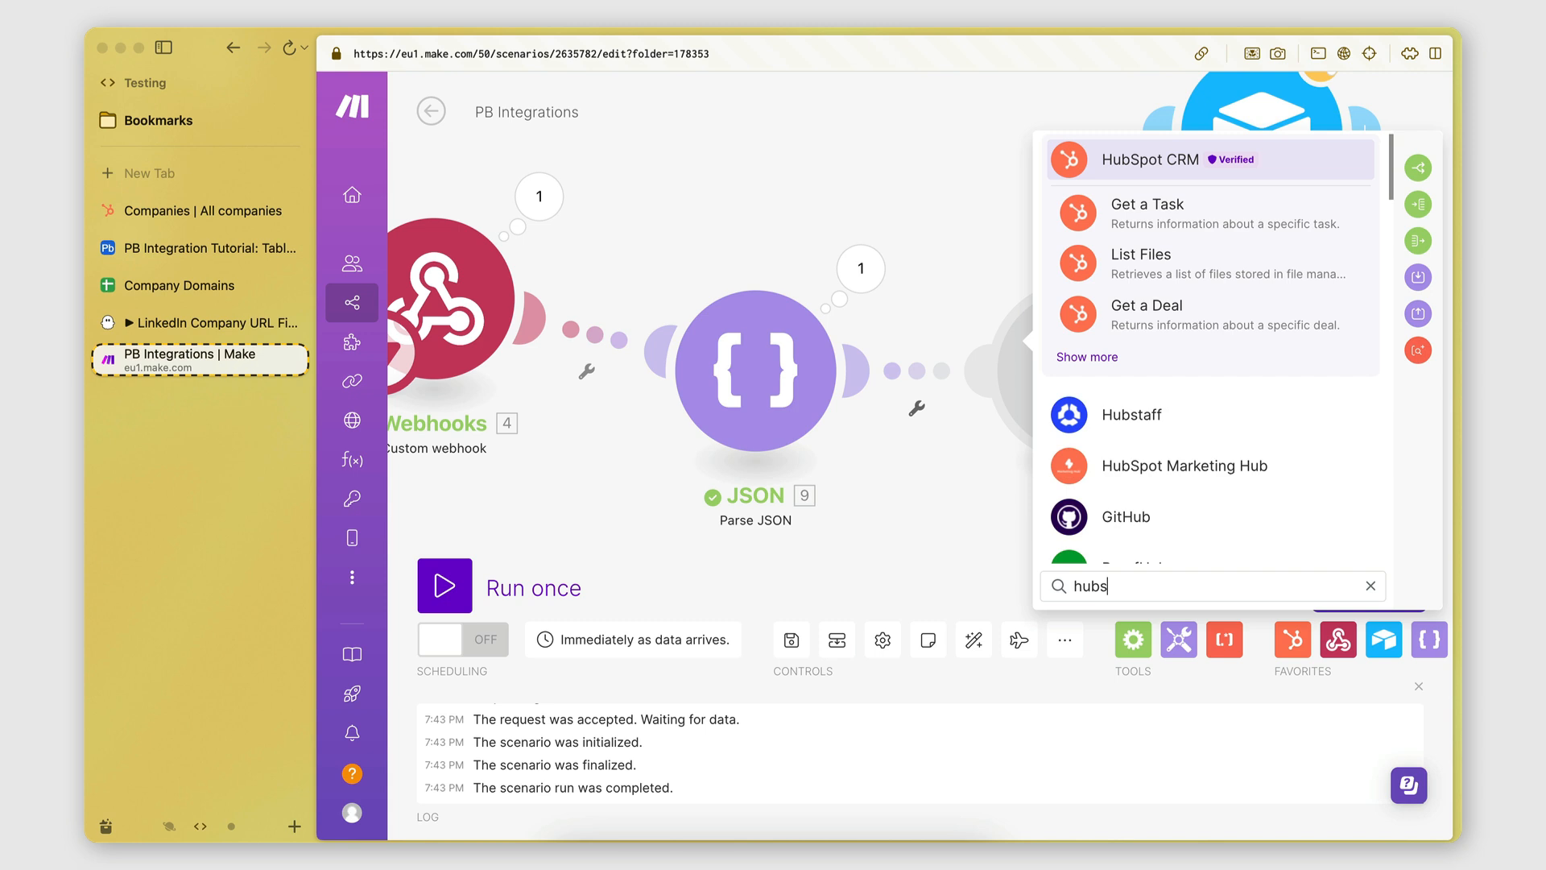
left_click(1128, 159)
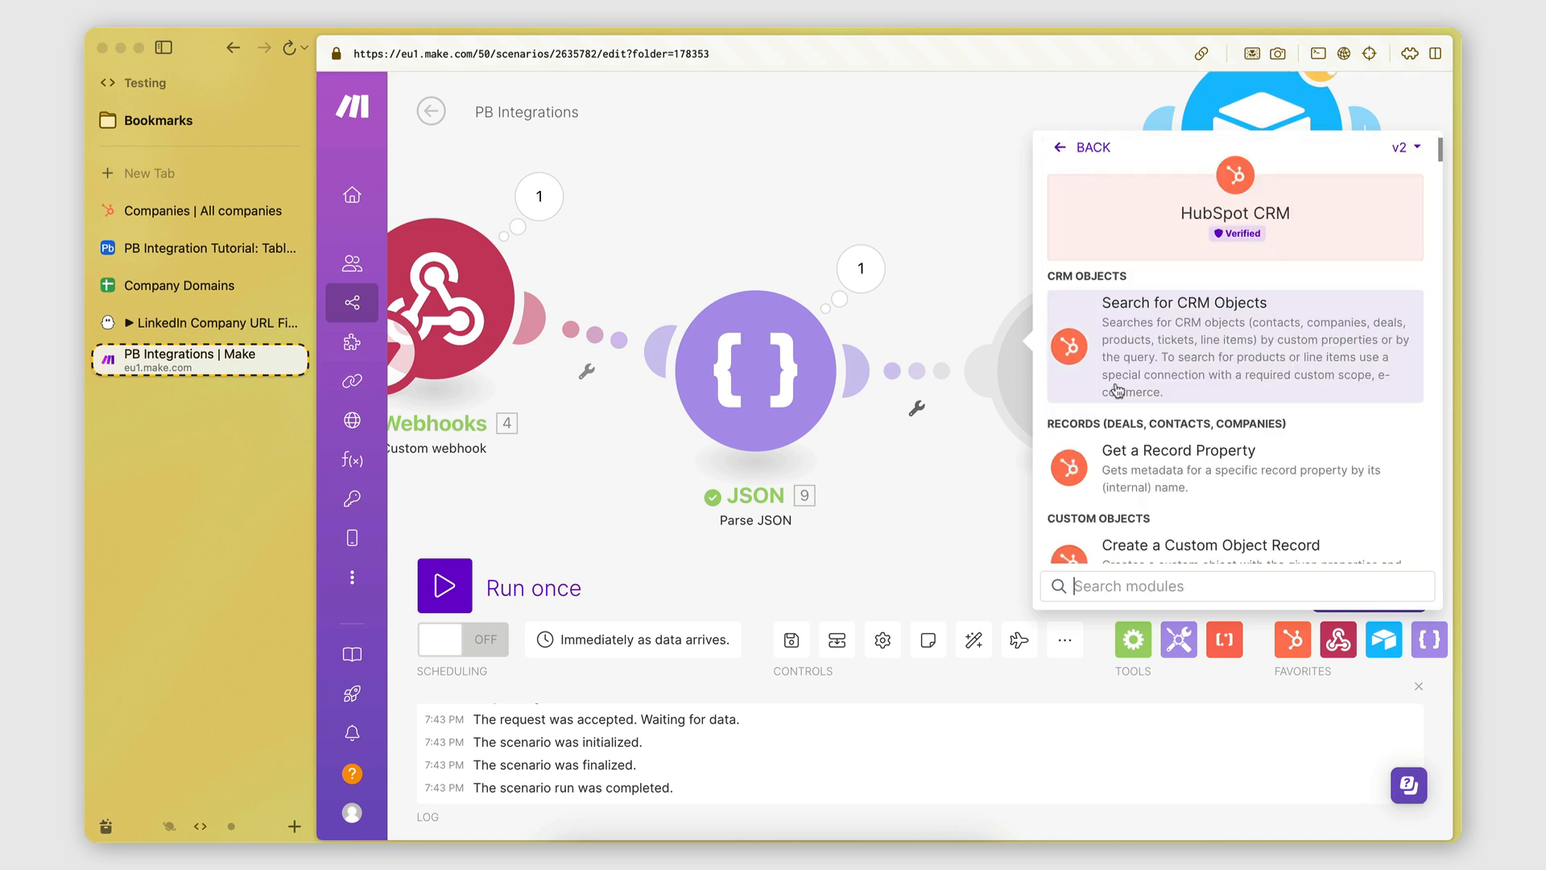
scroll(1125, 437, "down", 5)
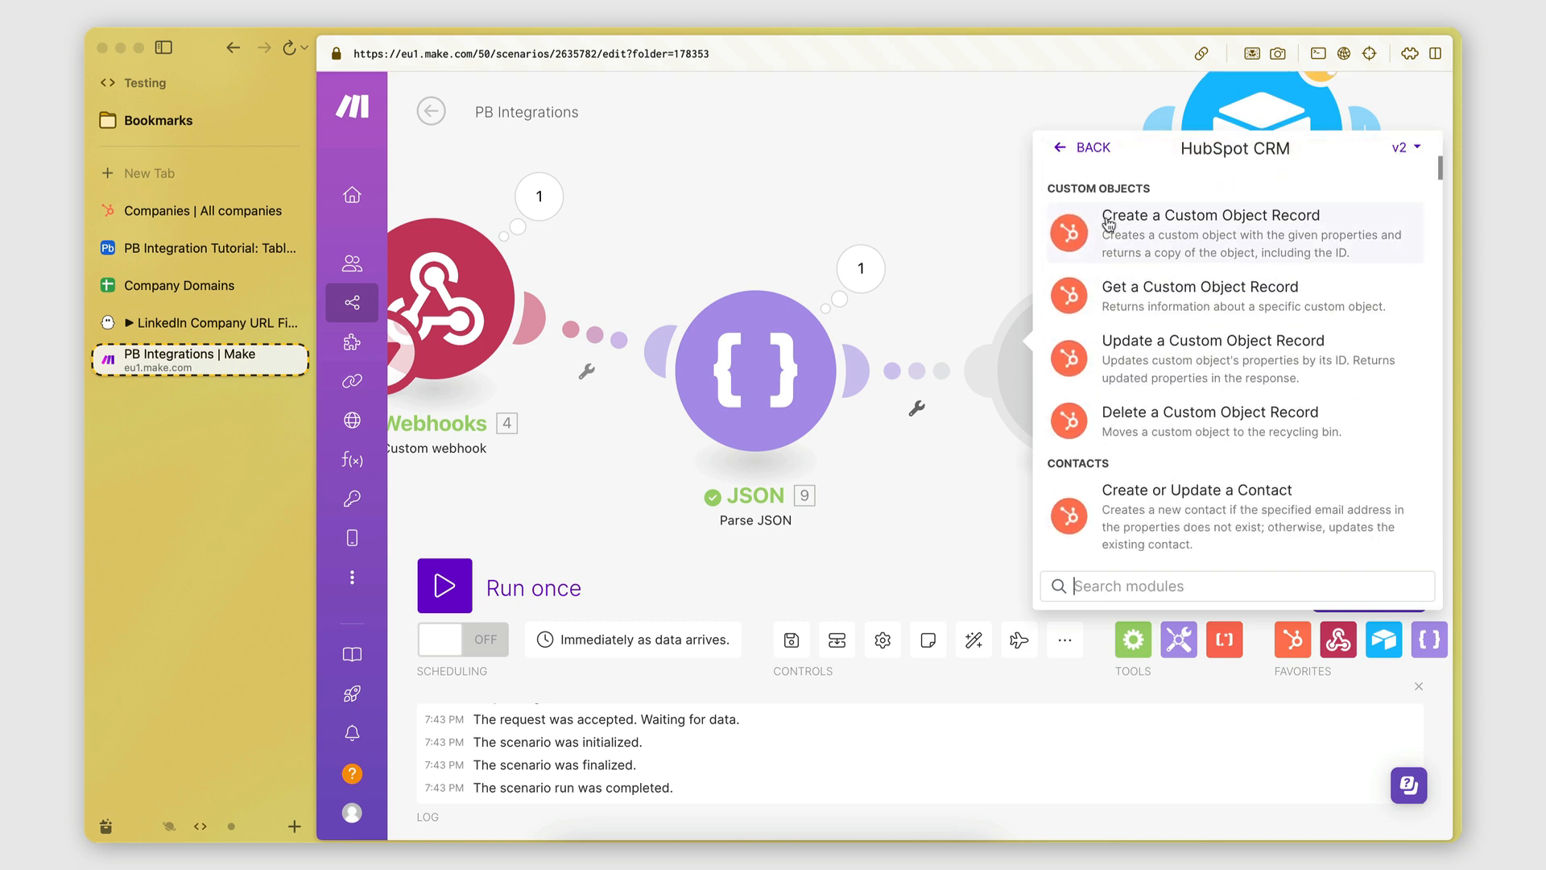
scroll(1108, 453, "down", 5)
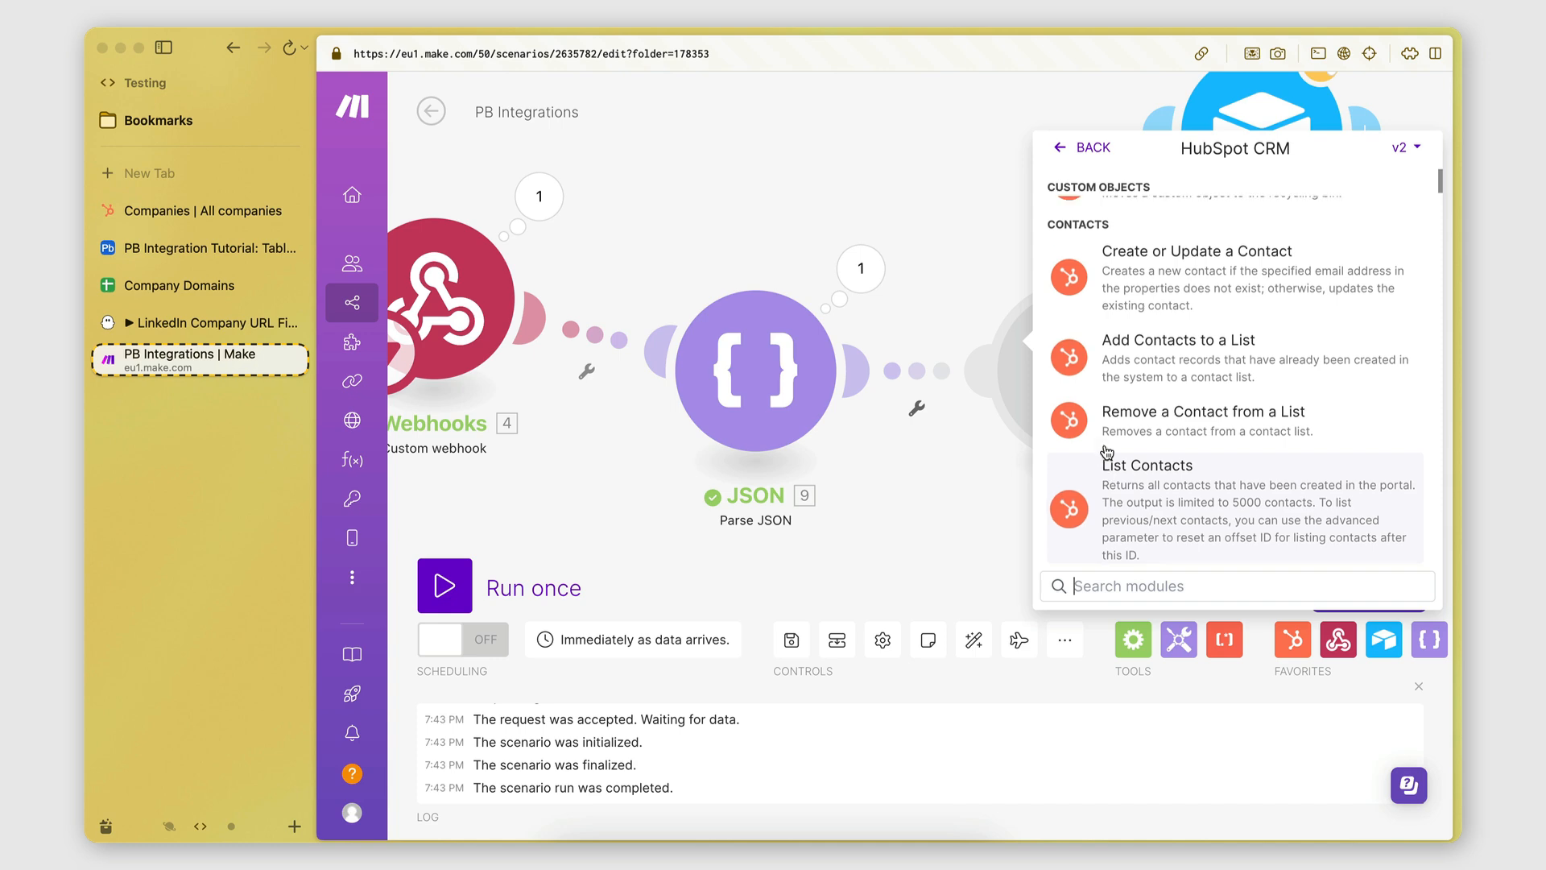
scroll(1108, 453, "down", 8)
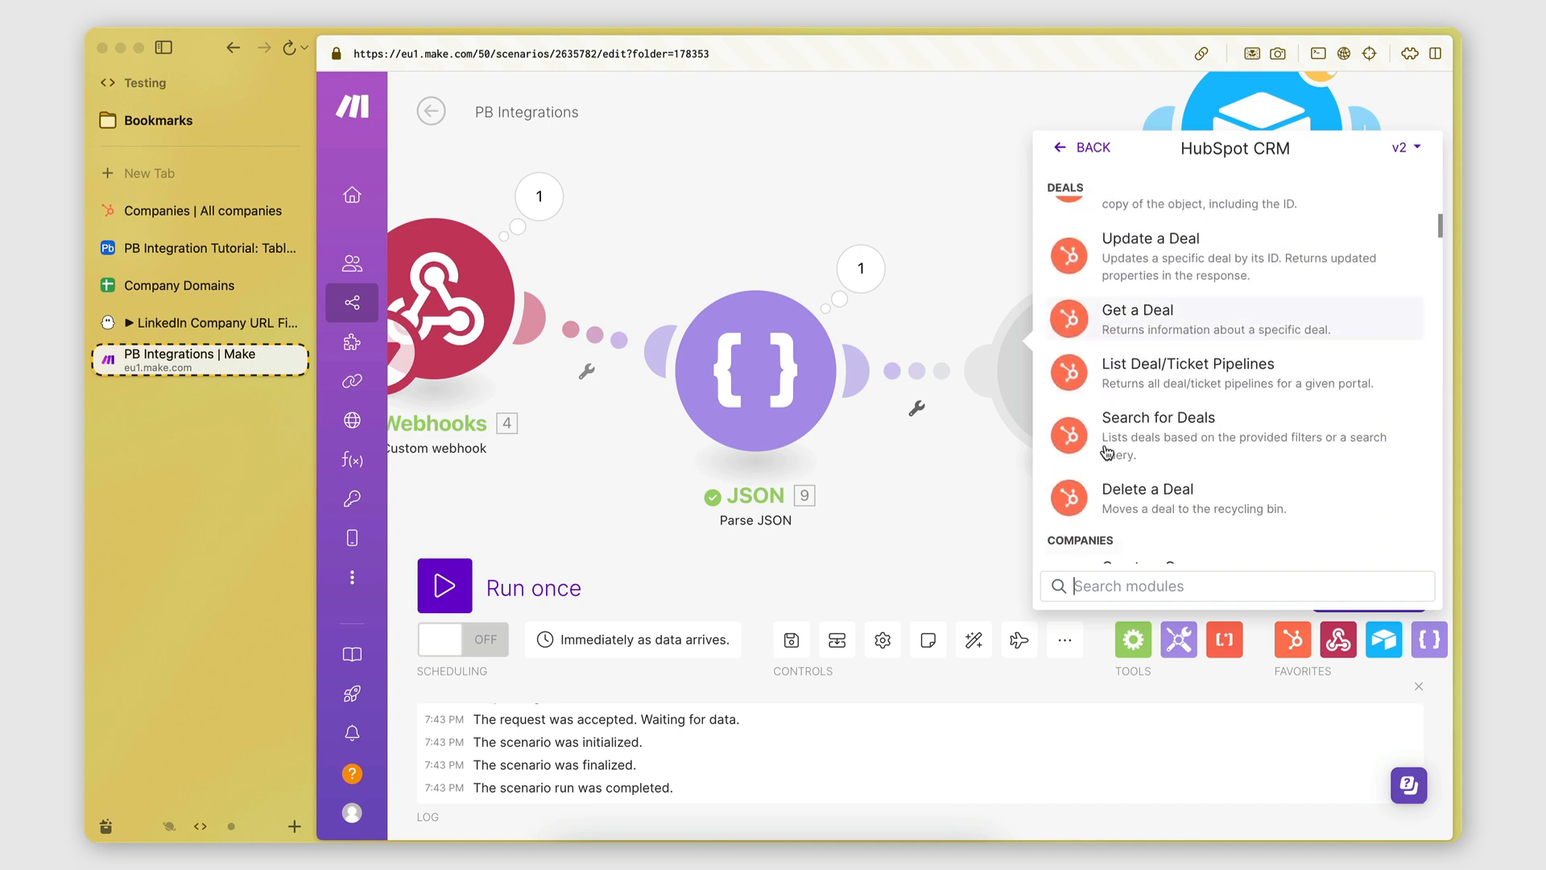
scroll(1108, 453, "down", 4)
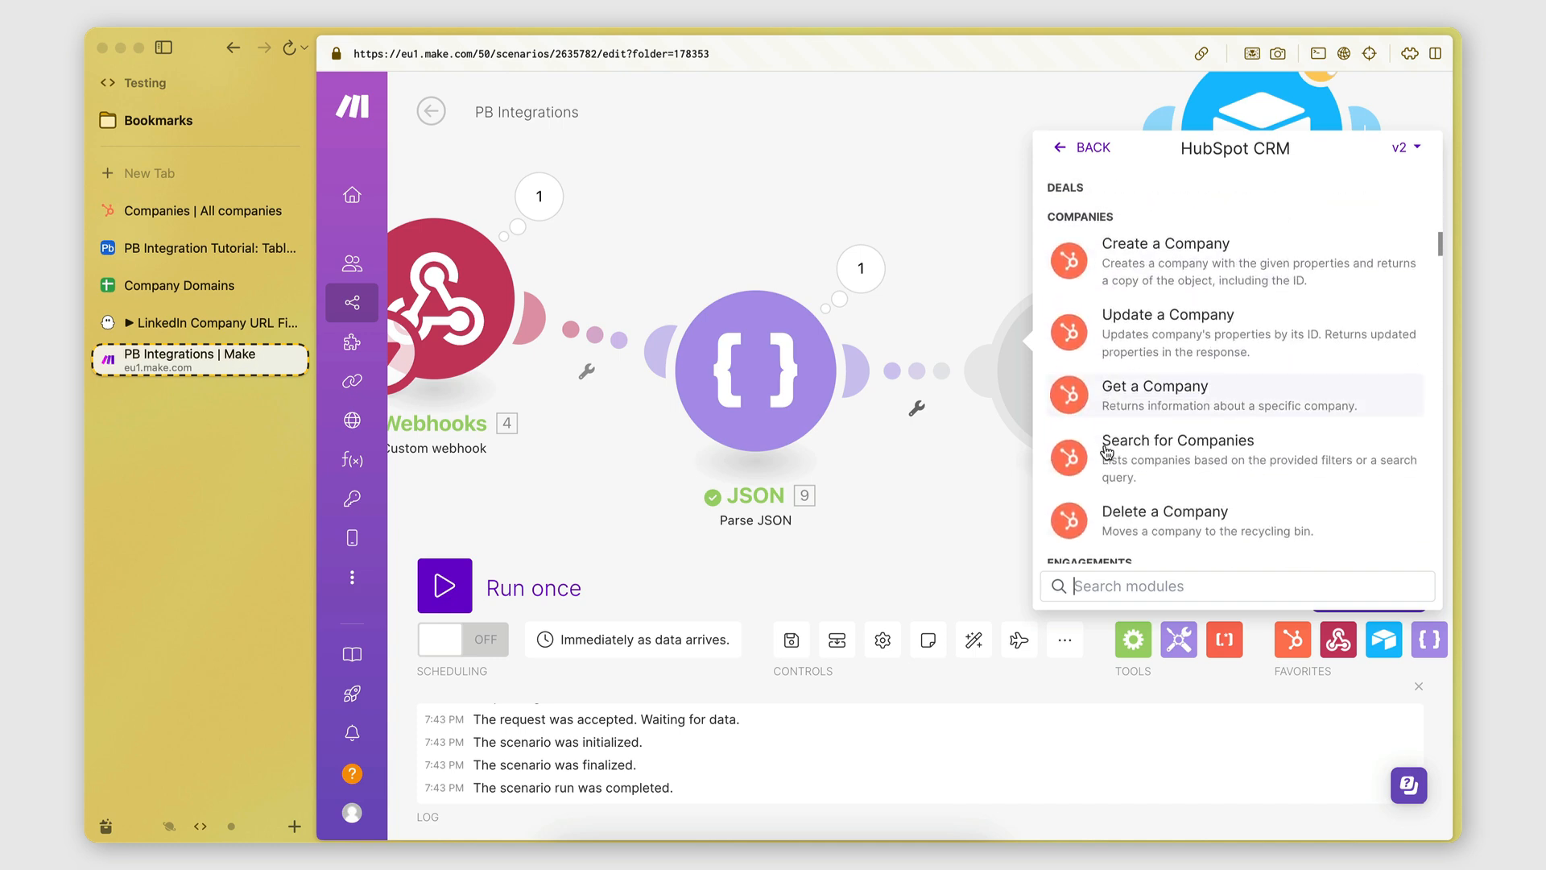
scroll(1108, 452, "up", 2)
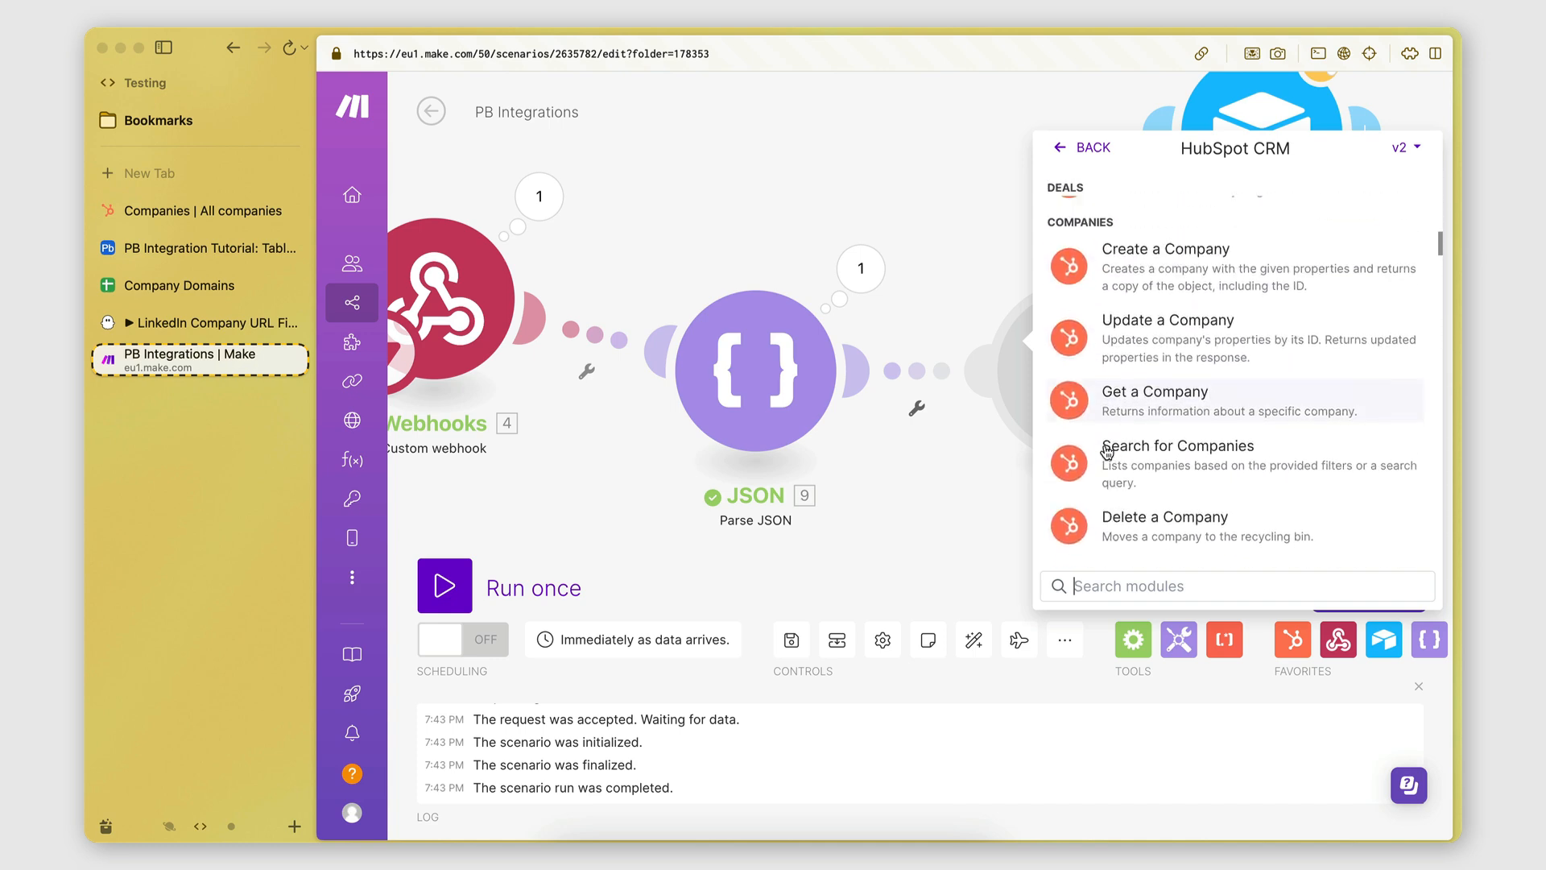
left_click(1071, 279)
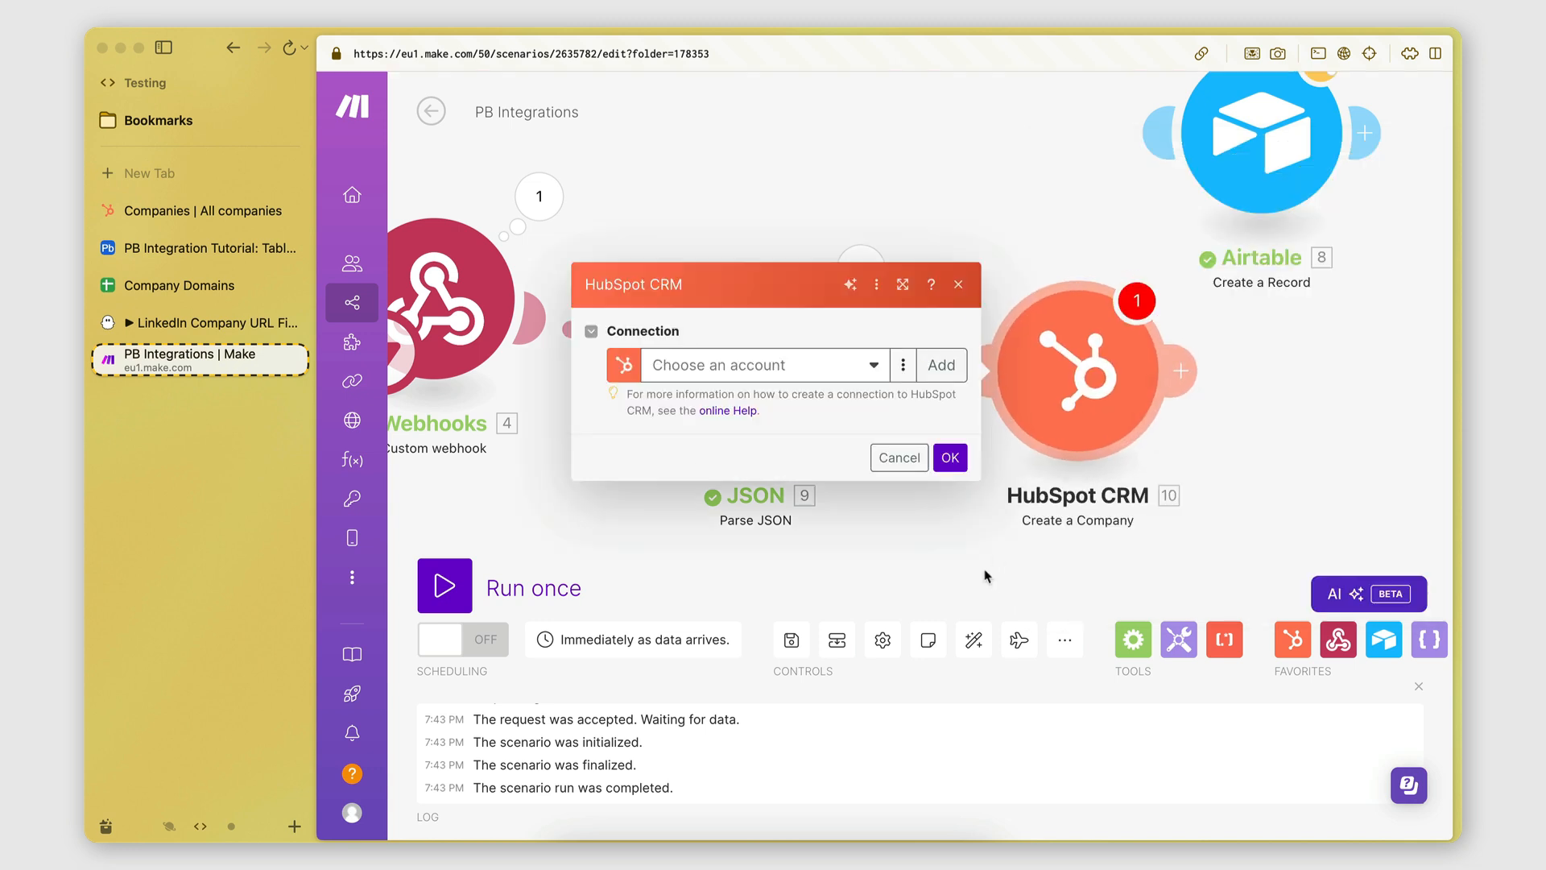
Pick the HubSpot account in the Connection dropdown and continue to authorize it.
left_click(780, 372)
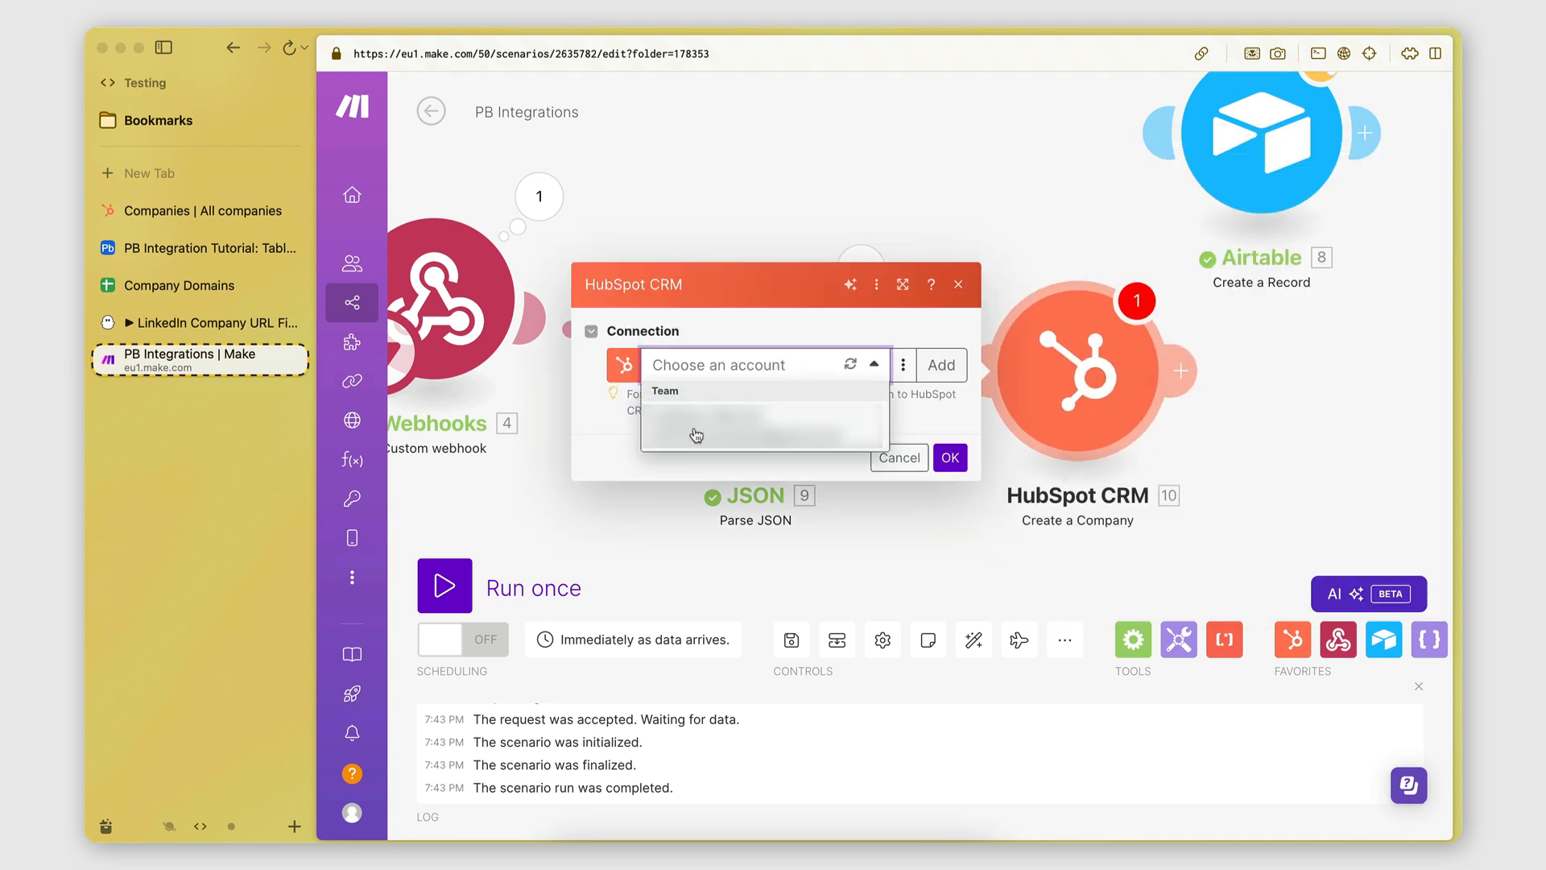
left_click(701, 434)
left_click(1157, 427)
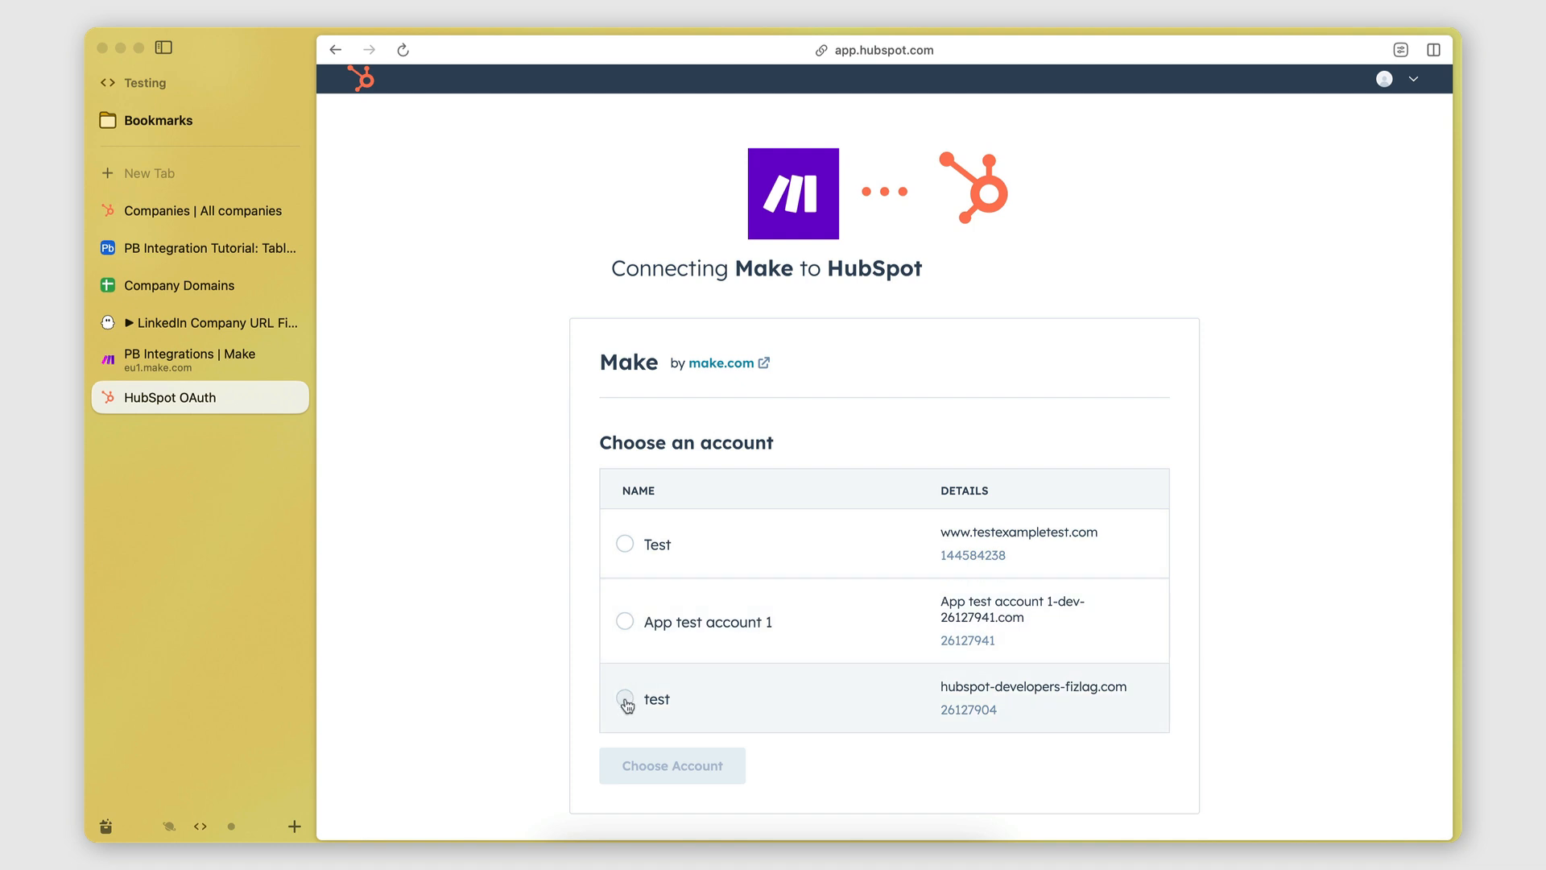
Connect Make to the Test HubSpot account after agreeing to the app terms.
left_click(625, 544)
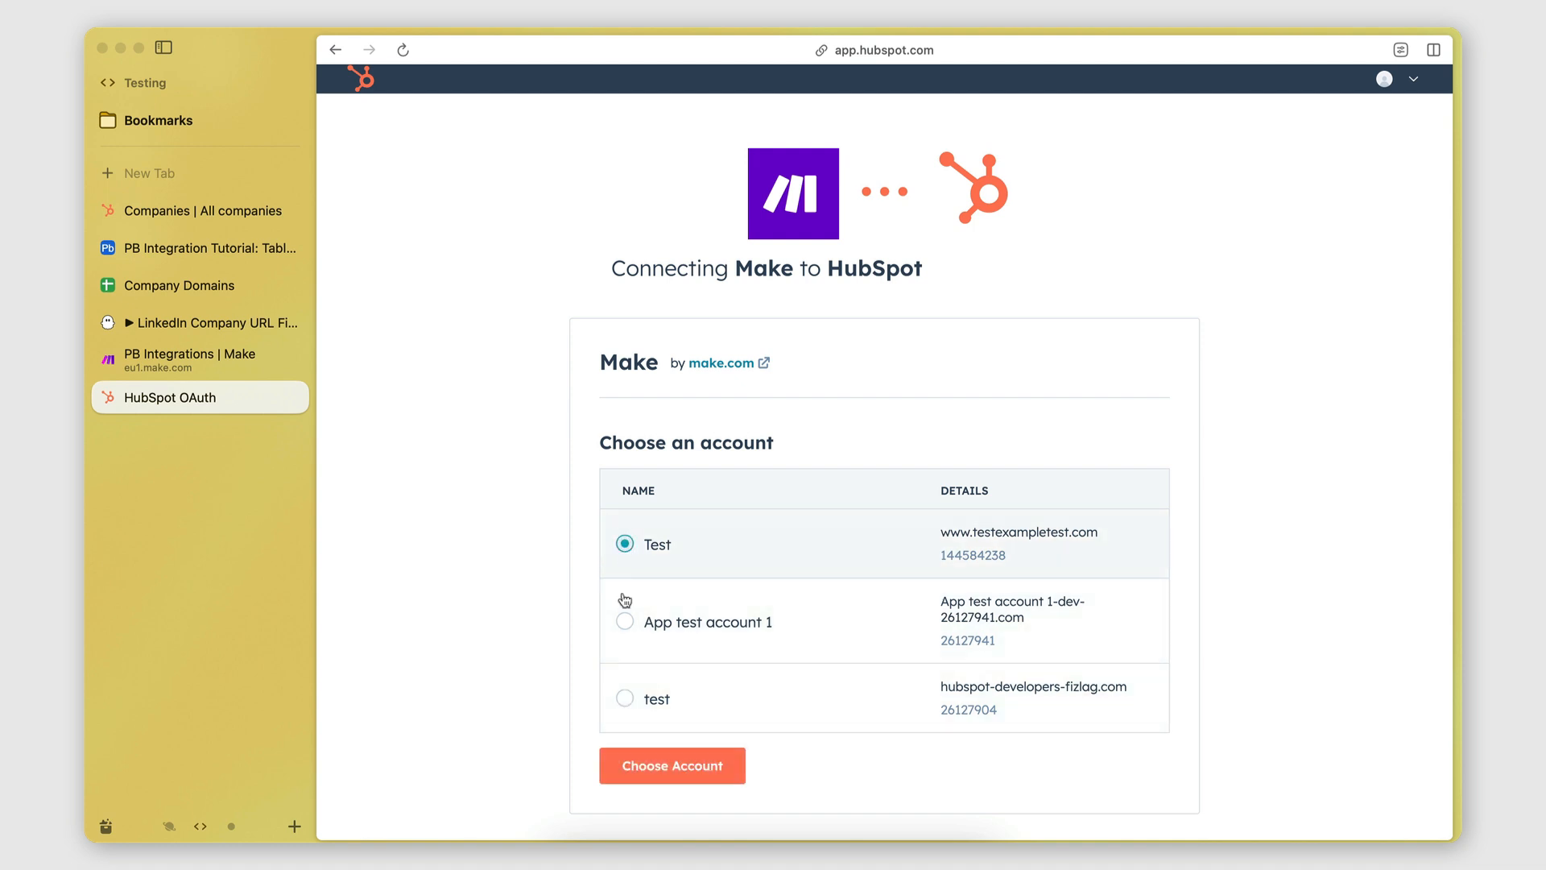
left_click(675, 766)
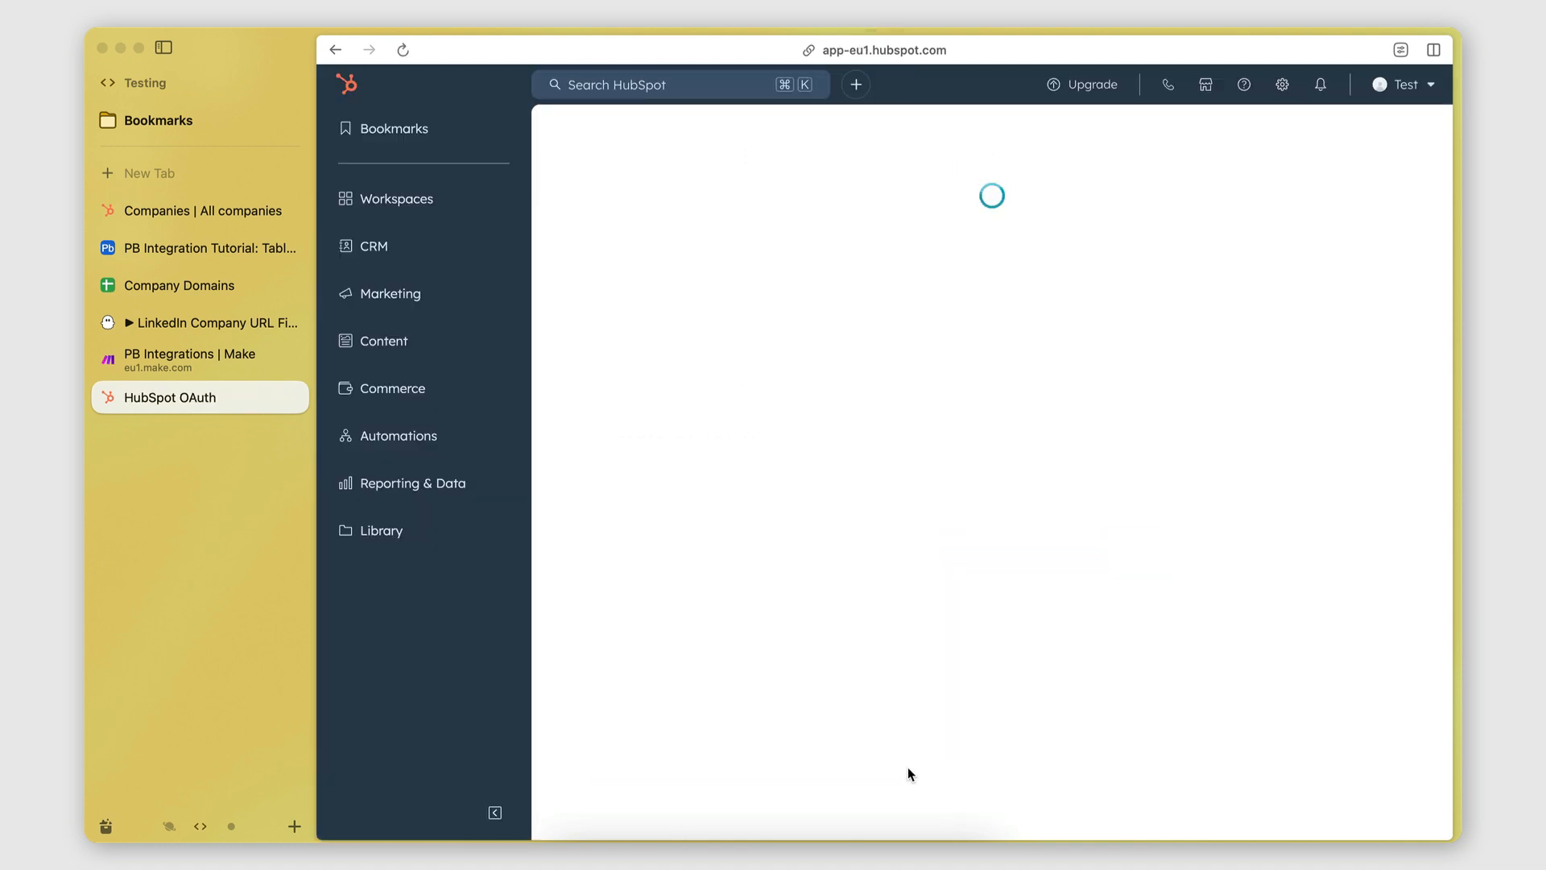
left_click(704, 590)
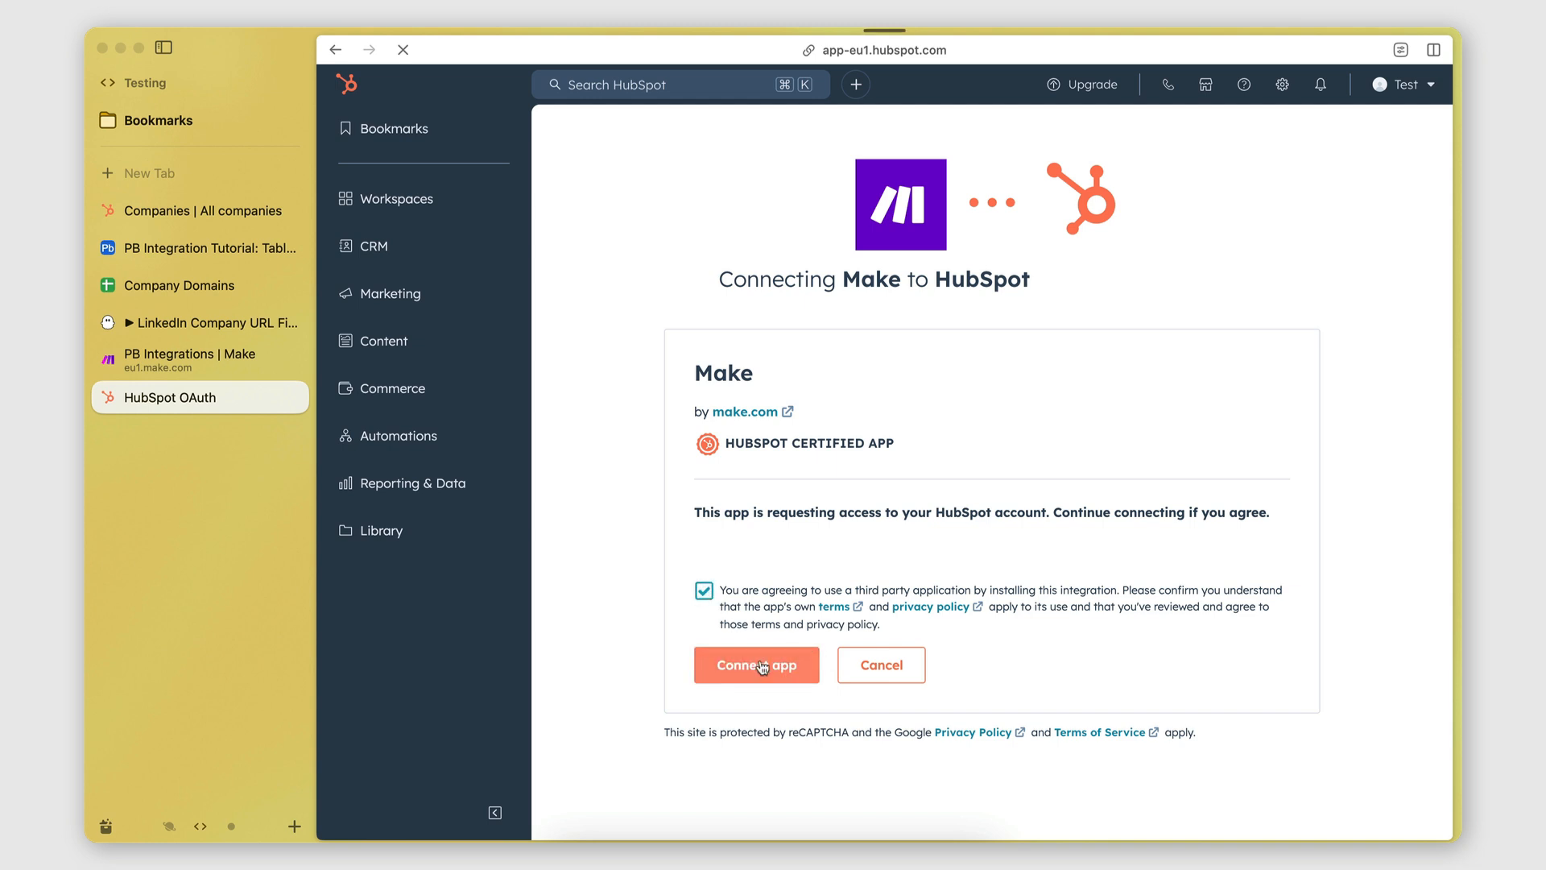
left_click(761, 665)
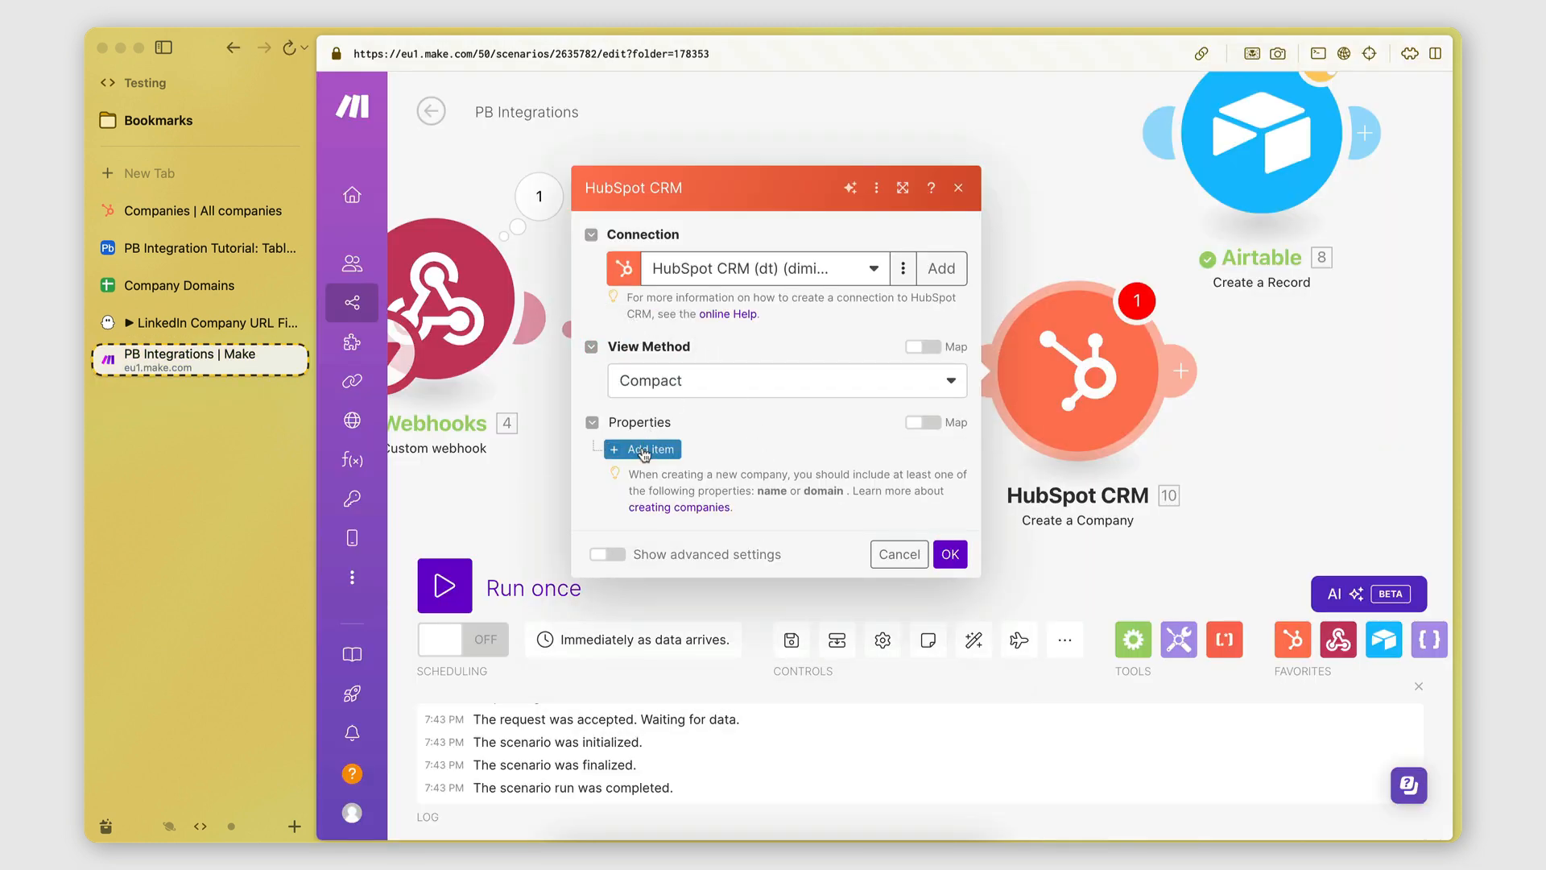
Add a Company name property mapped to the parsed JSON title.
left_click_drag(1121, 537, 769, 517)
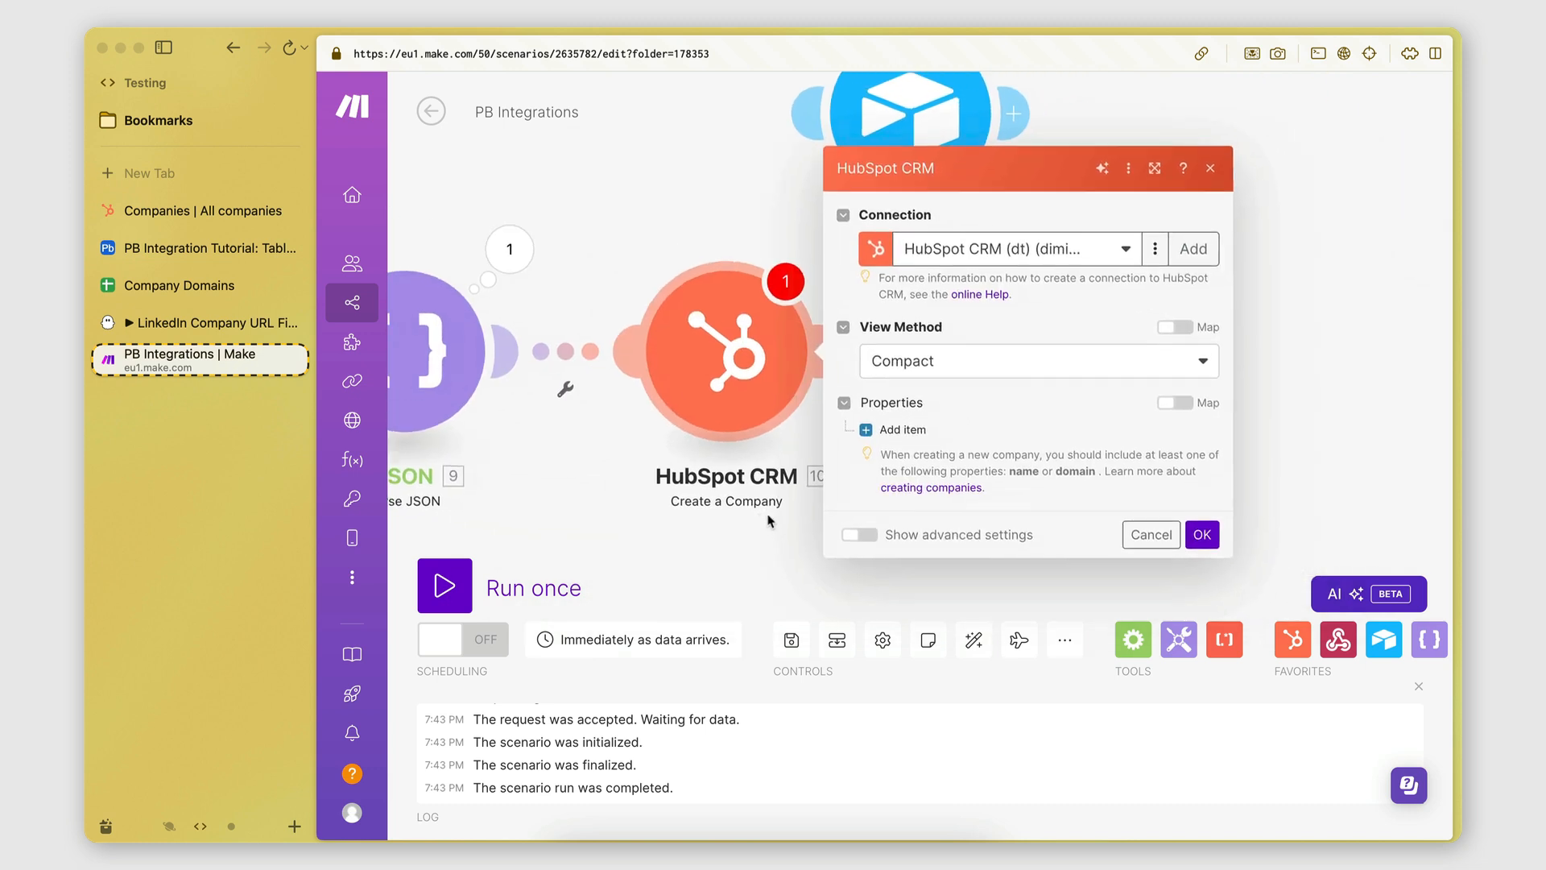
left_click(921, 436)
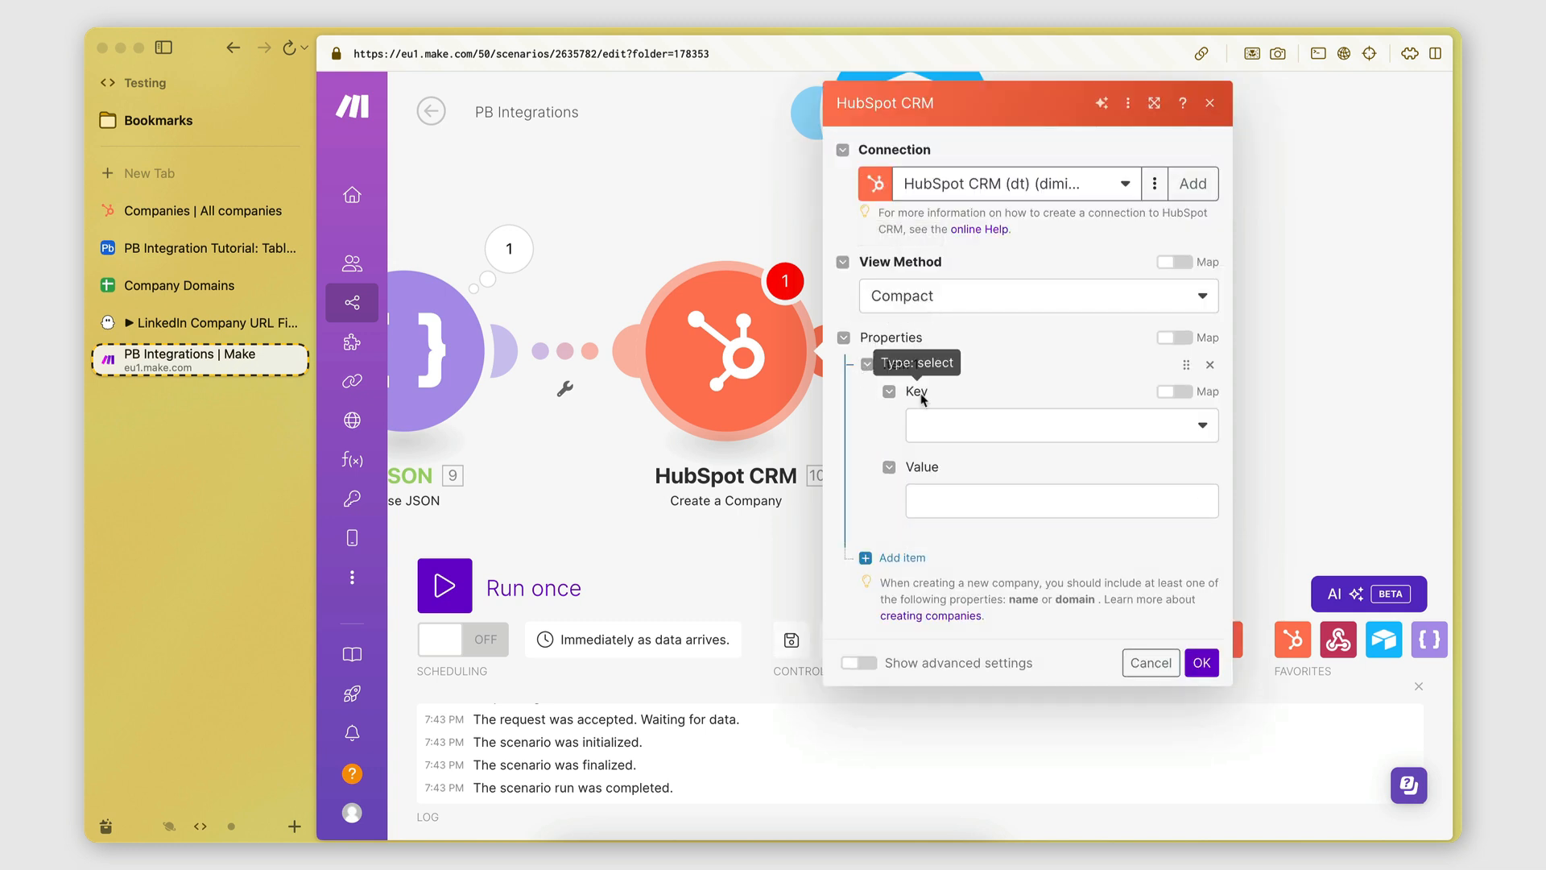
left_click(940, 429)
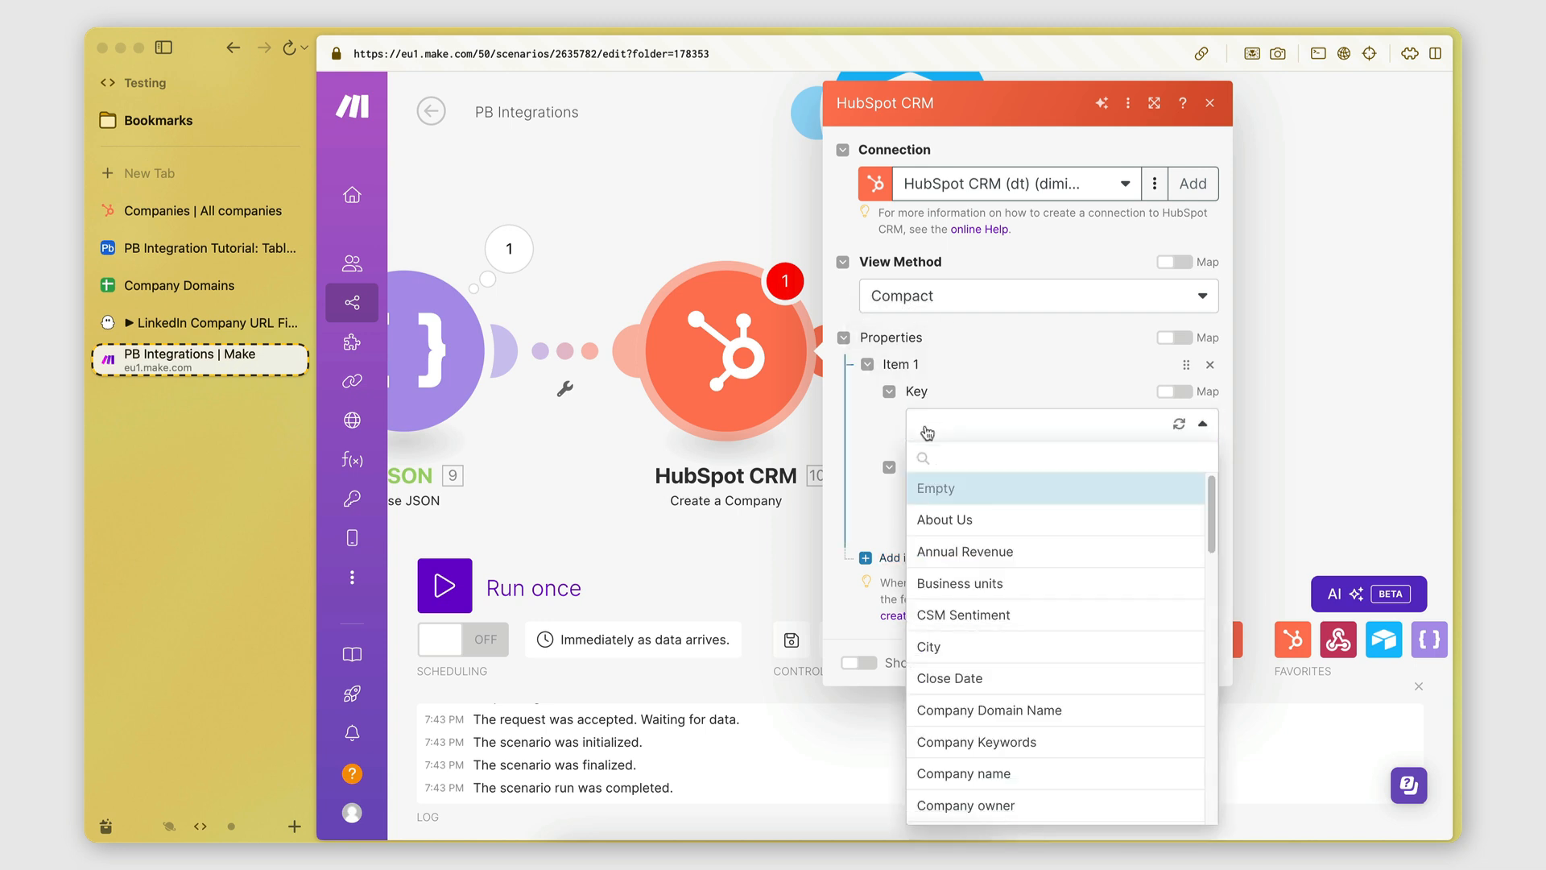
left_click(927, 433)
left_click(963, 433)
scroll(974, 571, "down", 1)
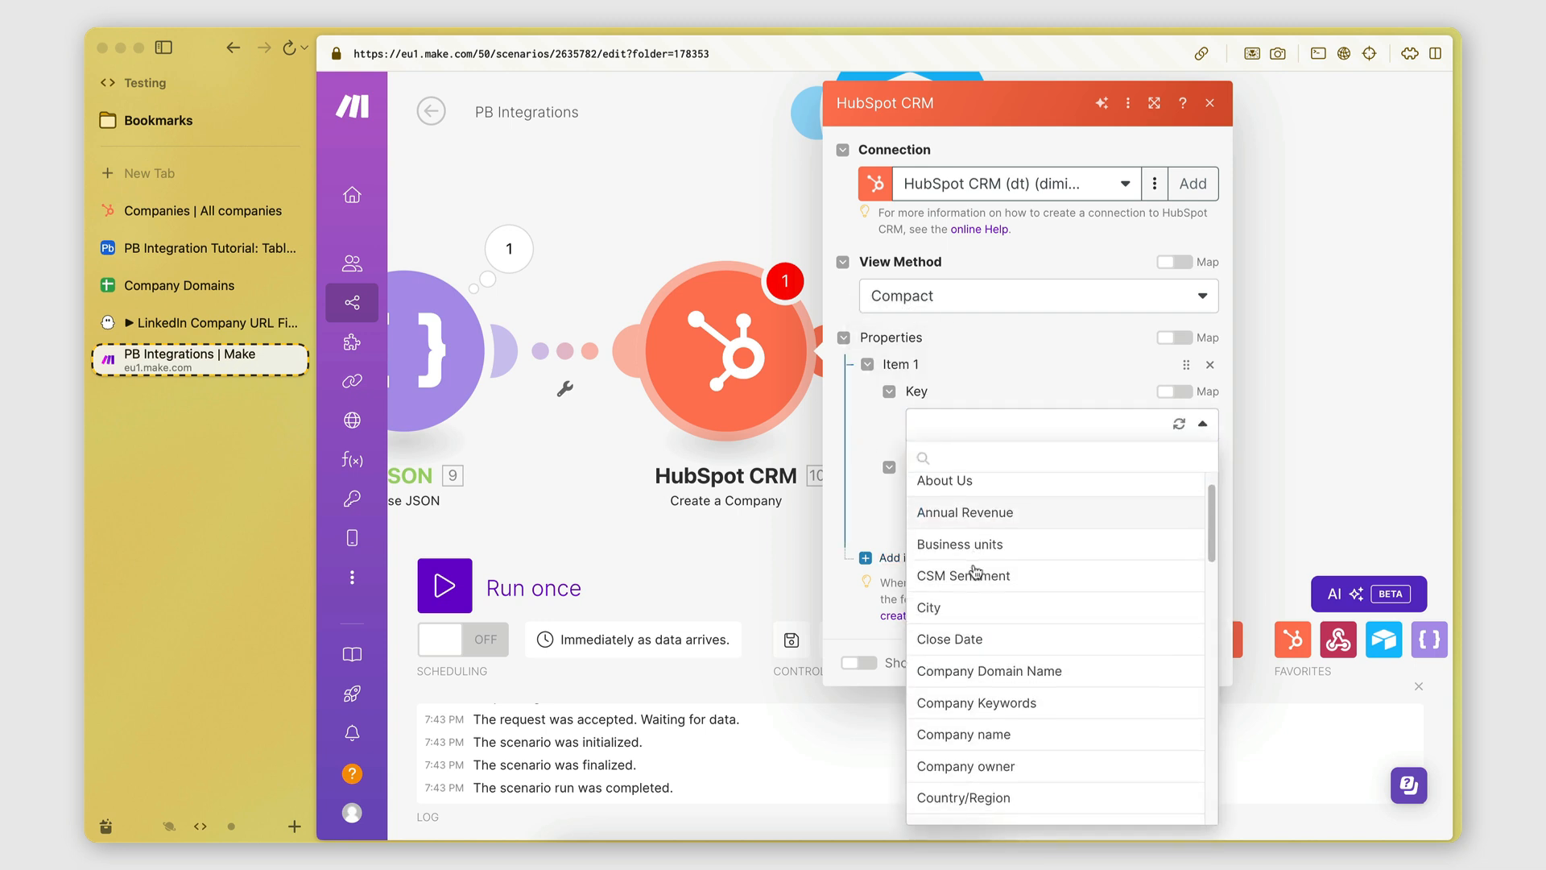
scroll(978, 644, "down", 1)
scroll(989, 684, "up", 2)
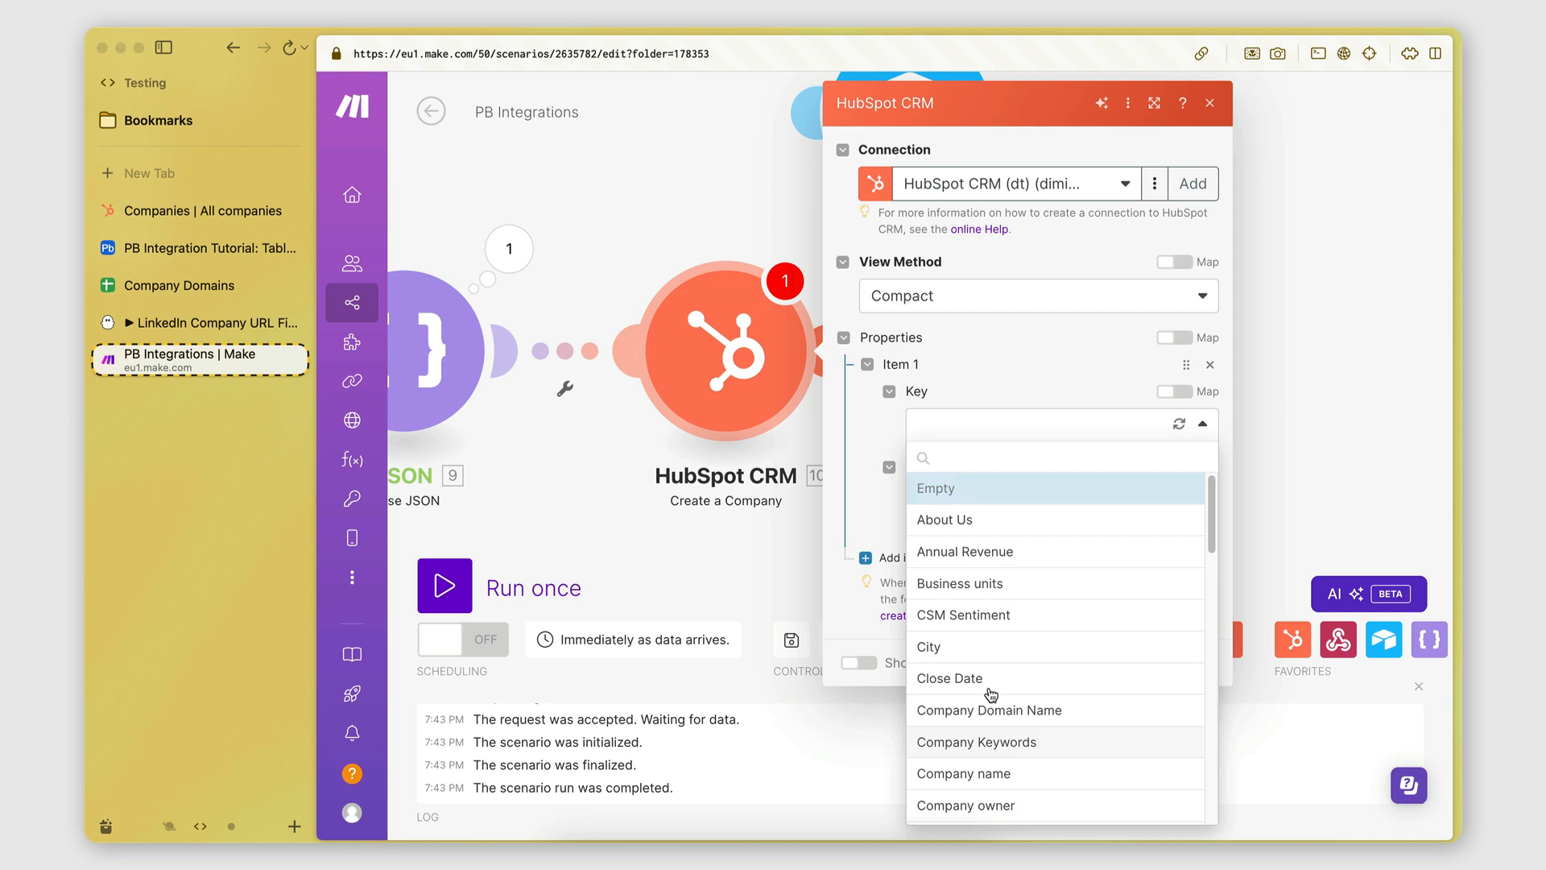
scroll(992, 694, "down", 4)
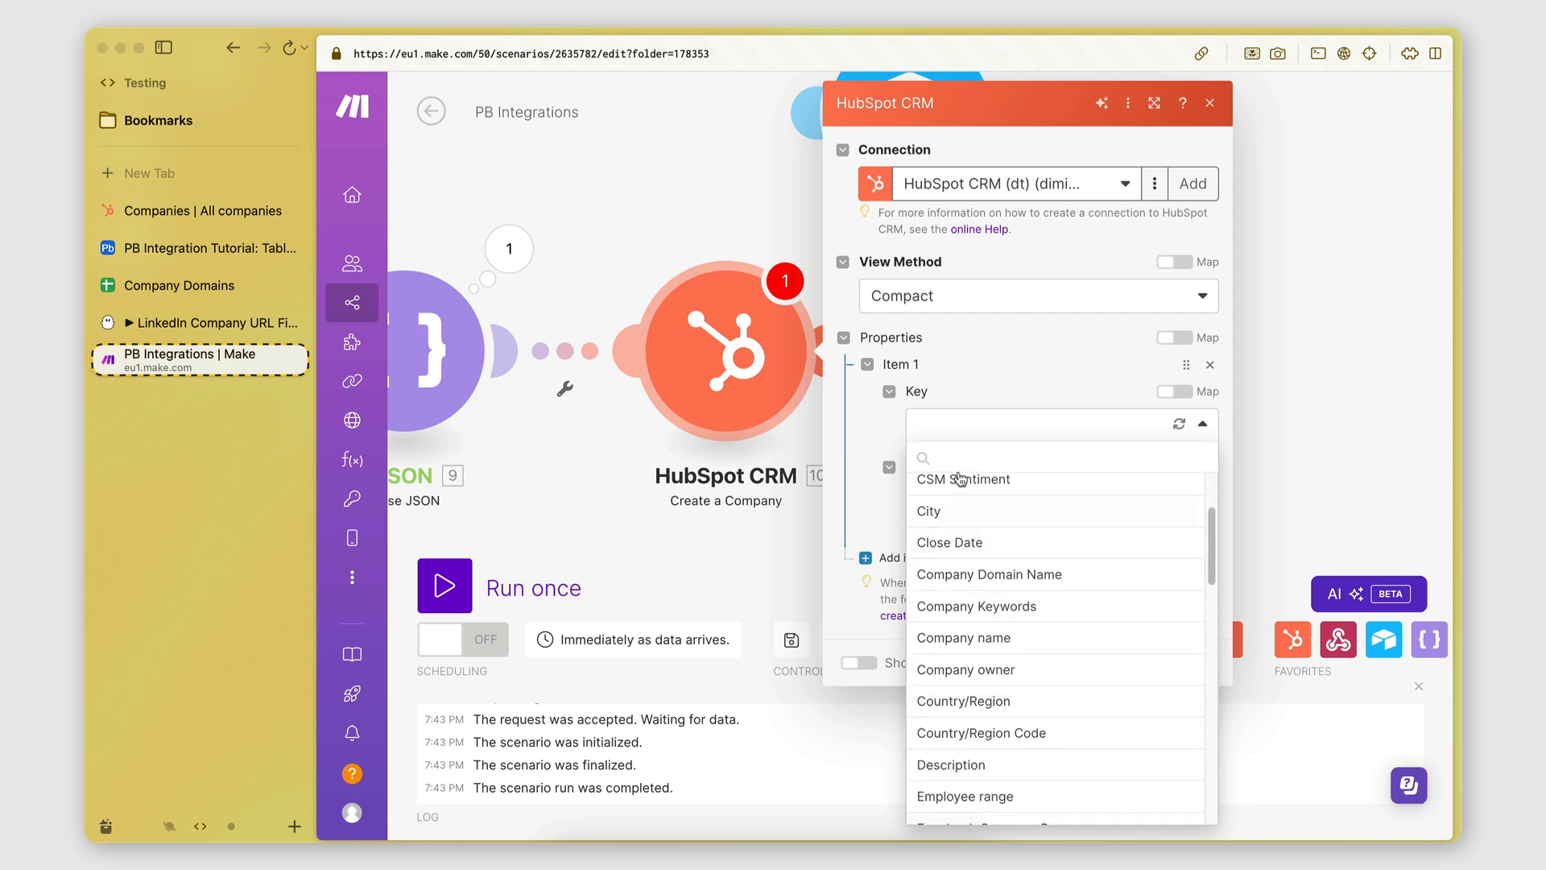
left_click(958, 639)
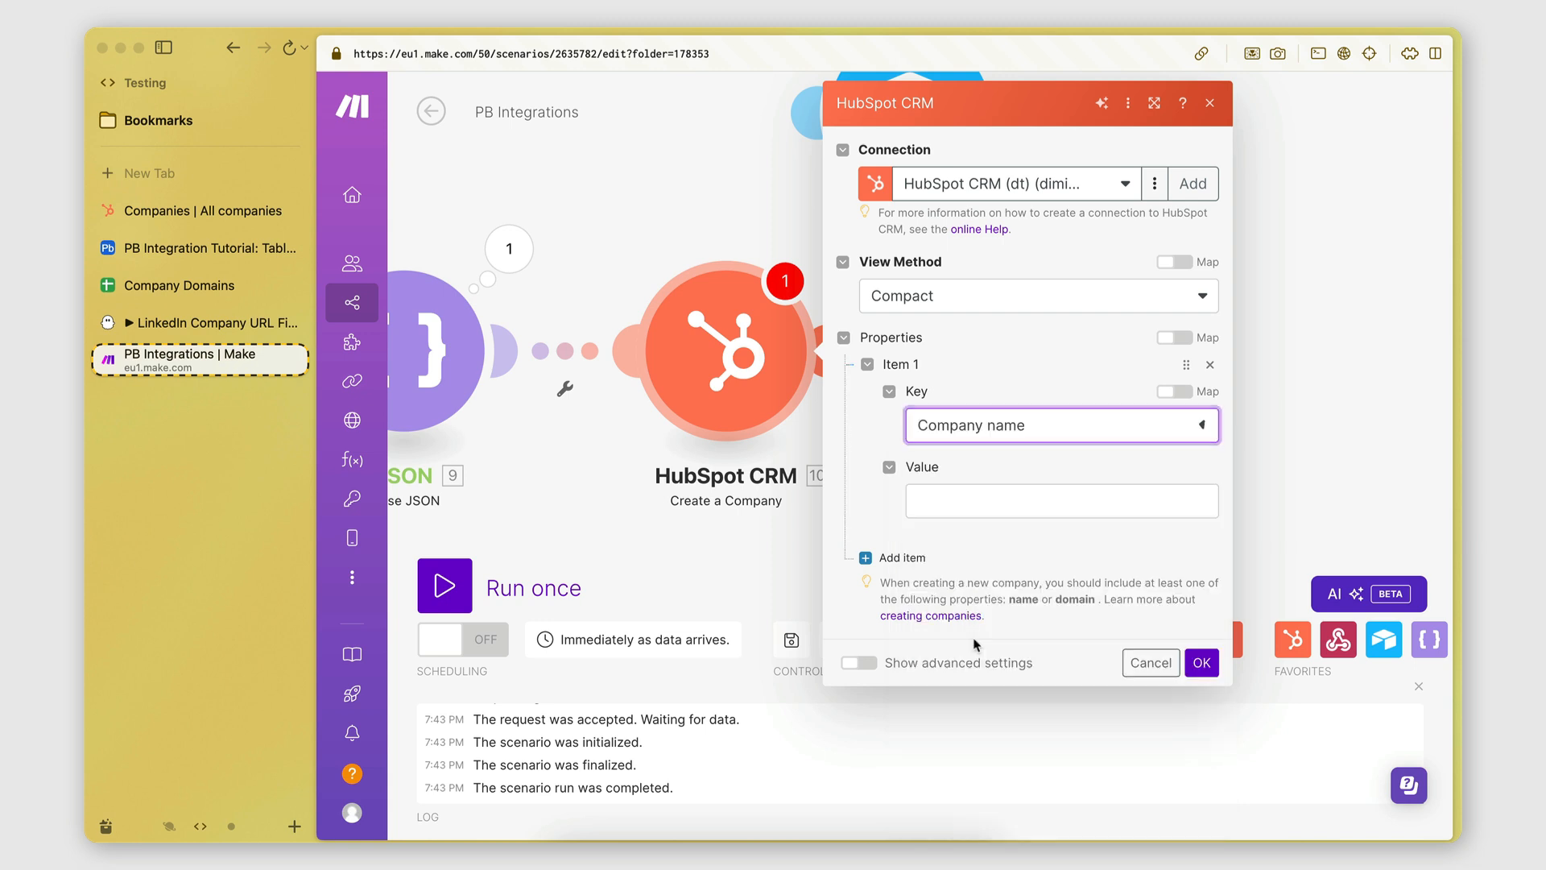
left_click(937, 498)
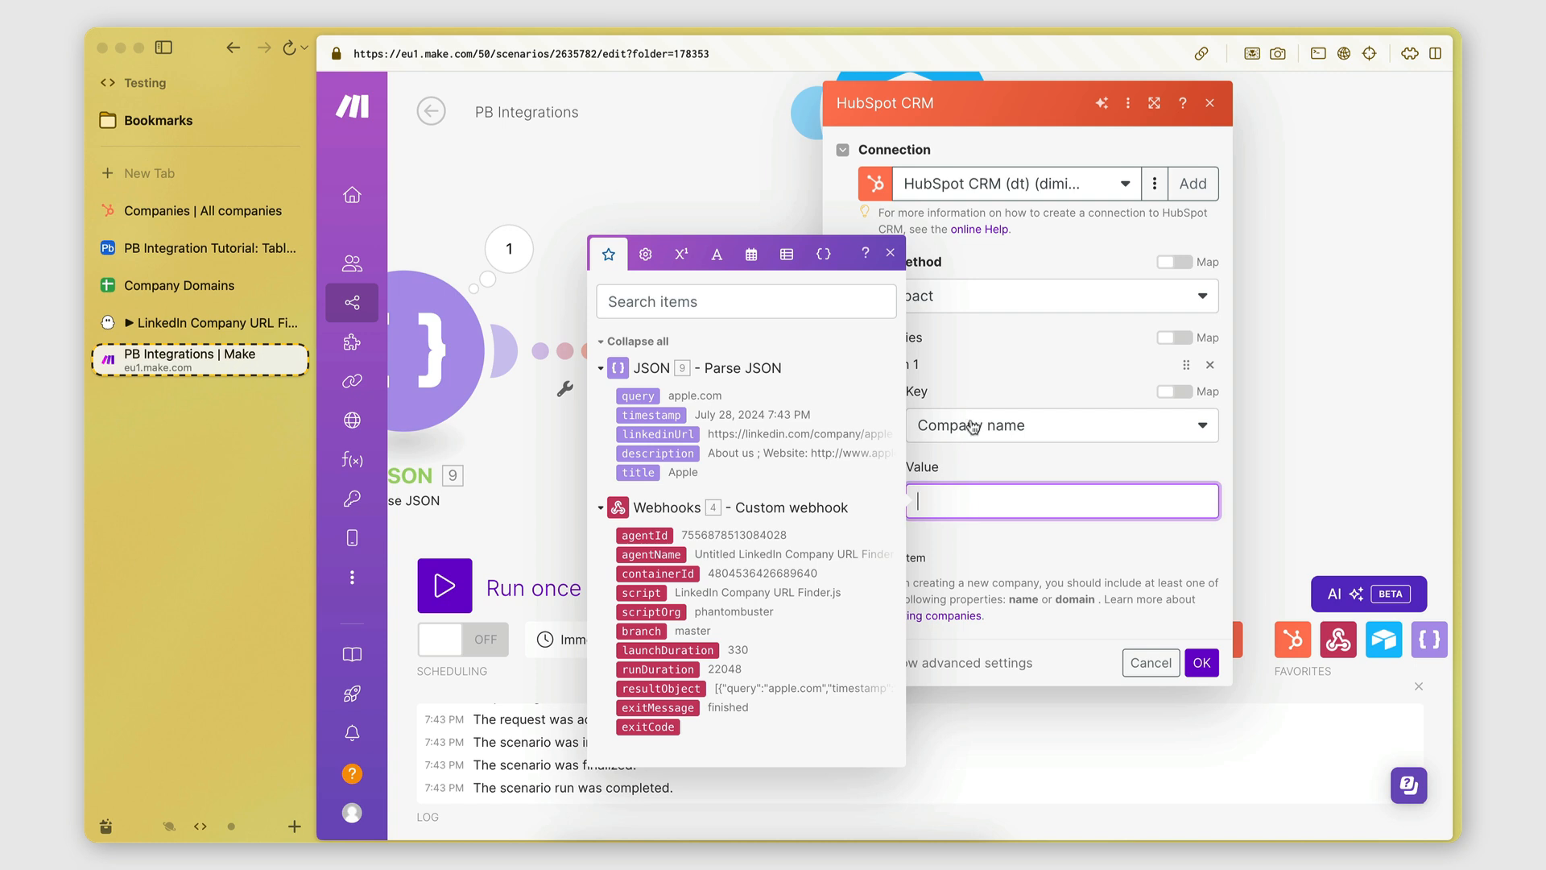
left_click_drag(635, 473, 949, 501)
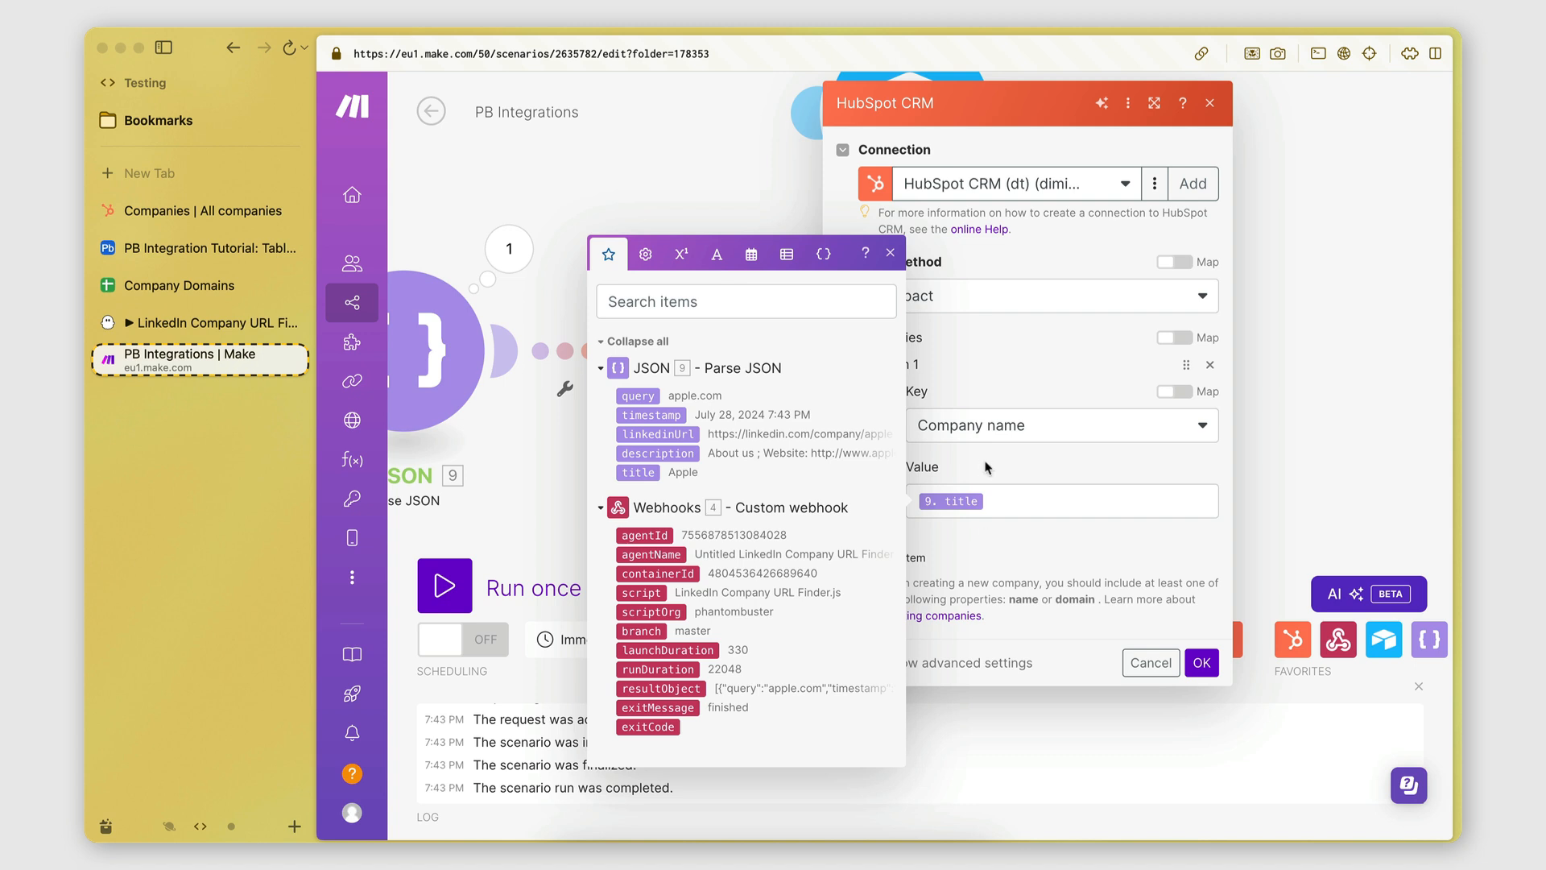
left_click(936, 274)
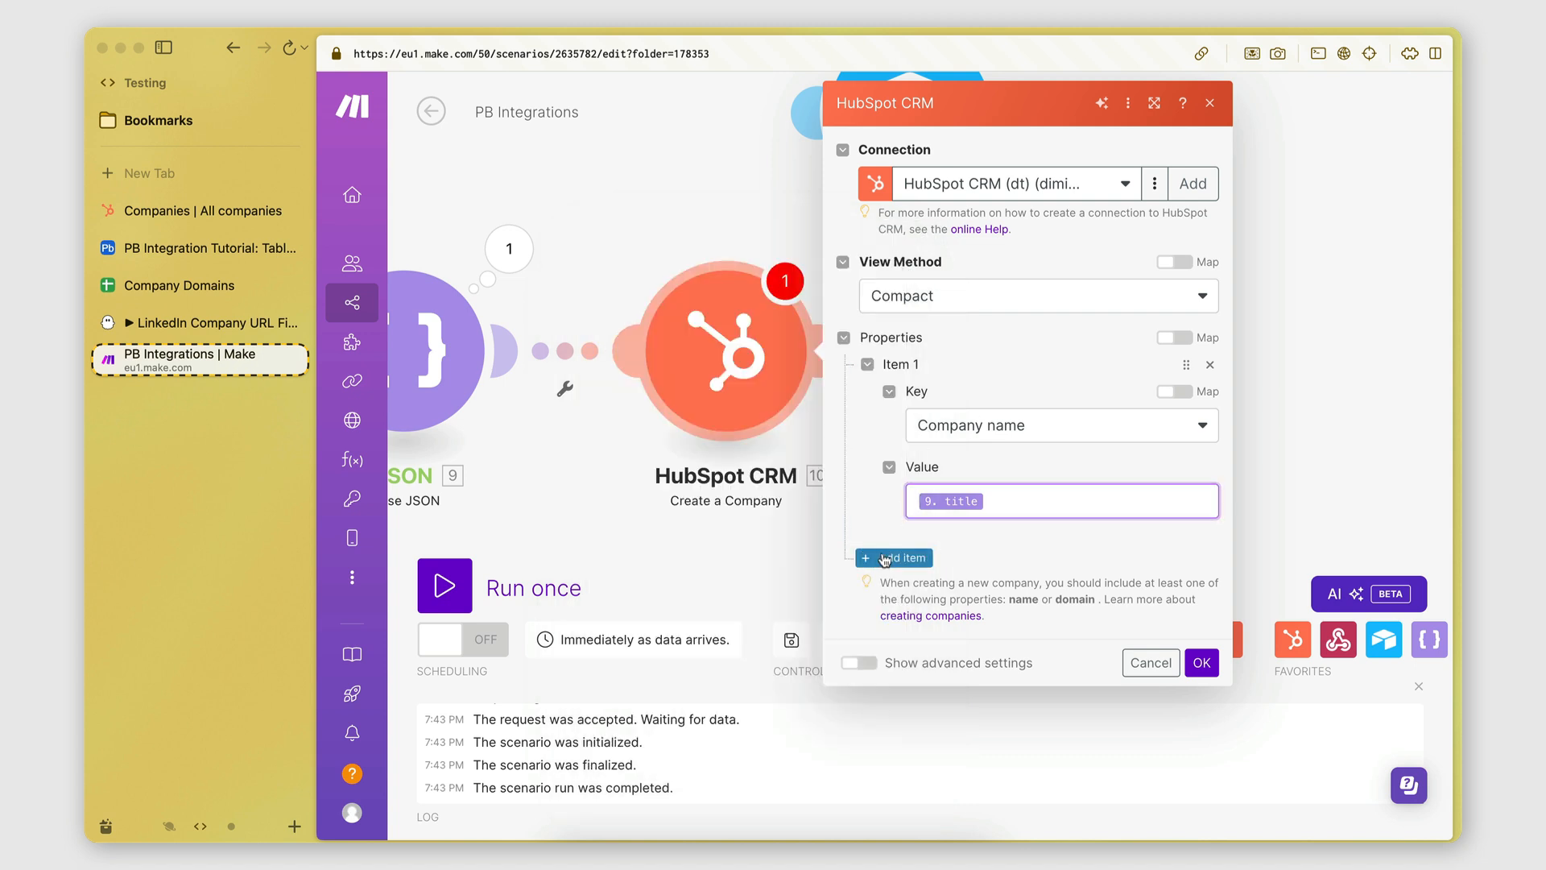
Add a Company Domain Name property mapped to the parsed JSON query.
left_click(941, 556)
scroll(944, 553, "down", 1)
left_click(1007, 573)
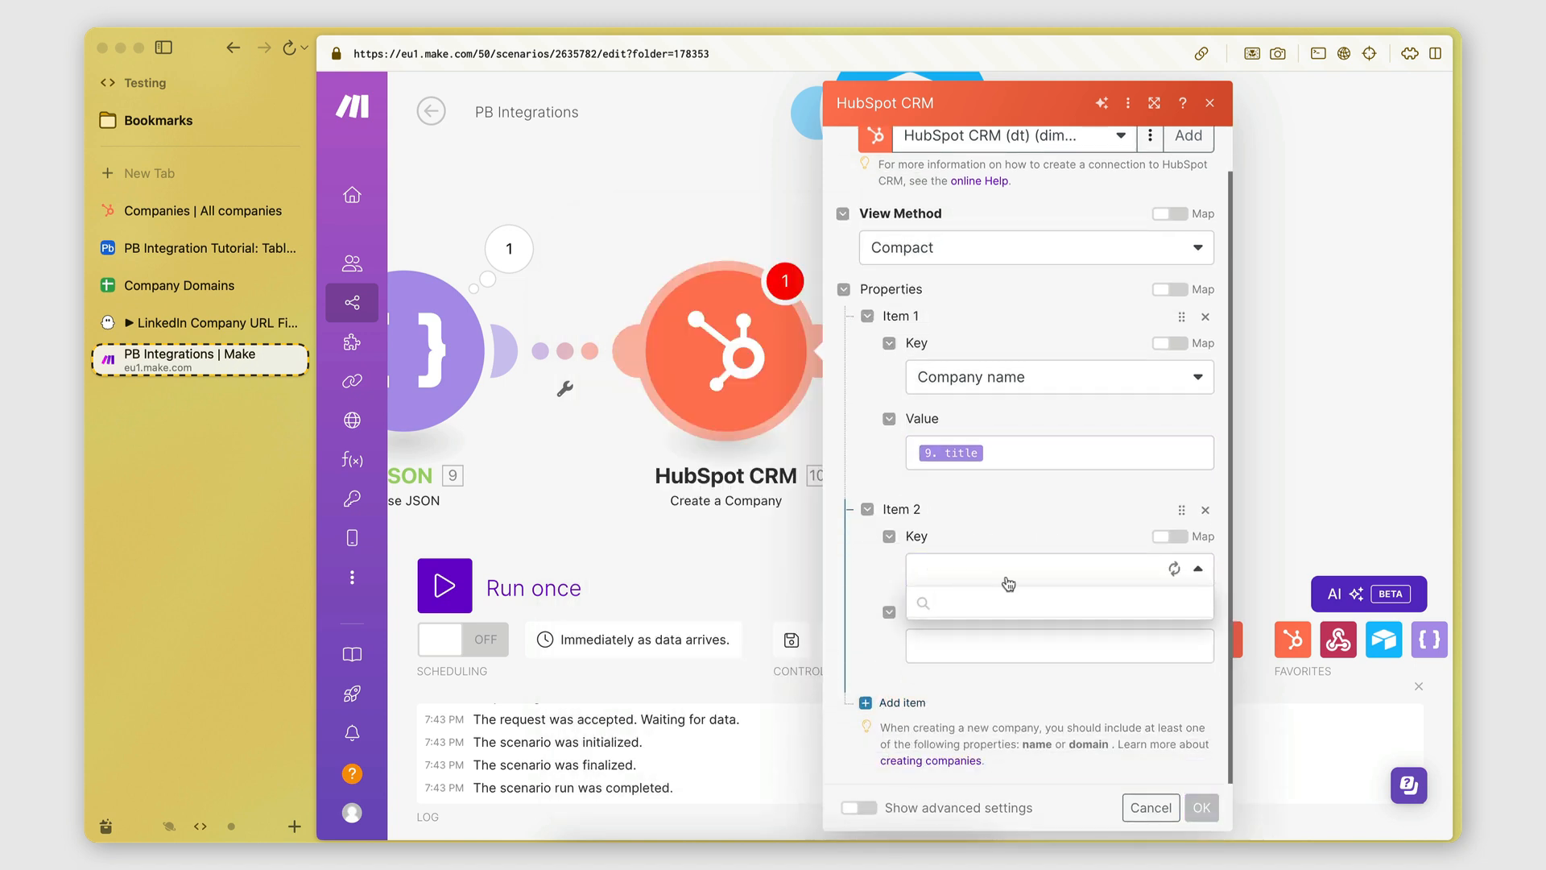
scroll(988, 671, "down", 2)
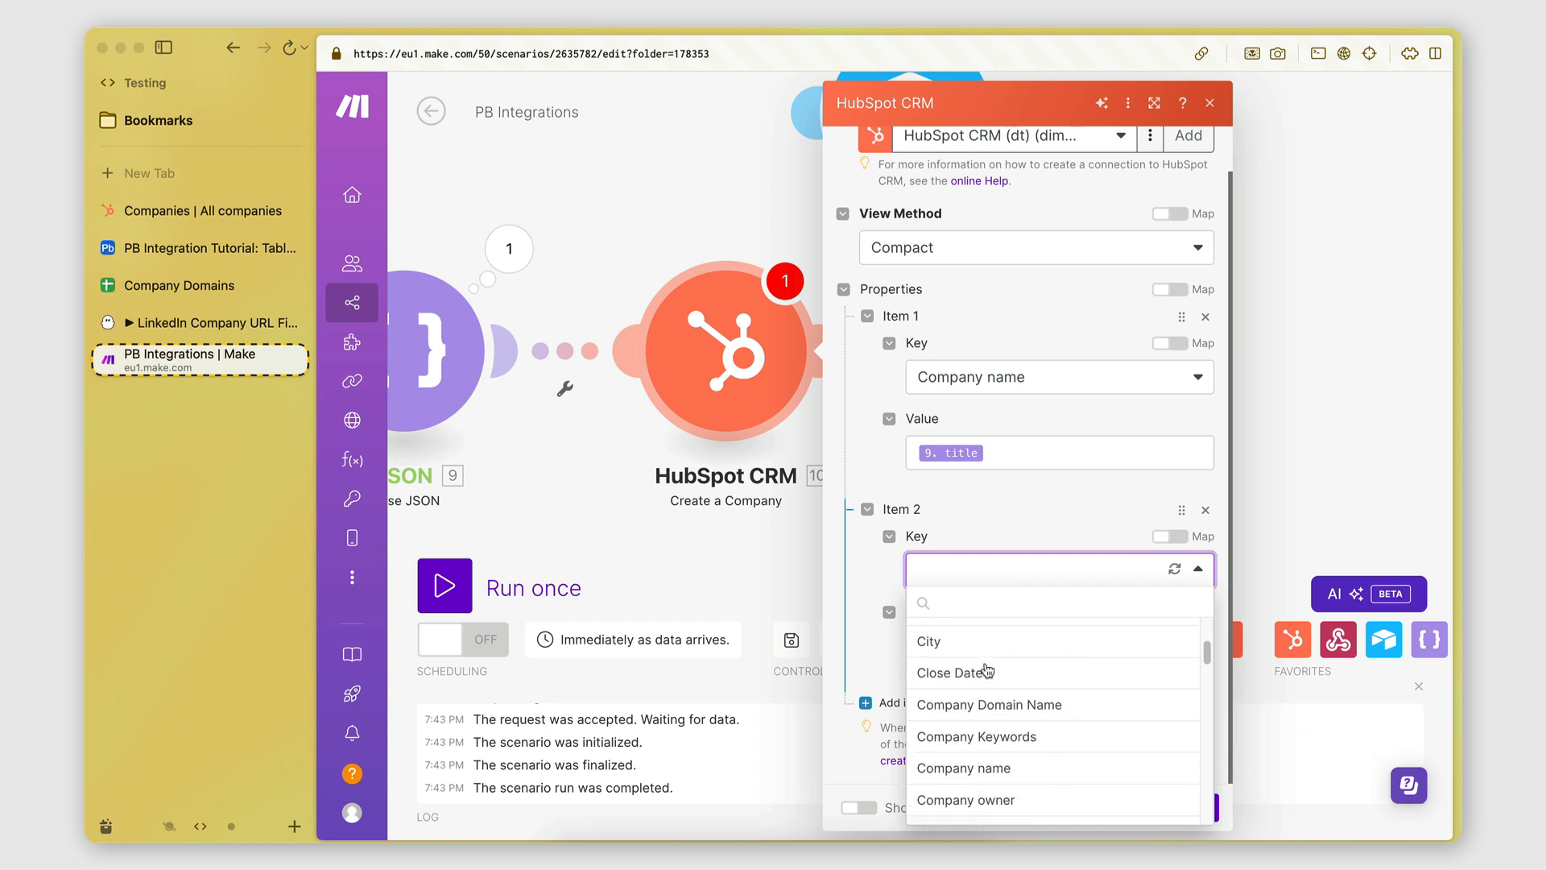
left_click(981, 601)
type("dom")
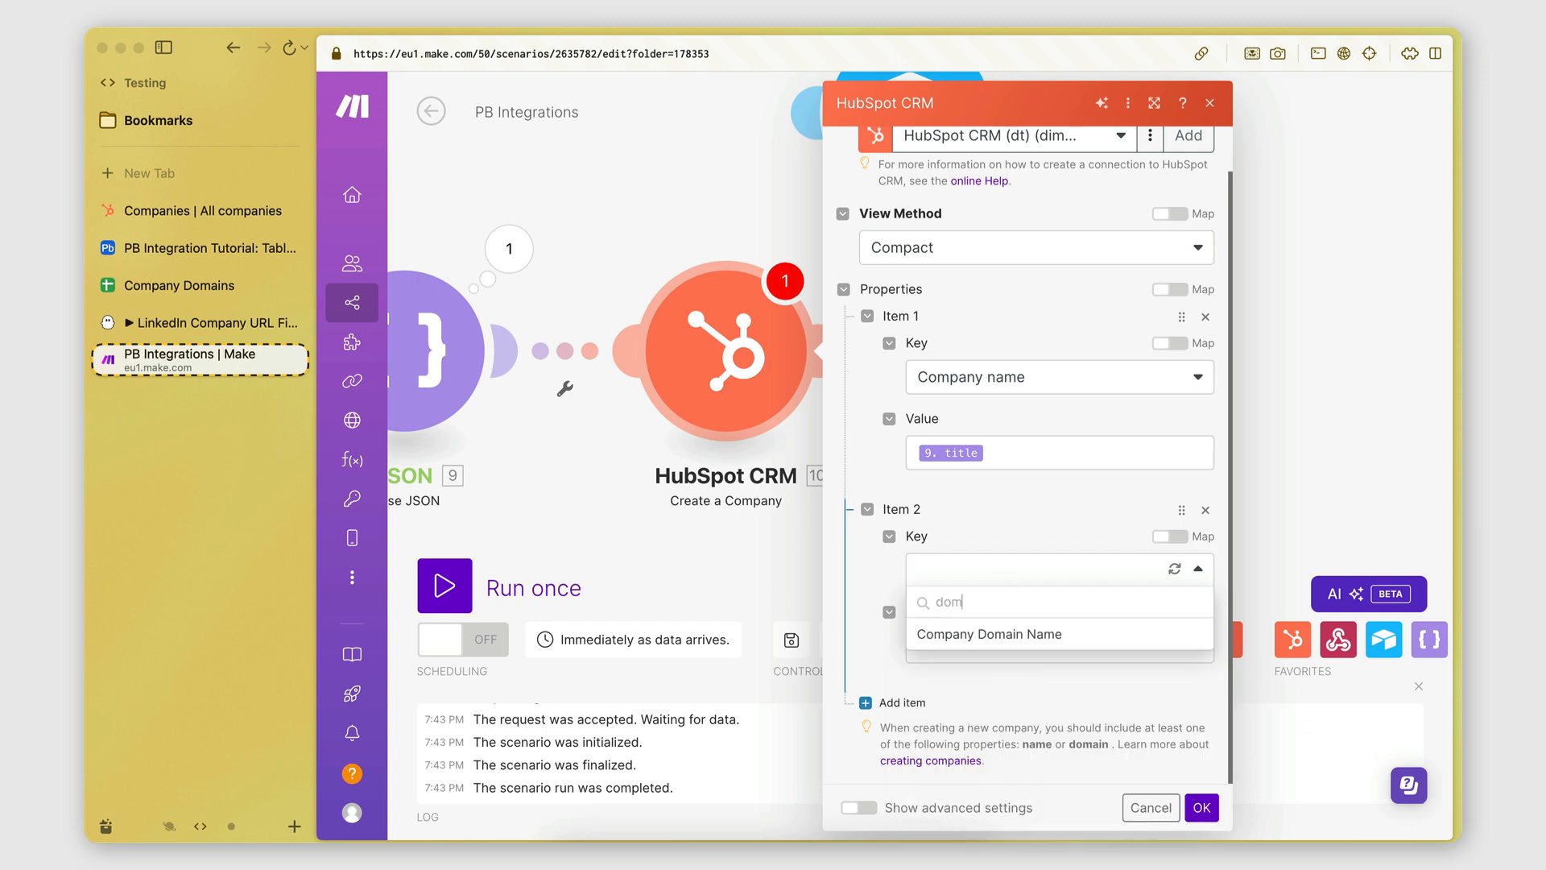
type("a")
left_click(983, 628)
left_click(983, 631)
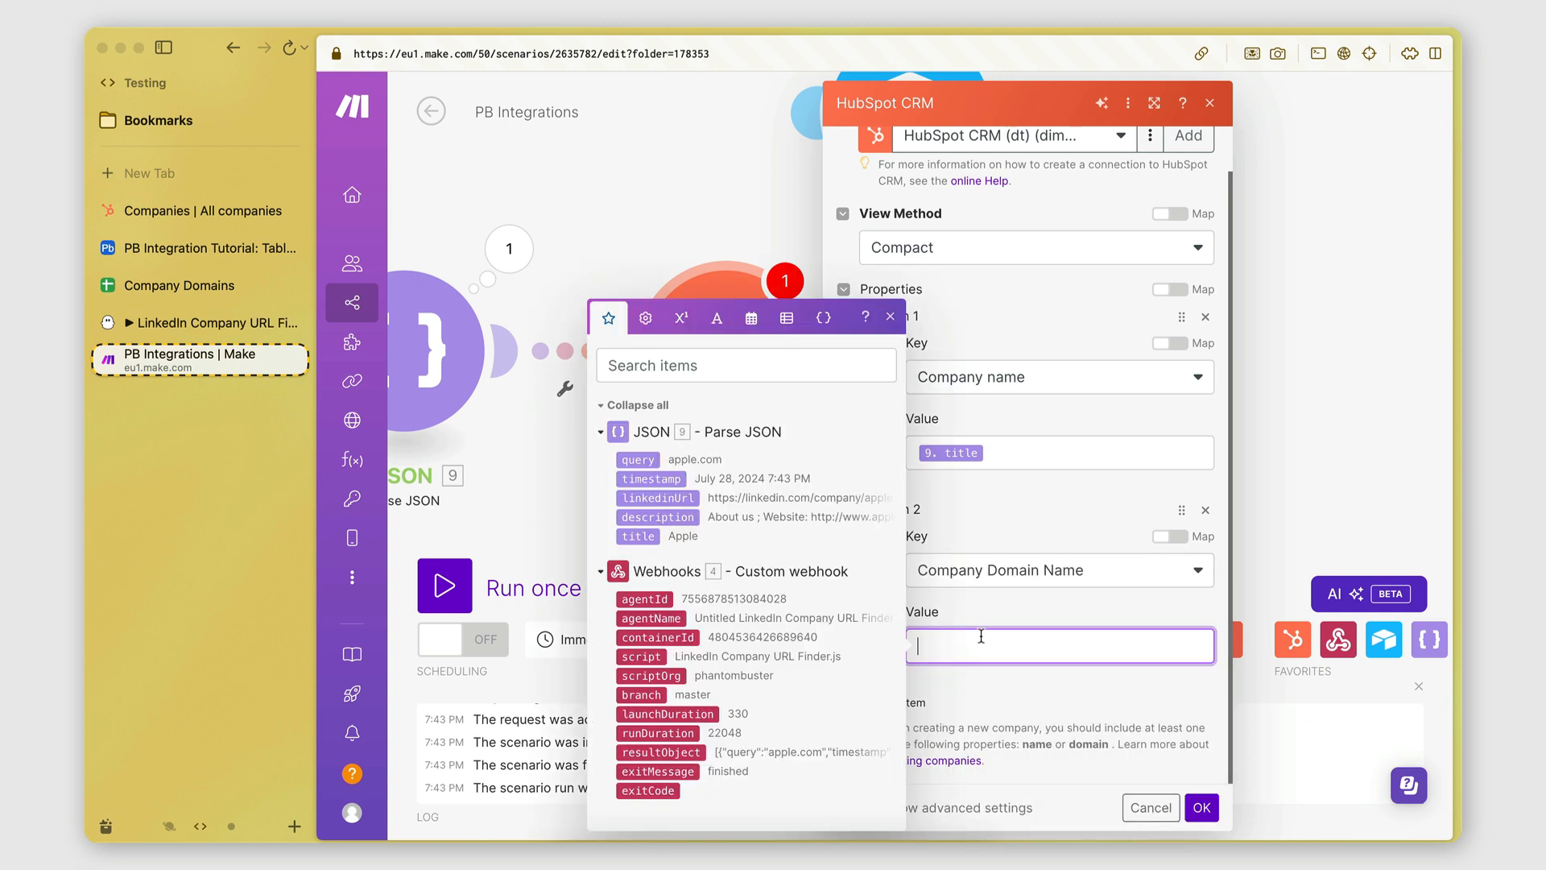
left_click(638, 460)
left_click(1013, 612)
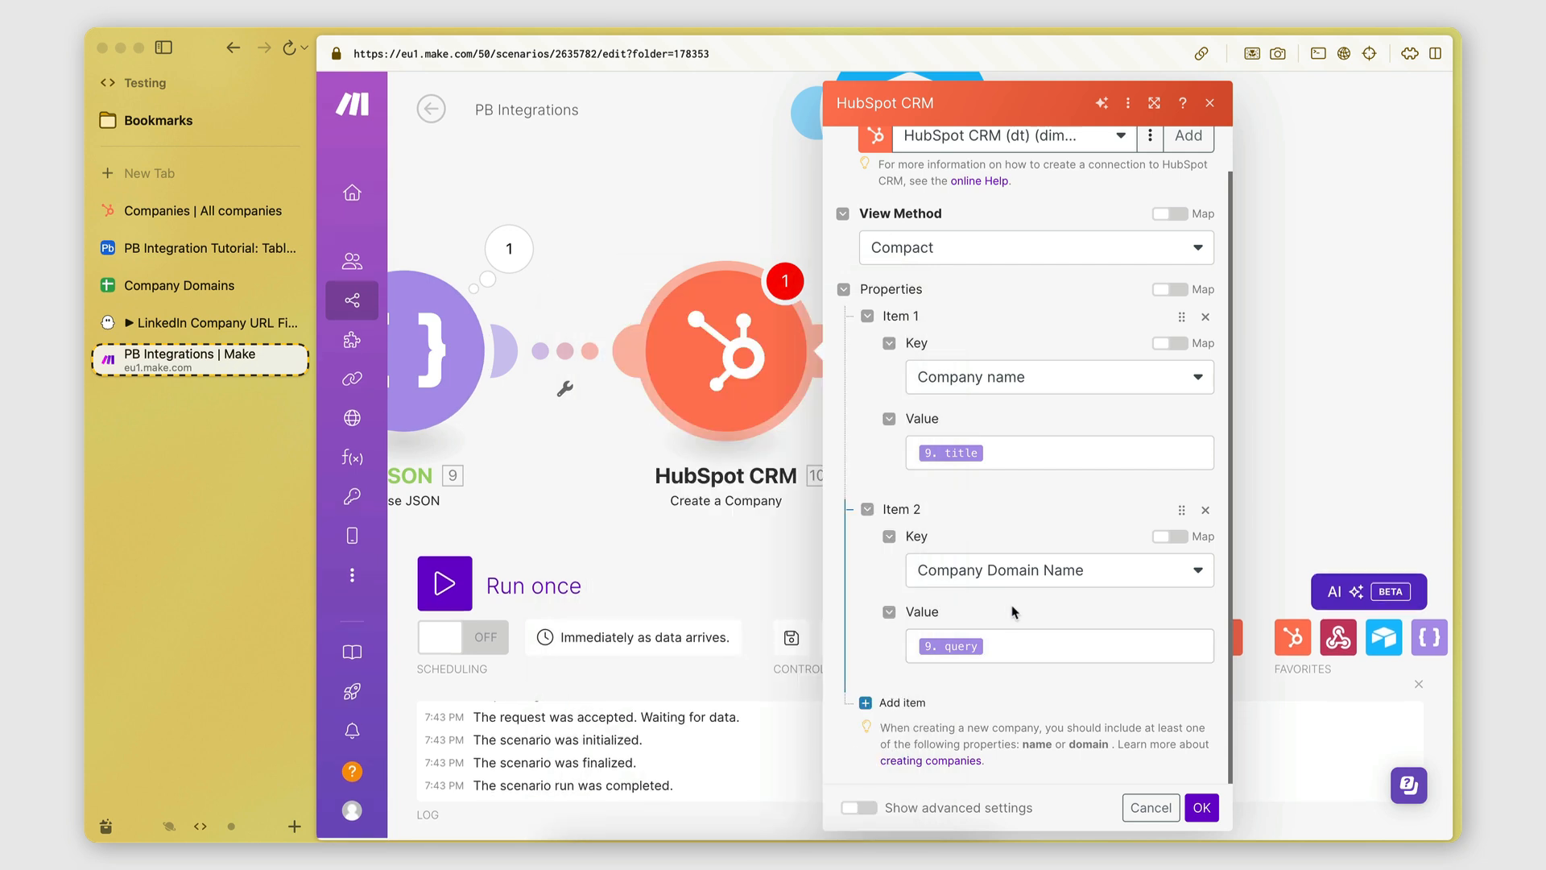
Add a LinkedIn Company Page property mapped to linkedinUrl and save the HubSpot mappings.
left_click(903, 703)
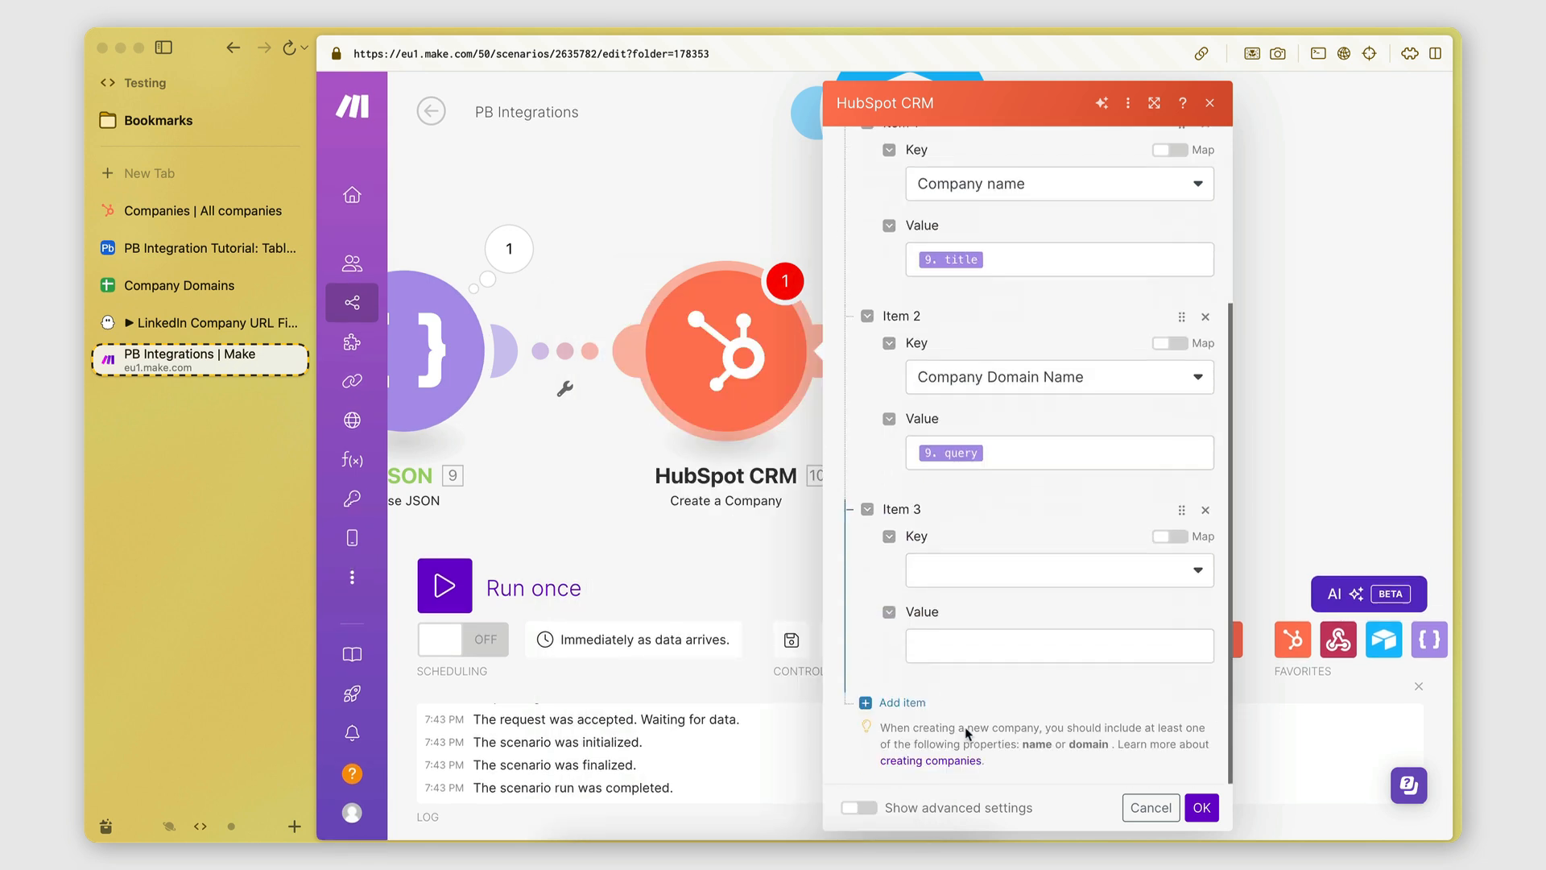
left_click(962, 578)
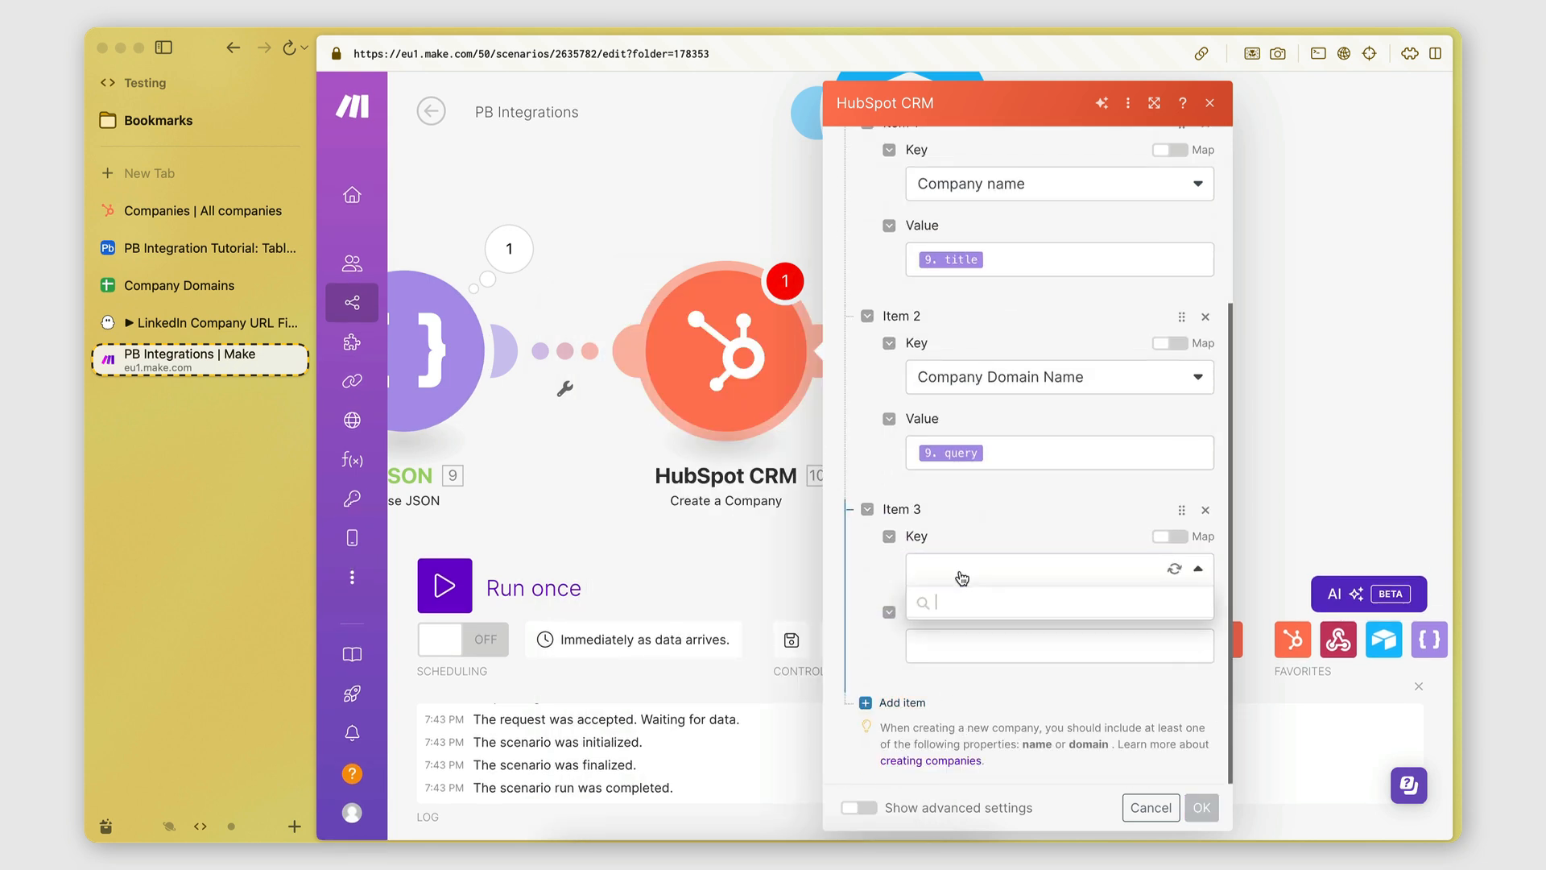
left_click(975, 632)
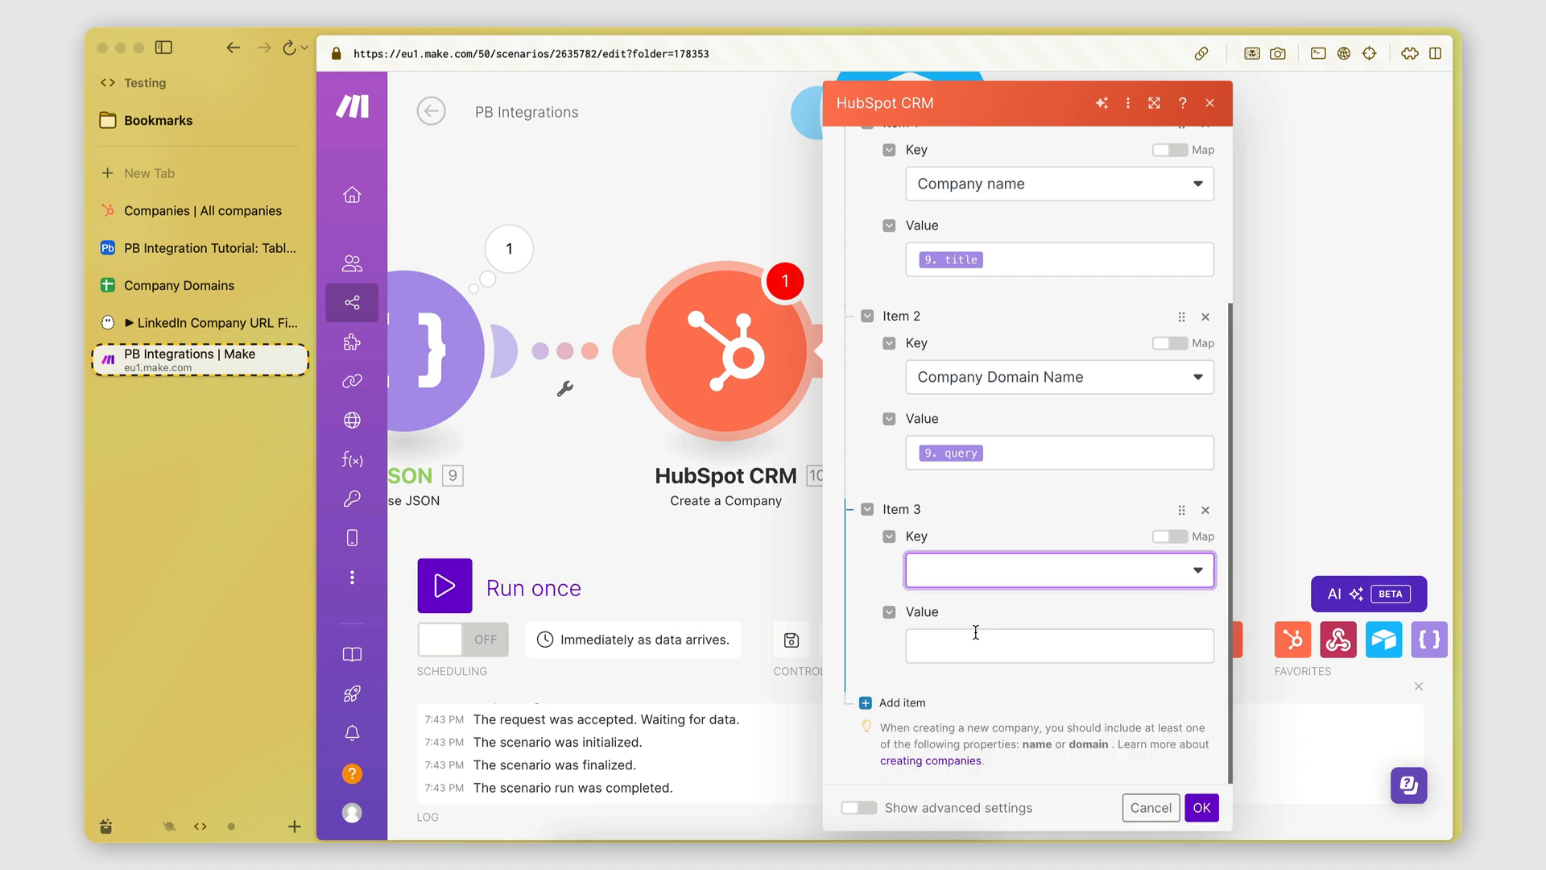
left_click(975, 588)
type("link")
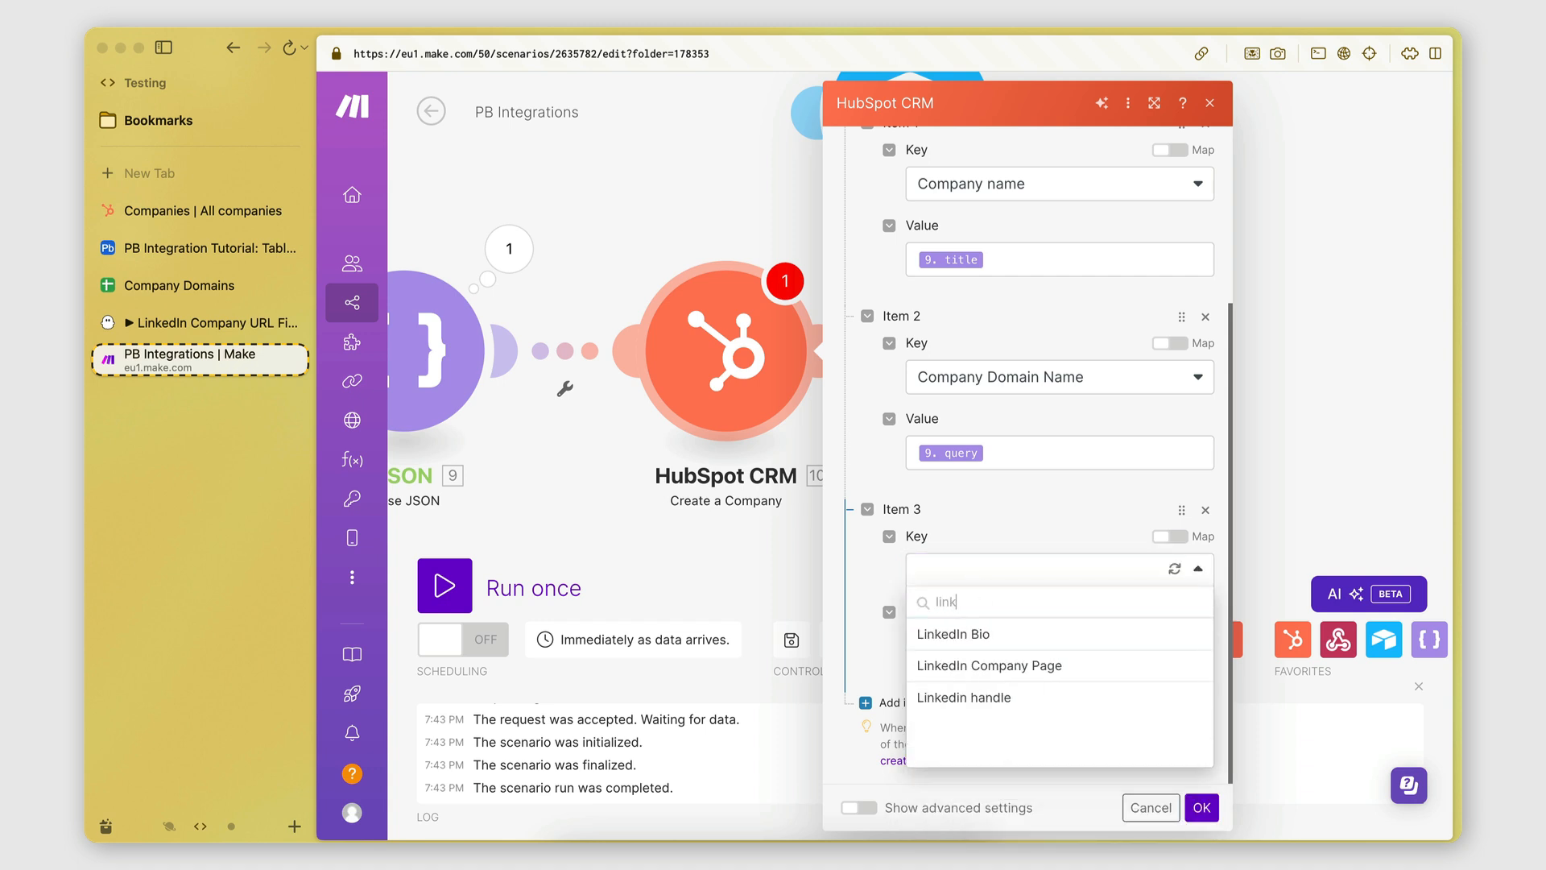
left_click(949, 668)
left_click(947, 653)
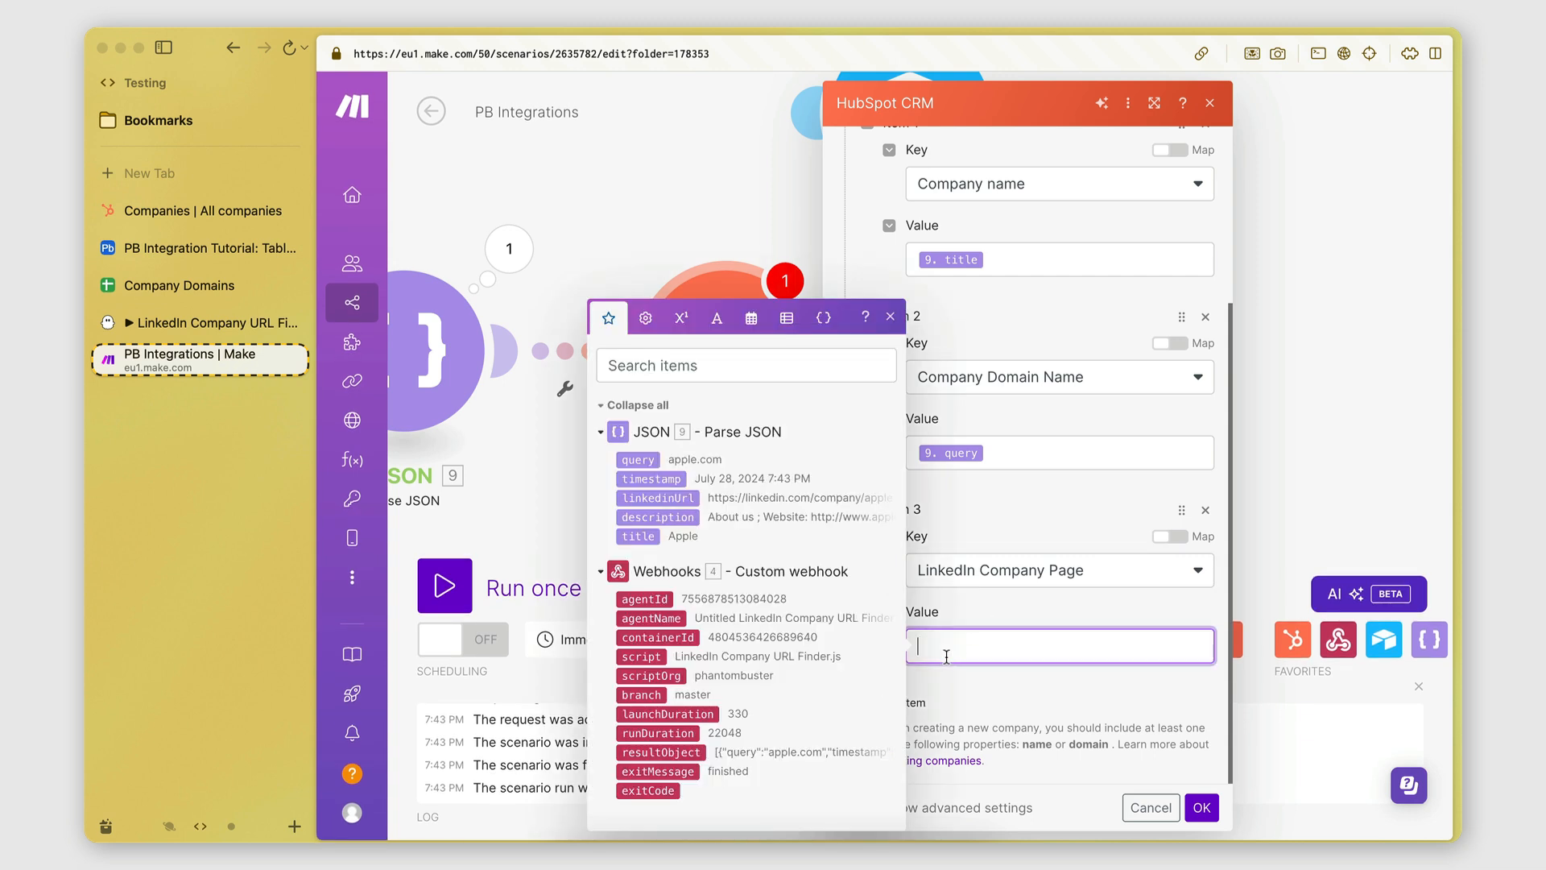
left_click_drag(658, 498, 984, 648)
left_click(1020, 610)
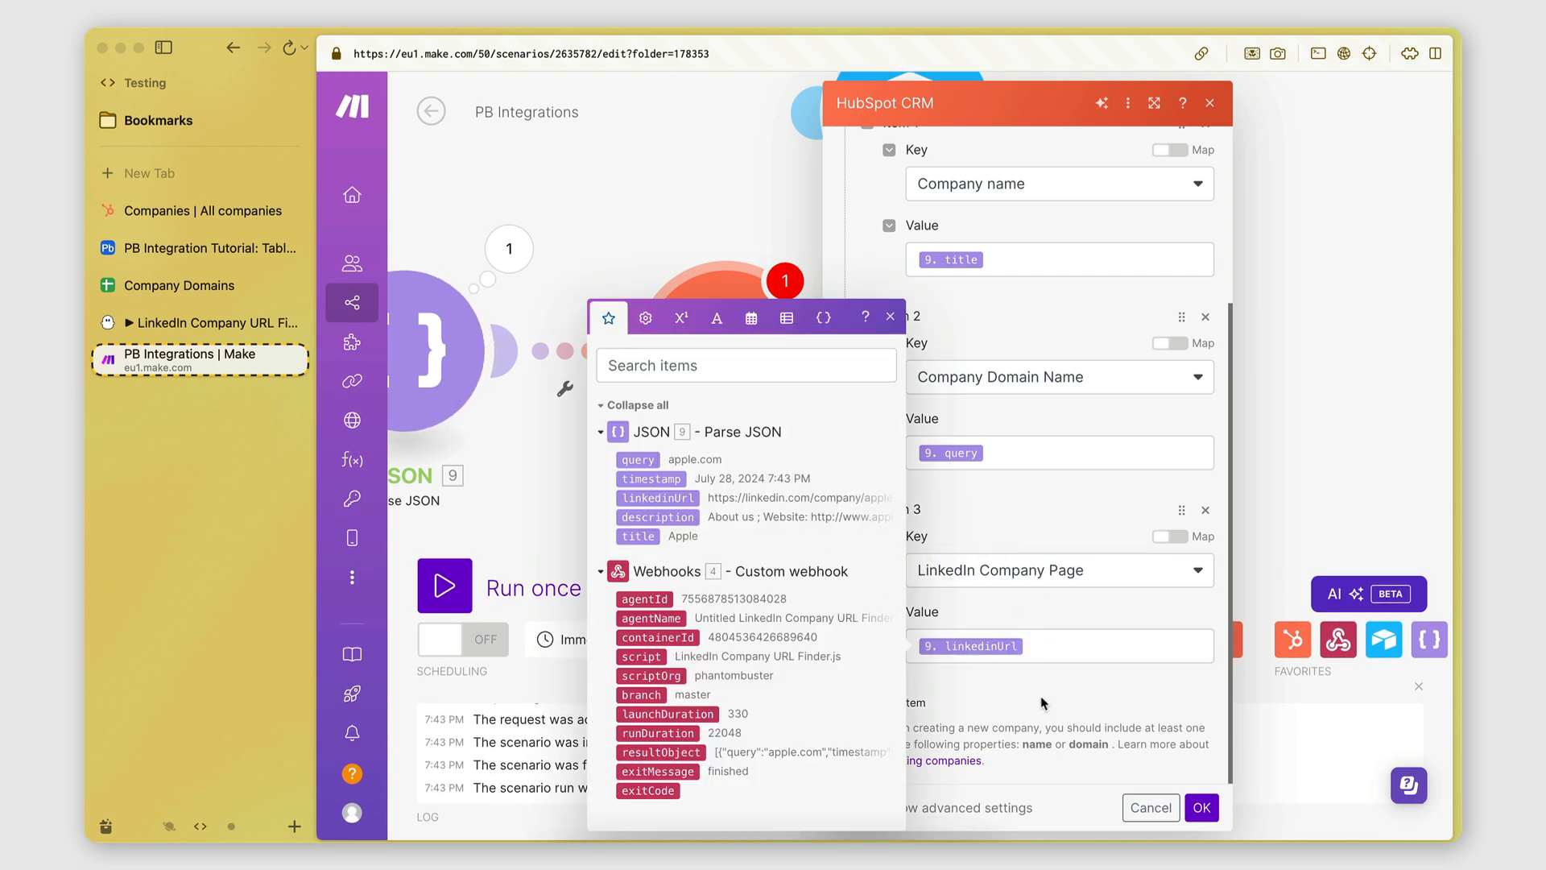
left_click(890, 316)
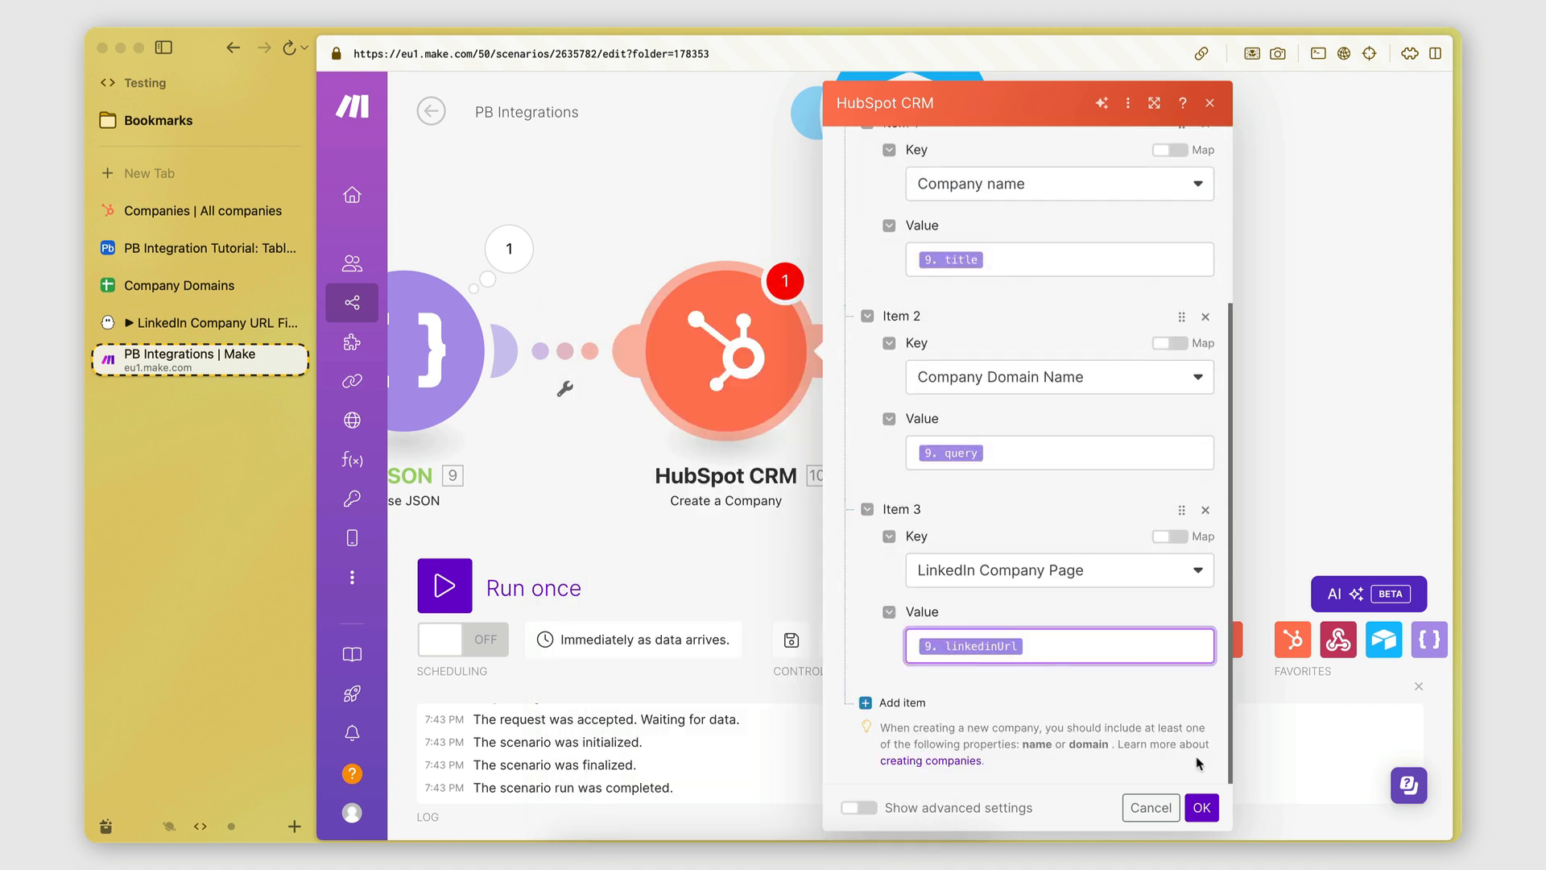
left_click(1201, 807)
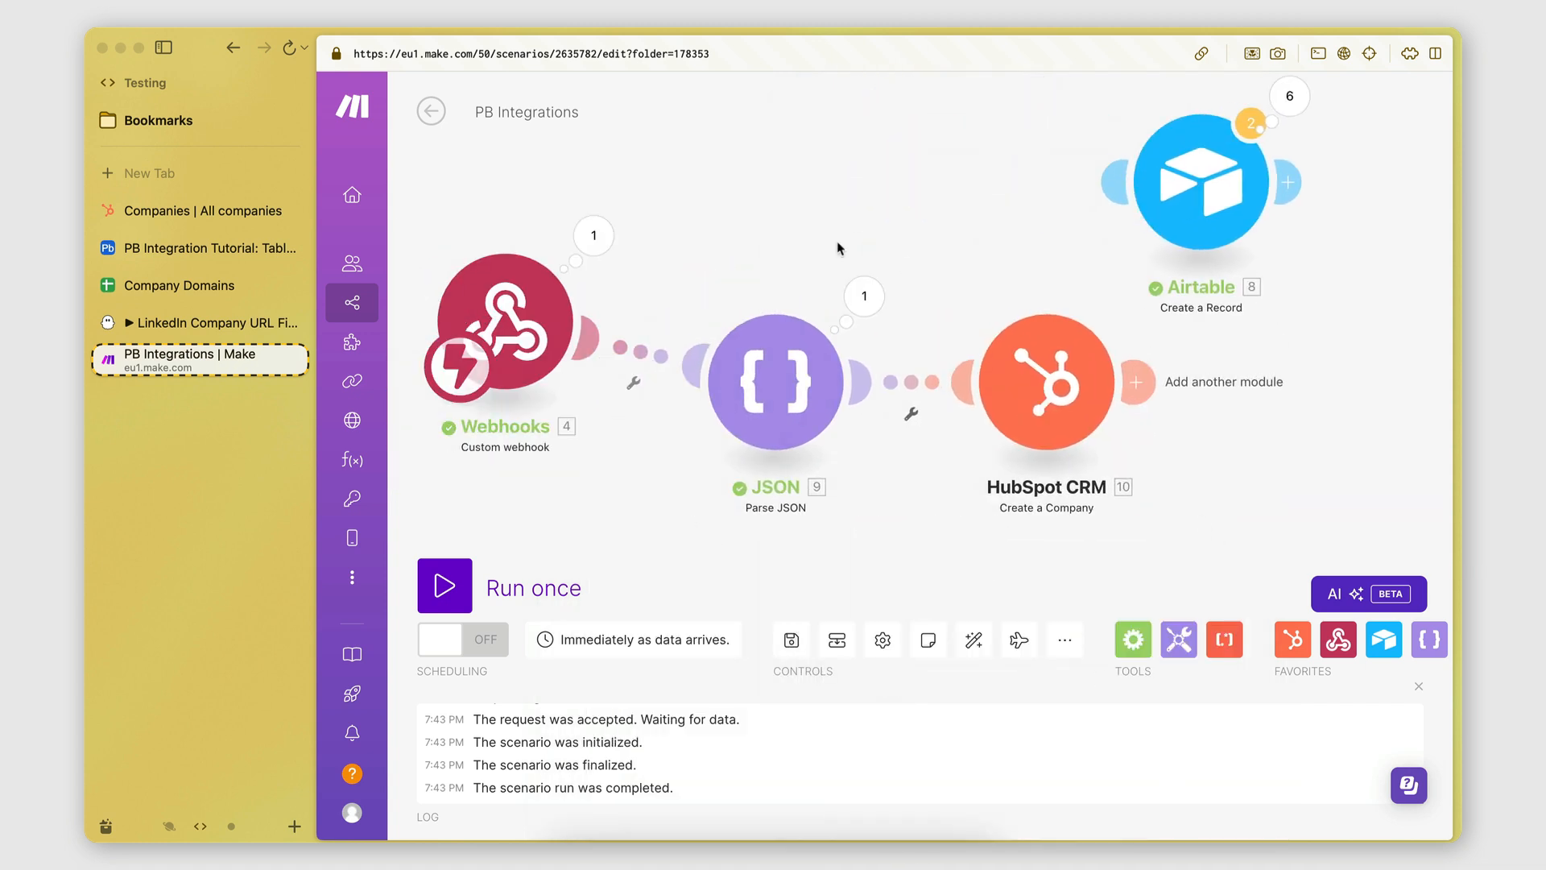
Review the JSON step's parsed output bundles and cancel the extra module after HubSpot.
left_click(864, 295)
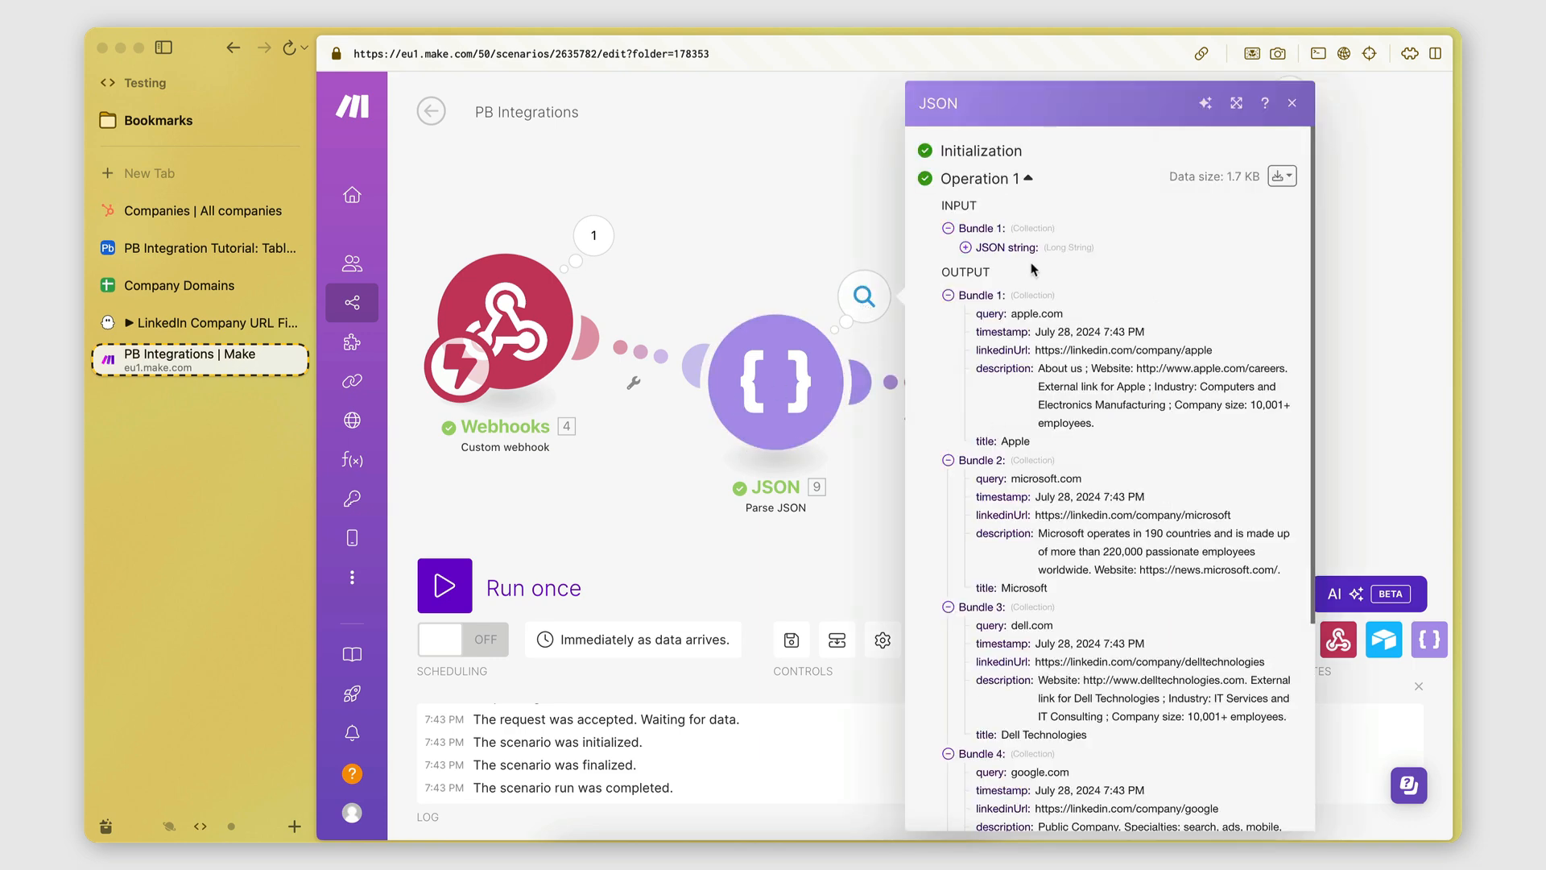
scroll(1040, 566, "down", 2)
scroll(1041, 566, "up", 2)
left_click(803, 285)
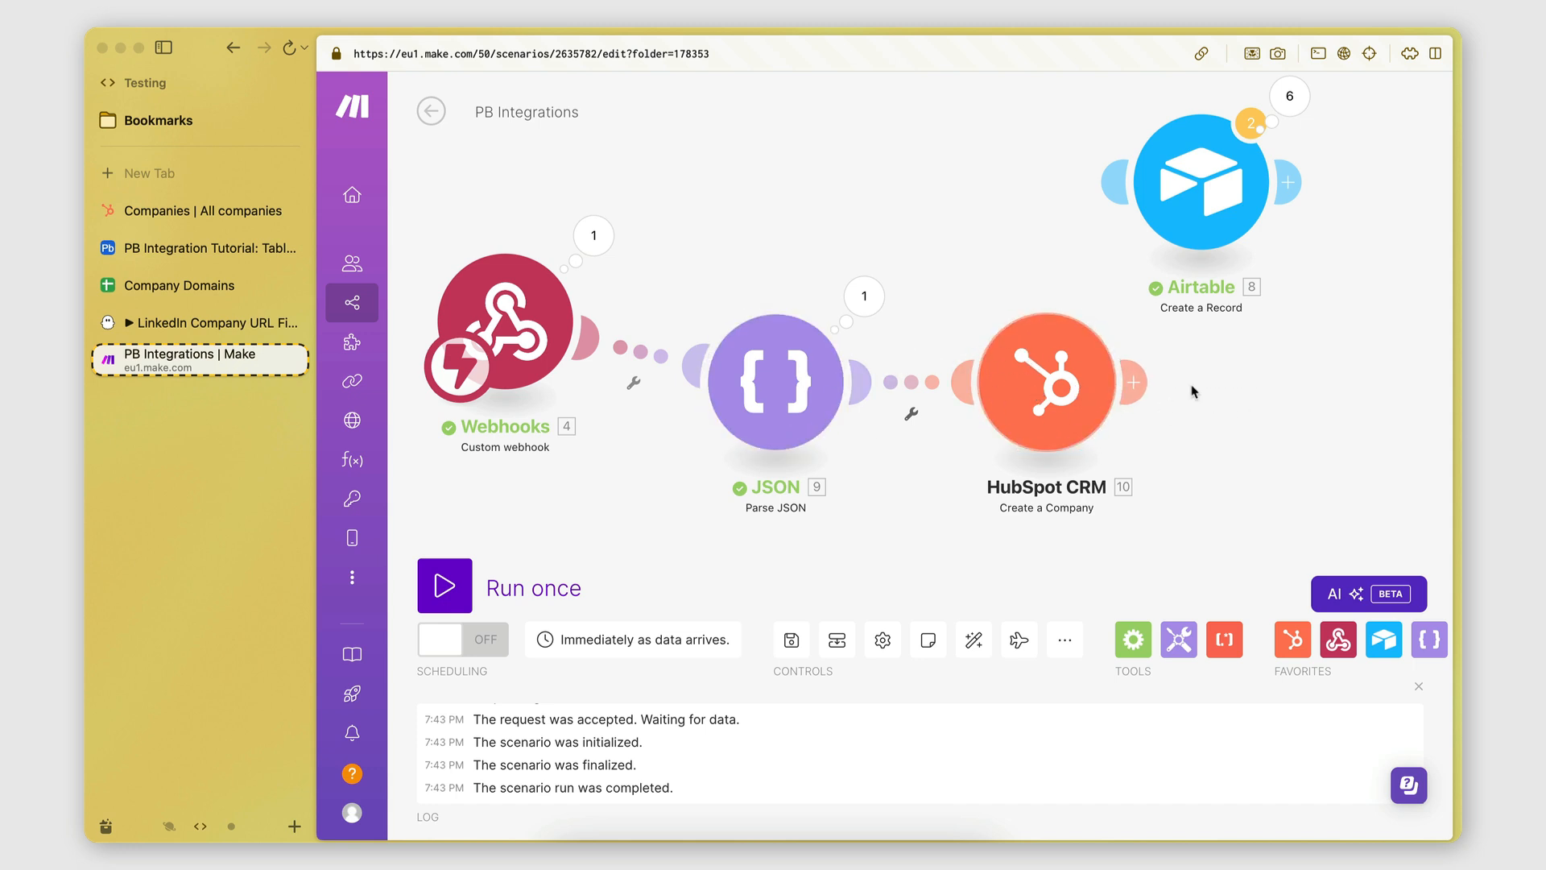
scroll(1152, 387, "right", 3)
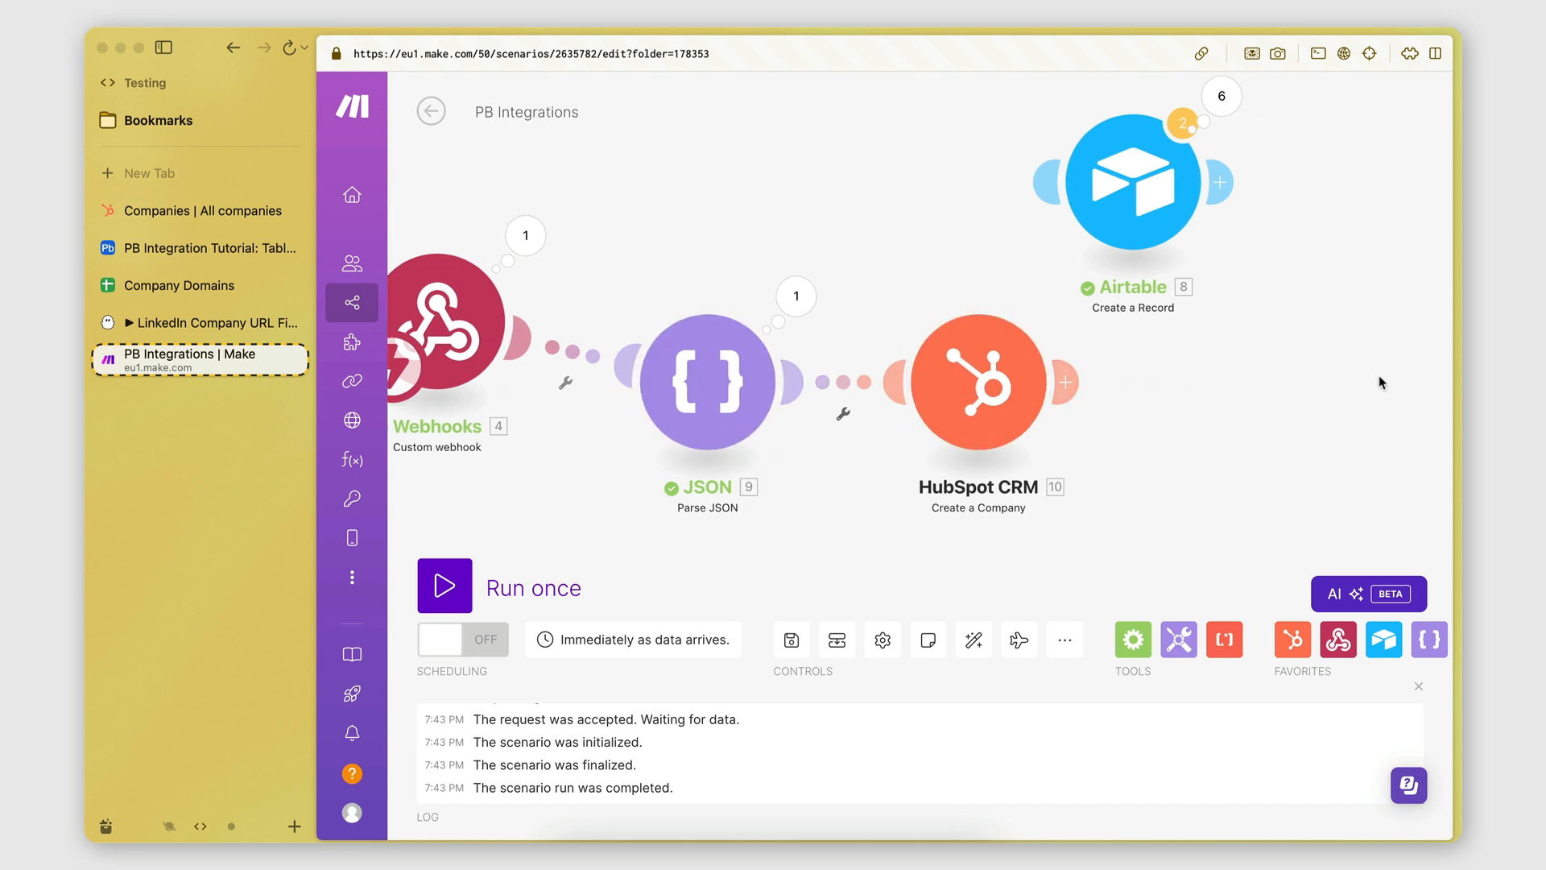
left_click(1079, 385)
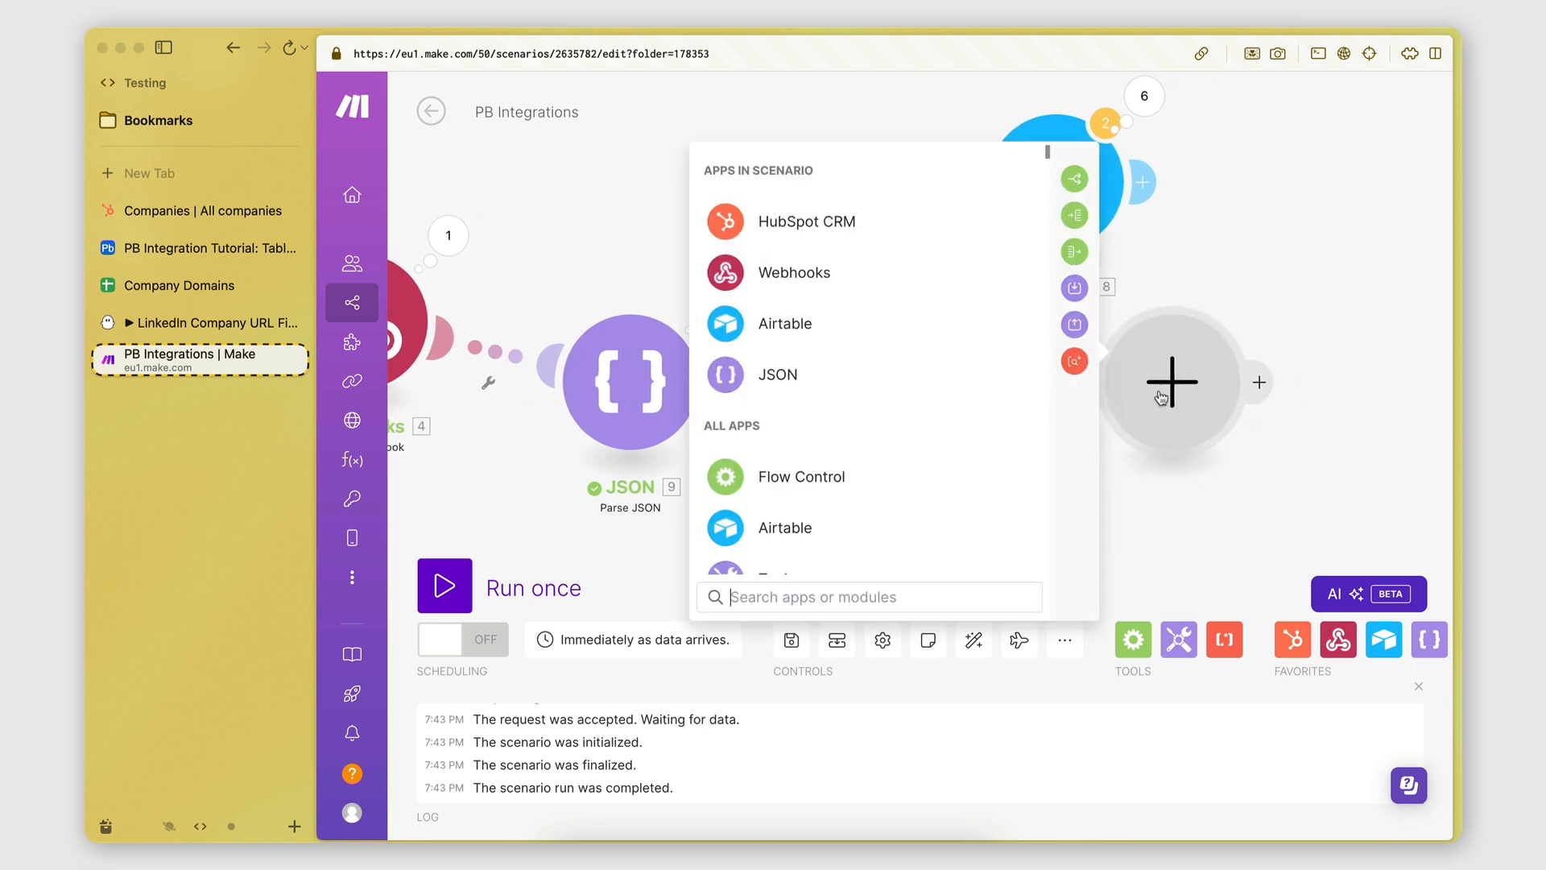
left_click(1320, 437)
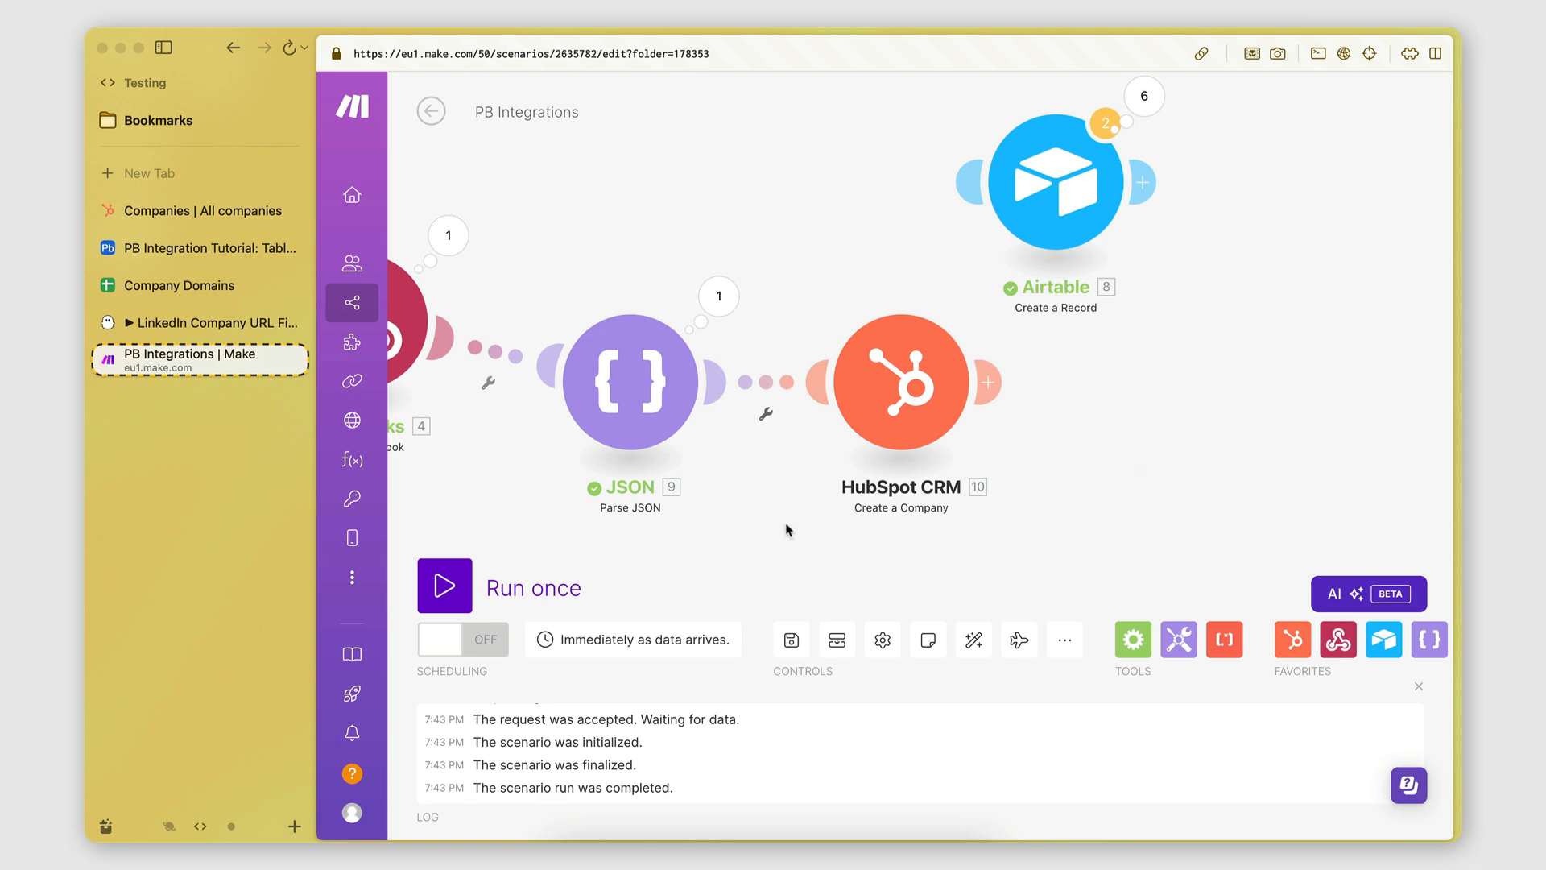
Run the PB Integrations scenario once so the webhook awaits PhantomBuster data.
left_click(719, 296)
left_click(1172, 373)
left_click_drag(891, 587, 975, 588)
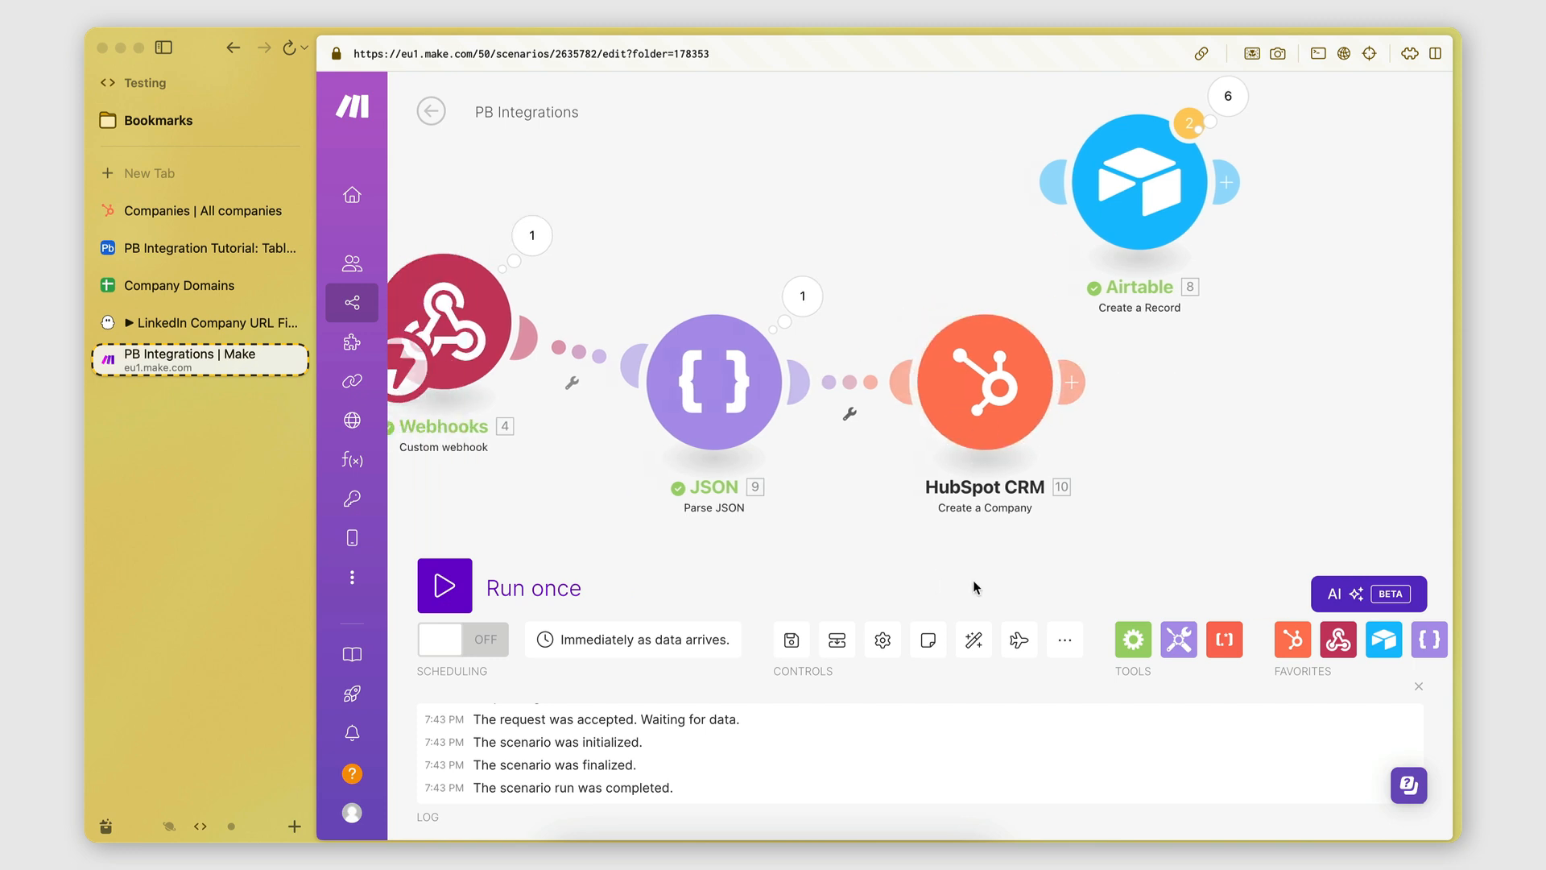
left_click(445, 585)
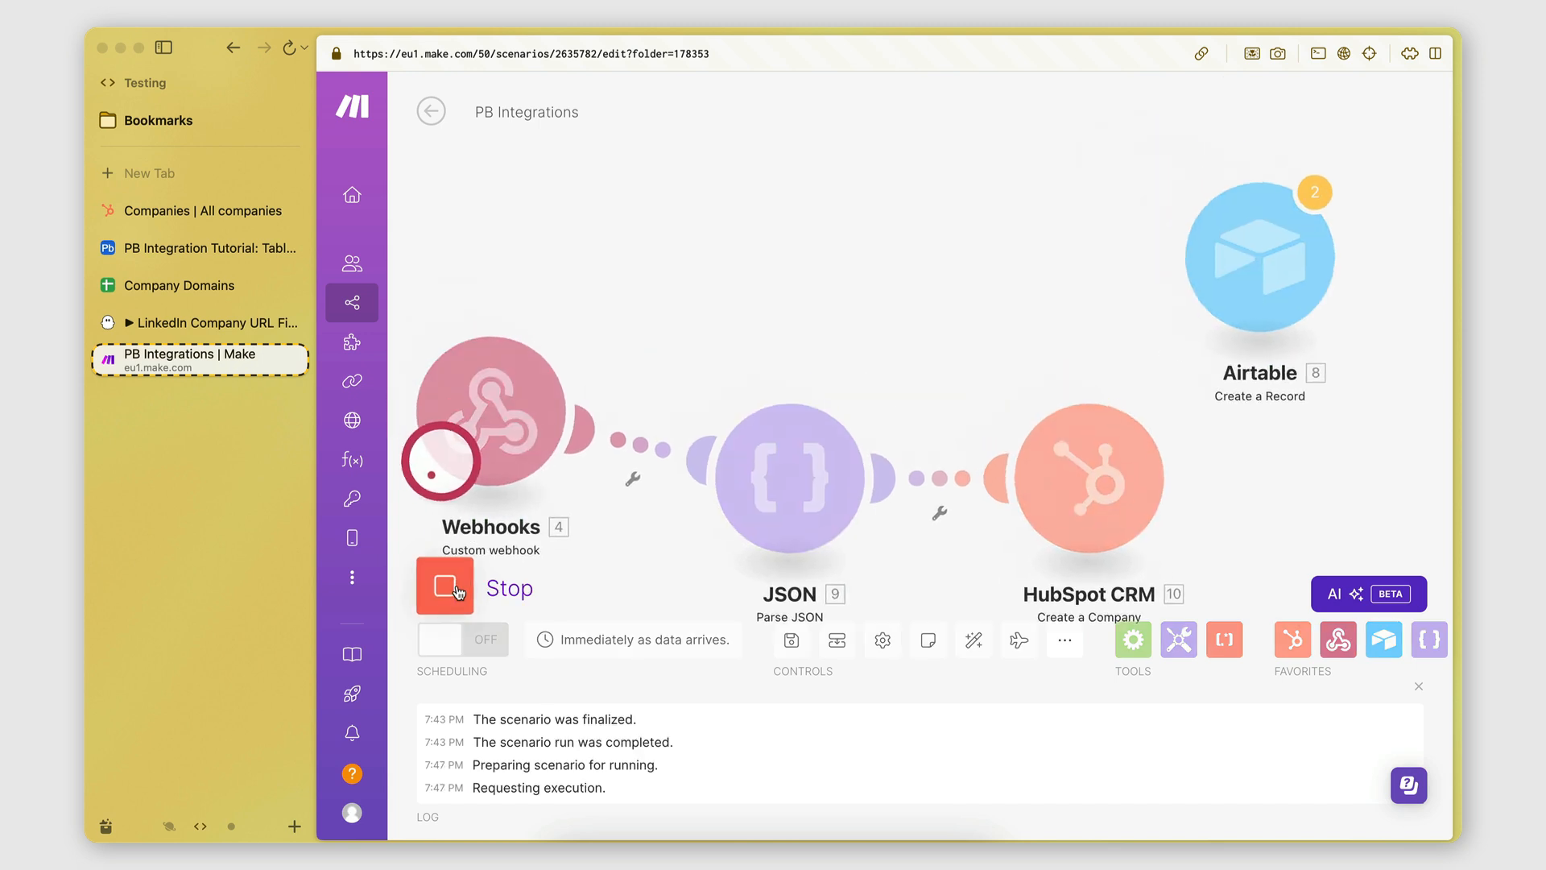
Relaunch the LinkedIn Company URL Finder phantom and return to Make's finished run.
left_click(211, 322)
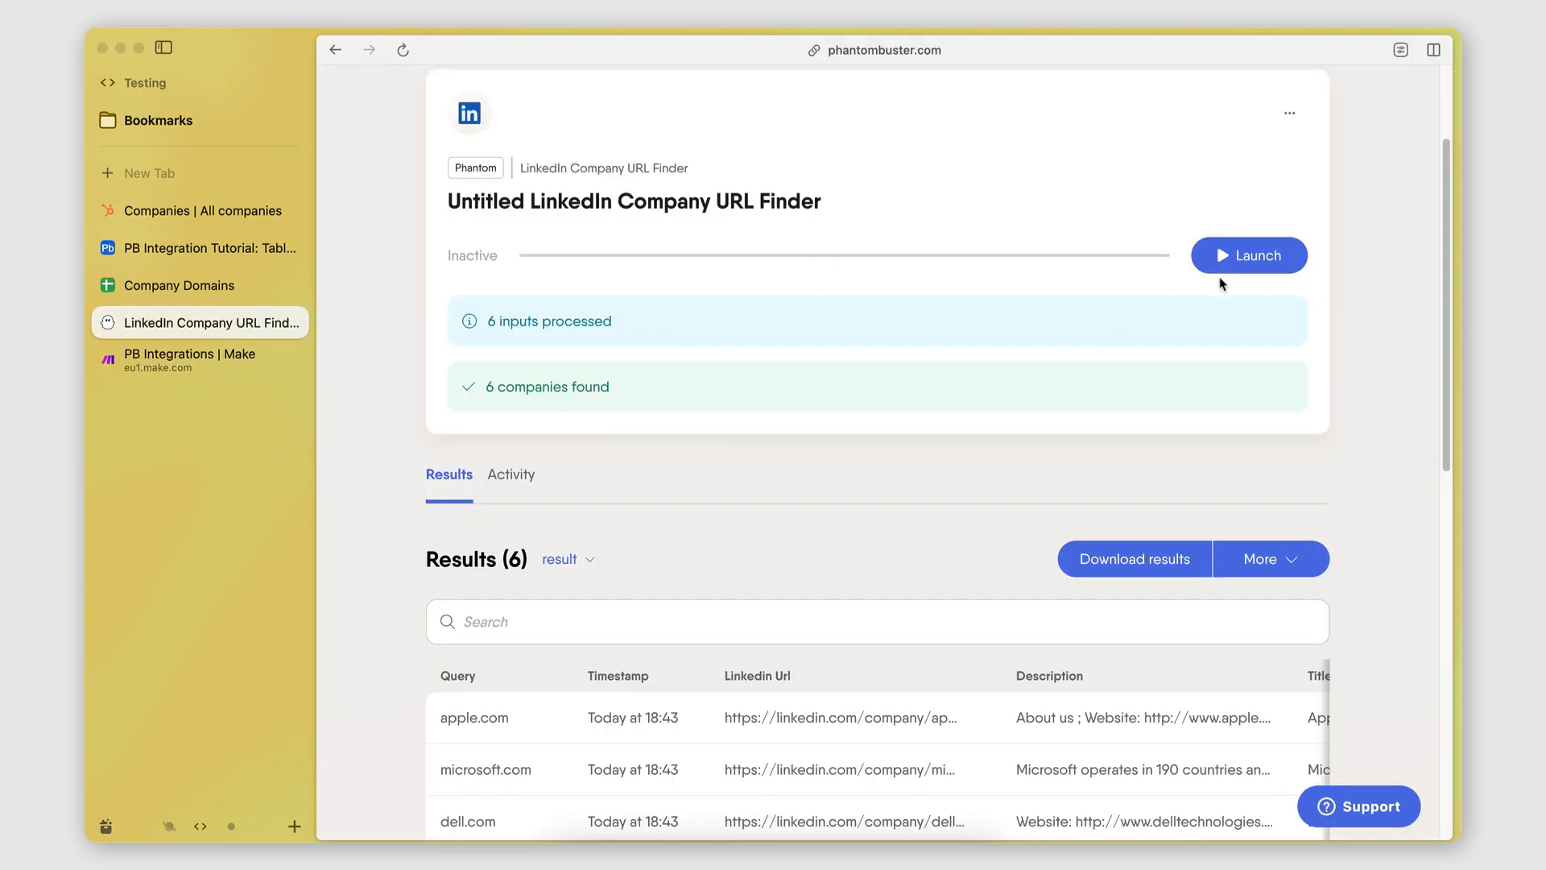
left_click(1220, 268)
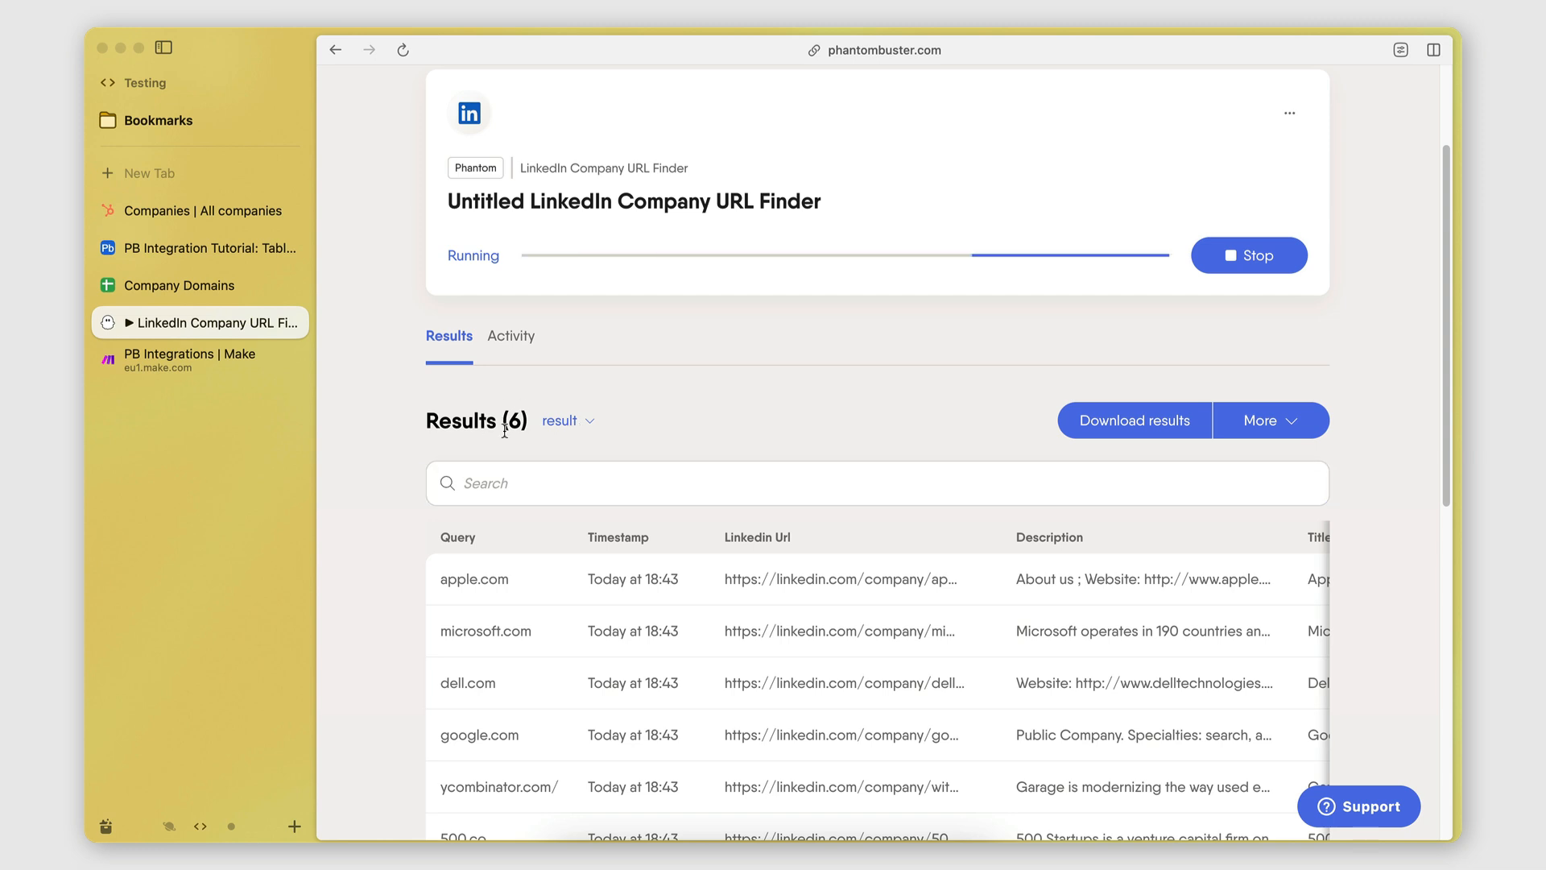
left_click(196, 284)
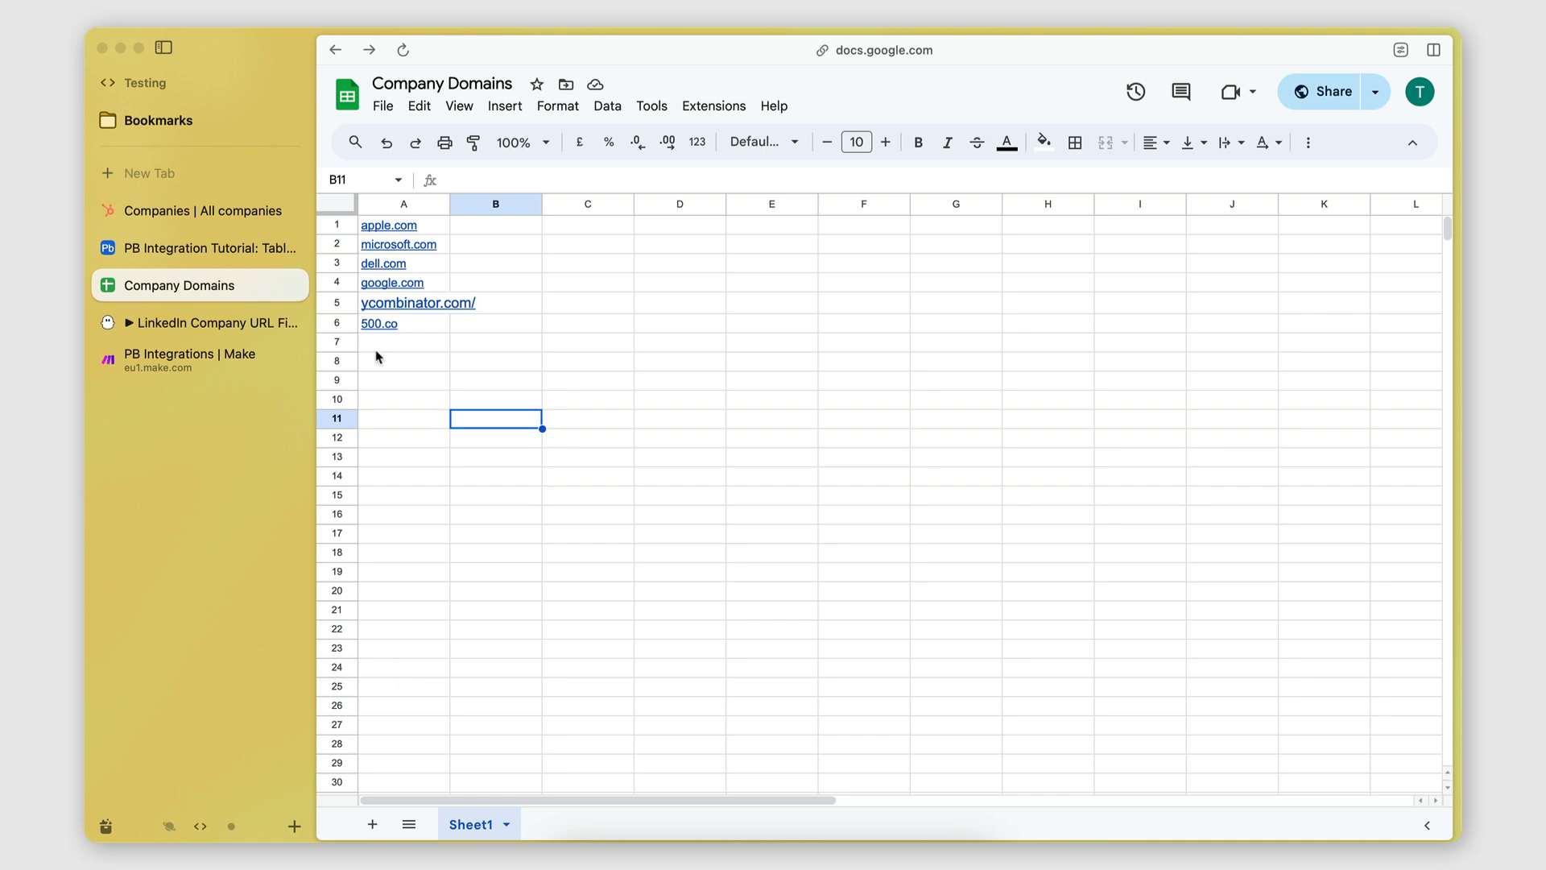
left_click(290, 357)
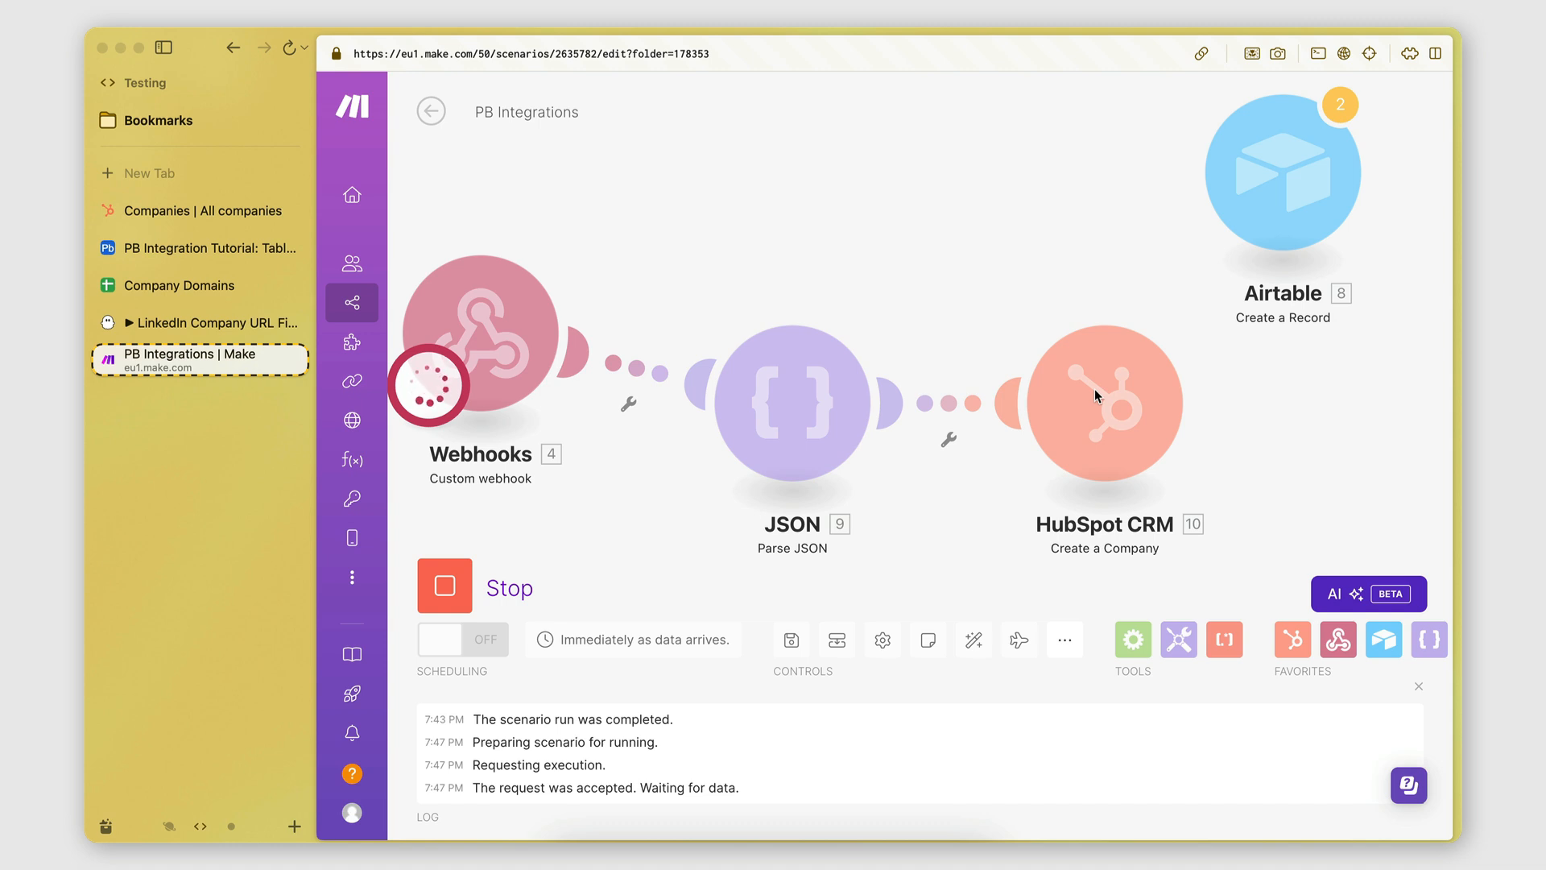
left_click(211, 322)
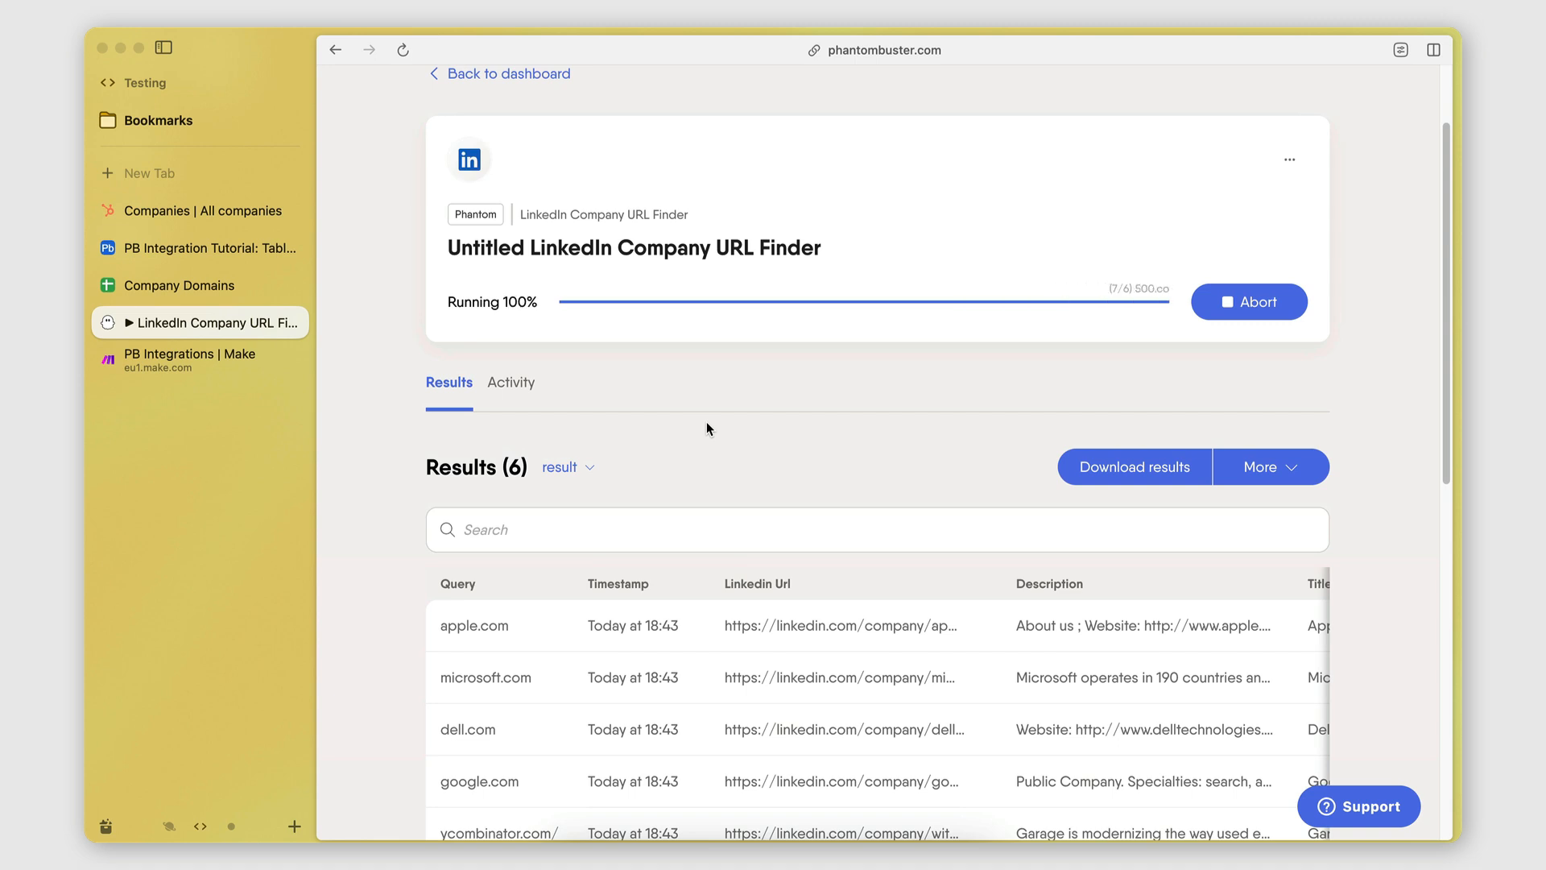
left_click(193, 360)
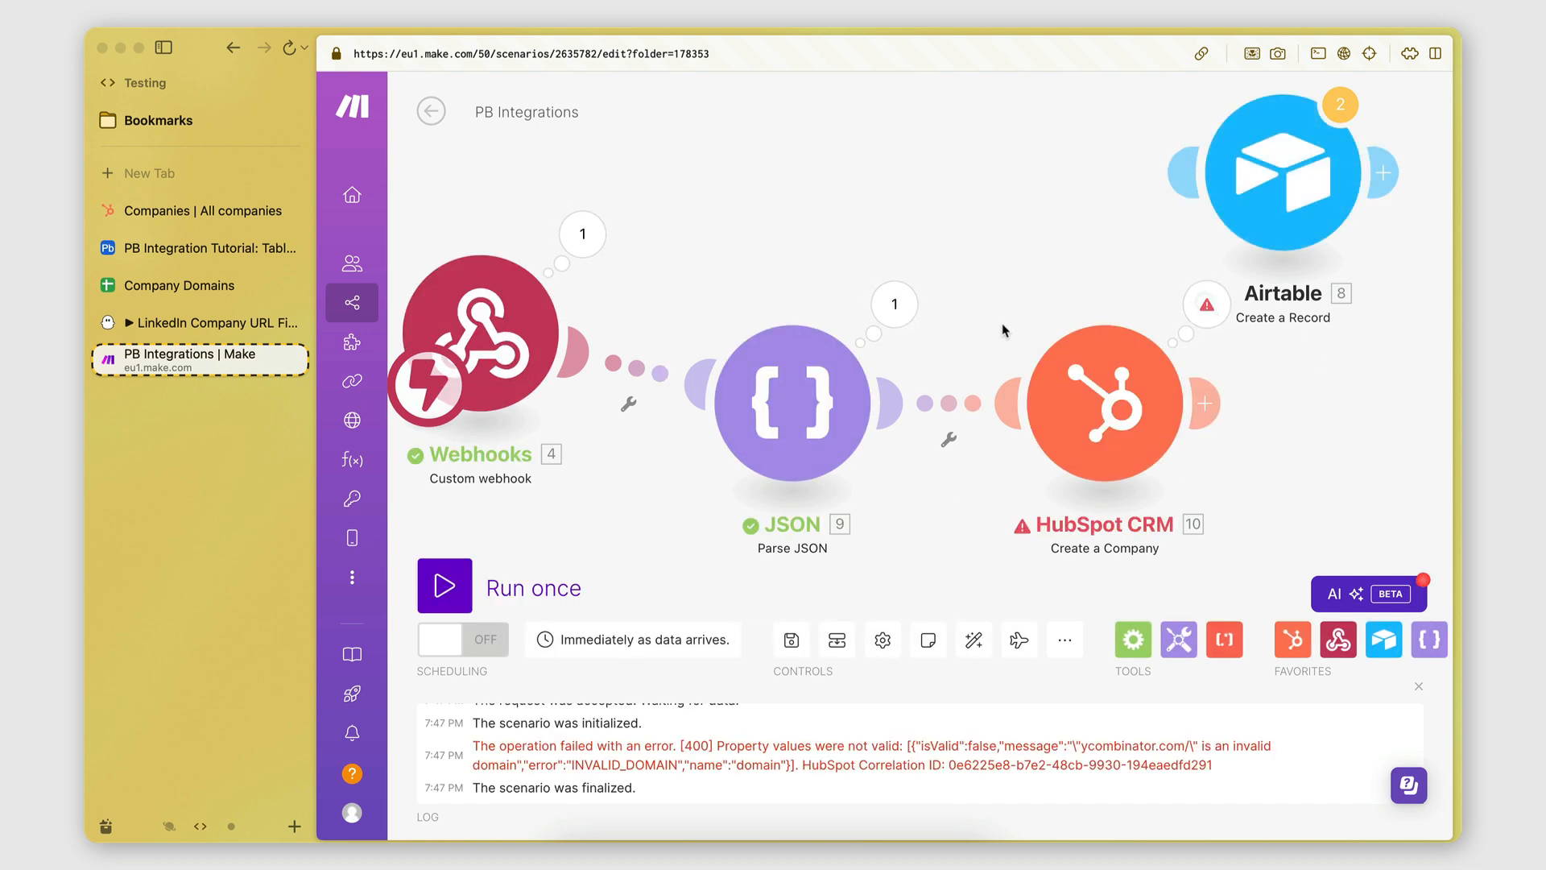
Review the four new HubSpot companies, then open Make's HubSpot error for ycombinator.com/.
left_click(160, 225)
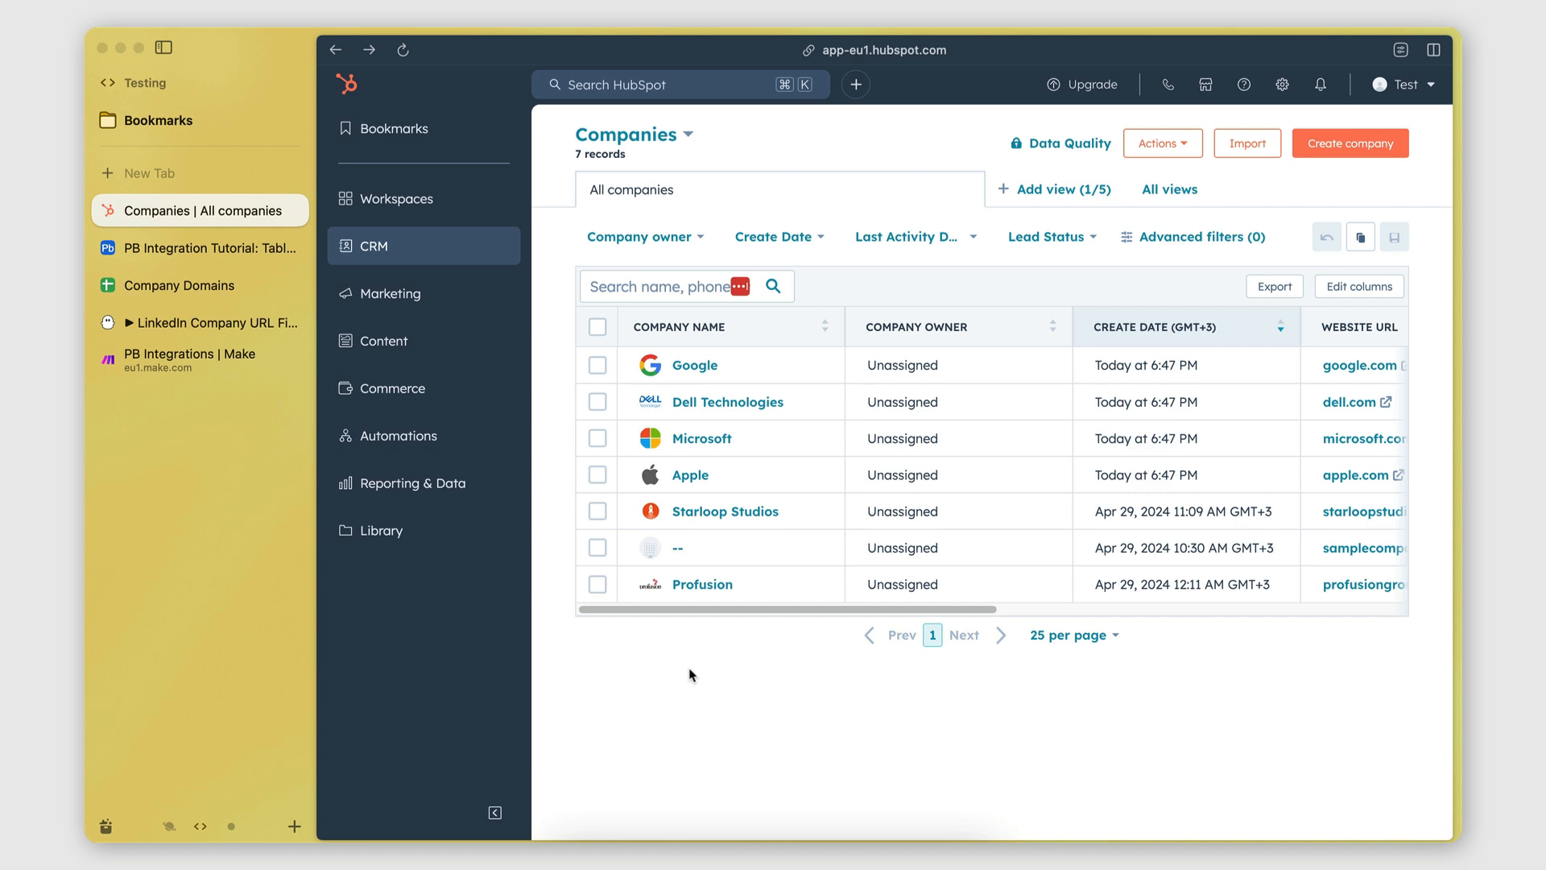
scroll(828, 515, "right", 3)
scroll(829, 516, "left", 3)
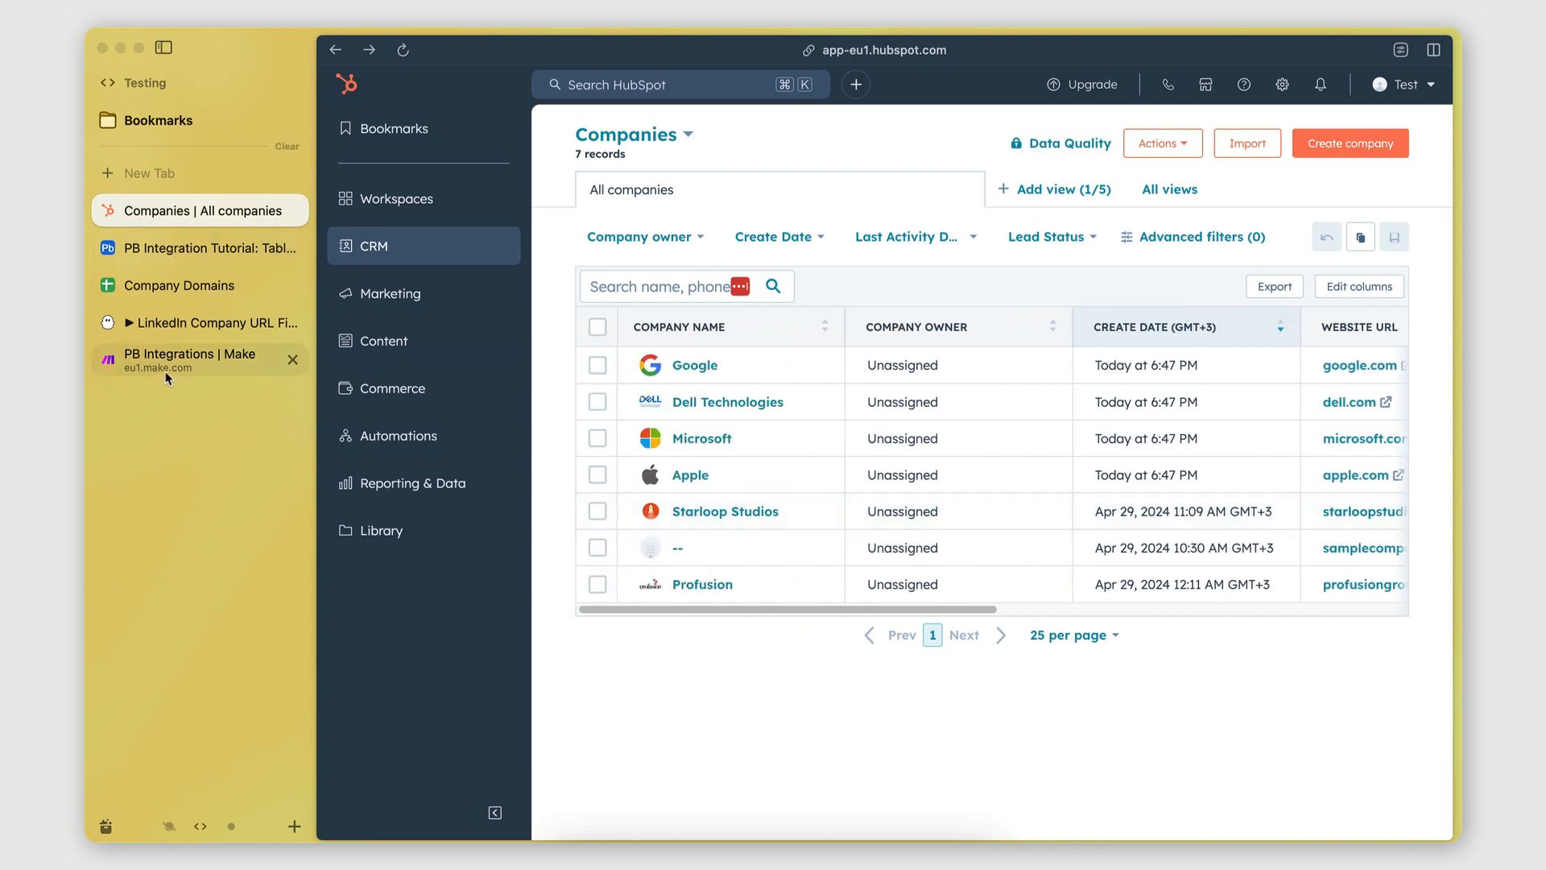
left_click(168, 375)
left_click(1205, 304)
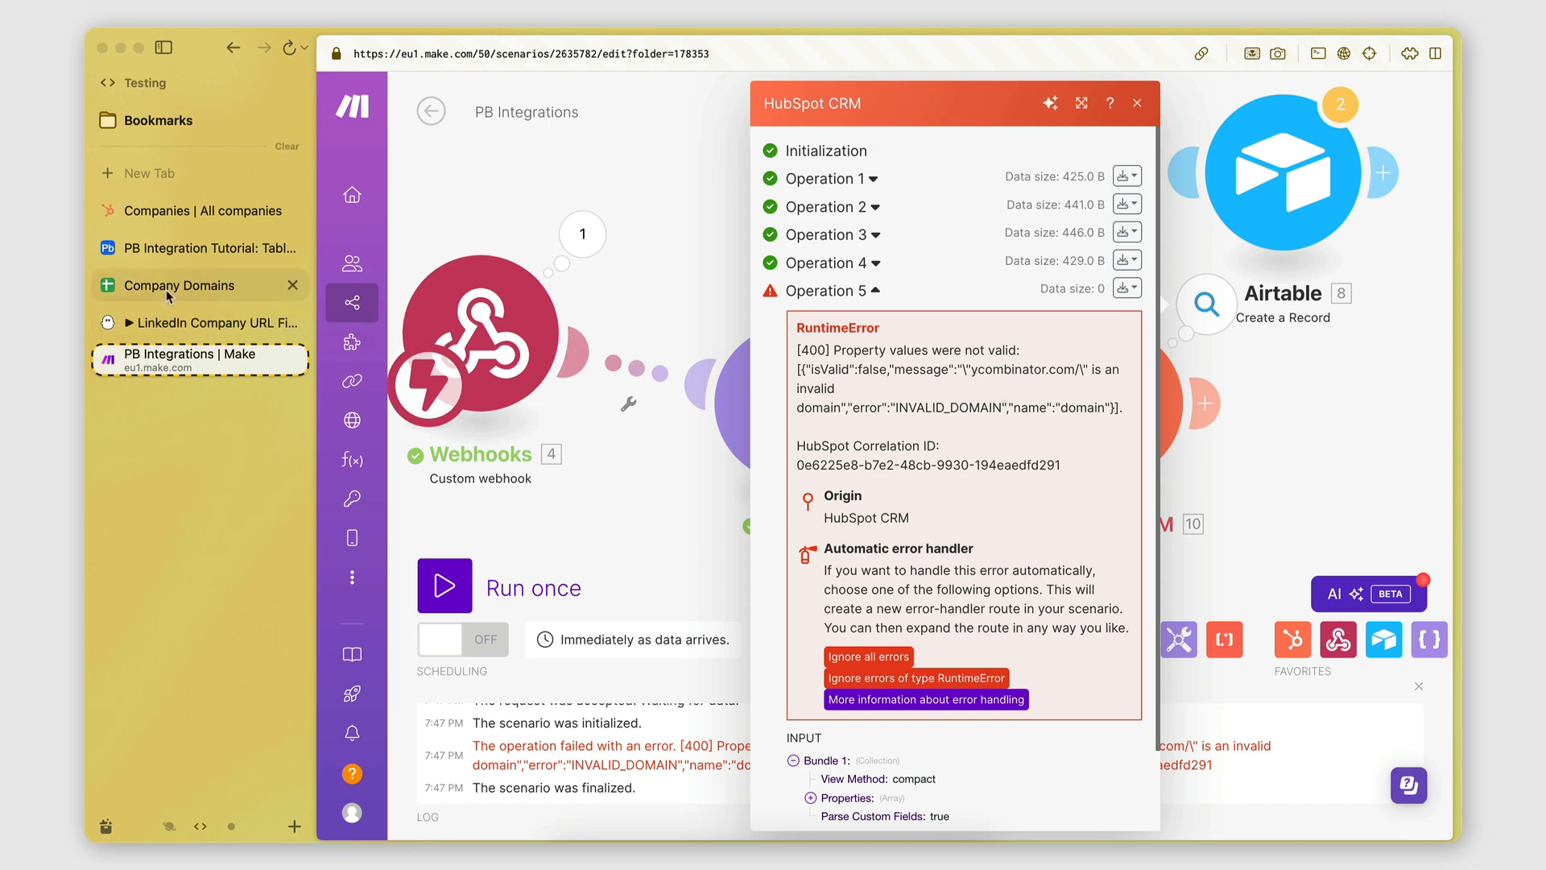
Change cell A5 in Company Domains from ycombinator.com/ to ycombinator.com.
left_click(195, 294)
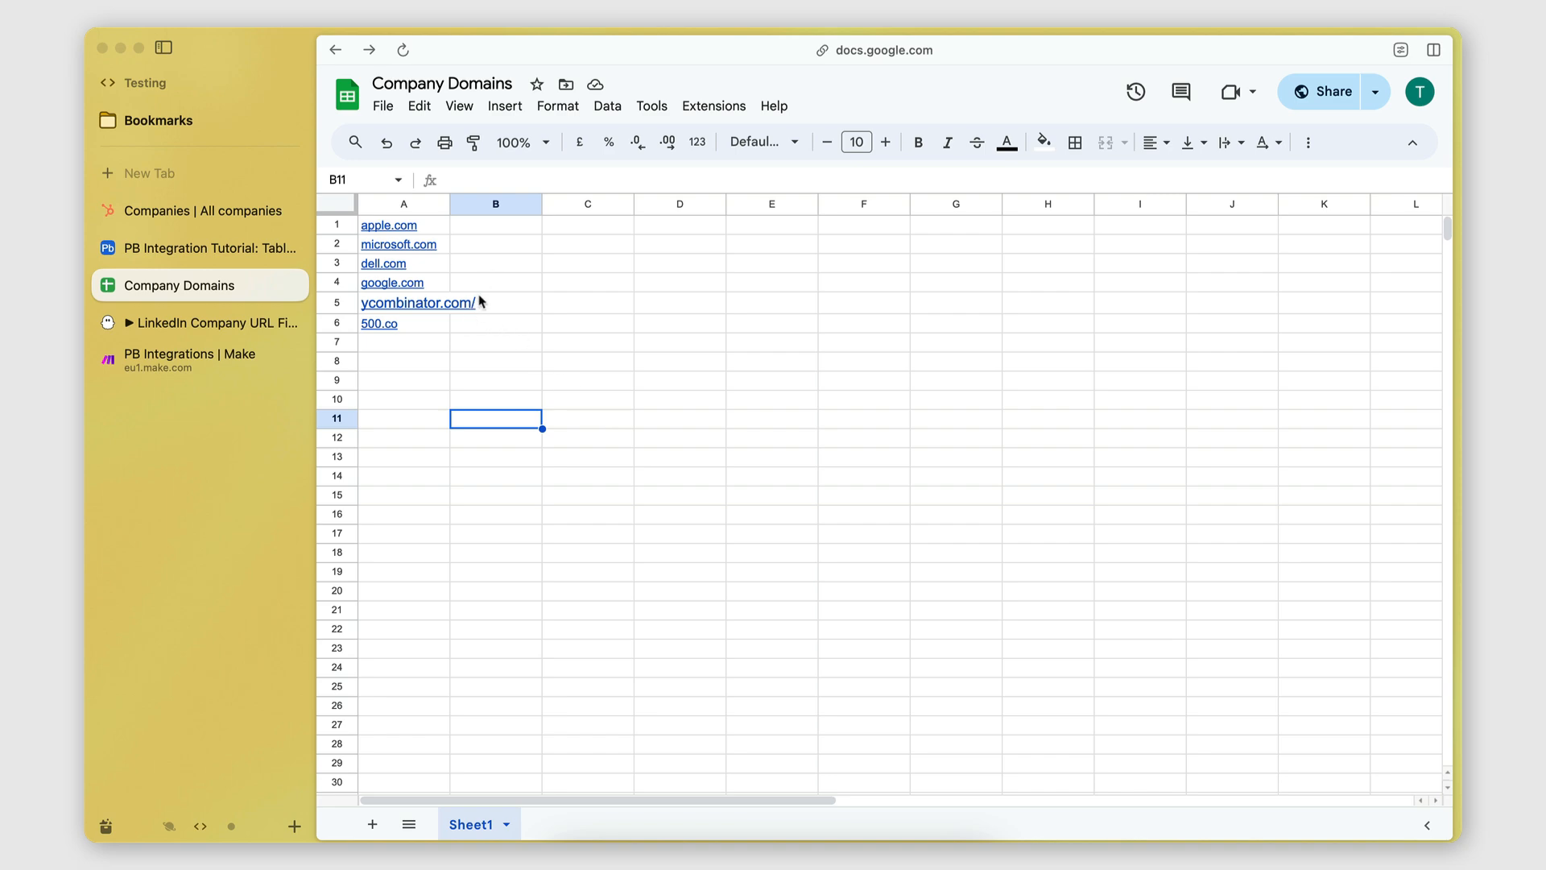
left_click(205, 357)
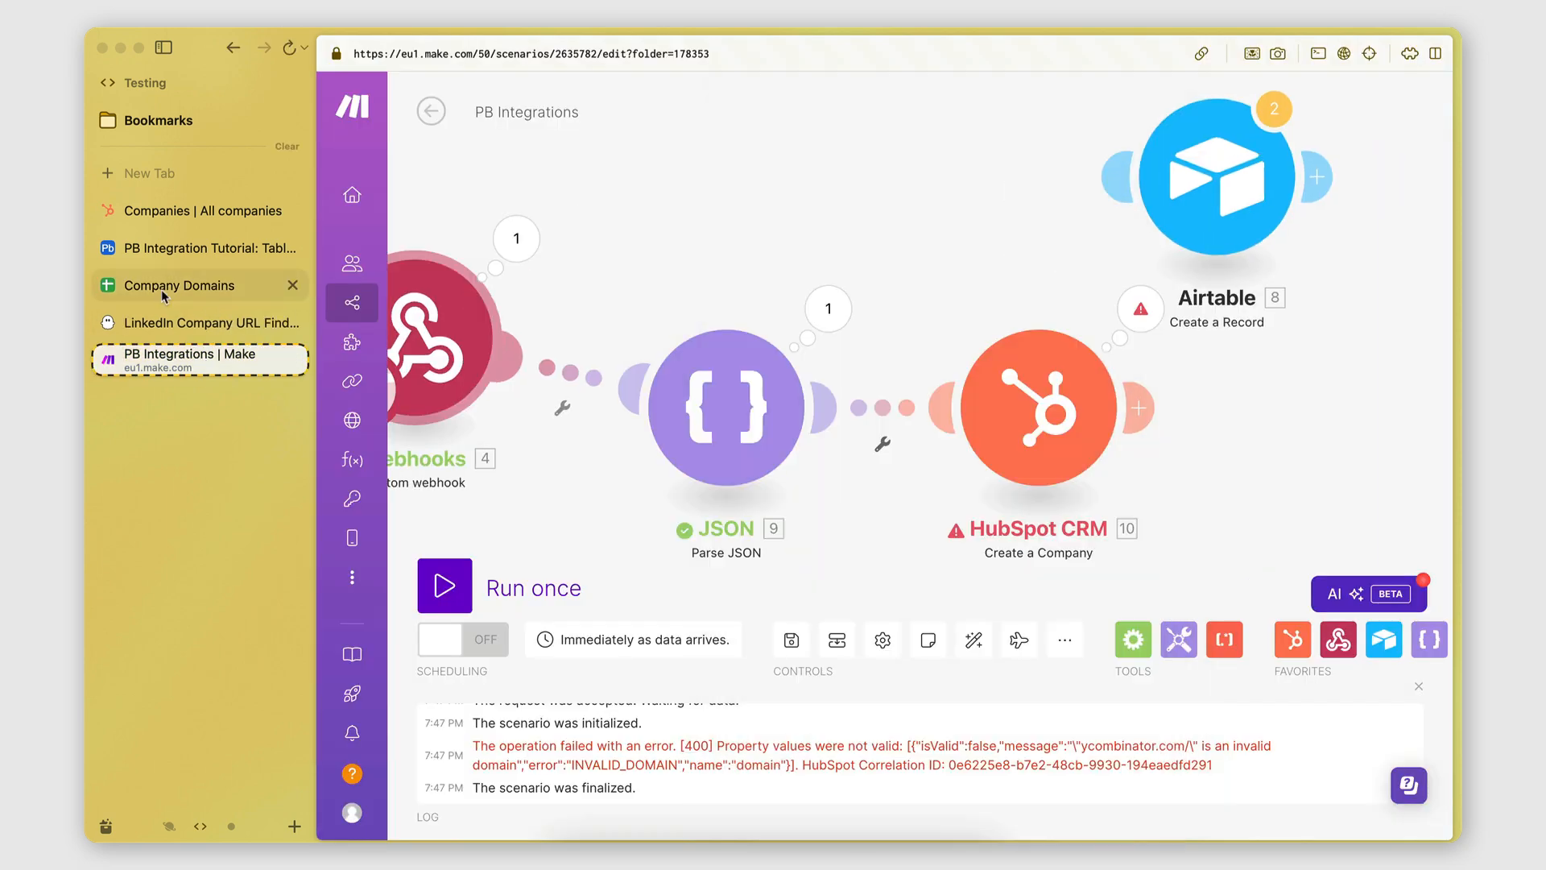
left_click(121, 292)
left_click(394, 303)
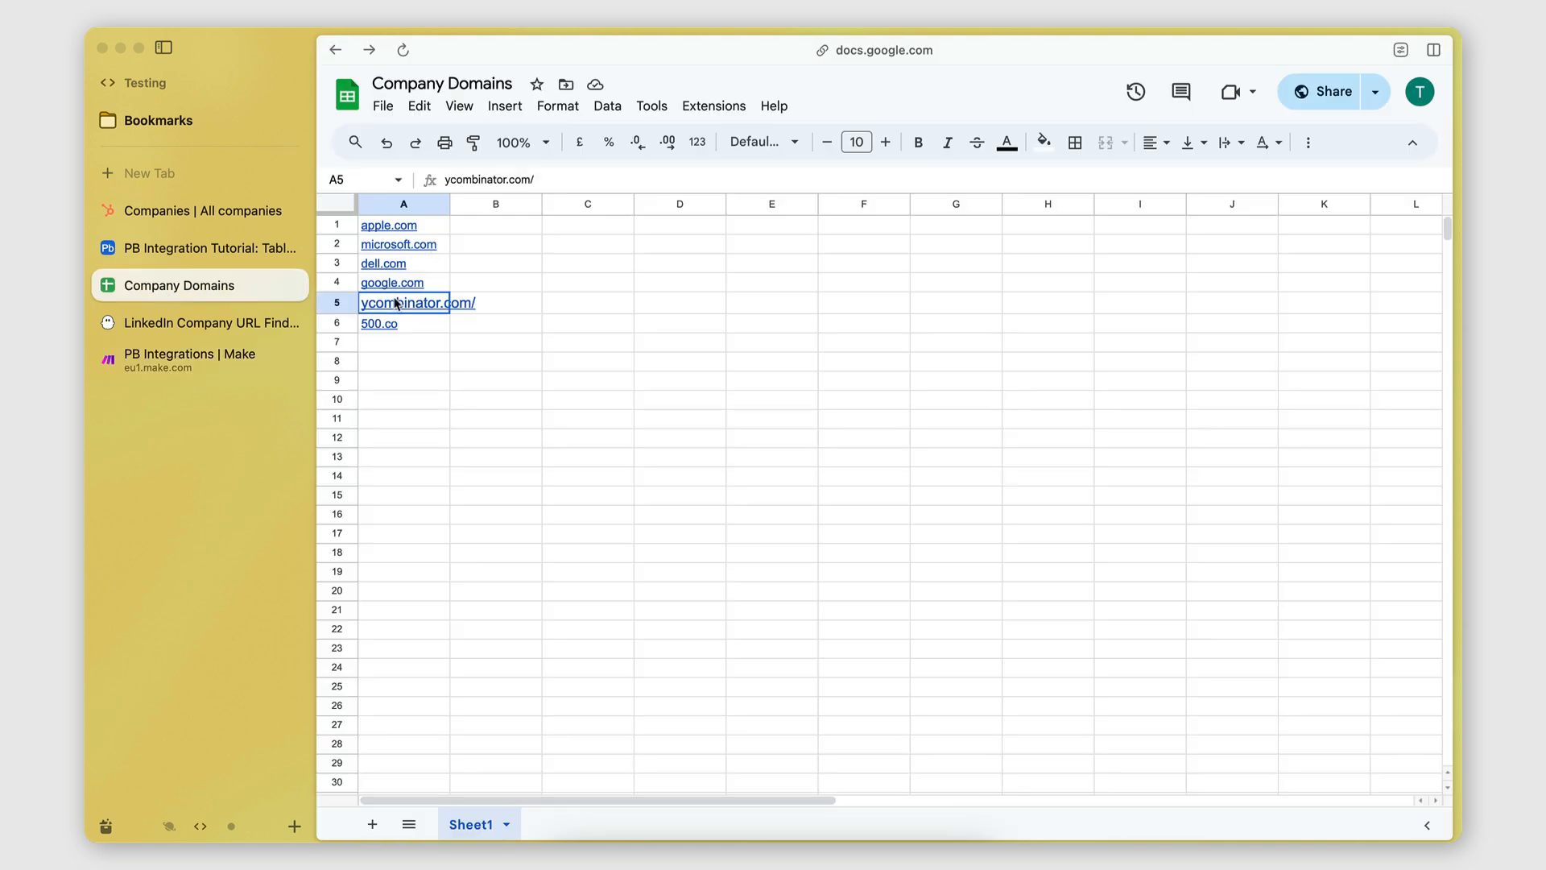
left_click(549, 181)
left_click(544, 429)
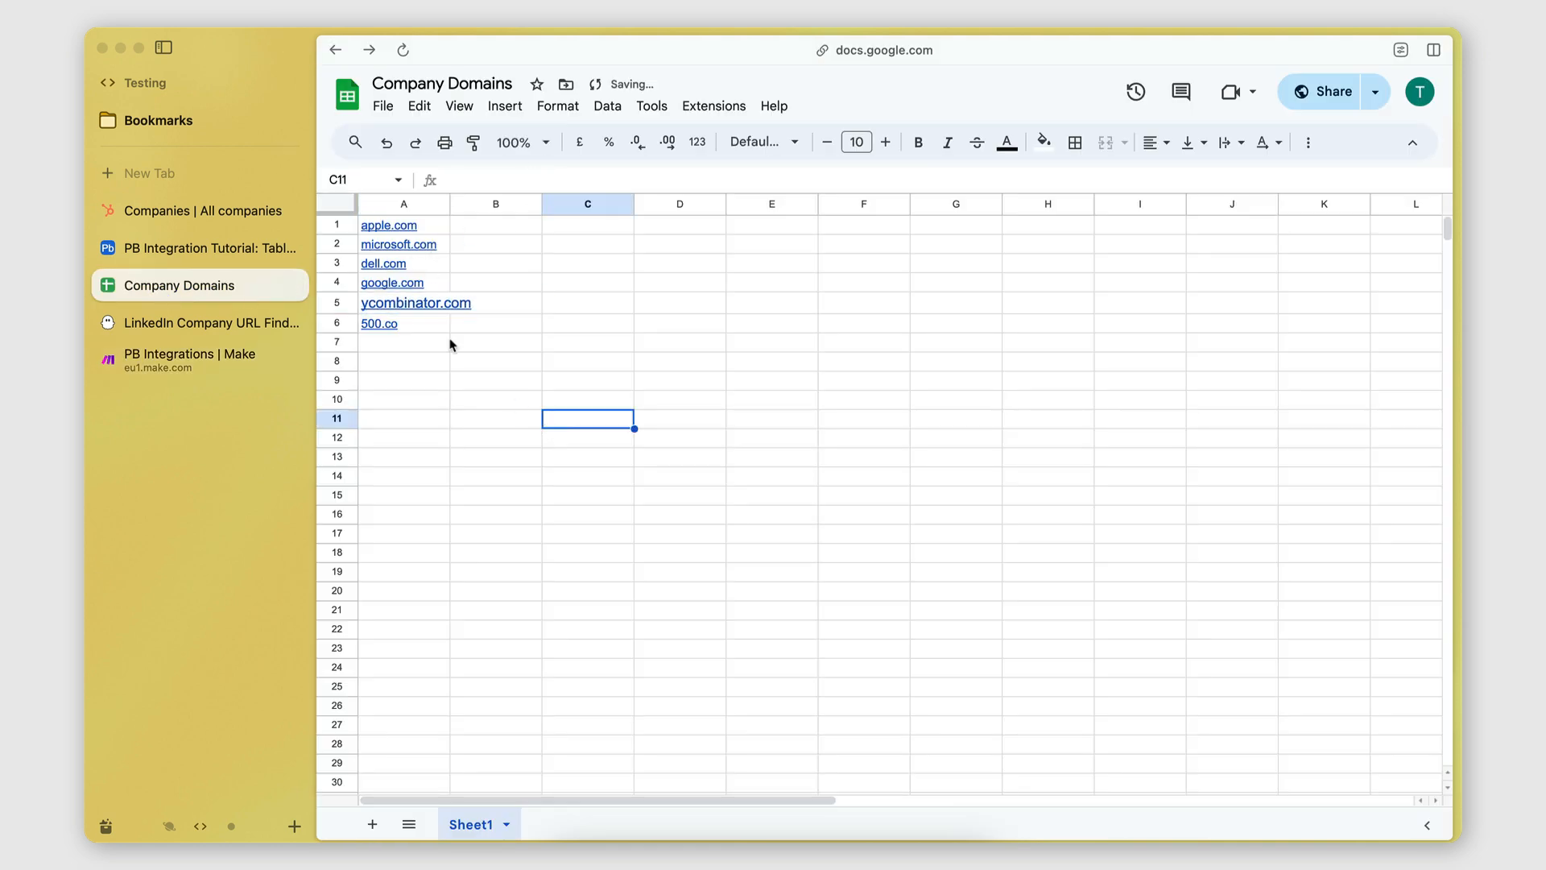
left_click(204, 357)
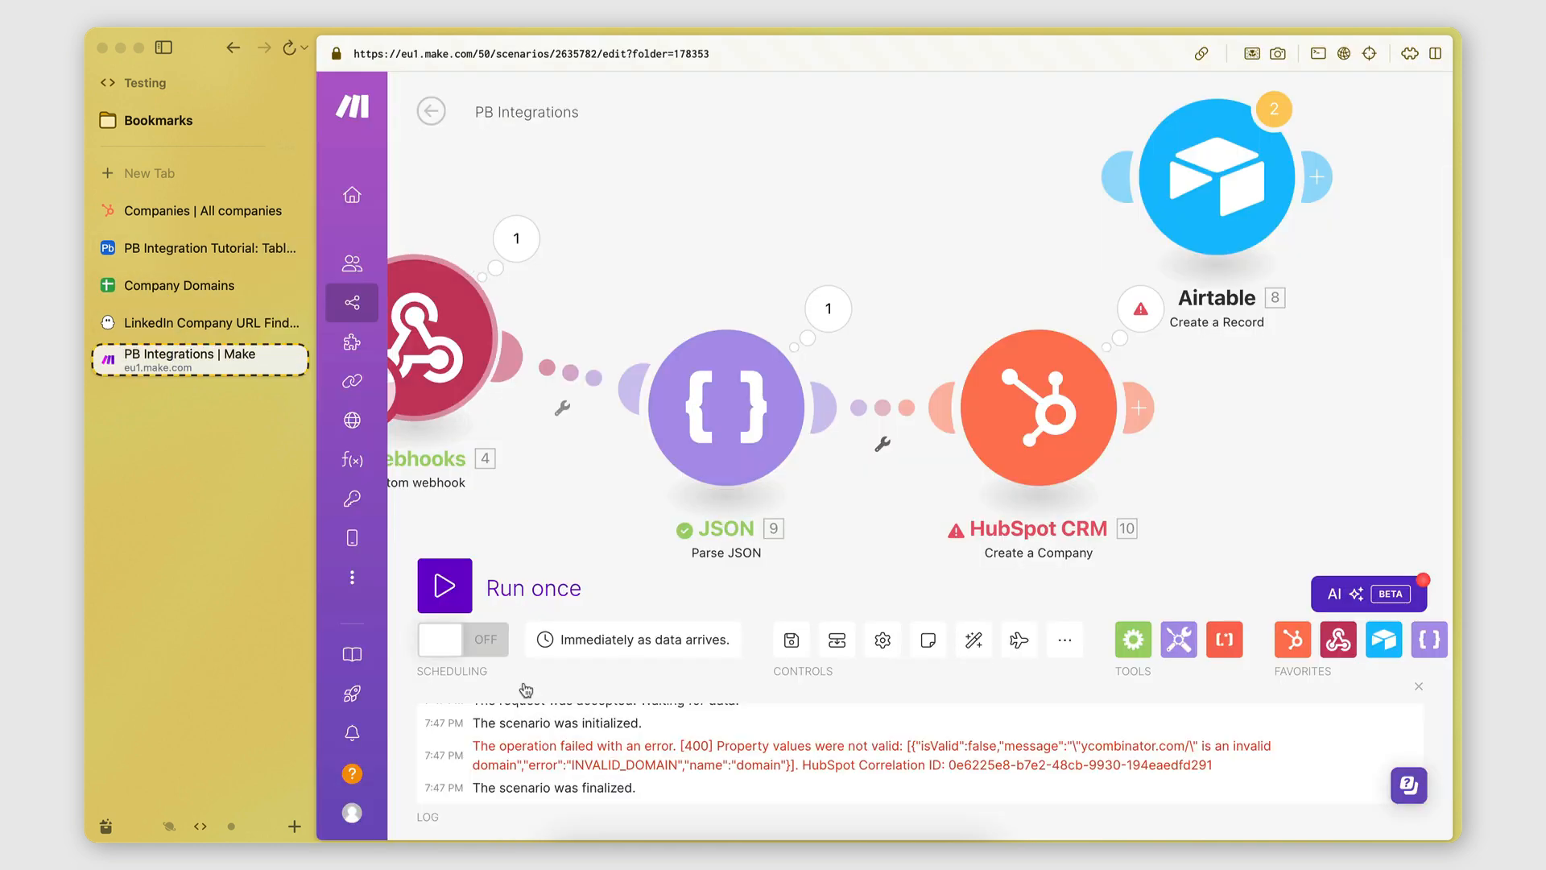
Rerun the scenario with the phantom relaunched and reload HubSpot's Companies list to show 500 Startups.
left_click(445, 586)
left_click(211, 322)
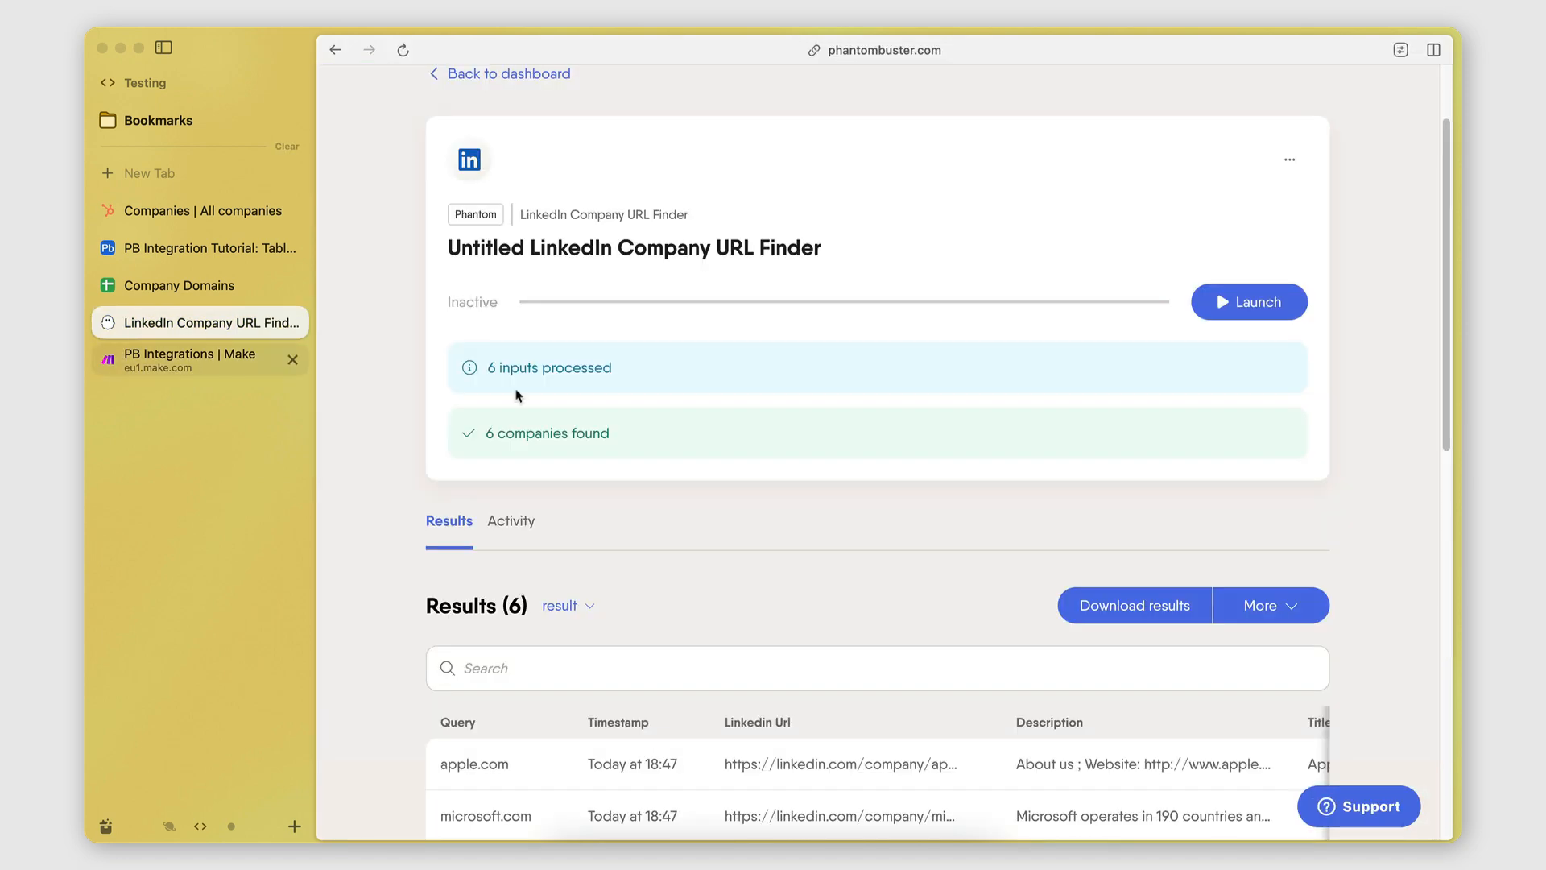
left_click(1267, 313)
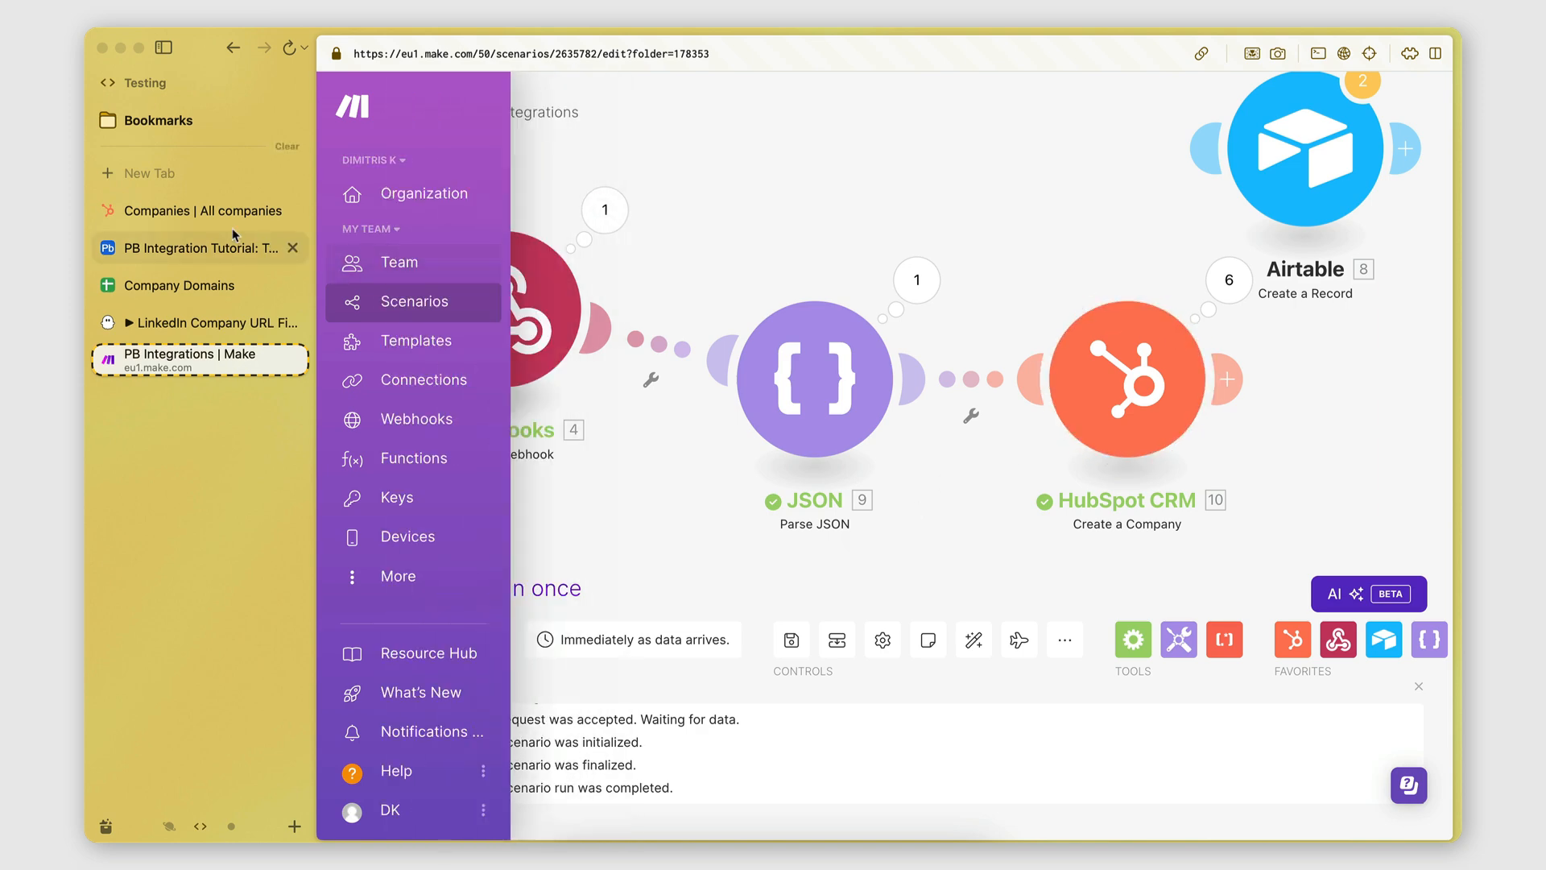
left_click(194, 212)
left_click(402, 49)
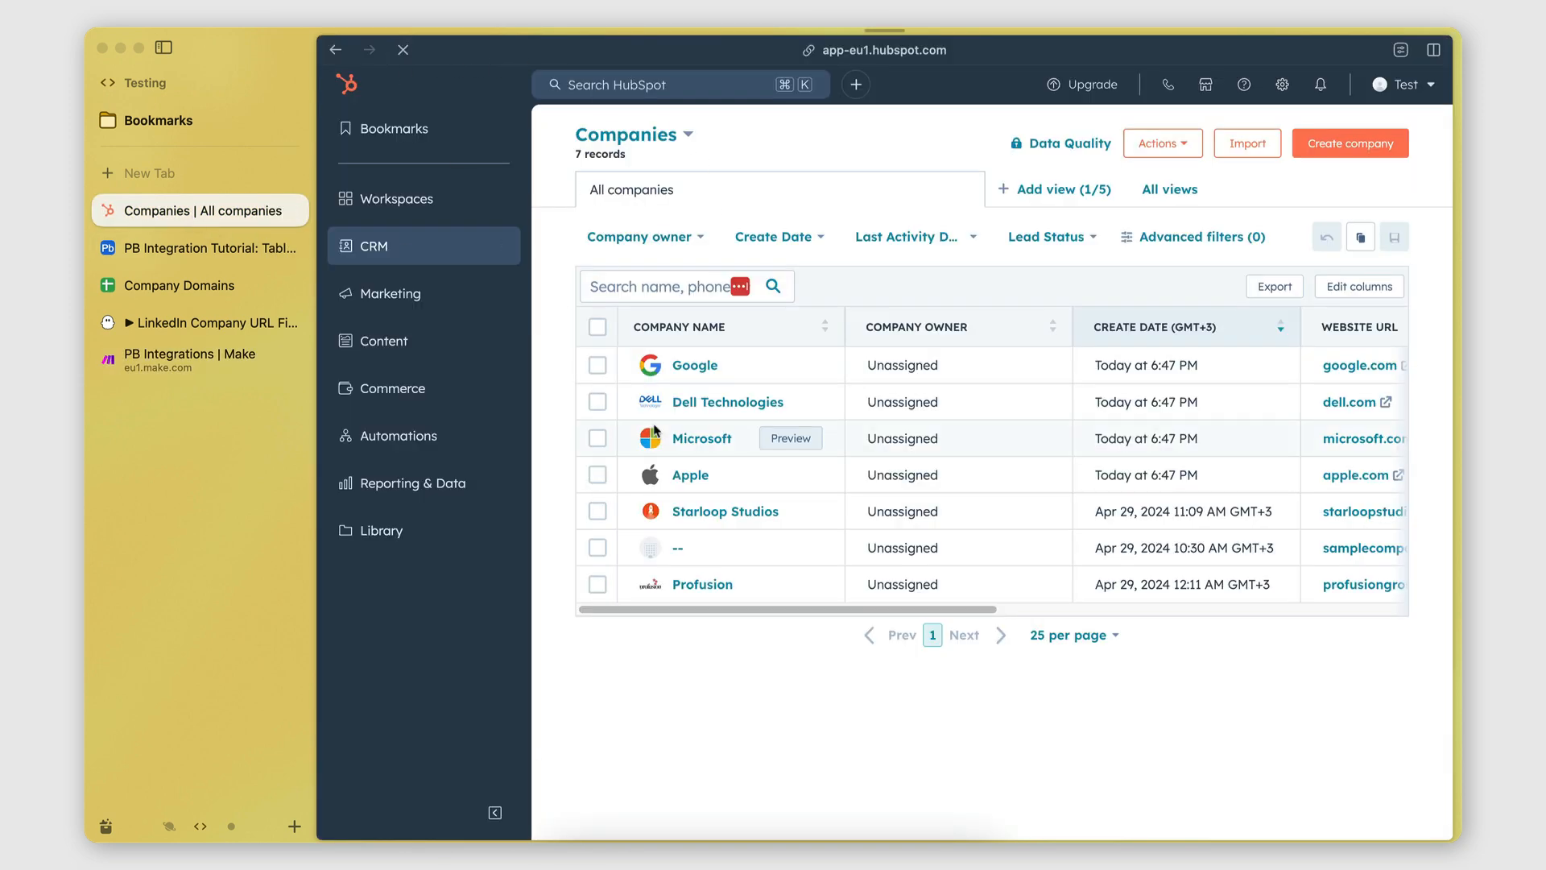
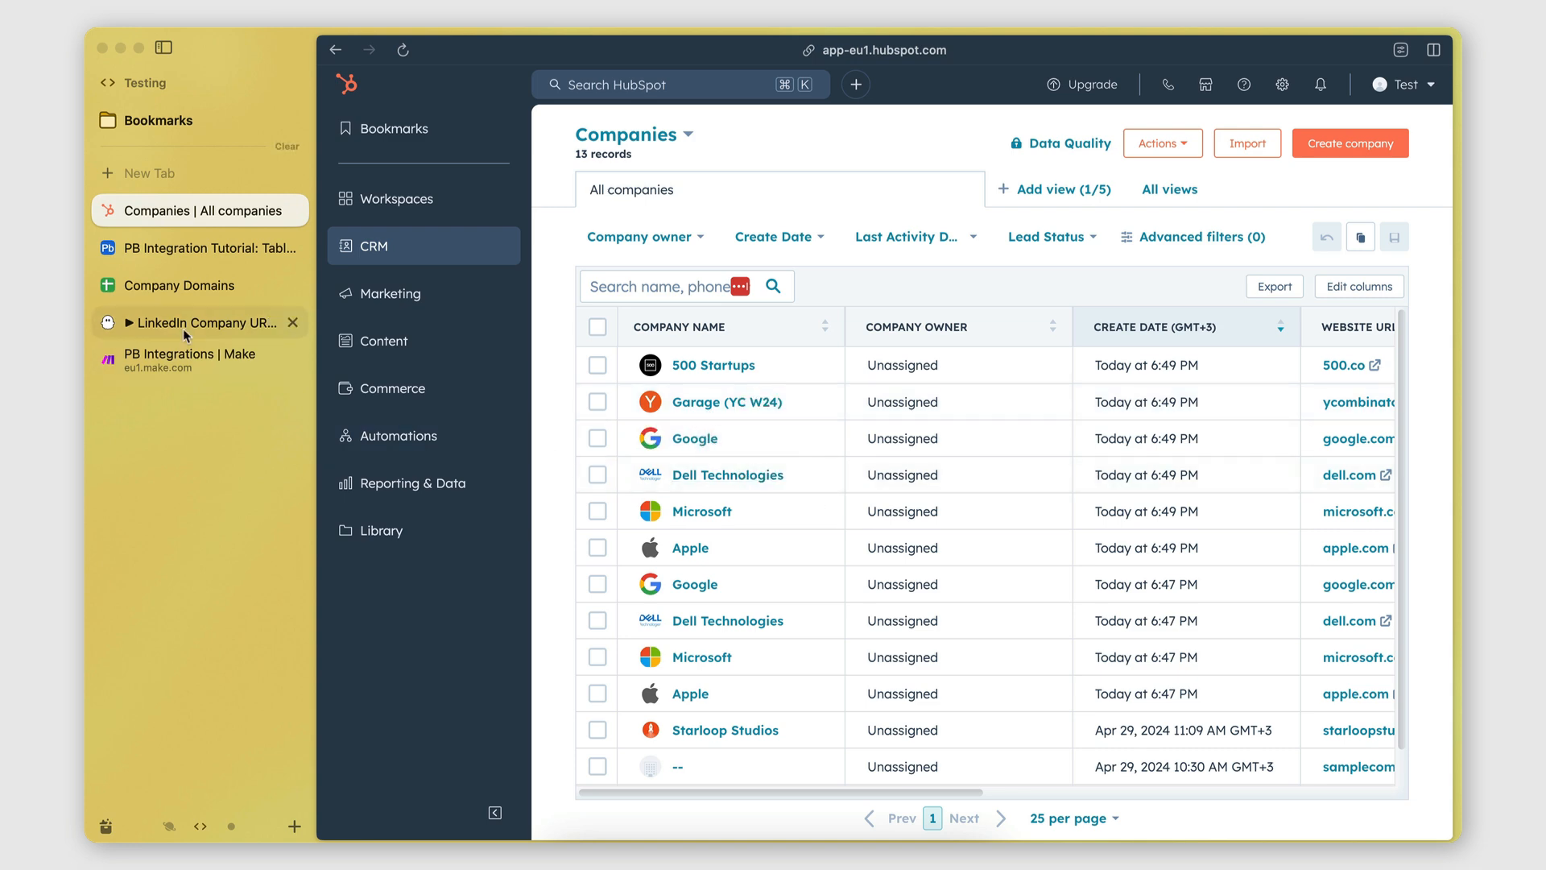
Switch from HubSpot's companies list to the PB Integrations scenario in Make.
left_click(173, 355)
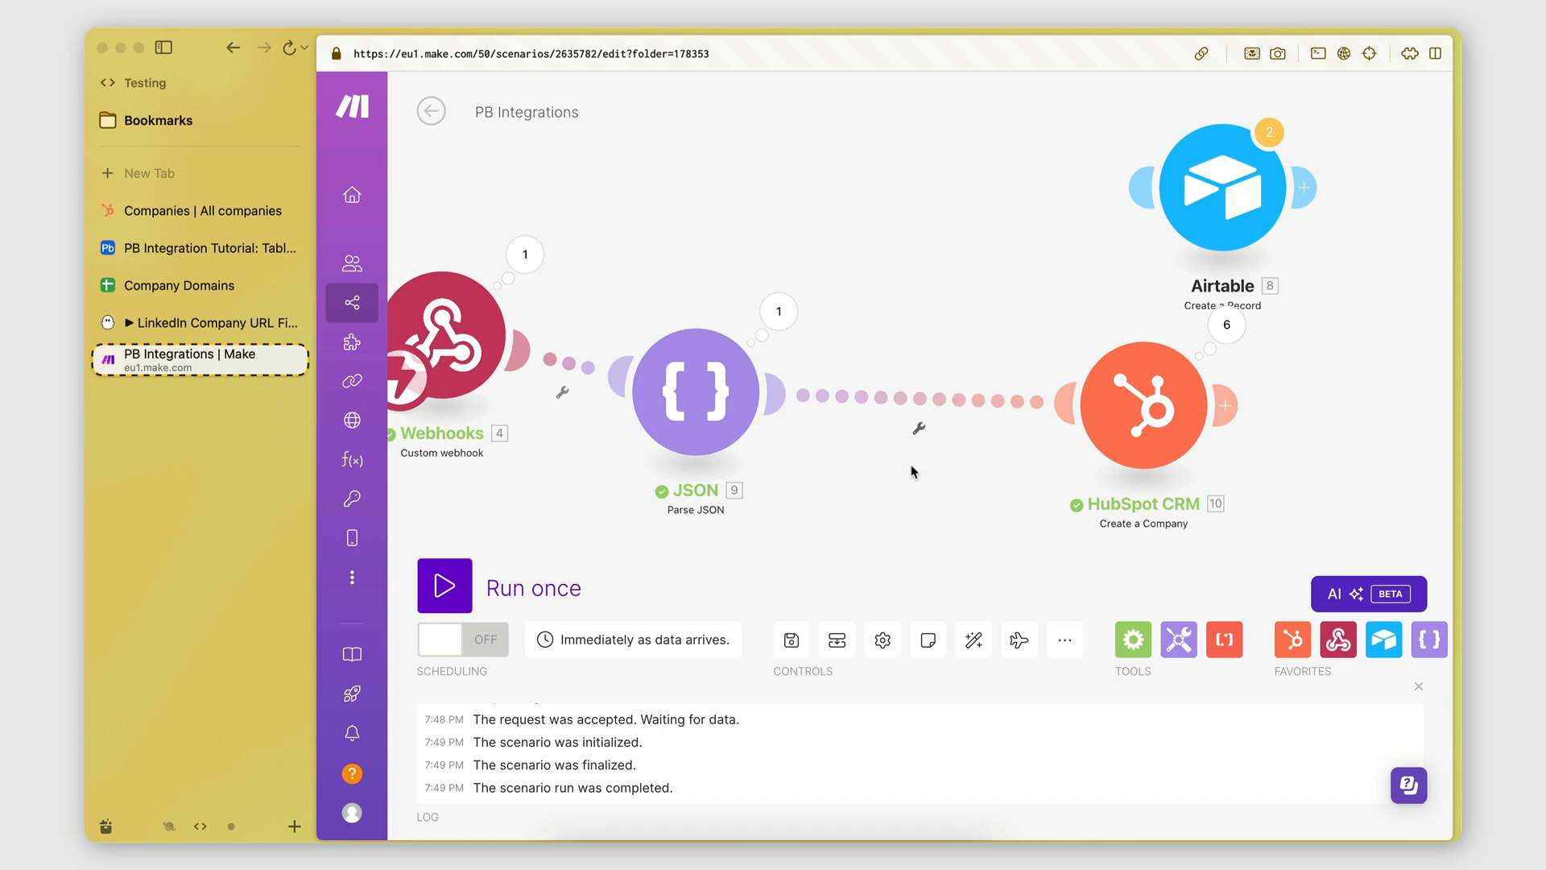
Unlink JSON from Create a Company, move it aside, and add HubSpot CRM Search for CRM Objects after JSON.
left_click(918, 428)
left_click(939, 450)
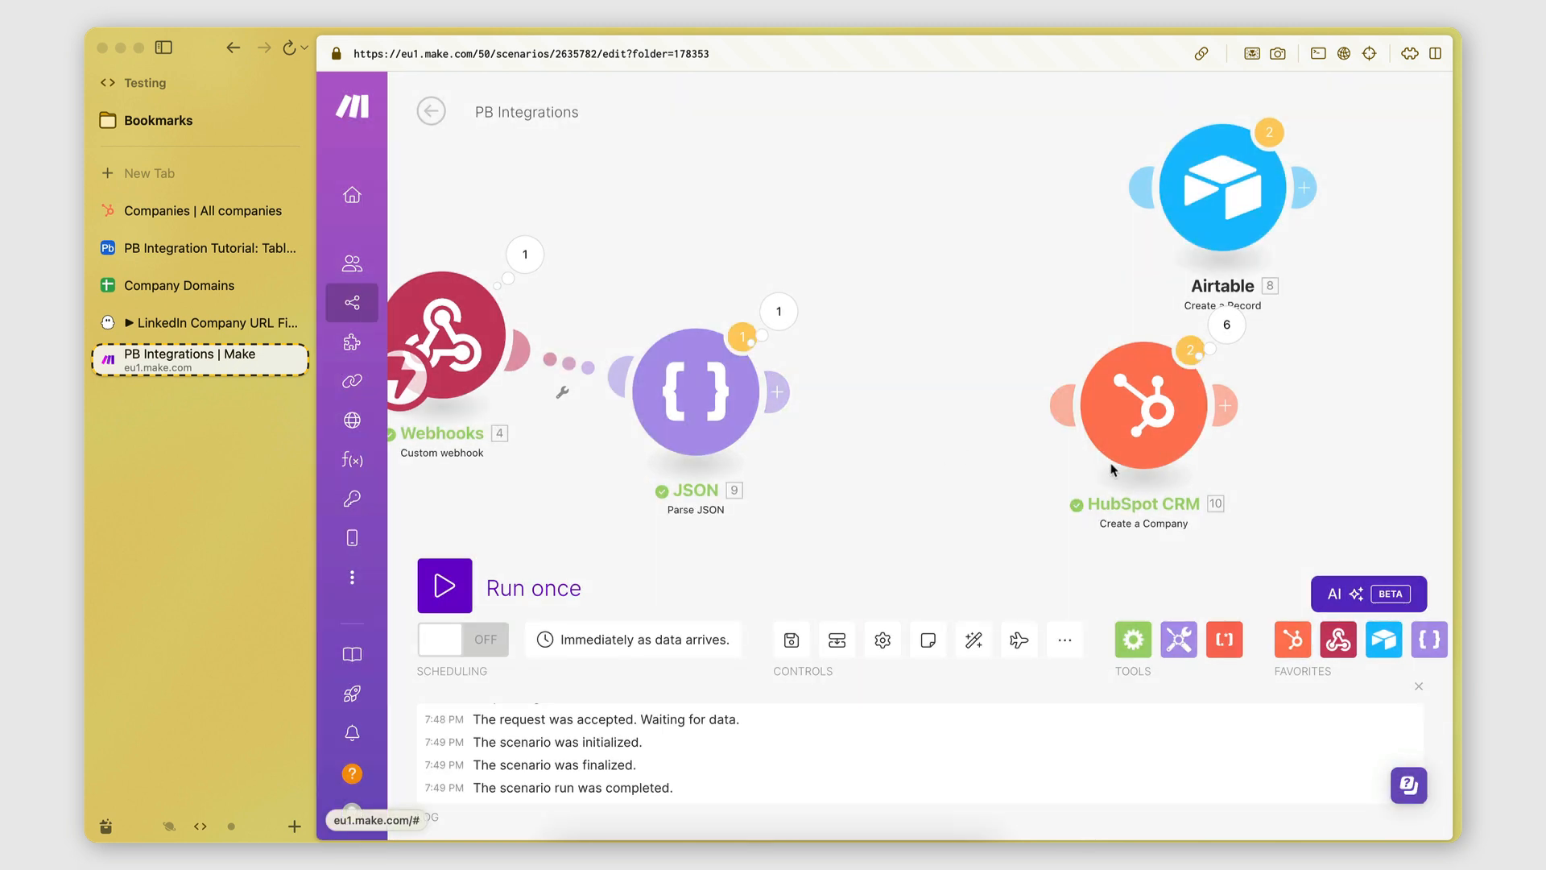
left_click_drag(1111, 434, 1256, 451)
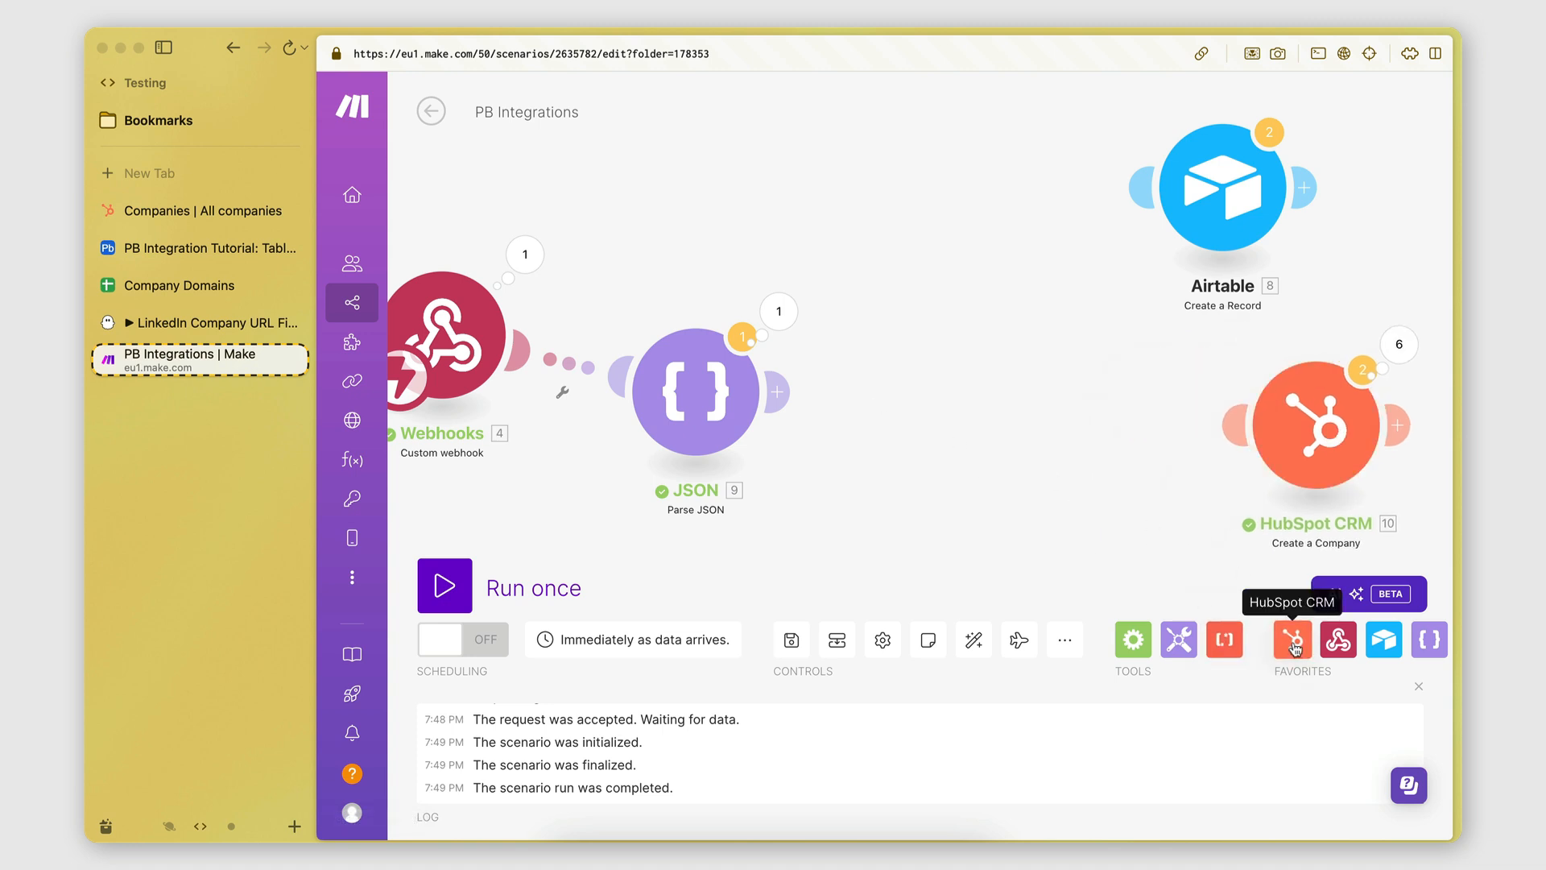
left_click(780, 390)
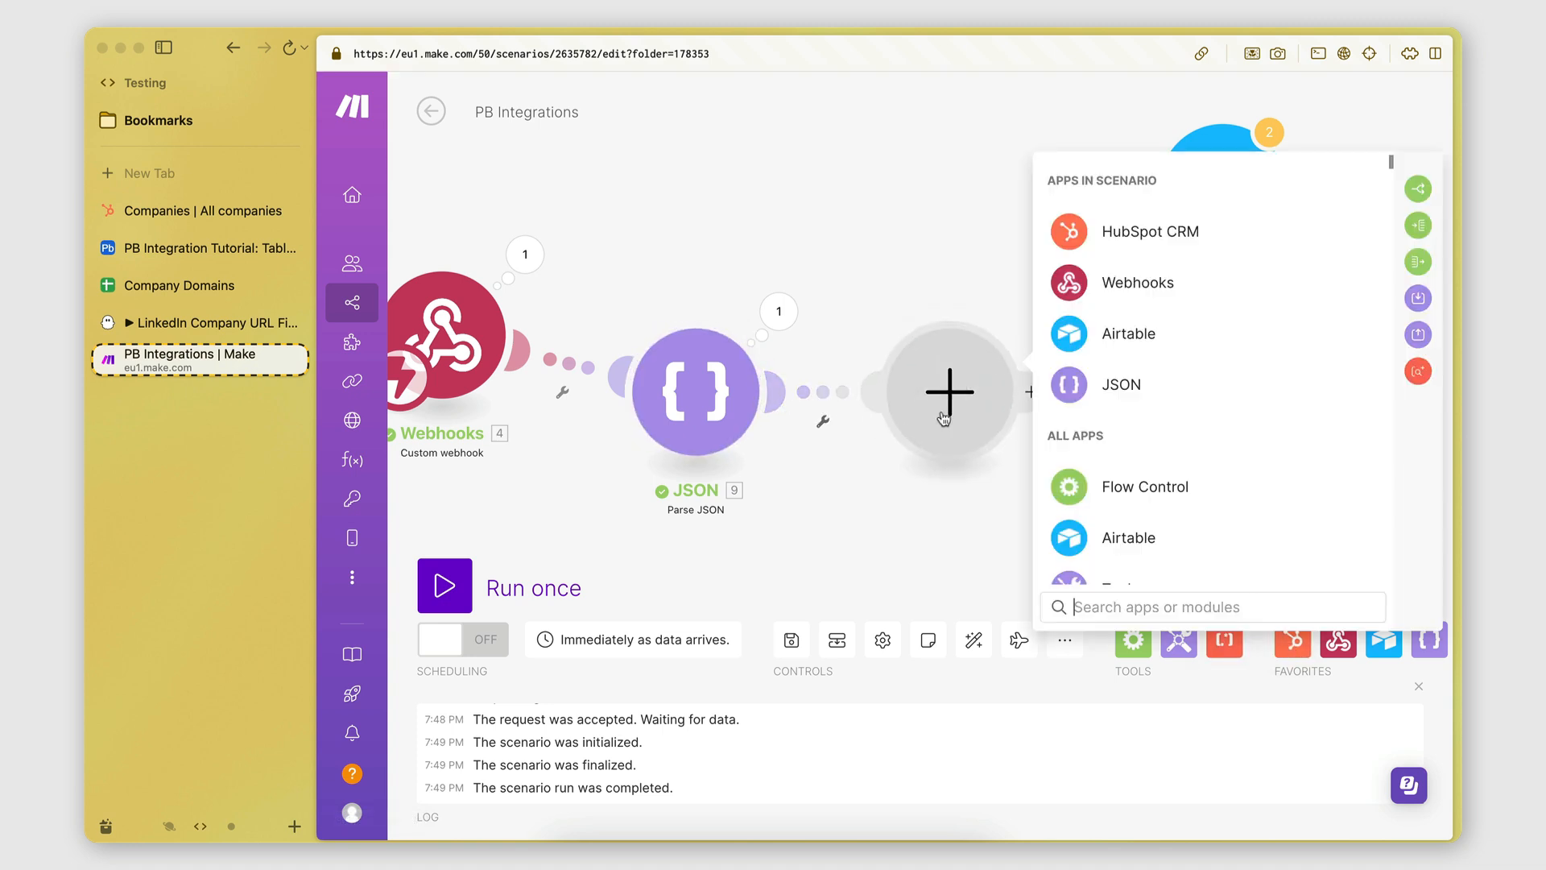
left_click(1075, 237)
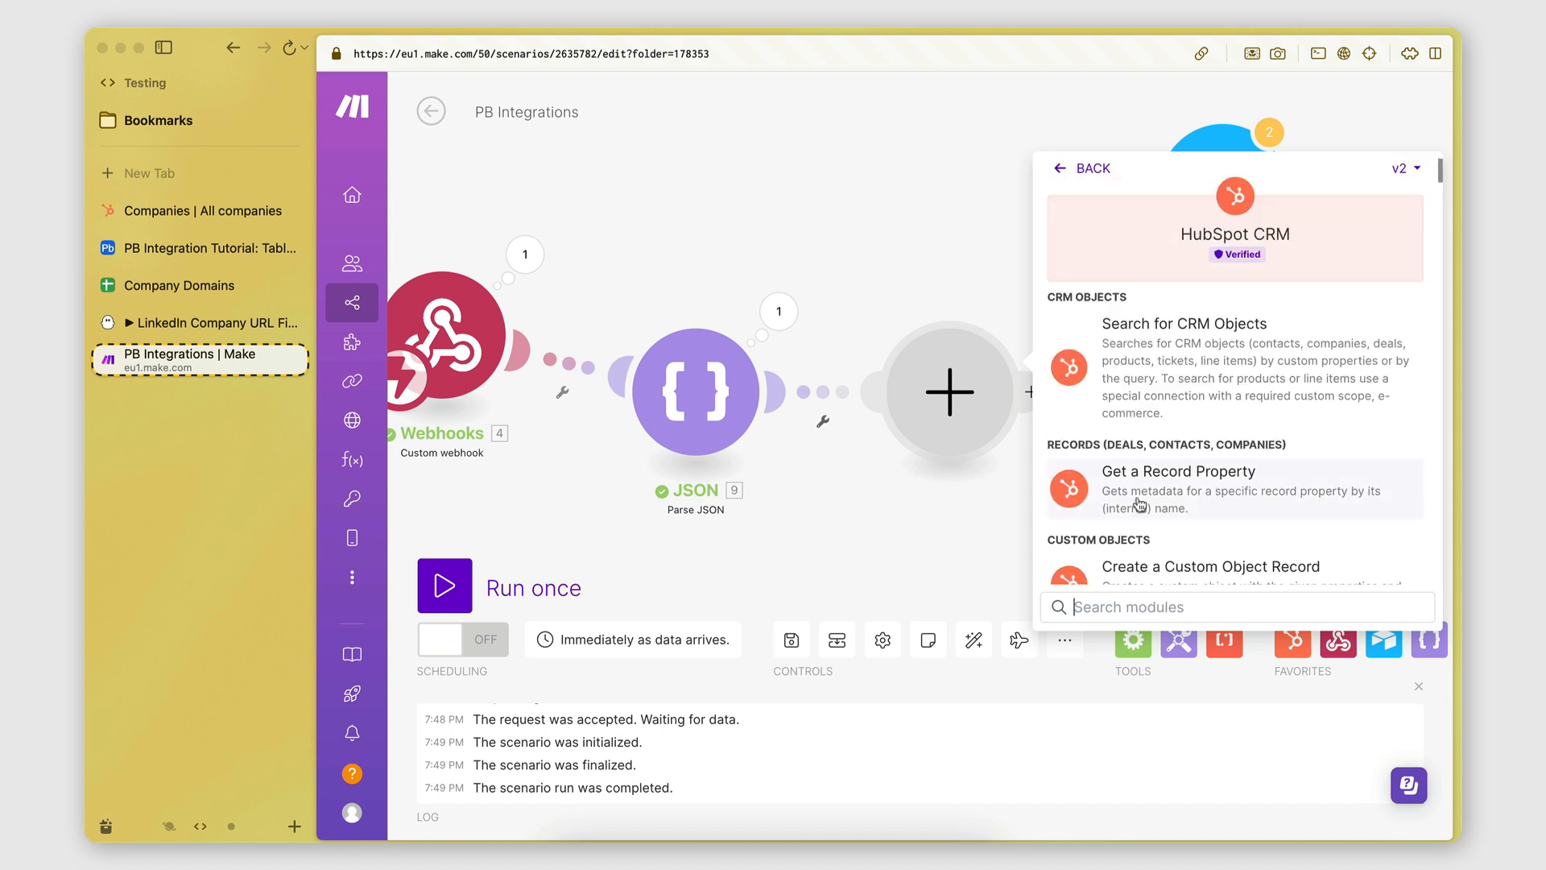
scroll(1139, 504, "down", 1)
scroll(1139, 504, "up", 1)
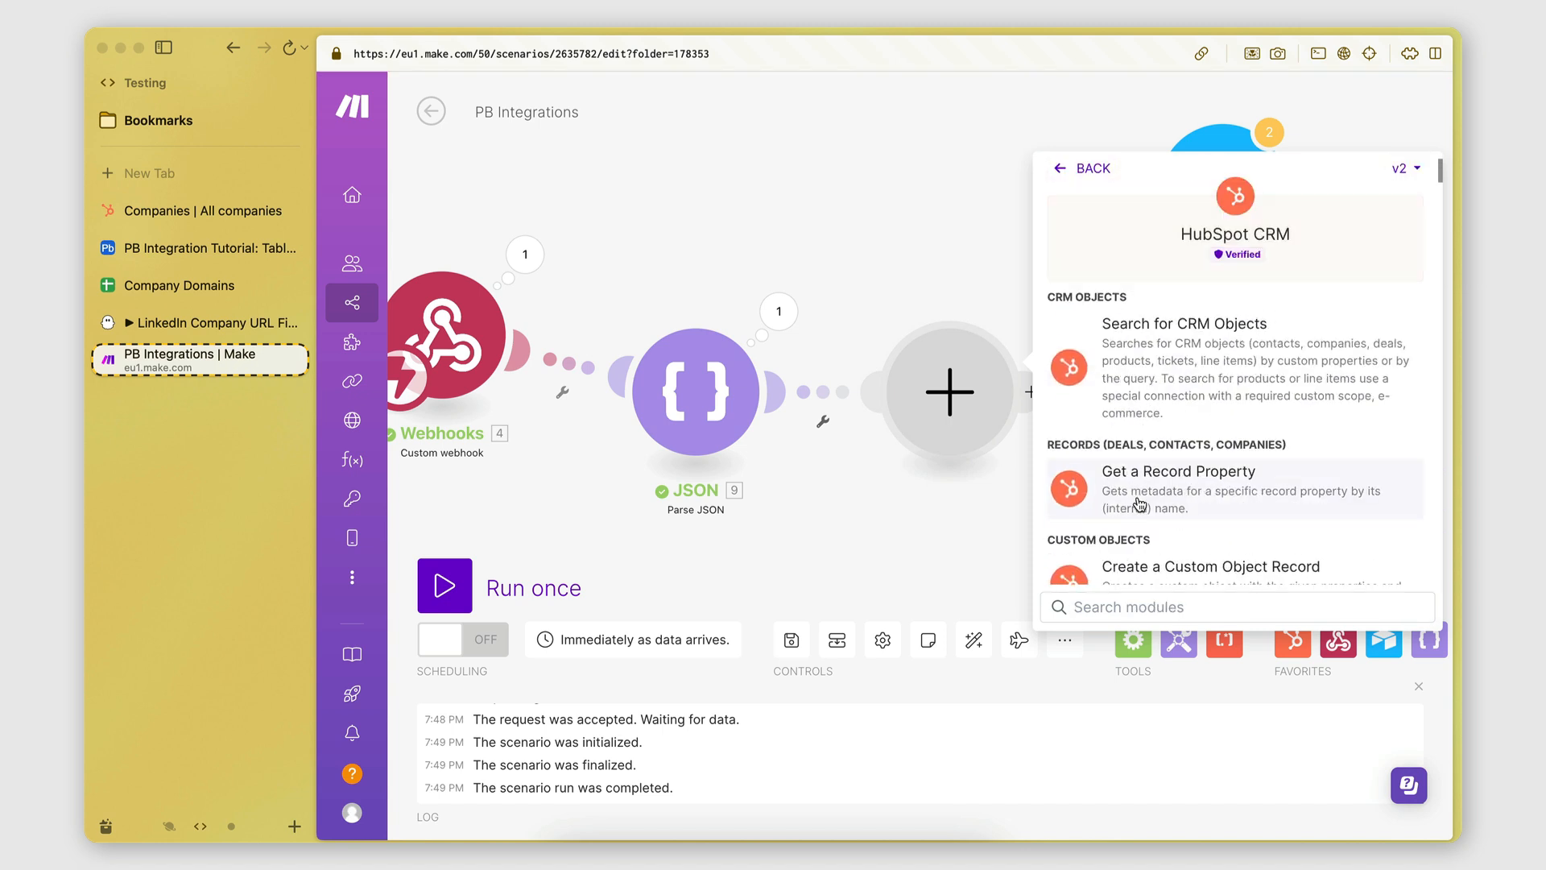
left_click(1079, 410)
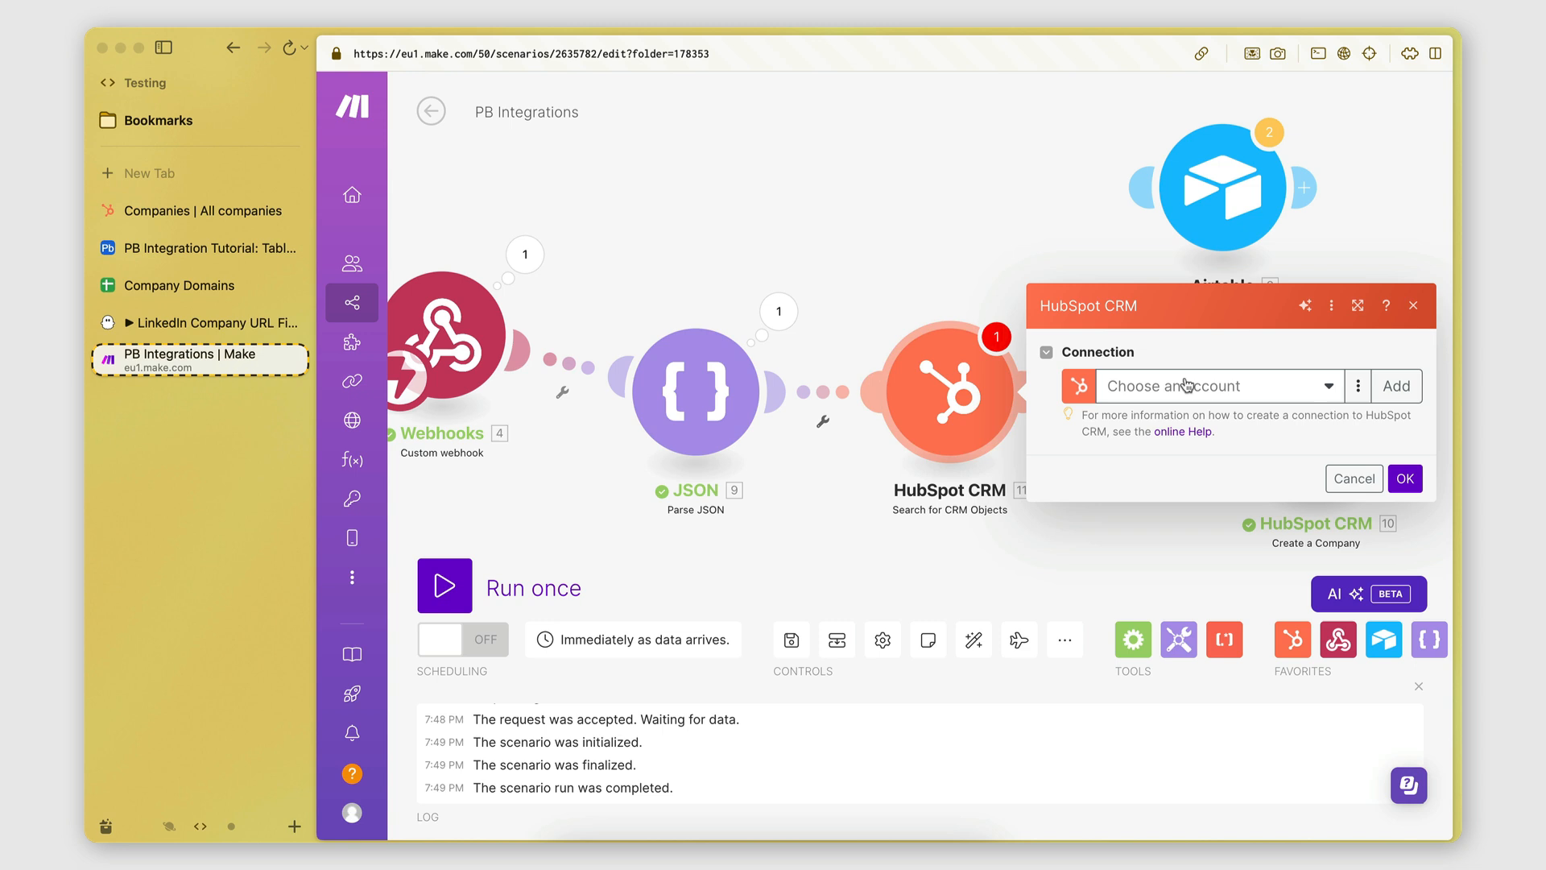
Authorise the search module's HubSpot connection through OAuth with the chosen HubSpot account.
left_click(1186, 385)
left_click(1184, 450)
left_click(1041, 445)
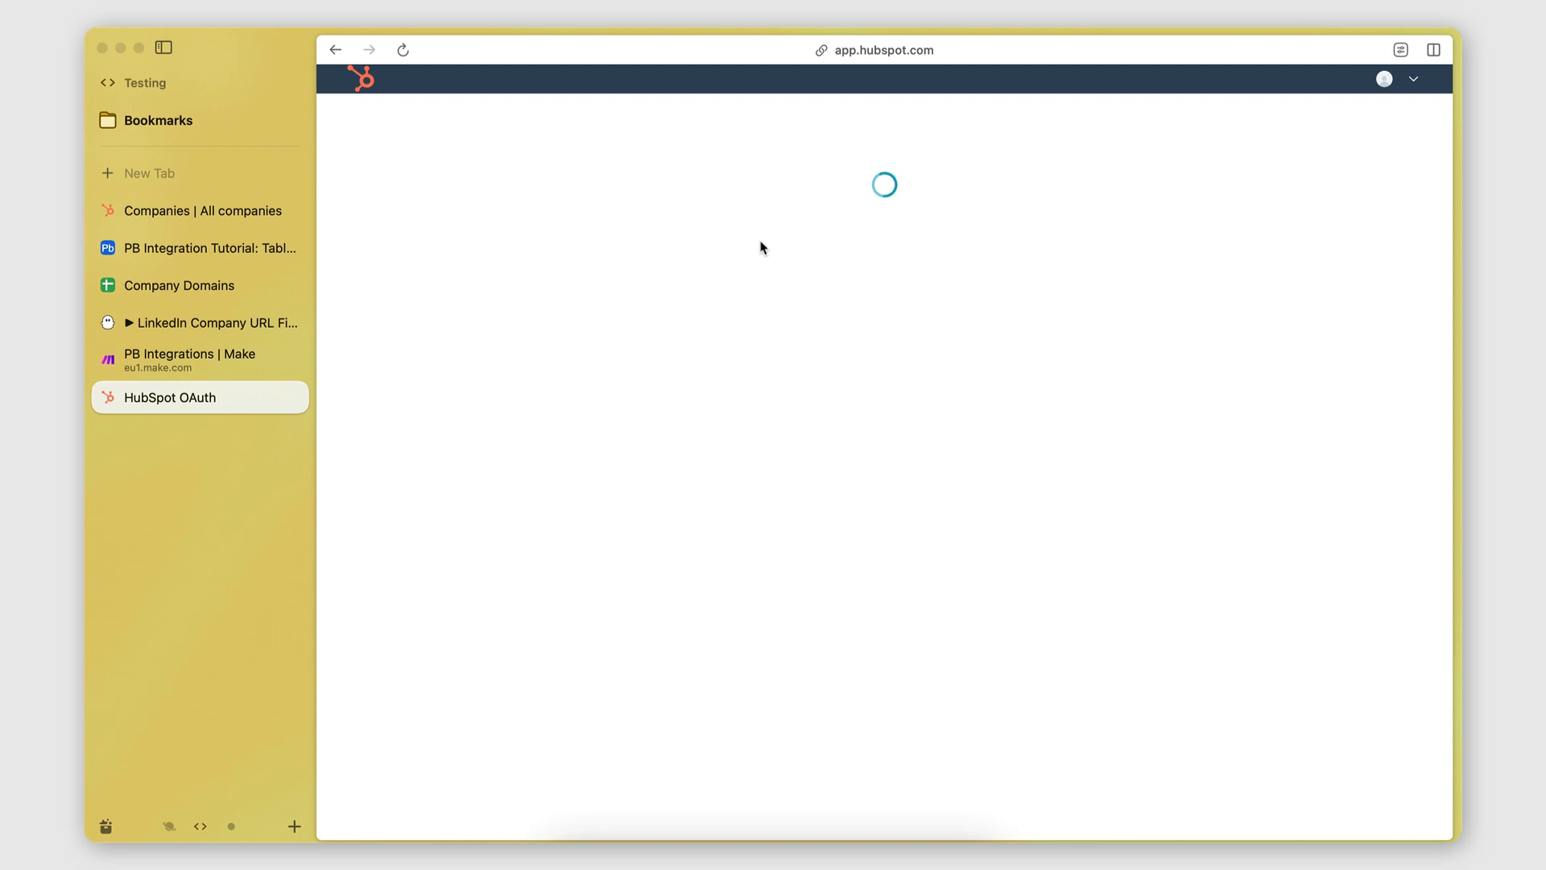
left_click(626, 545)
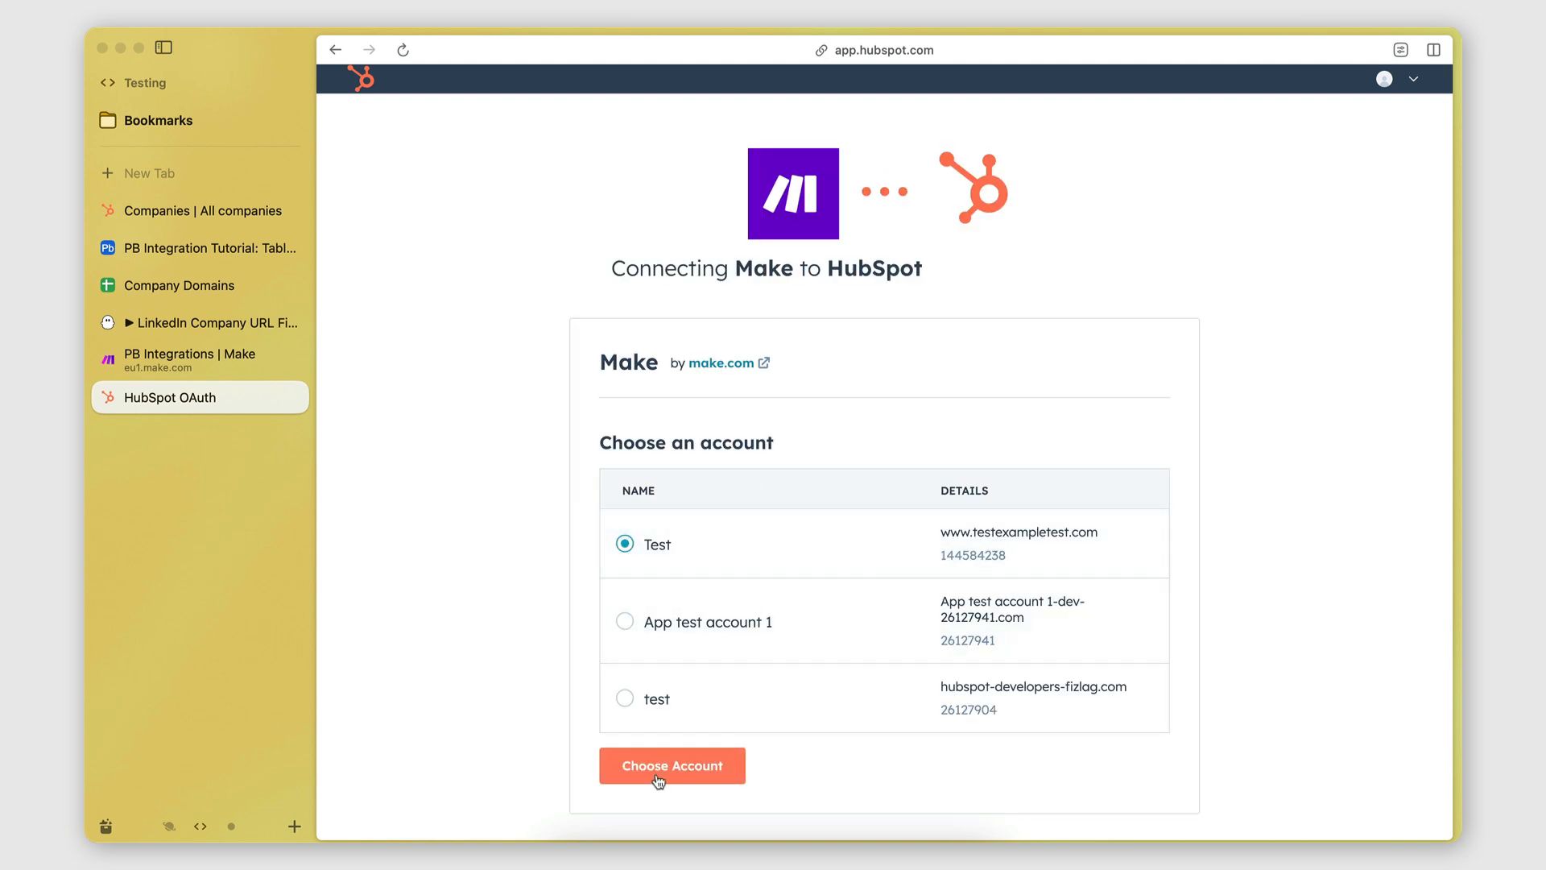
left_click(667, 780)
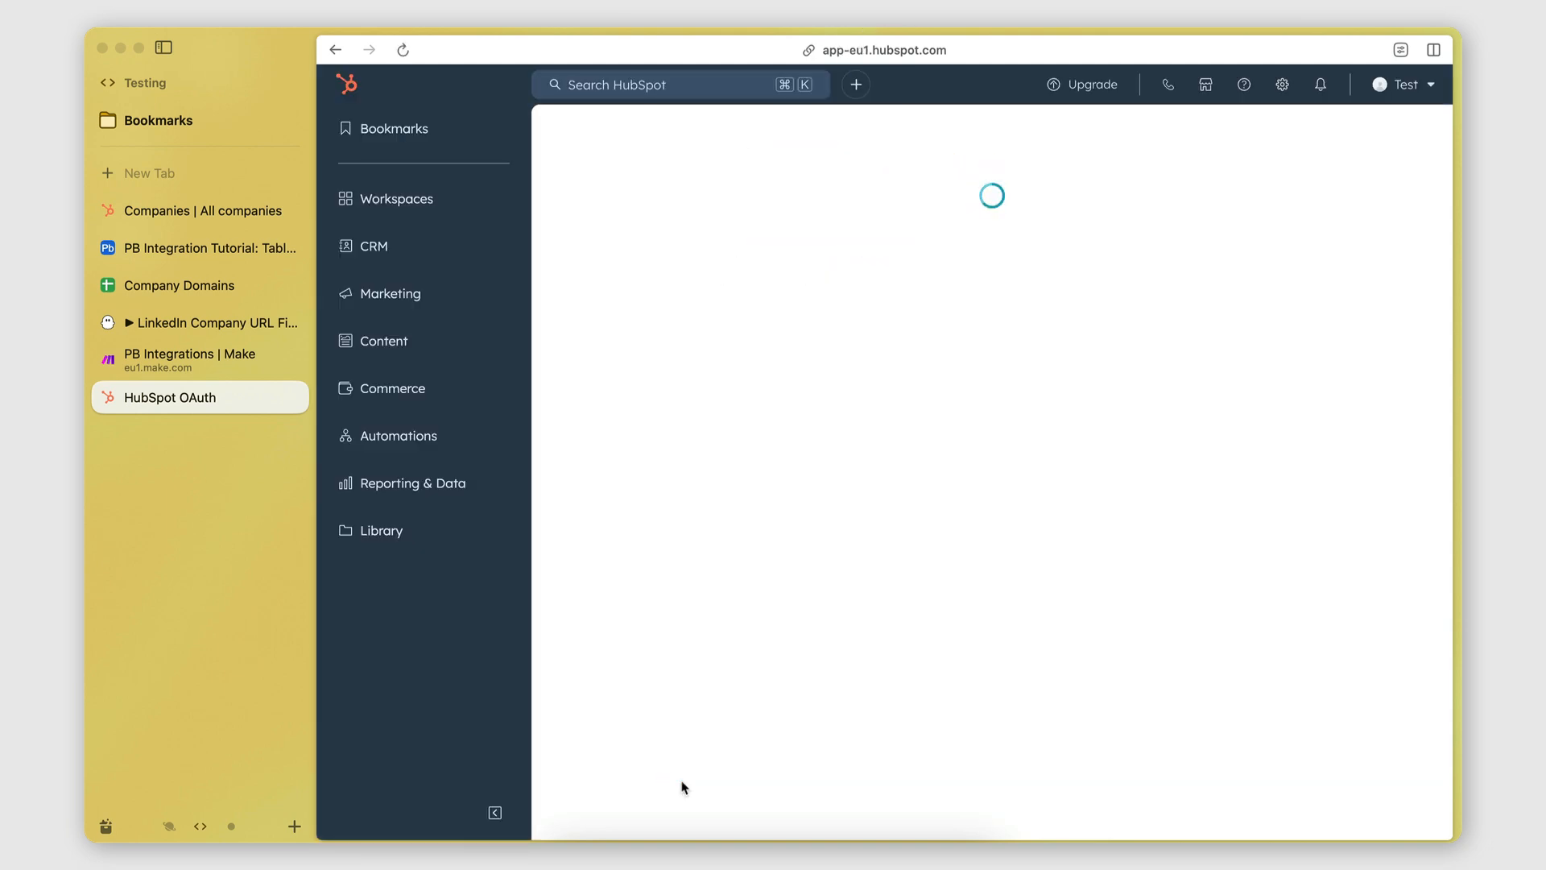
scroll(738, 690, "down", 5)
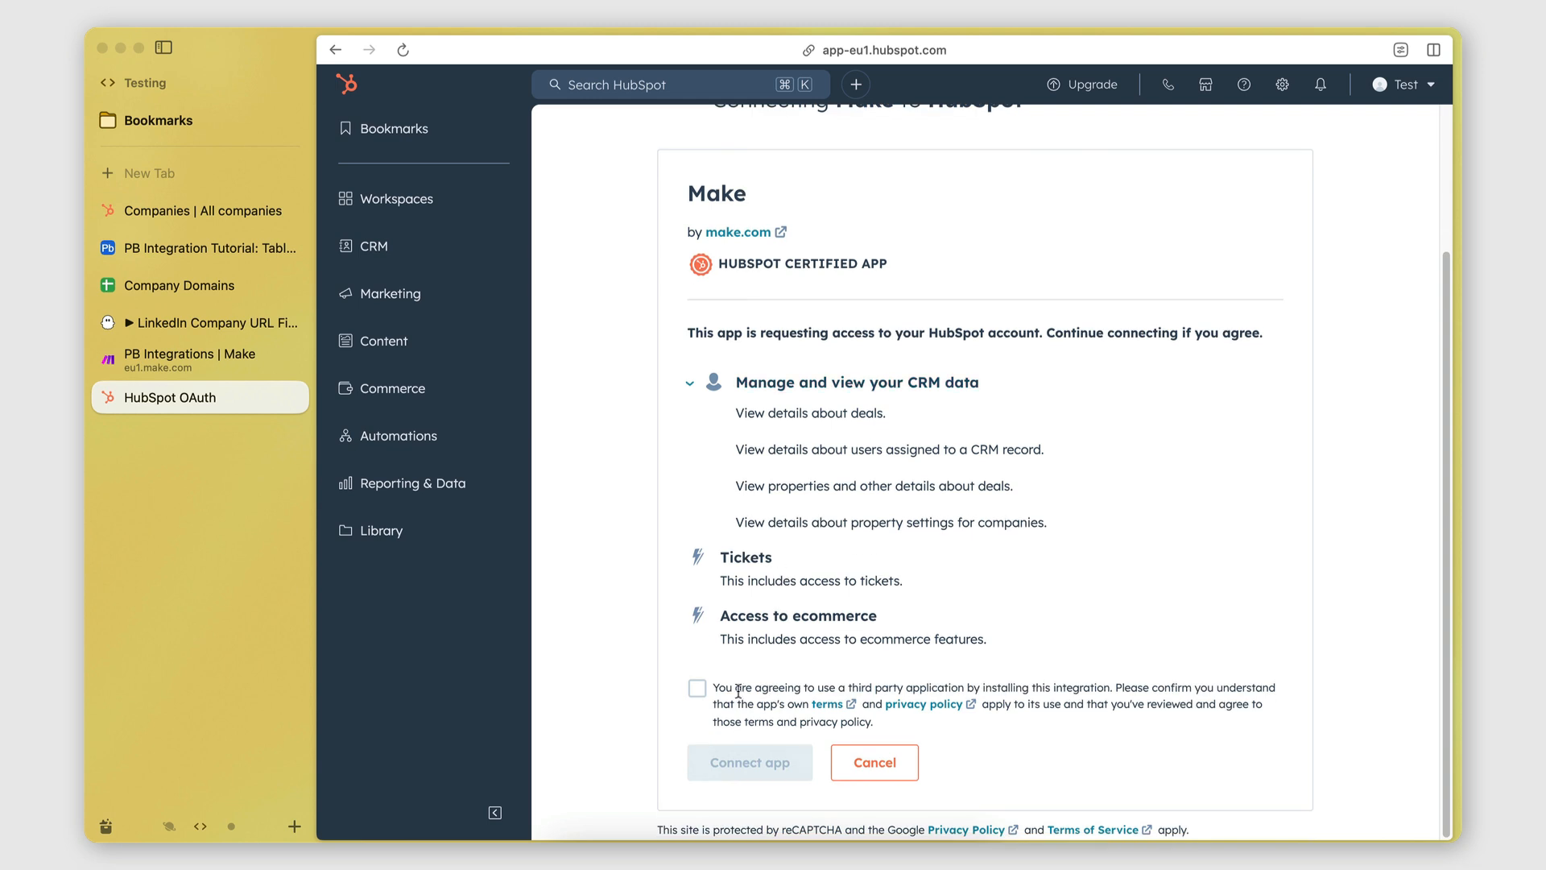
left_click(698, 689)
left_click(725, 761)
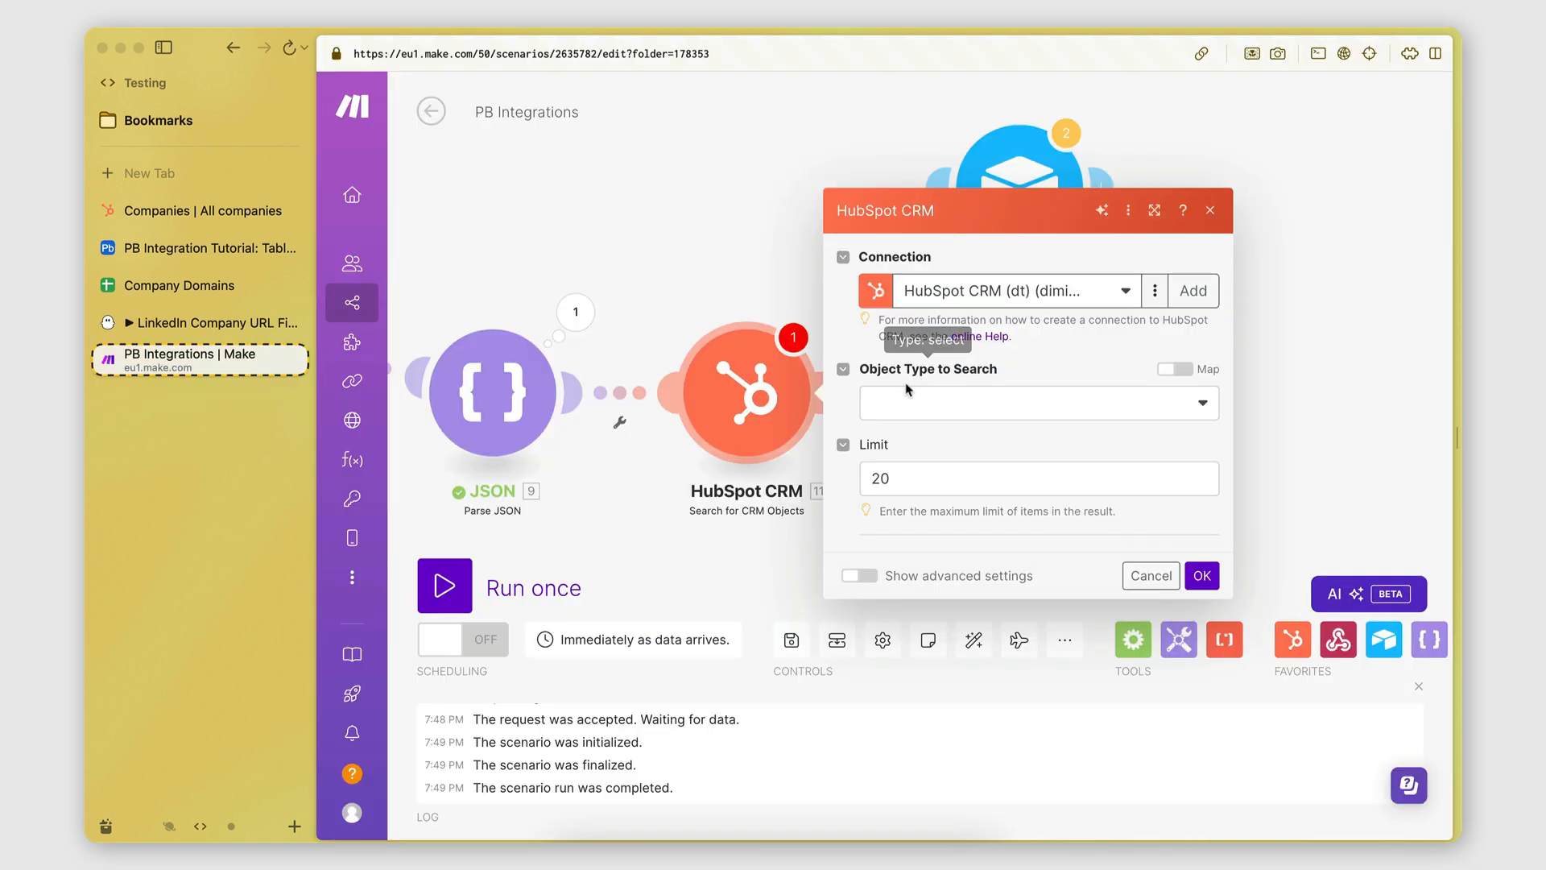
left_click(915, 405)
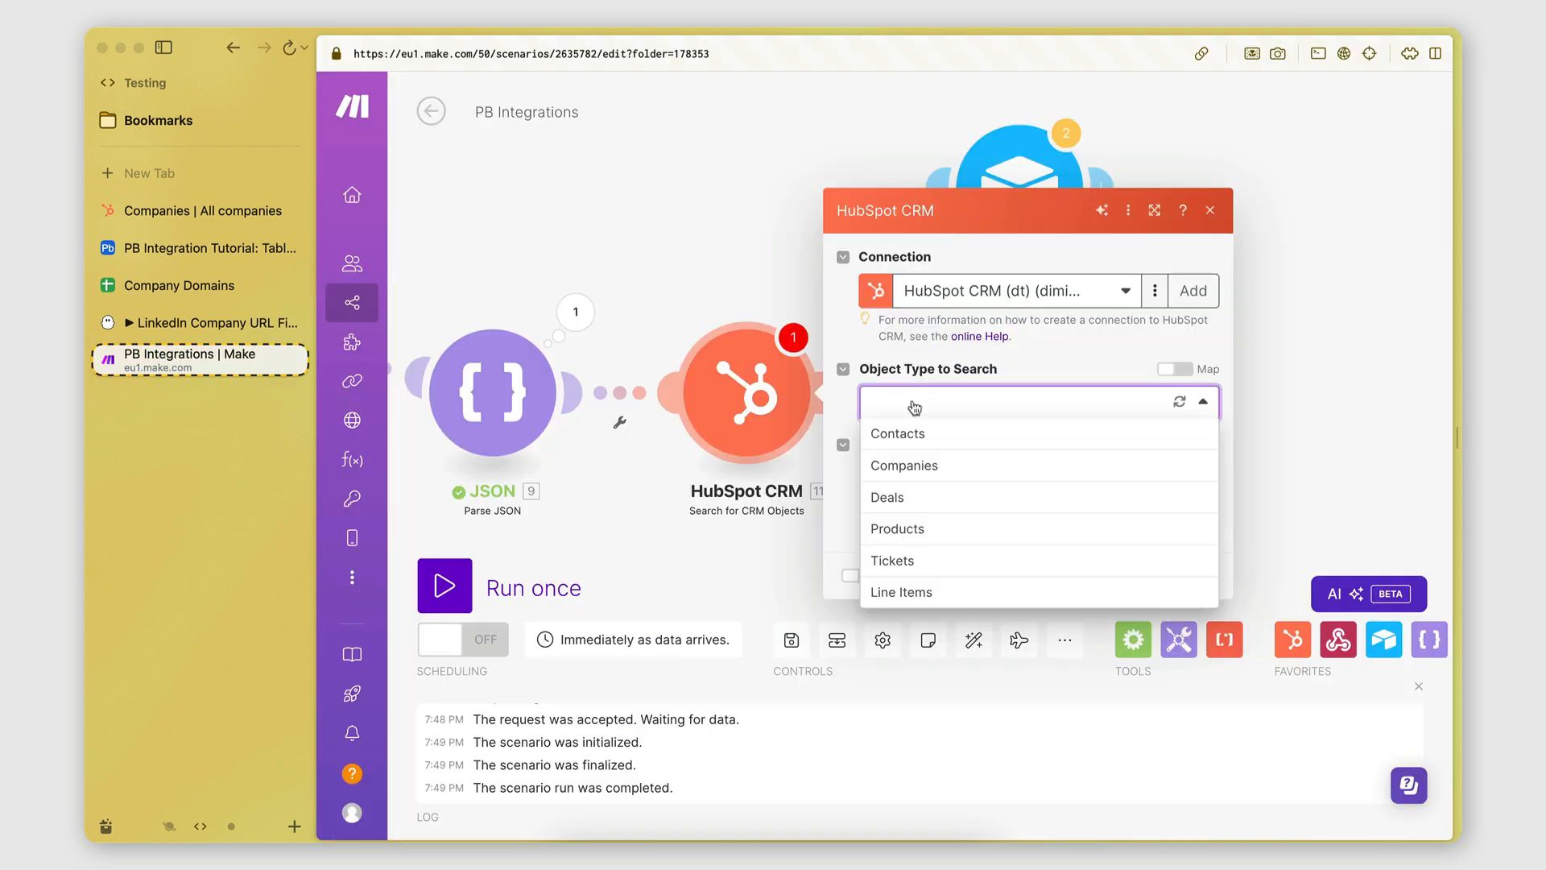
Set the search's object type to Companies and review the Output Properties list.
left_click(909, 475)
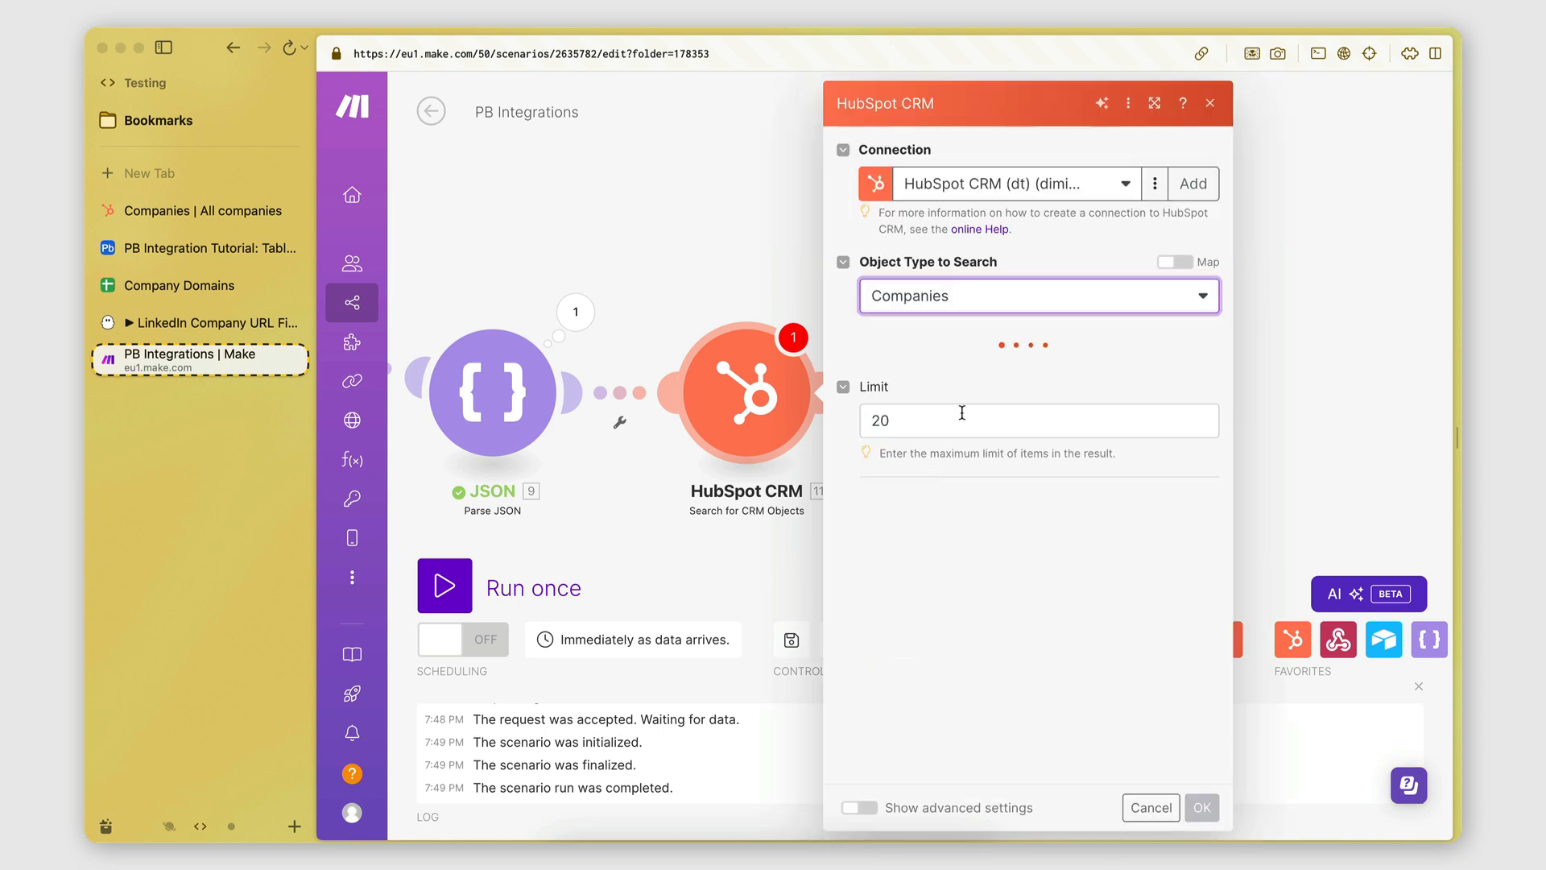
scroll(1073, 353, "down", 1)
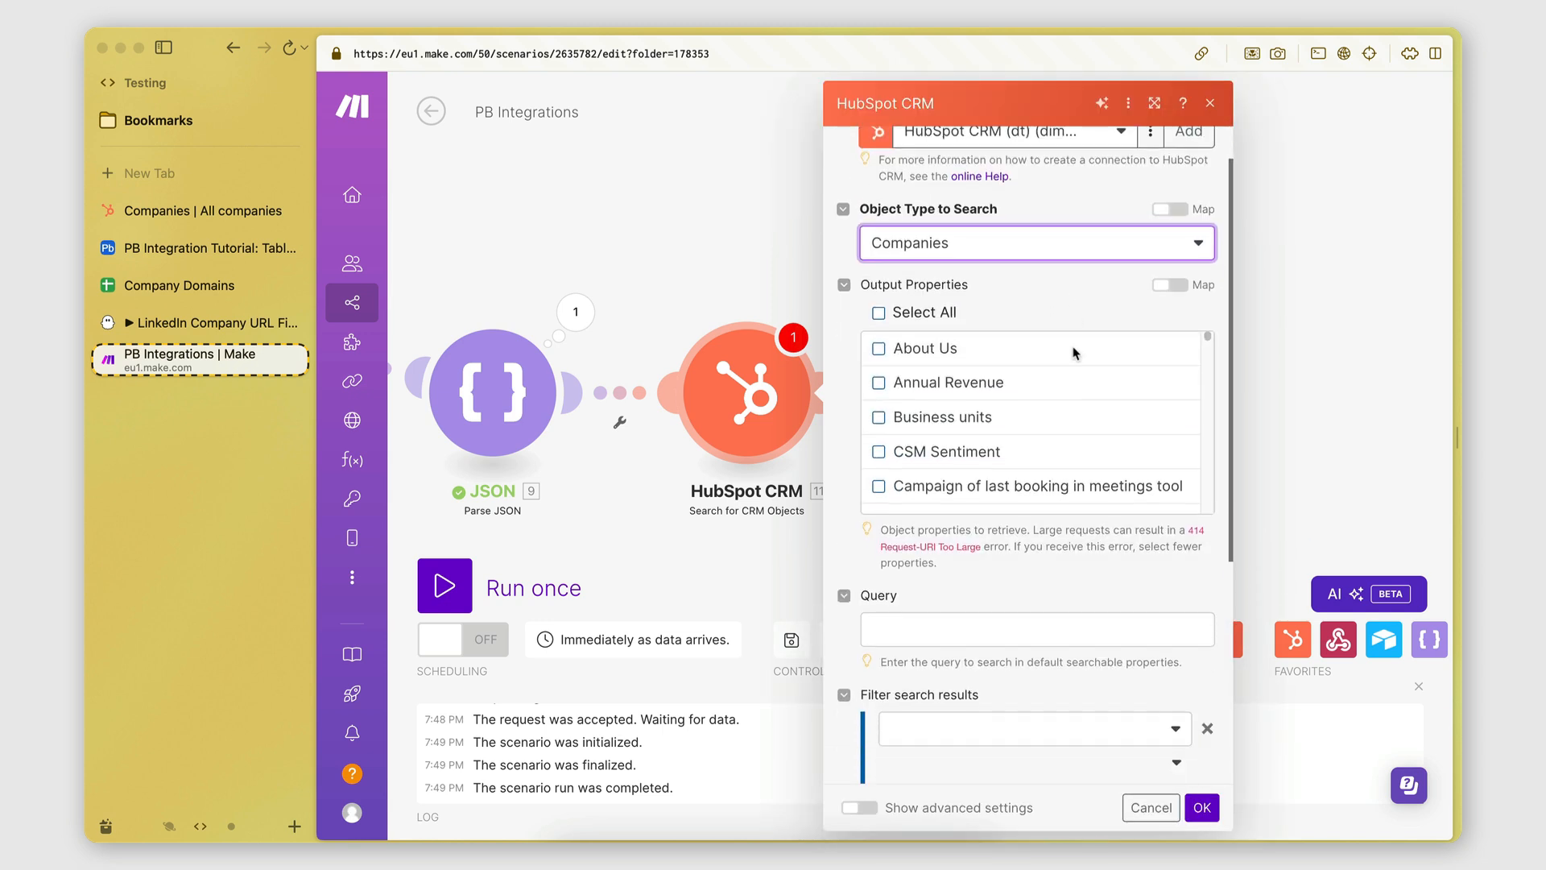
scroll(967, 430, "down", 3)
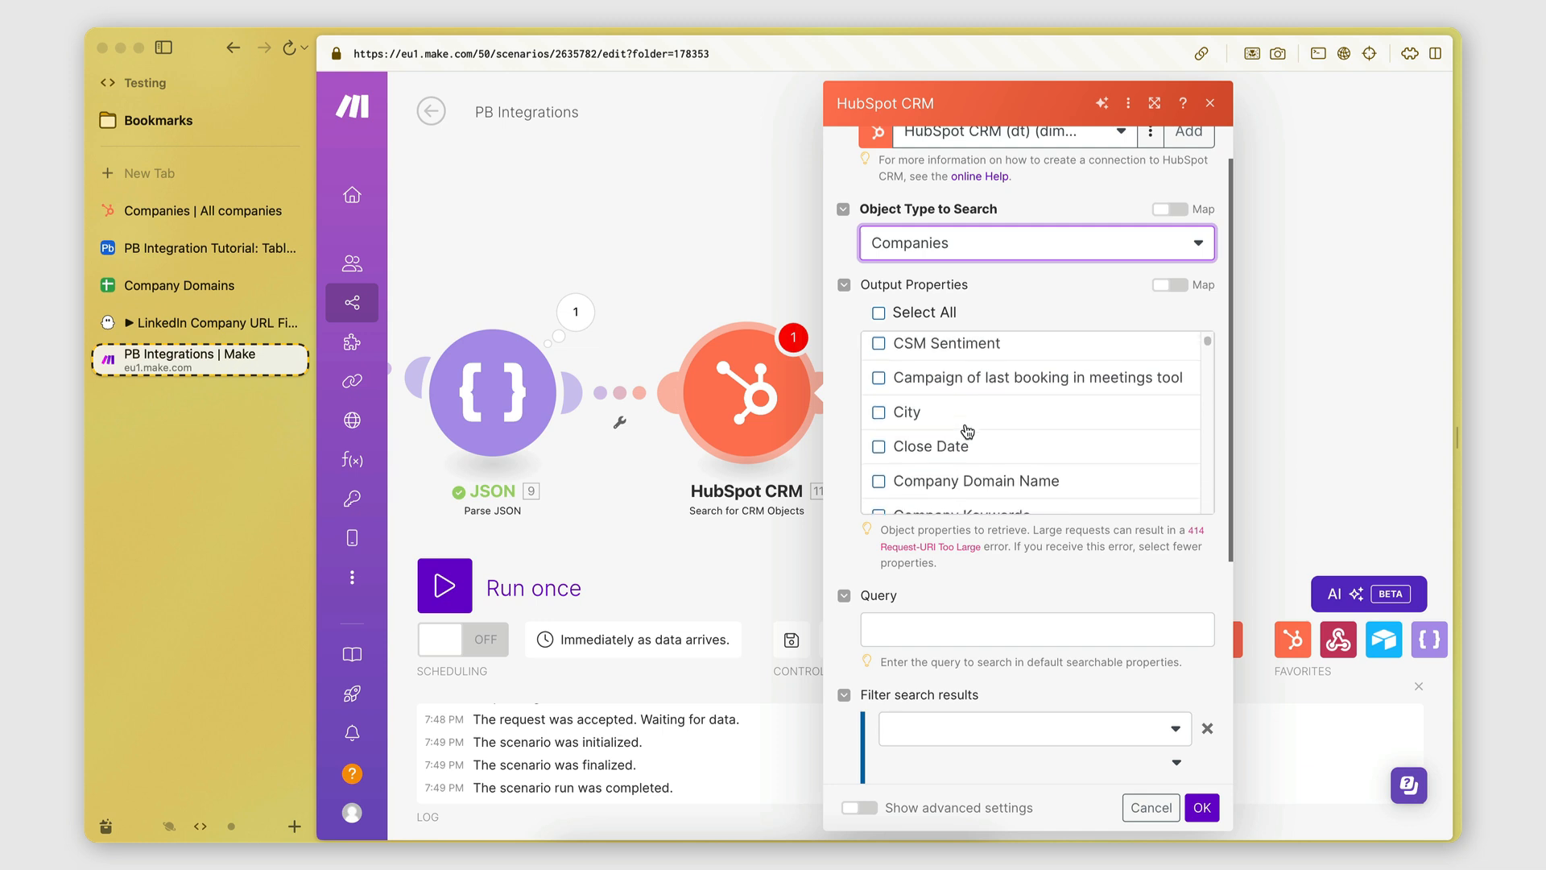
scroll(967, 431, "down", 6)
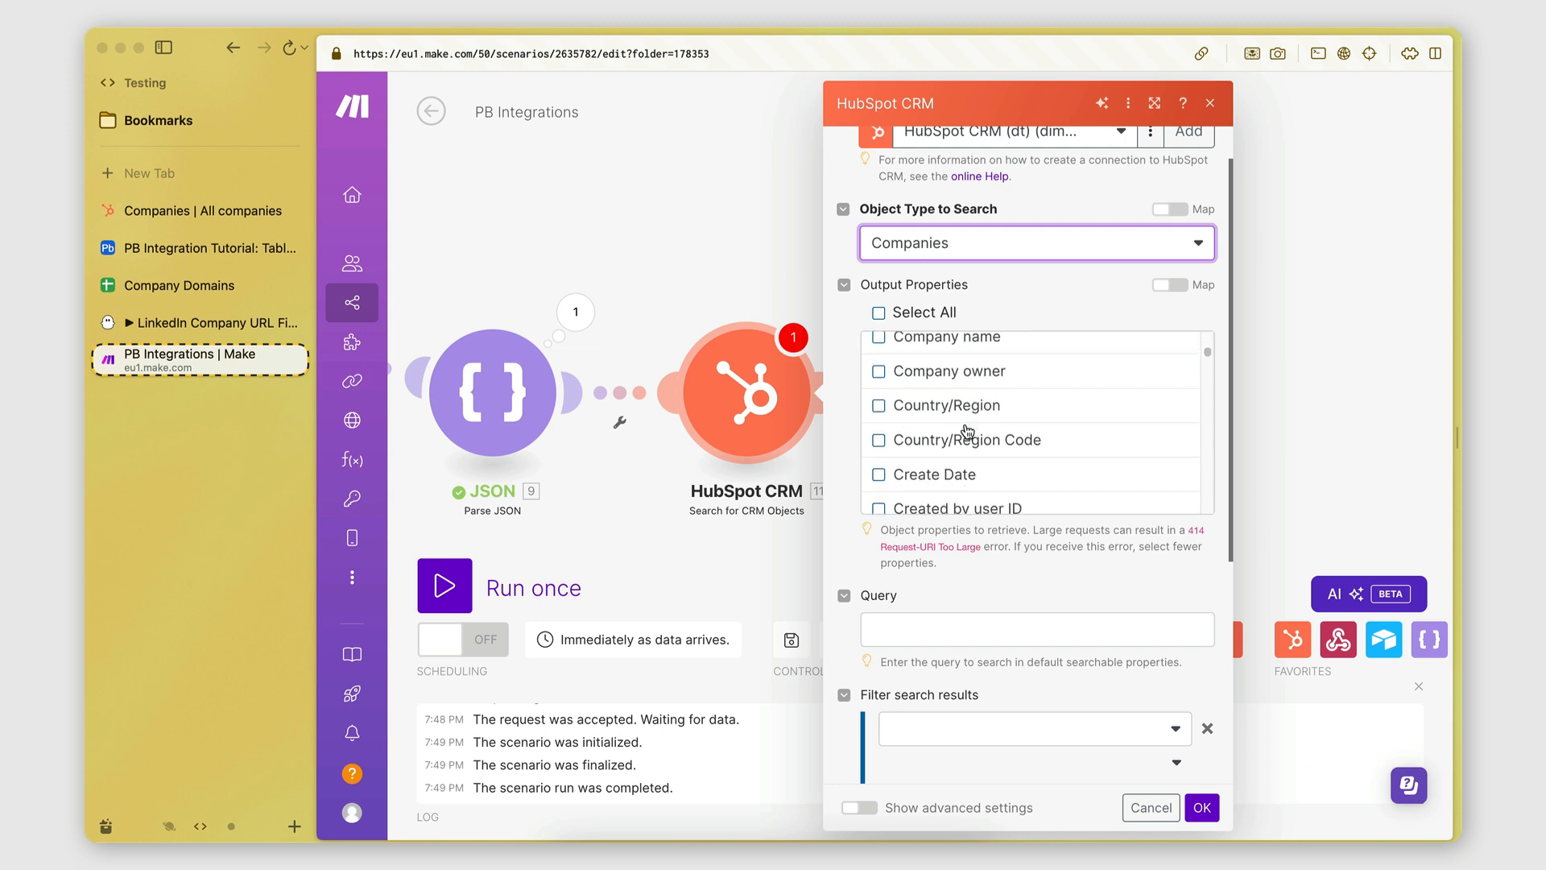
scroll(953, 543, "down", 3)
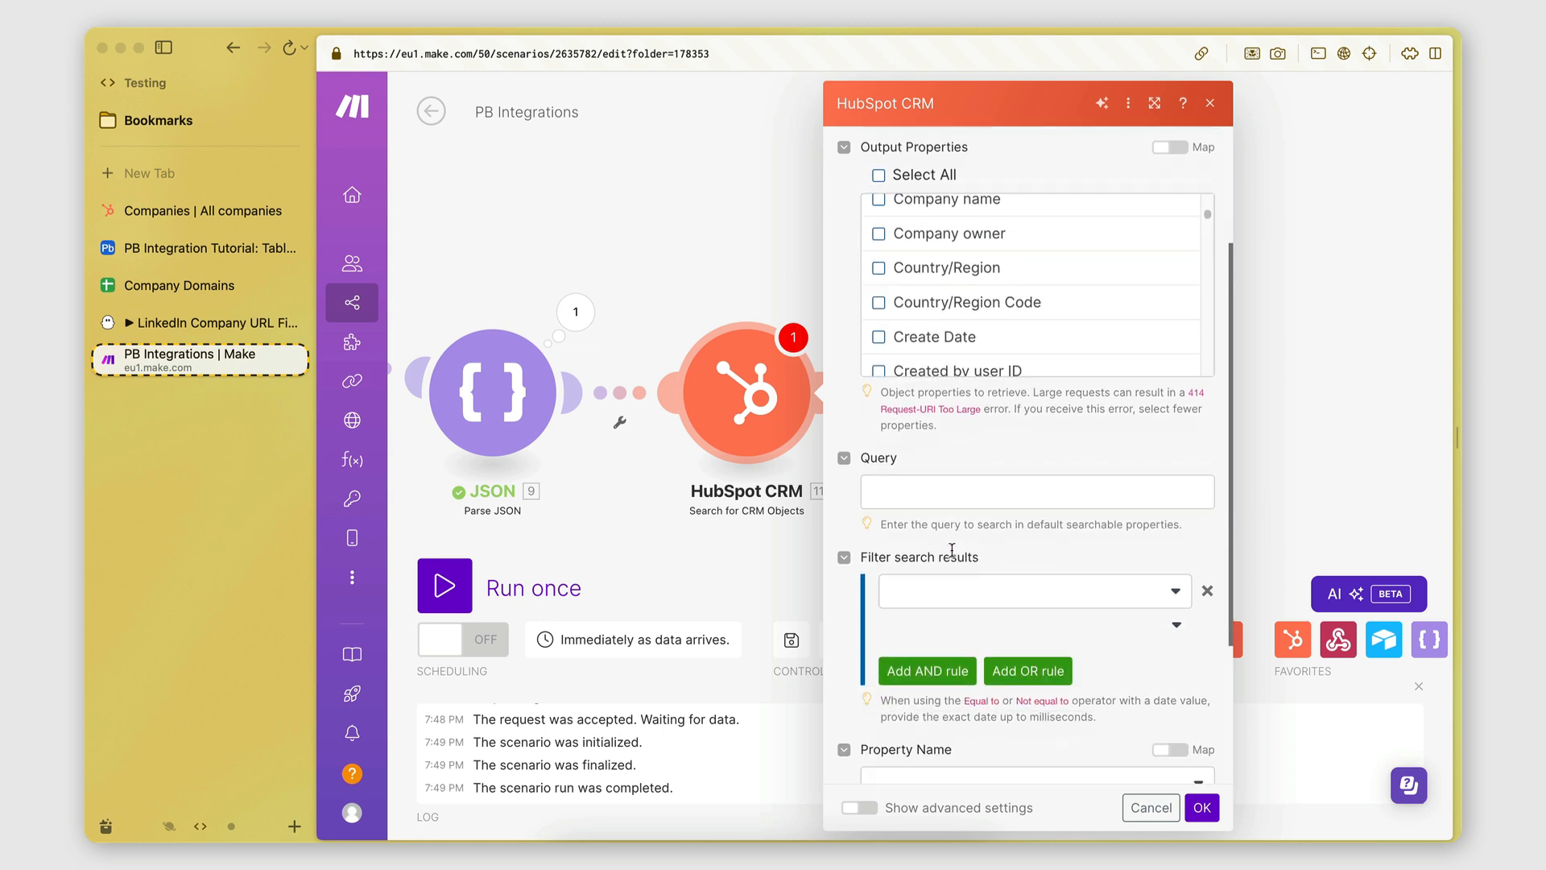
scroll(965, 466, "up", 4)
scroll(951, 495, "up", 1)
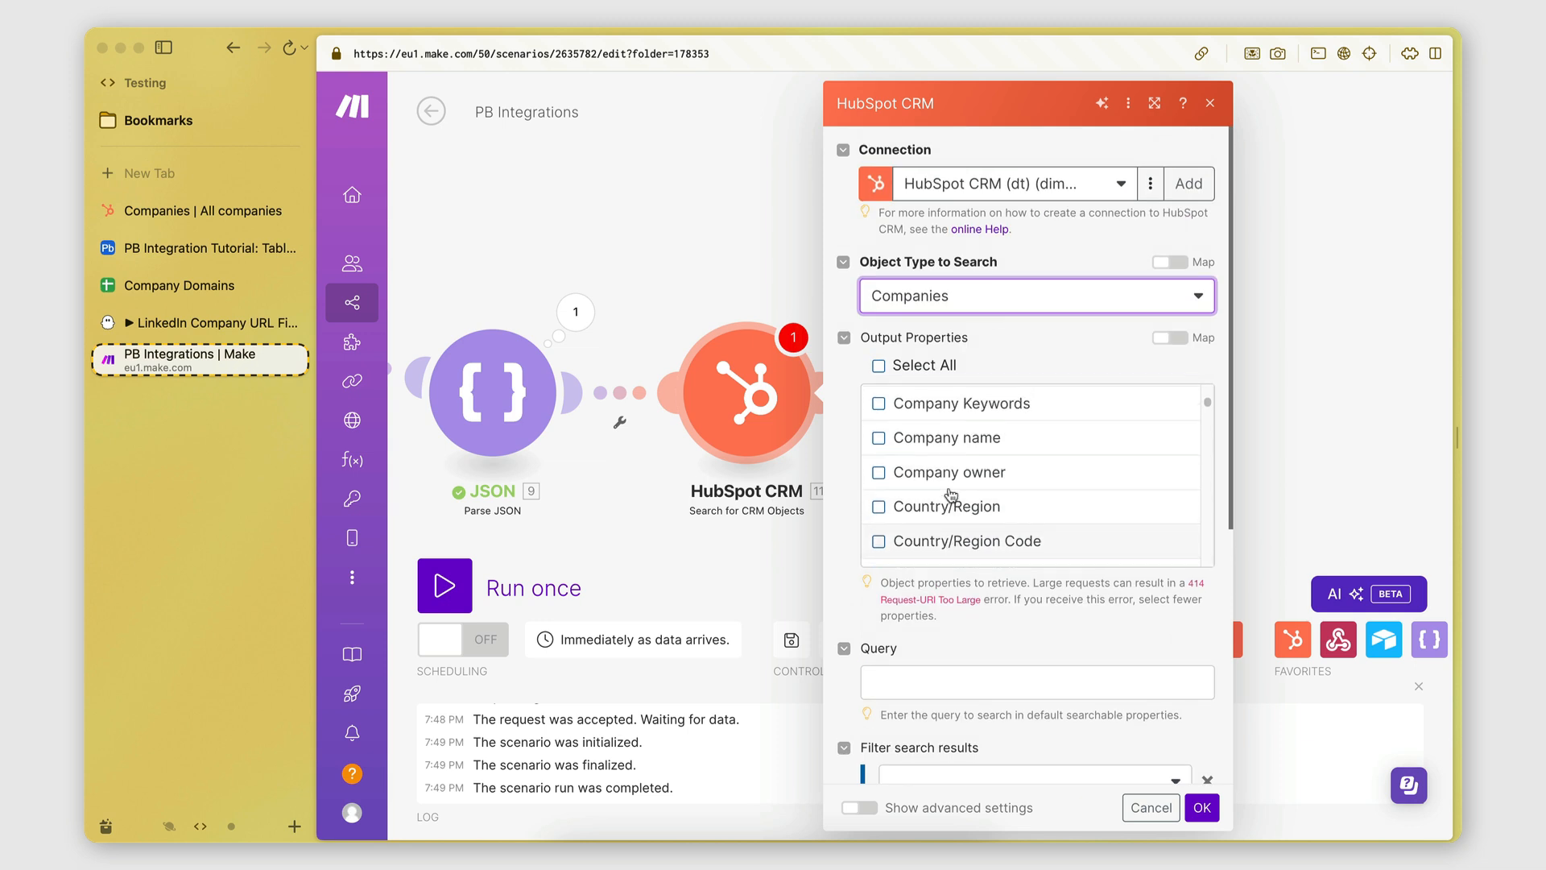
scroll(951, 495, "up", 2)
scroll(1012, 657, "down", 4)
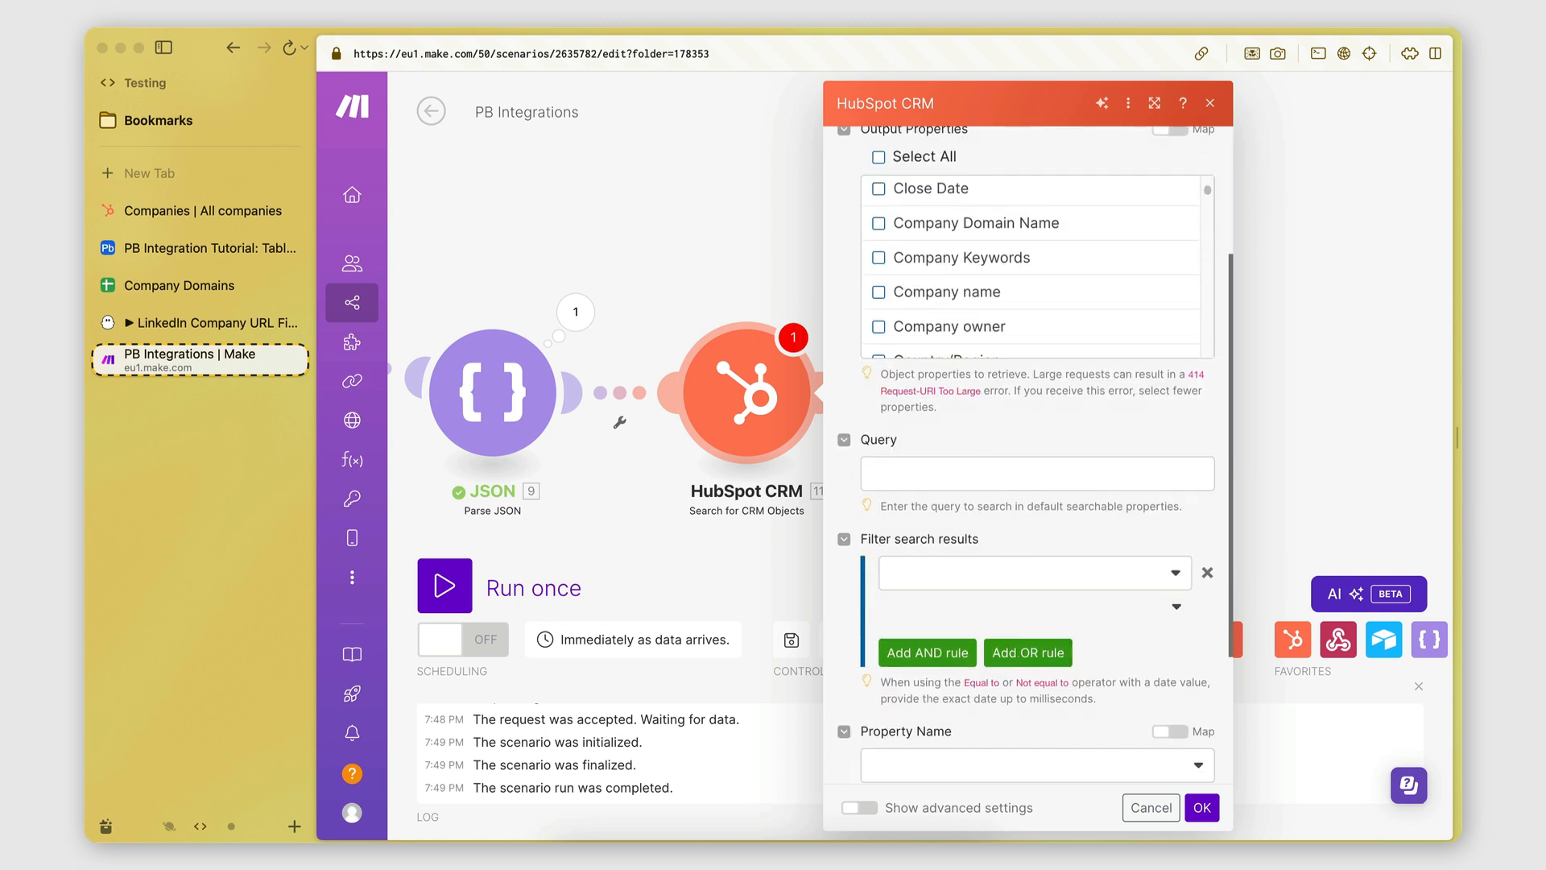
scroll(1013, 652, "down", 3)
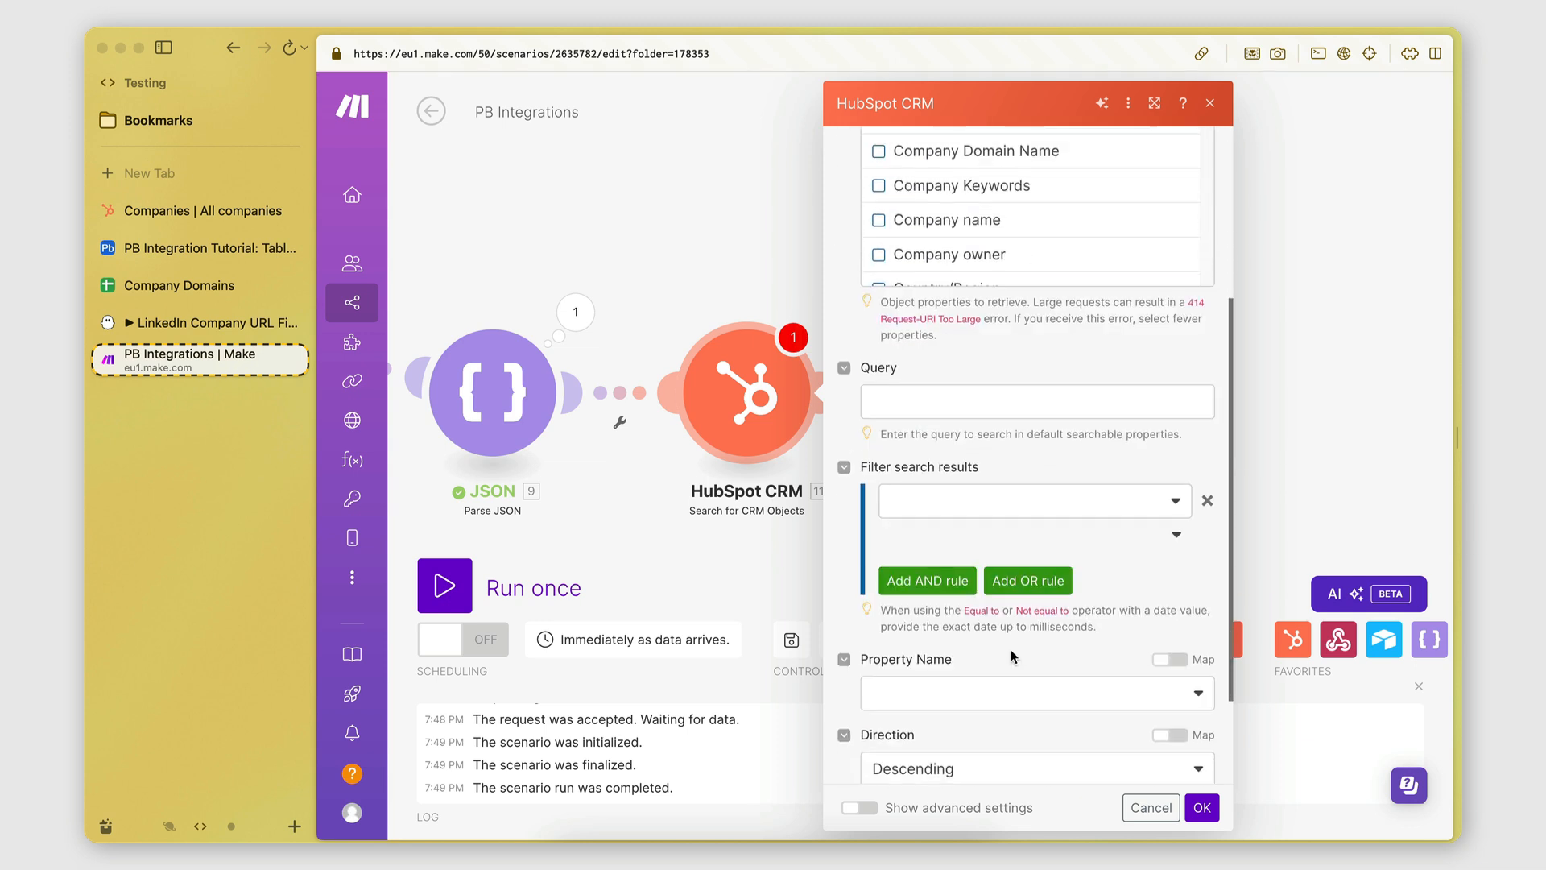
left_click(906, 413)
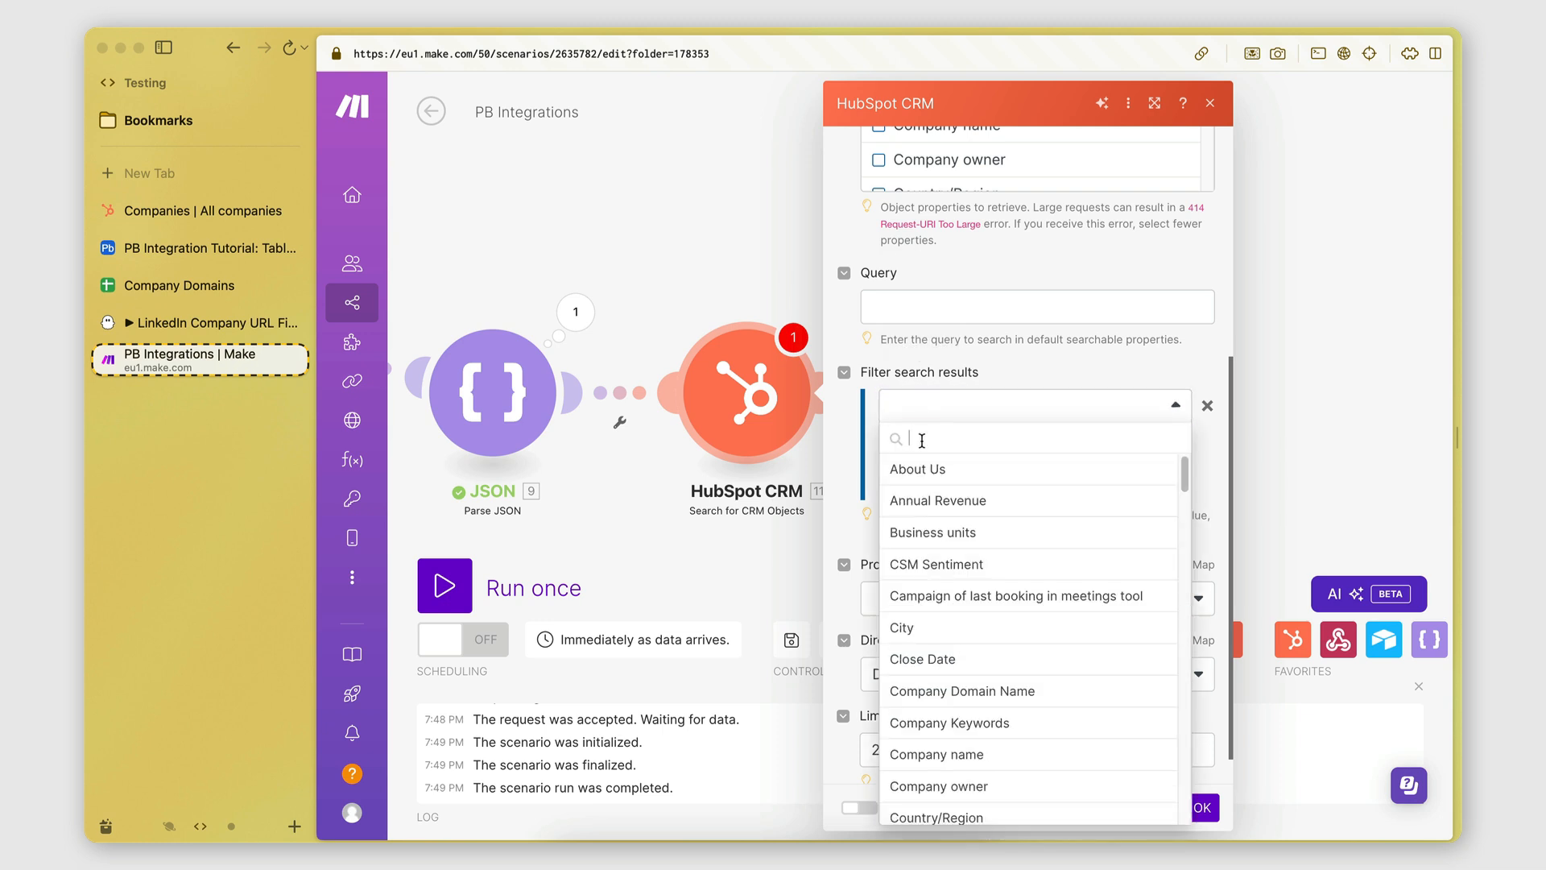
Filter search results where Company Domain Name is Equal to the JSON query value.
type("domain")
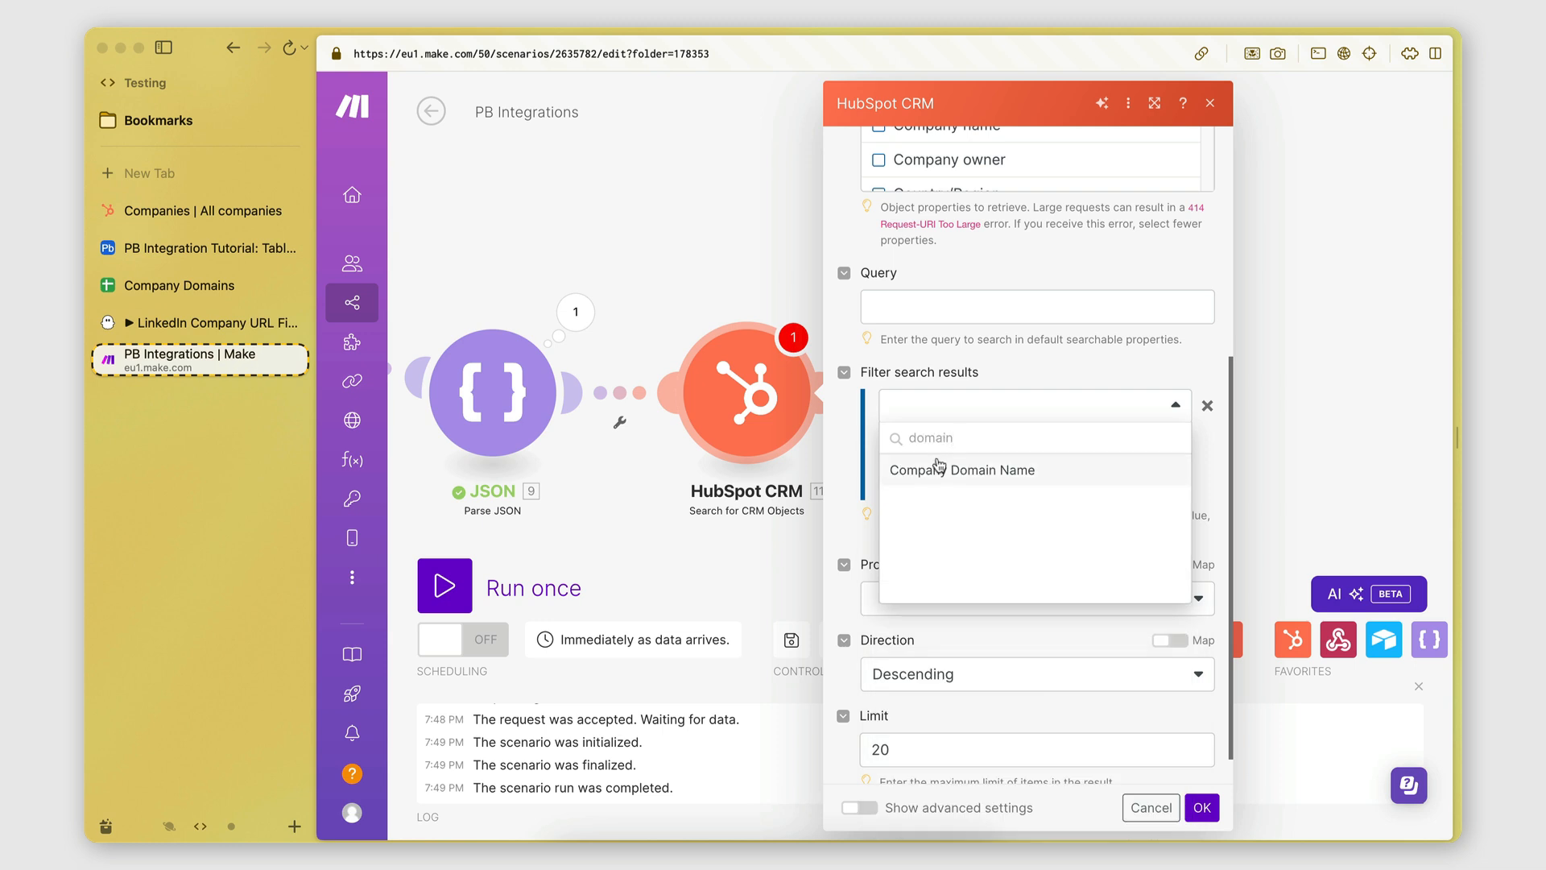
left_click(930, 465)
left_click(1040, 442)
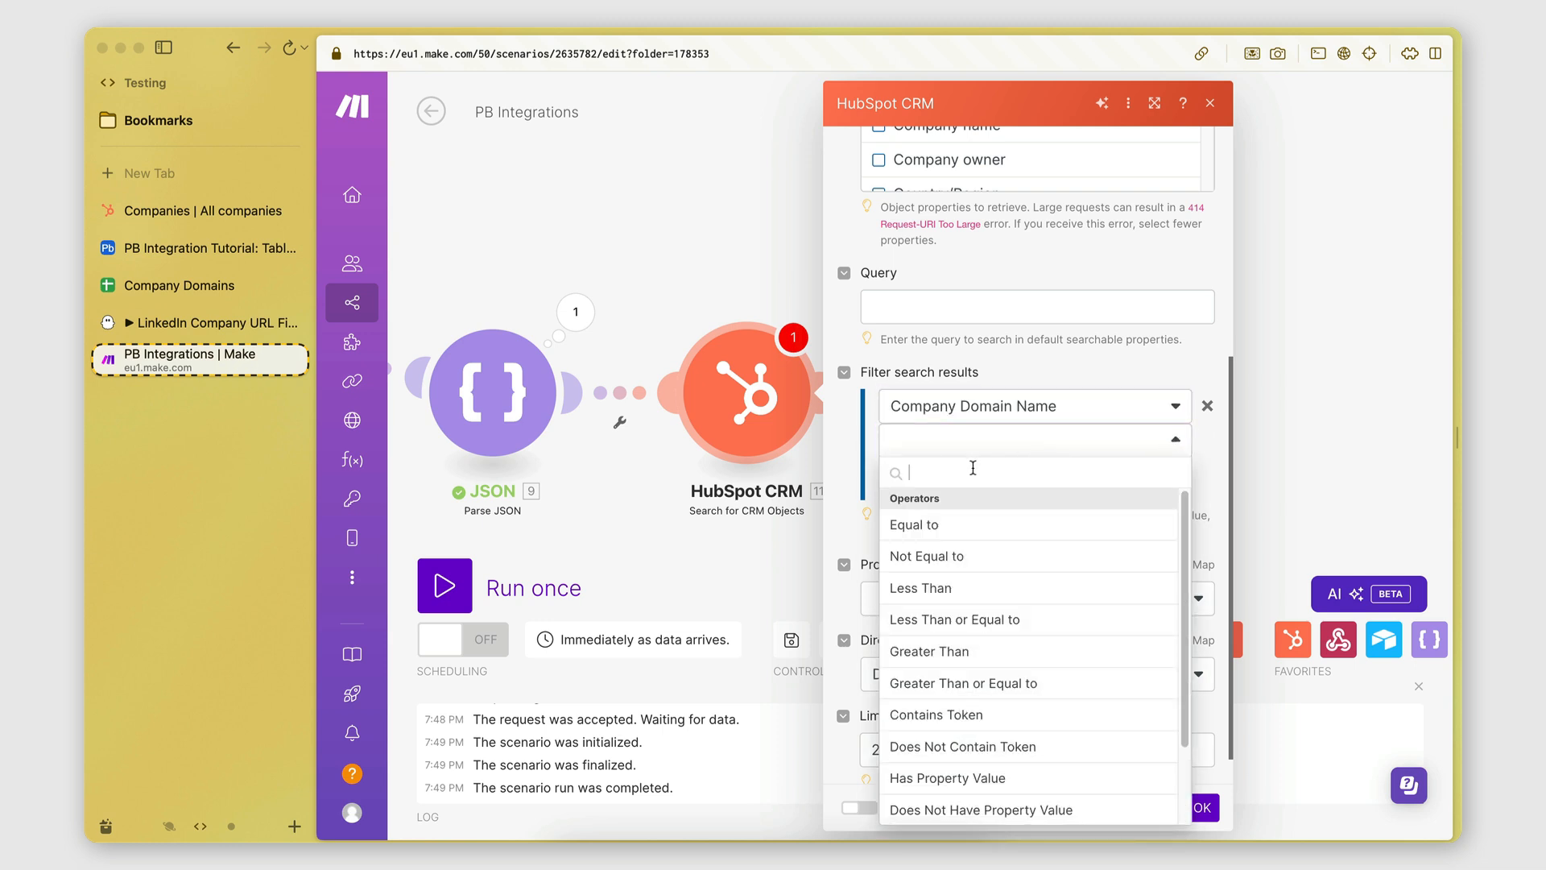
left_click(964, 528)
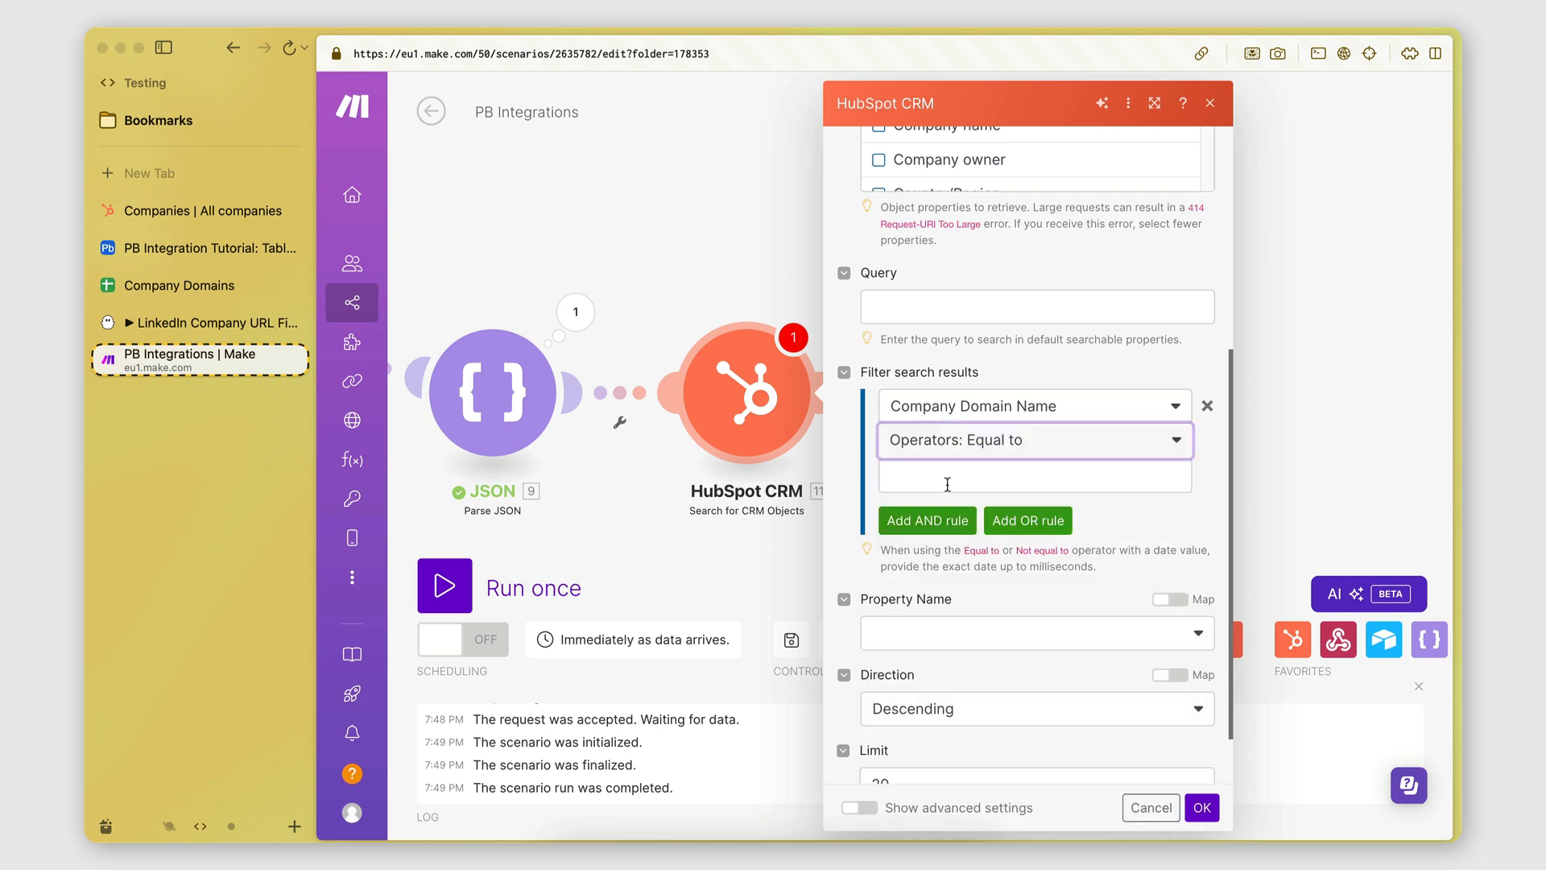
left_click(947, 484)
left_click(610, 369)
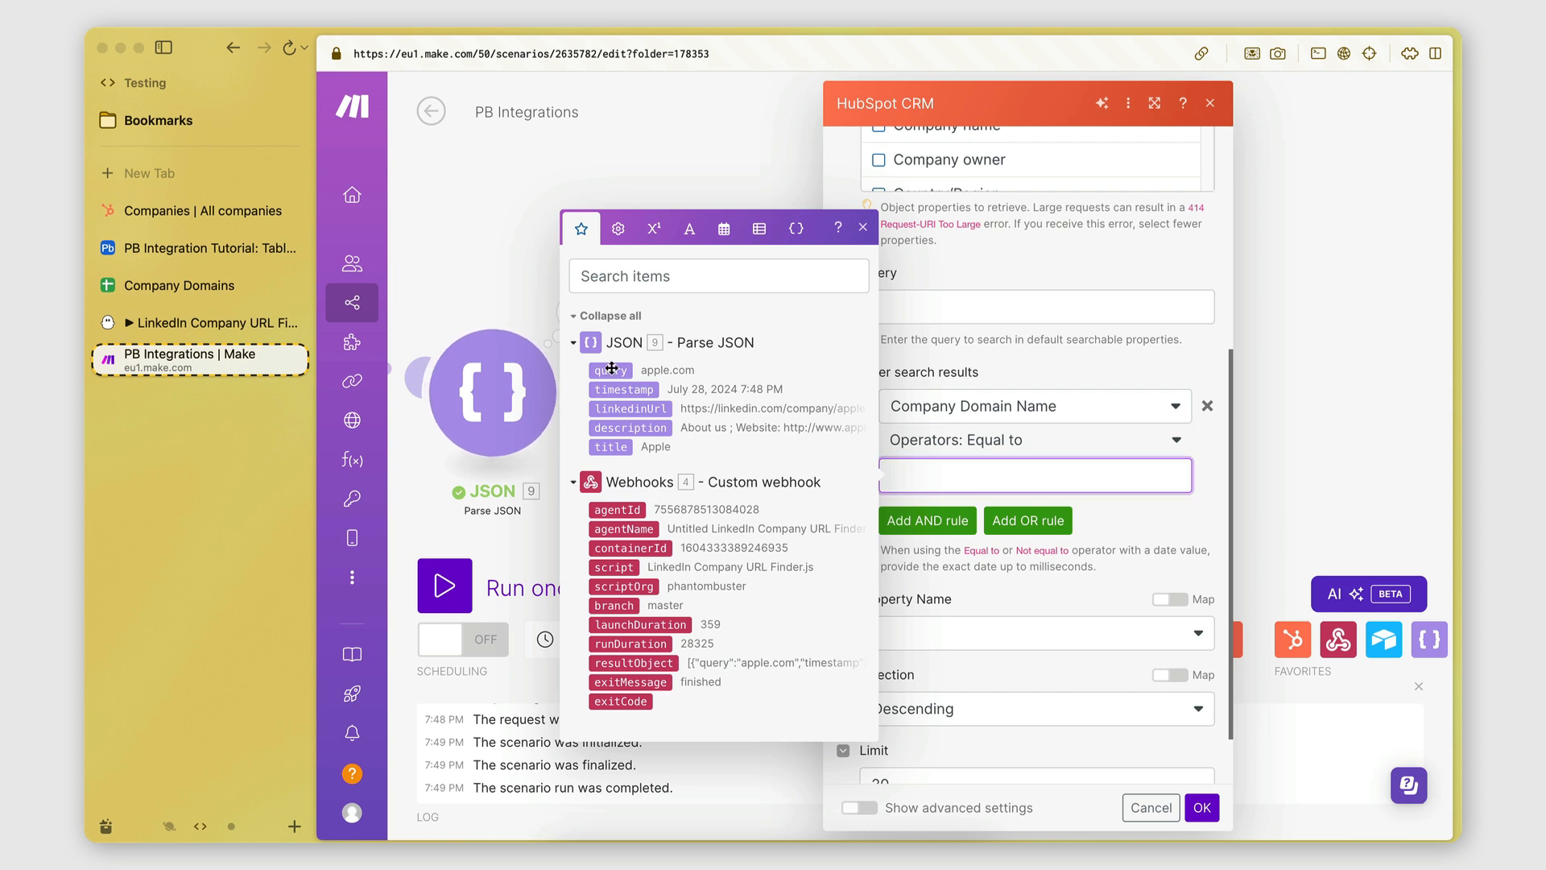
left_click(1126, 515)
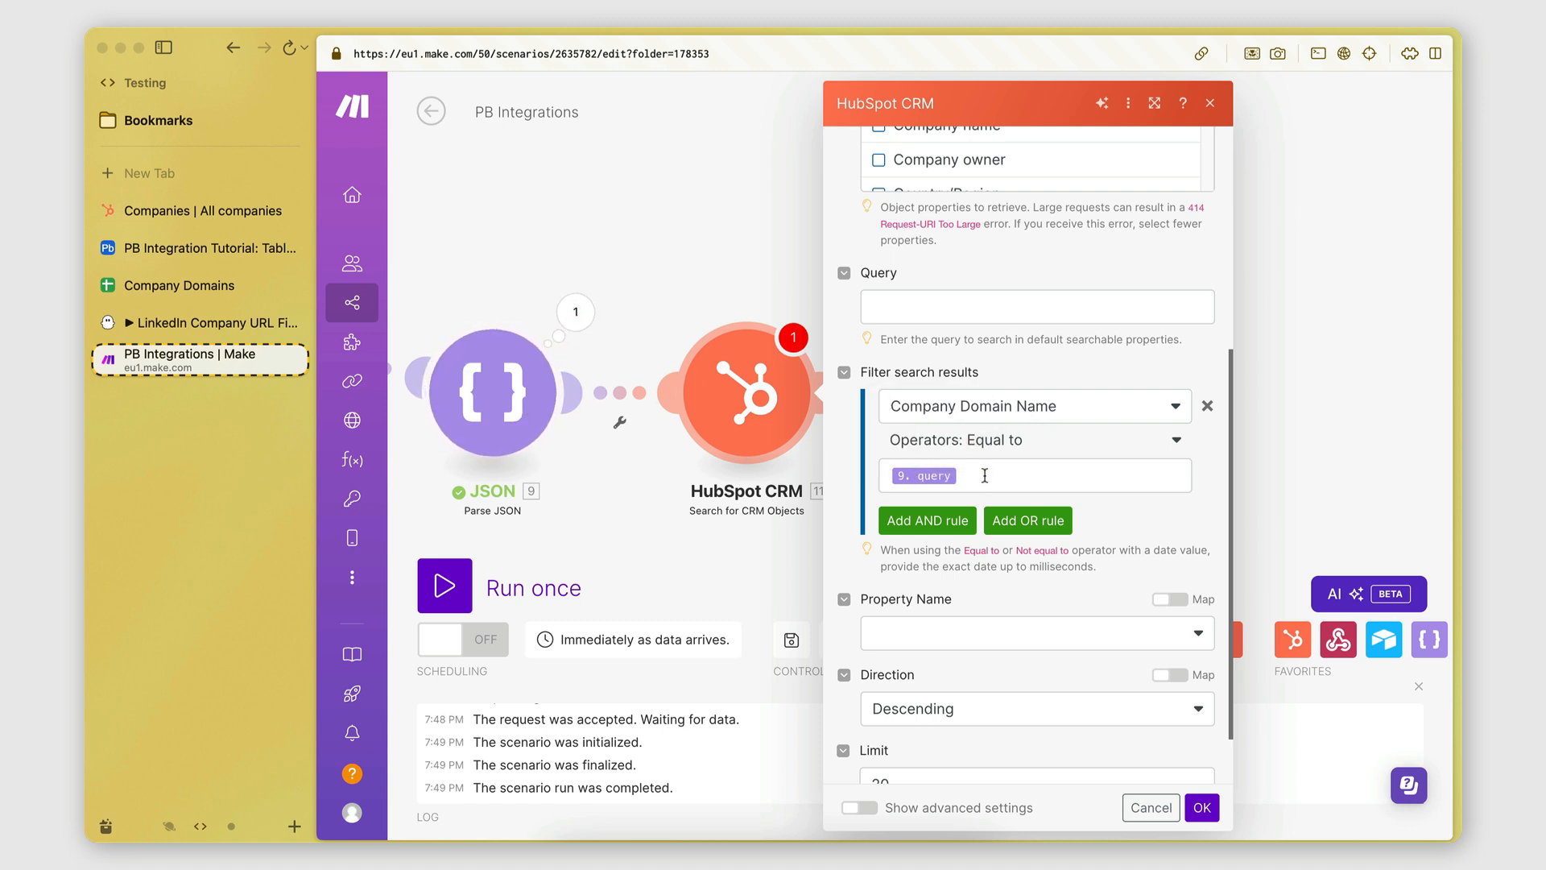
Change the result limit from 20 to 1, save the module, and run the scenario once.
scroll(999, 519, "down", 2)
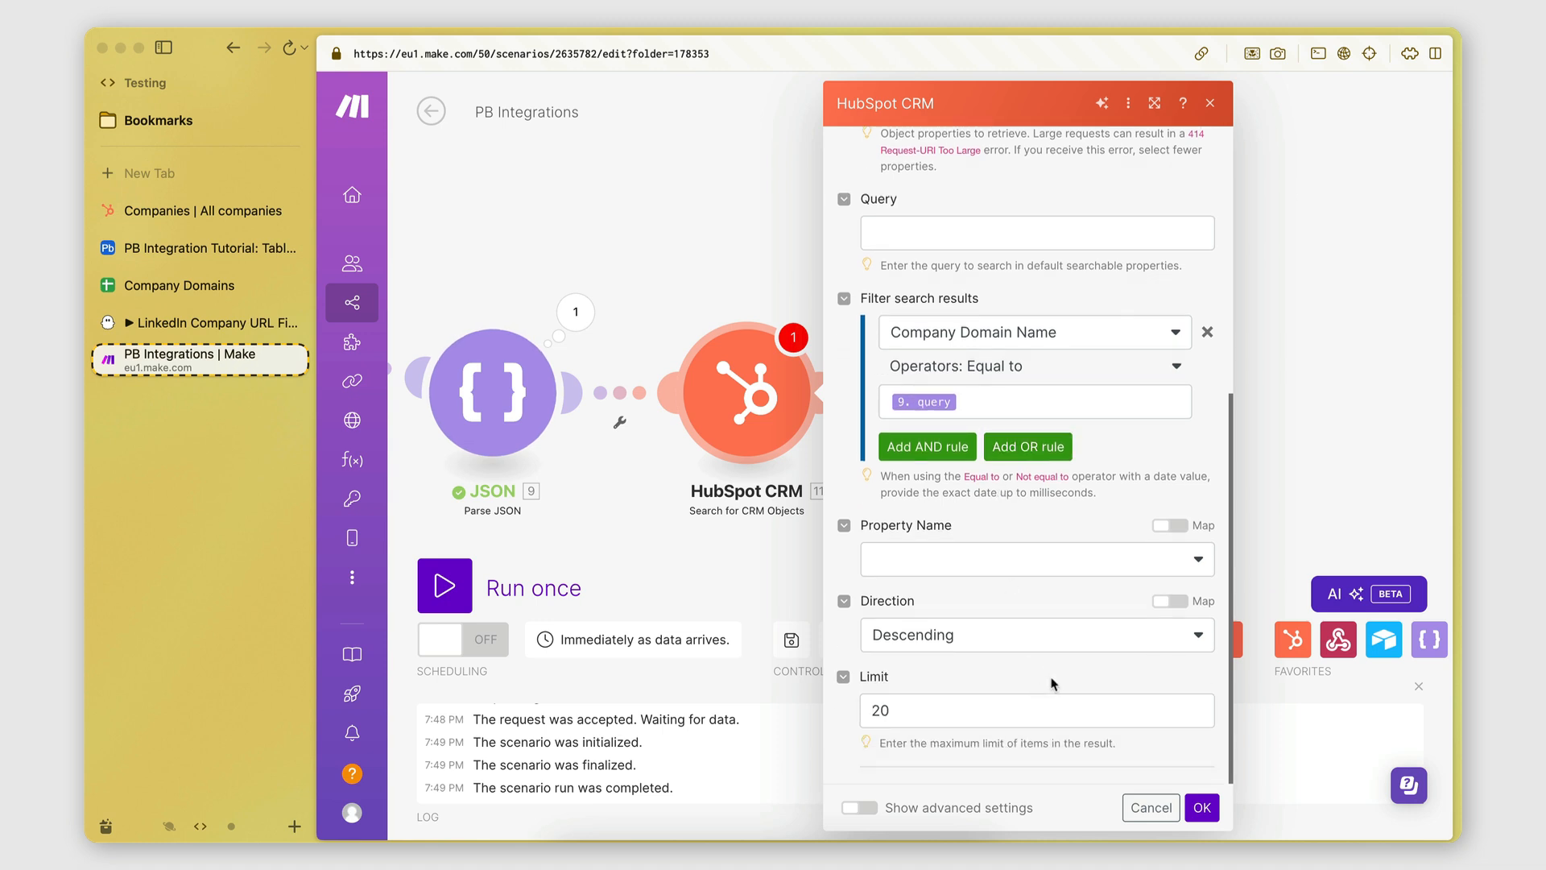
left_click(907, 714)
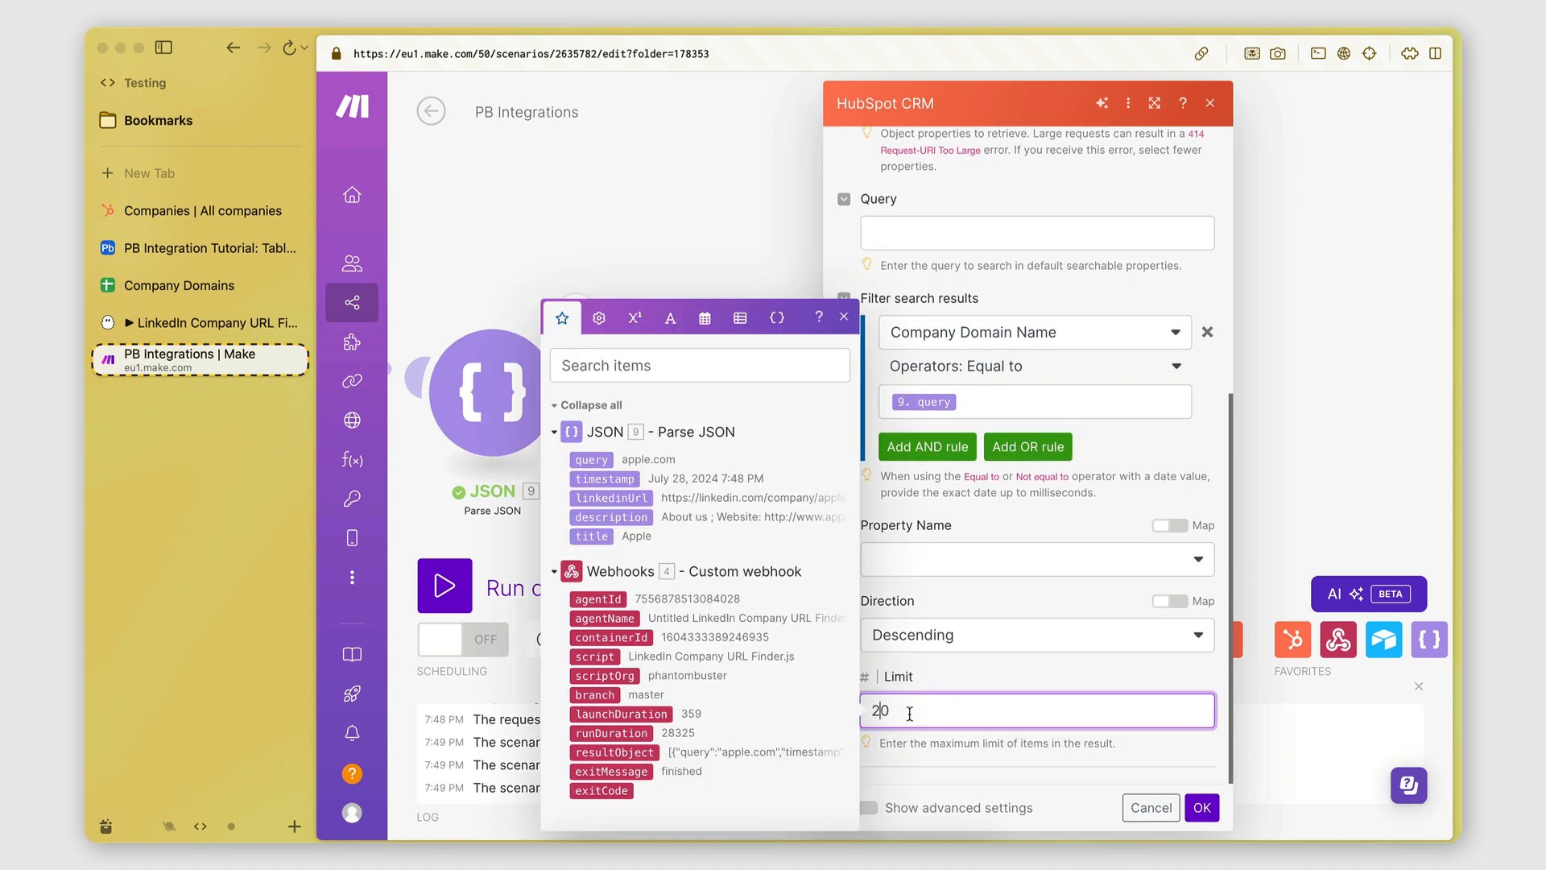
left_click_drag(908, 714, 854, 719)
type("1")
left_click(983, 681)
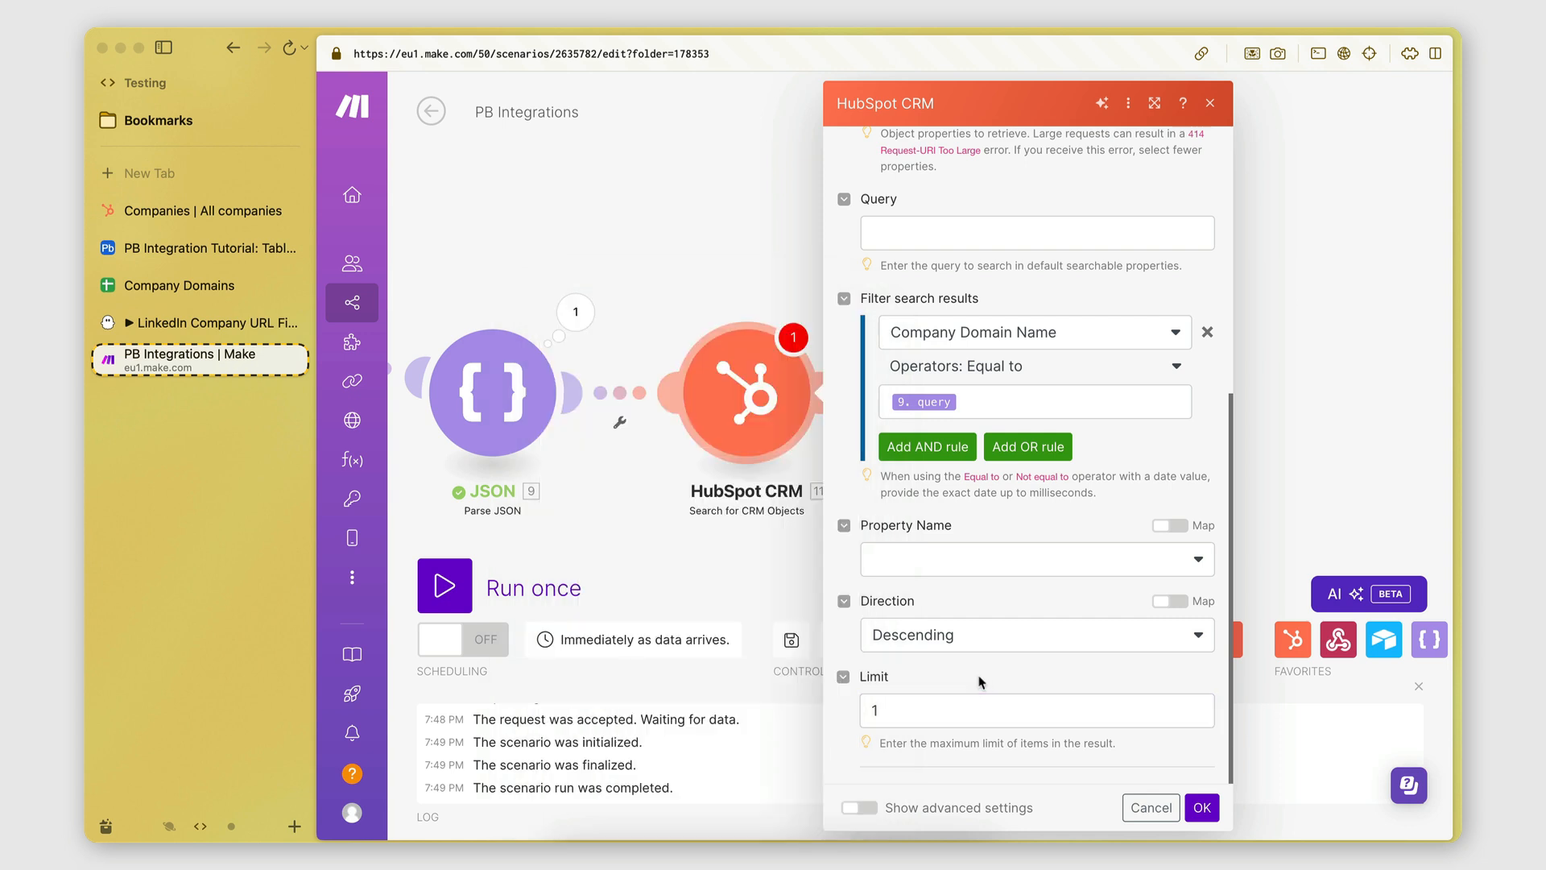
left_click(1203, 808)
left_click(444, 585)
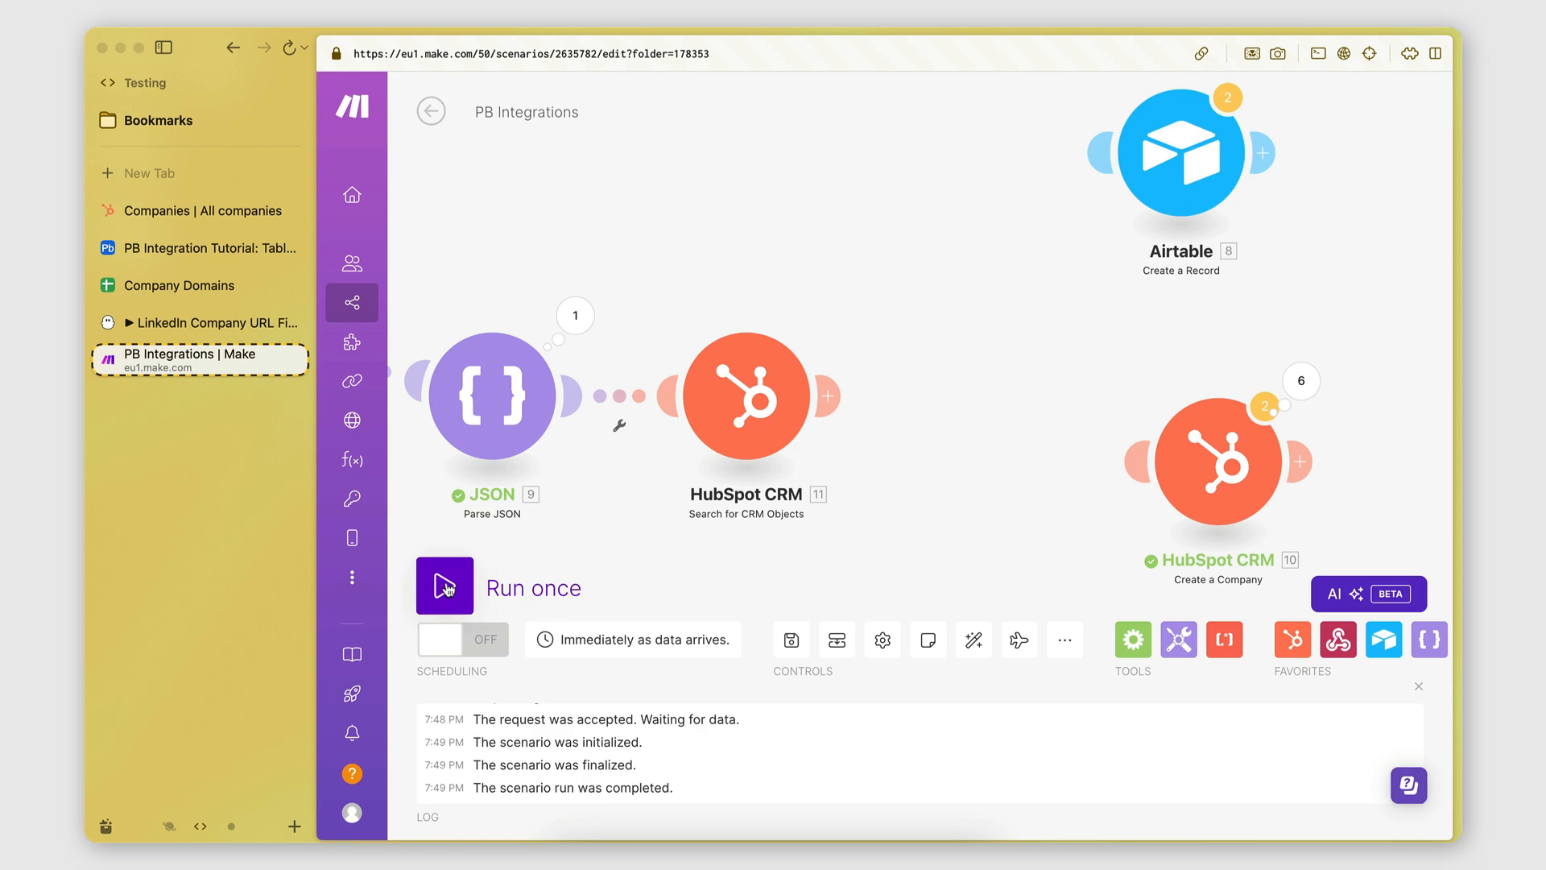
Relaunch the LinkedIn Company URL Finder phantom in PhantomBuster and go back to Make.
left_click(207, 337)
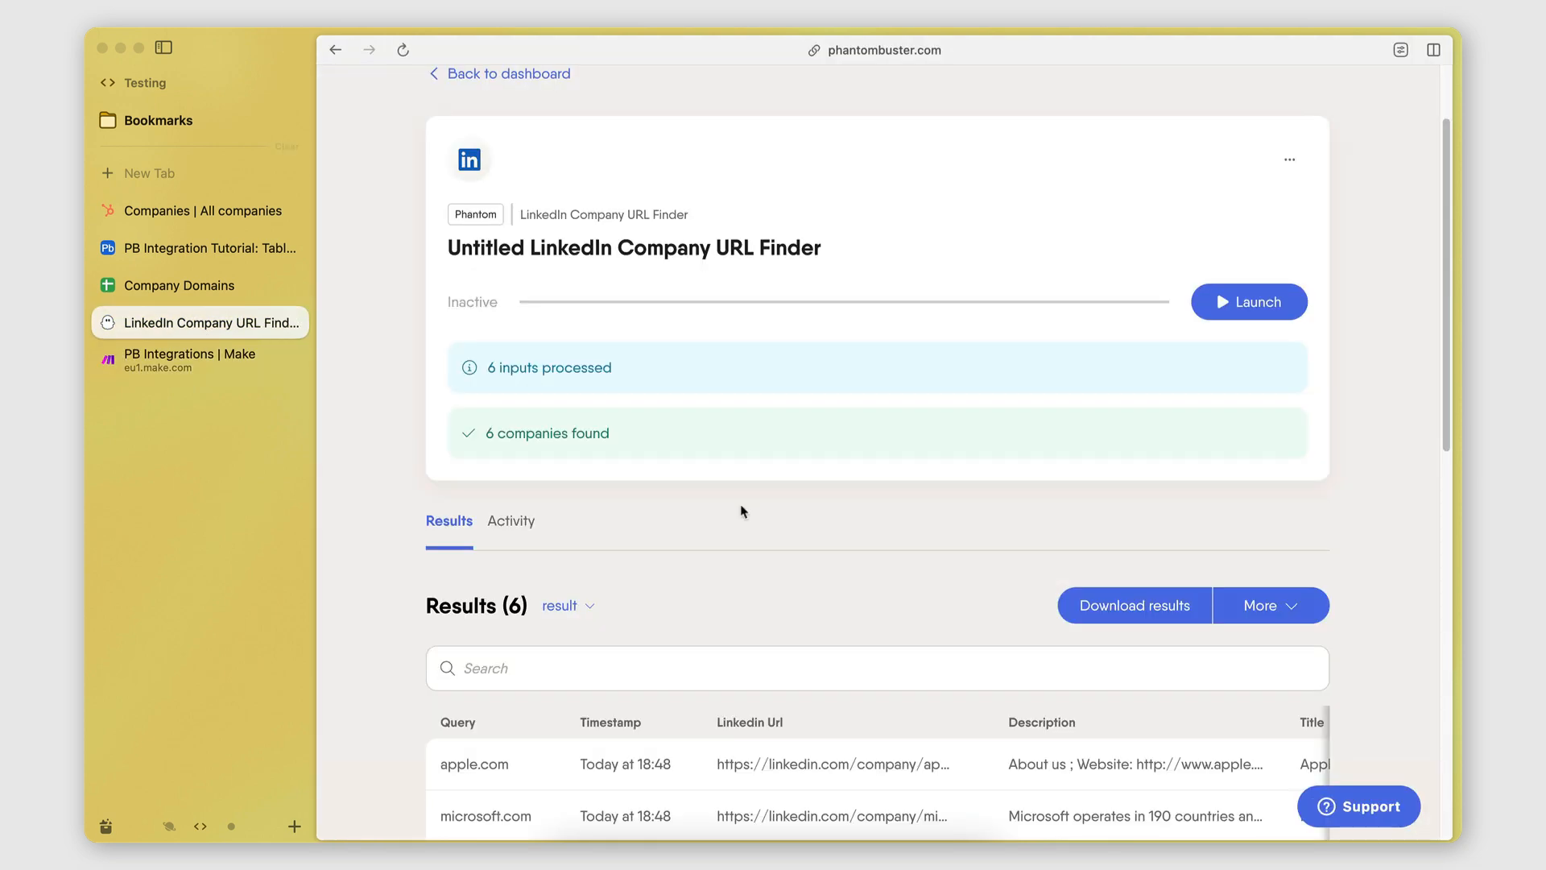
left_click(1288, 299)
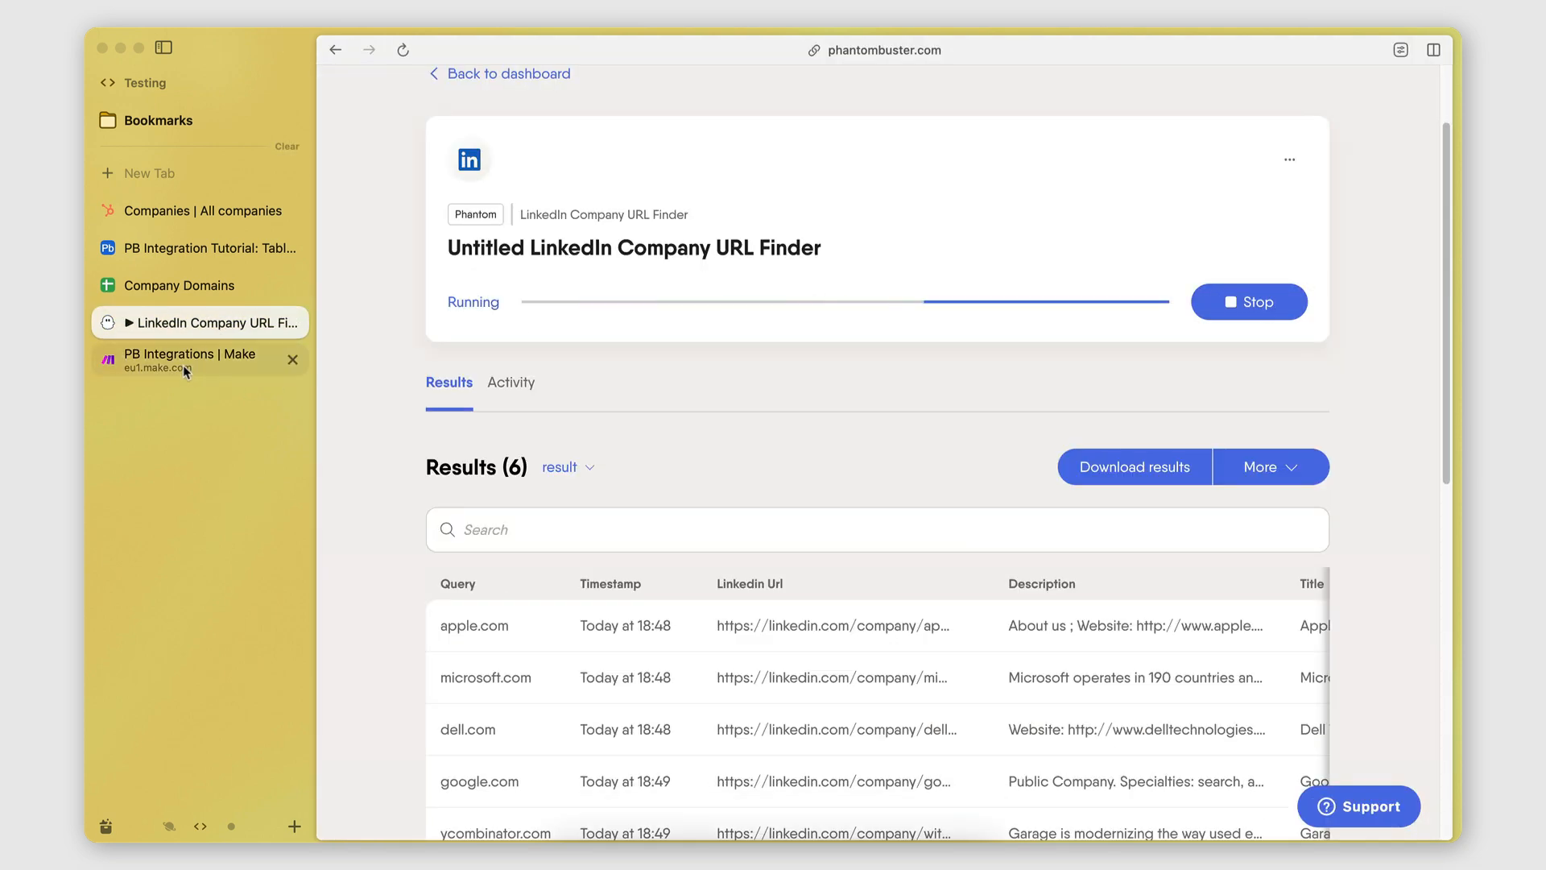
left_click(182, 365)
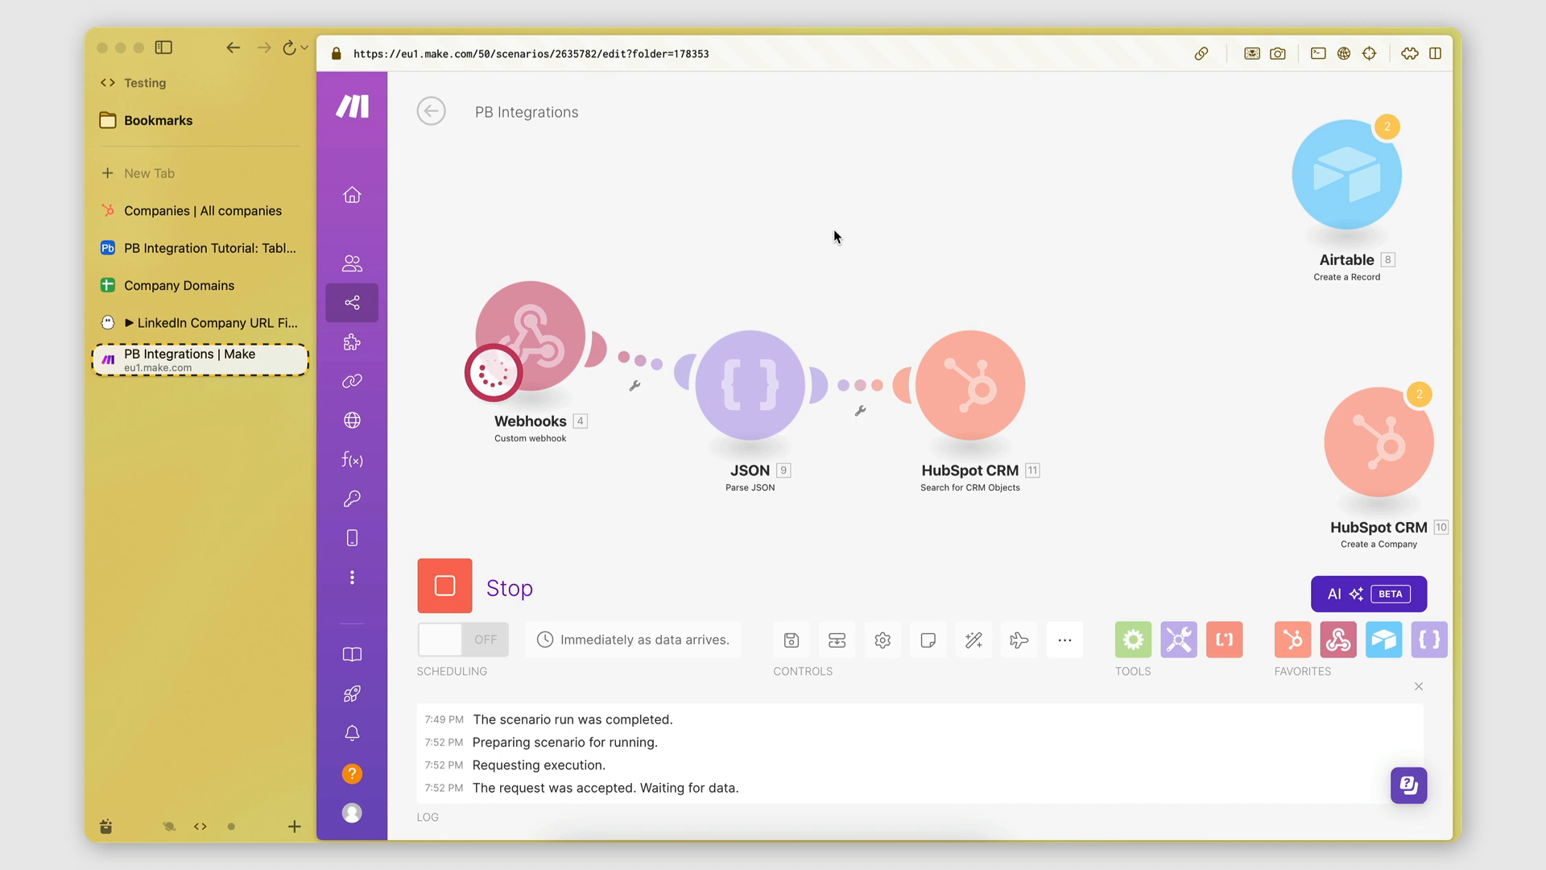
Check HubSpot and PhantomBuster until Make's run completes with the search returning 6.
left_click(147, 221)
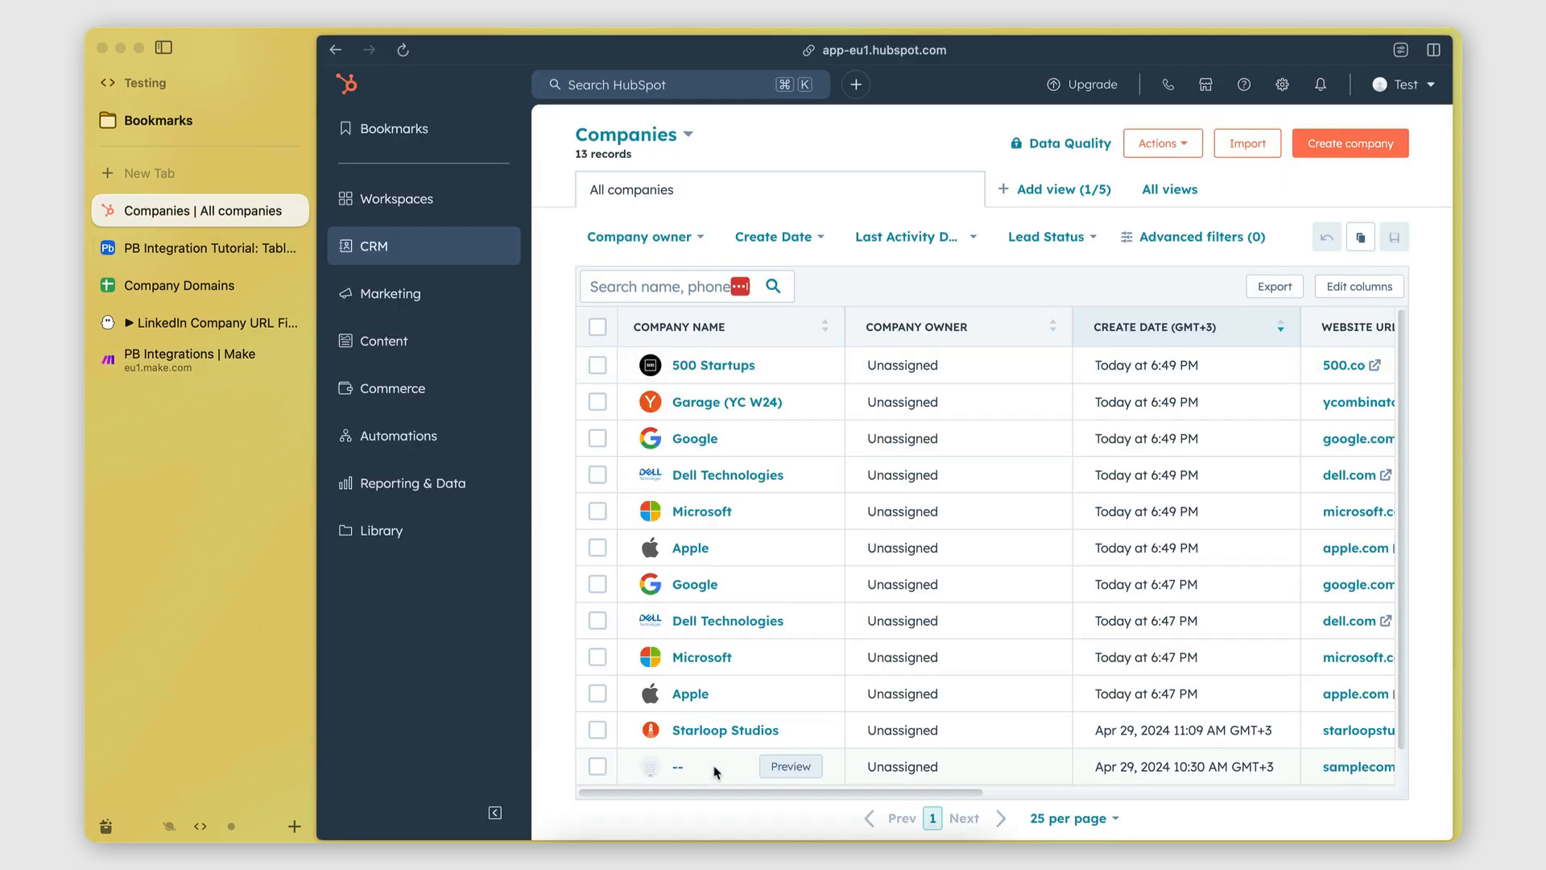
left_click(185, 362)
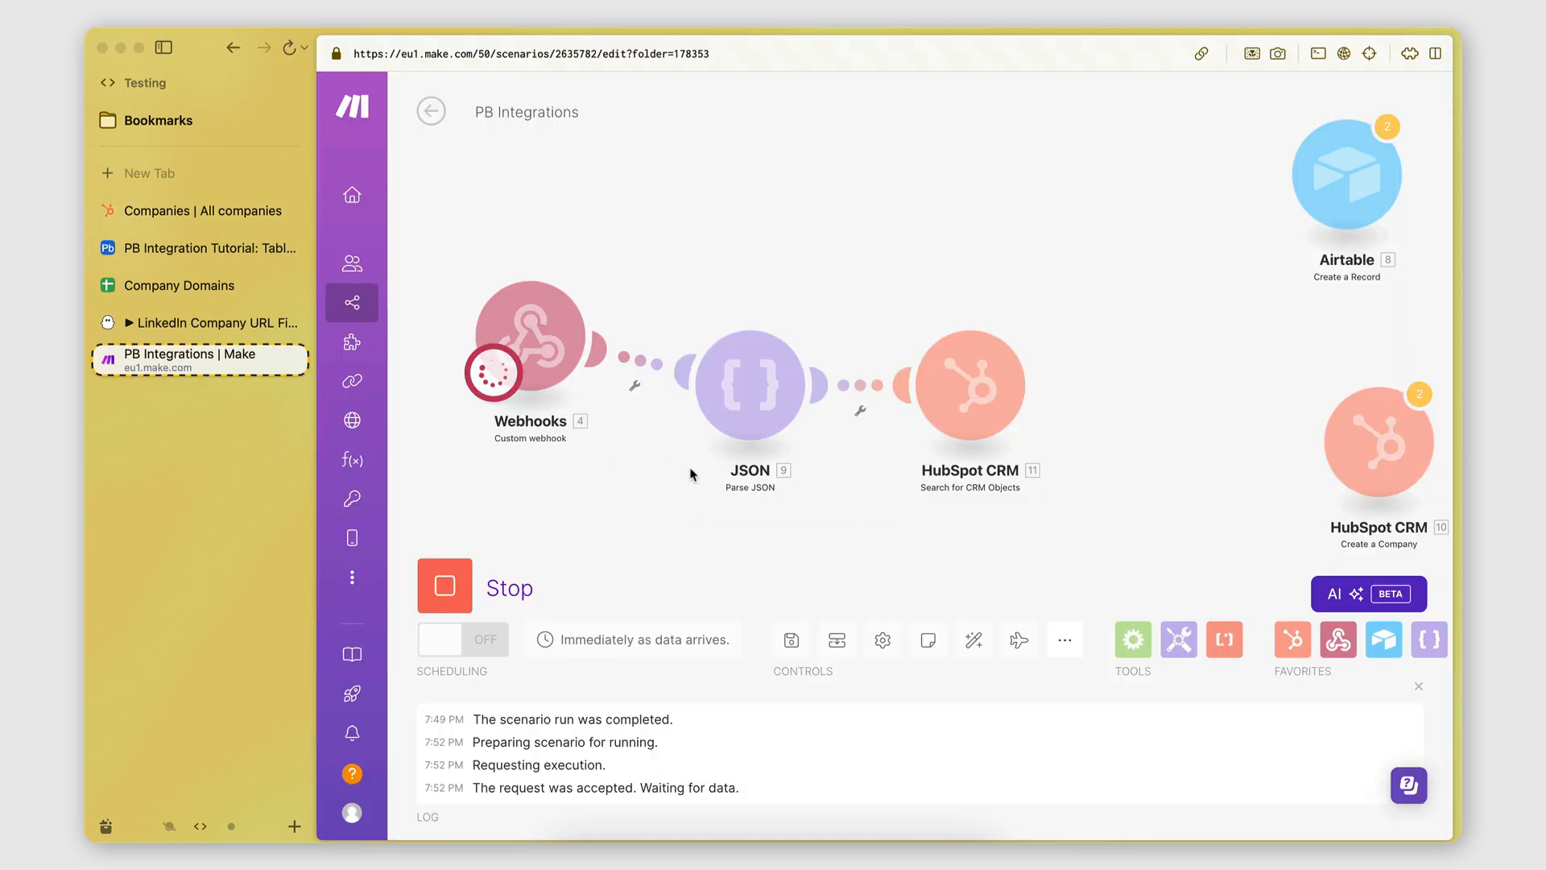
left_click(170, 220)
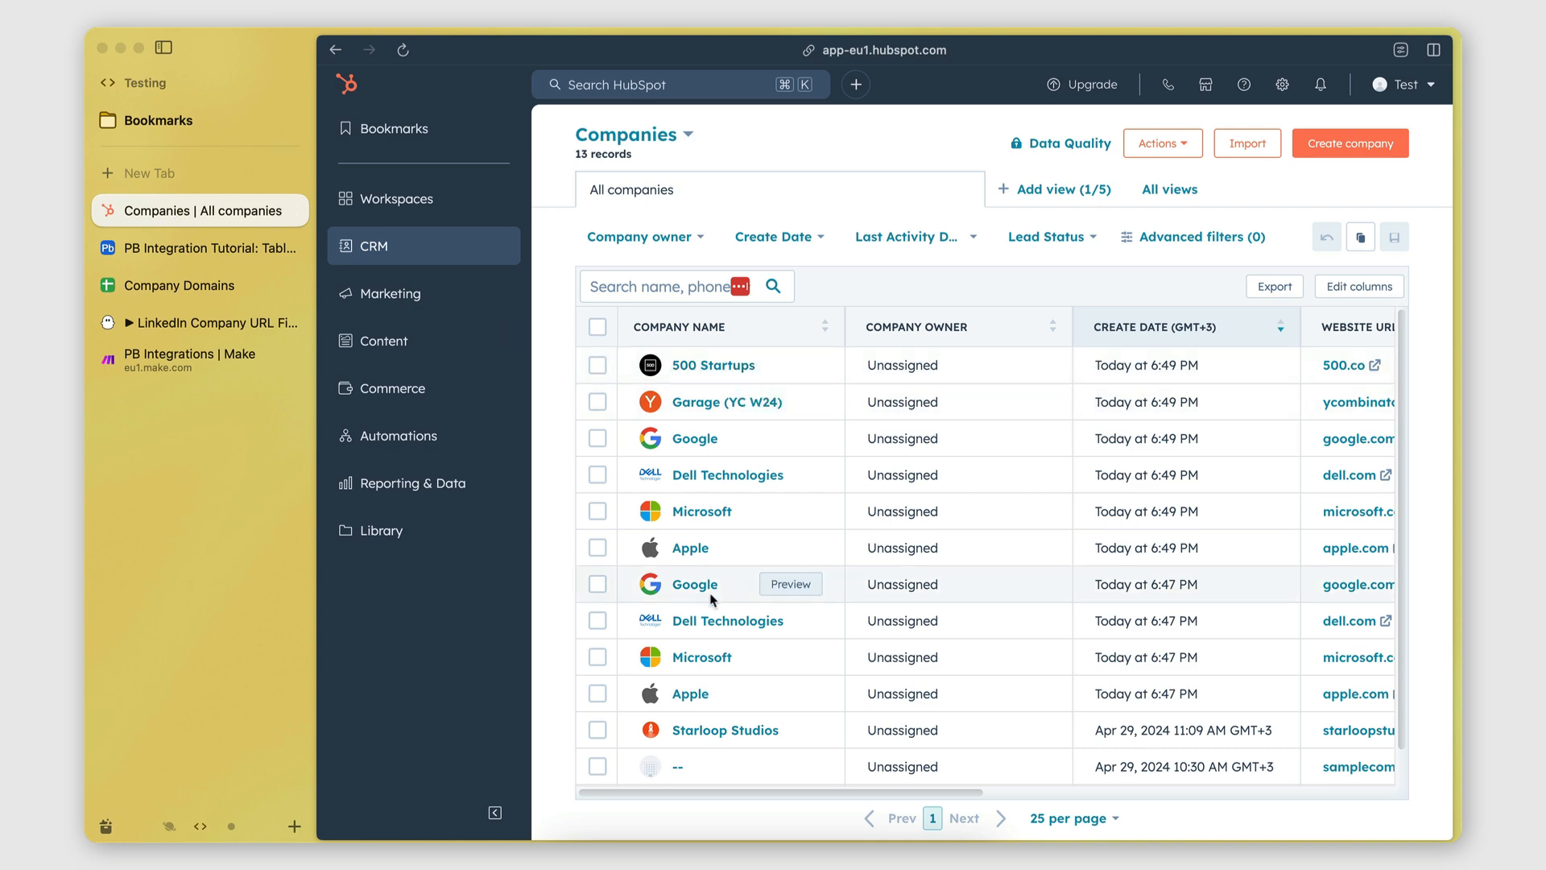
left_click(147, 359)
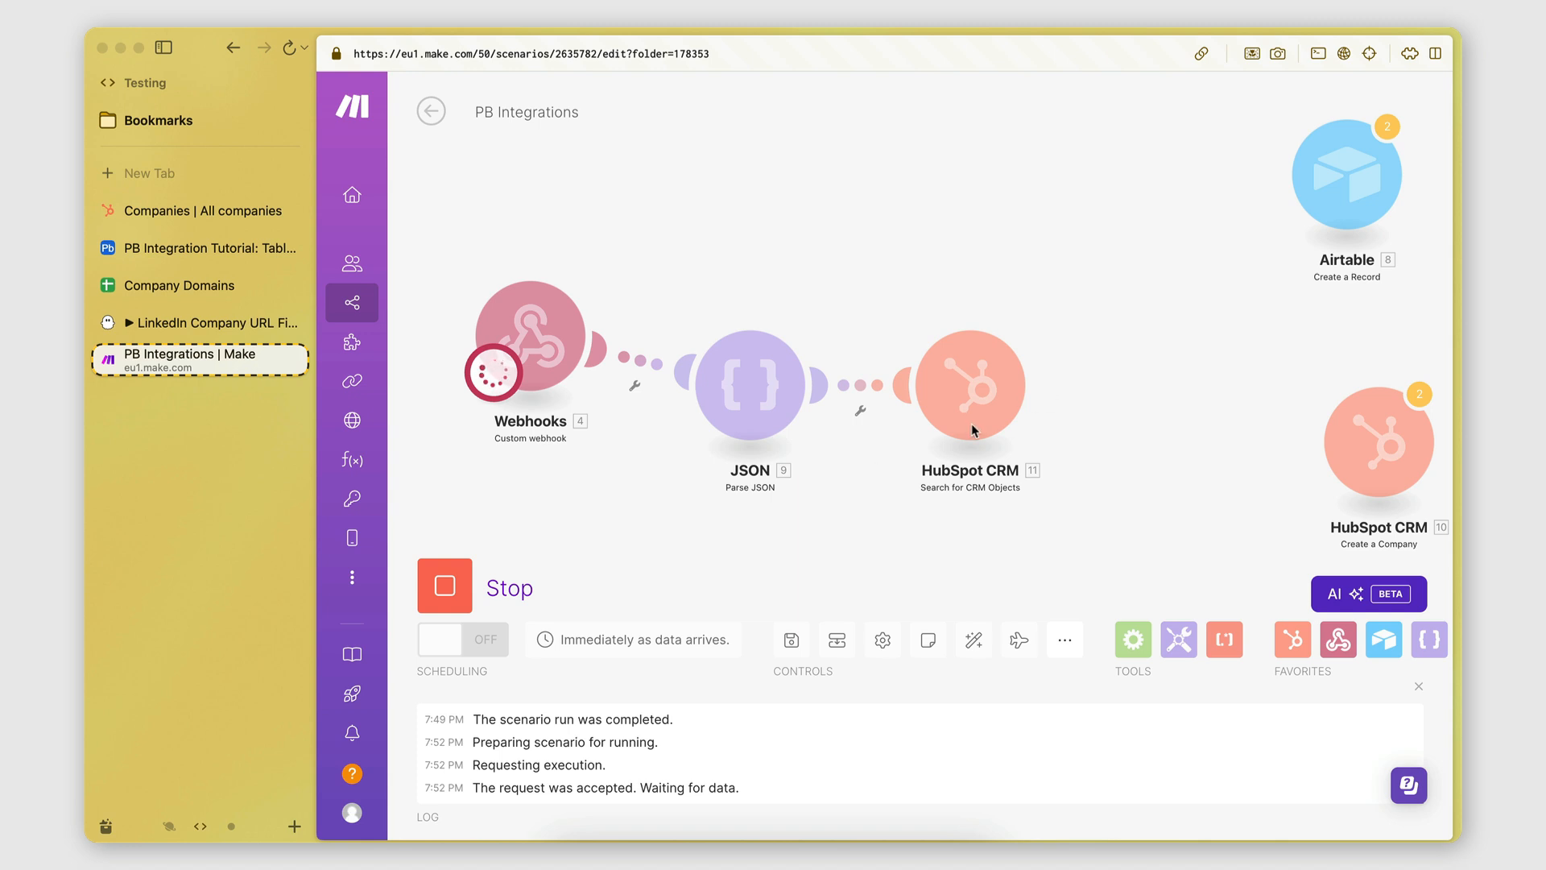
left_click(208, 322)
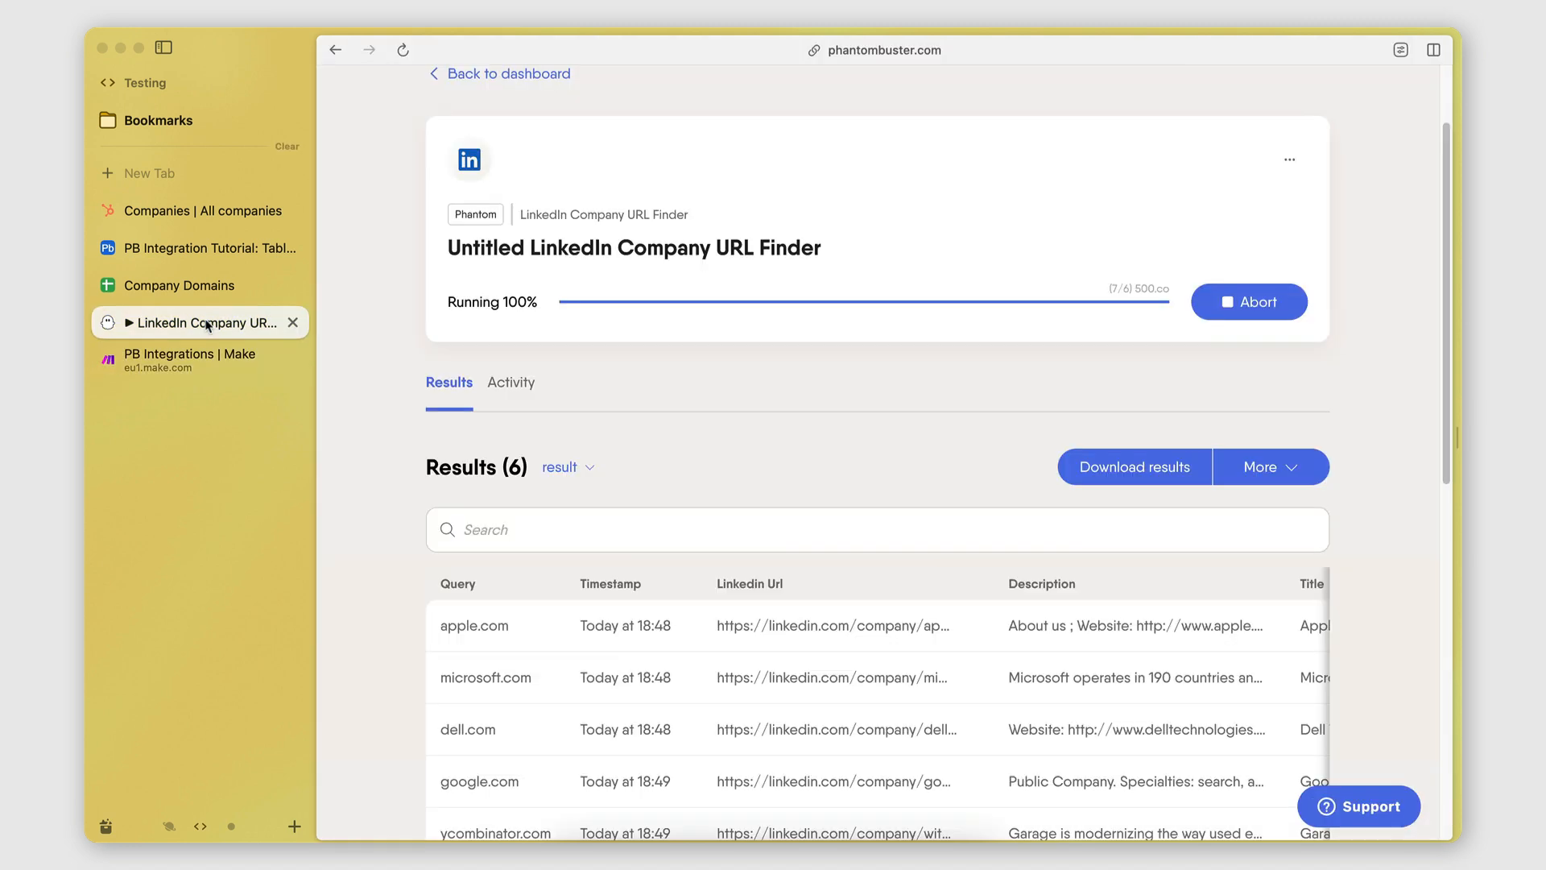
left_click(206, 365)
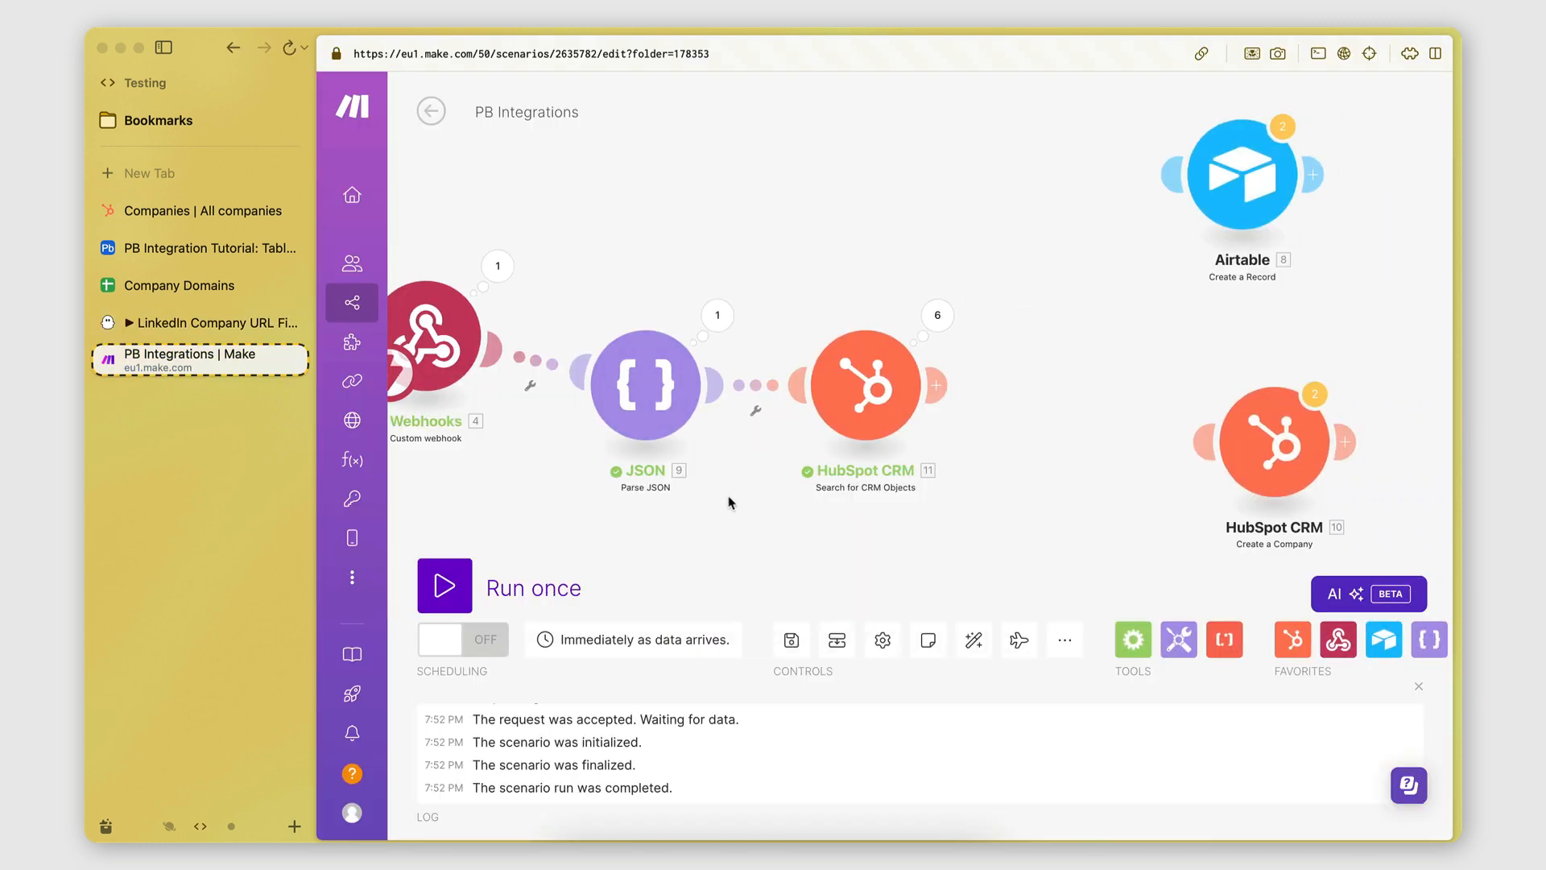
left_click(936, 319)
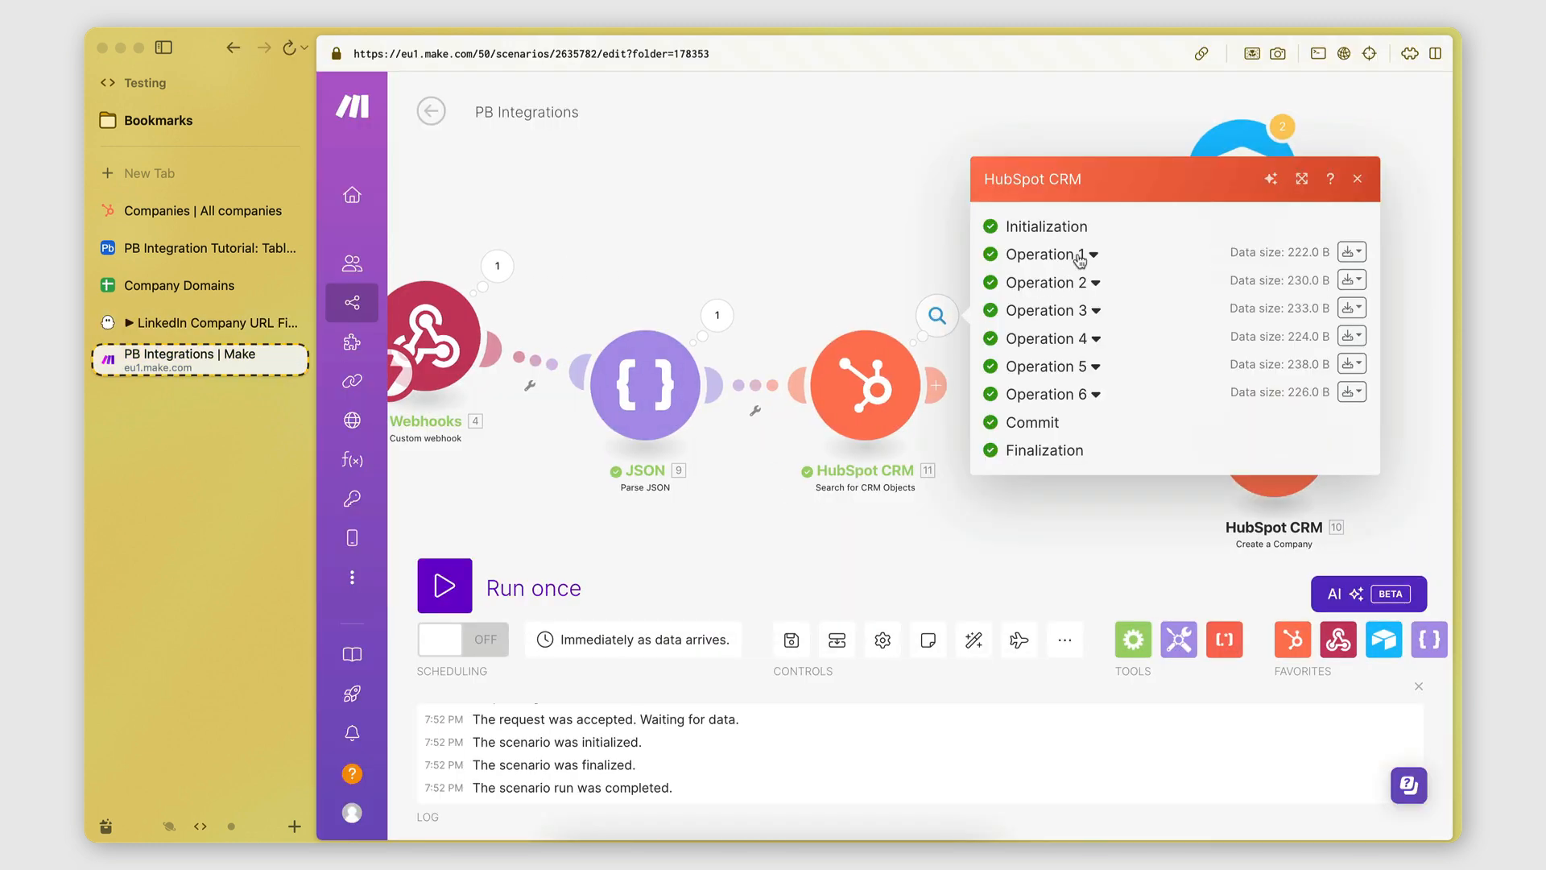
left_click(1083, 261)
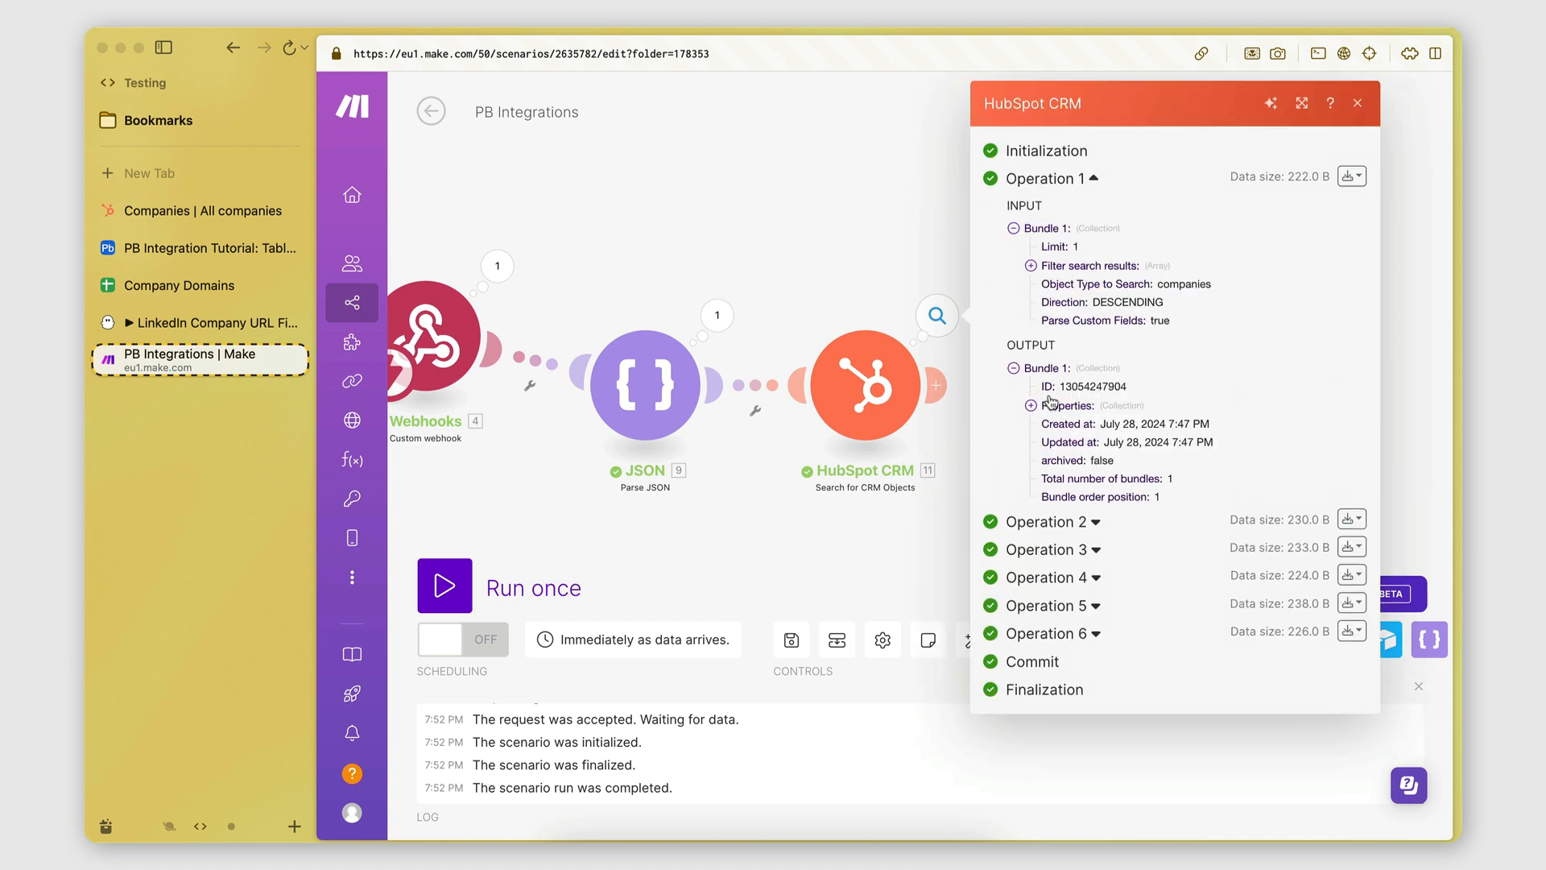
left_click(1032, 406)
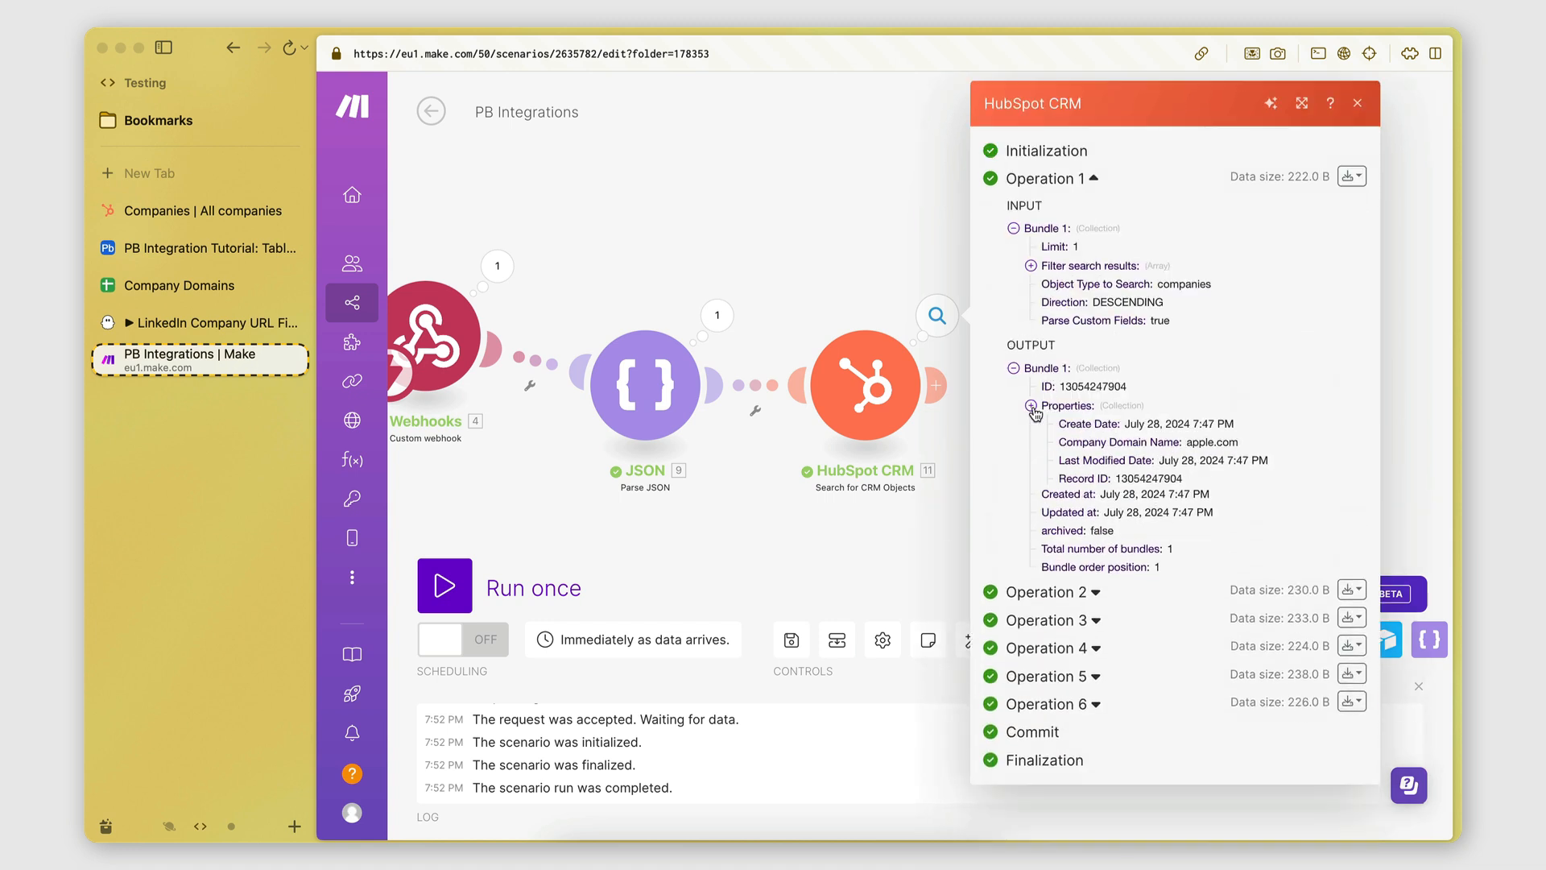
left_click(1031, 406)
left_click(1039, 521)
scroll(1034, 525, "down", 3)
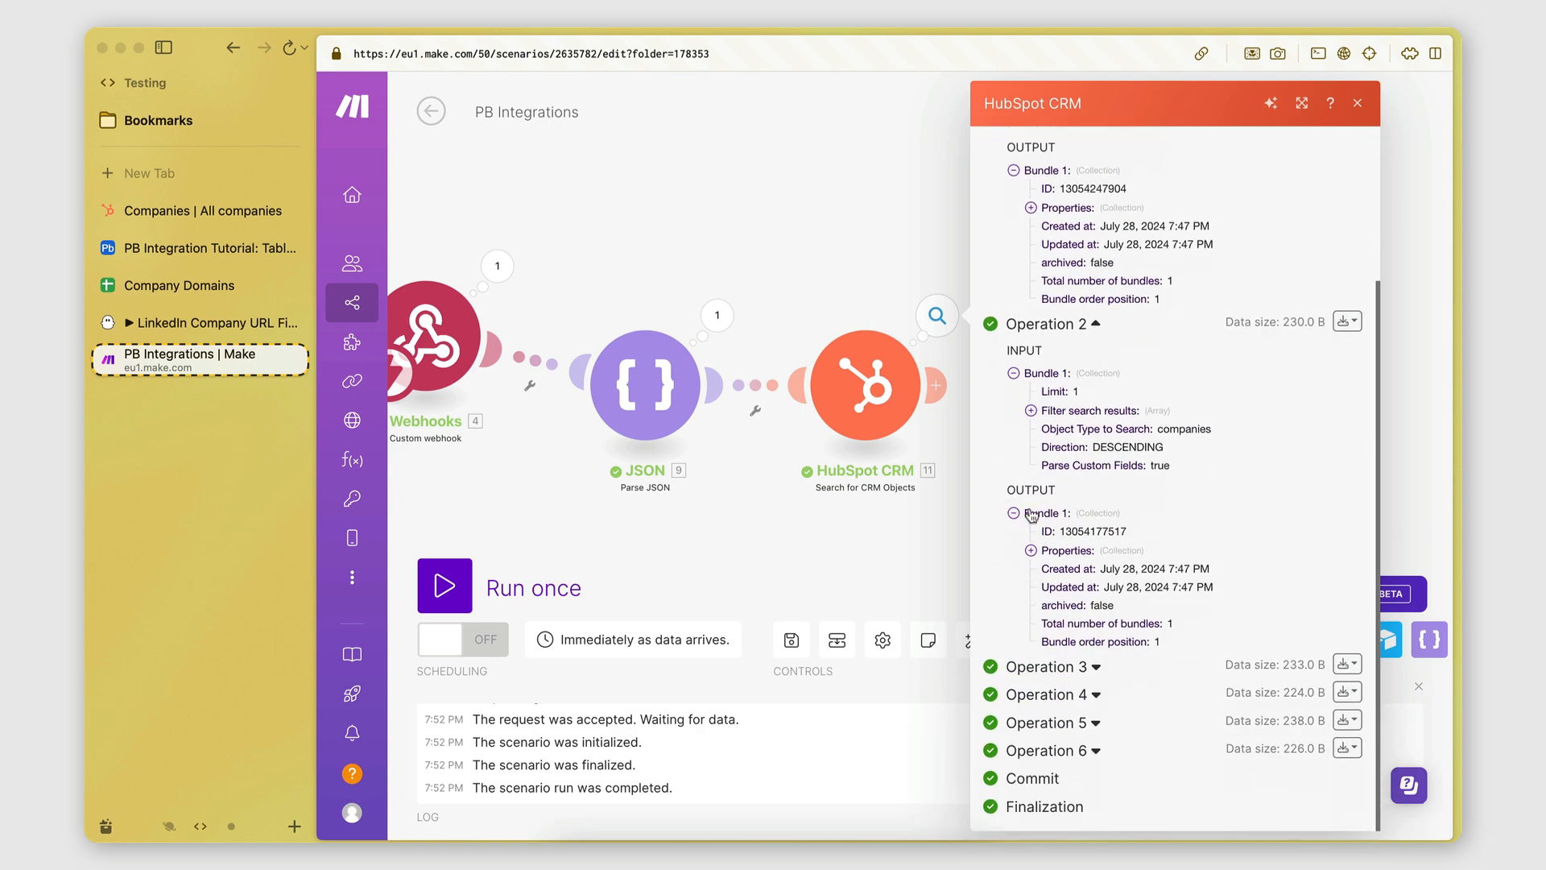
left_click(1031, 551)
scroll(1027, 667, "down", 2)
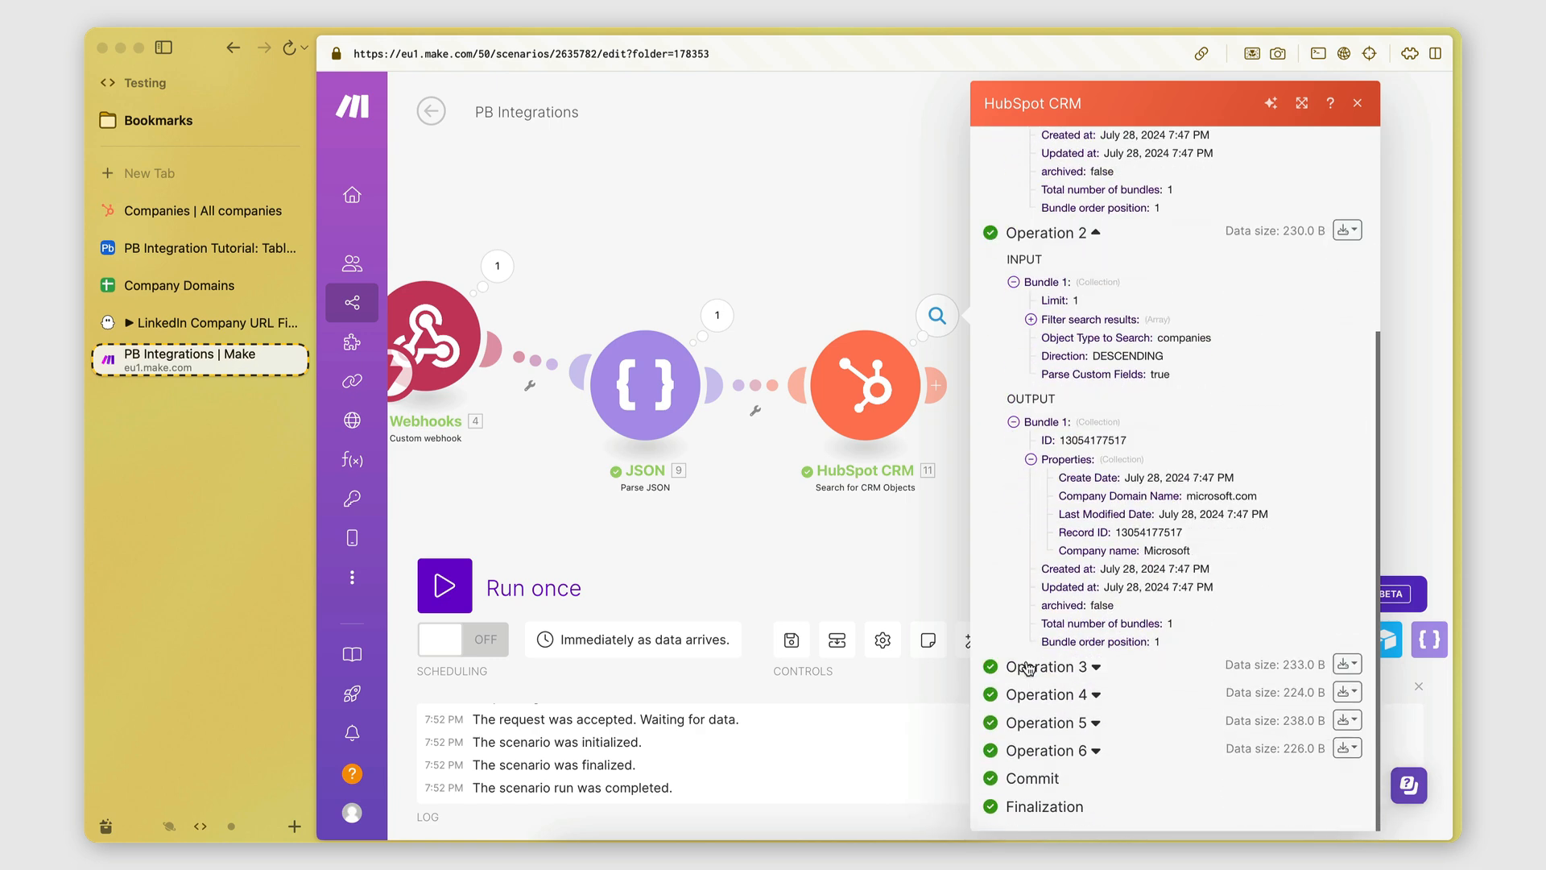
left_click(1033, 669)
scroll(1035, 676, "down", 4)
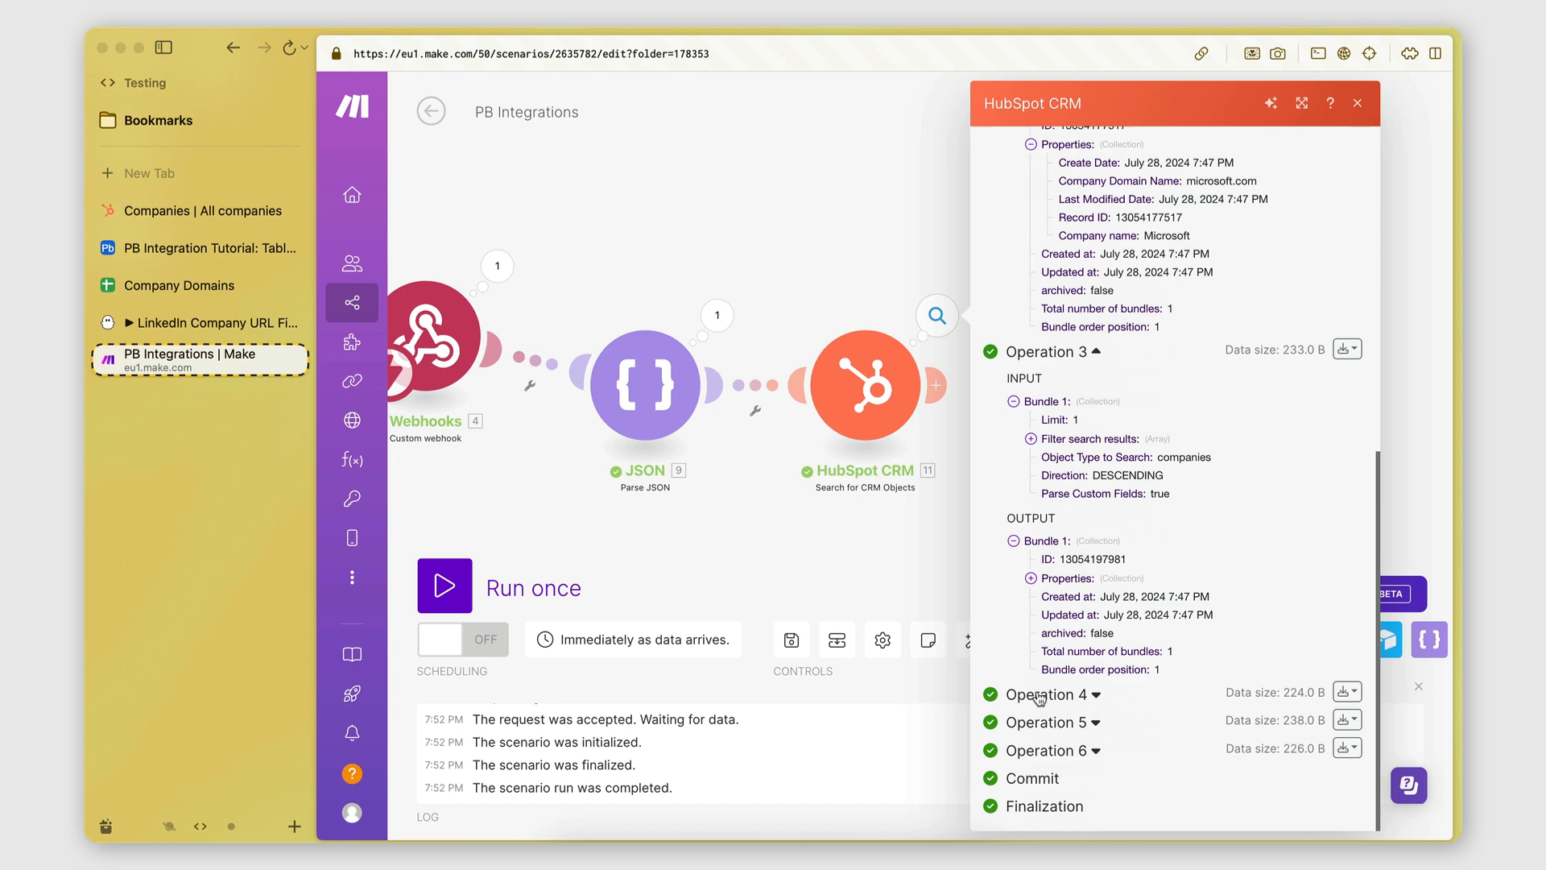
left_click(1040, 694)
scroll(1038, 697, "down", 4)
left_click(1040, 719)
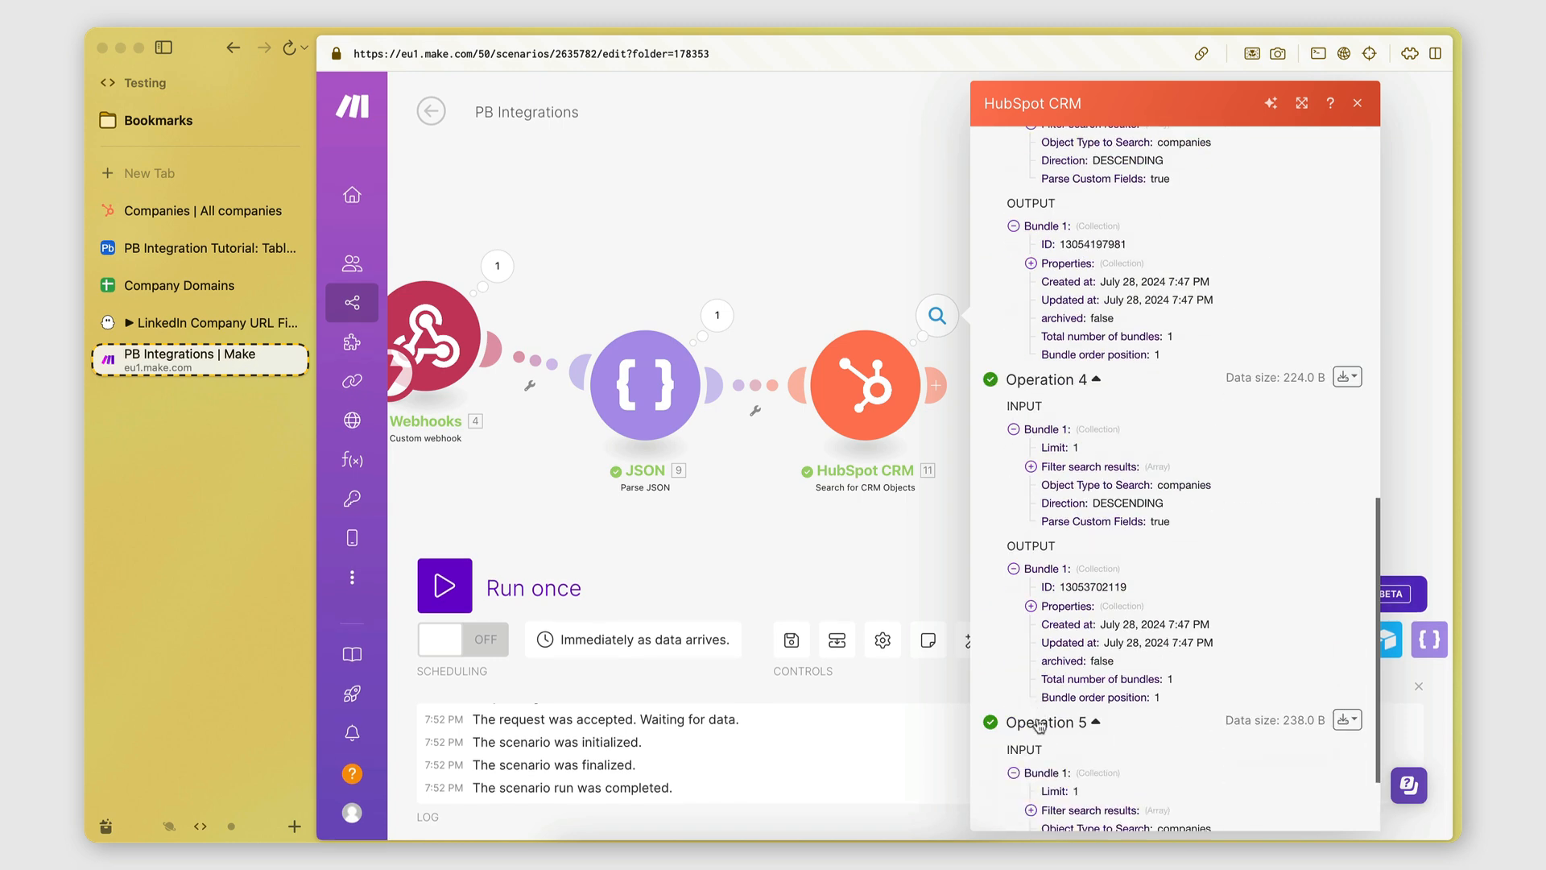
scroll(1039, 733, "down", 4)
left_click(1038, 757)
scroll(1039, 761, "down", 4)
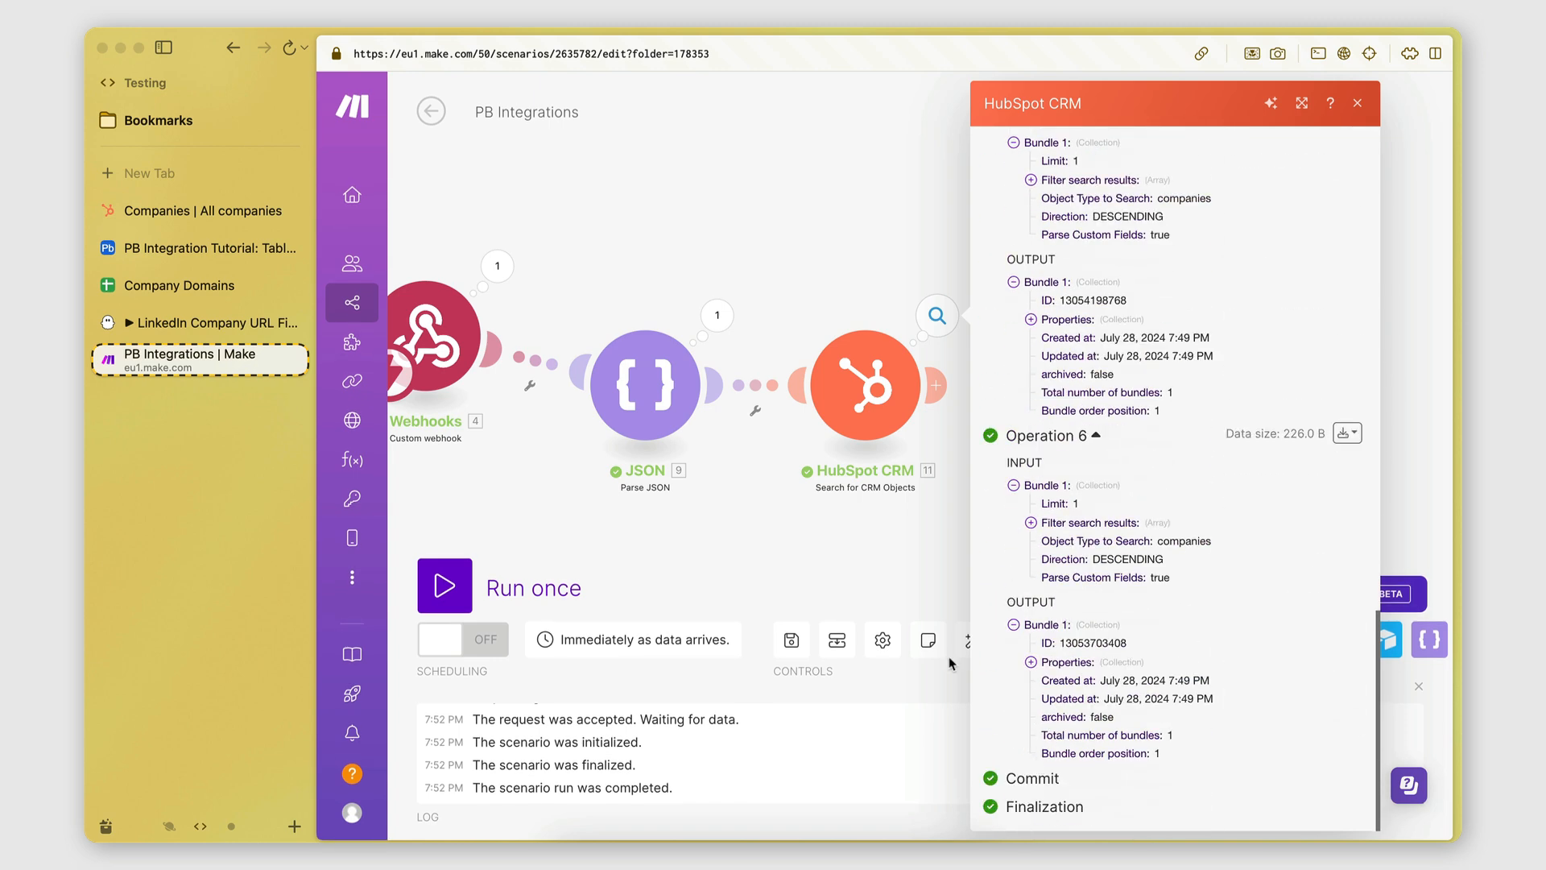
left_click(843, 530)
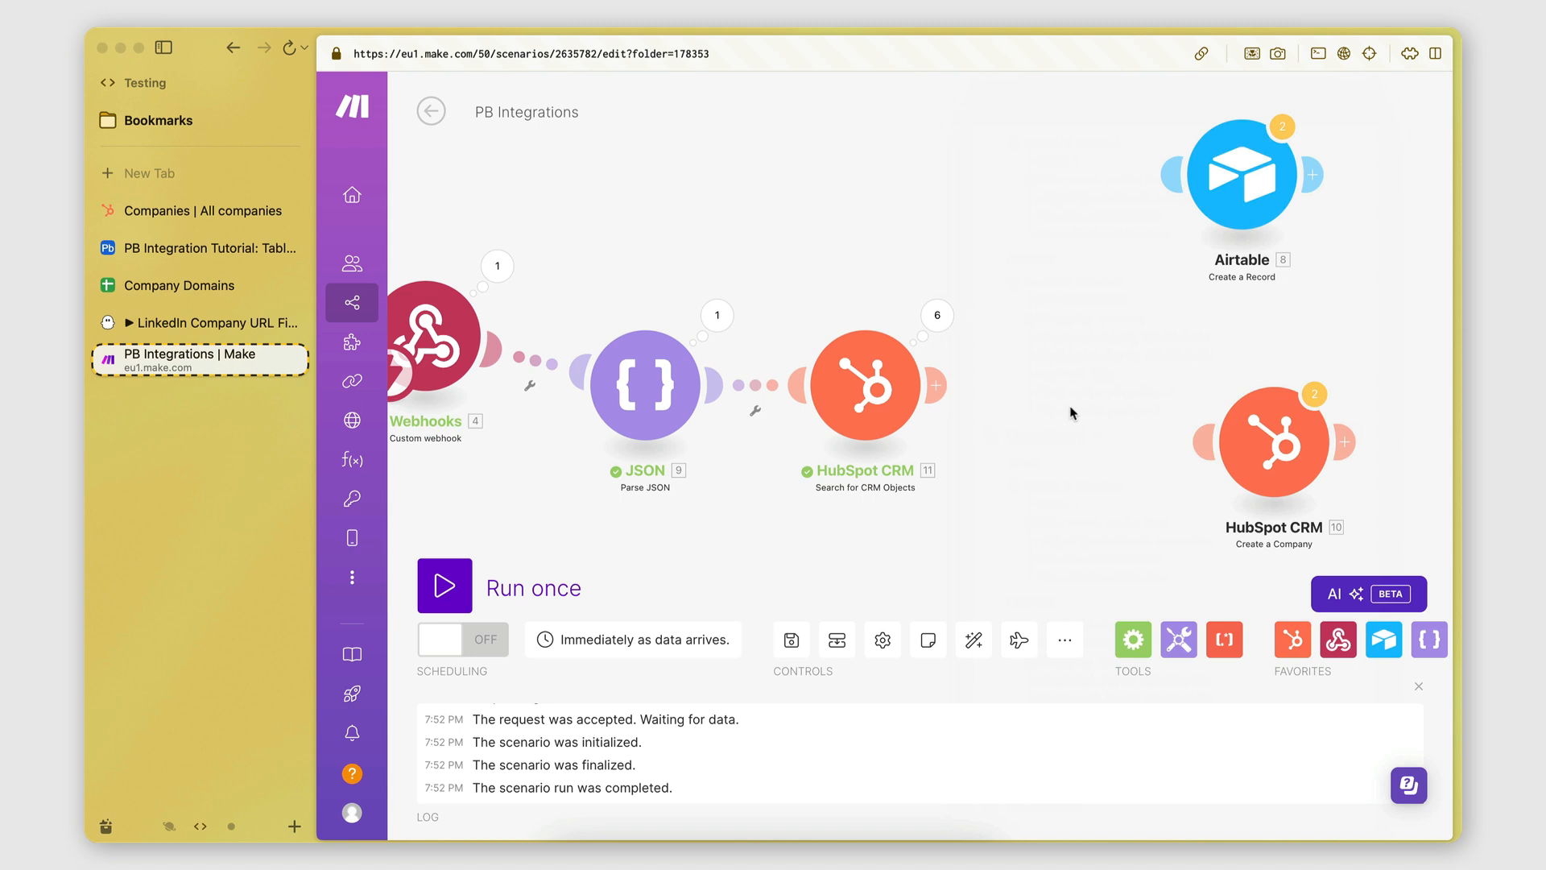
Add a Router after the HubSpot search and place Create a Company on one of its routes.
scroll(946, 458, "right", 2)
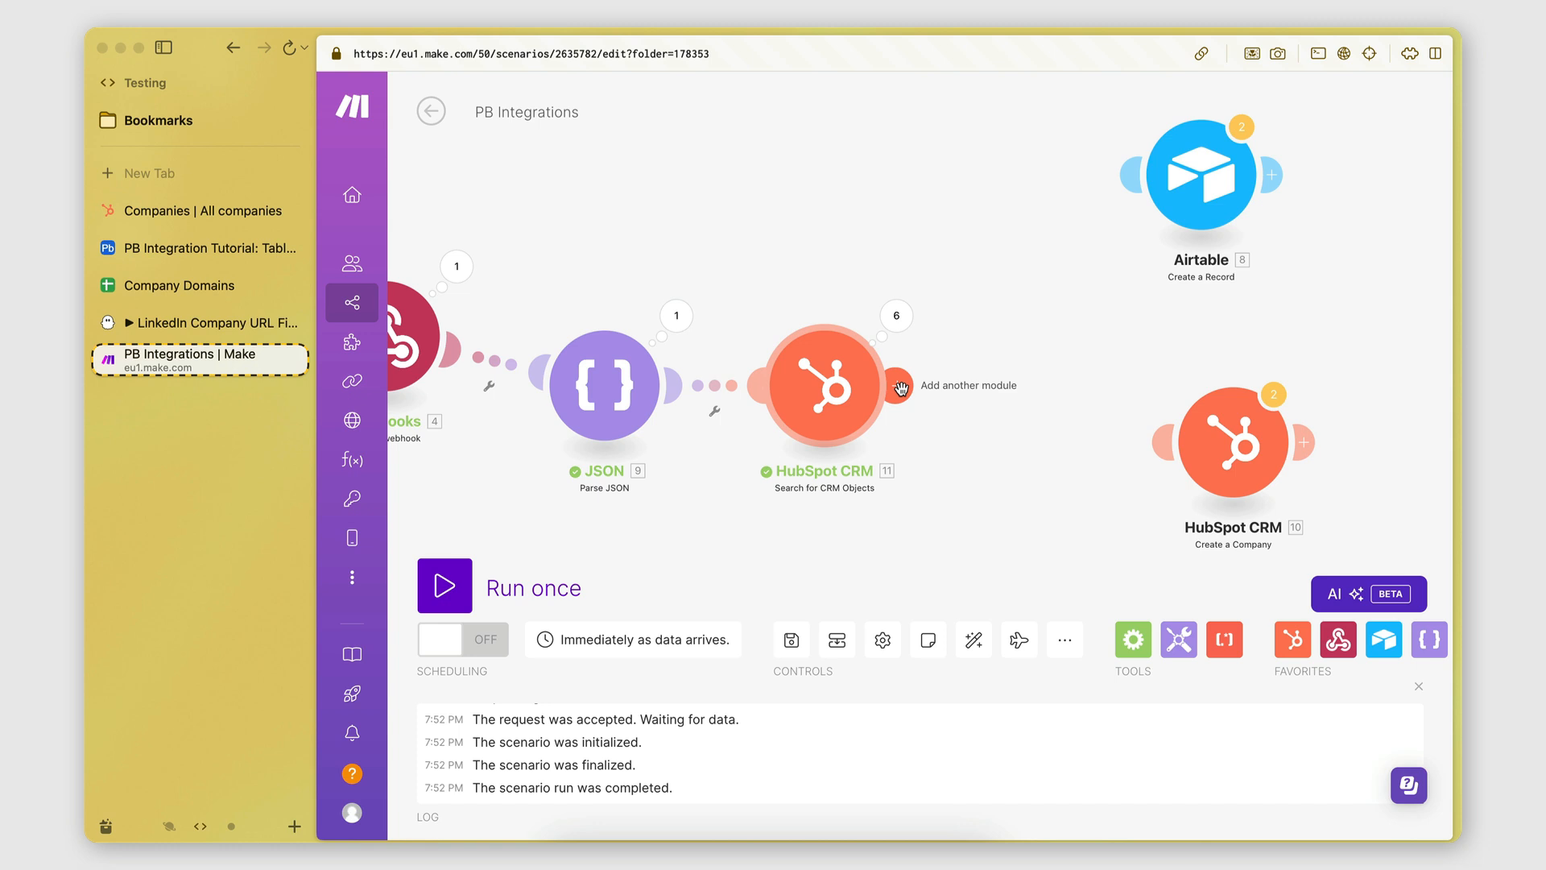
left_click(1132, 639)
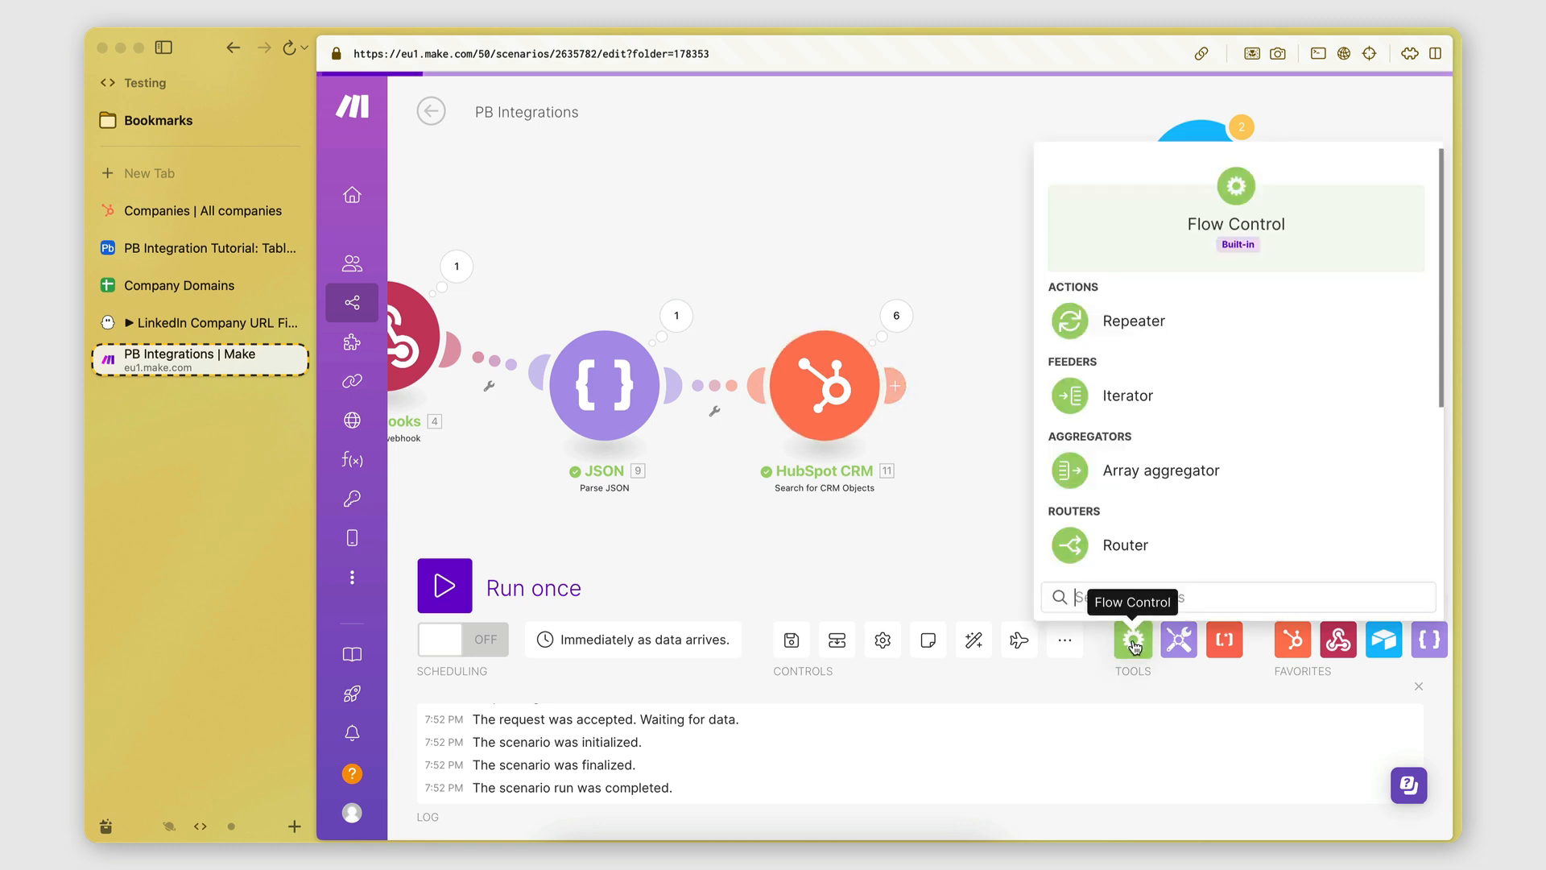
left_click(1069, 547)
left_click_drag(1067, 551, 1031, 386)
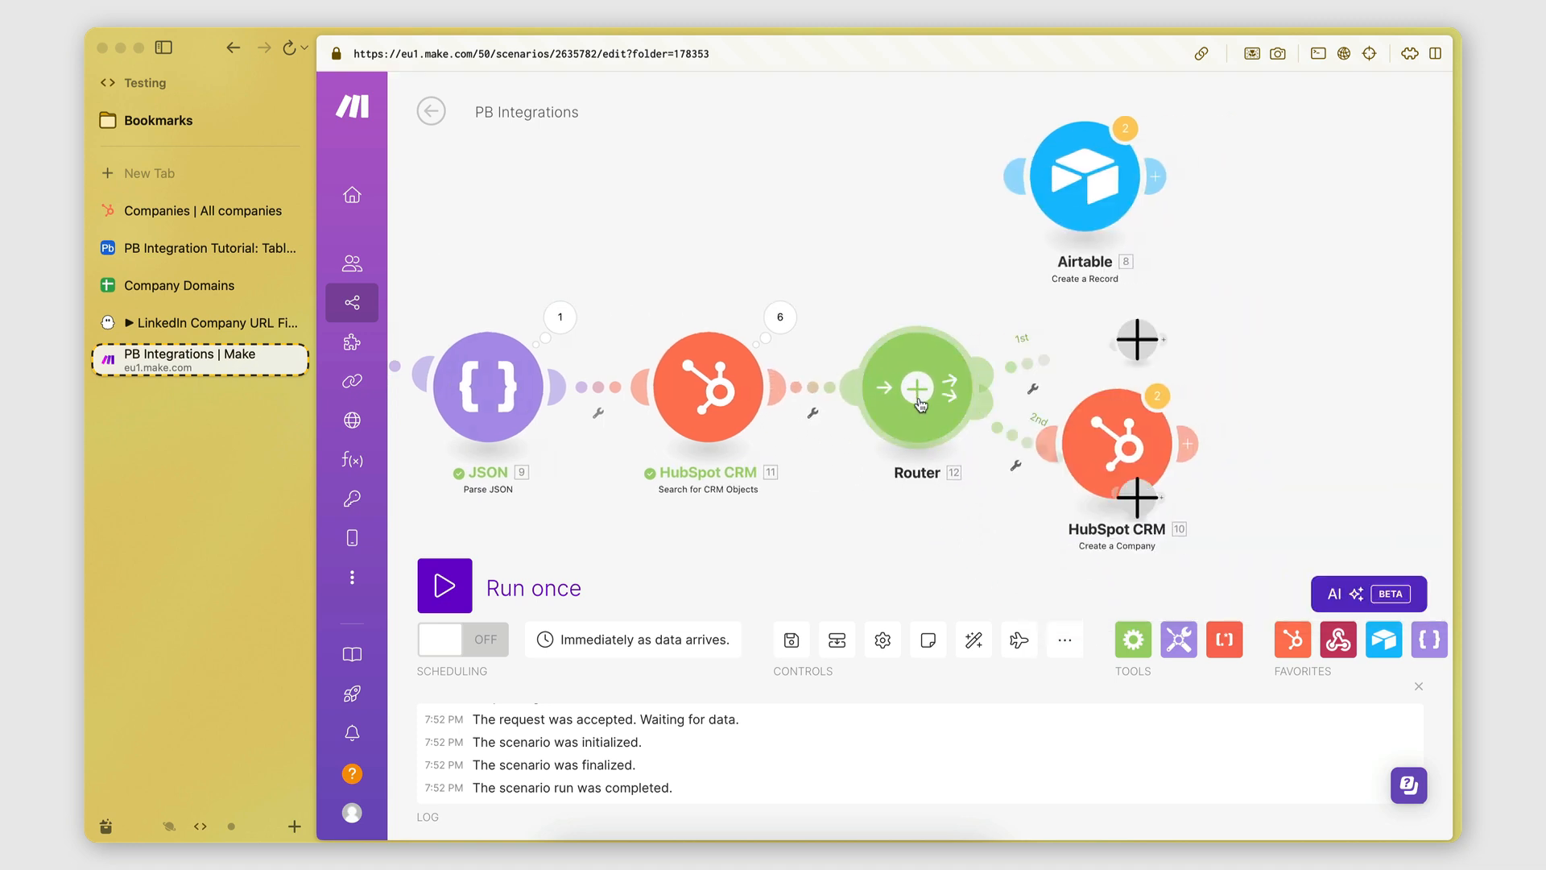
left_click_drag(1145, 470, 1123, 523)
right_click(1139, 503)
left_click(1207, 553)
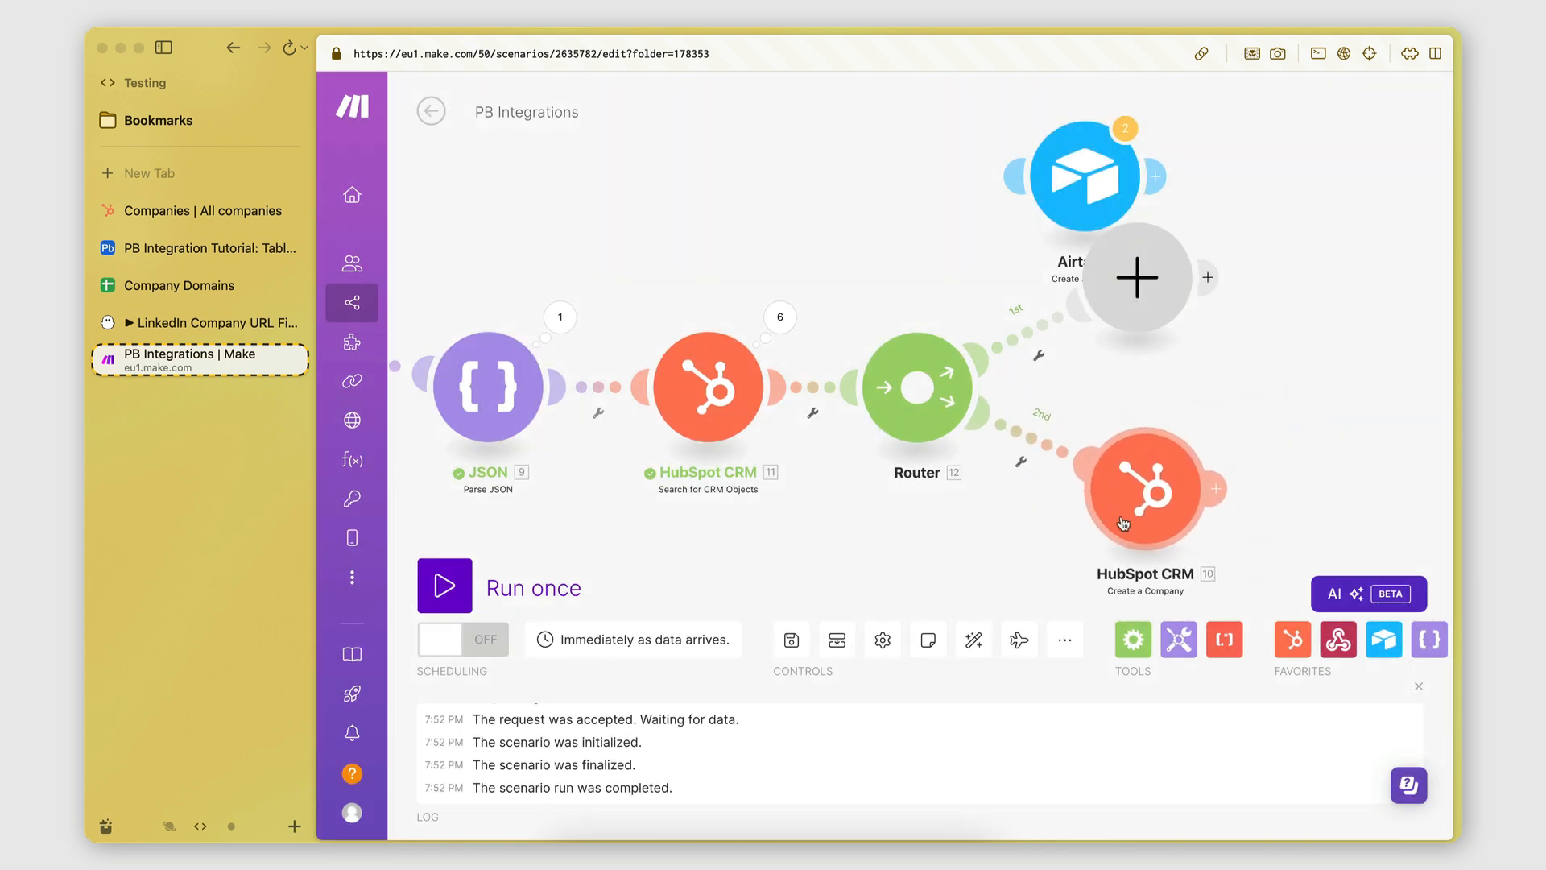
left_click_drag(1087, 196, 952, 136)
Unlink the Airtable module from the Router and frame the remaining router branches.
left_click(935, 272)
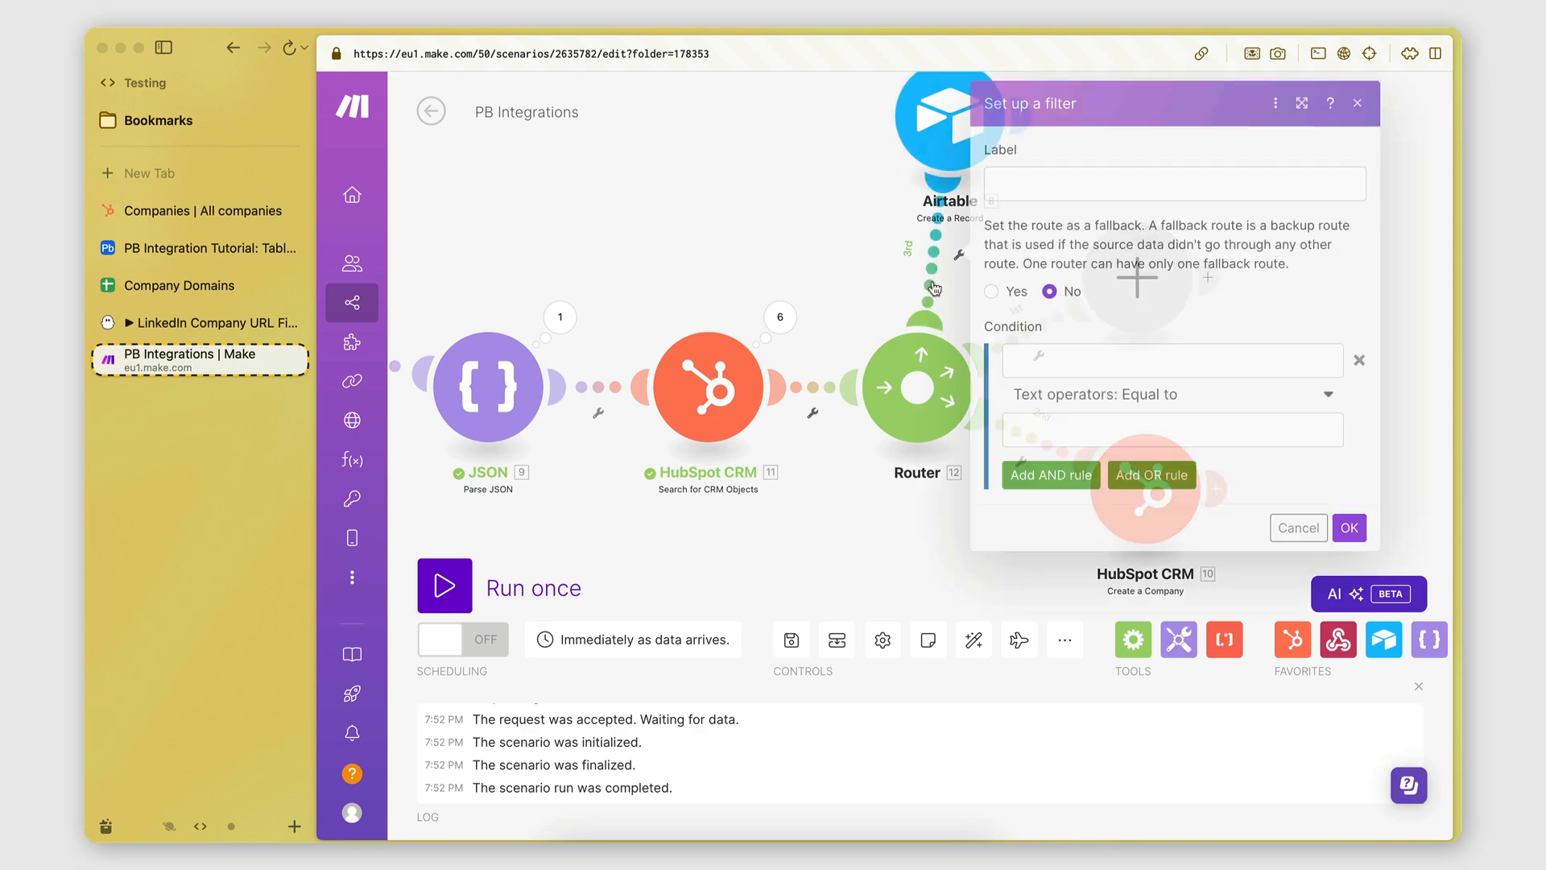
left_click(882, 277)
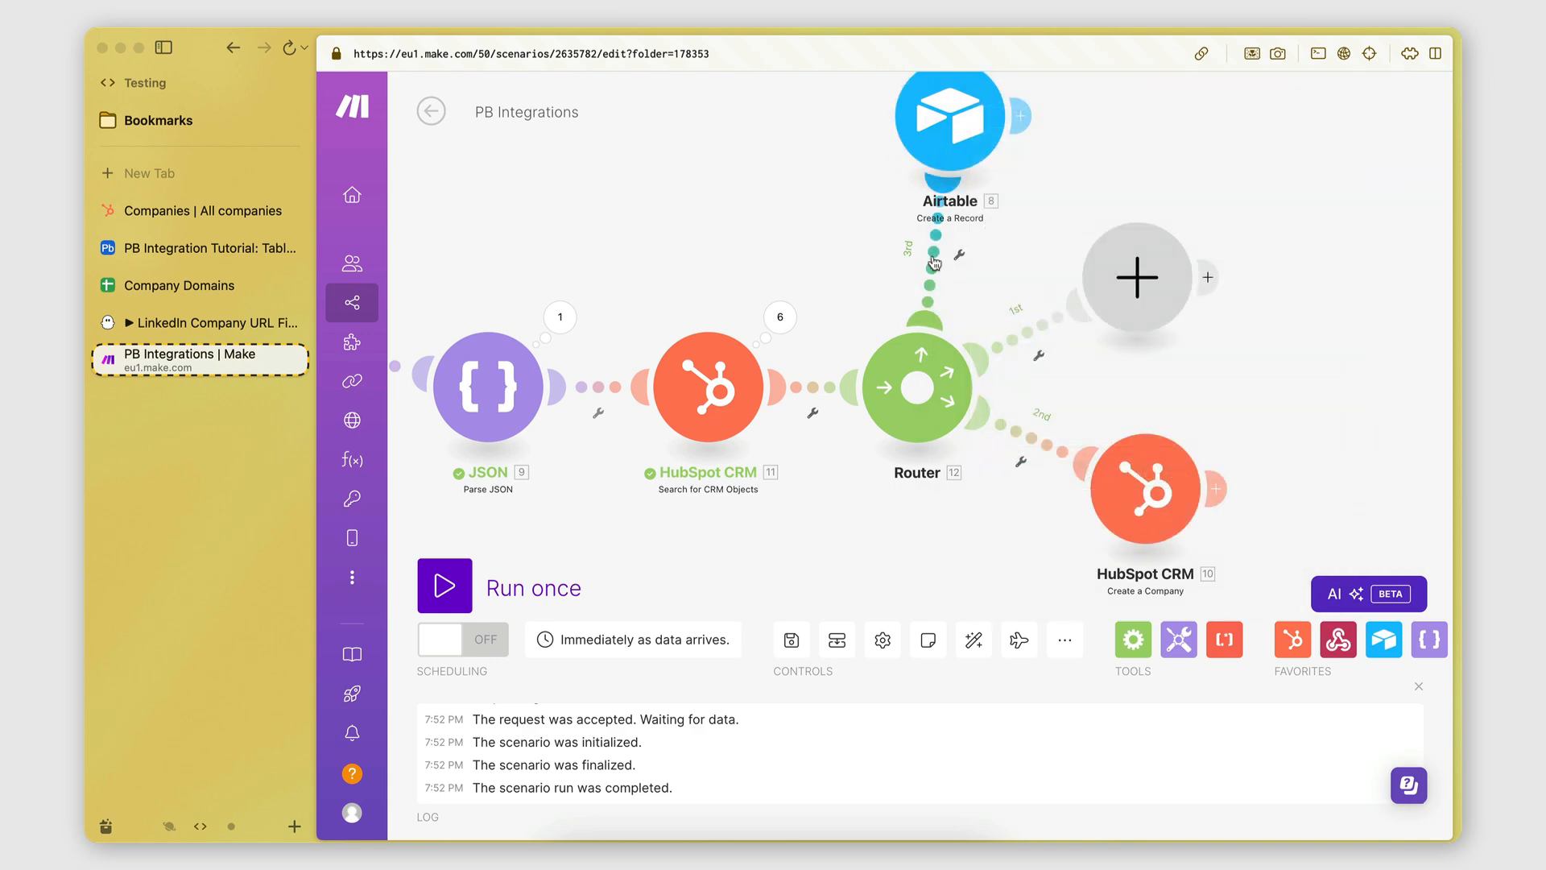
right_click(937, 261)
left_click(962, 303)
left_click_drag(924, 118, 933, 74)
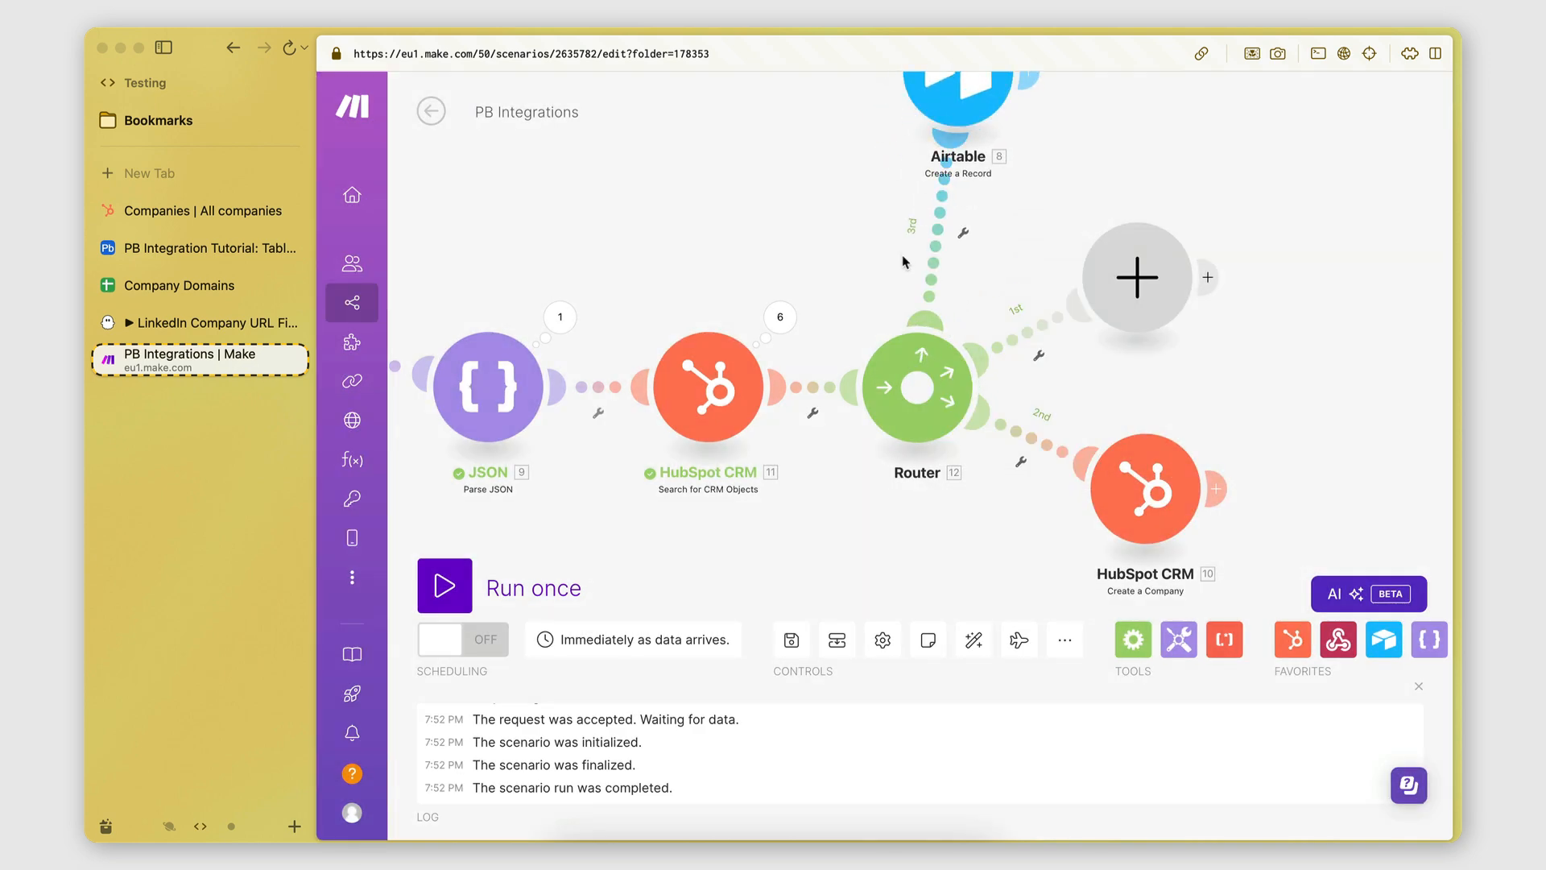
left_click(942, 230)
right_click(935, 246)
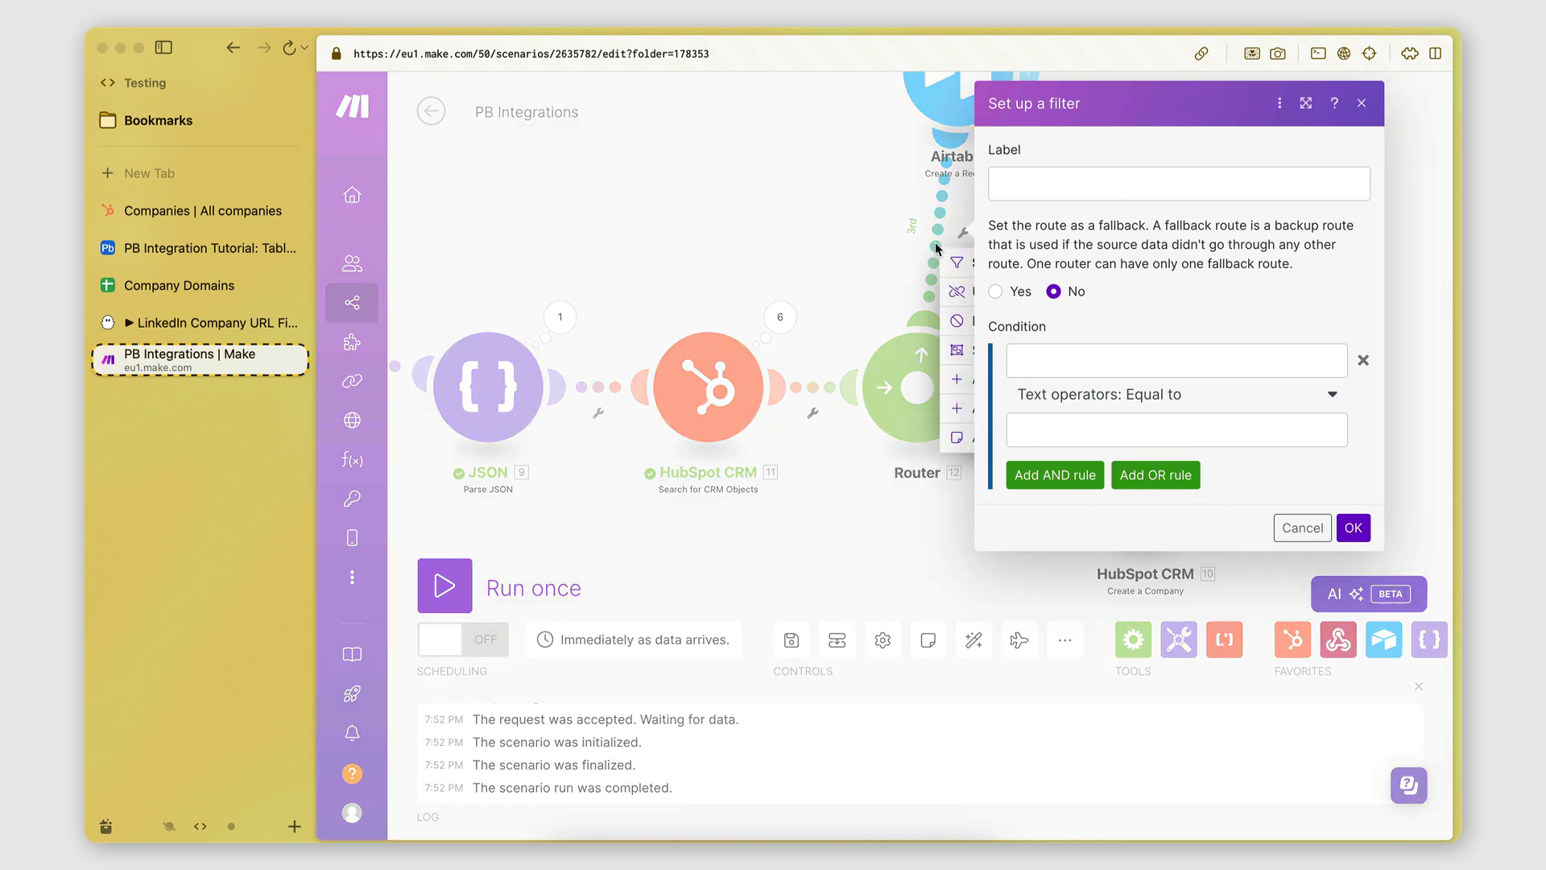
left_click(954, 291)
left_click_drag(1271, 325, 1112, 327)
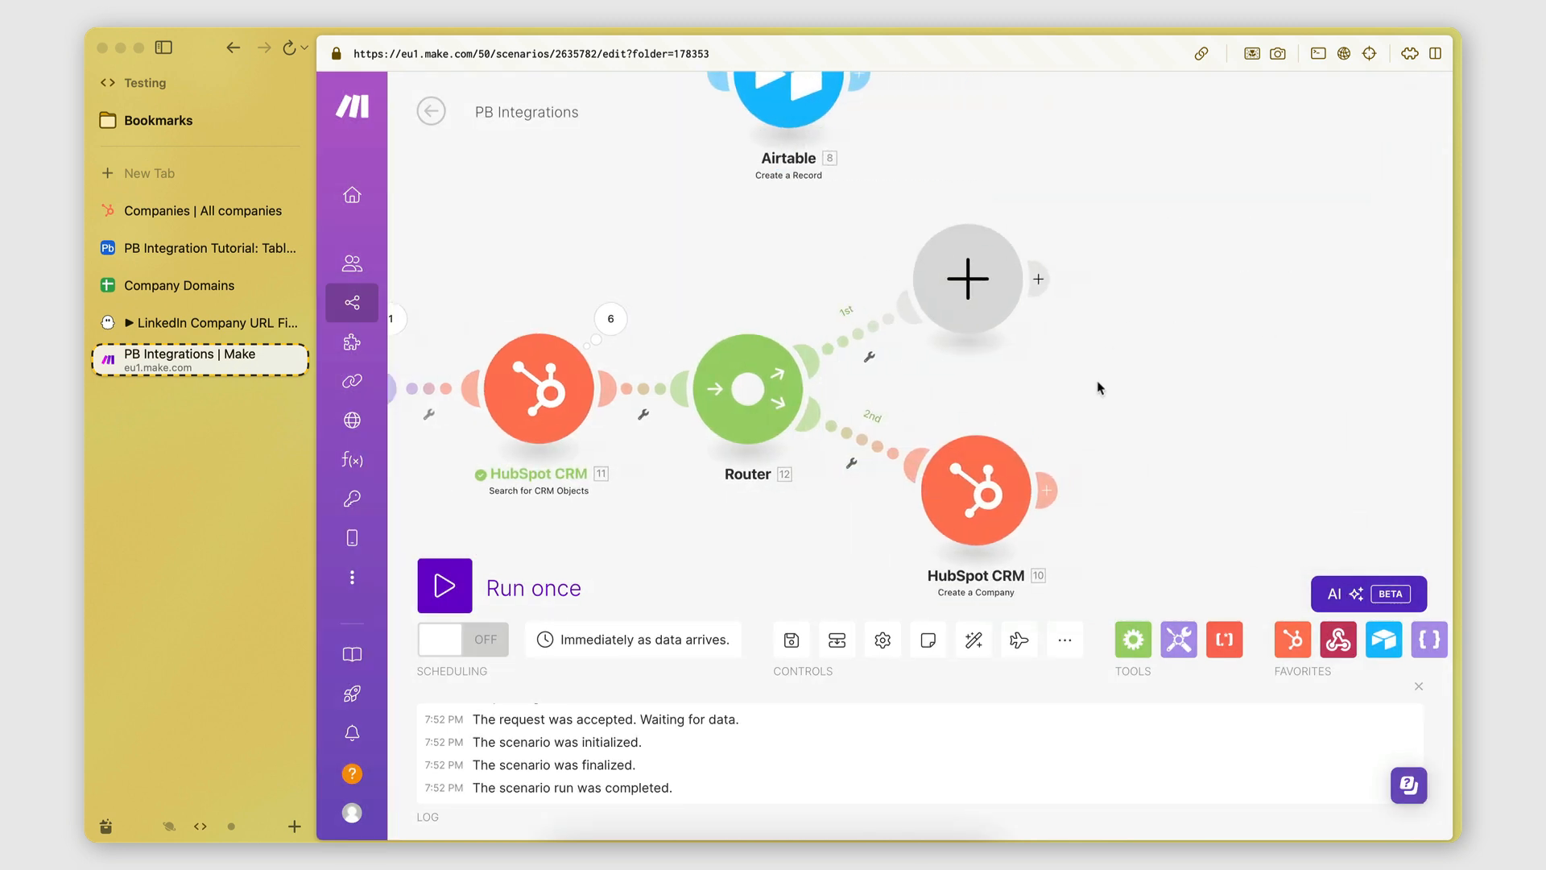
scroll(1098, 387, "down", 3)
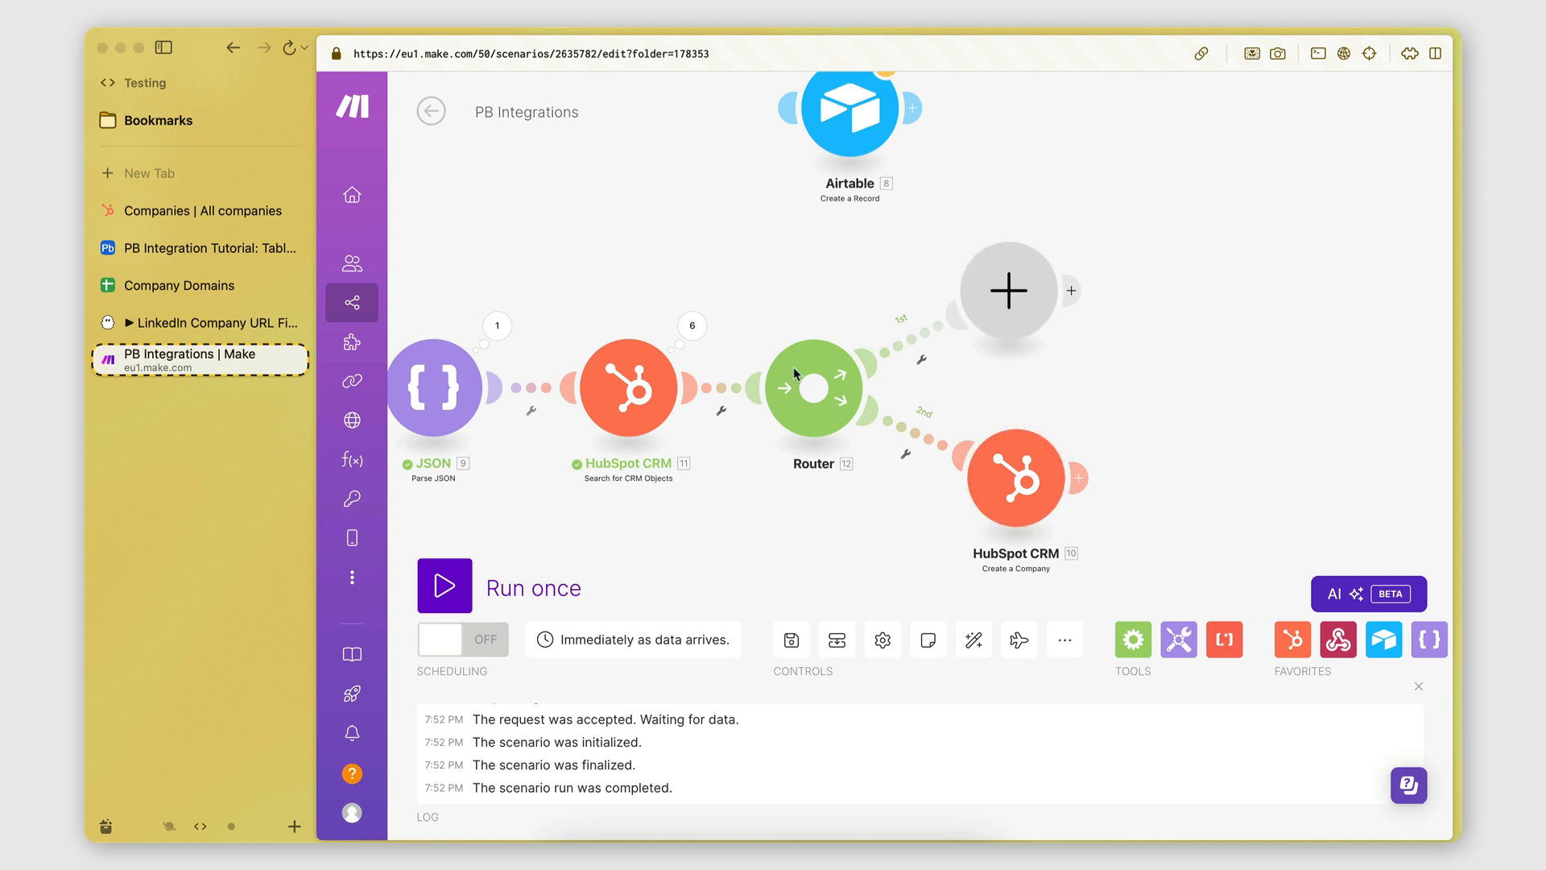
Add HubSpot CRM Update a Company, found by searching 'update', to the Router's empty first route.
left_click(1007, 290)
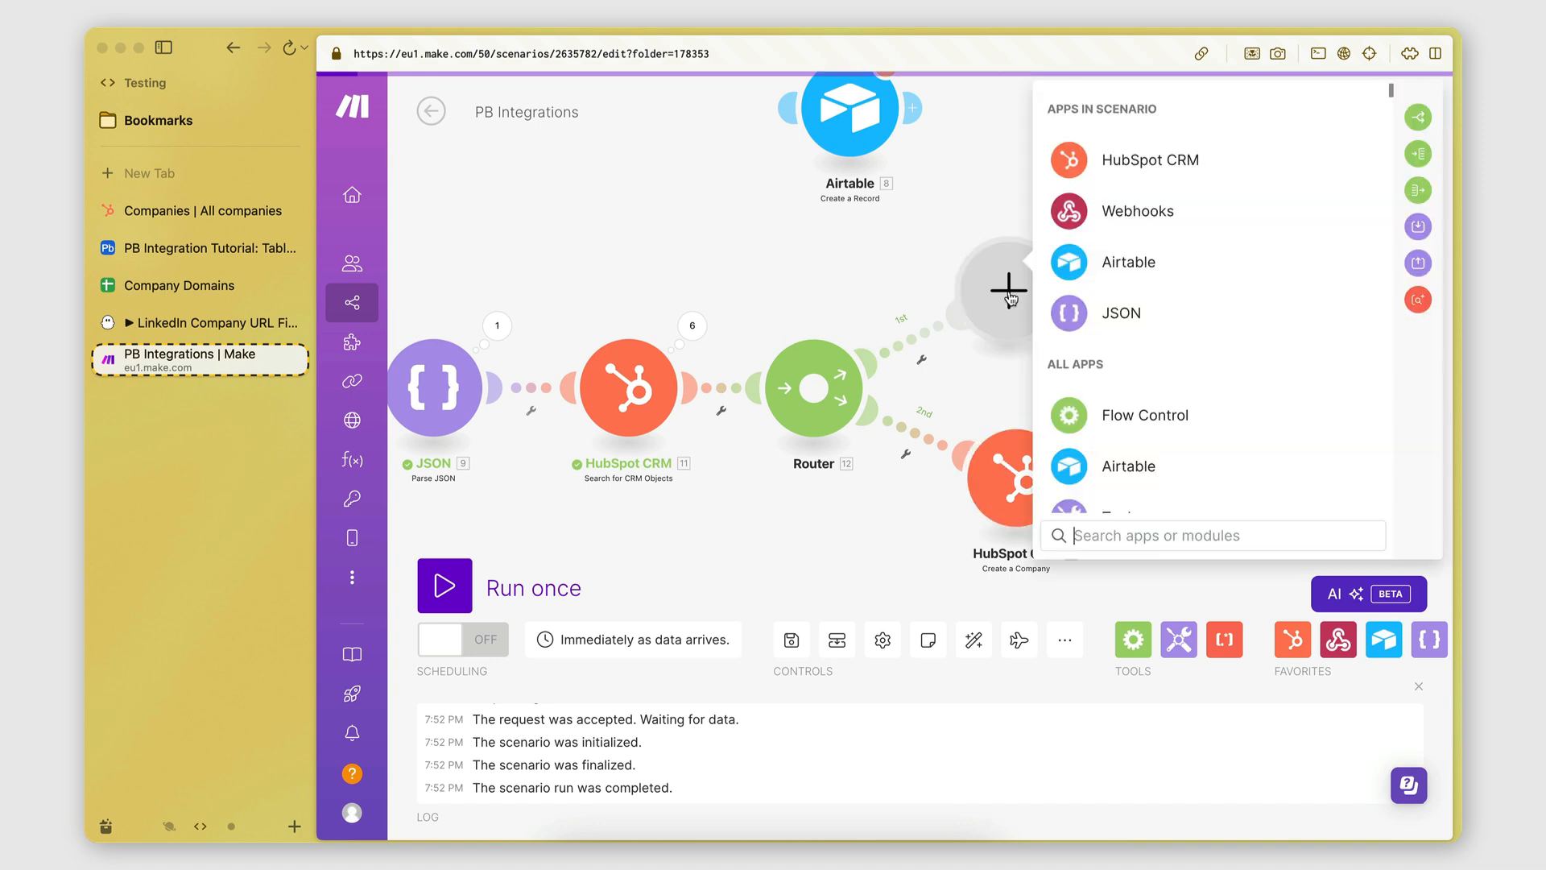
left_click(1071, 166)
scroll(1111, 491, "down", 3)
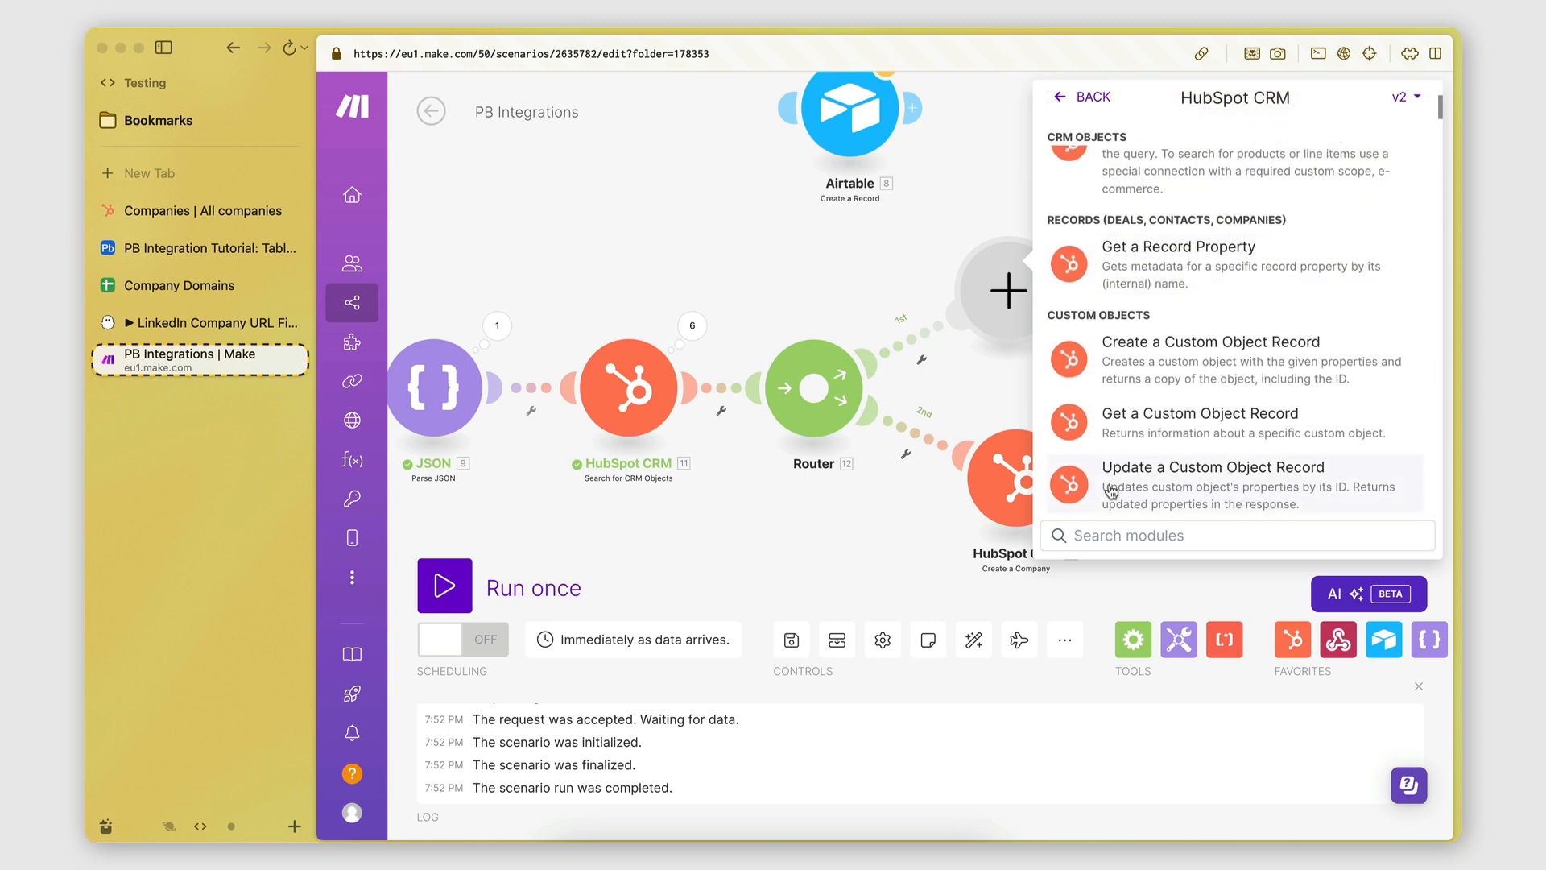
type("update")
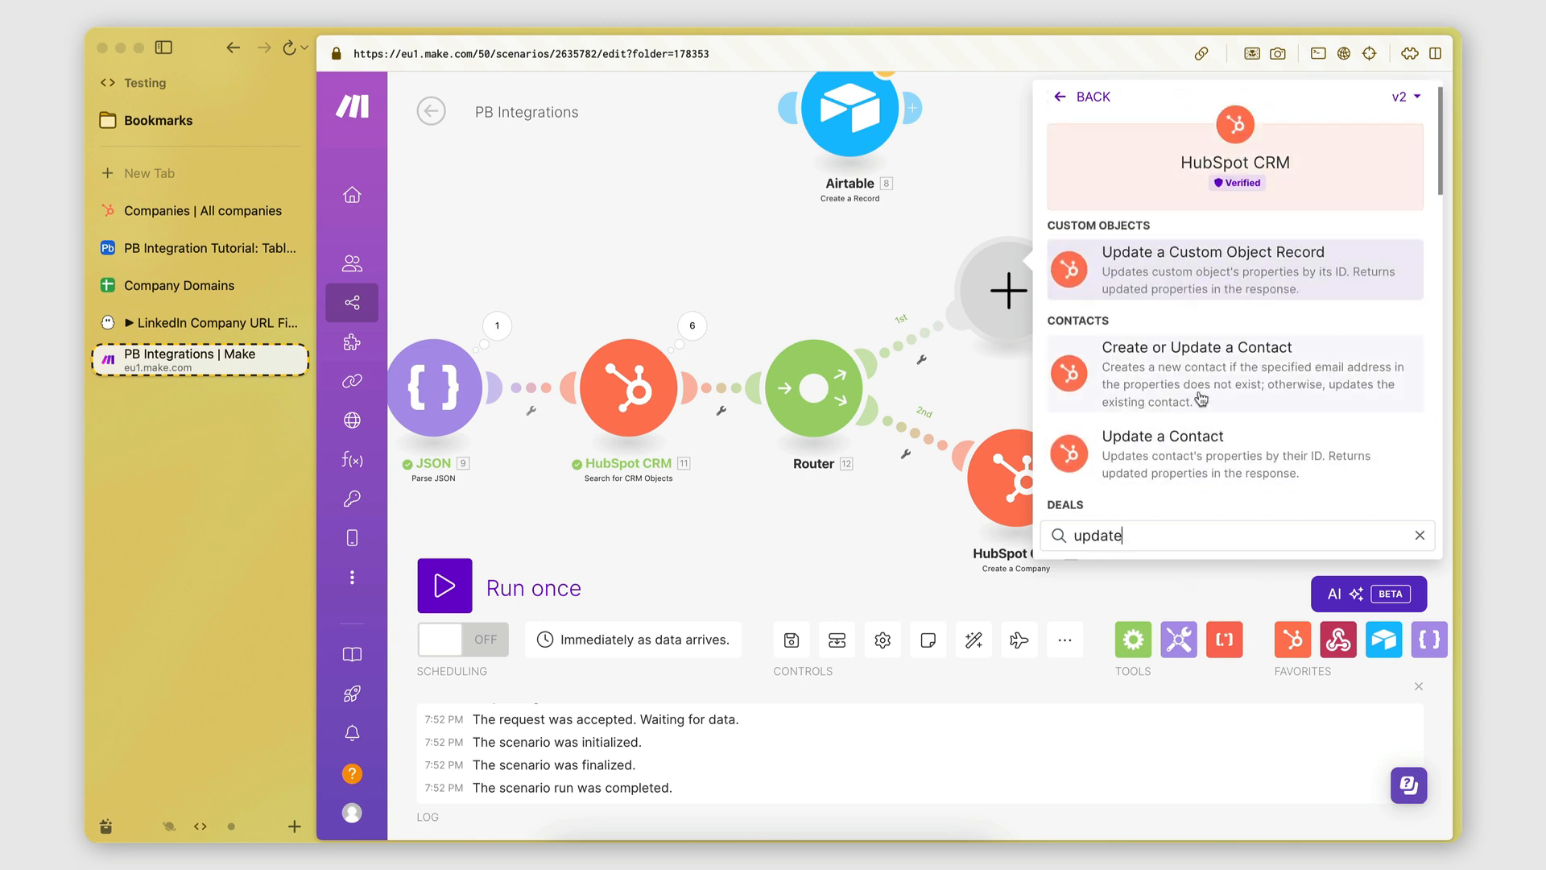
scroll(1202, 399, "down", 5)
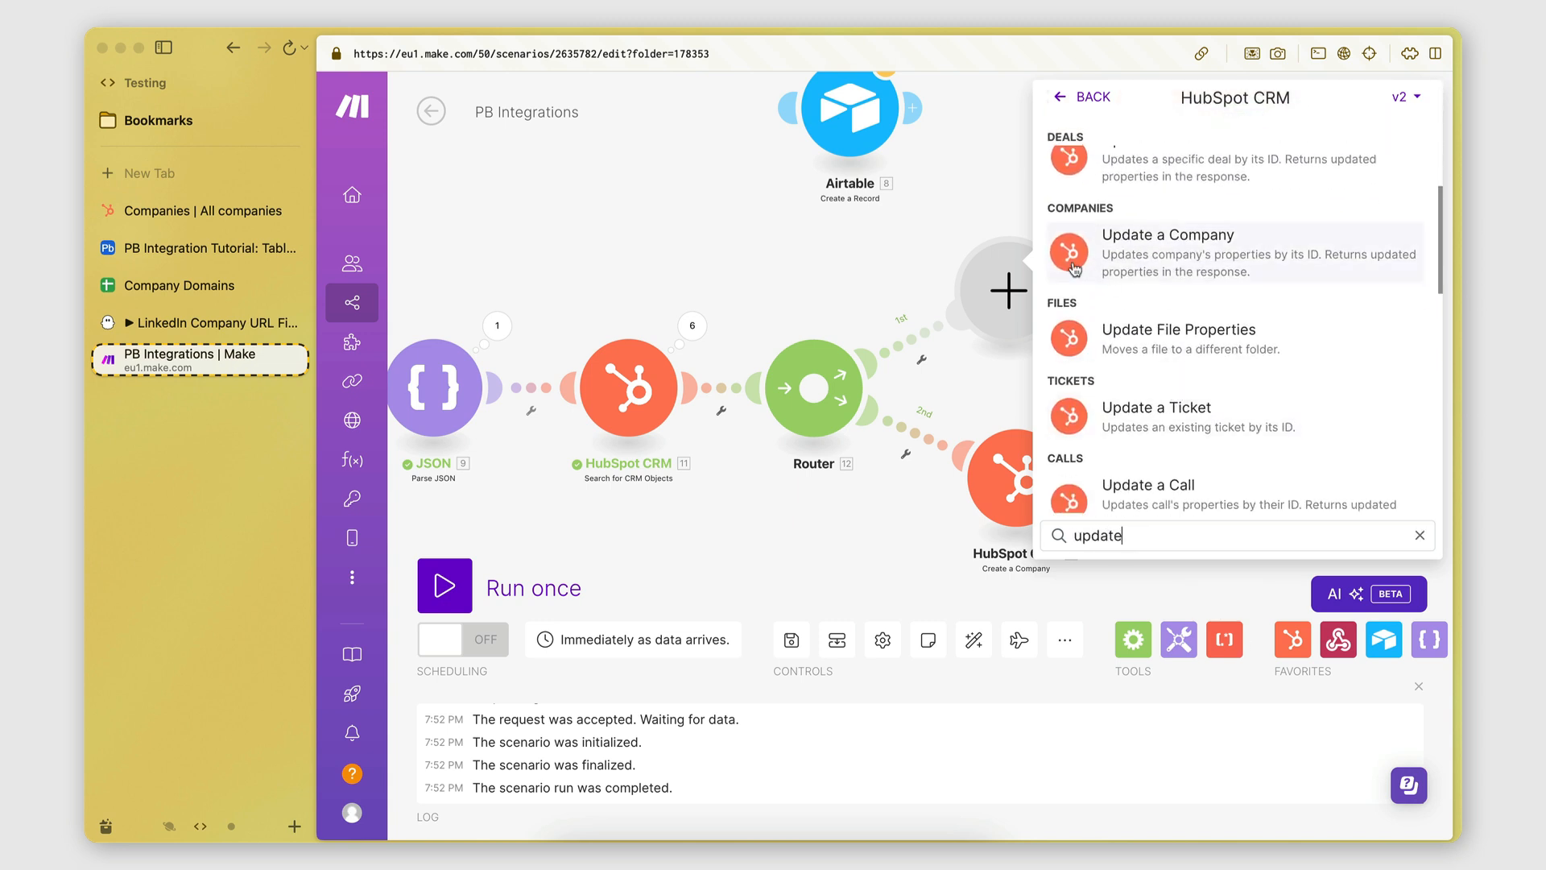
left_click(1073, 266)
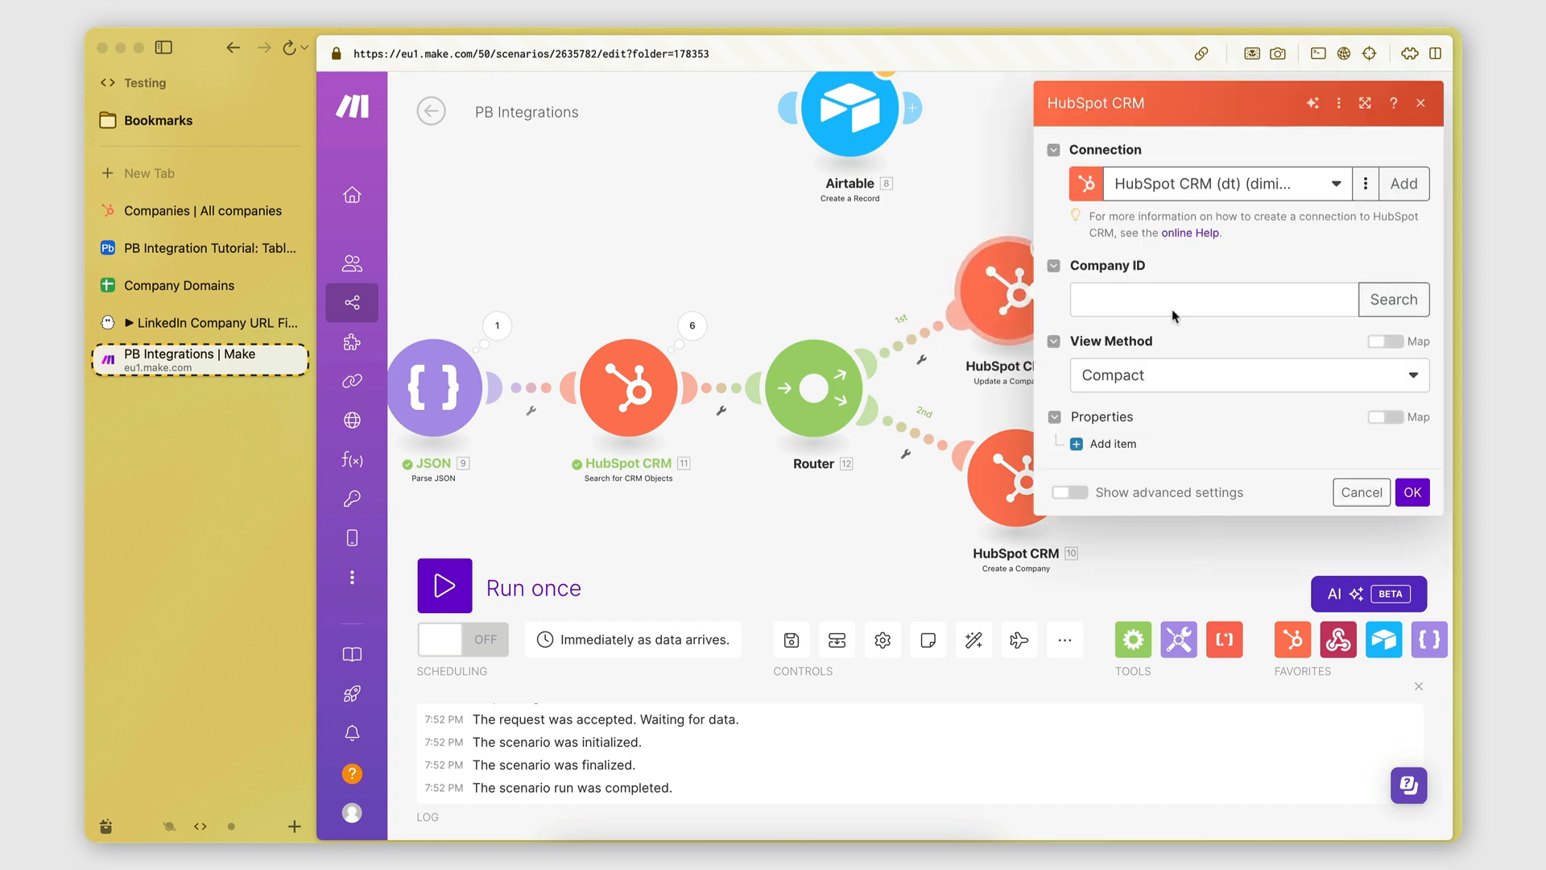
left_click(925, 410)
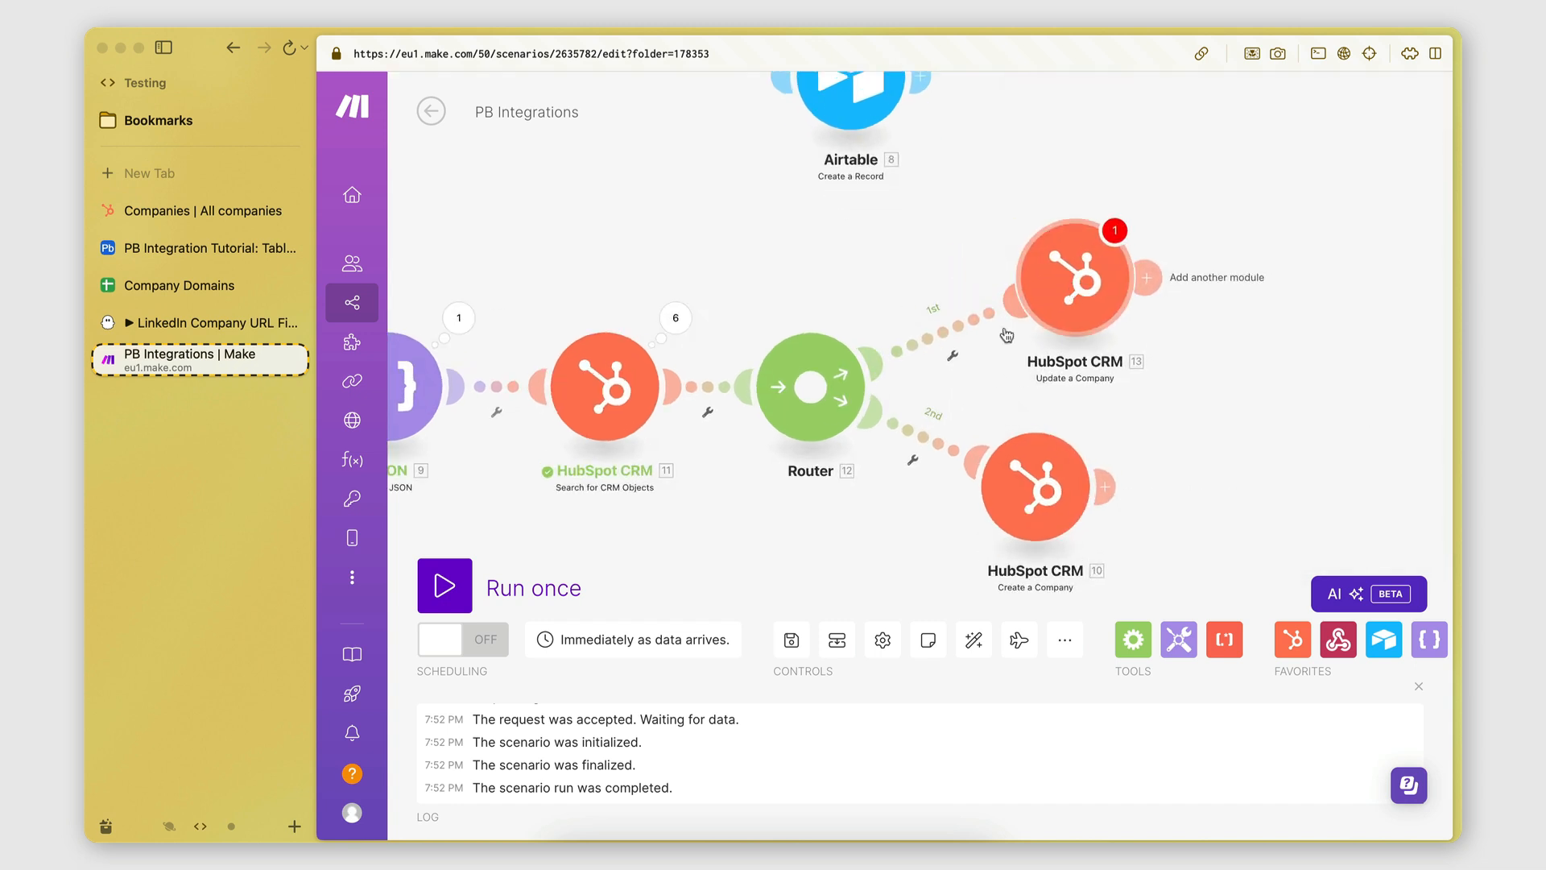
Create a filter on the first route labelled Company Exists.
left_click(954, 359)
left_click(960, 378)
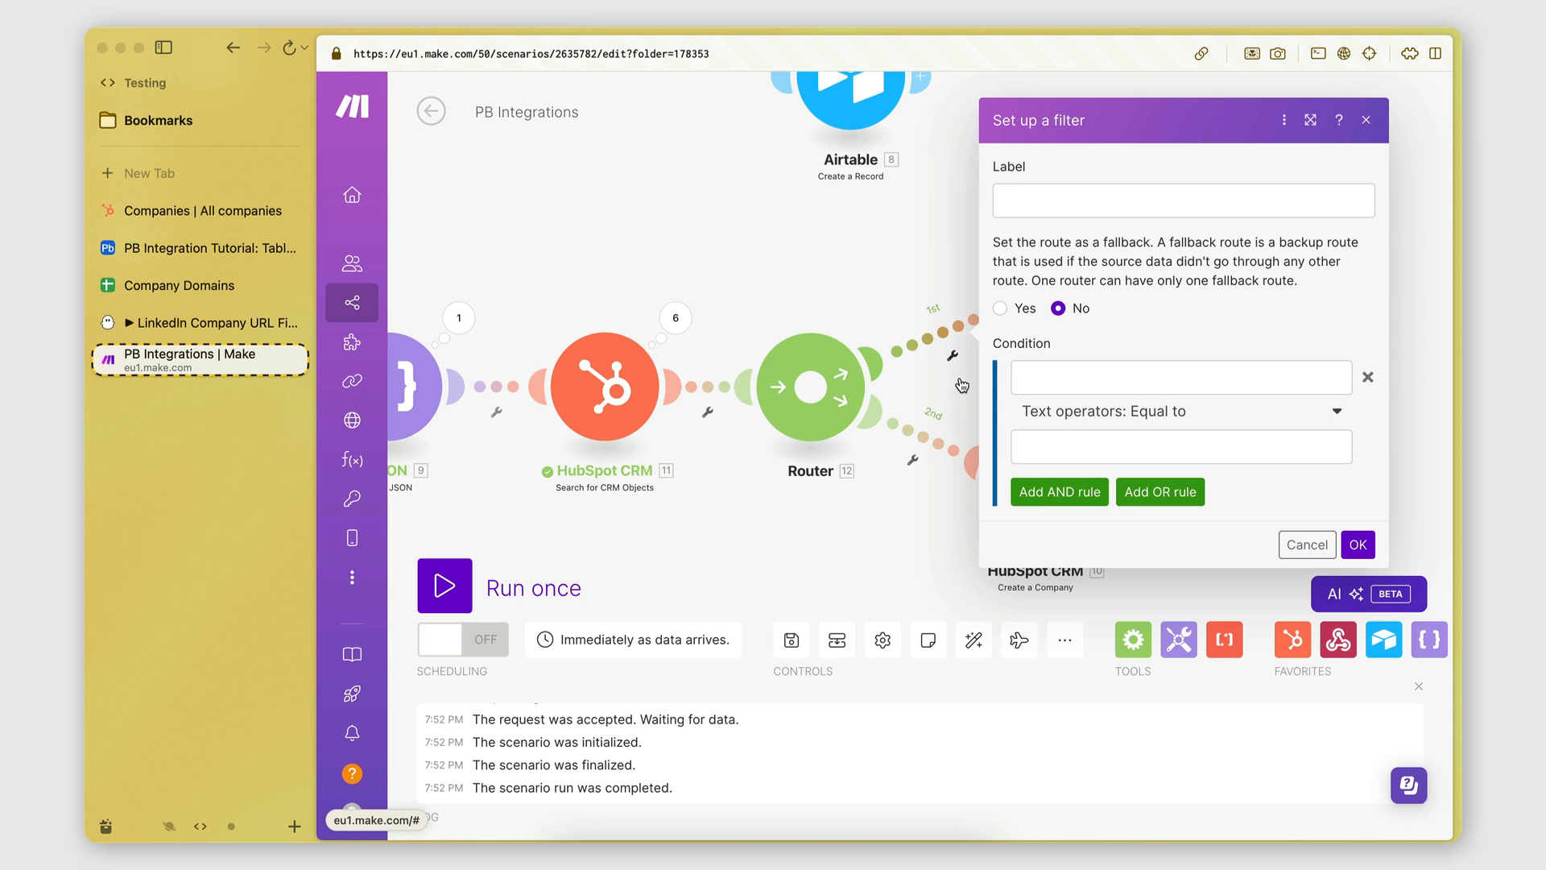
left_click(1038, 211)
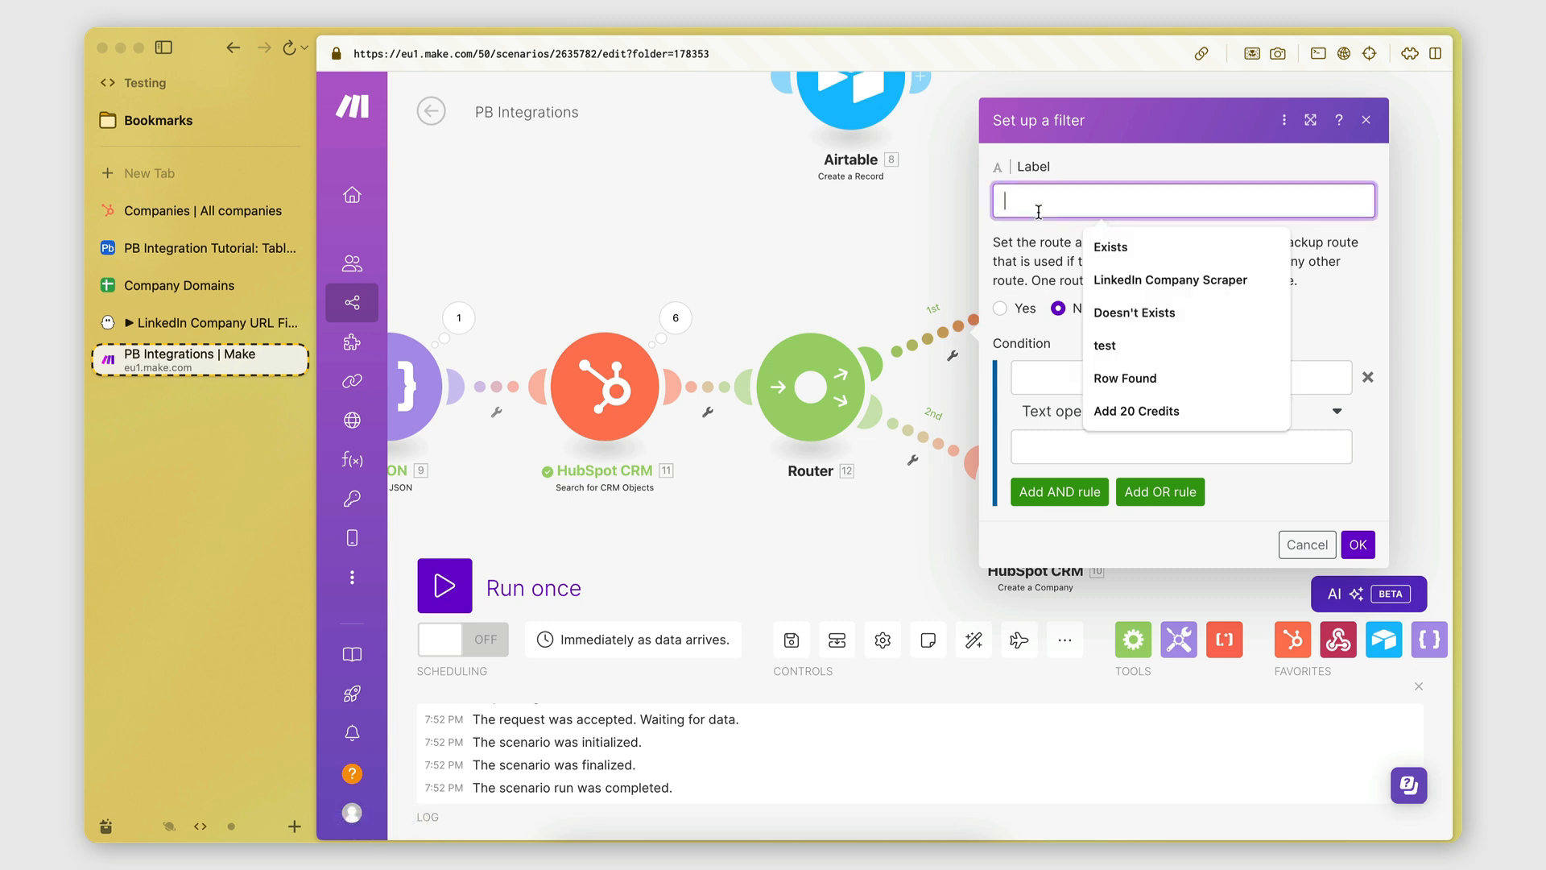
key("Caps_Lock")
type("Company ")
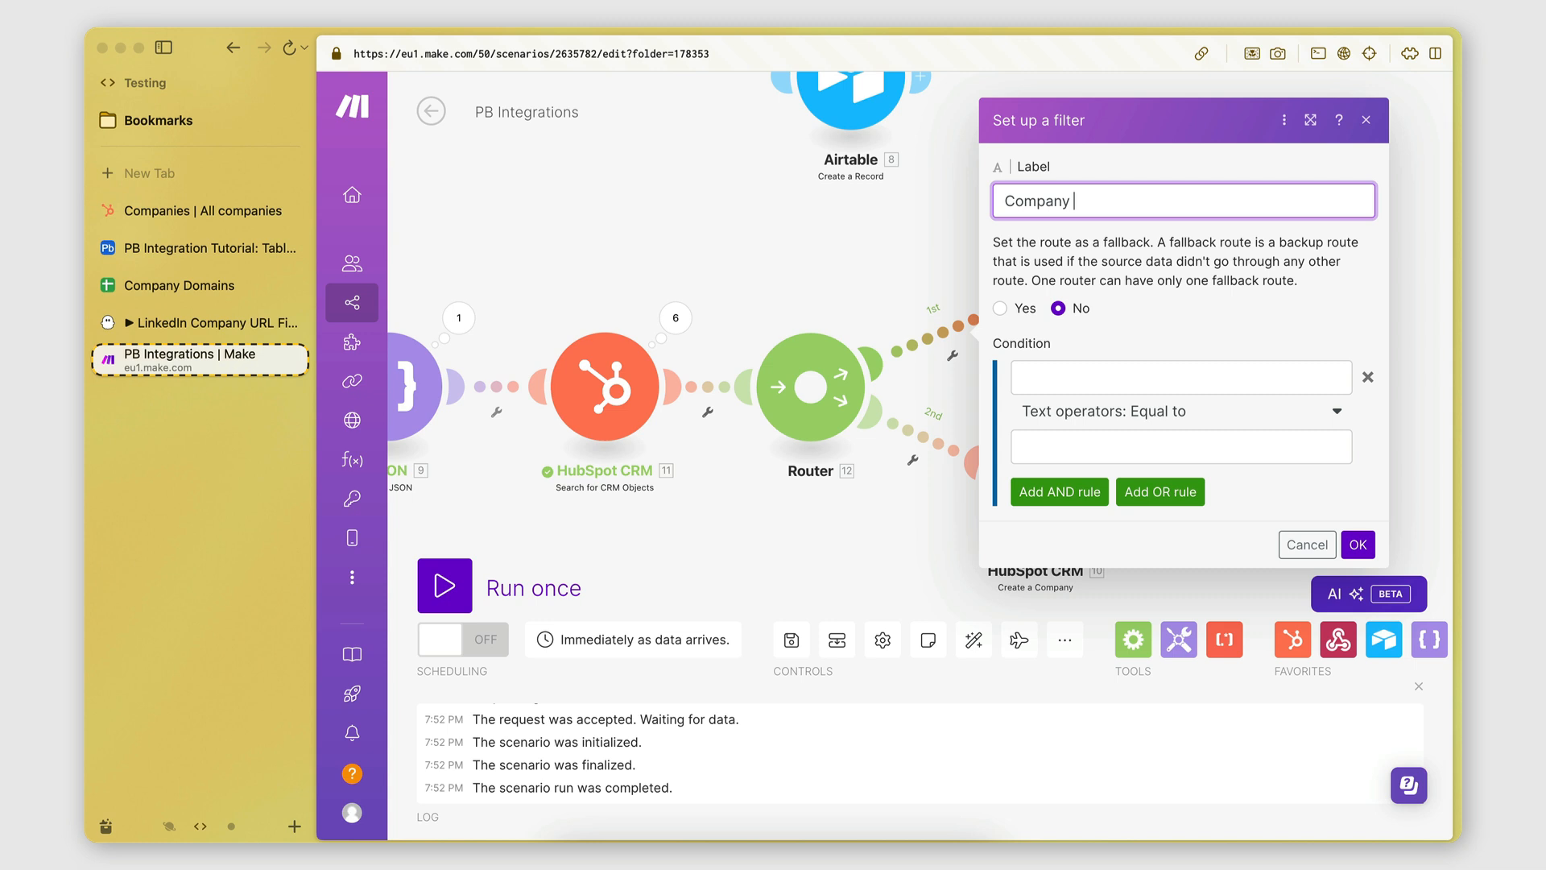
type("Exists")
Set the condition to Total number of bundles Numeric Greater than 0 and save the filter.
left_click(1039, 385)
left_click(1118, 323)
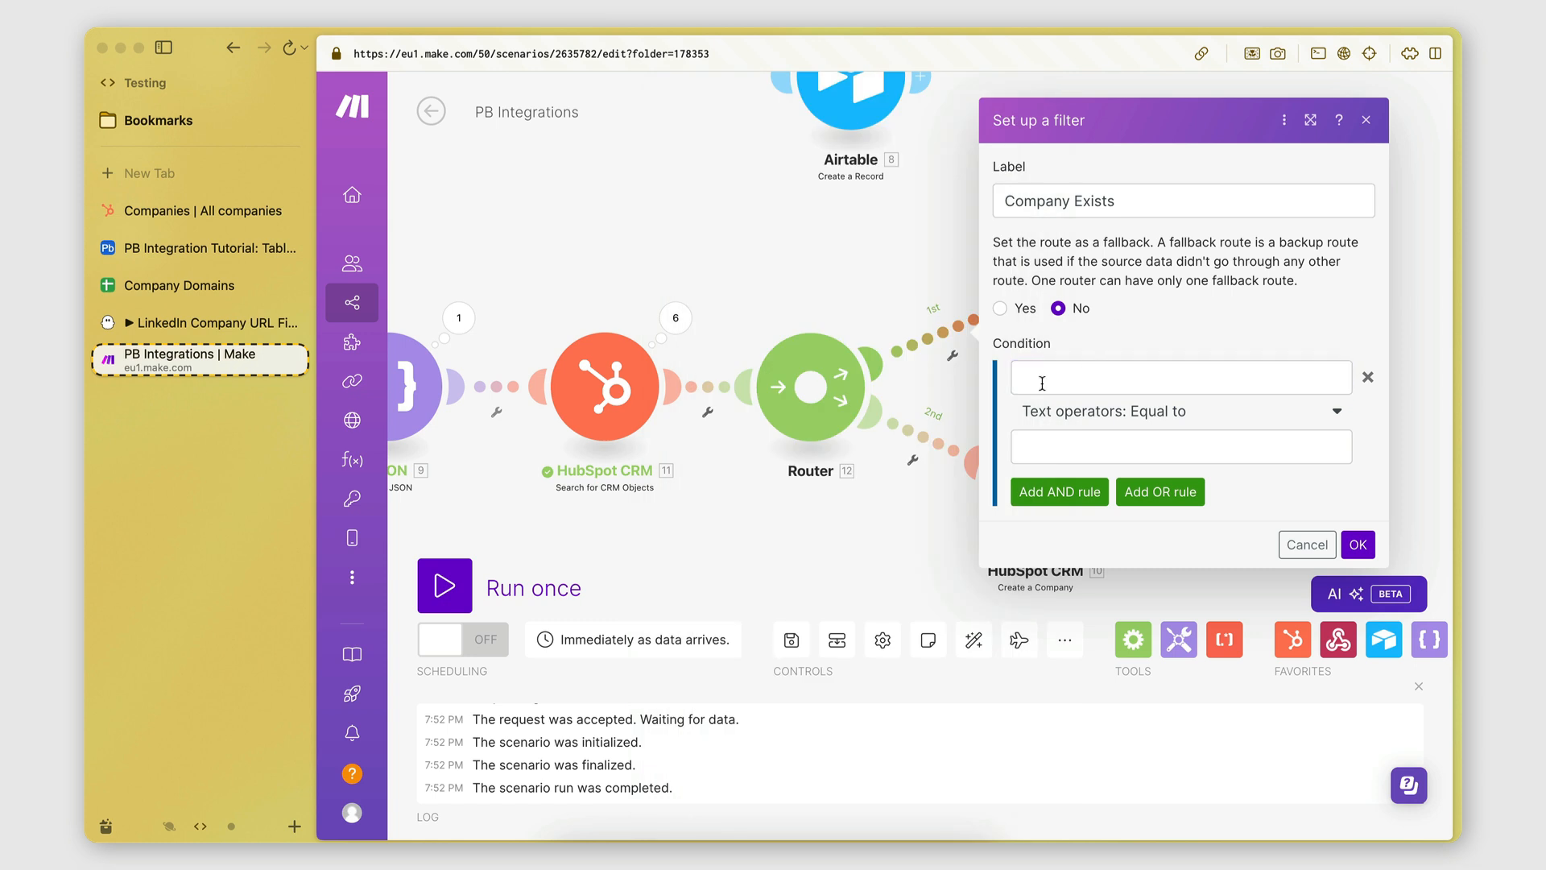
left_click(1041, 380)
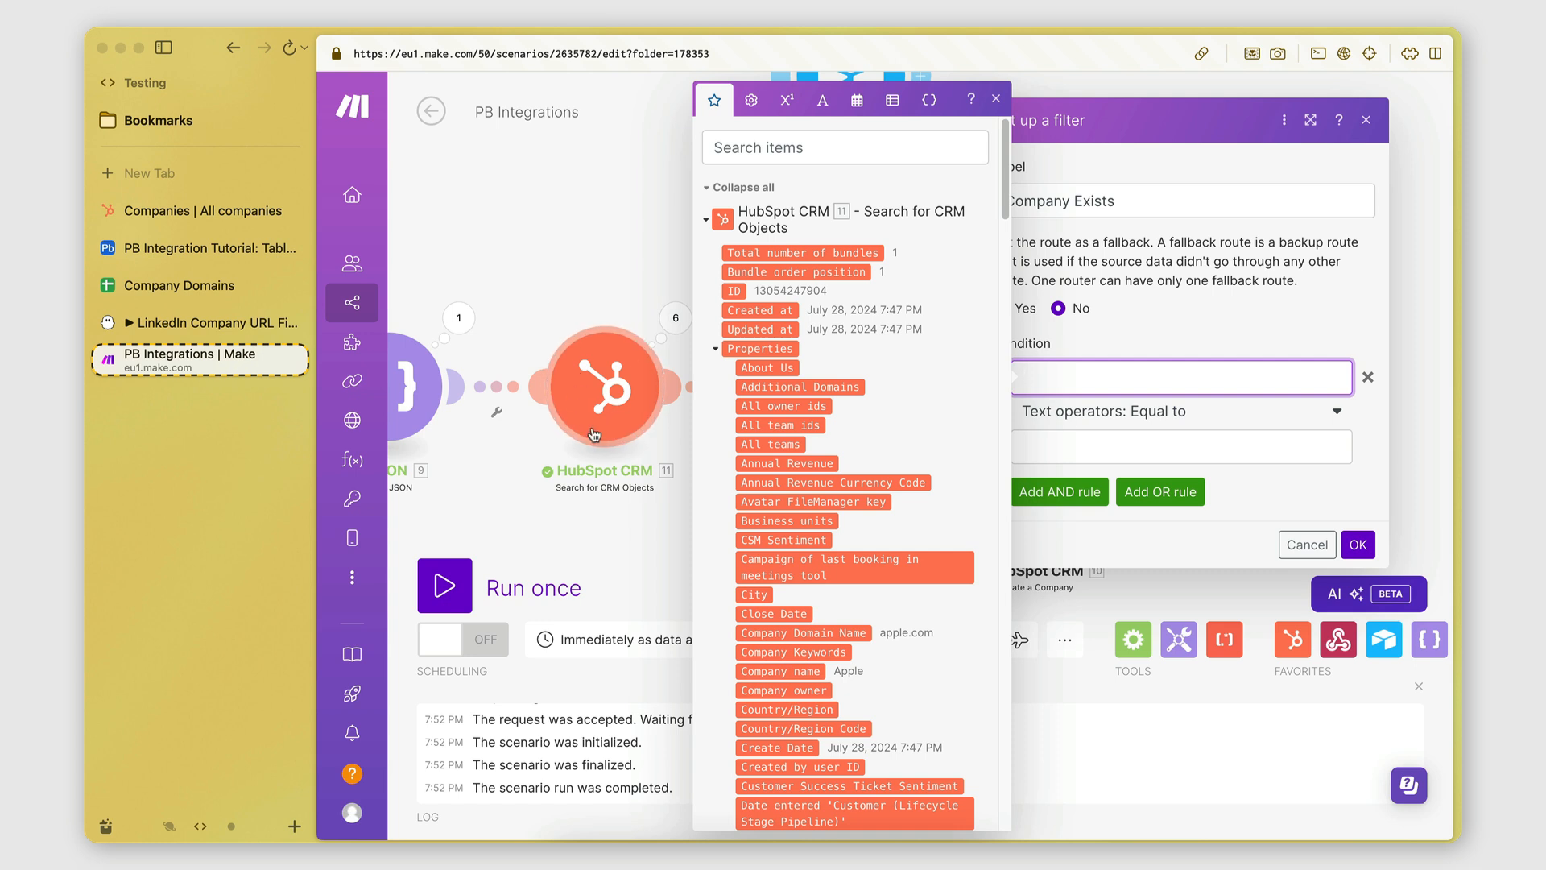
left_click(780, 254)
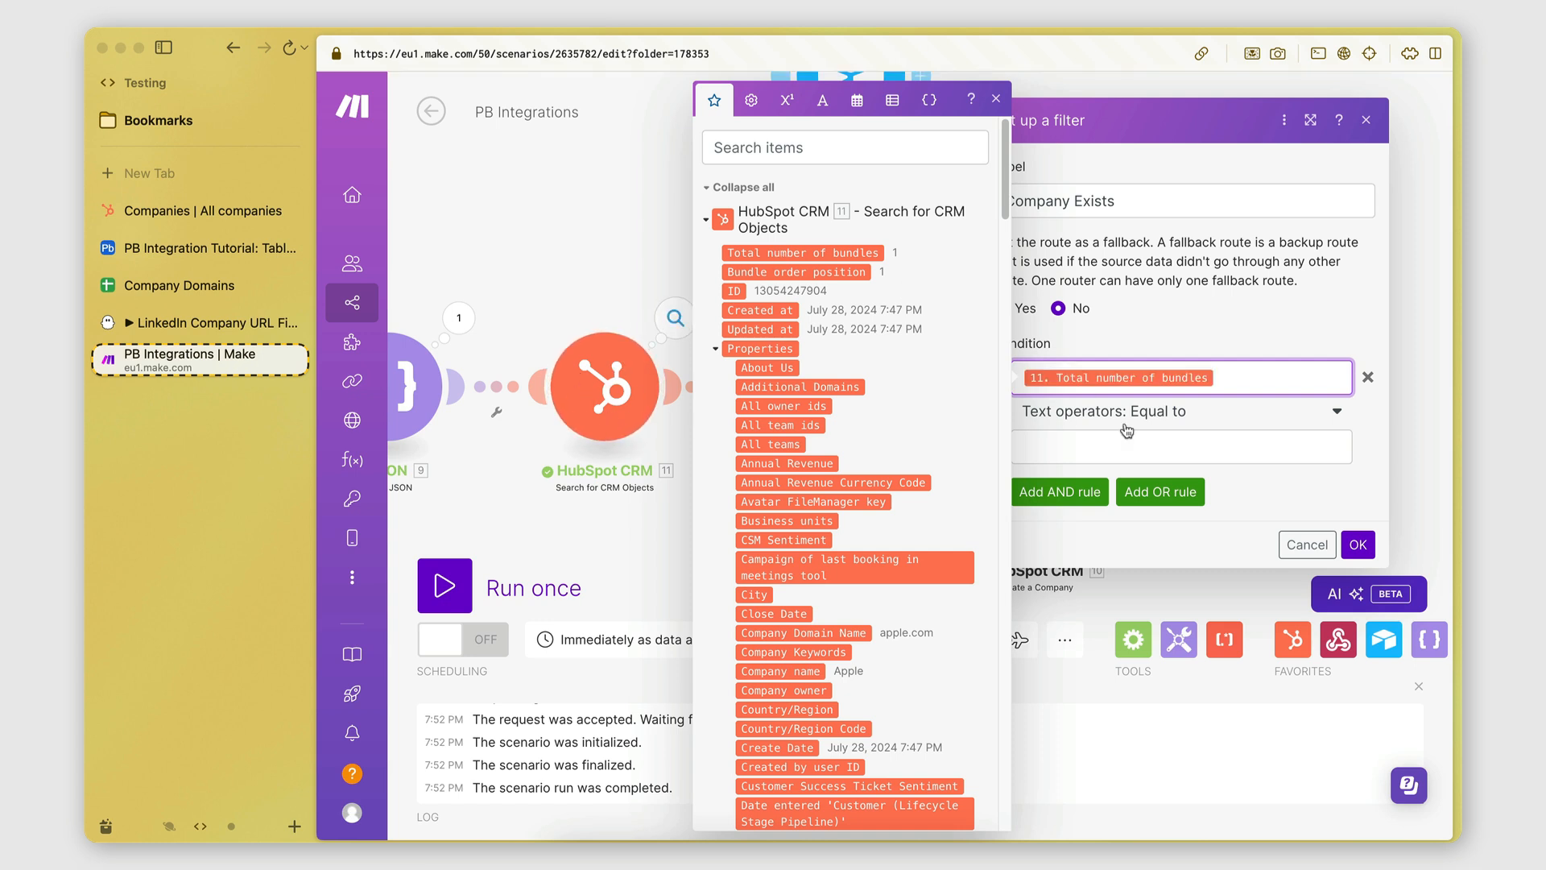
left_click(1099, 412)
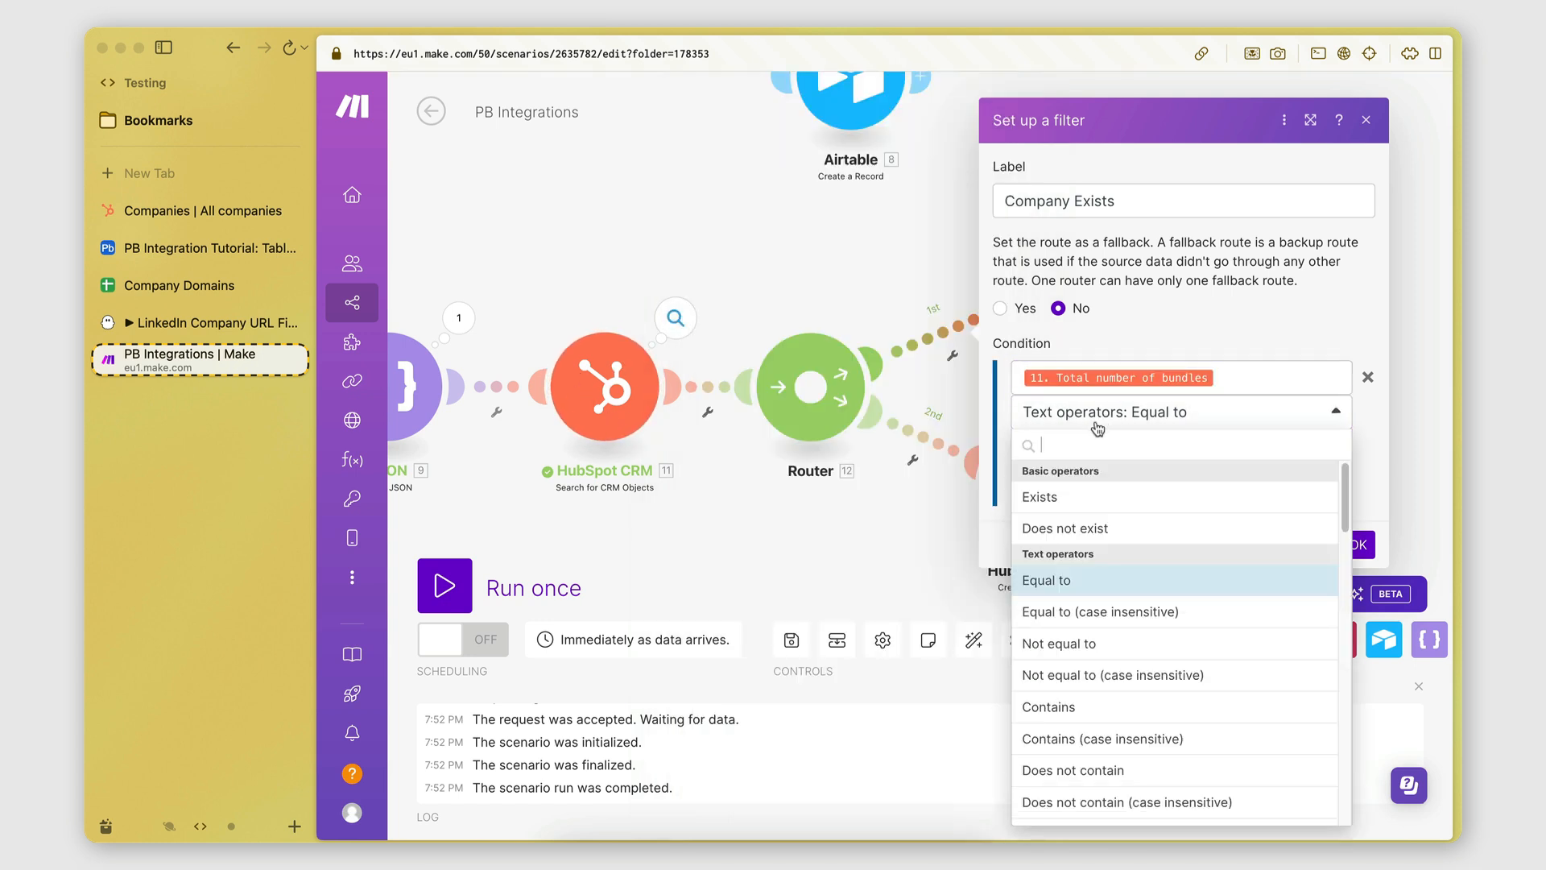
scroll(1123, 499, "down", 10)
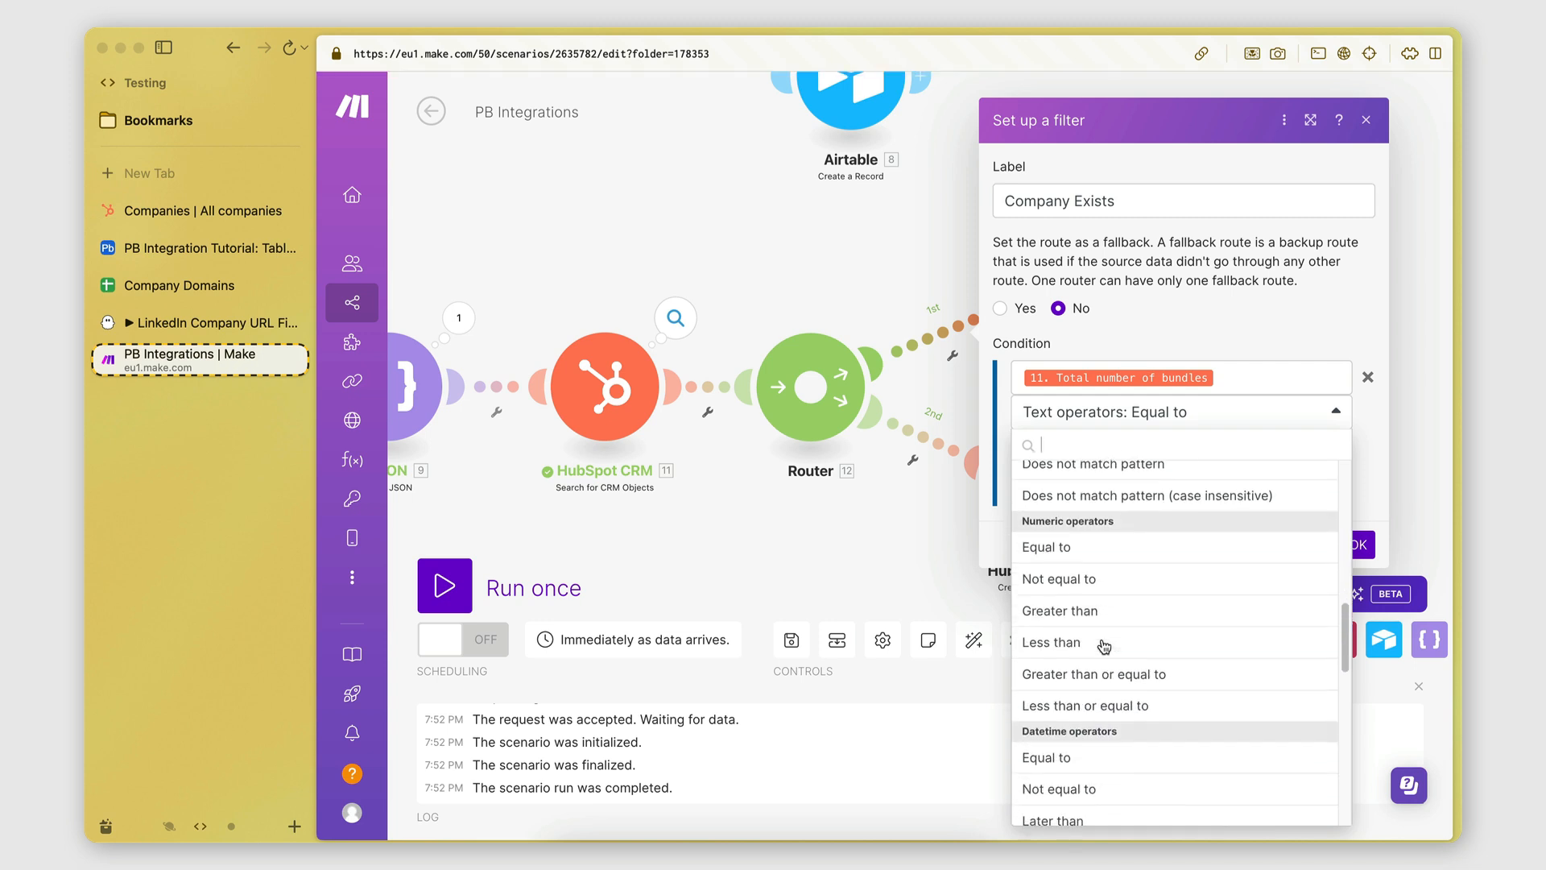
scroll(1103, 646, "down", 2)
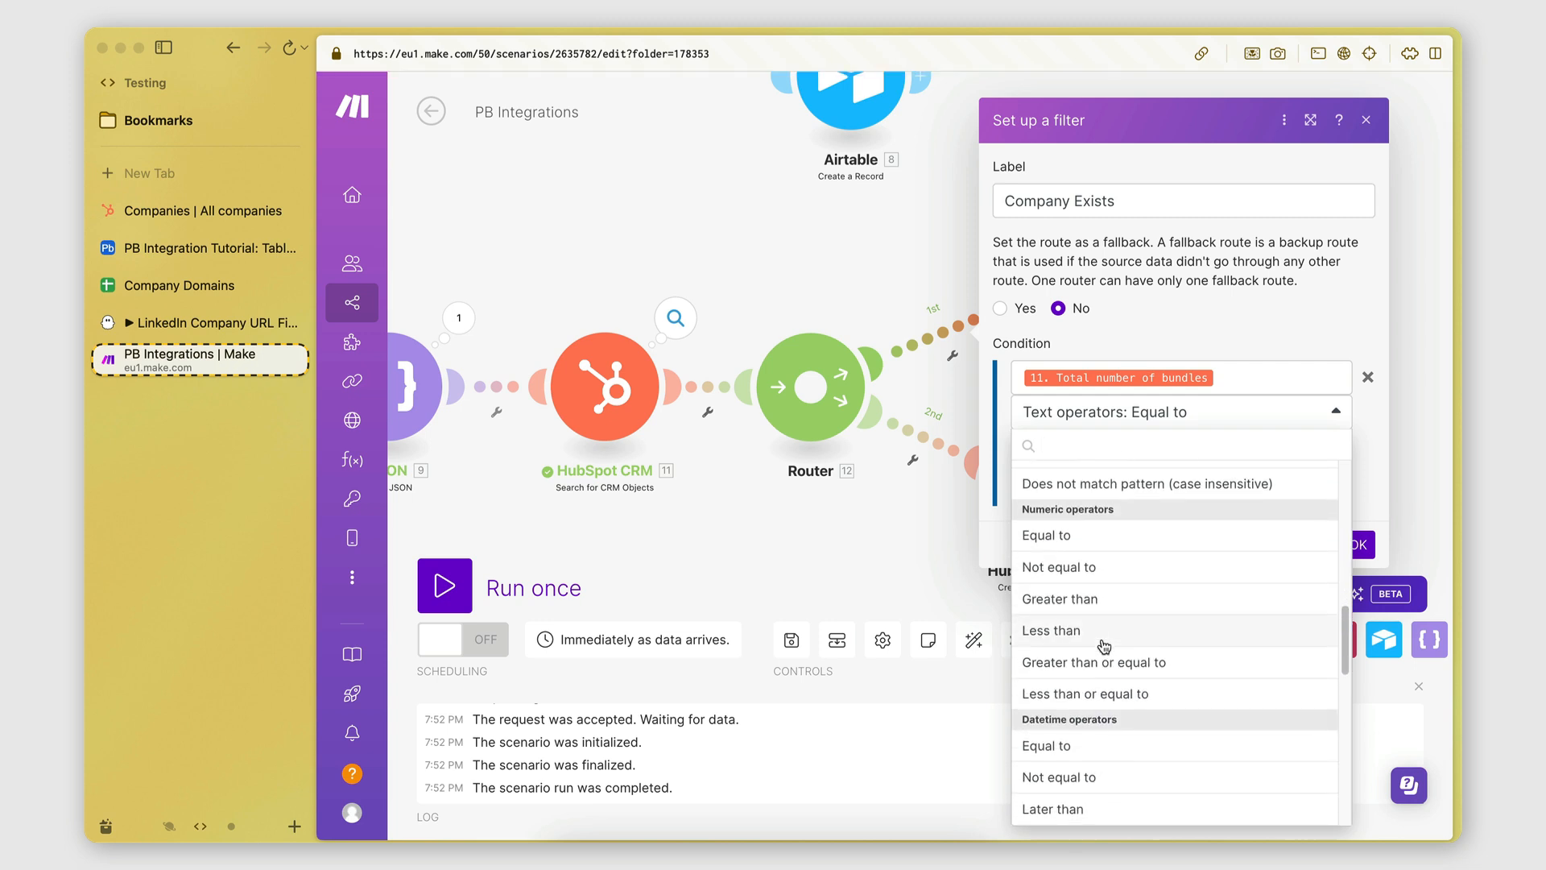
left_click(1065, 584)
left_click(1059, 447)
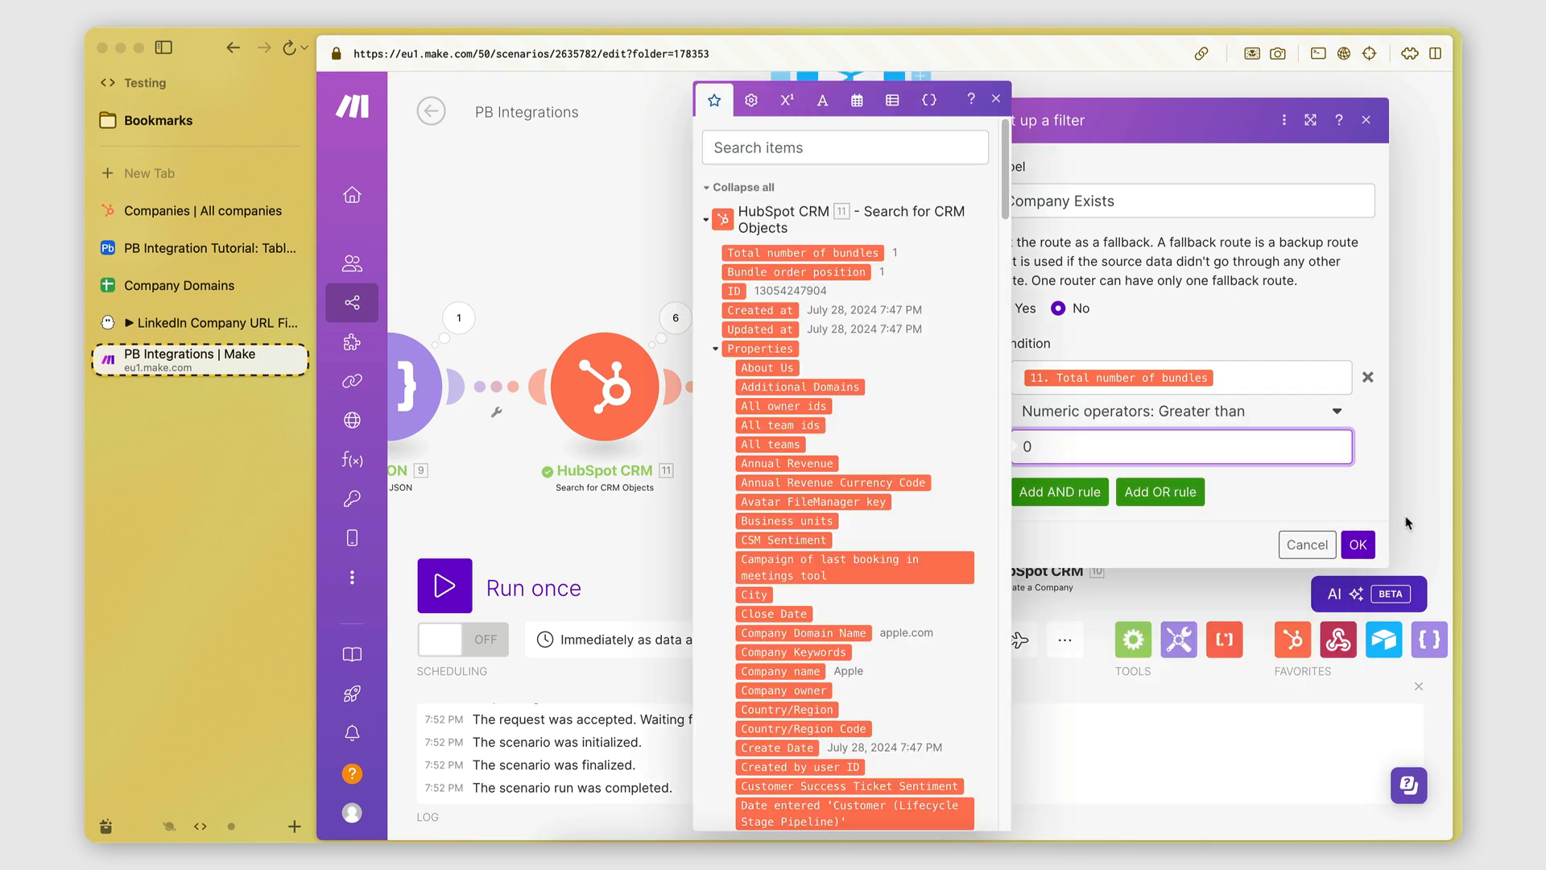
left_click(1318, 512)
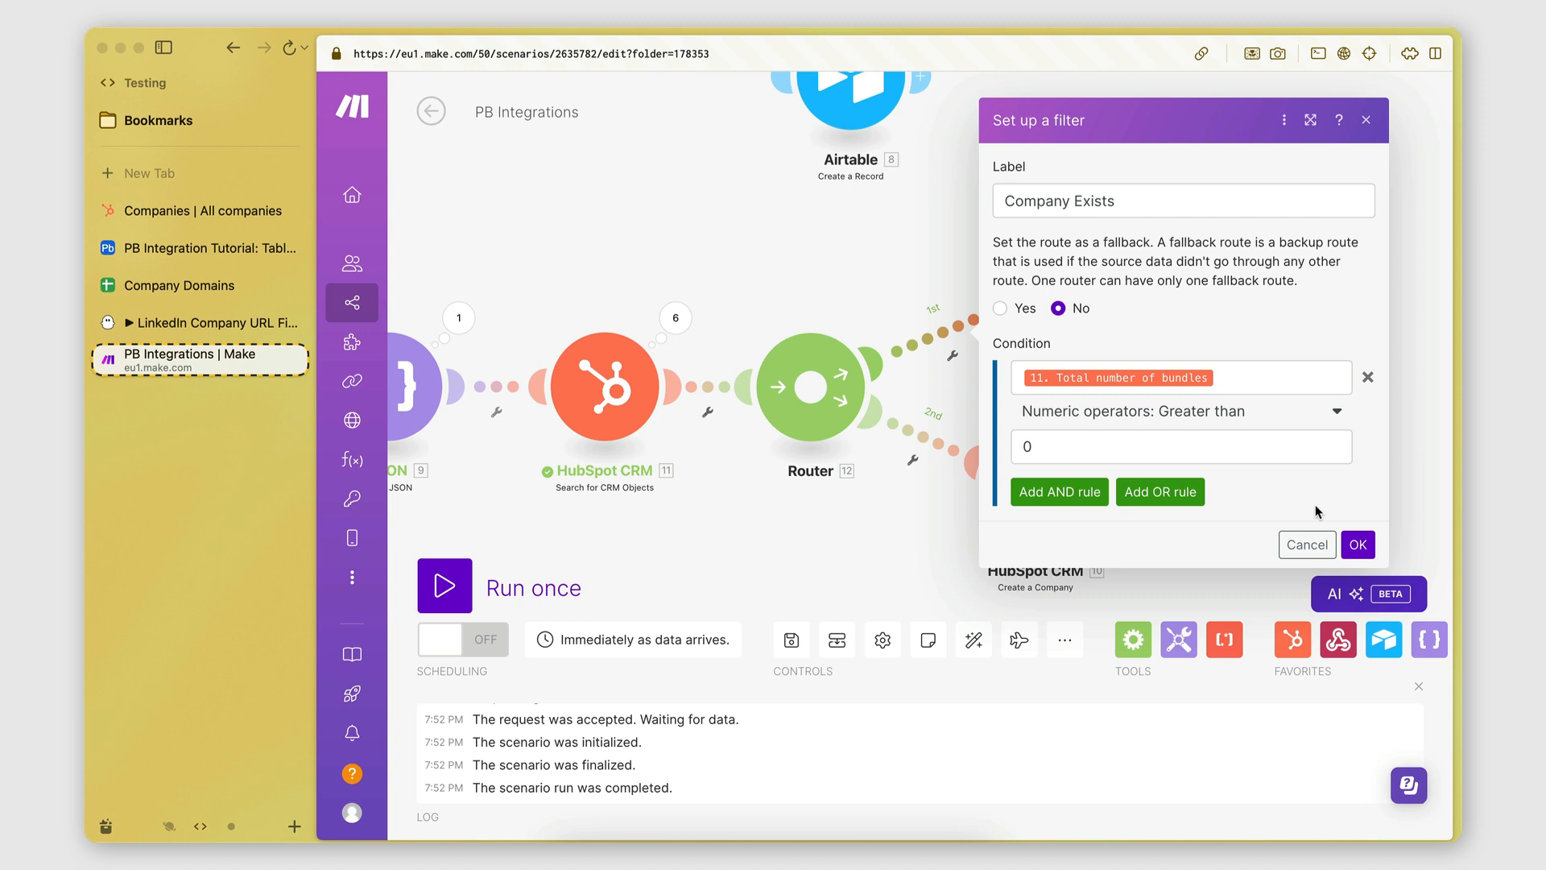
left_click(1356, 548)
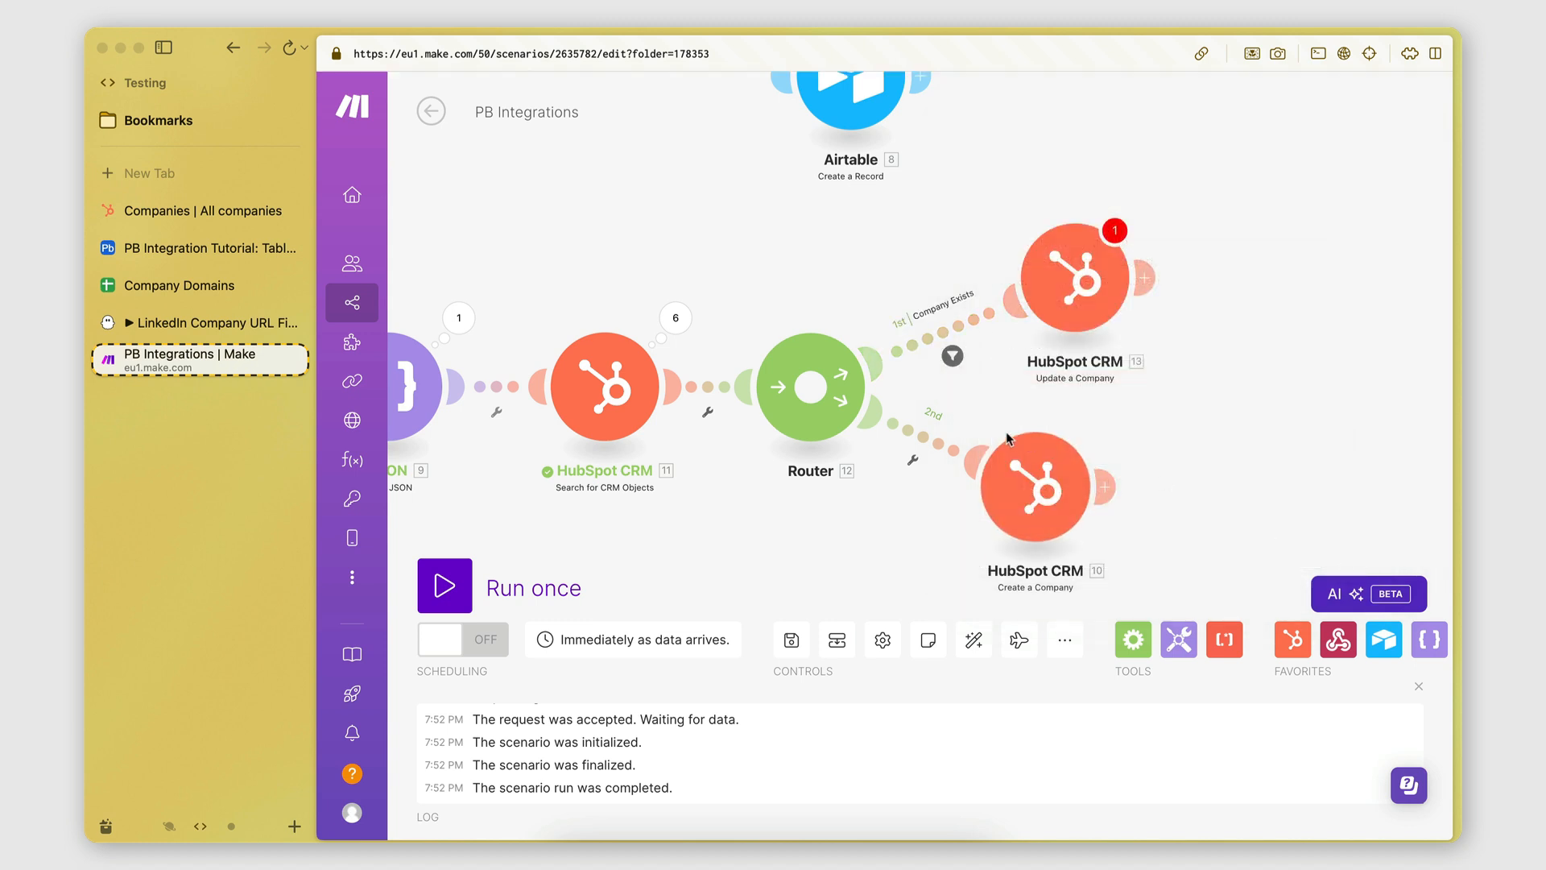
Add a Company Does Not Exist filter on route 2 comparing Total number of bundles with Greater than.
left_click_drag(1035, 495, 1108, 495)
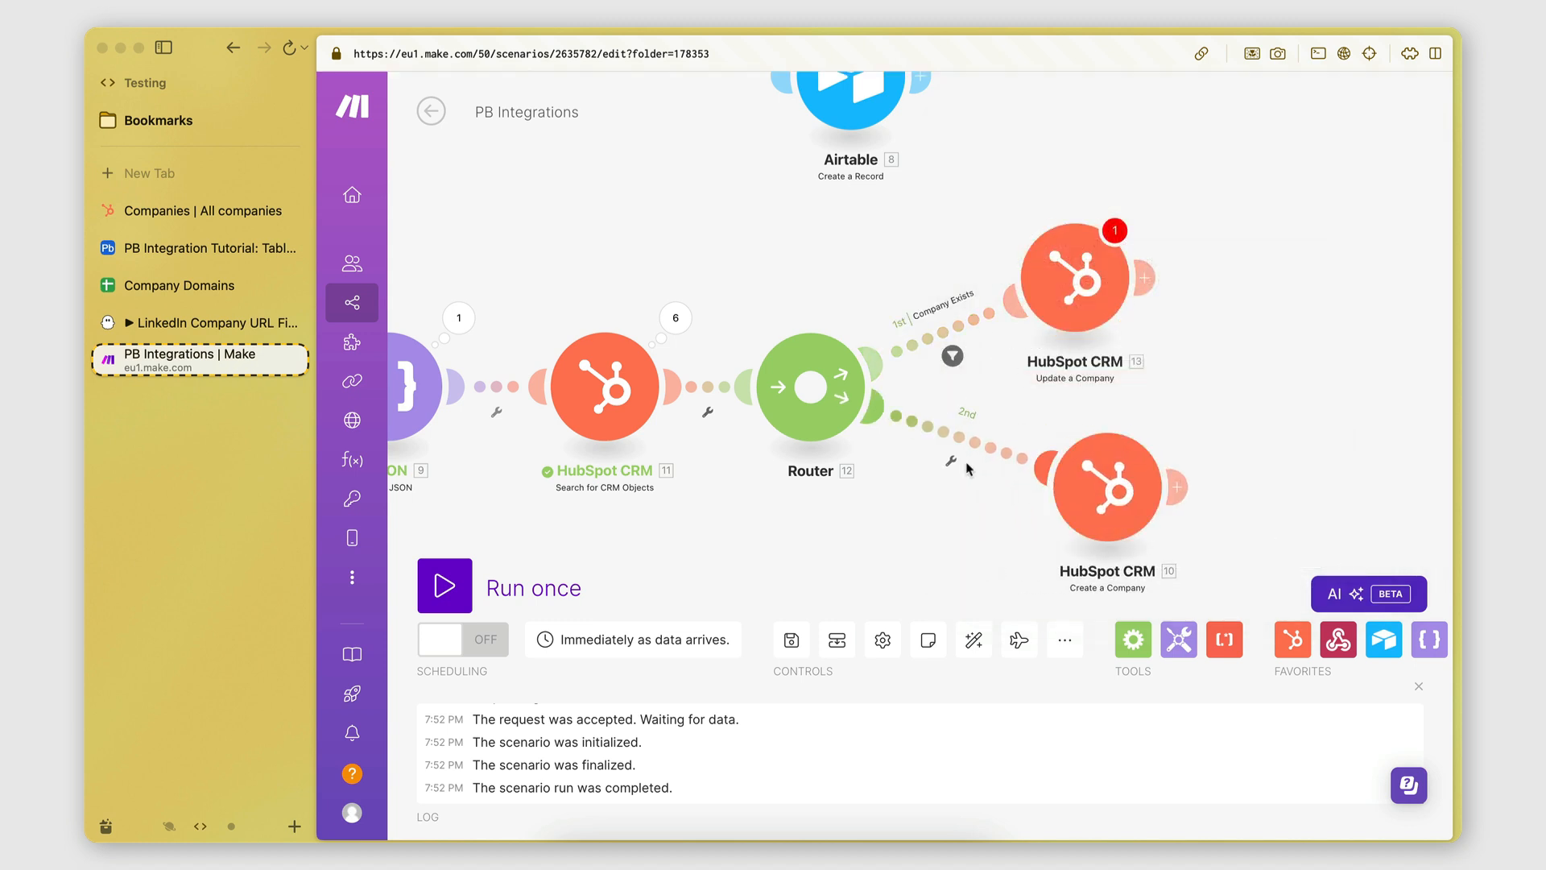
left_click(951, 465)
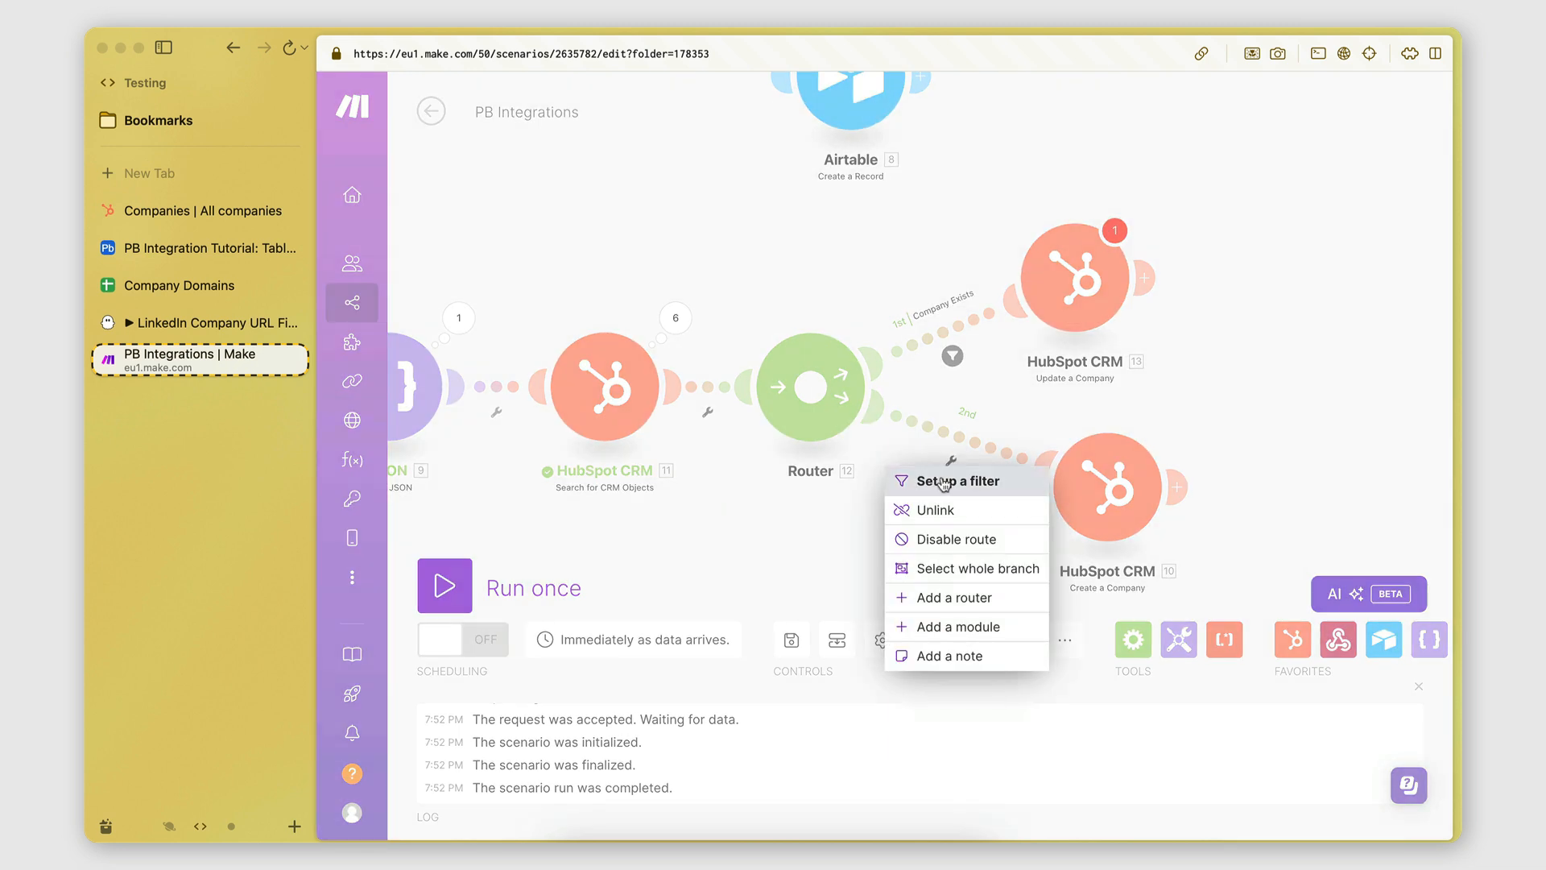
left_click(967, 481)
left_click(1090, 306)
type("Com")
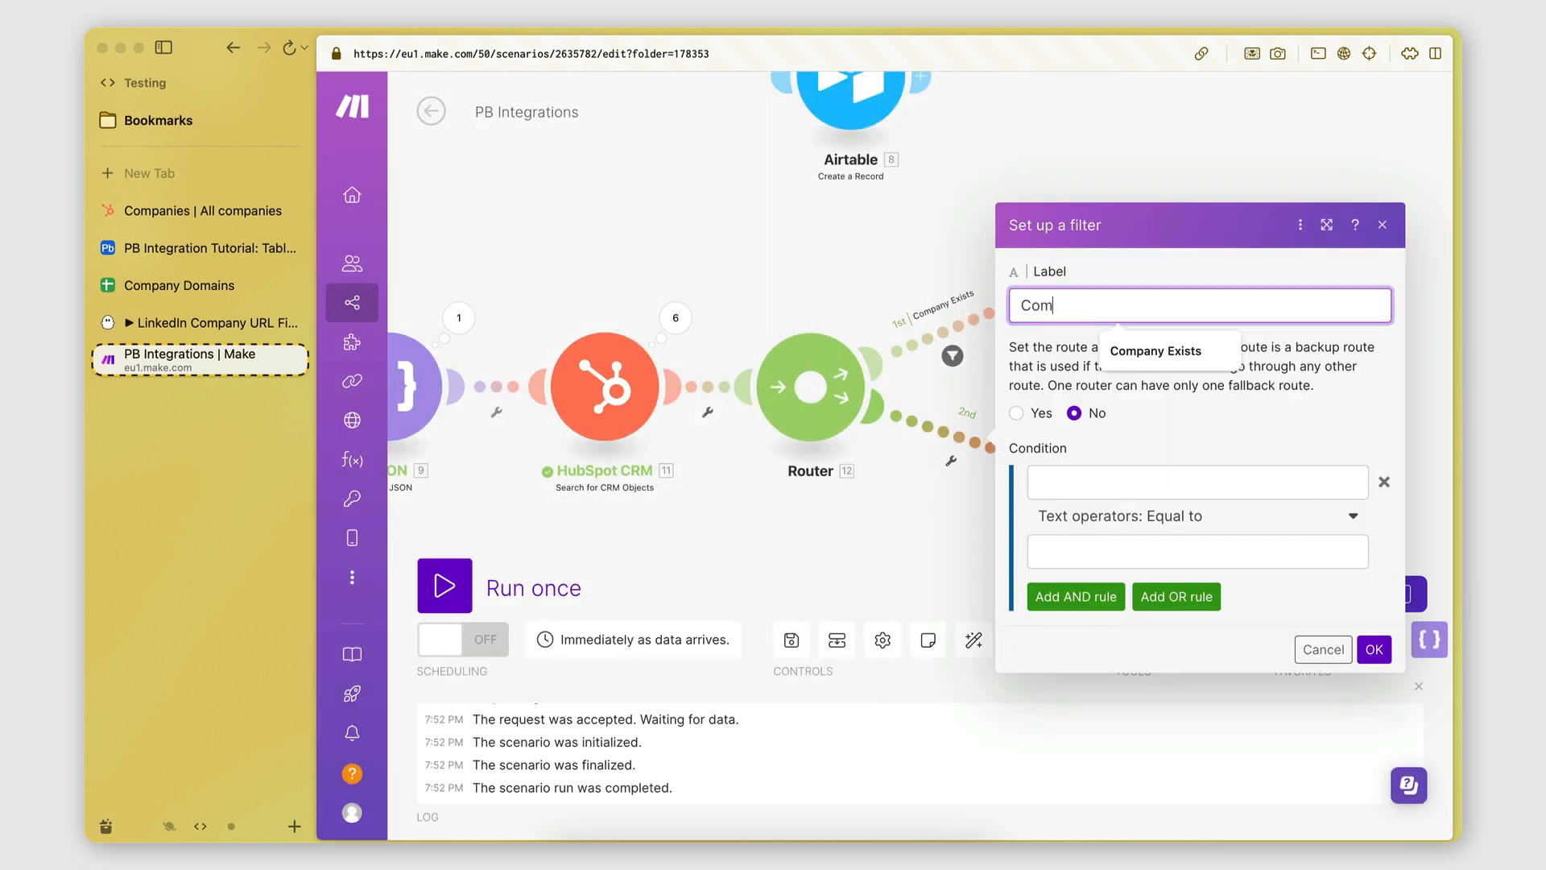
type("pany Does Not Exist")
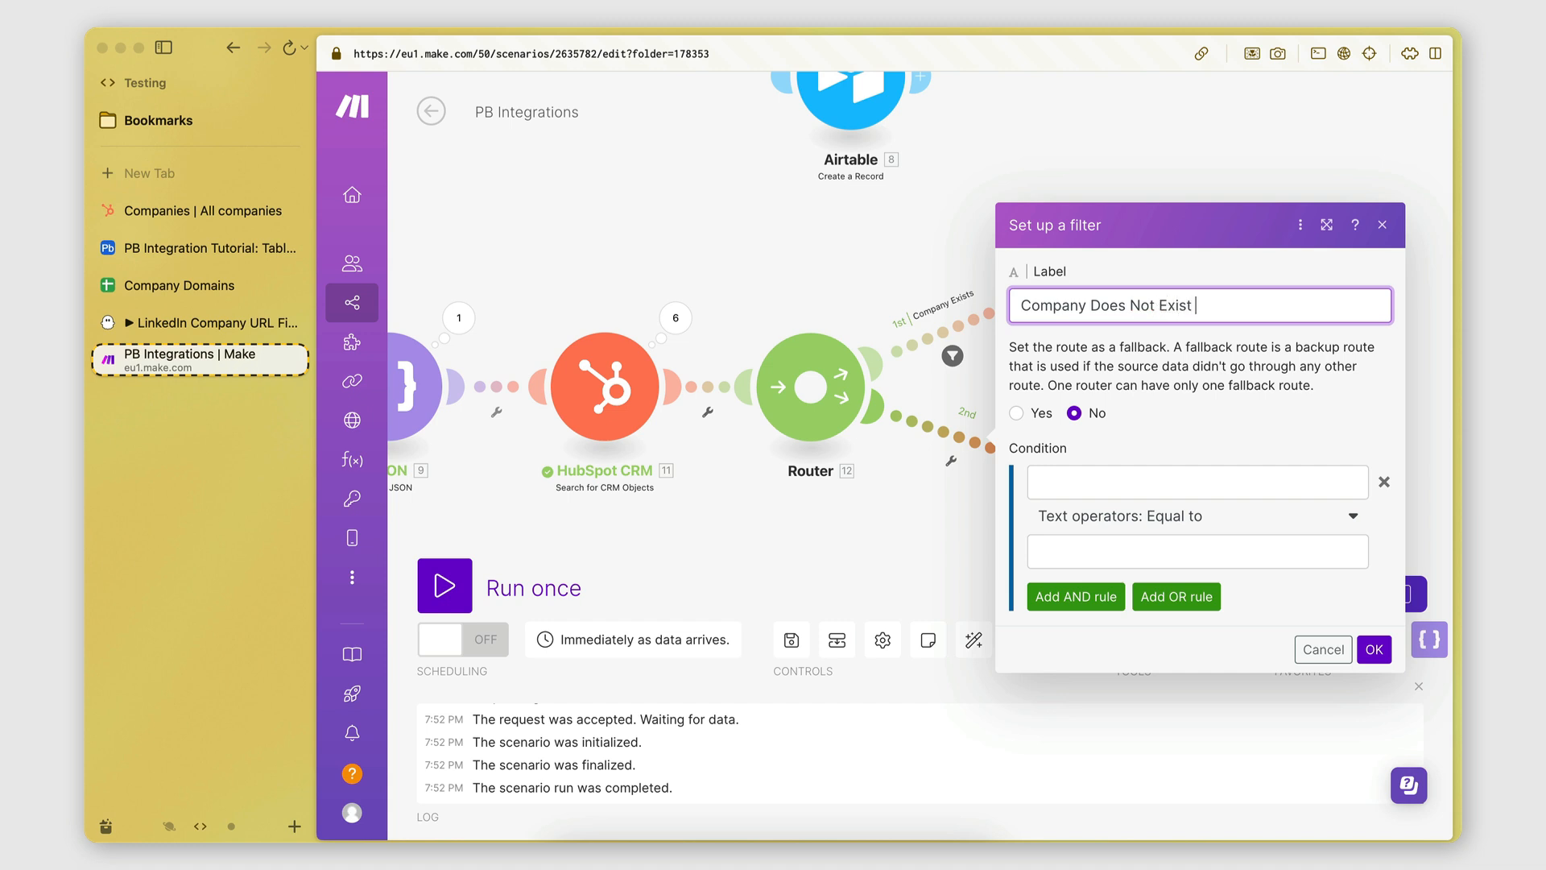
left_click(1063, 475)
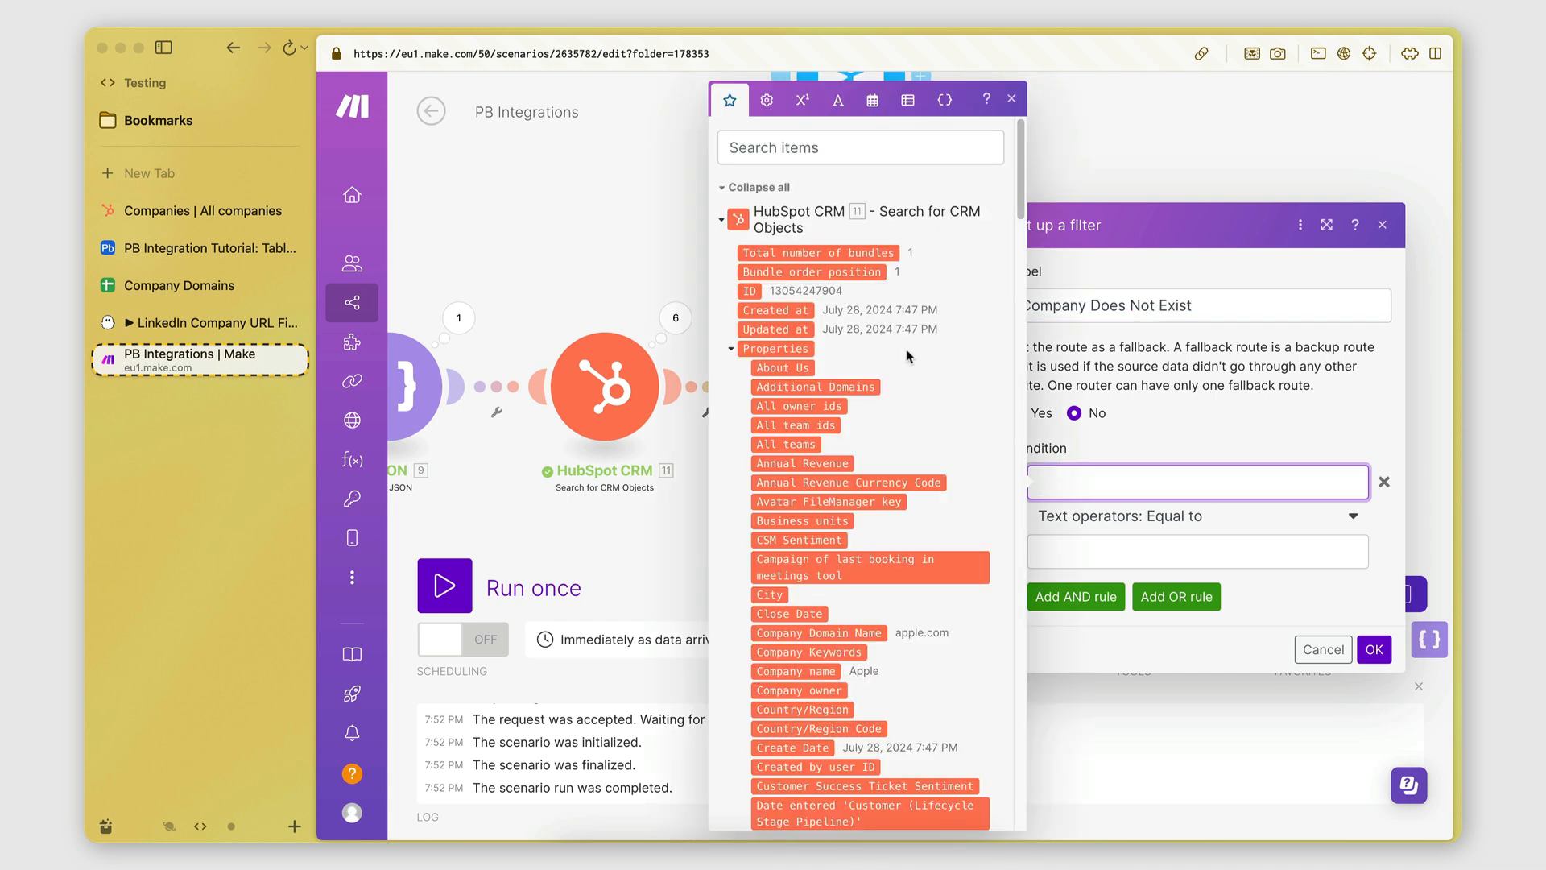
left_click(793, 256)
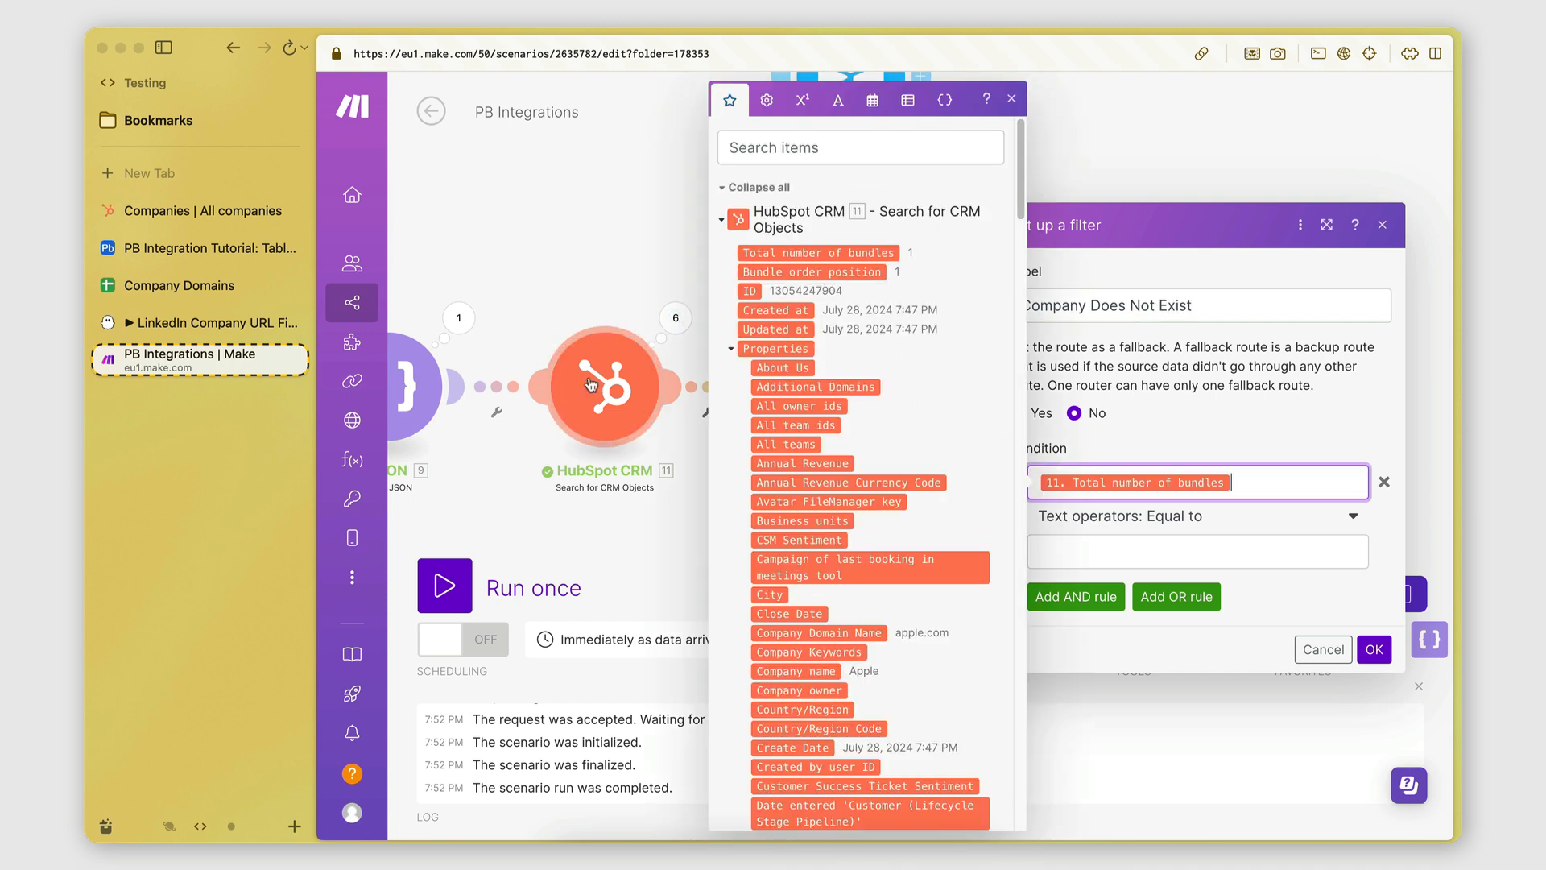
left_click(1149, 514)
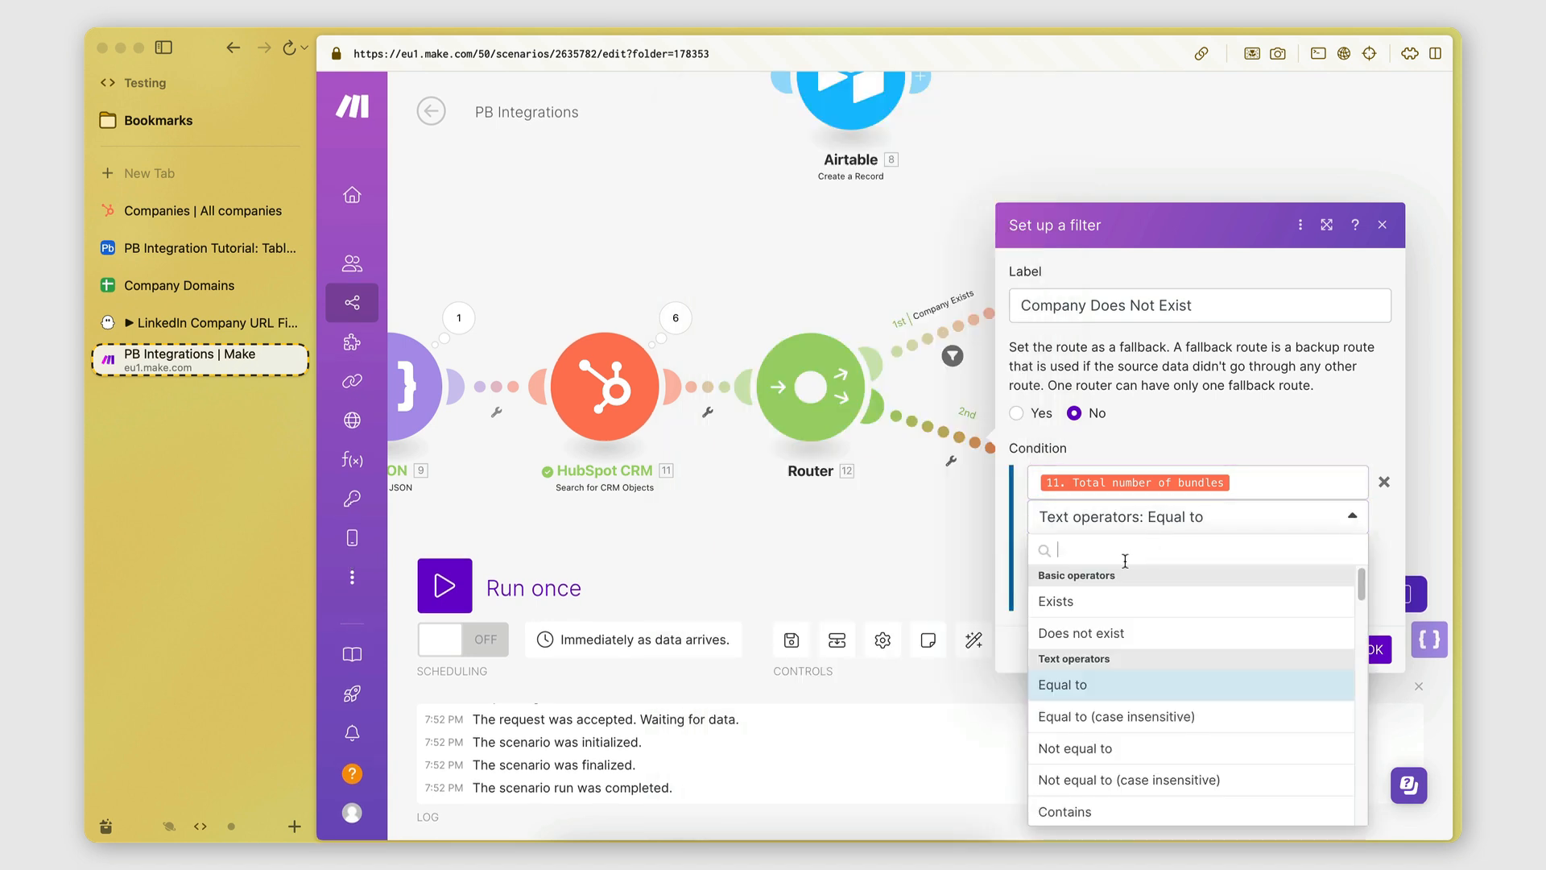
type("greater")
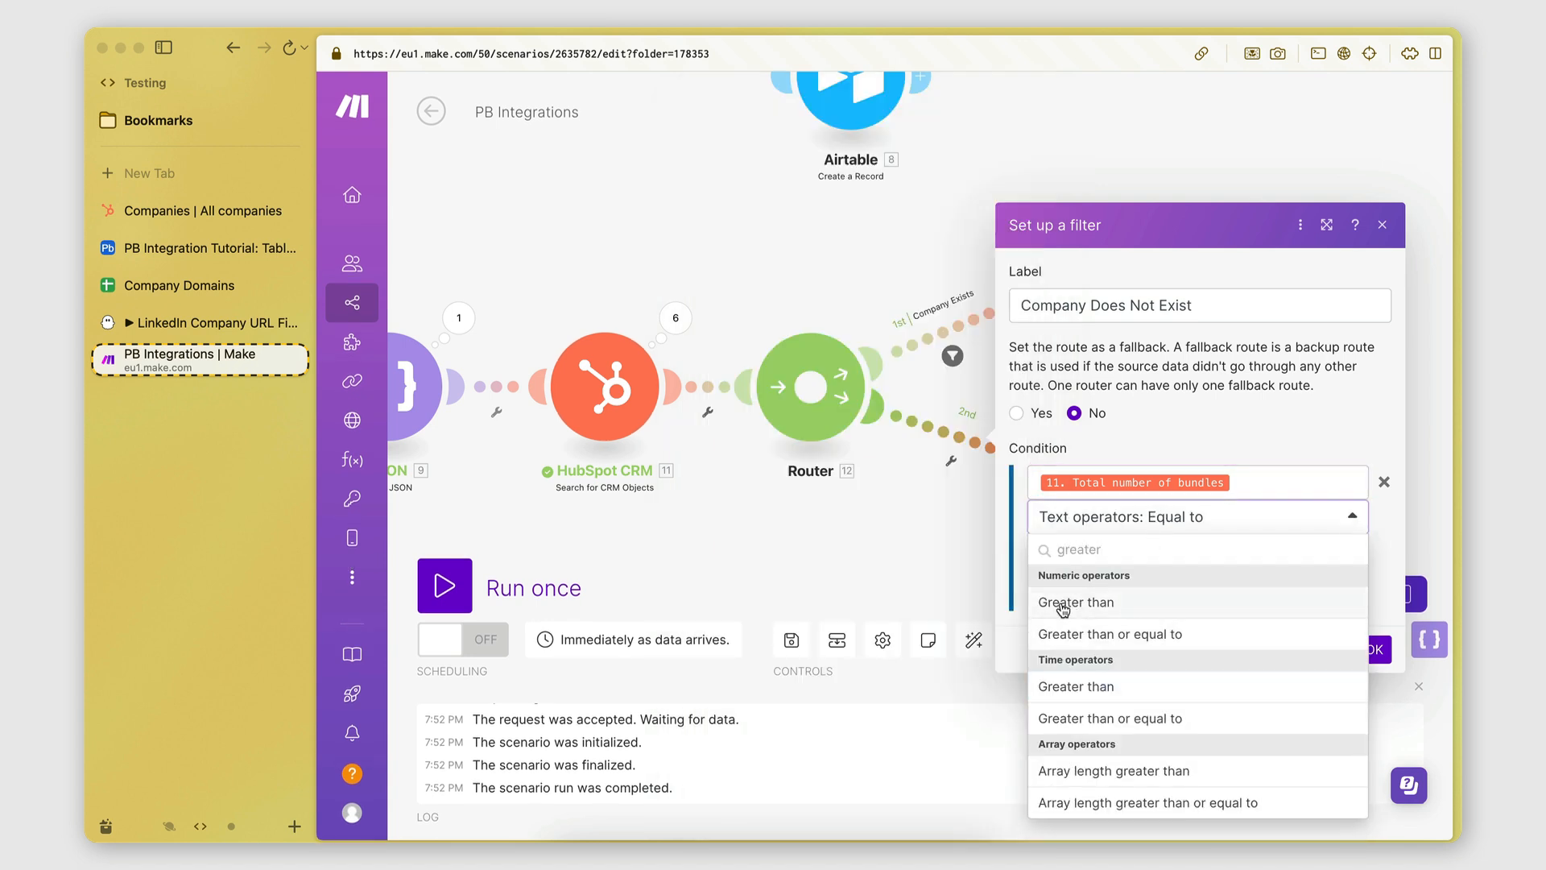
left_click(1063, 610)
left_click(1073, 552)
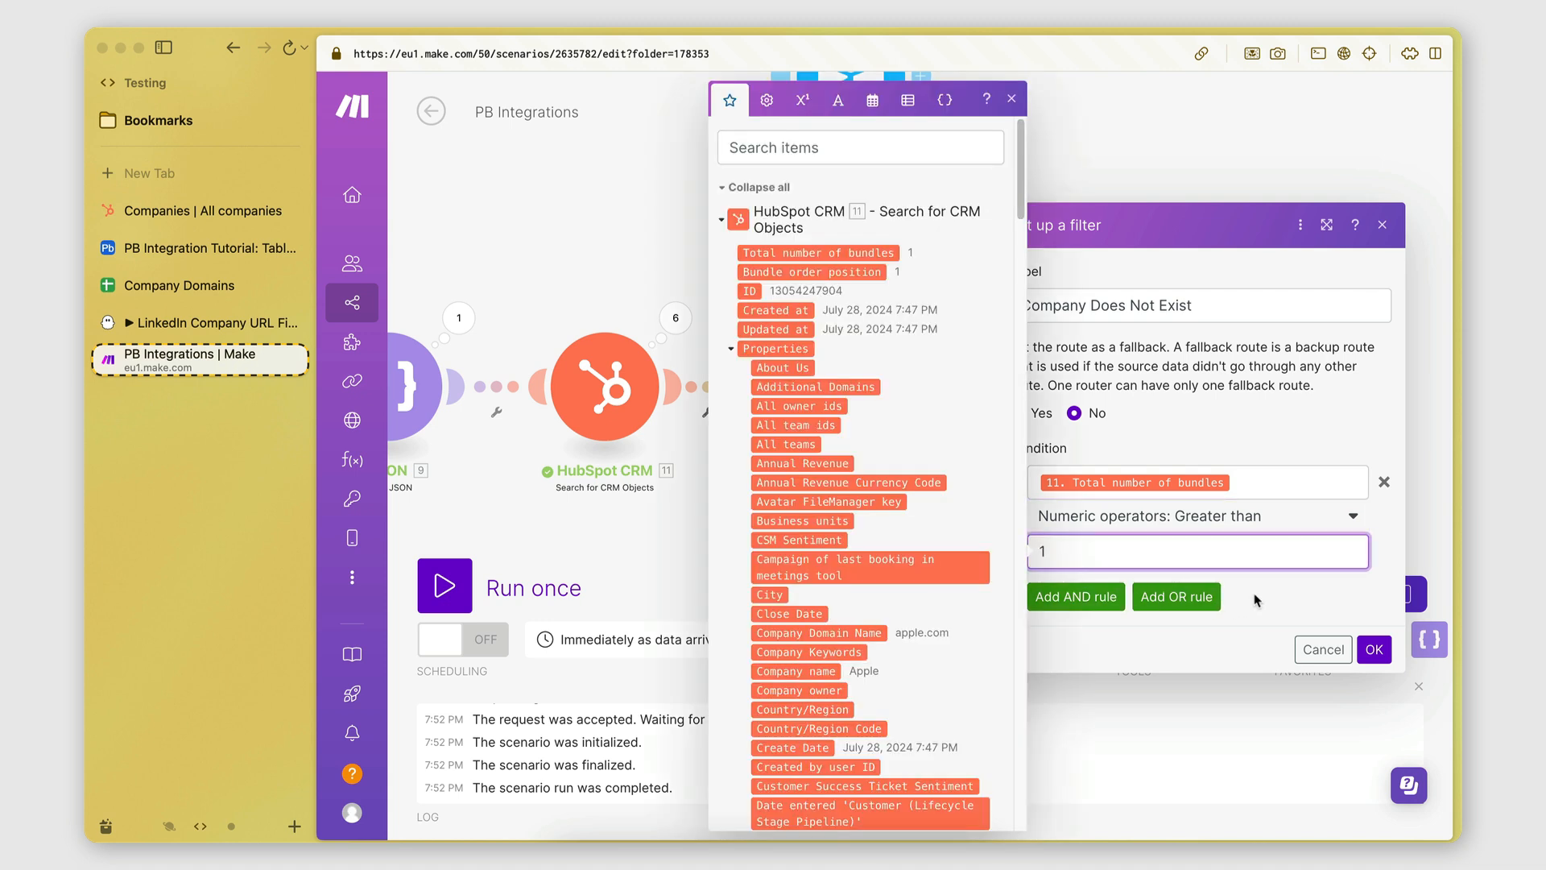
left_click(1257, 600)
left_click(1374, 649)
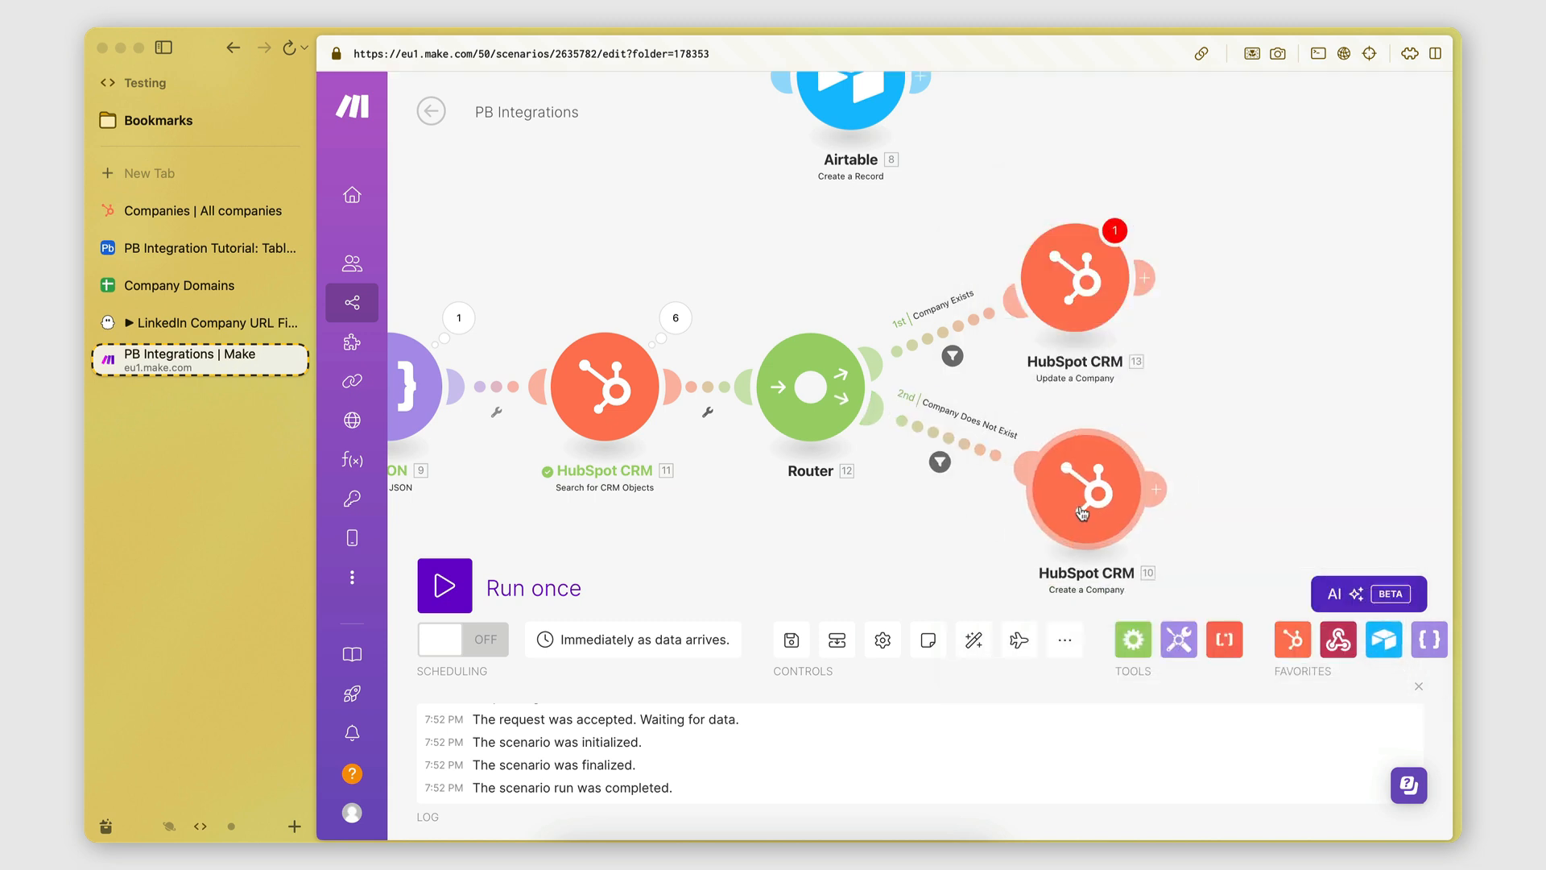
Change the Company Does Not Exist condition to Numeric Equal to 0 and save it.
left_click_drag(1082, 513, 1100, 522)
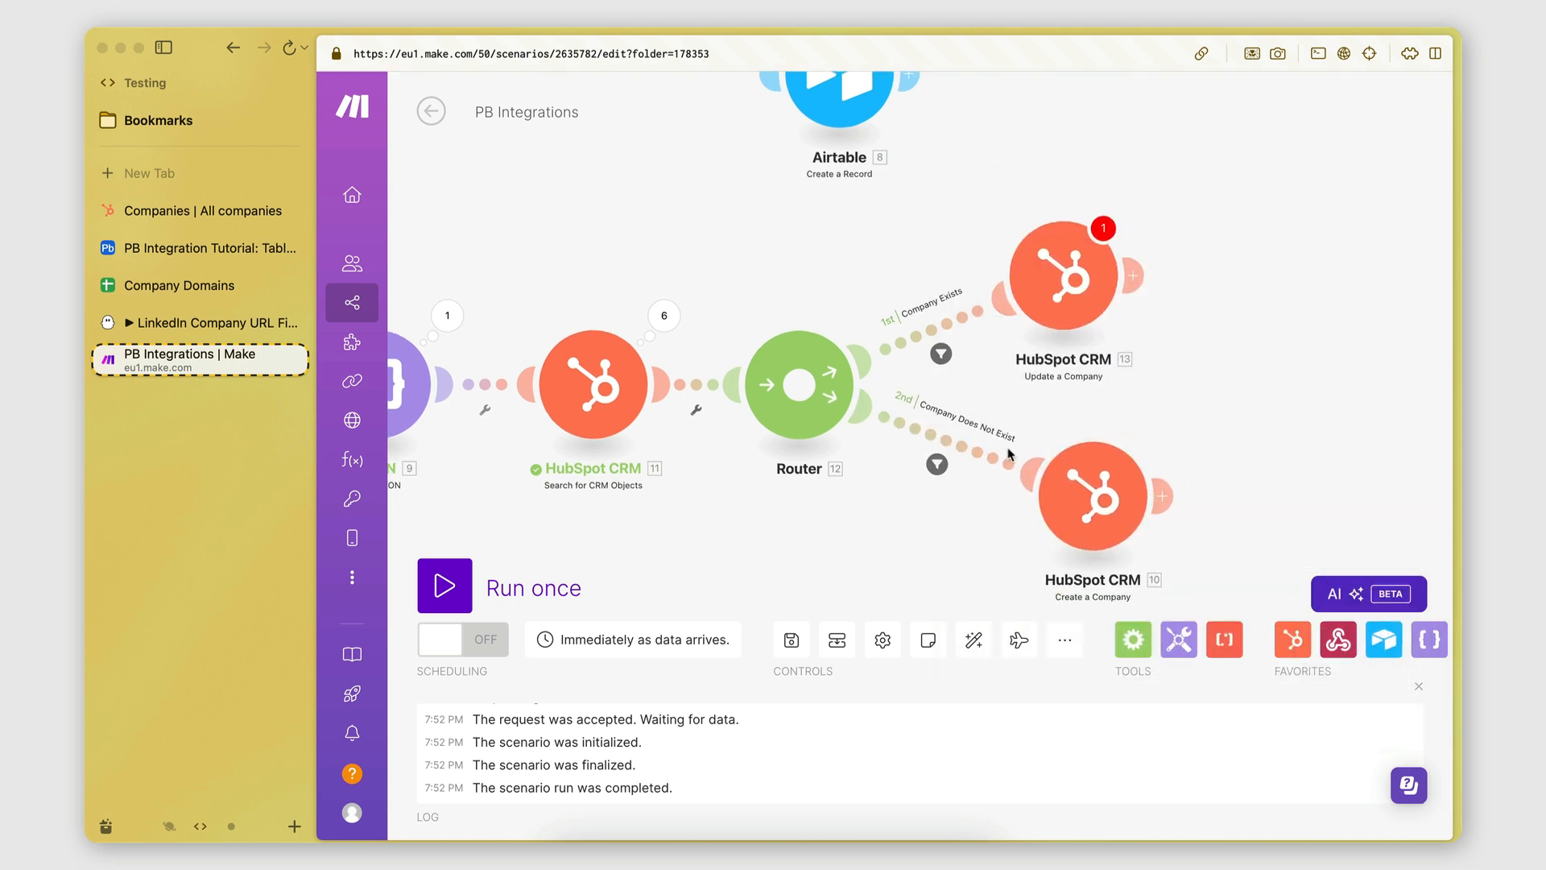
left_click(1010, 457)
left_click(1076, 527)
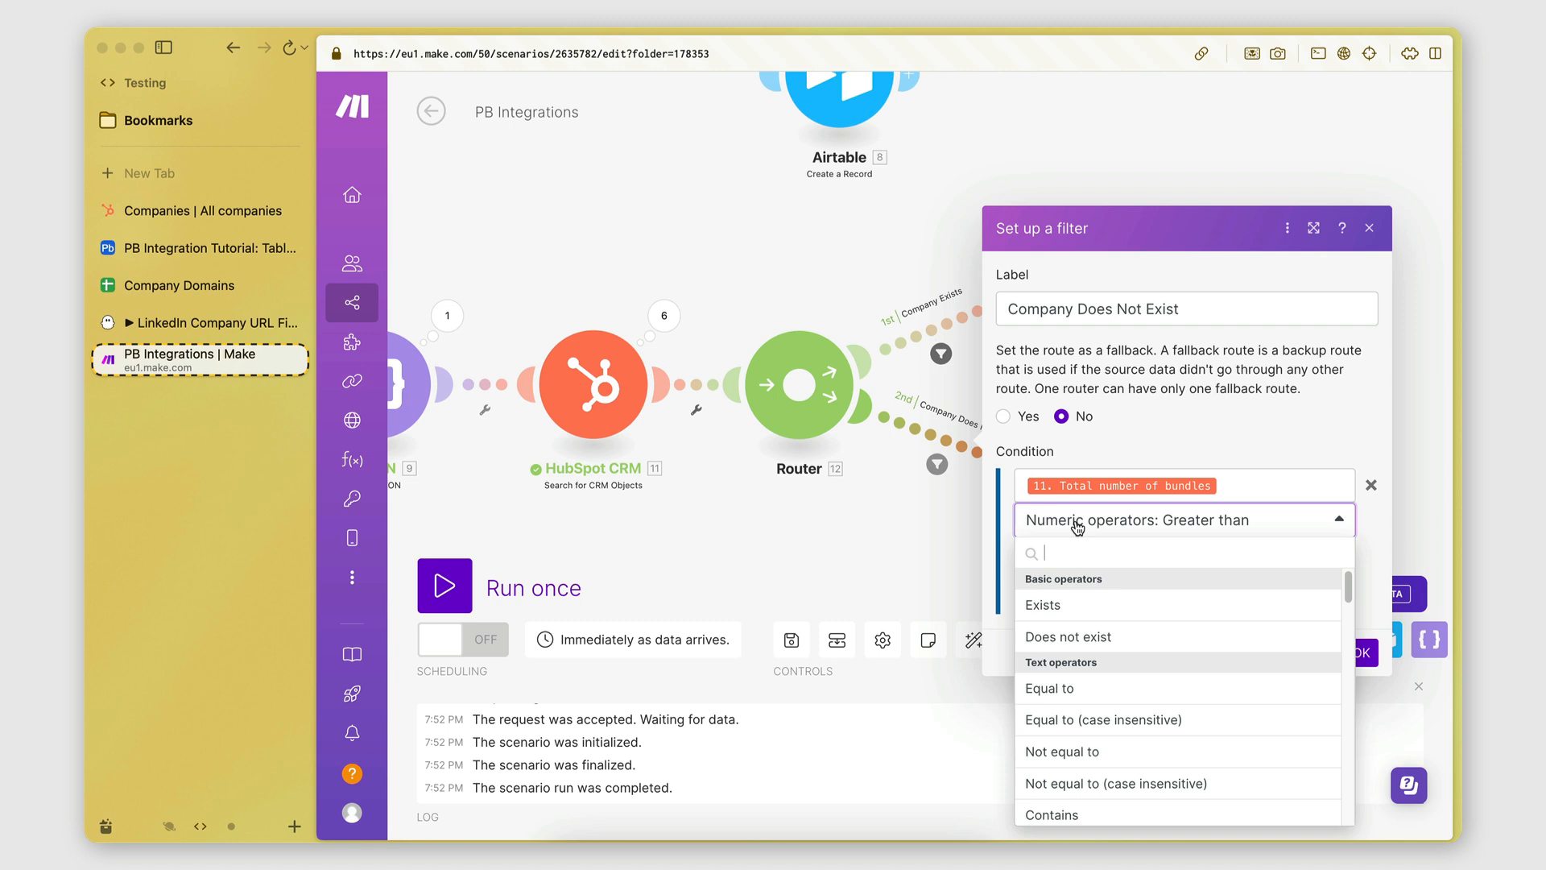
type("equal")
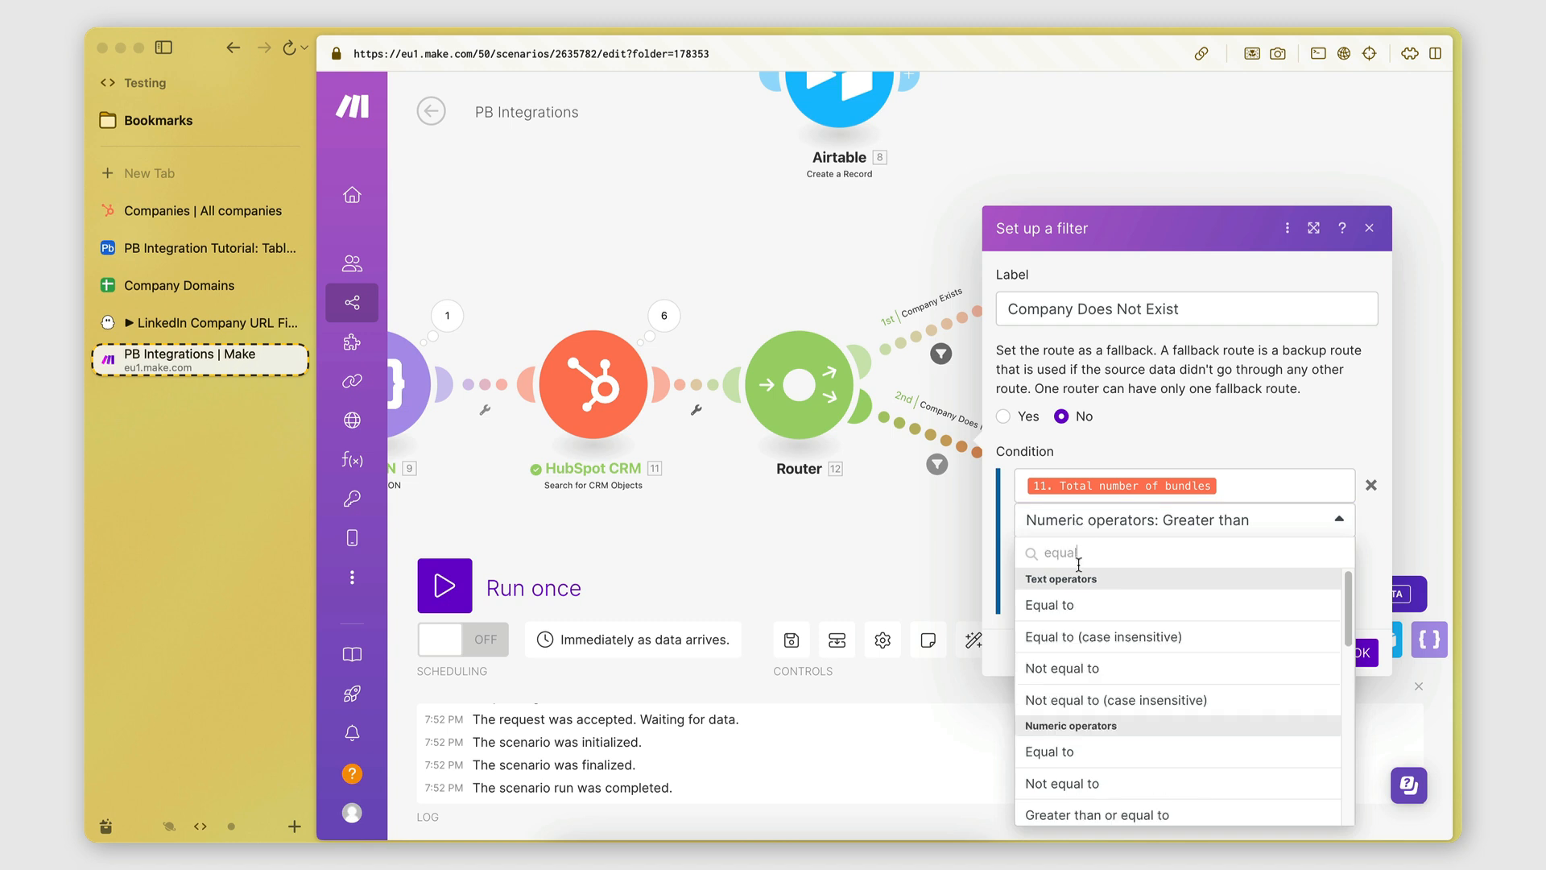
left_click(1049, 751)
left_click(1078, 557)
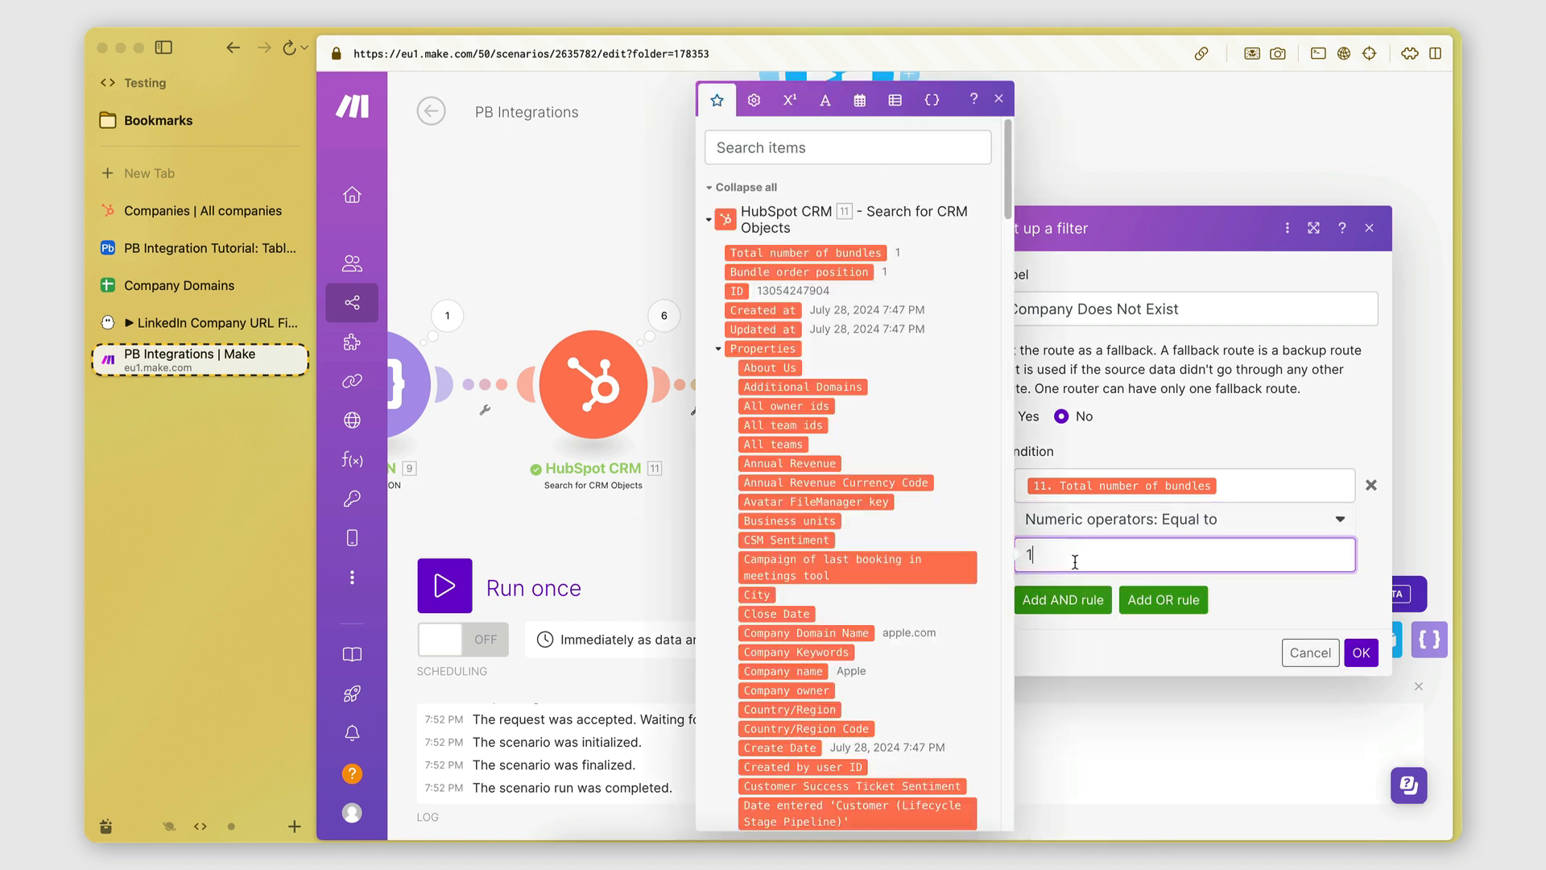
left_click(1263, 614)
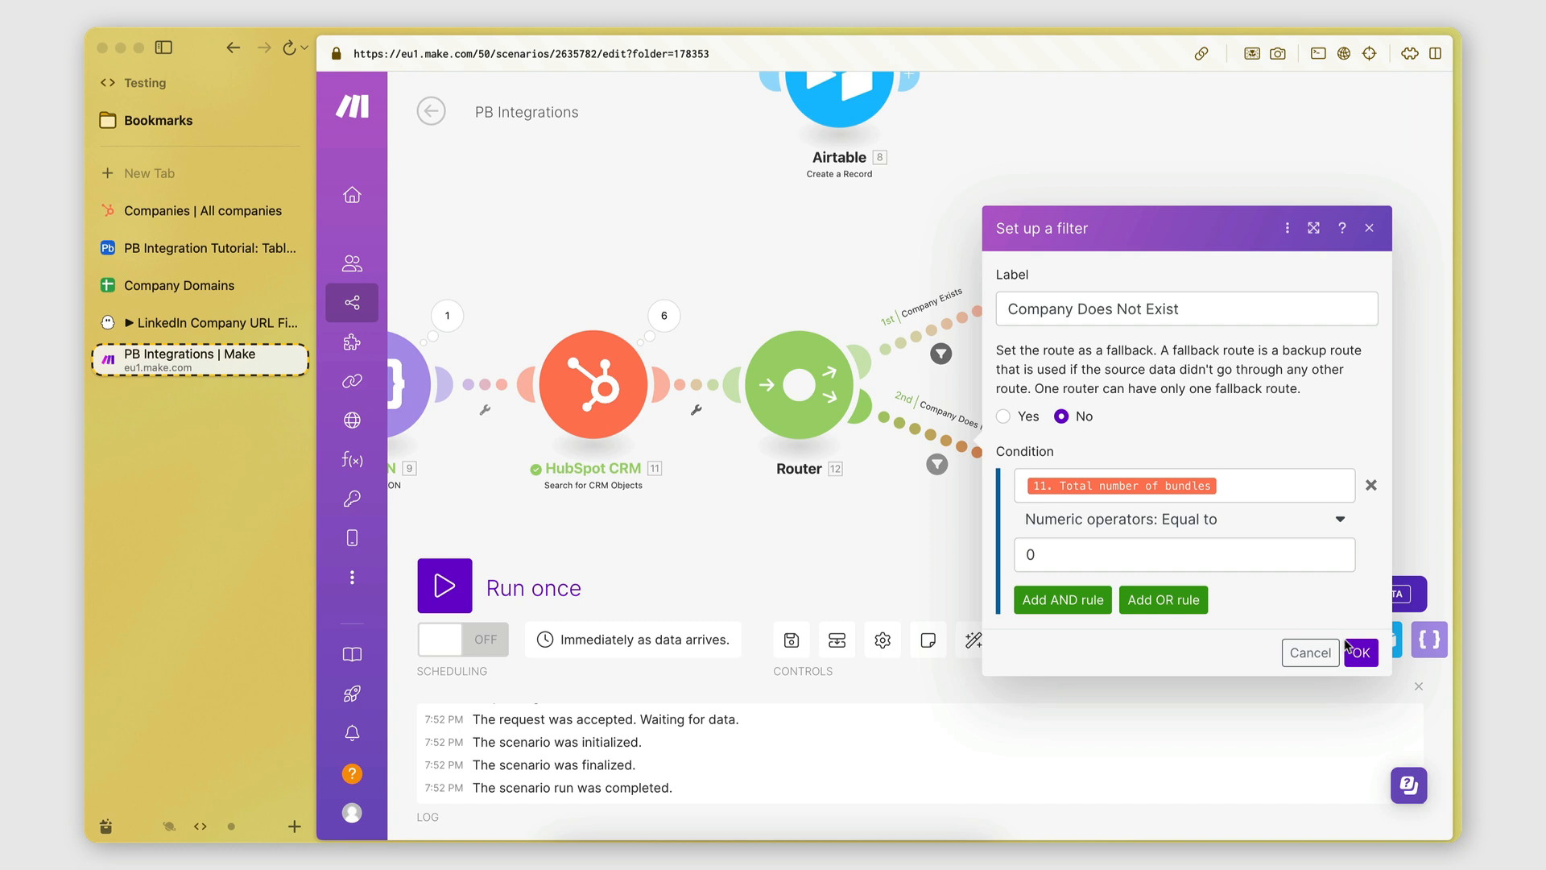
left_click(1361, 653)
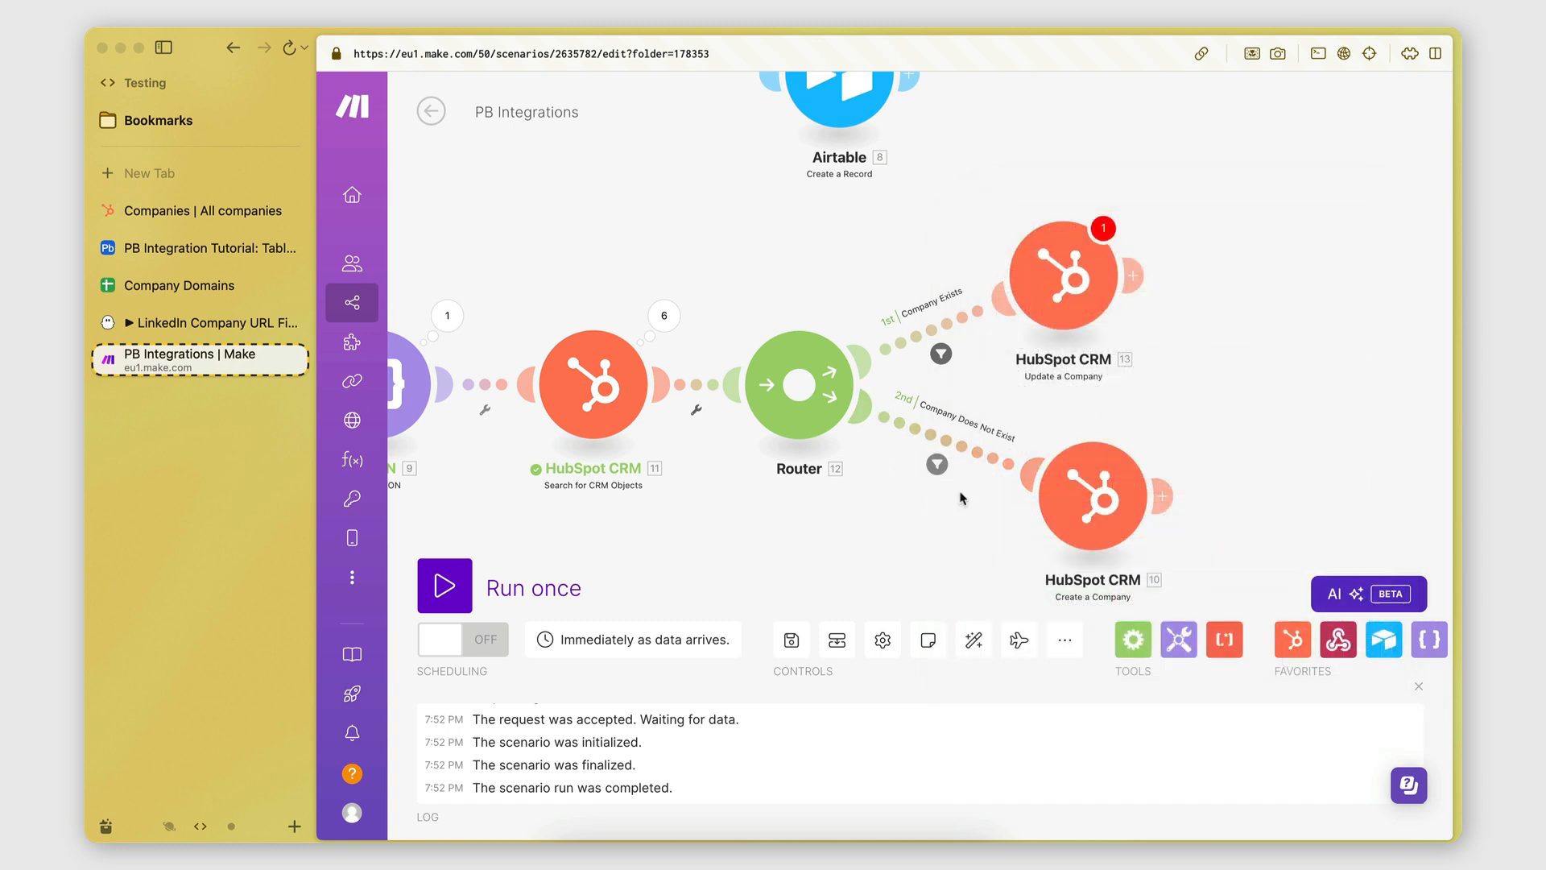
scroll(964, 474, "down", 1)
mouse_move(1073, 284)
left_mouse_down()
mouse_move(1125, 279)
mouse_move(1060, 286)
left_mouse_up()
mouse_move(1147, 429)
left_mouse_down()
mouse_move(1125, 429)
mouse_move(1146, 412)
left_mouse_up()
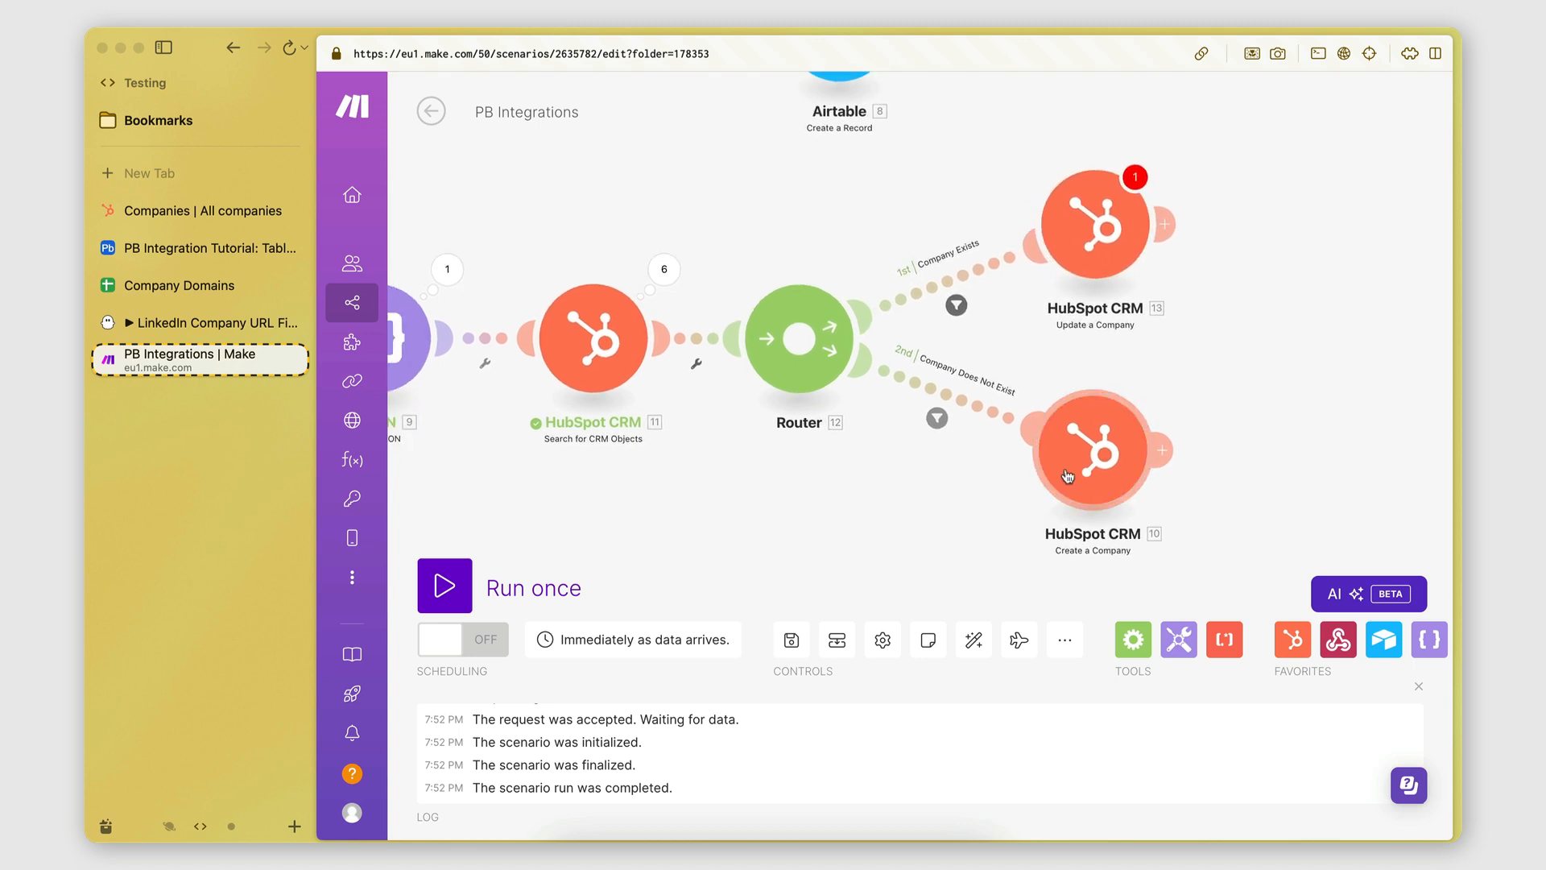
left_click(1095, 469)
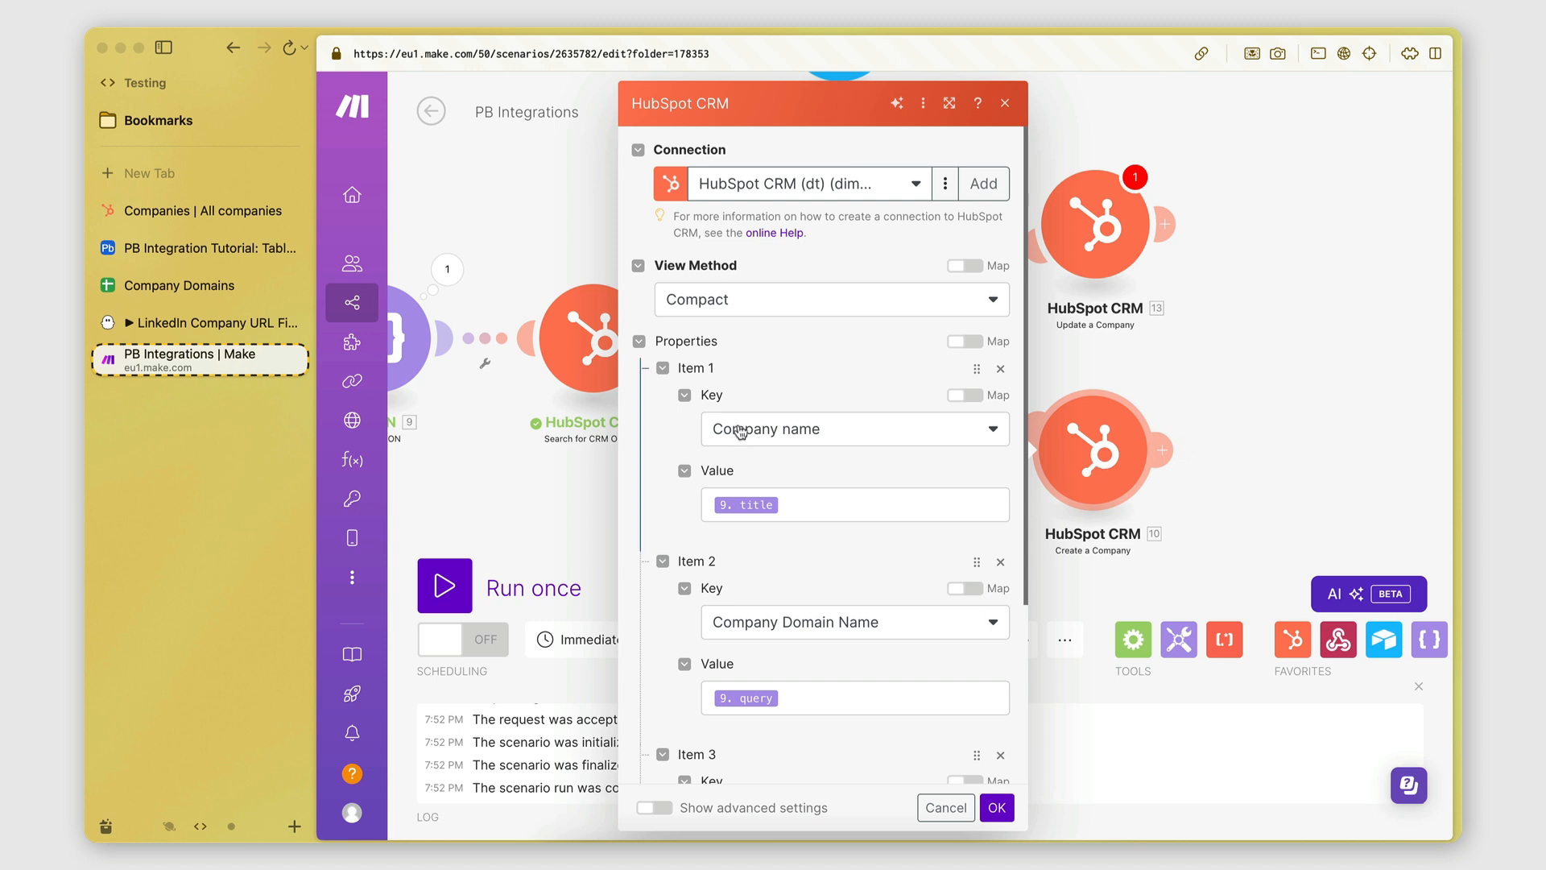
scroll(749, 513, "down", 2)
scroll(781, 413, "down", 1)
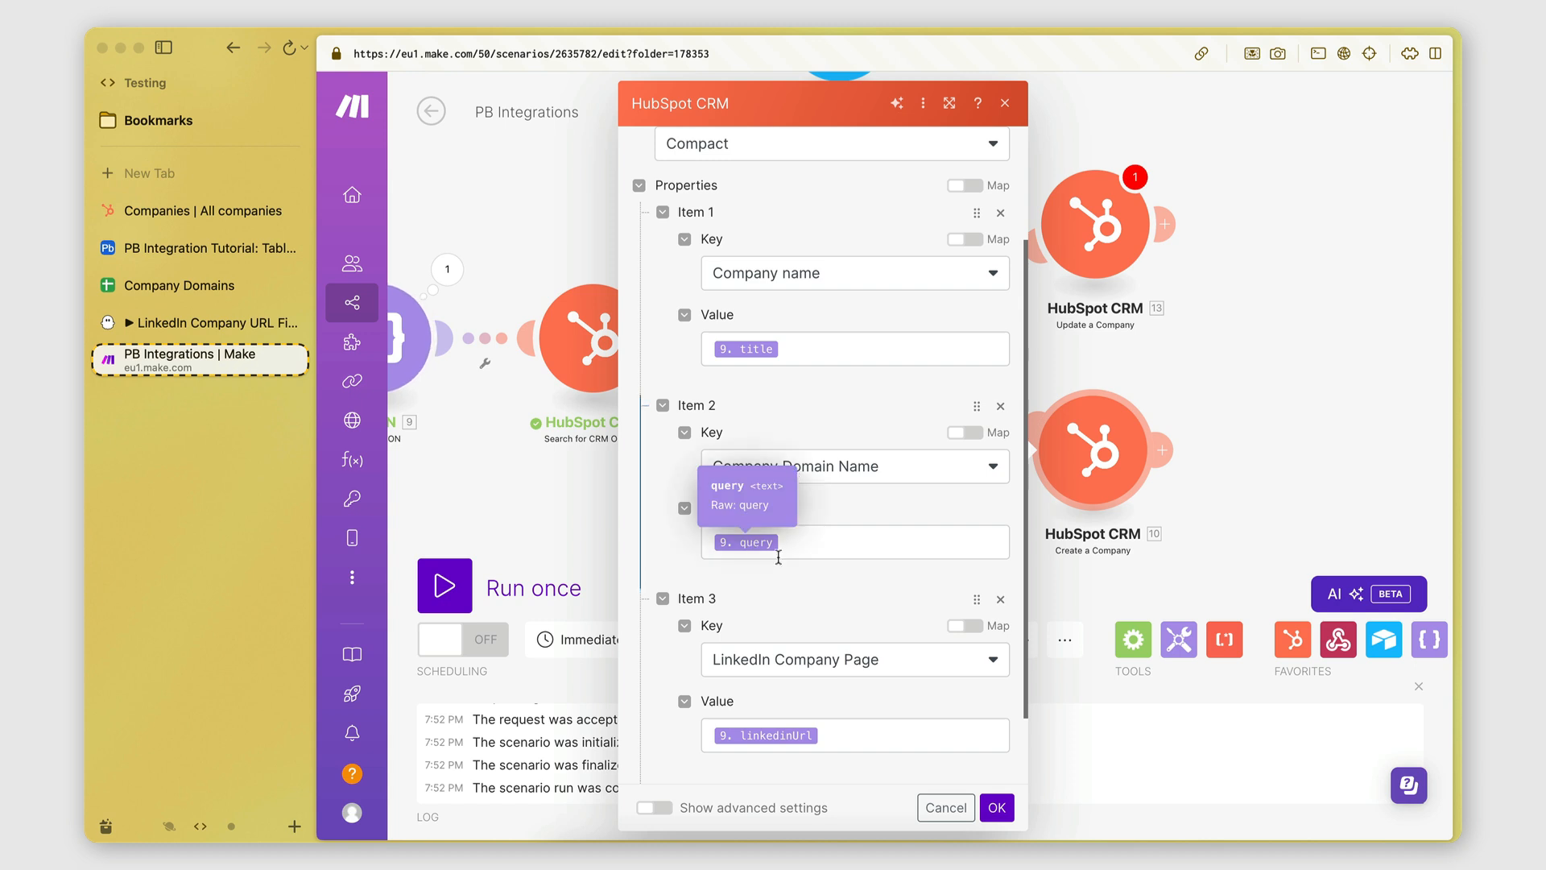
scroll(756, 612, "down", 2)
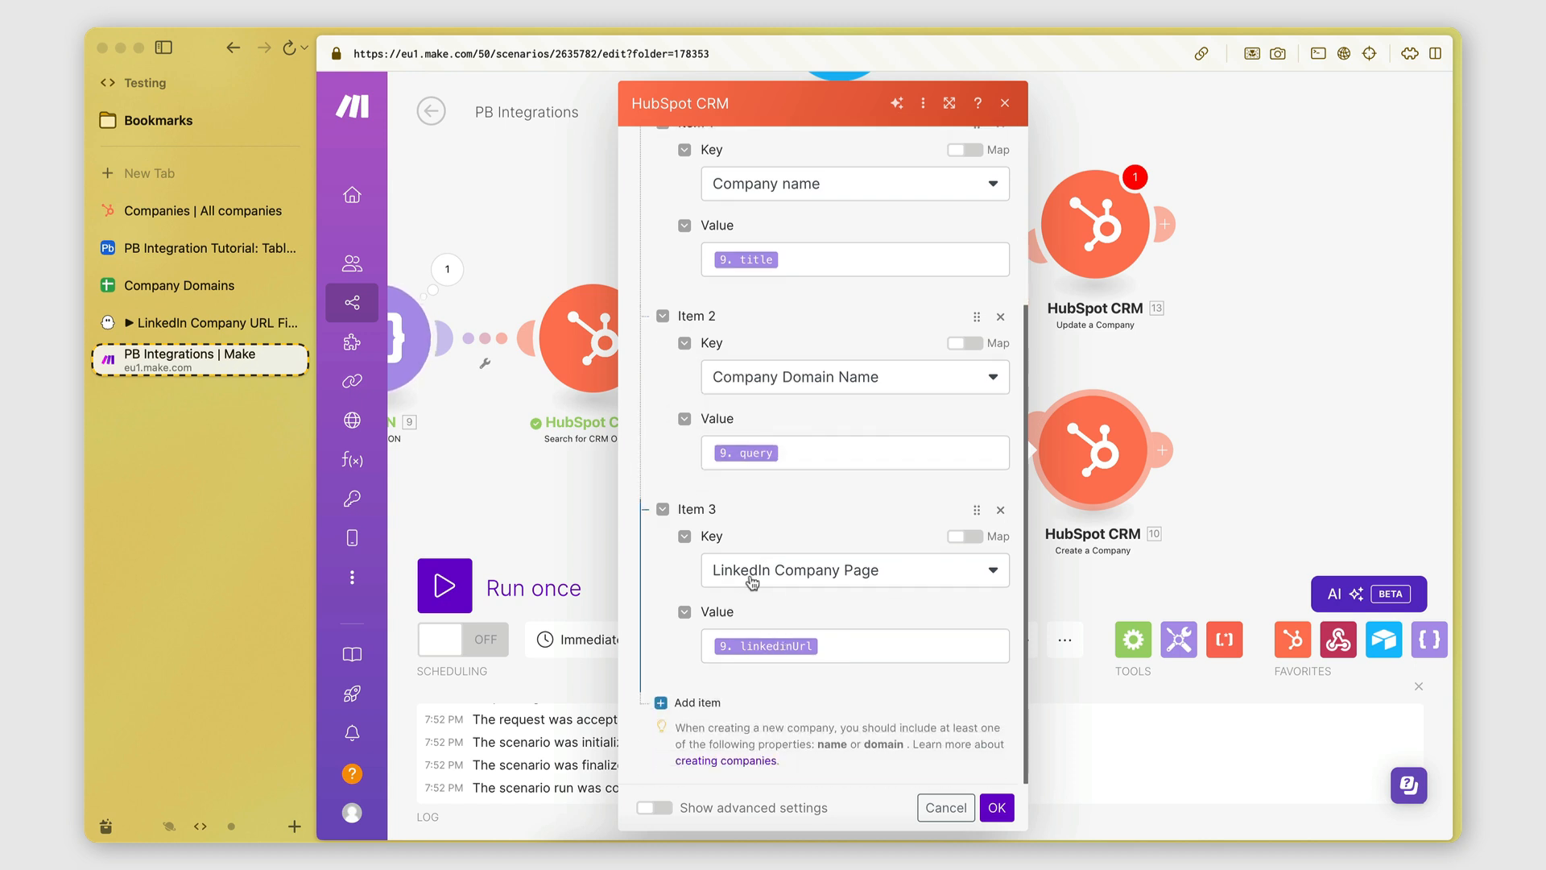
left_click_drag(1095, 581, 1013, 580)
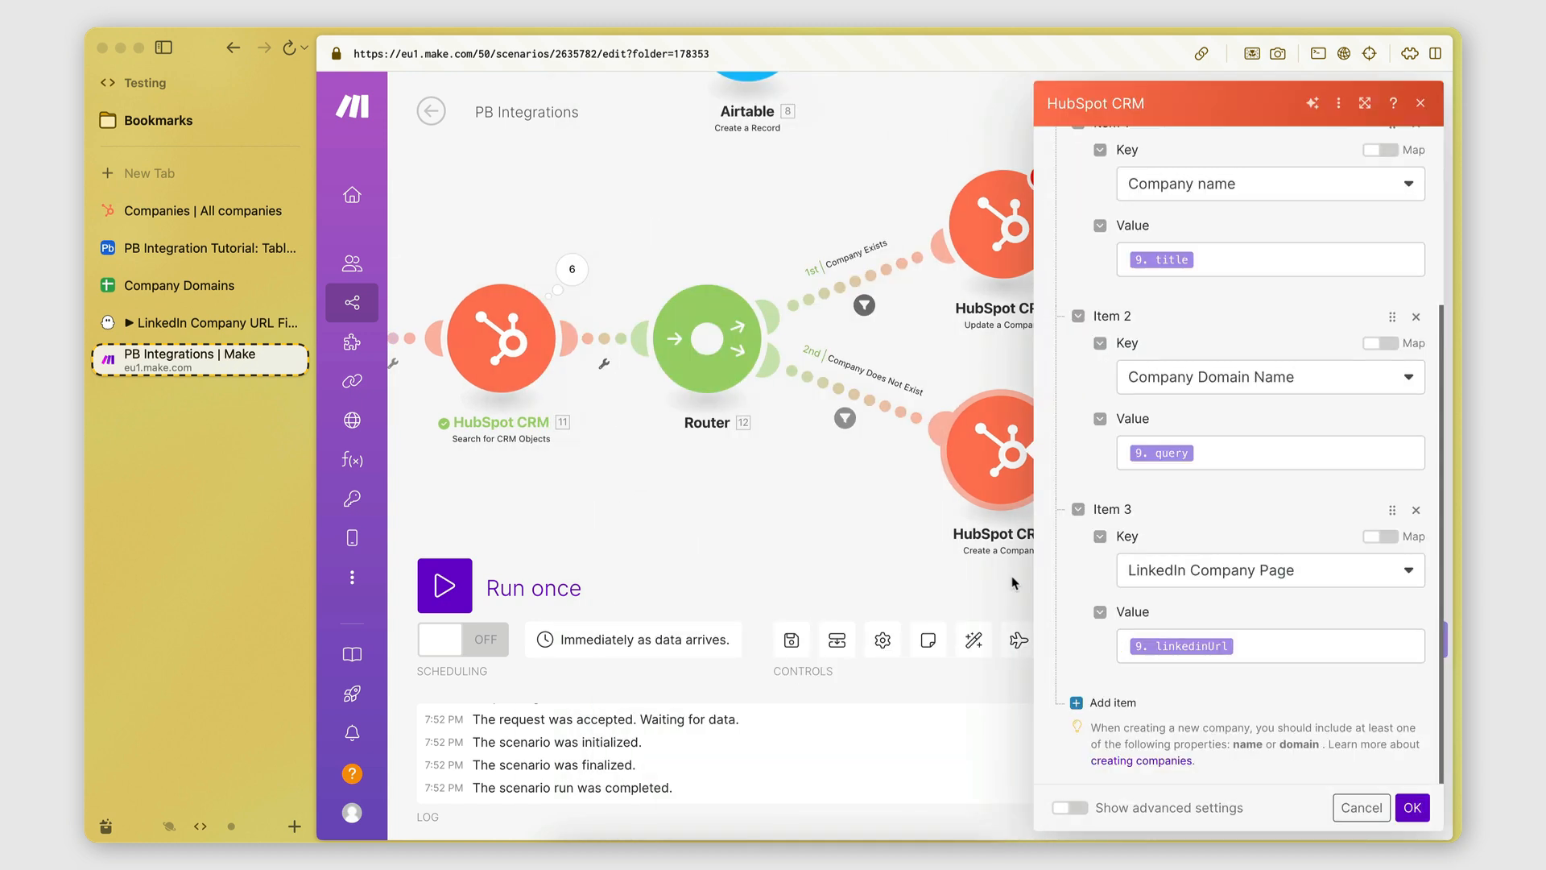
left_click(914, 581)
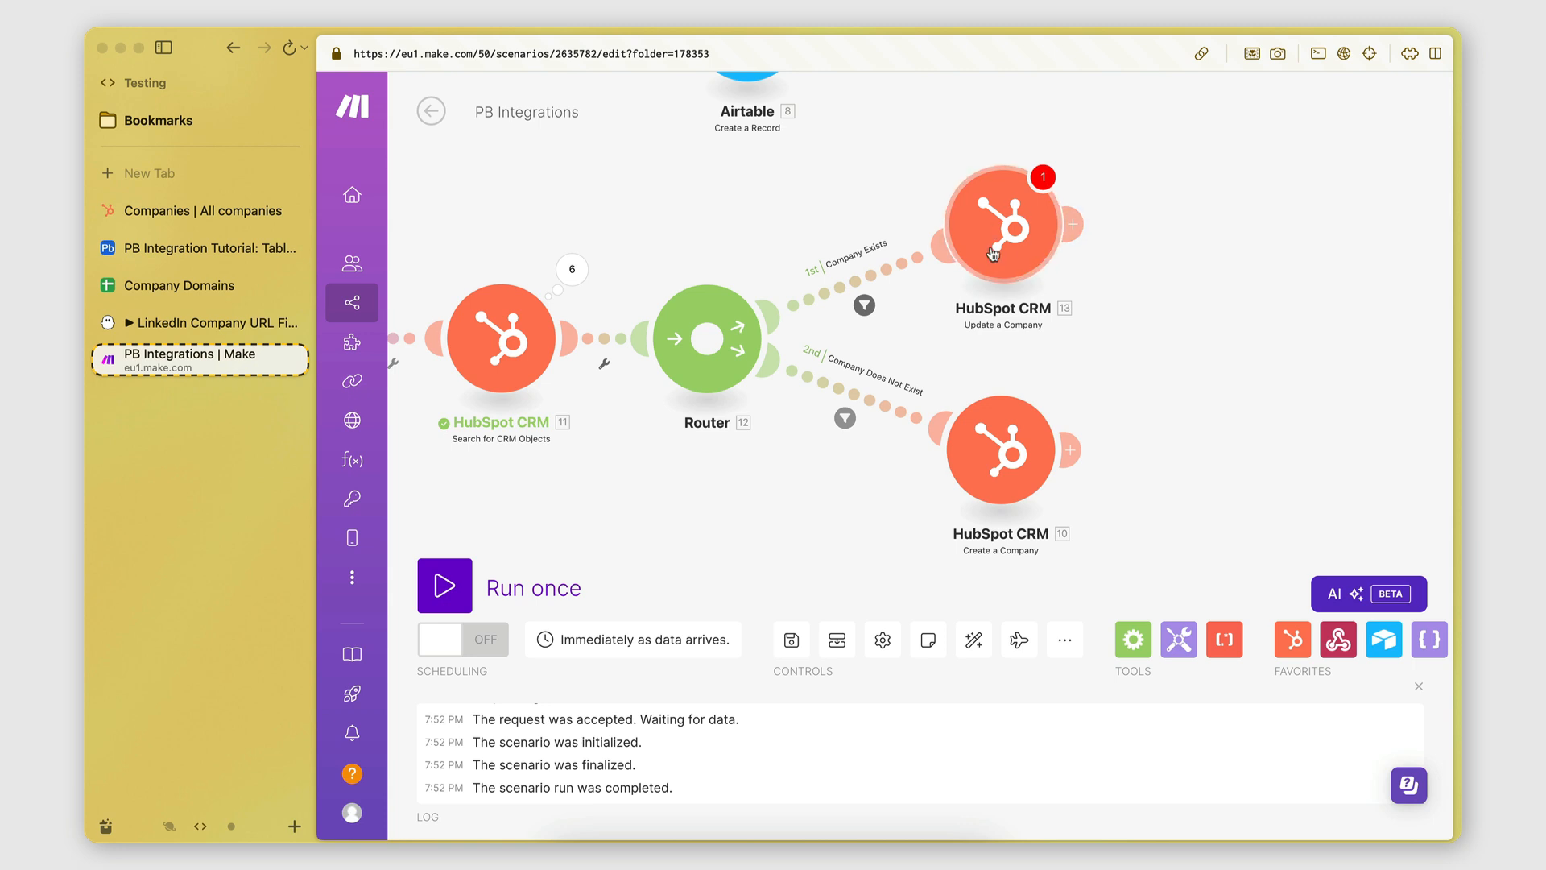
Map the Update a Company step's Company ID to the HubSpot search result's 11. ID.
left_click(1010, 232)
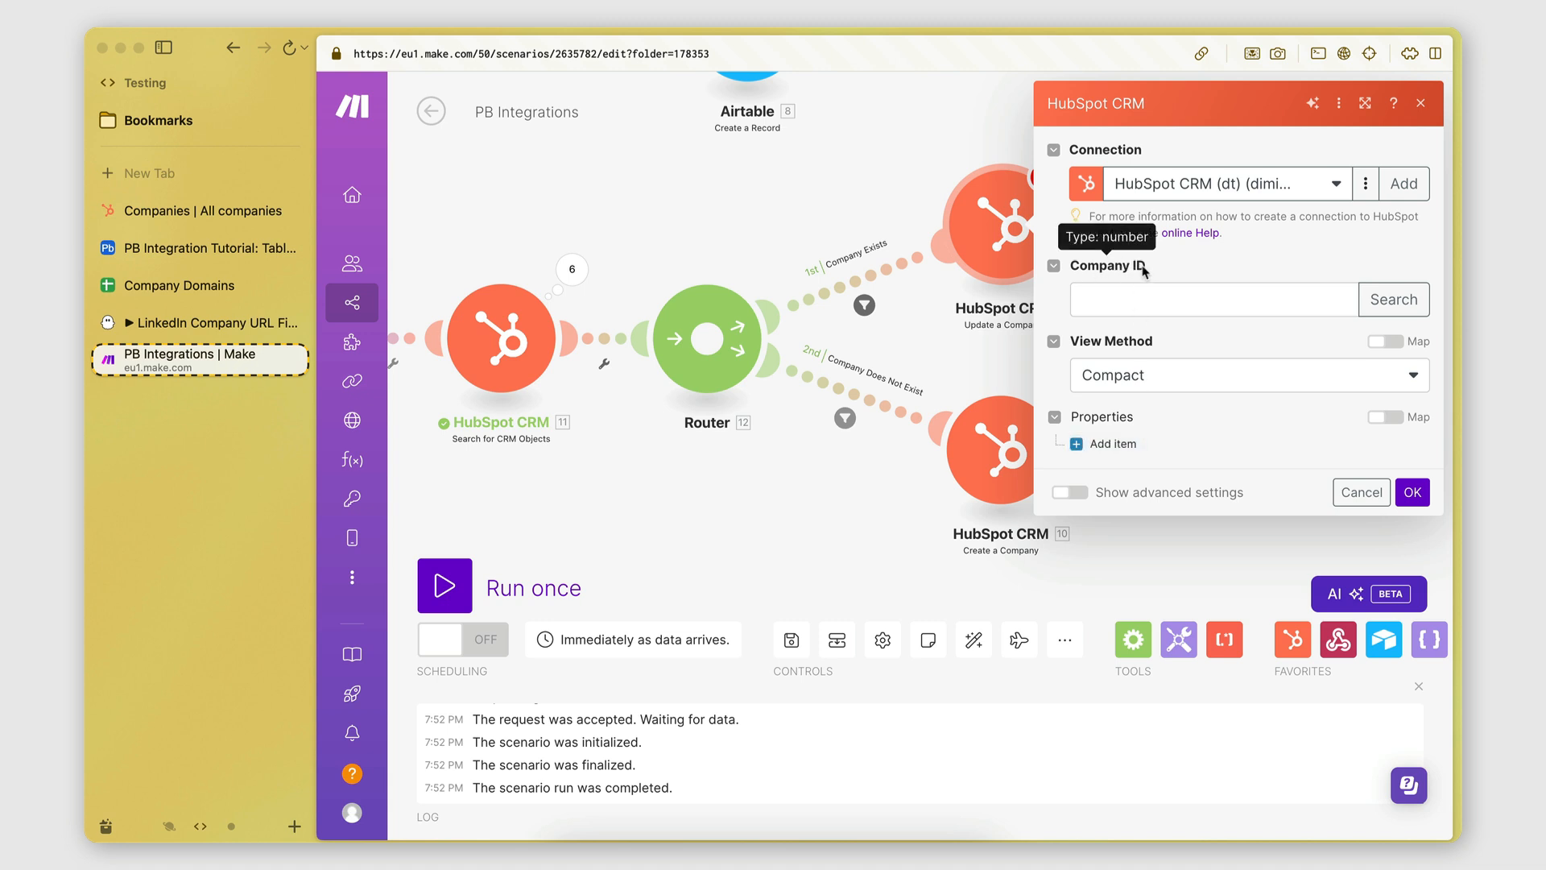
left_click_drag(970, 339, 1027, 340)
left_click_drag(1225, 358, 1150, 359)
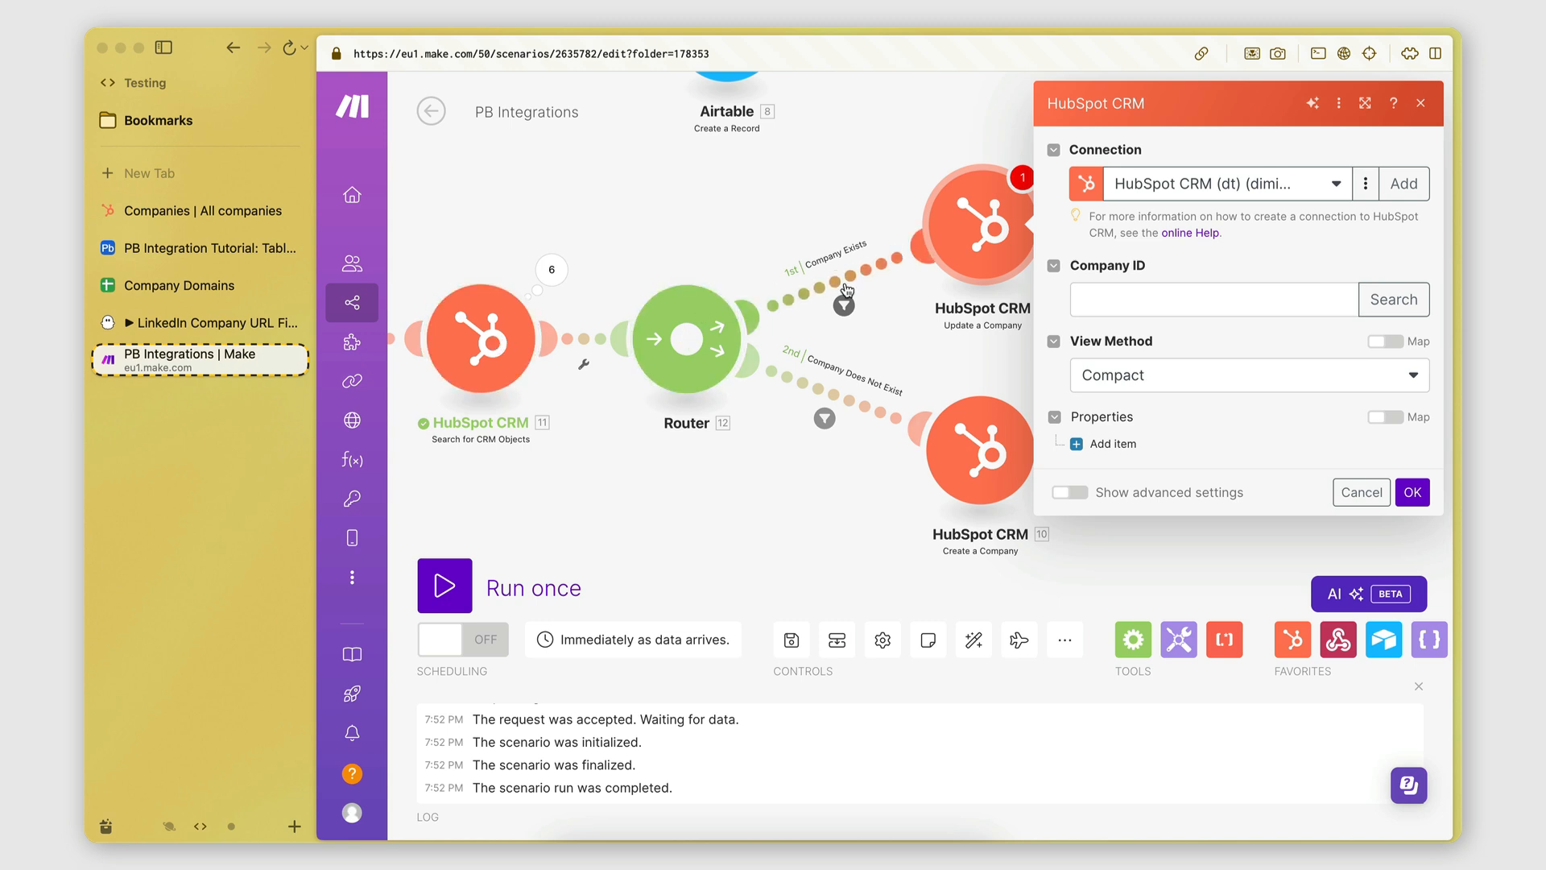
left_click(1117, 294)
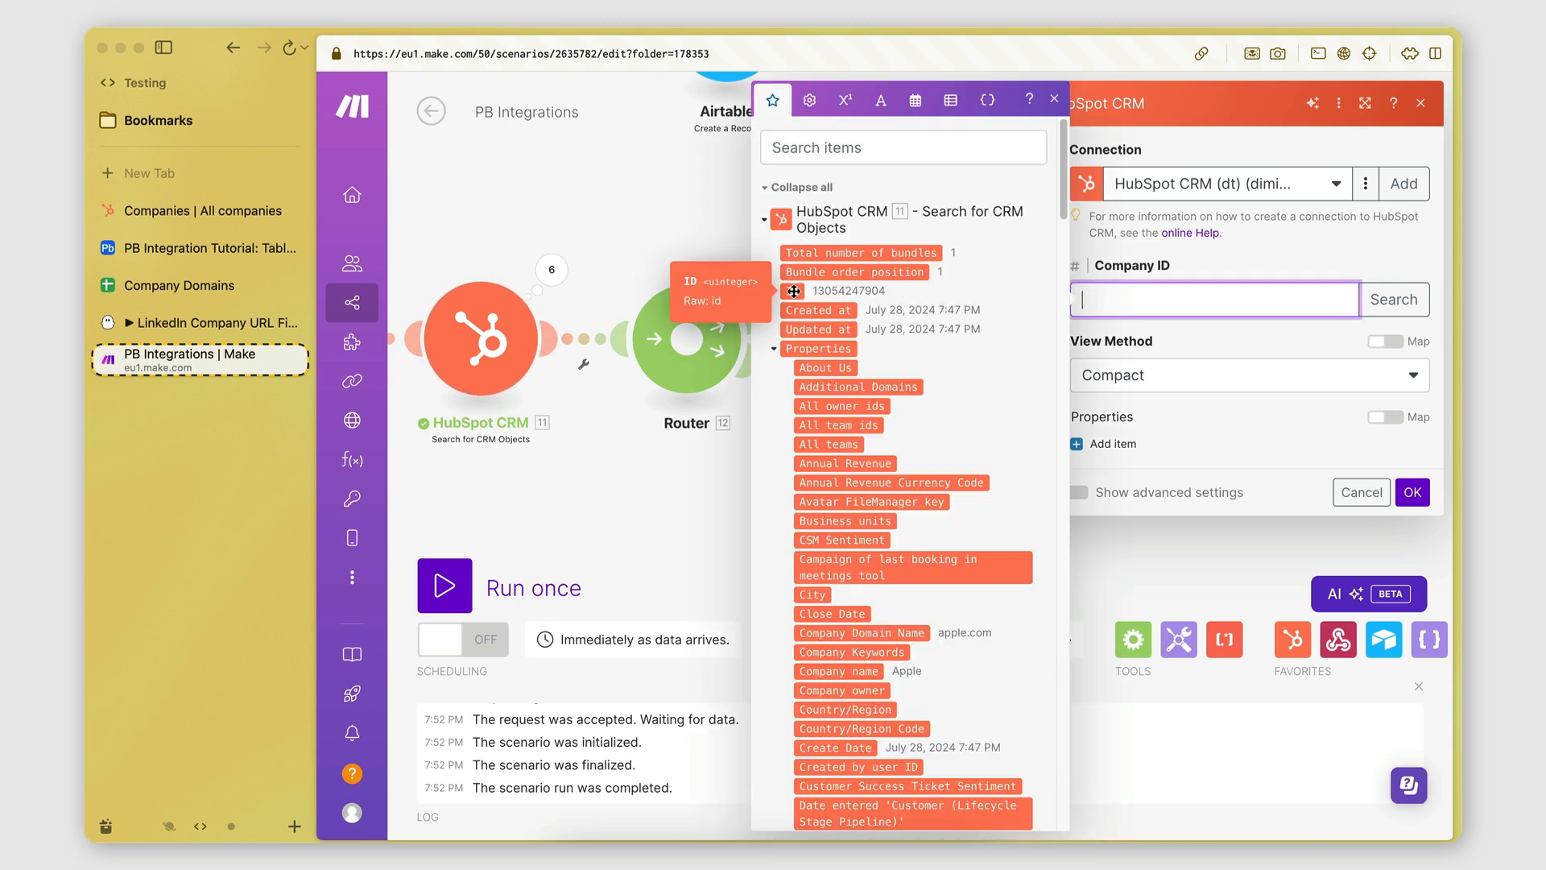
left_click_drag(795, 290, 1158, 290)
left_click(1169, 335)
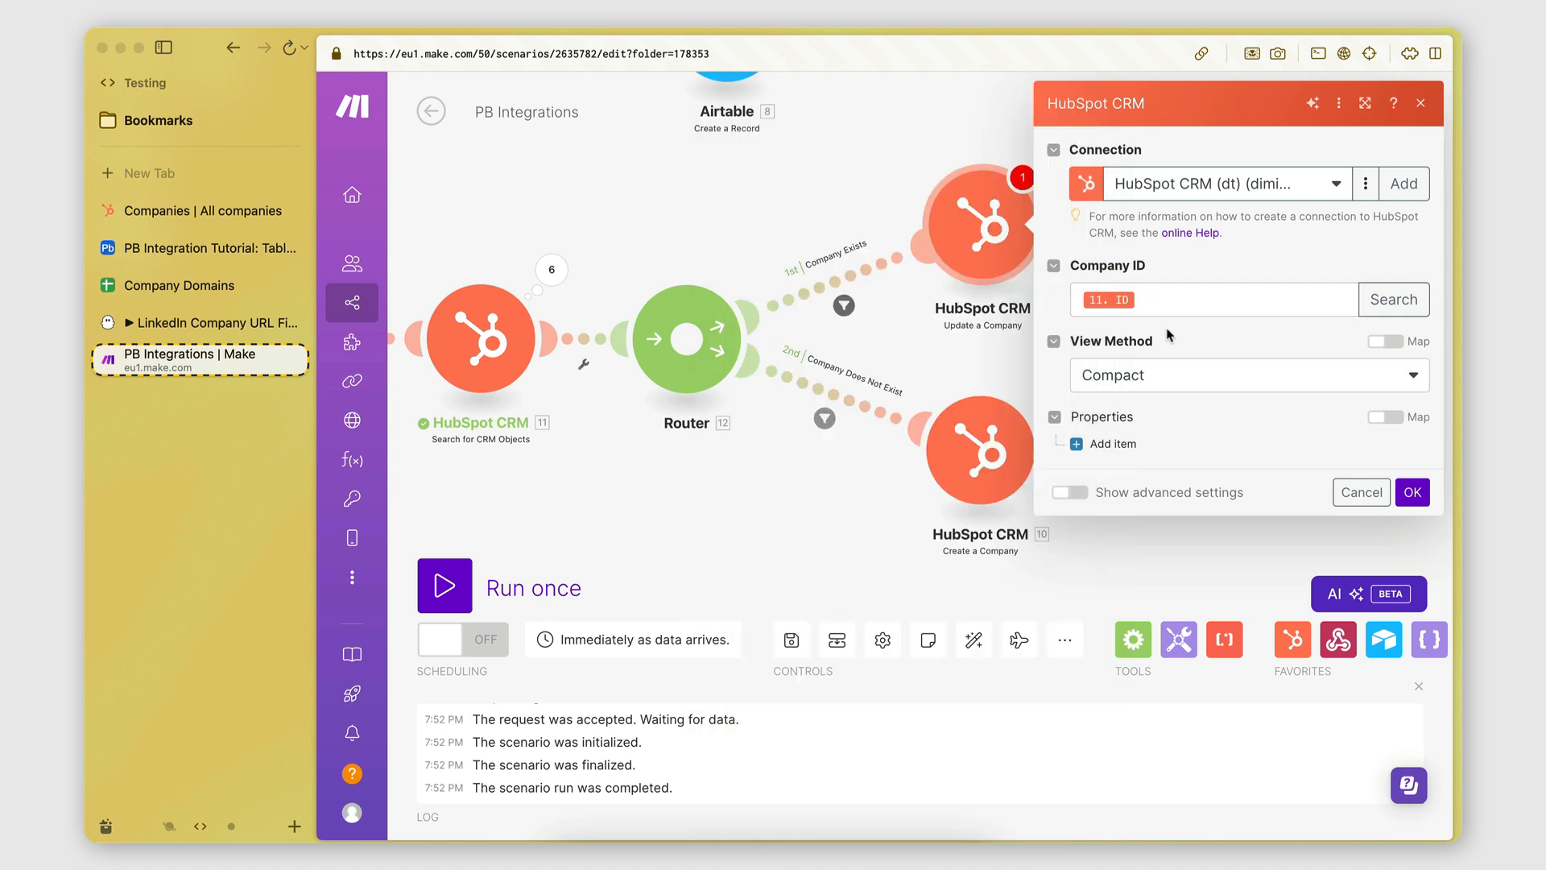
Add a Company name property to the update, mapped from the parsed 9.title.
left_click(1119, 444)
left_click(1174, 502)
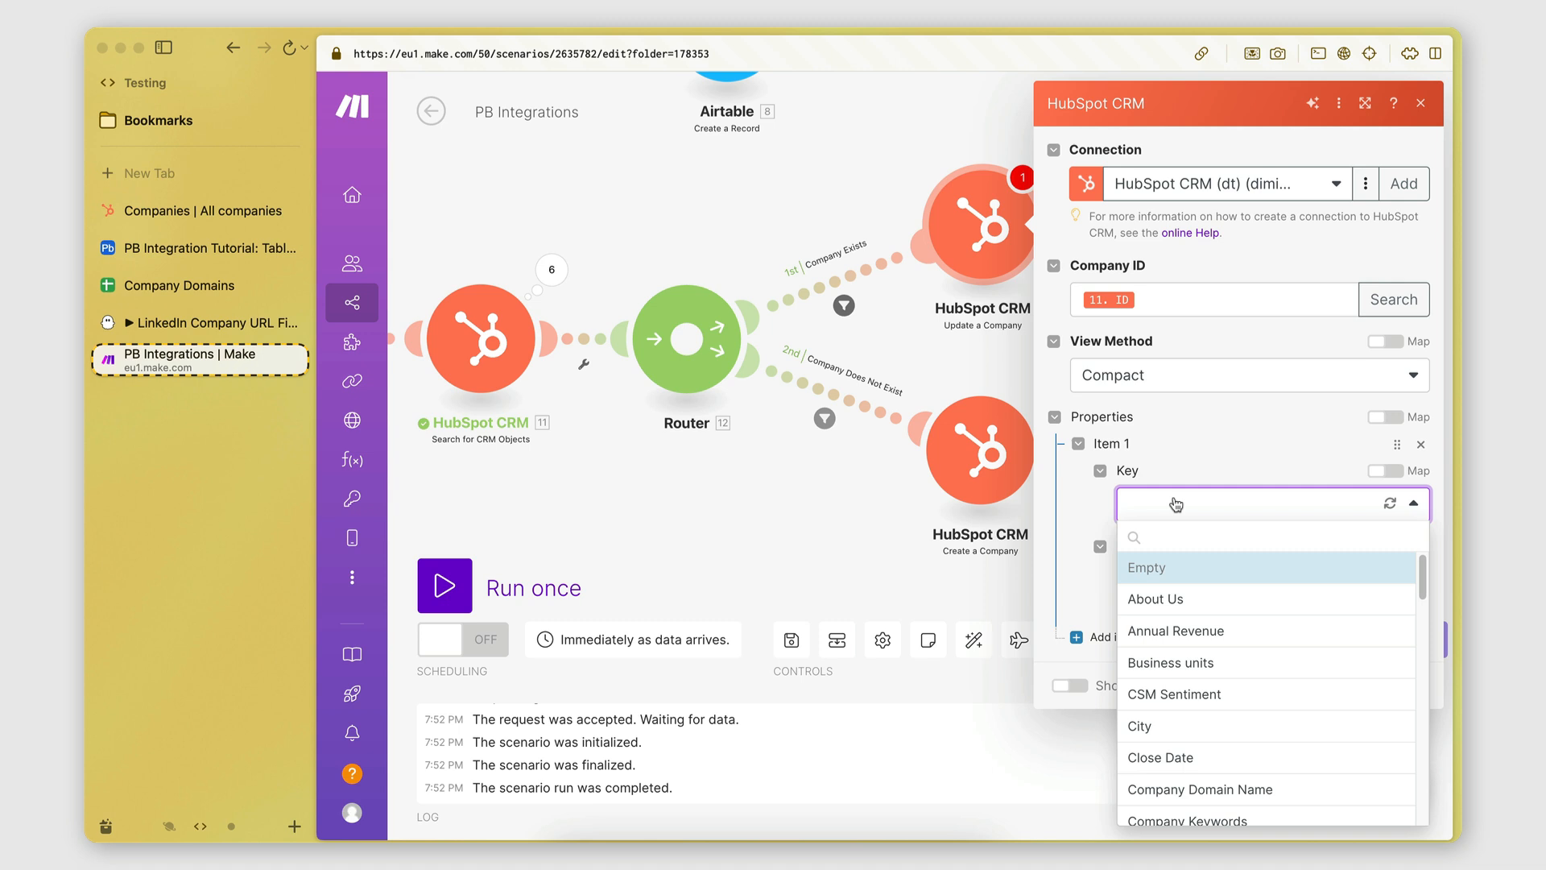
left_click(1174, 540)
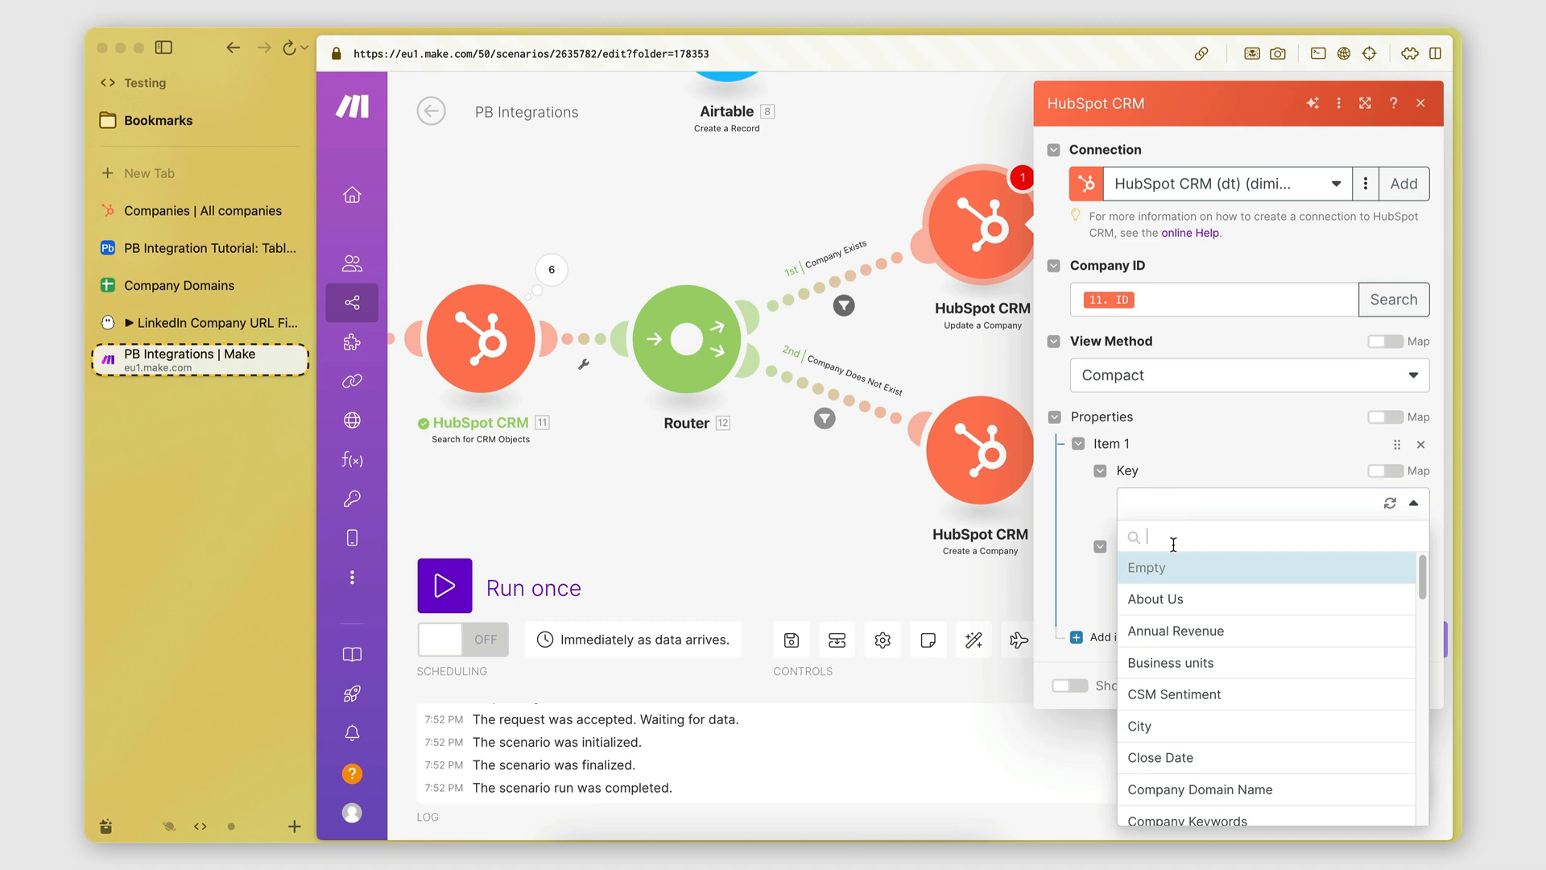
type("company")
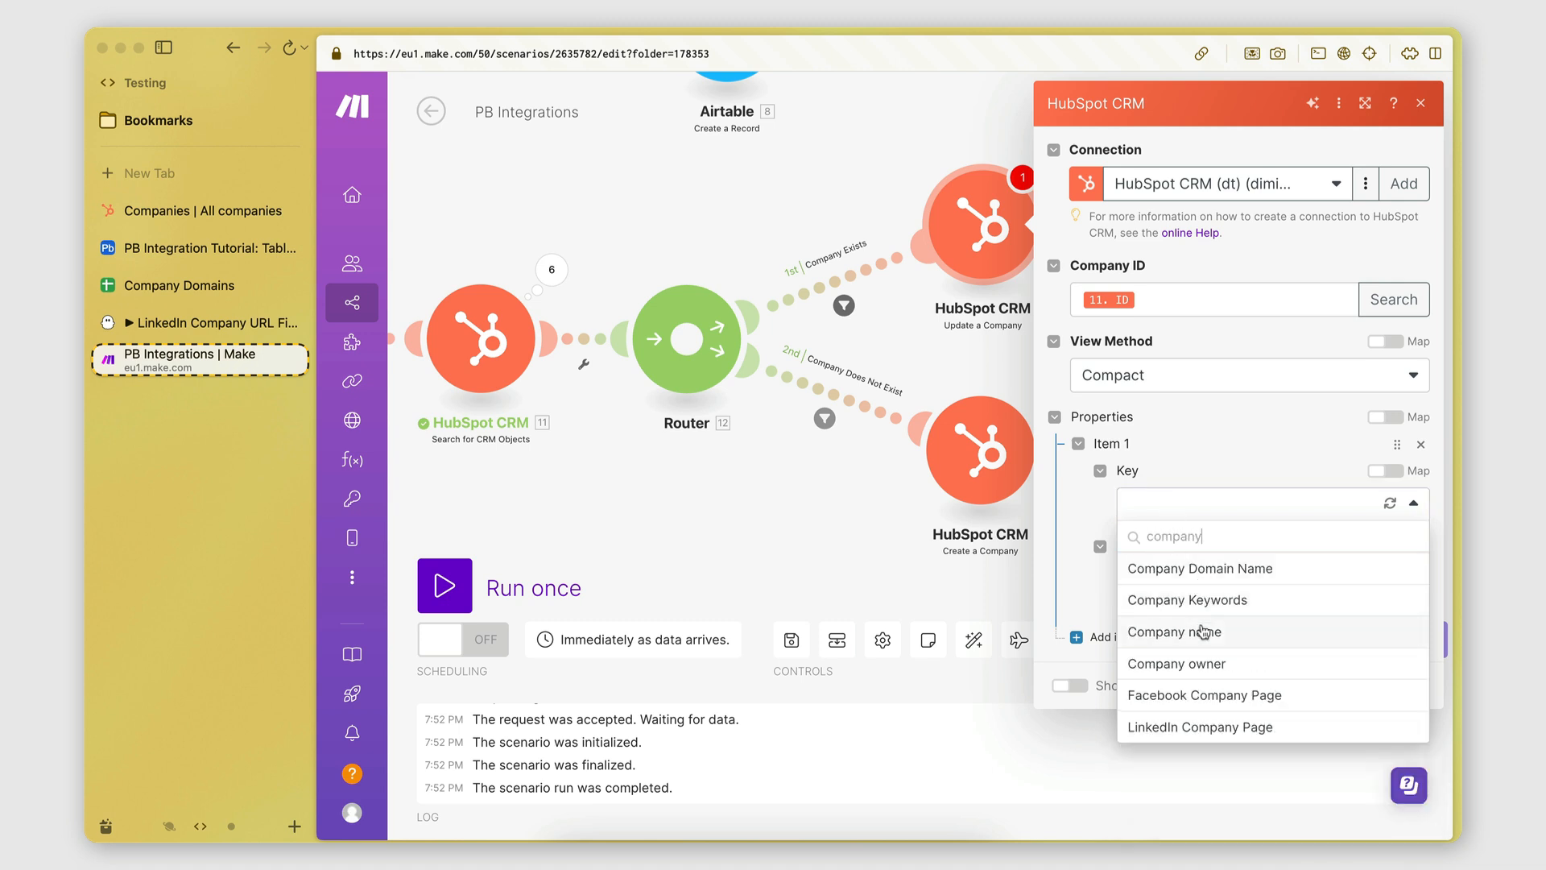
left_click(1195, 631)
left_click(1176, 579)
scroll(922, 297, "down", 20)
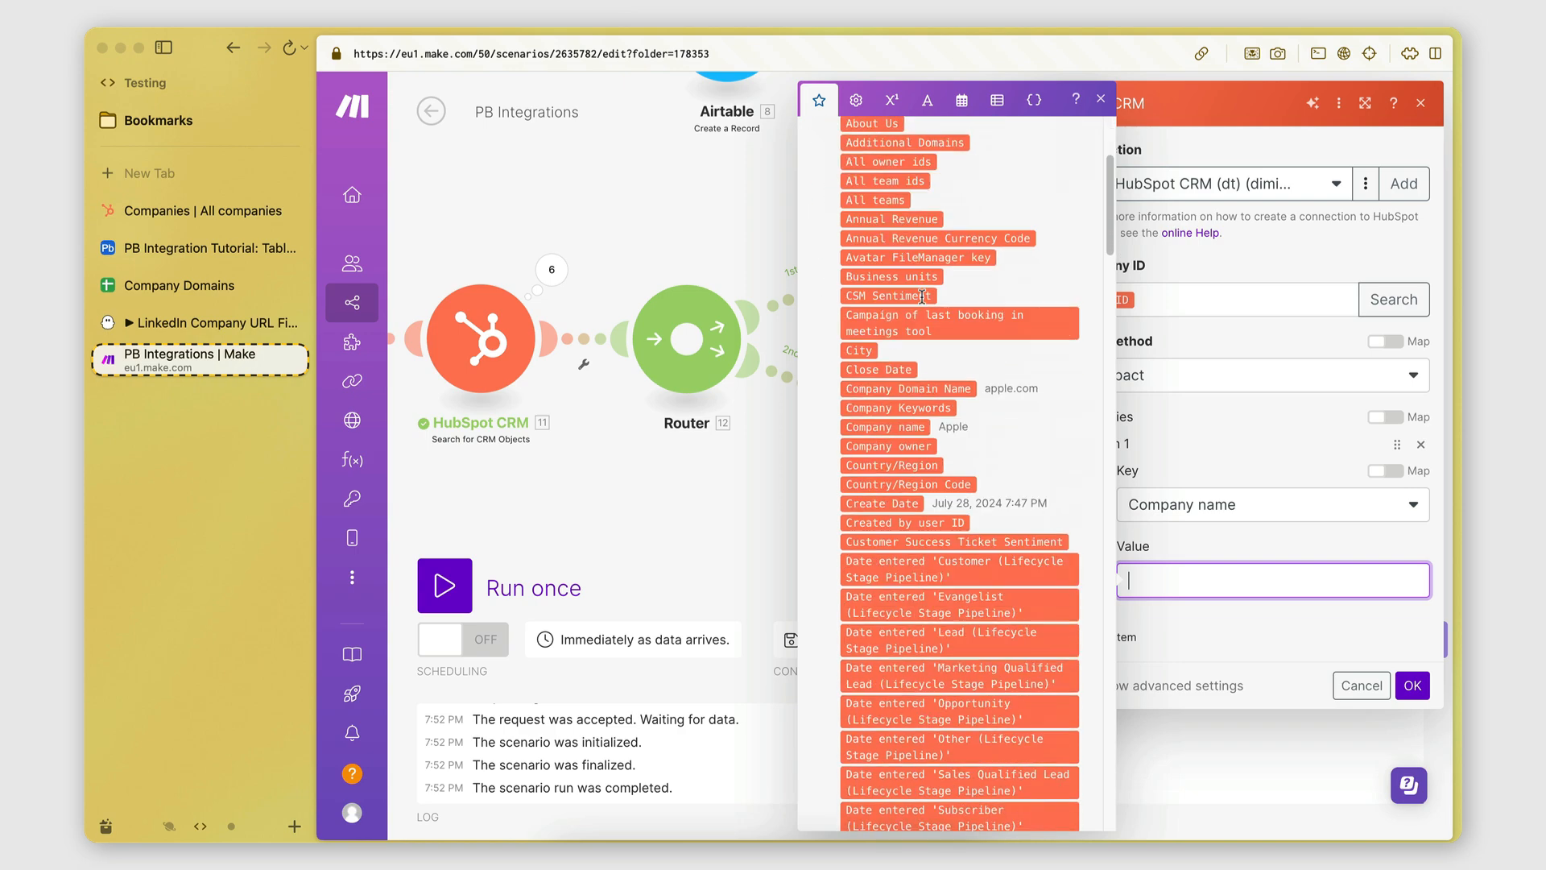
scroll(922, 297, "down", 10)
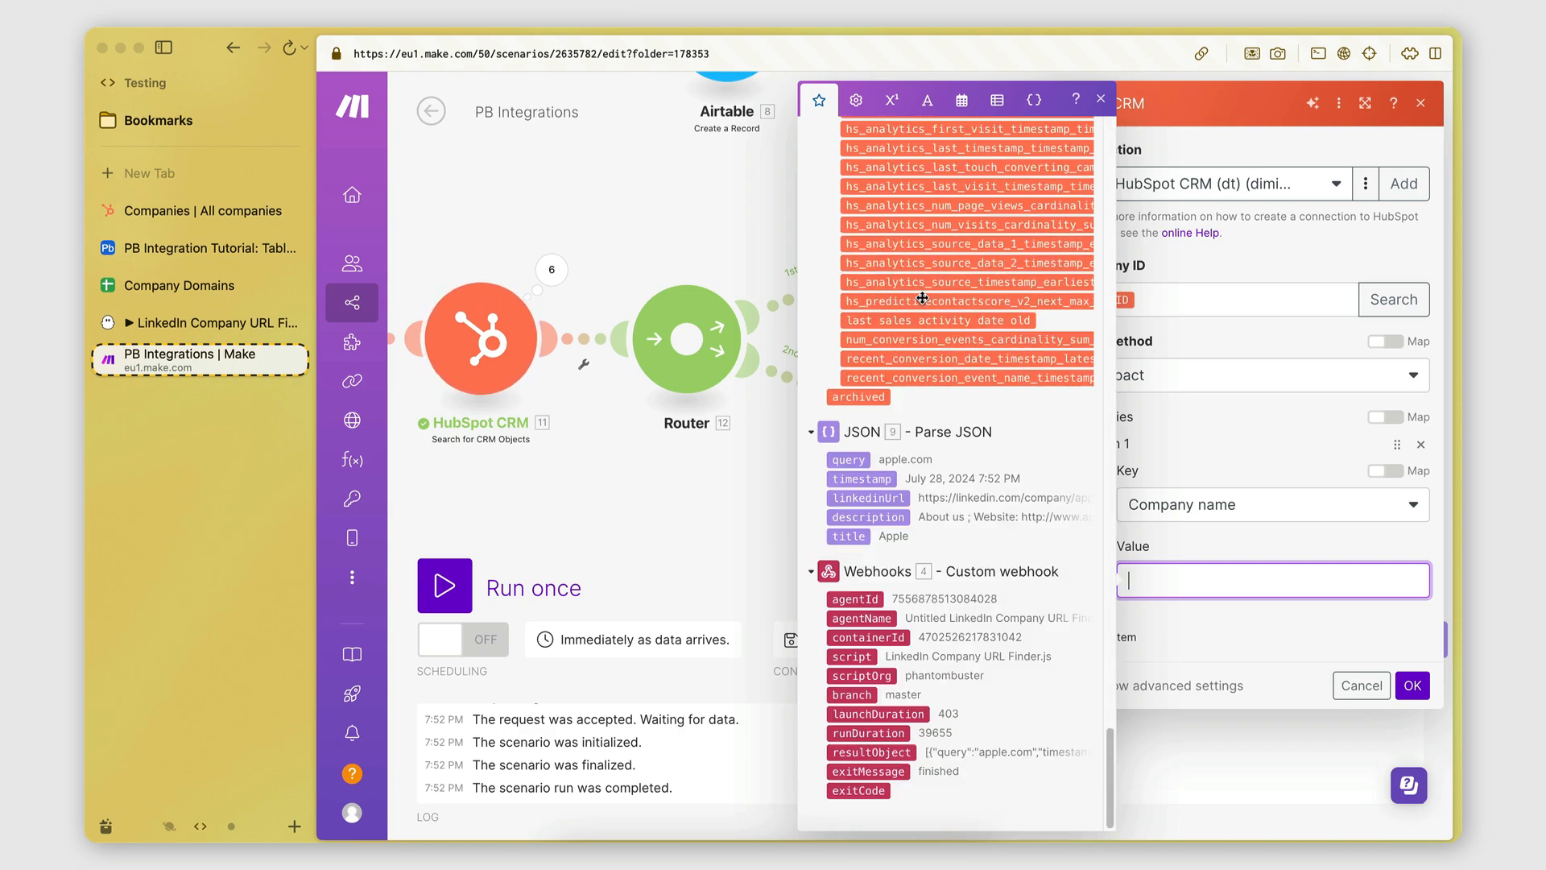
left_click(852, 536)
Add a Company Domain Name property, mapped from the parsed 9.query.
left_click(1141, 636)
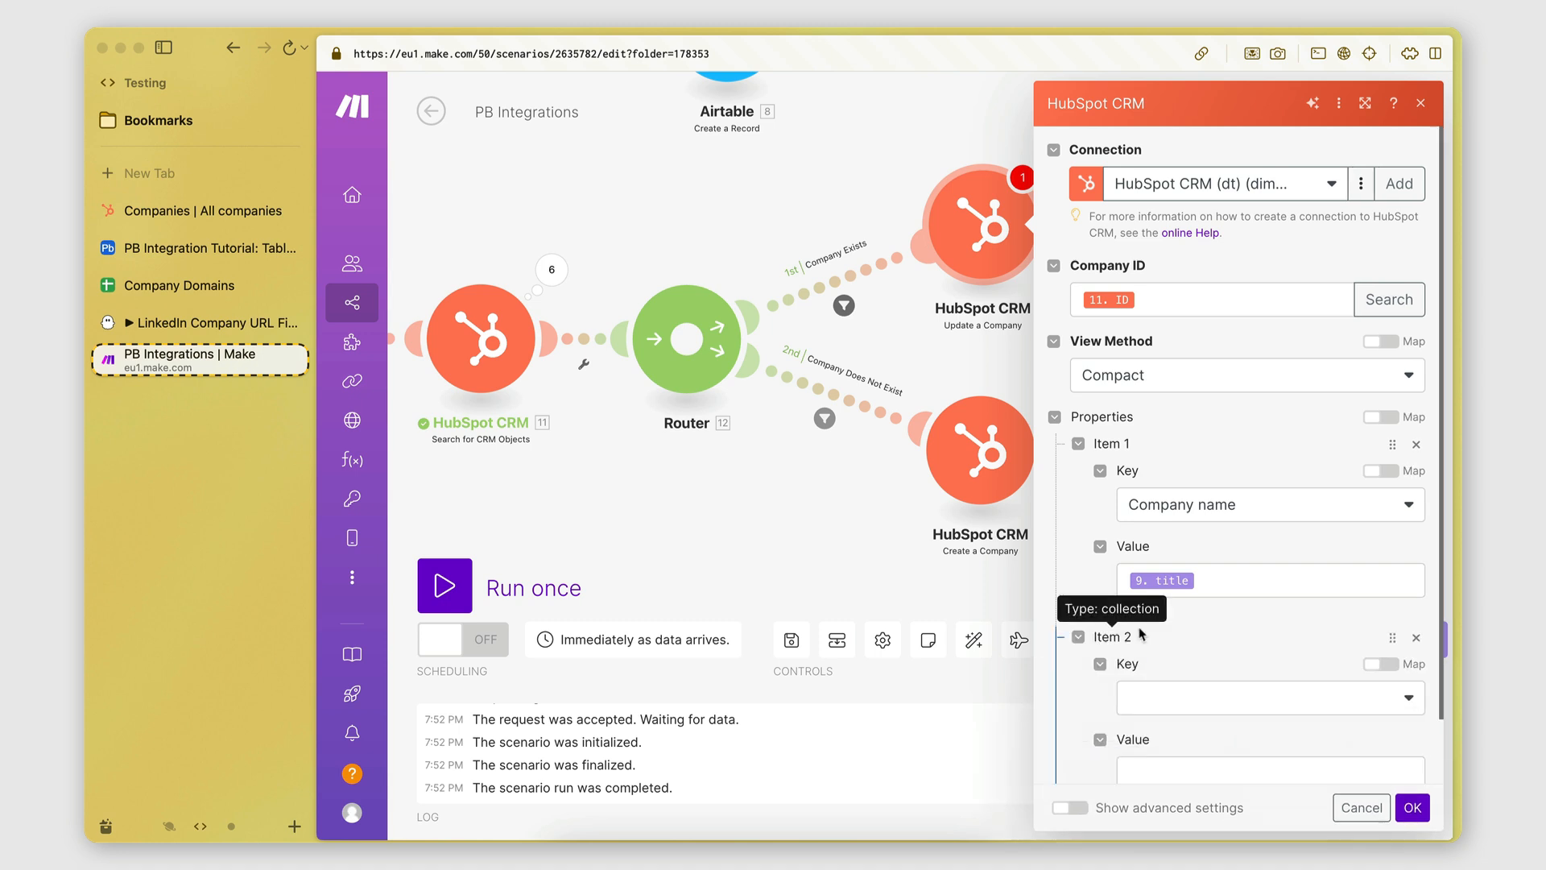
scroll(1143, 636, "down", 2)
left_click(1145, 635)
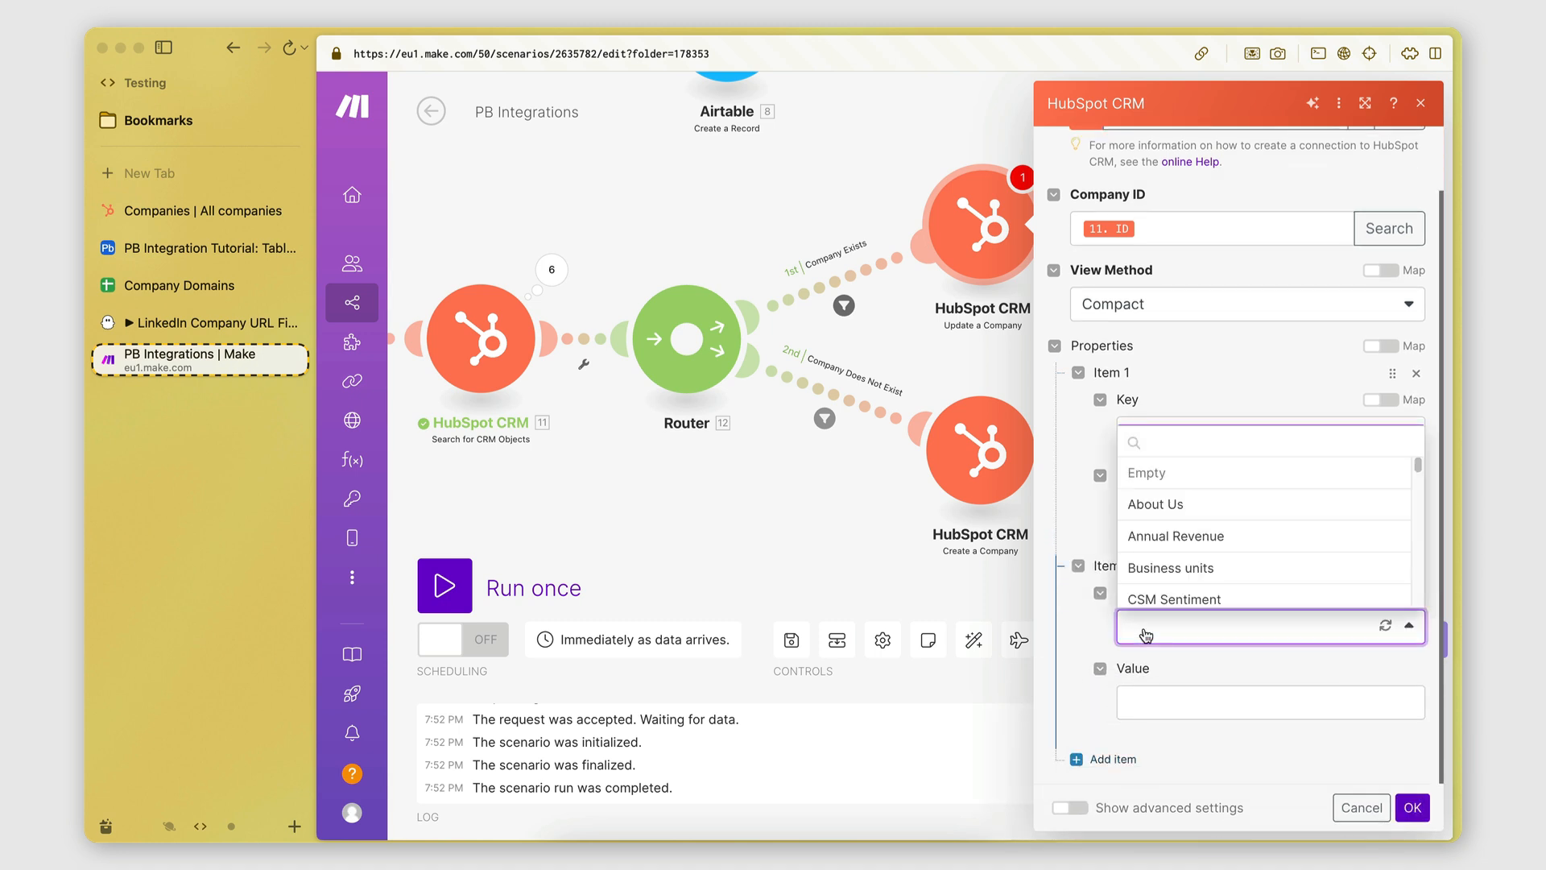
type("domain")
left_click(1192, 474)
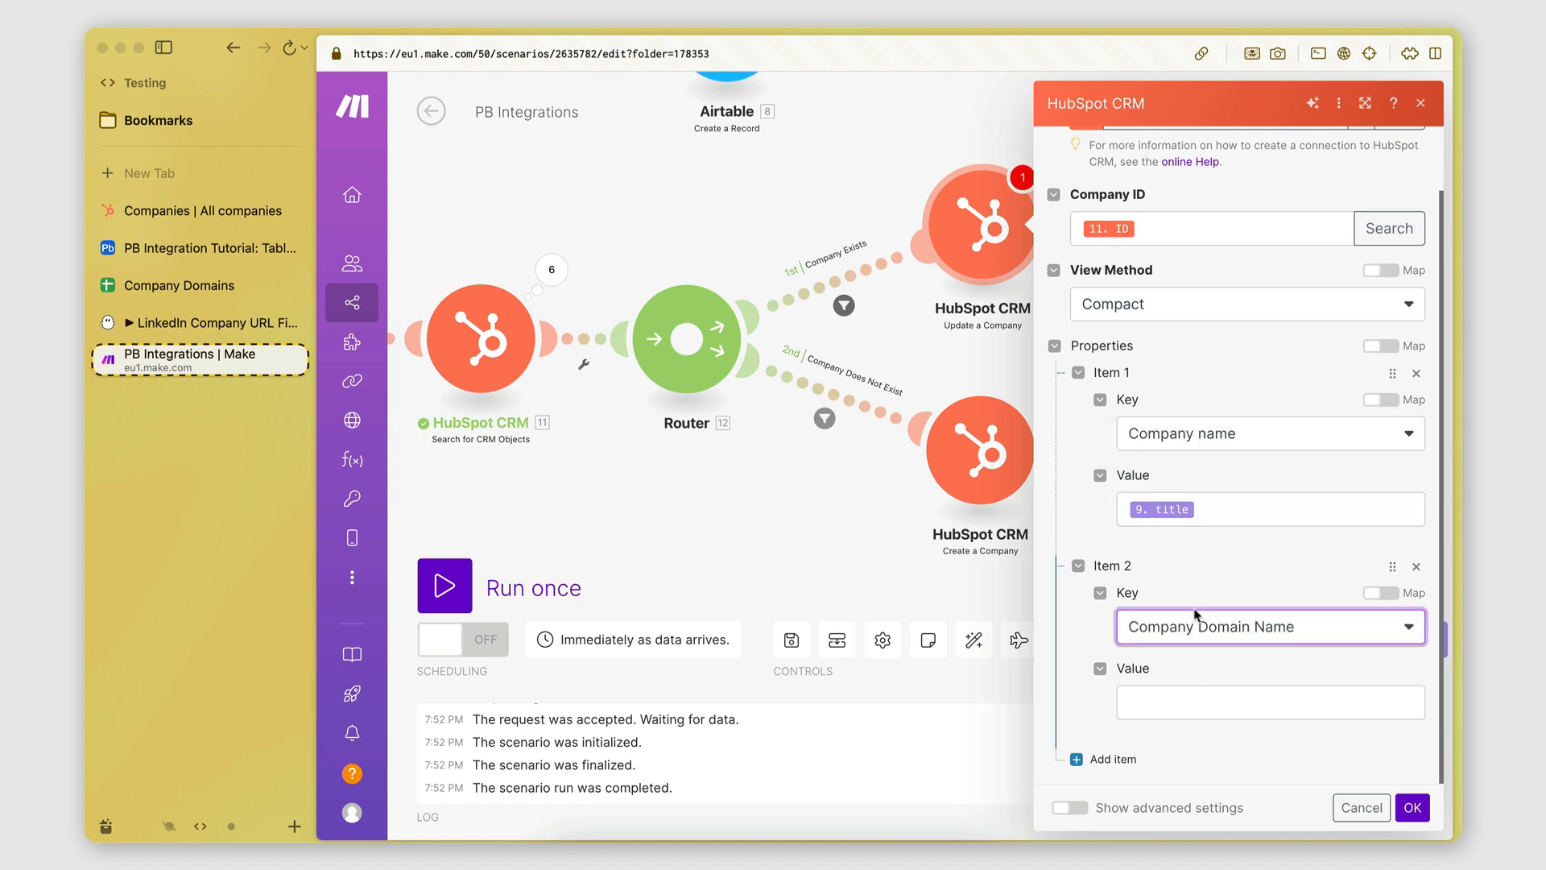
left_click(1191, 694)
scroll(950, 491, "down", 5)
scroll(950, 491, "down", 15)
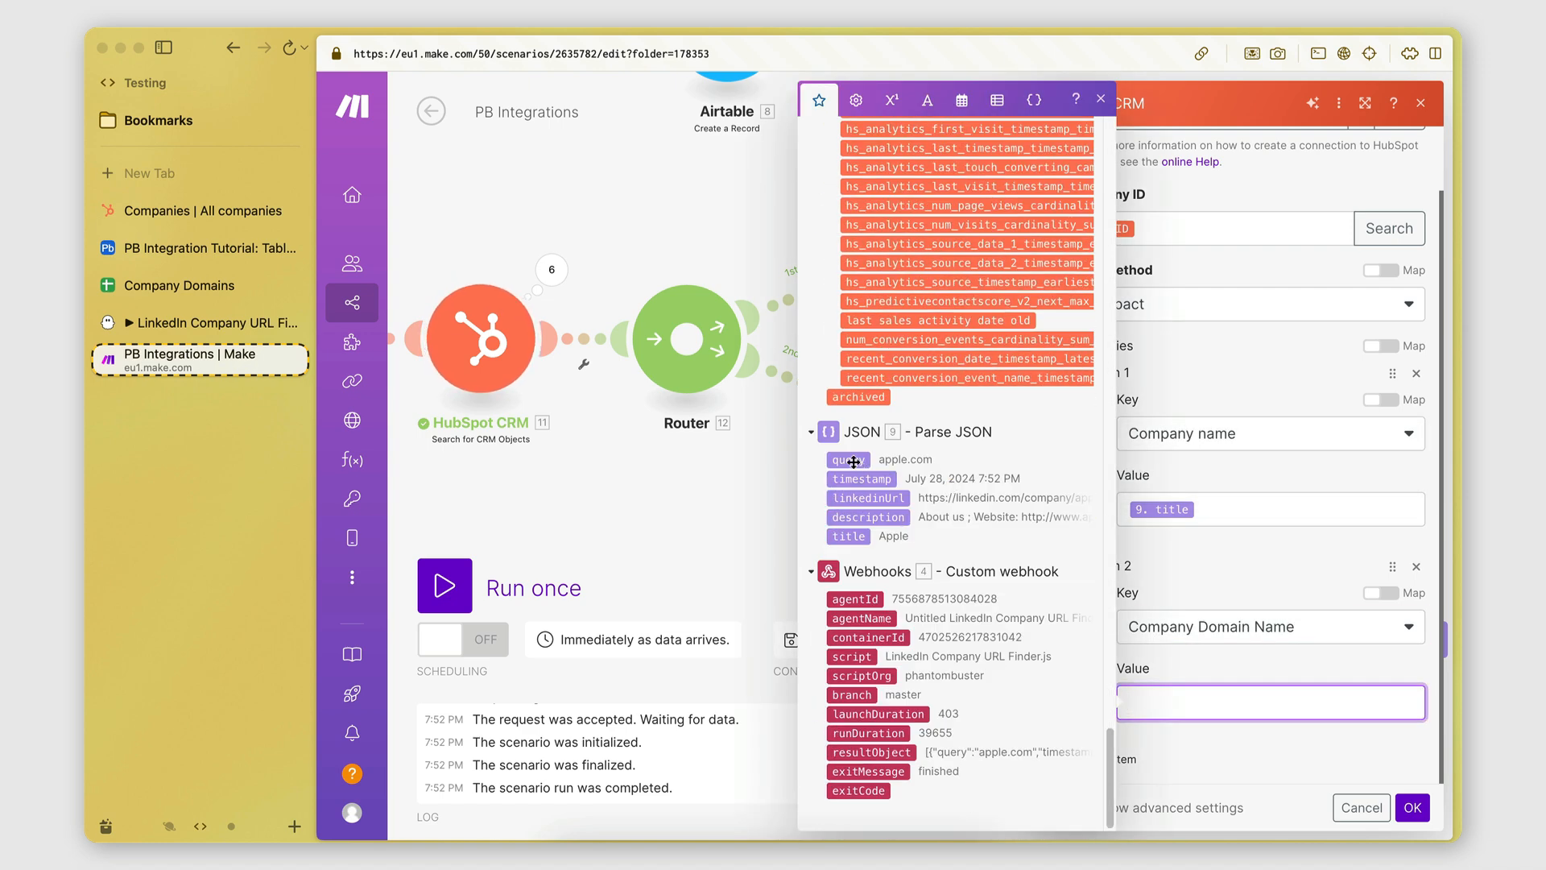
left_click(854, 461)
left_click(1144, 772)
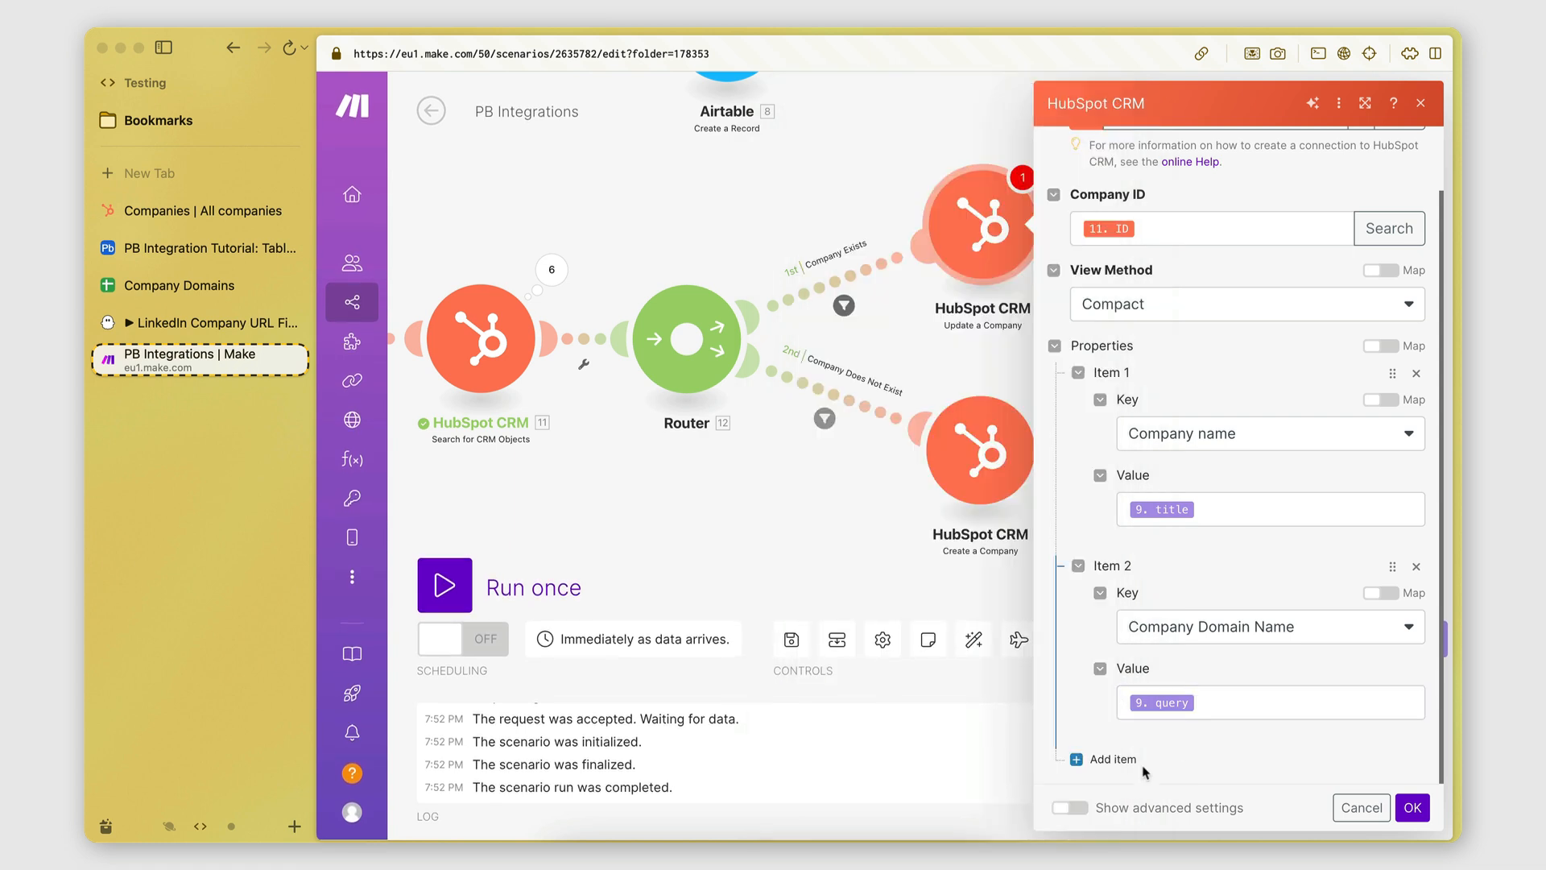
Add a LinkedIn Company Page property mapped from 9.linkedinUrl and confirm the module with OK.
left_click(1113, 759)
scroll(1240, 693, "down", 3)
left_click(1181, 628)
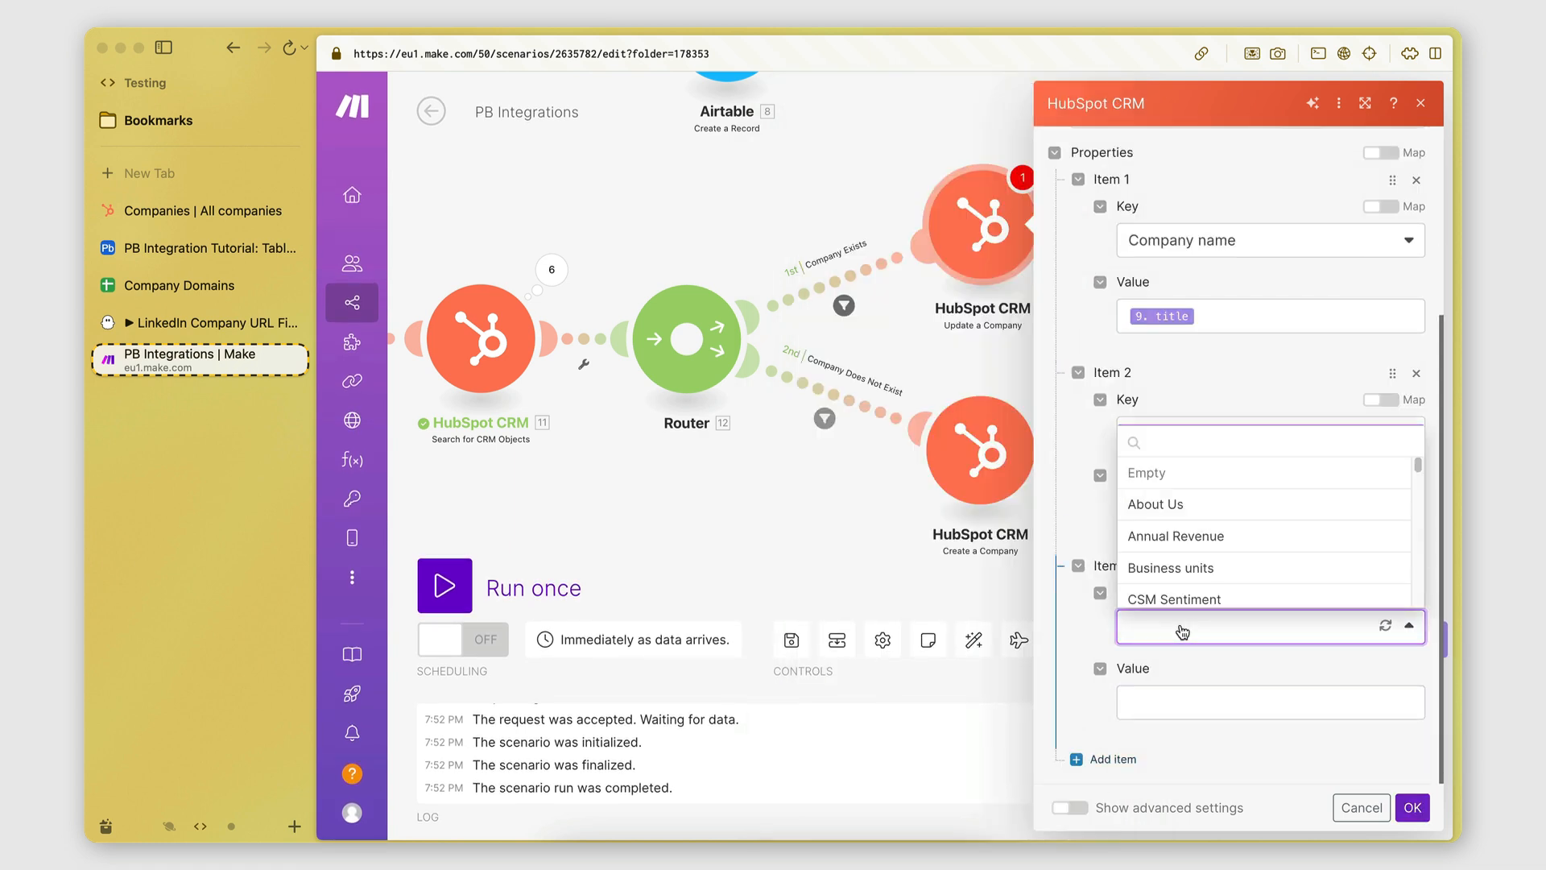
type("linked")
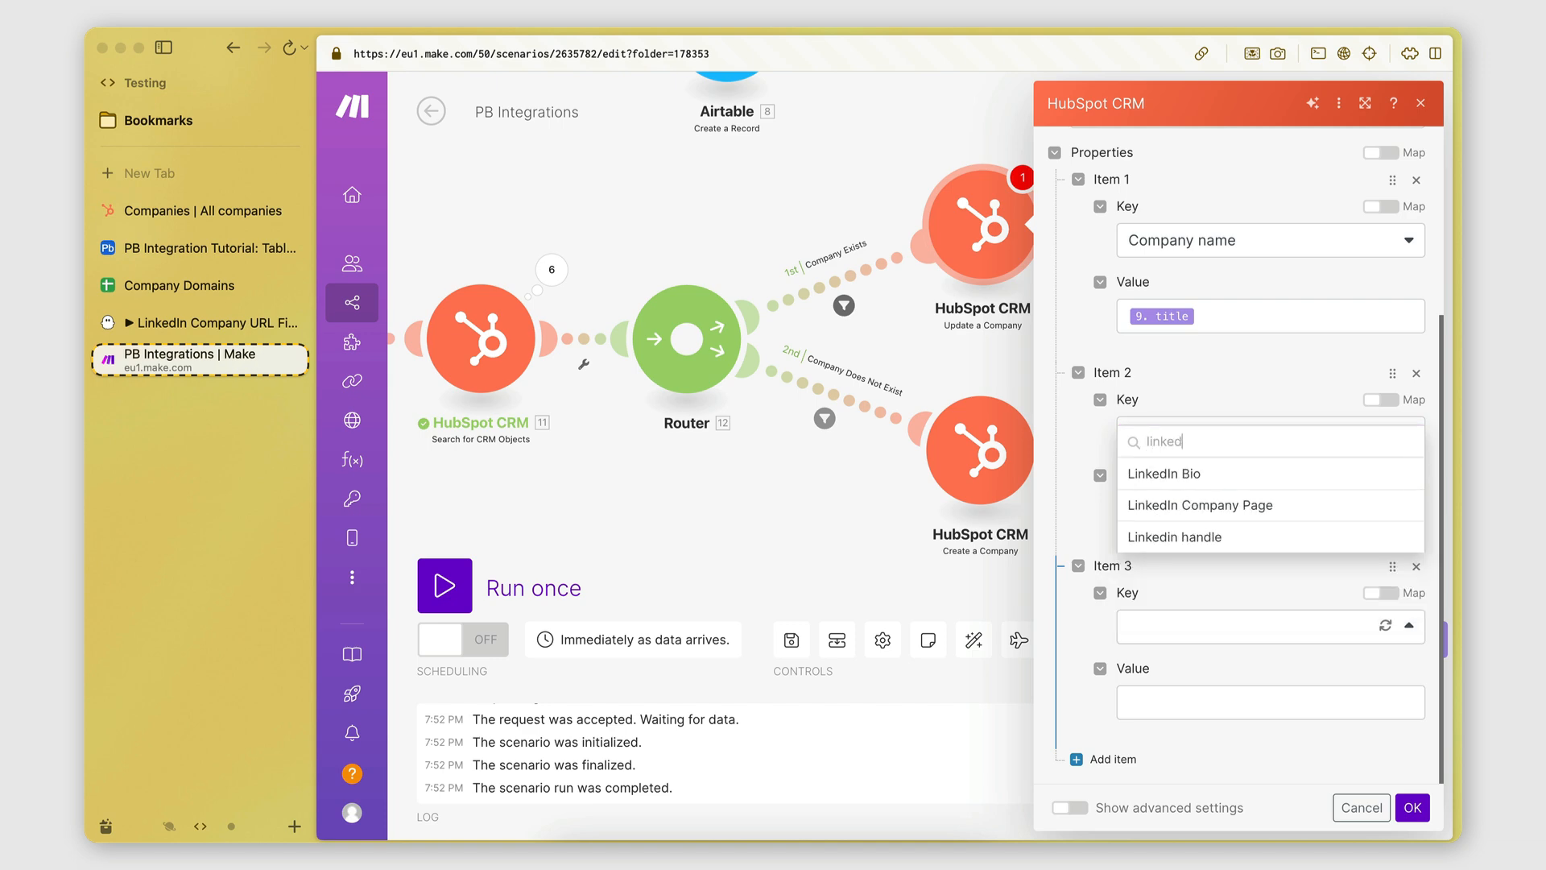
left_click(1160, 505)
left_click(1208, 703)
scroll(849, 494, "down", 10)
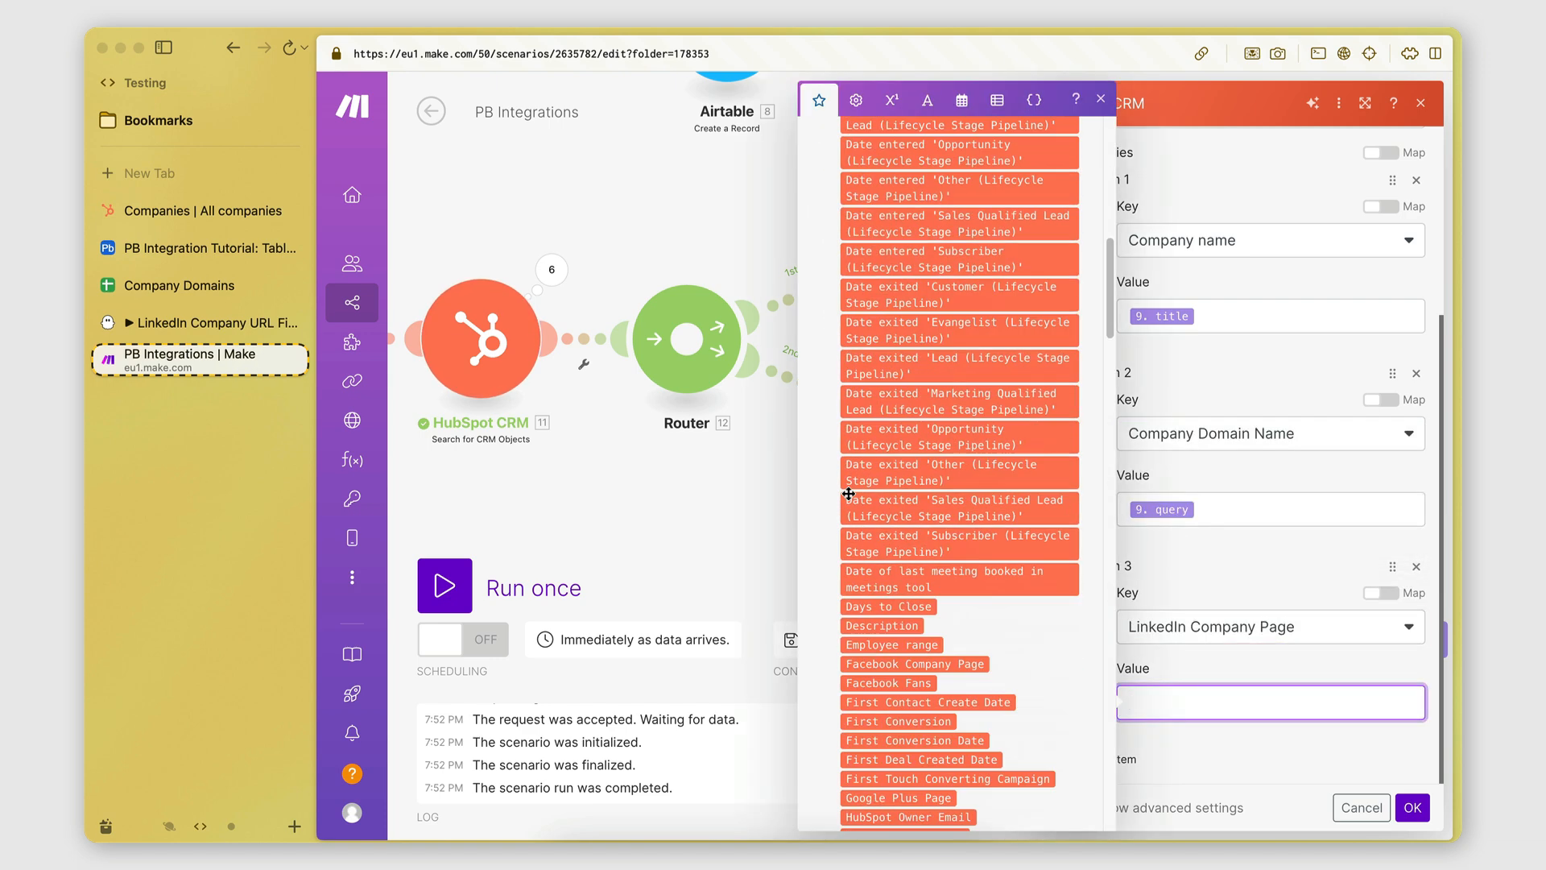
scroll(849, 494, "down", 5)
left_click(879, 494)
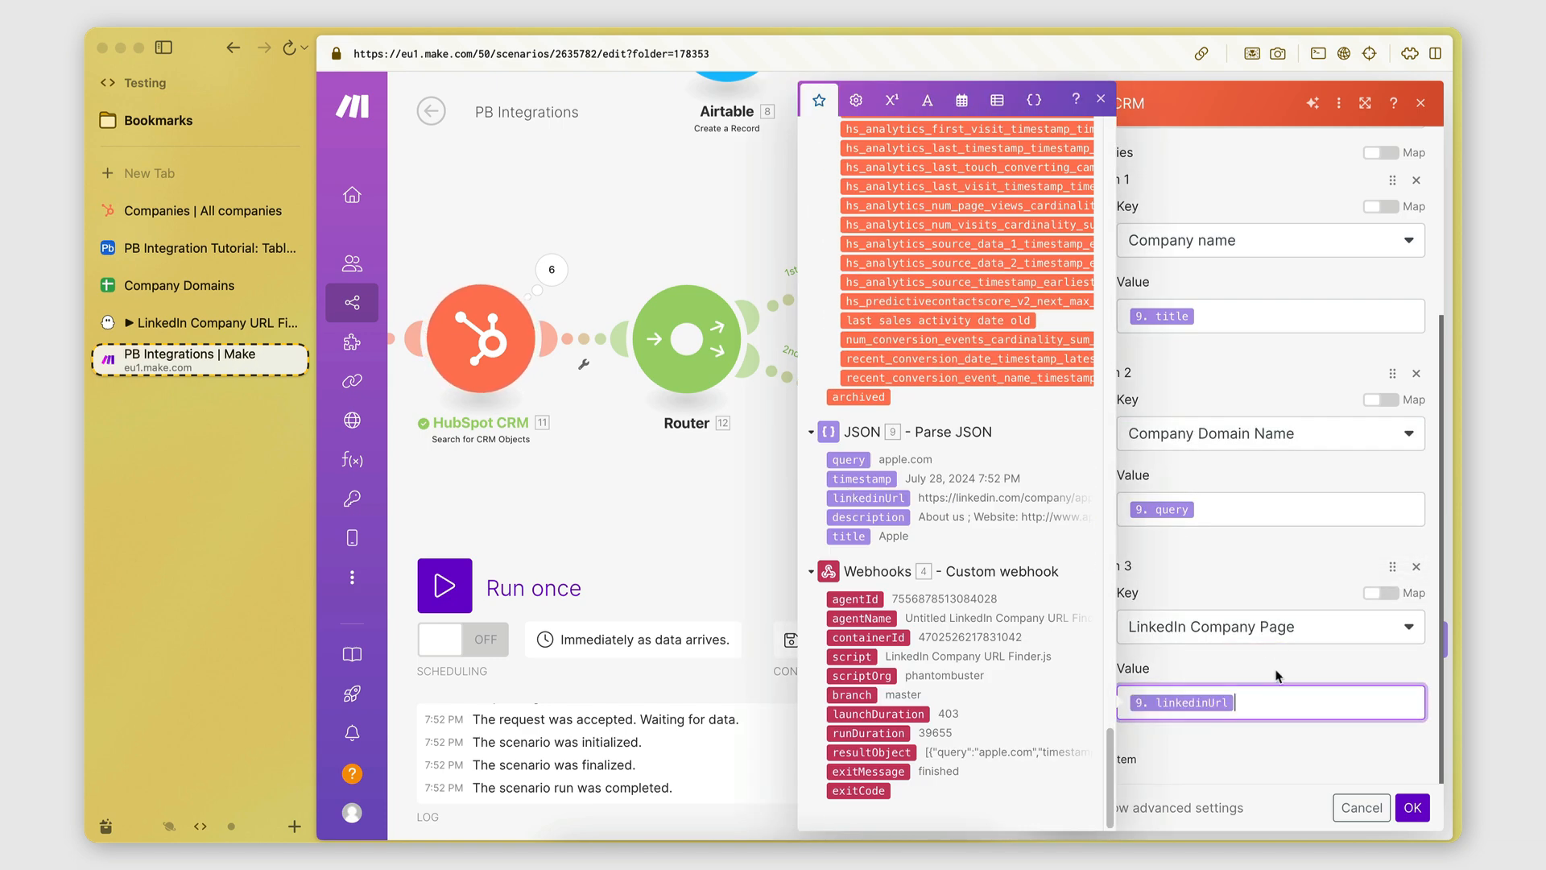
left_click(1414, 809)
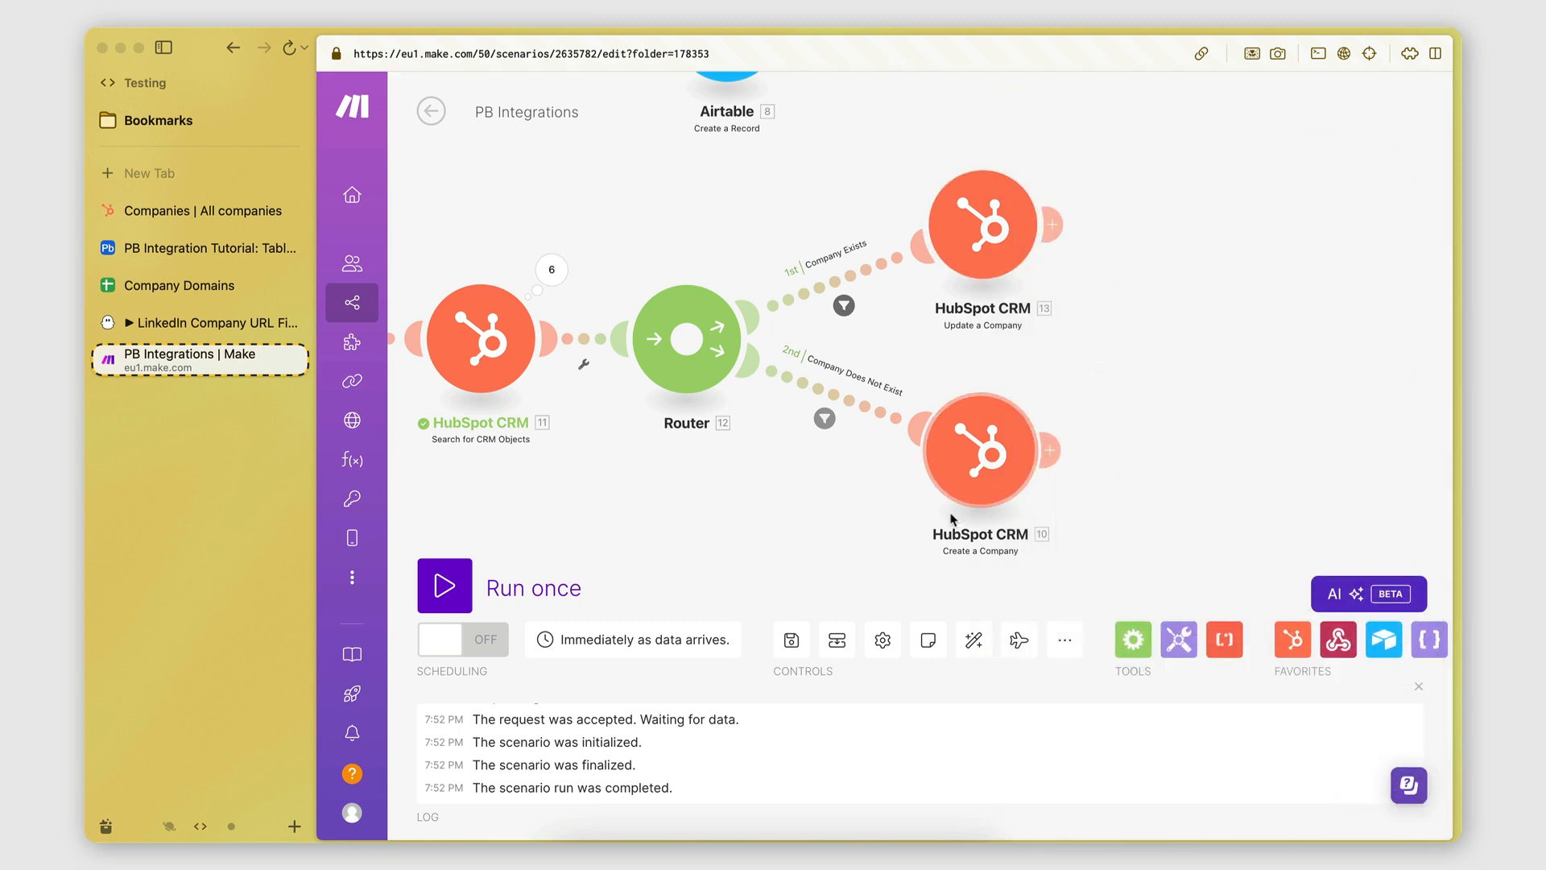
Save and auto-align the Make scenario, then show HubSpot's 13-record Companies list.
left_click(790, 640)
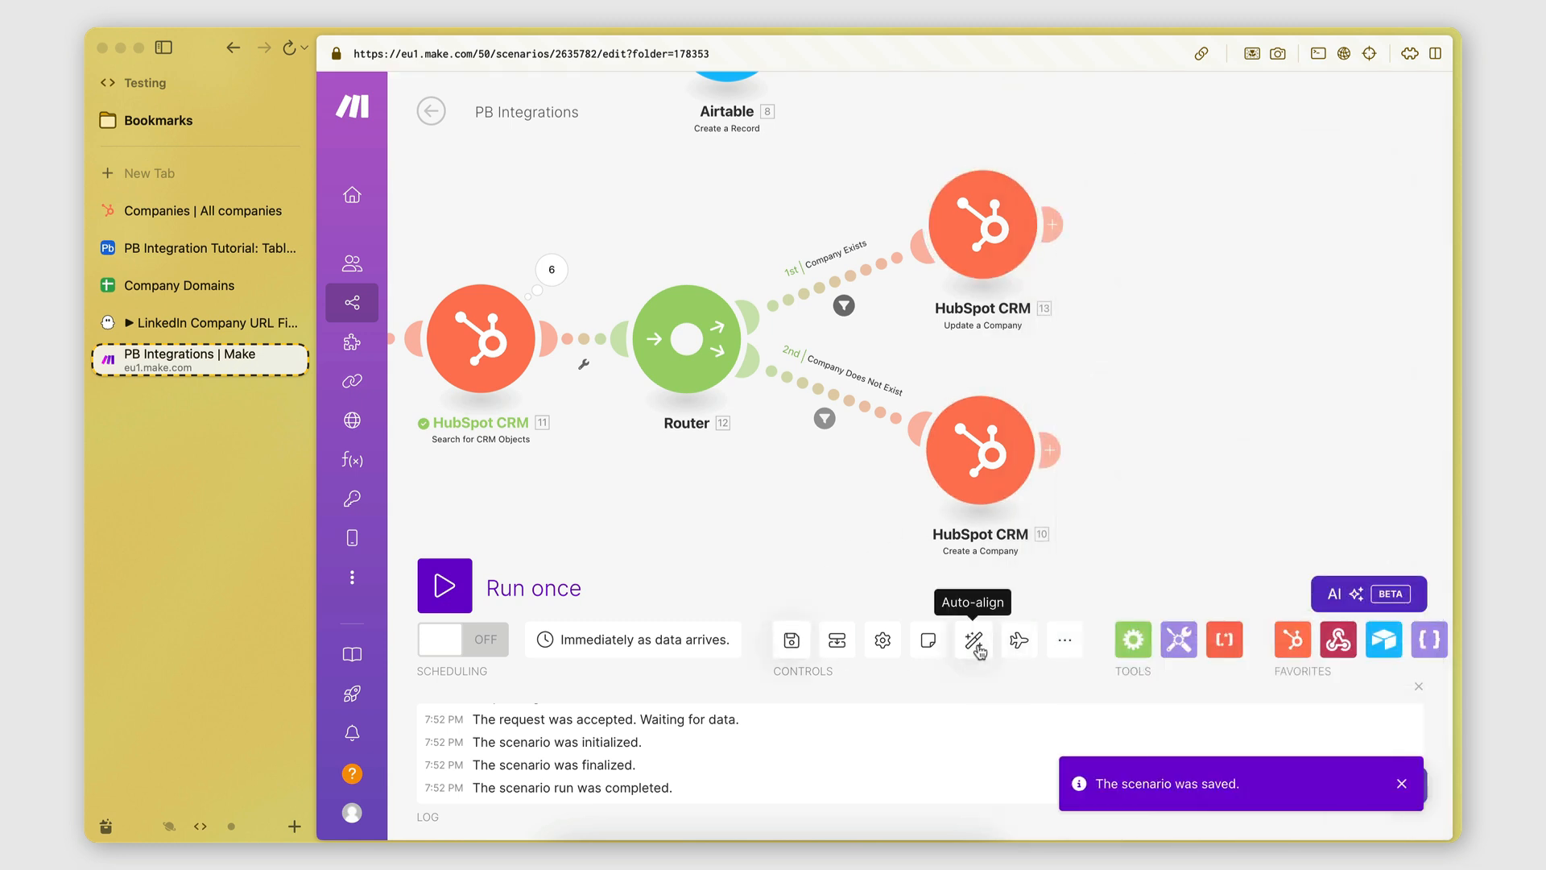
left_click(976, 644)
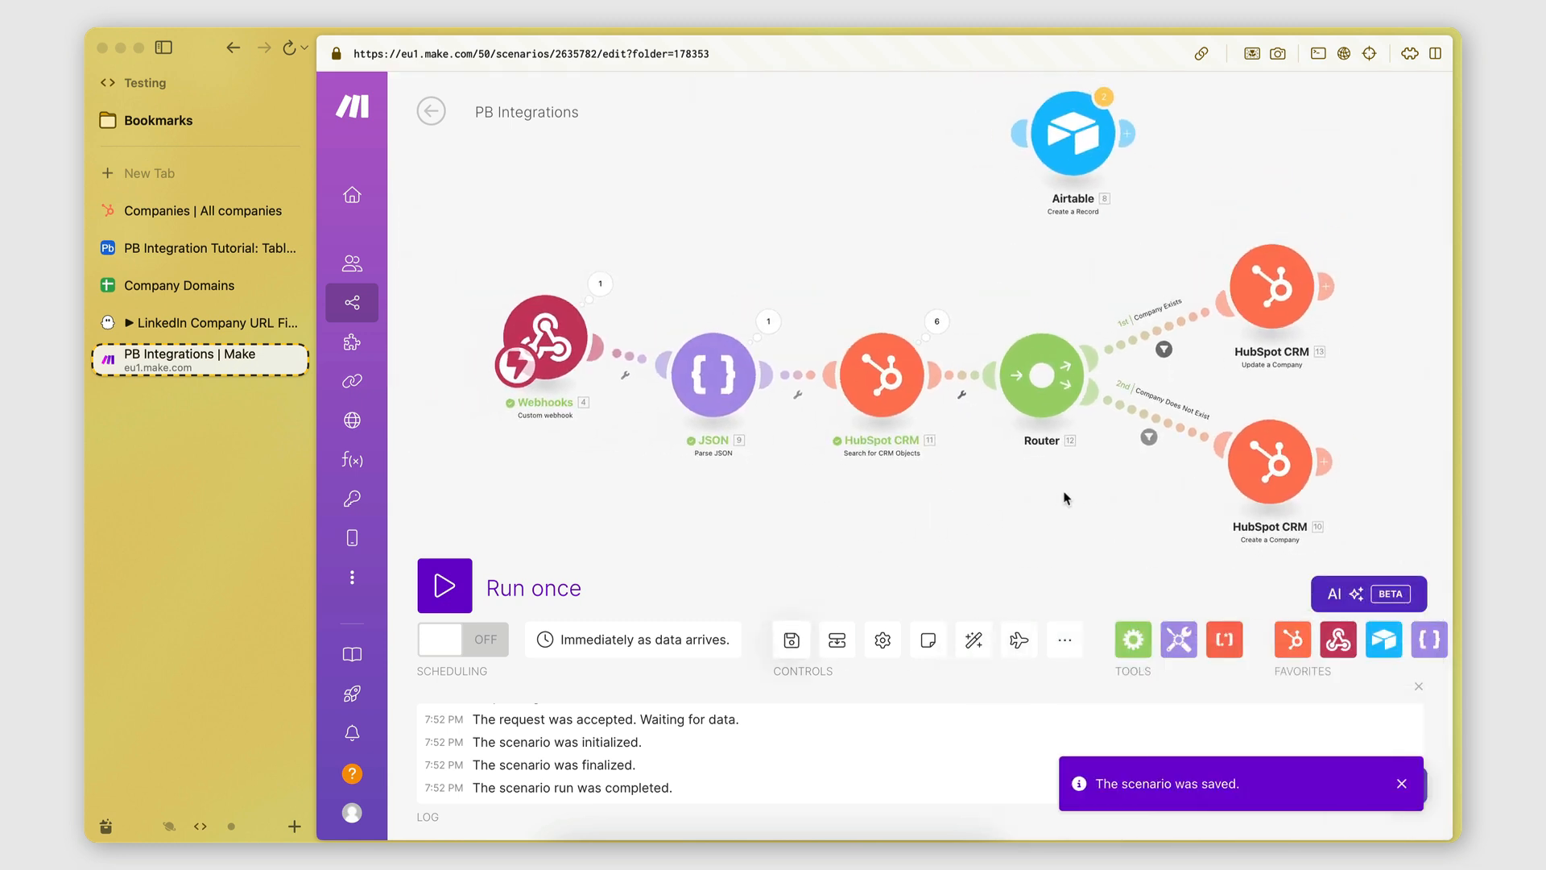
left_click_drag(1063, 497, 1013, 480)
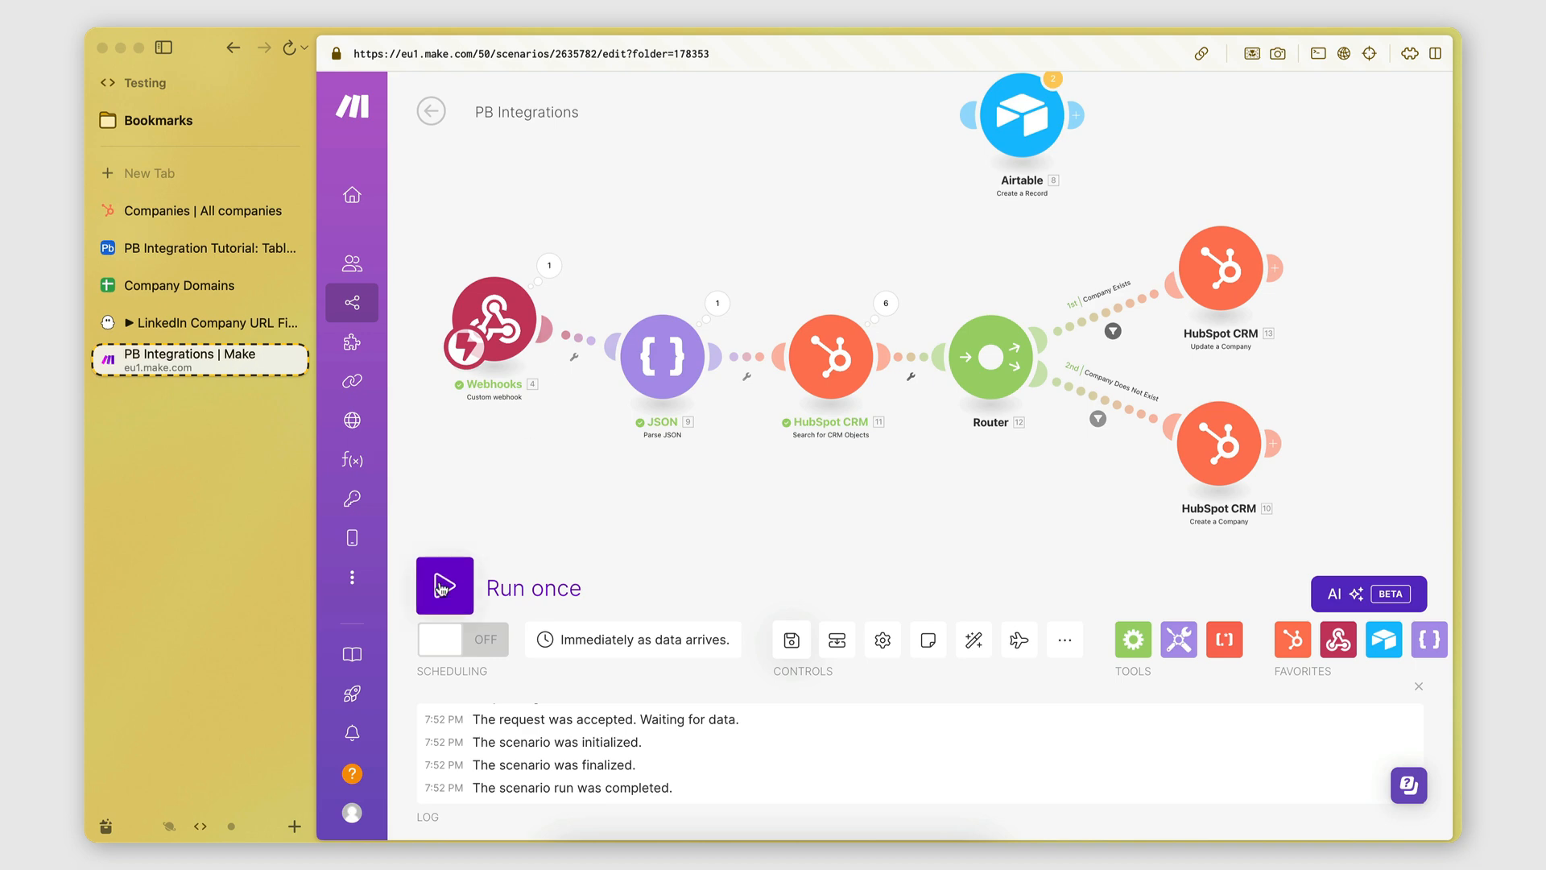
left_click(201, 210)
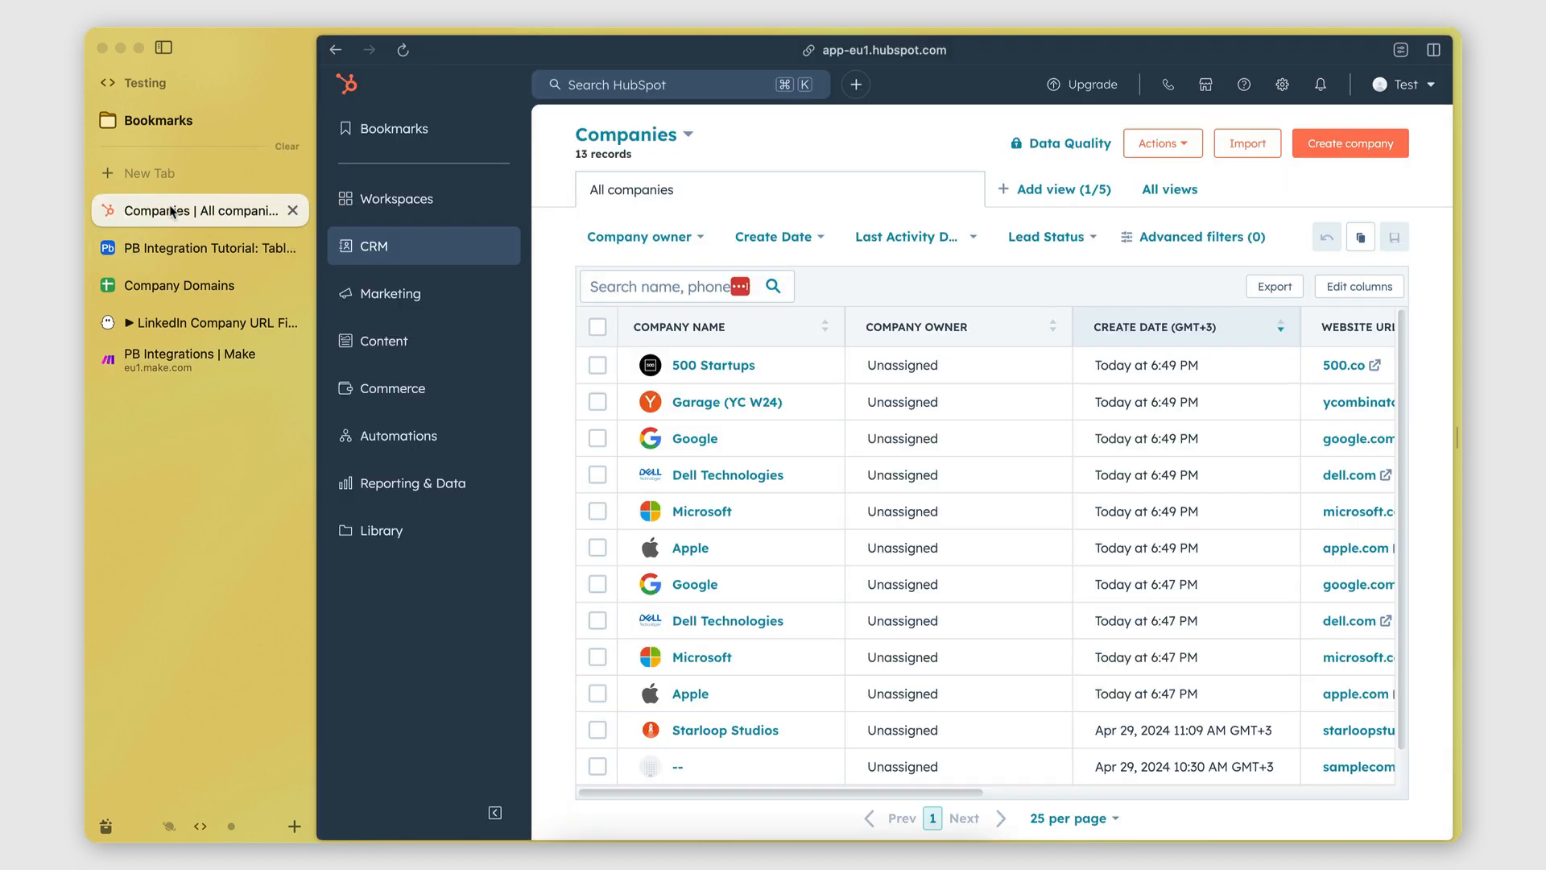
Select all twelve companies except the newer Microsoft record in HubSpot's Companies list.
left_click(597, 365)
left_click(598, 401)
left_click(597, 438)
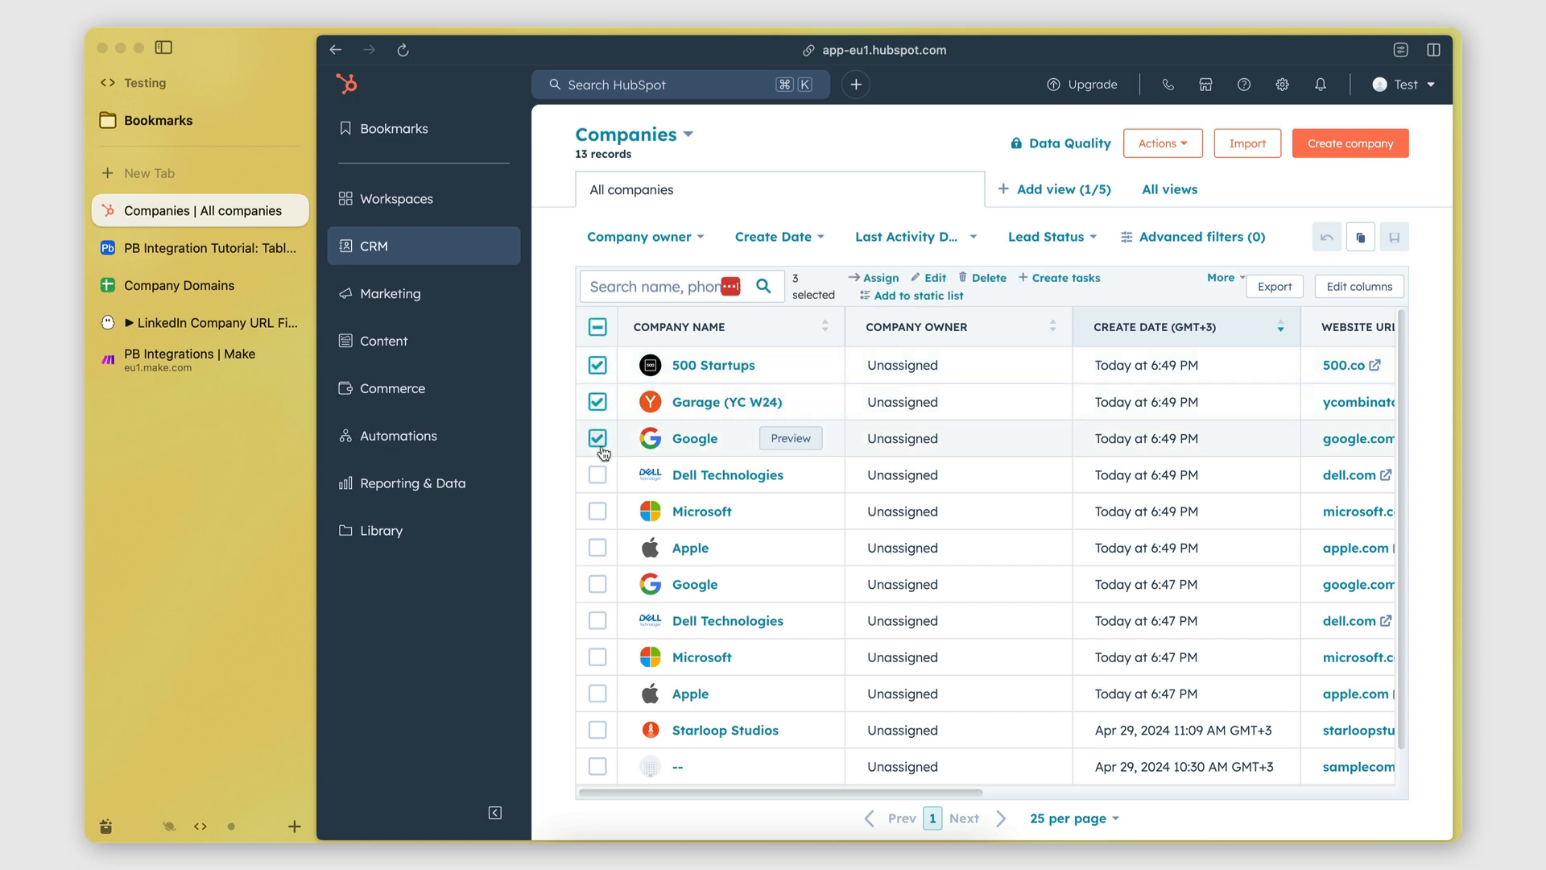
left_click(598, 474)
scroll(600, 542, "down", 1)
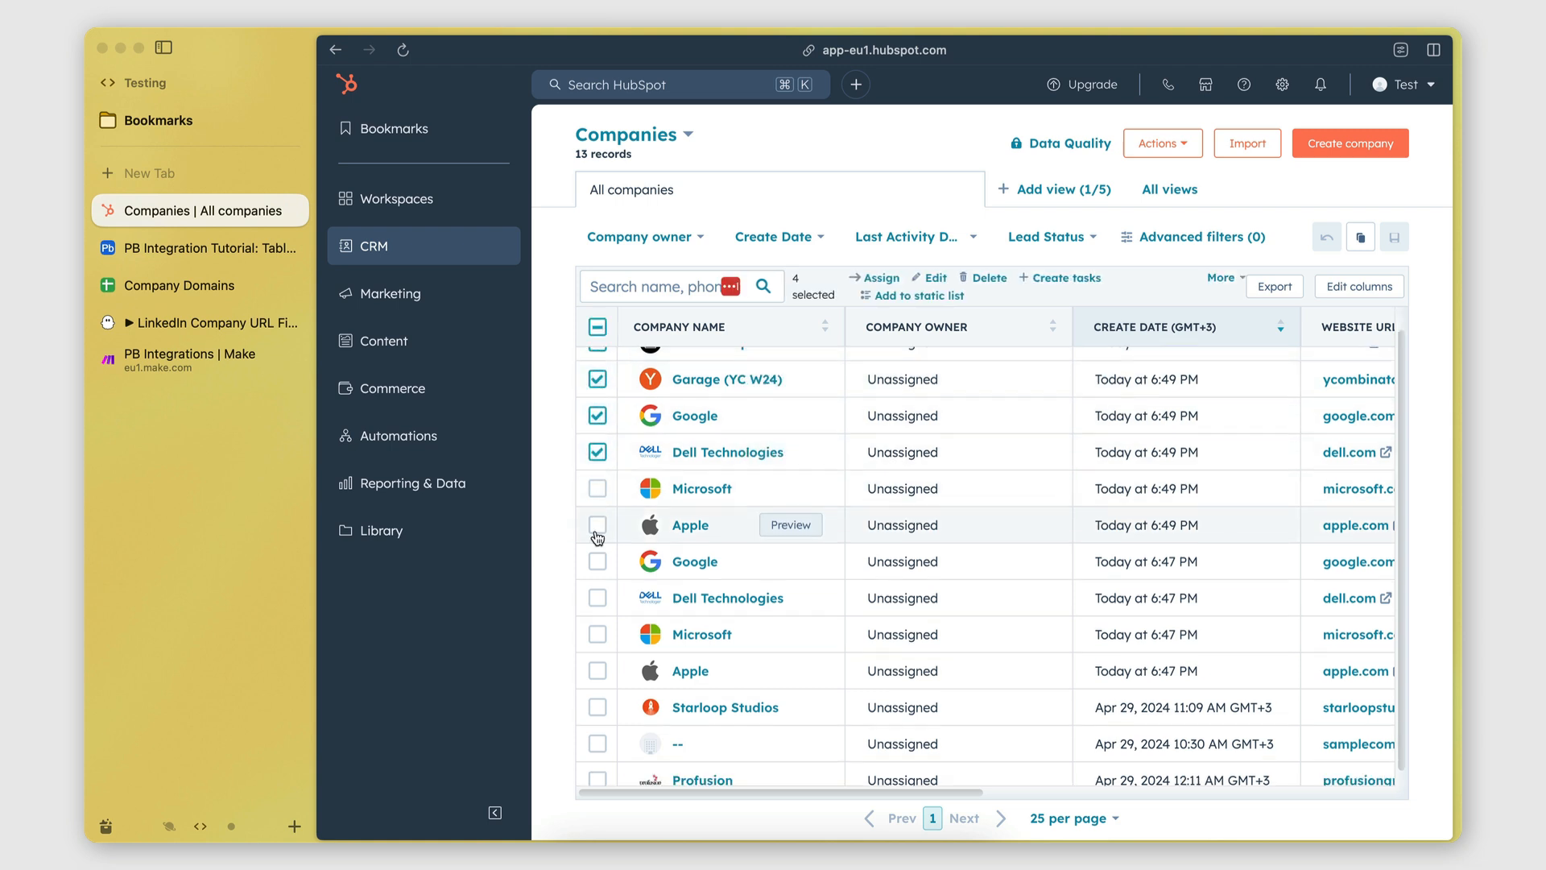
left_click(598, 512)
left_click(598, 548)
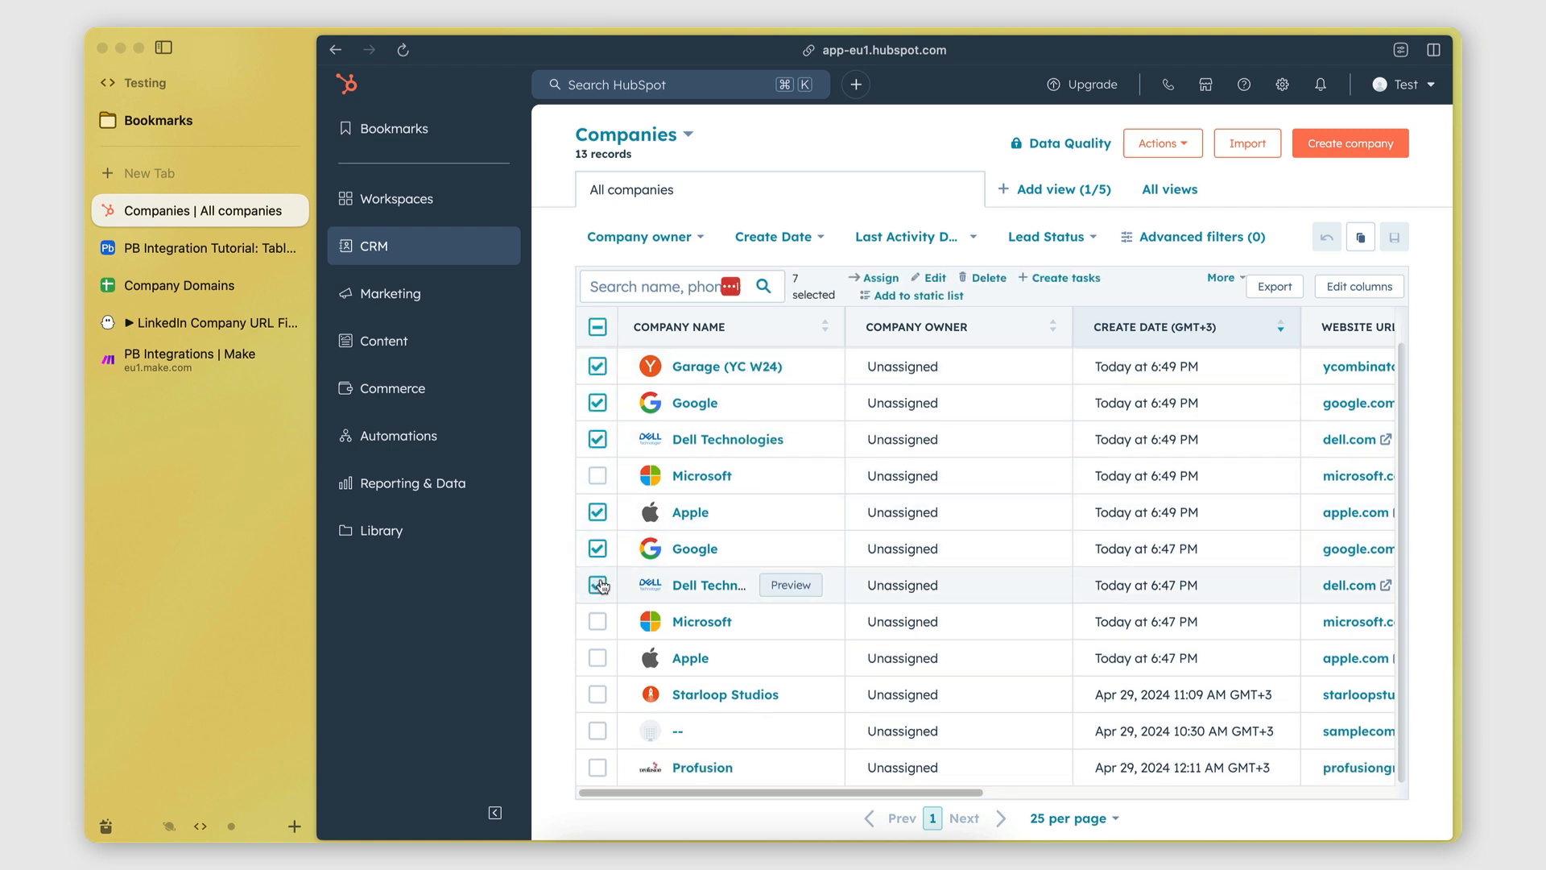
left_click(597, 585)
left_click(598, 620, "shift")
left_click(597, 658, "shift")
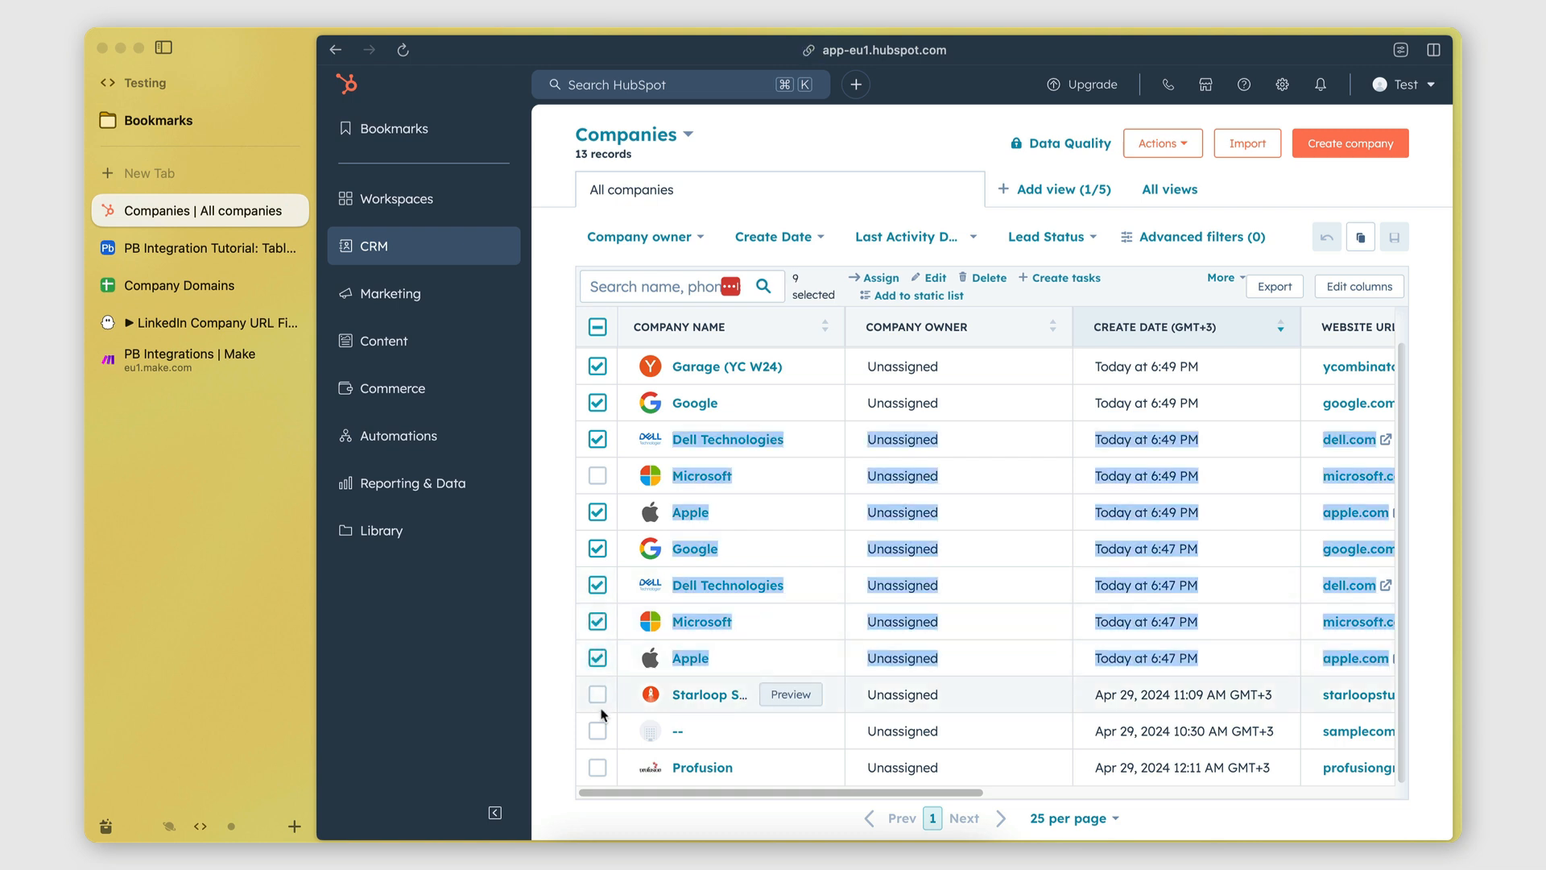
left_click(599, 697, "shift")
left_click(598, 767)
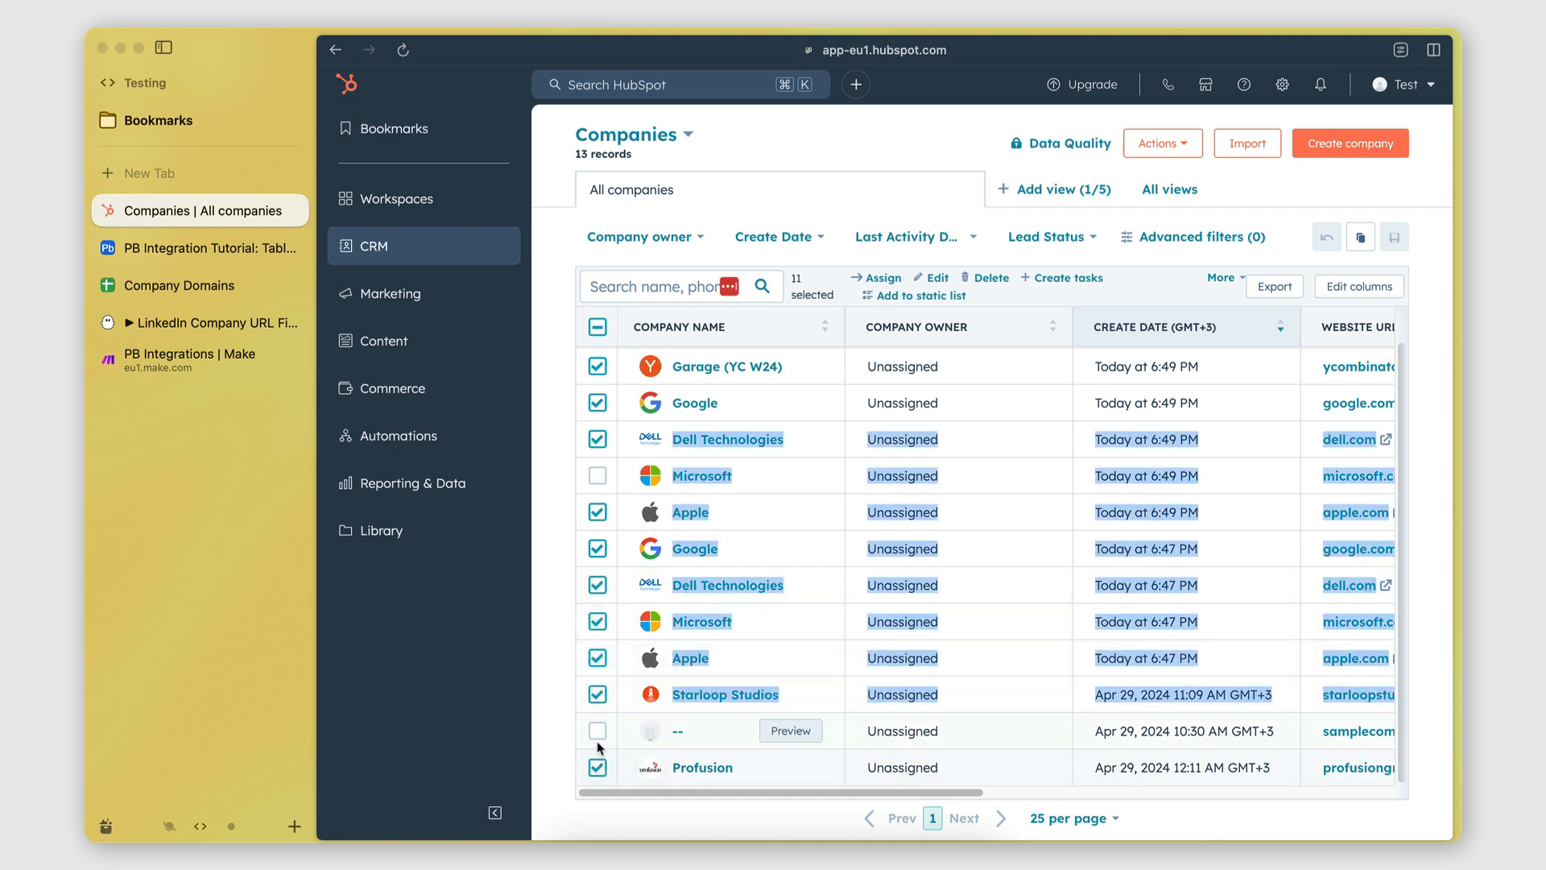
left_click(598, 734)
scroll(913, 401, "up", 1)
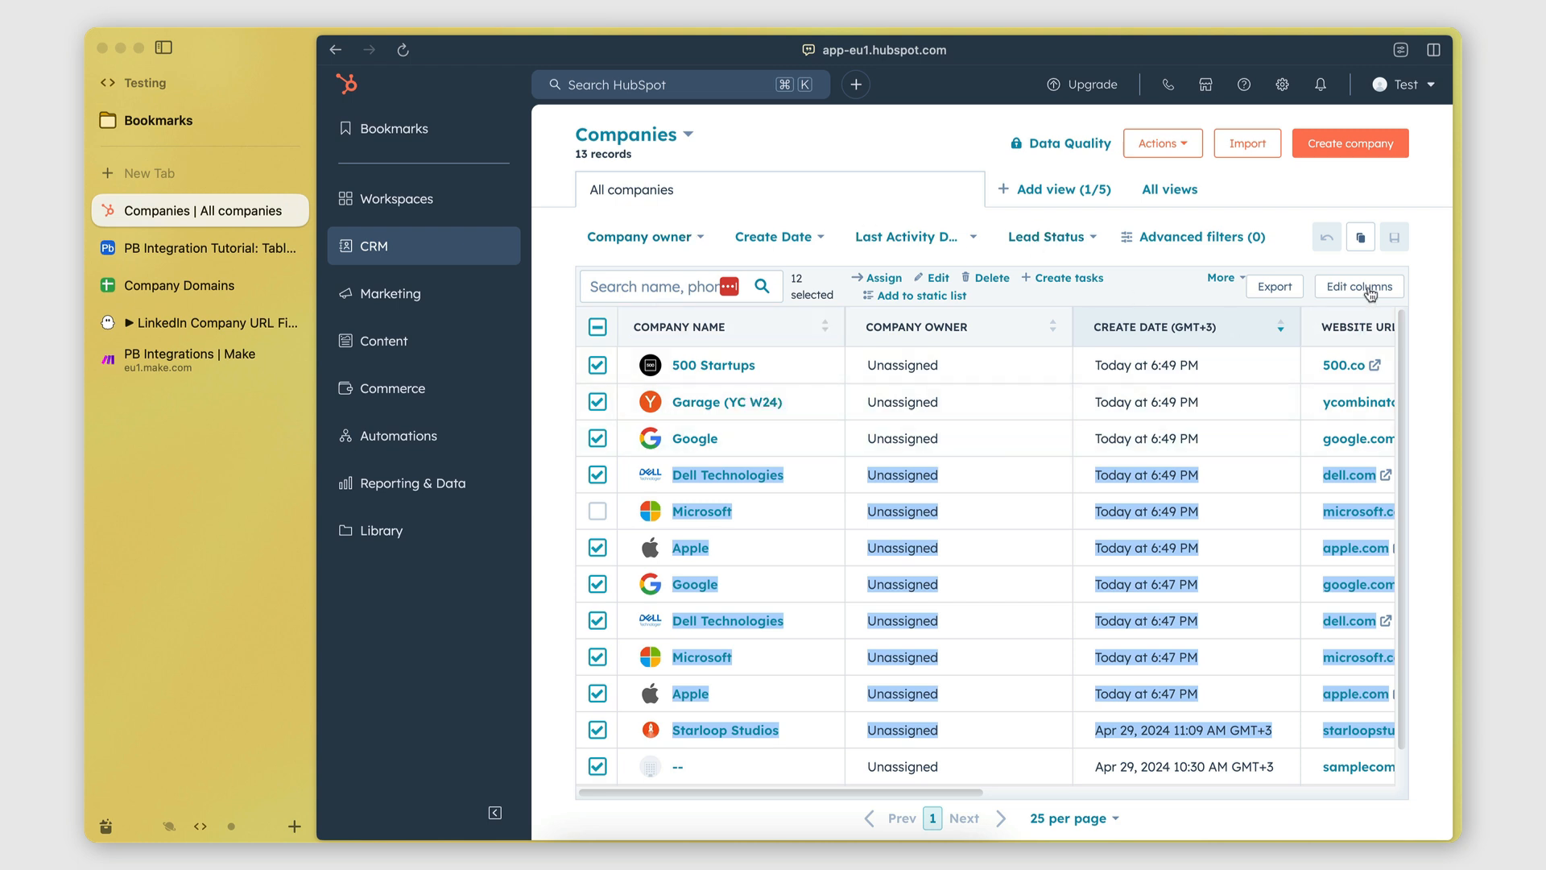
Bulk-delete the selected companies, confirming the deletion of 12 records.
left_click(1218, 279)
left_click(982, 278)
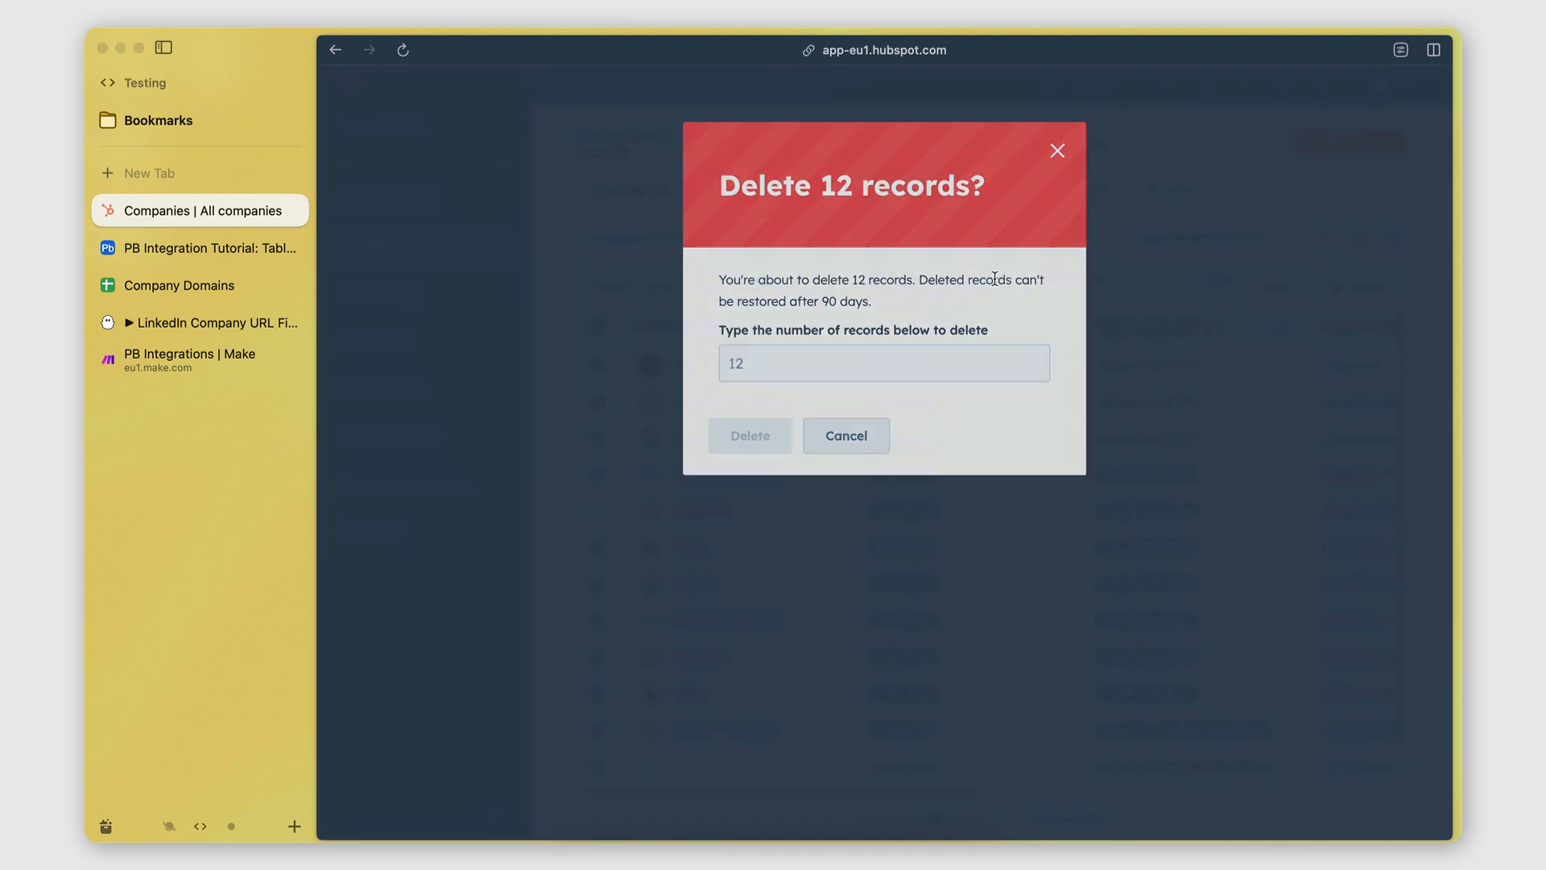
left_click(802, 362)
type("12")
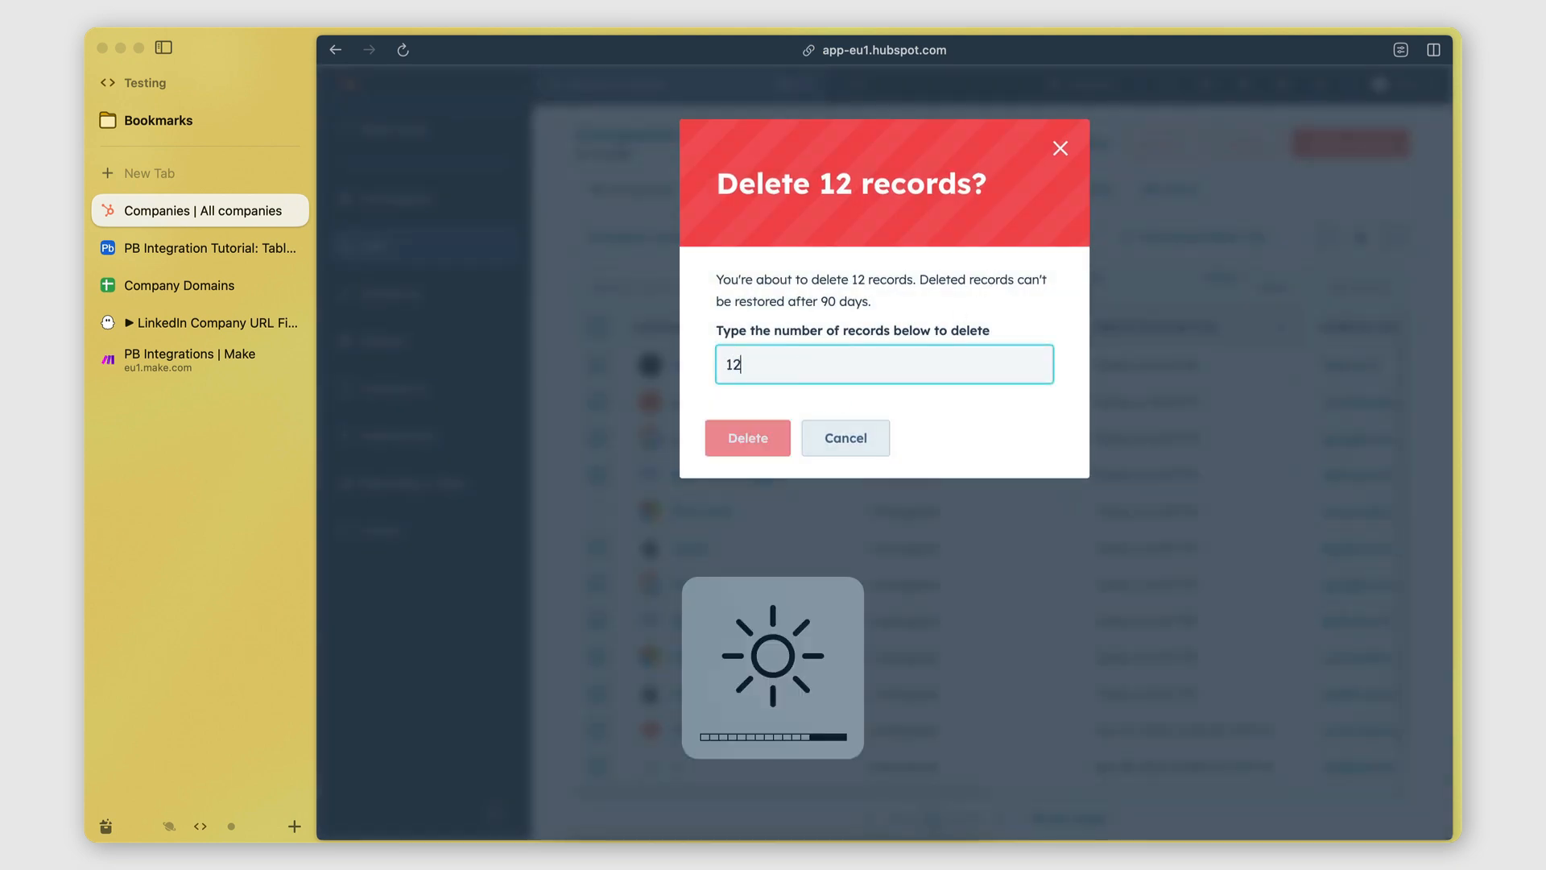
left_click(760, 438)
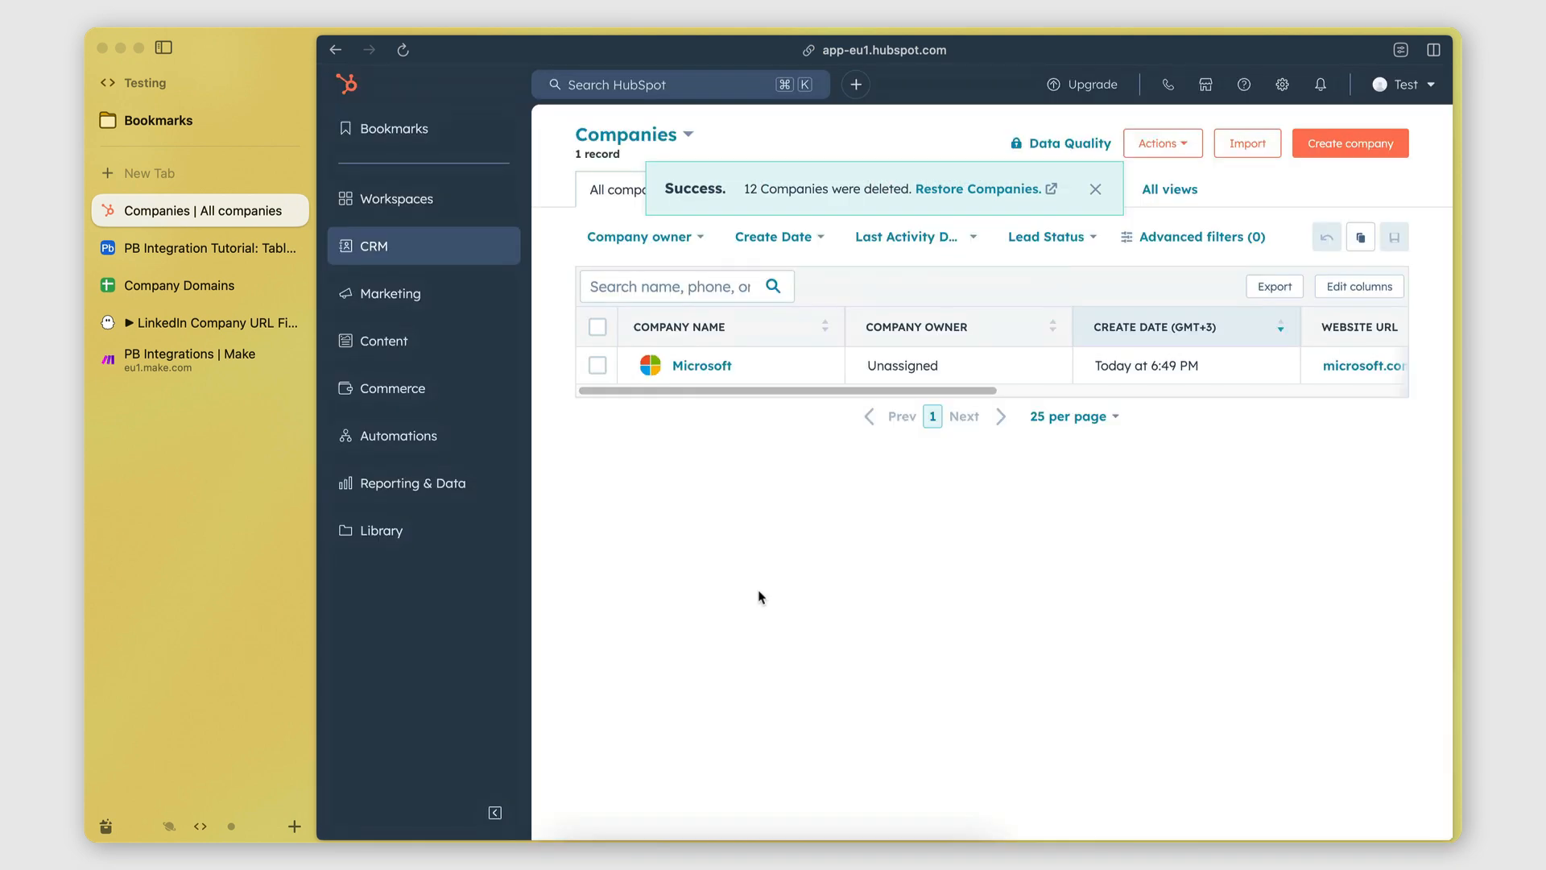
Start a Run once in Make and relaunch the LinkedIn Company URL Finder phantom to feed it.
left_click(161, 370)
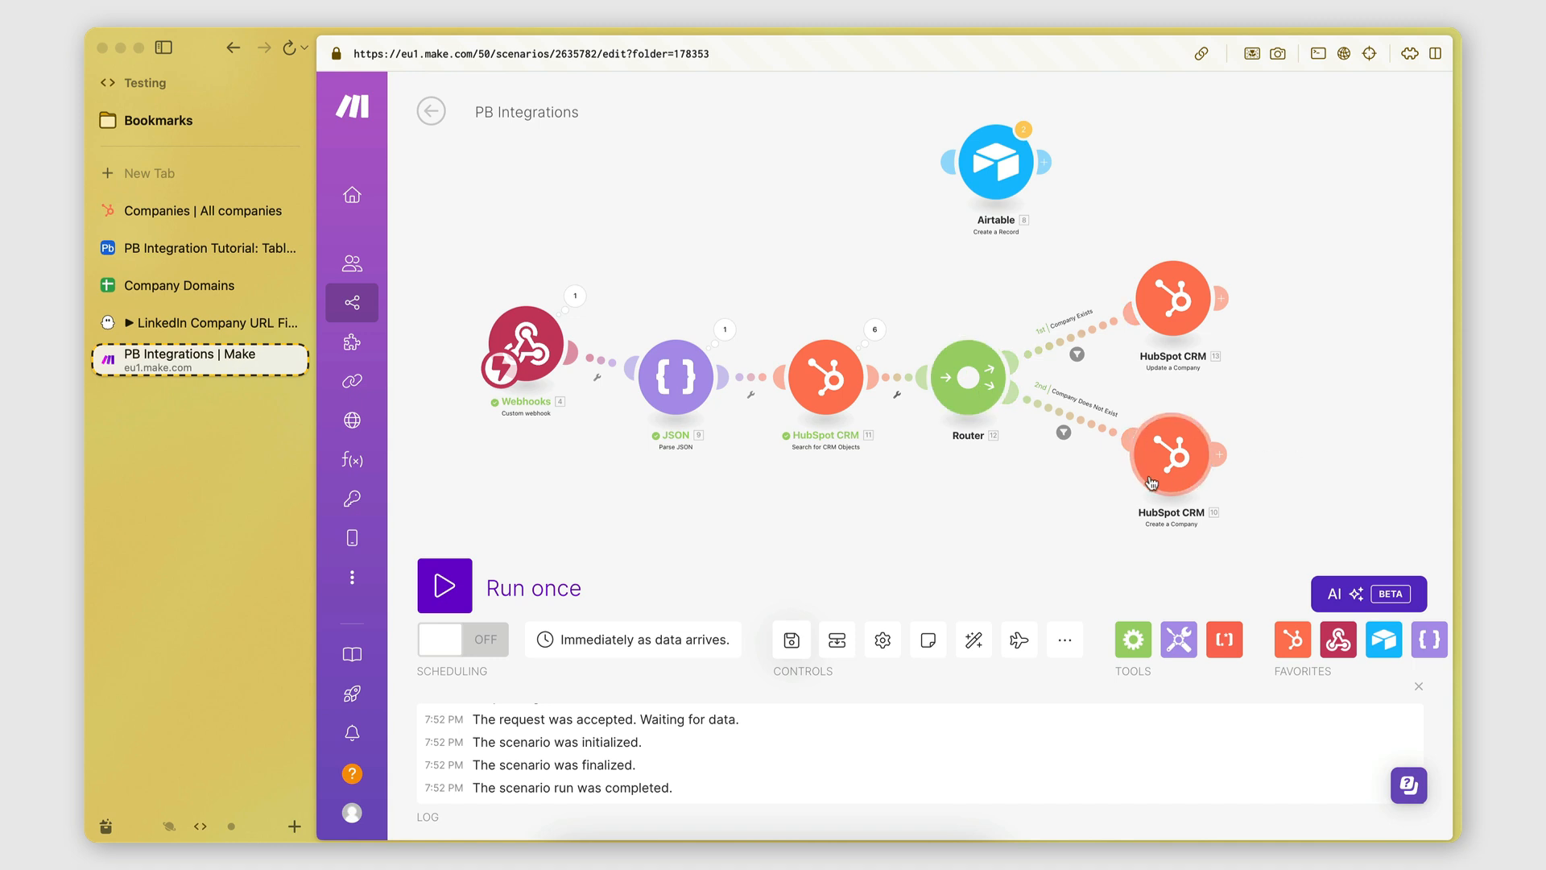
left_click(485, 587)
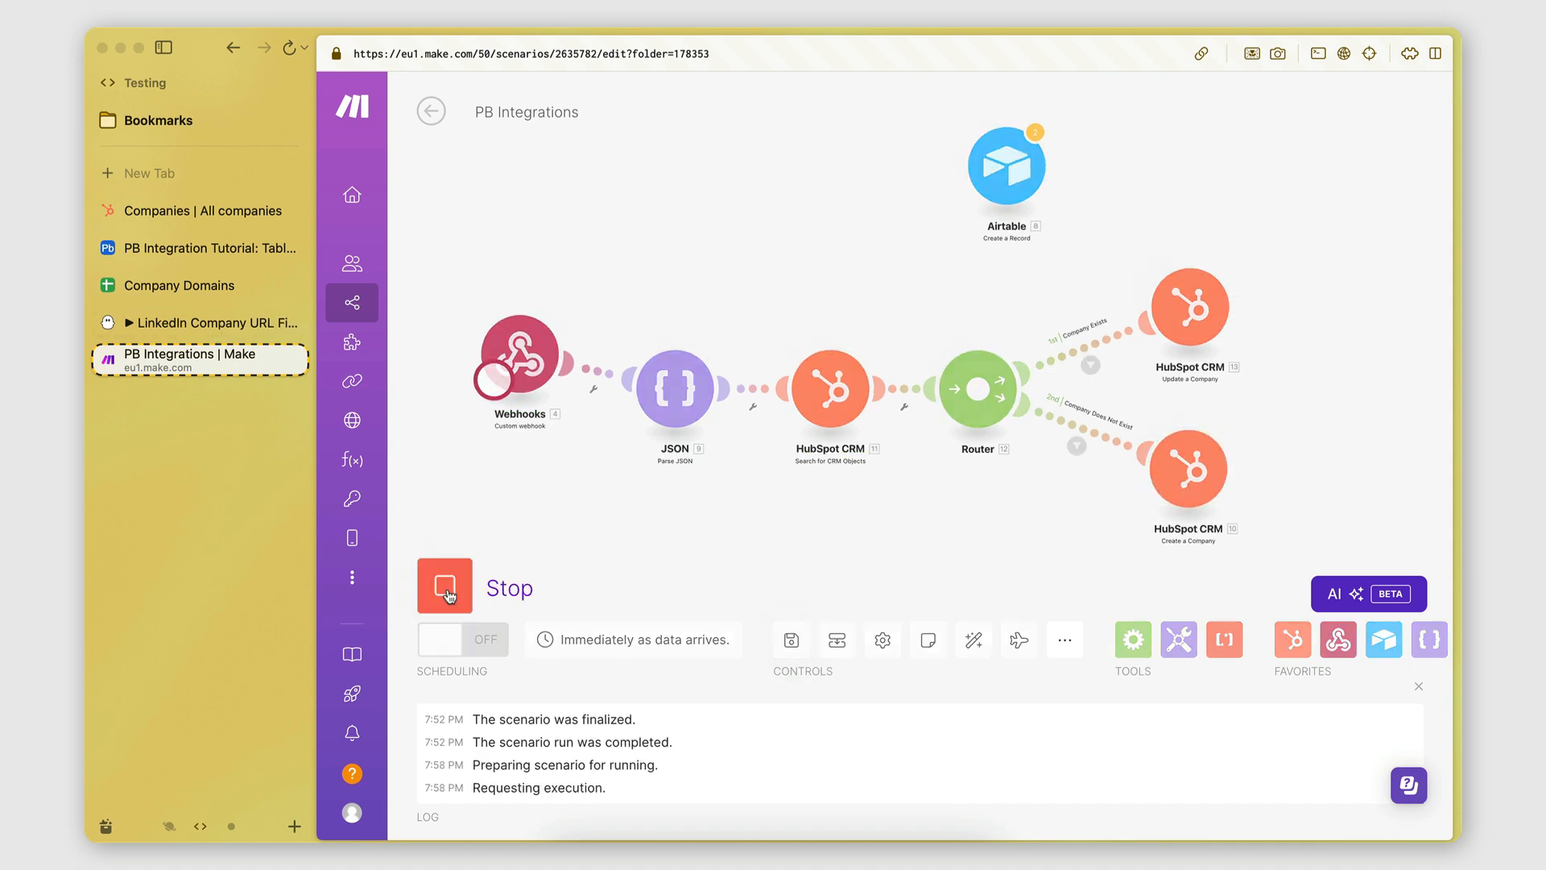
left_click(201, 322)
left_click(1248, 302)
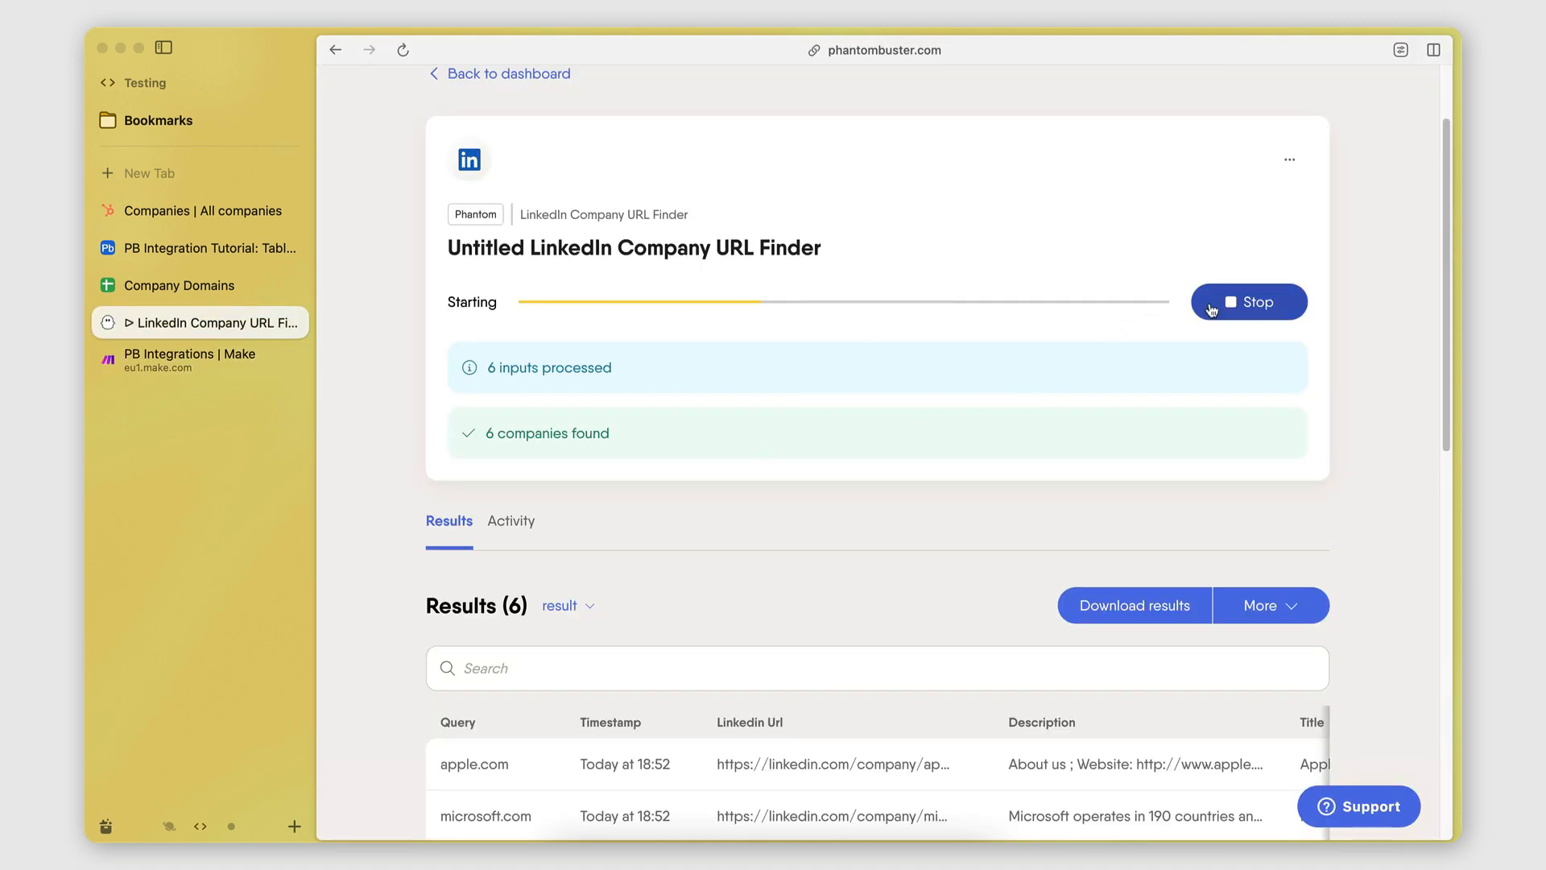
left_click(172, 365)
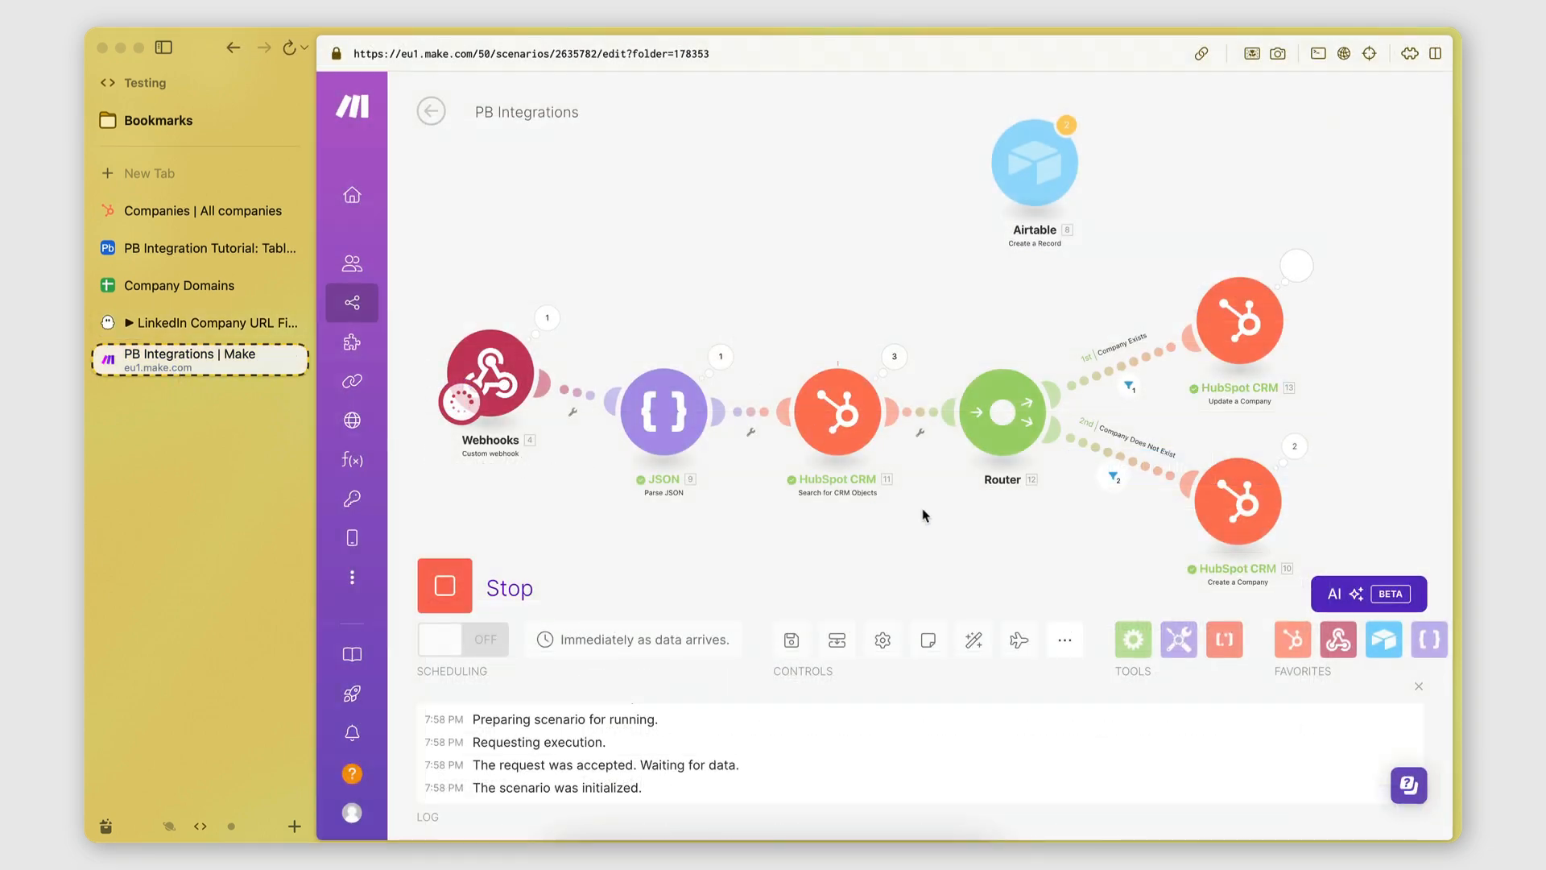
left_click_drag(921, 511, 829, 518)
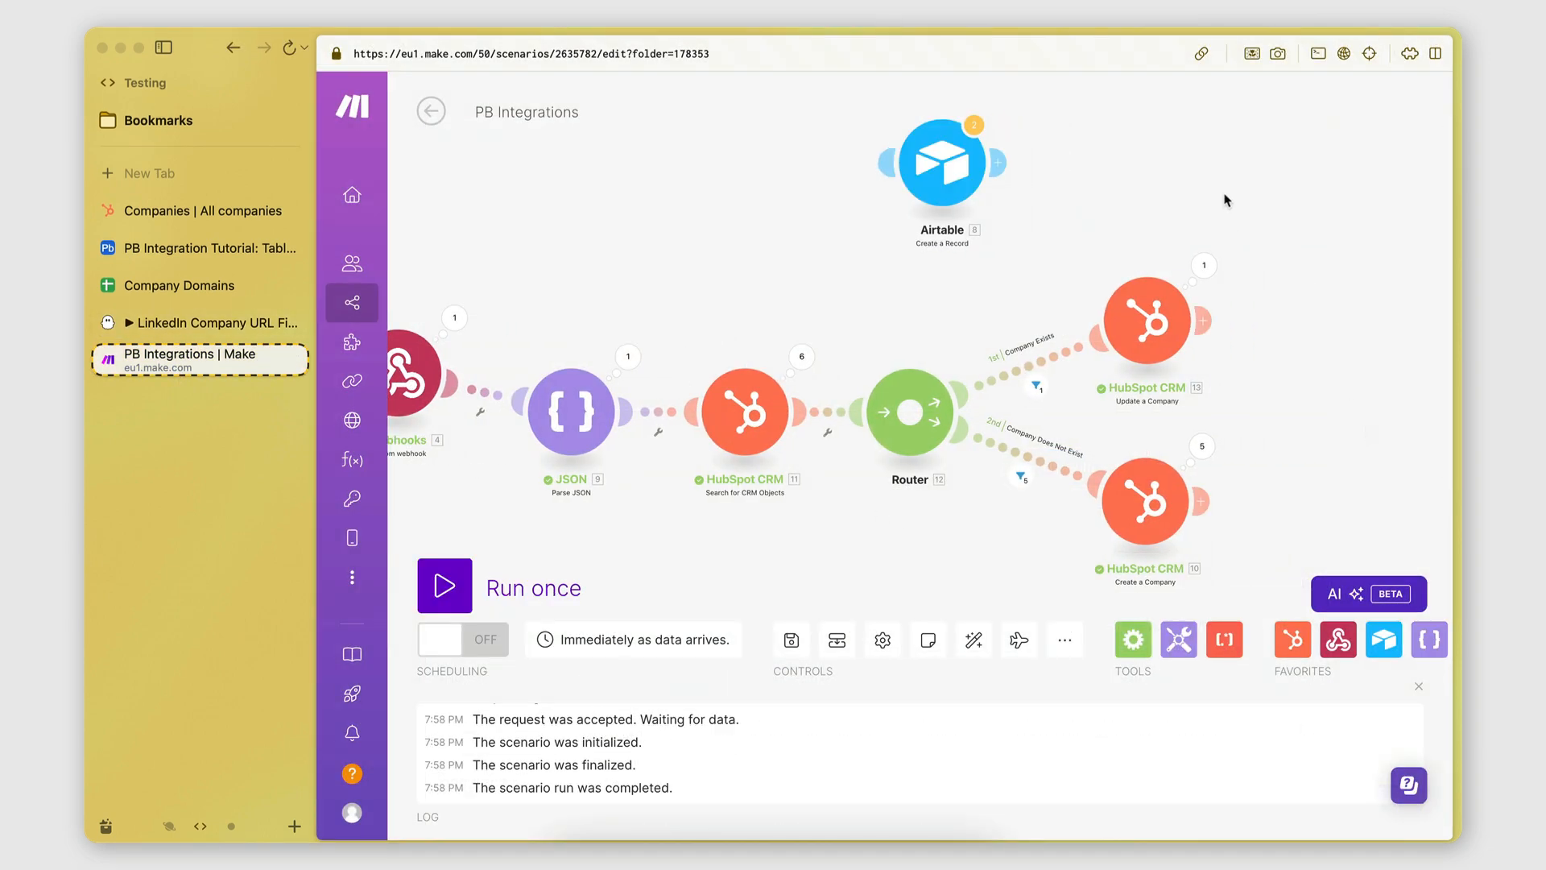
View the HubSpot Companies list to check the one updated and five created companies.
left_click(161, 212)
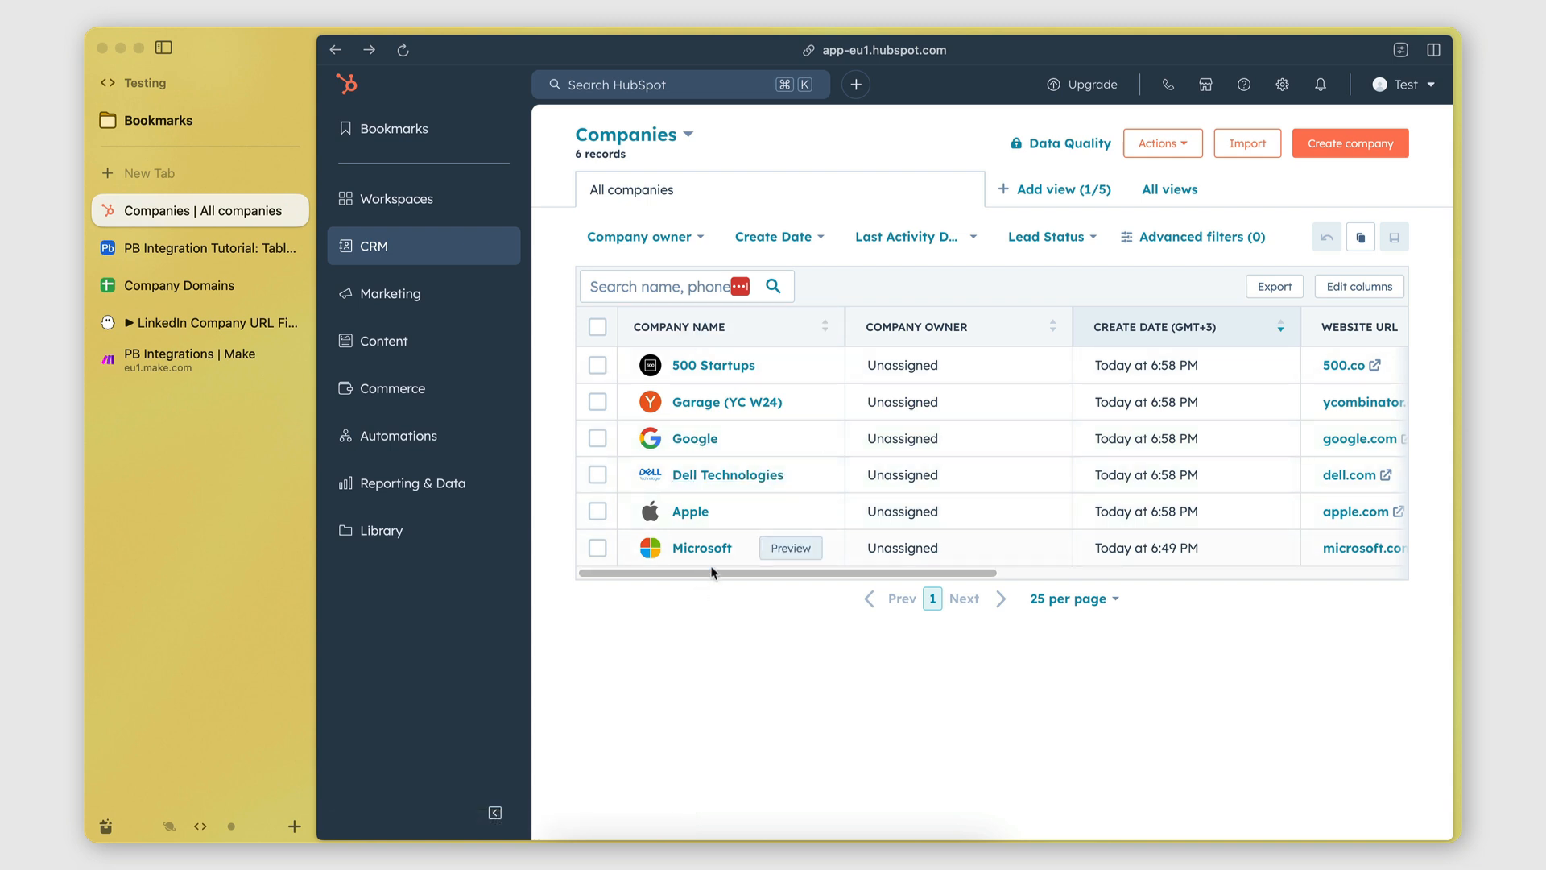
Run the Make scenario once more with a fresh phantom launch, then view HubSpot's Companies list.
left_click(173, 364)
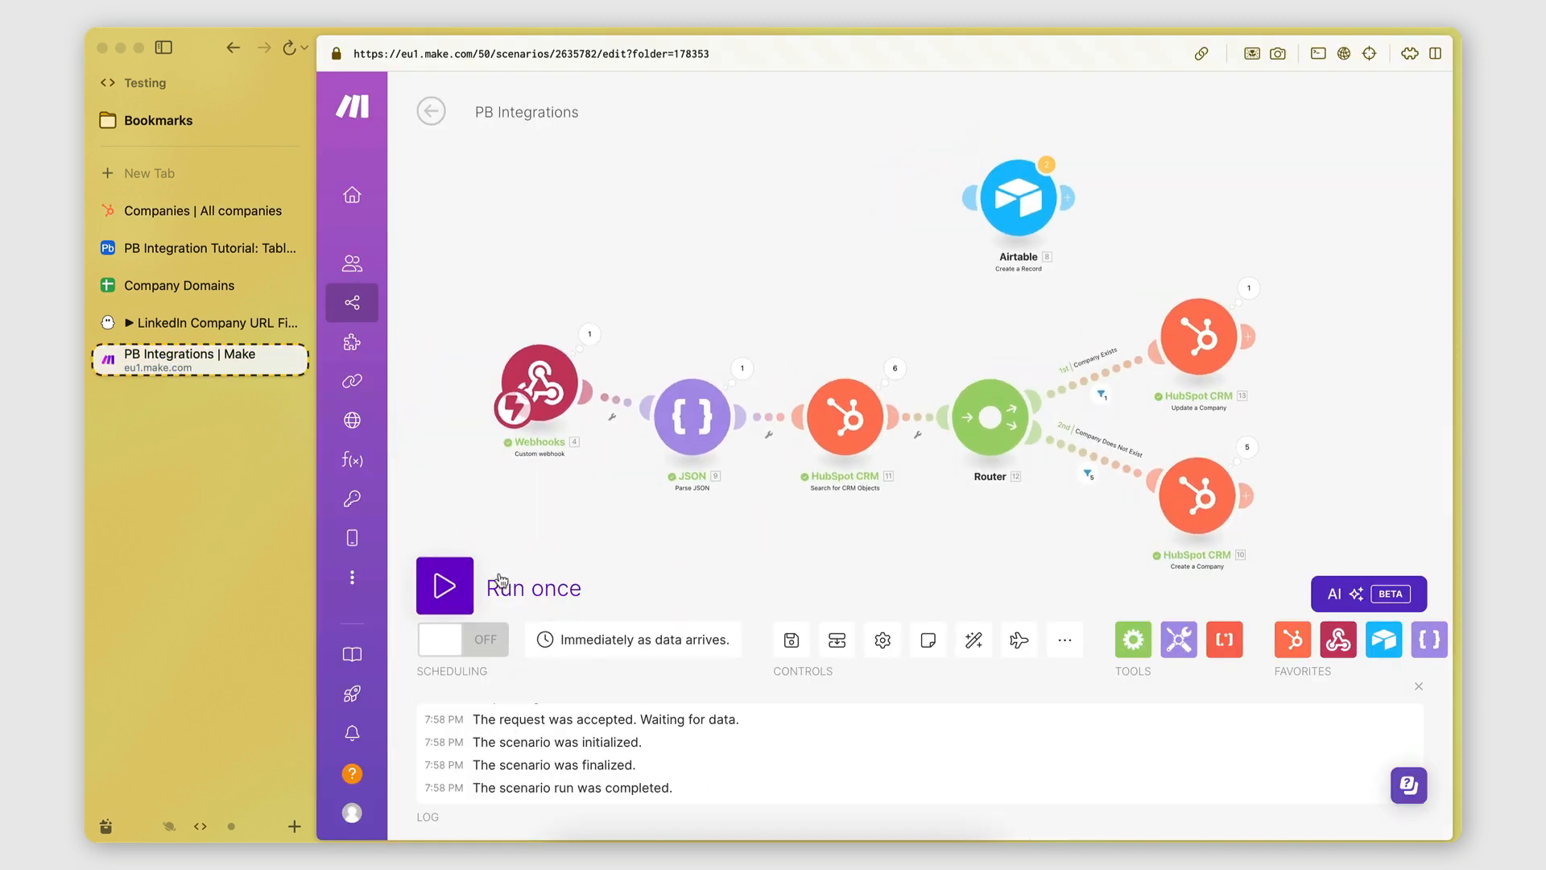
left_click(445, 585)
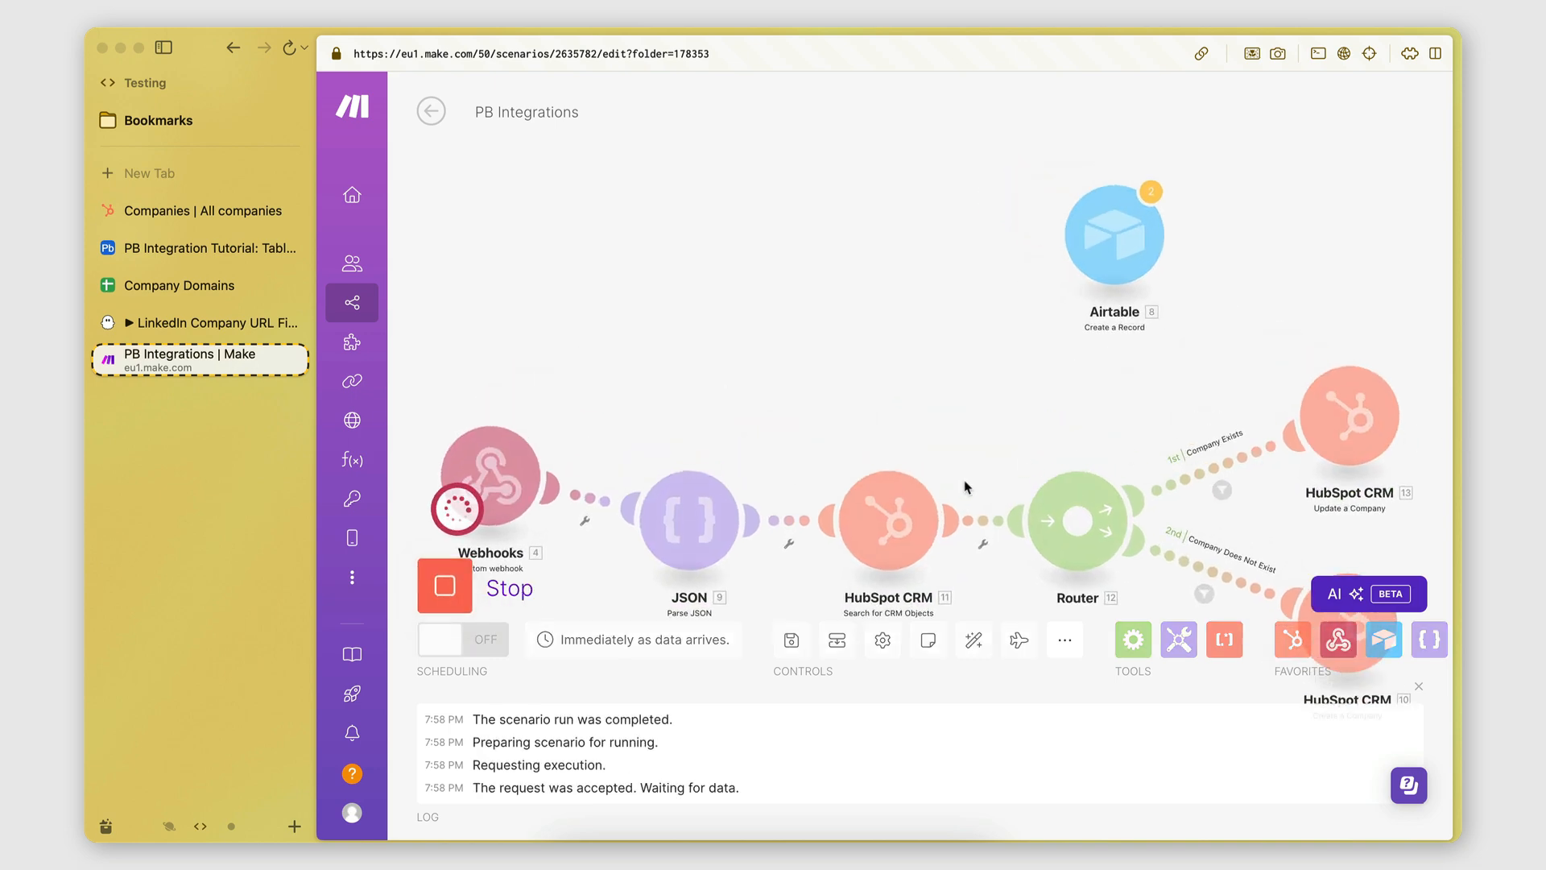
left_click(190, 319)
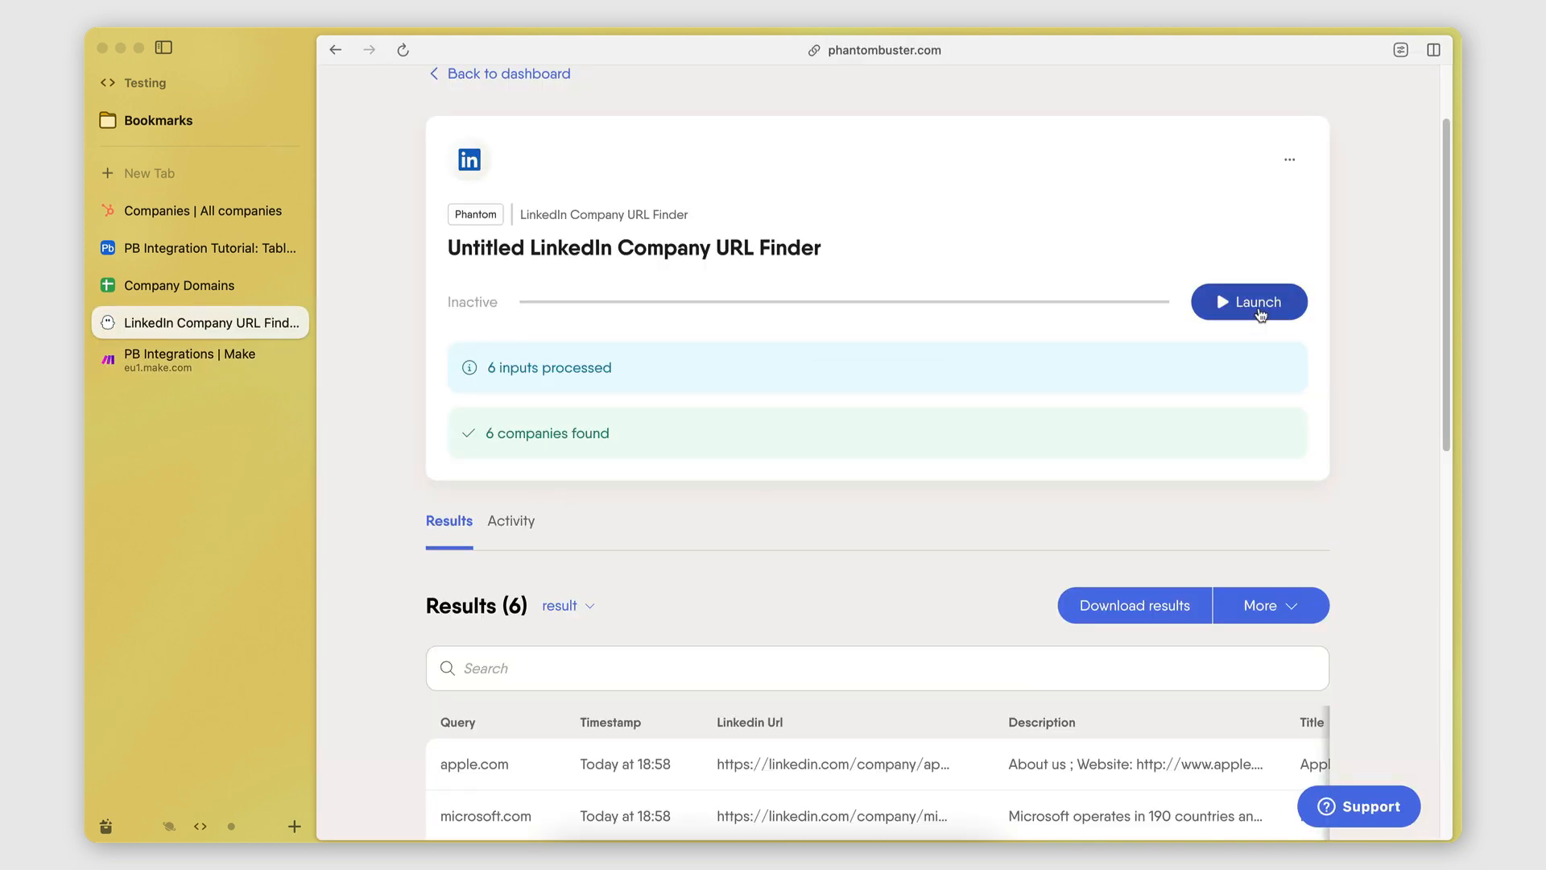
left_click(1244, 313)
left_click(187, 372)
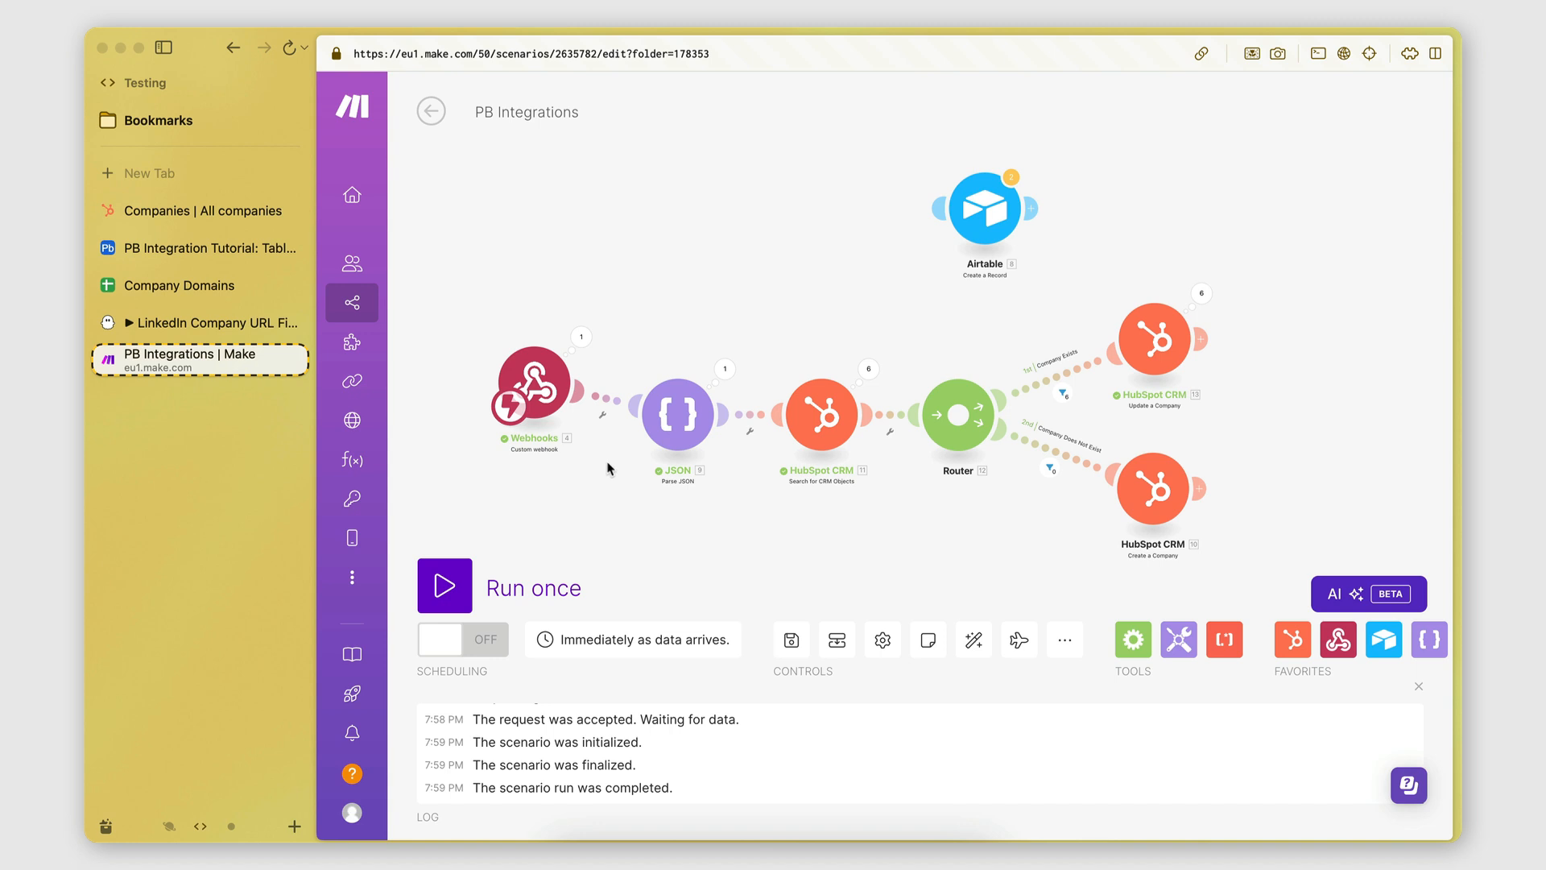
left_click(209, 213)
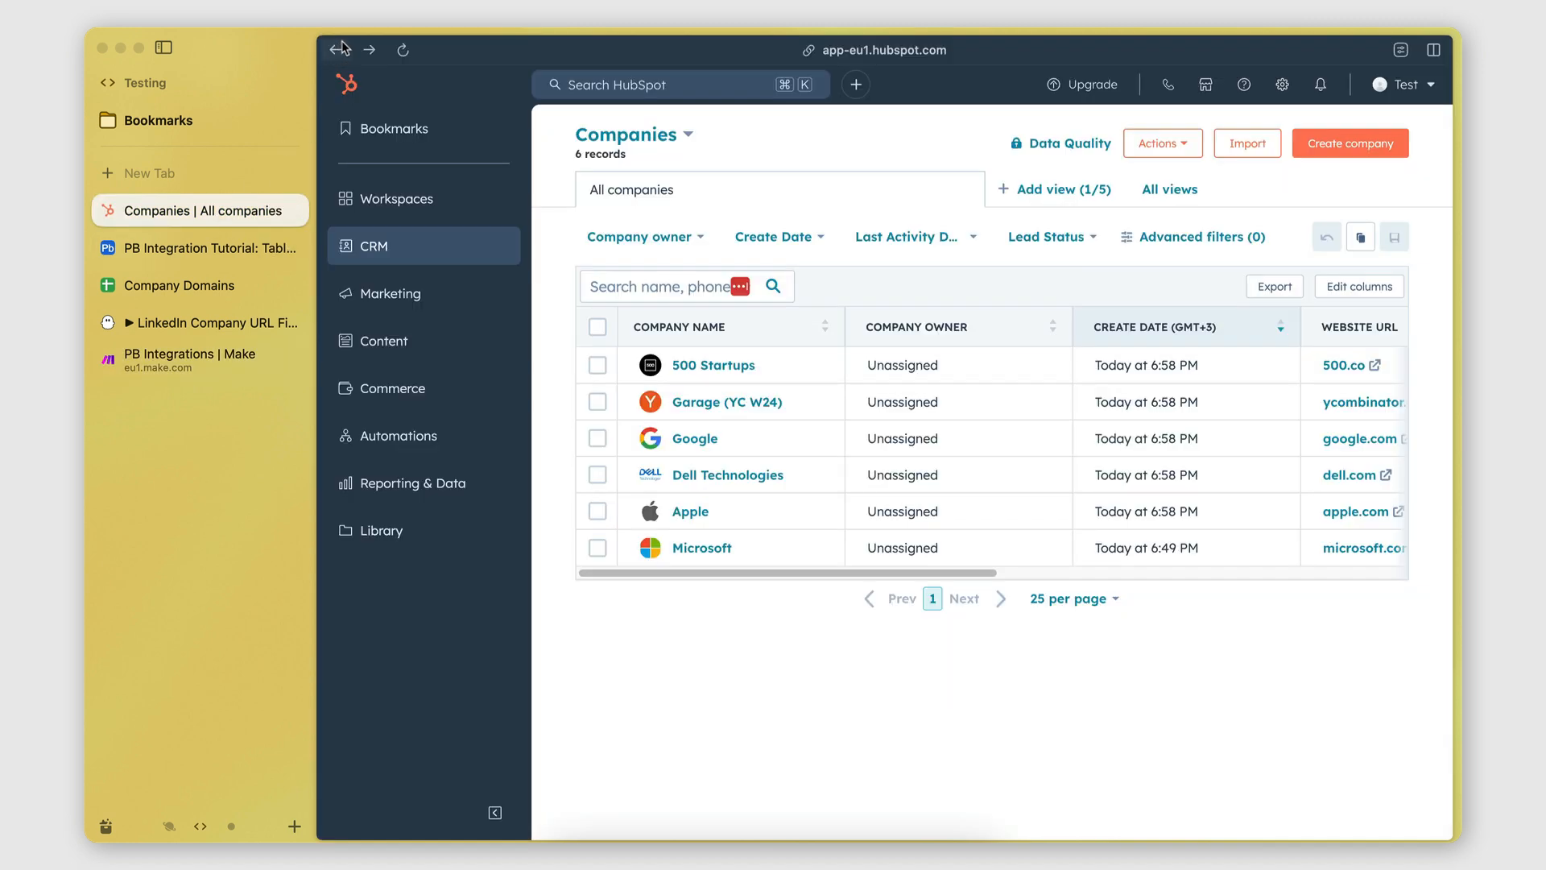
Reload HubSpot's Companies list, still six records, and go back to the Make scenario.
left_click(404, 49)
left_click(211, 361)
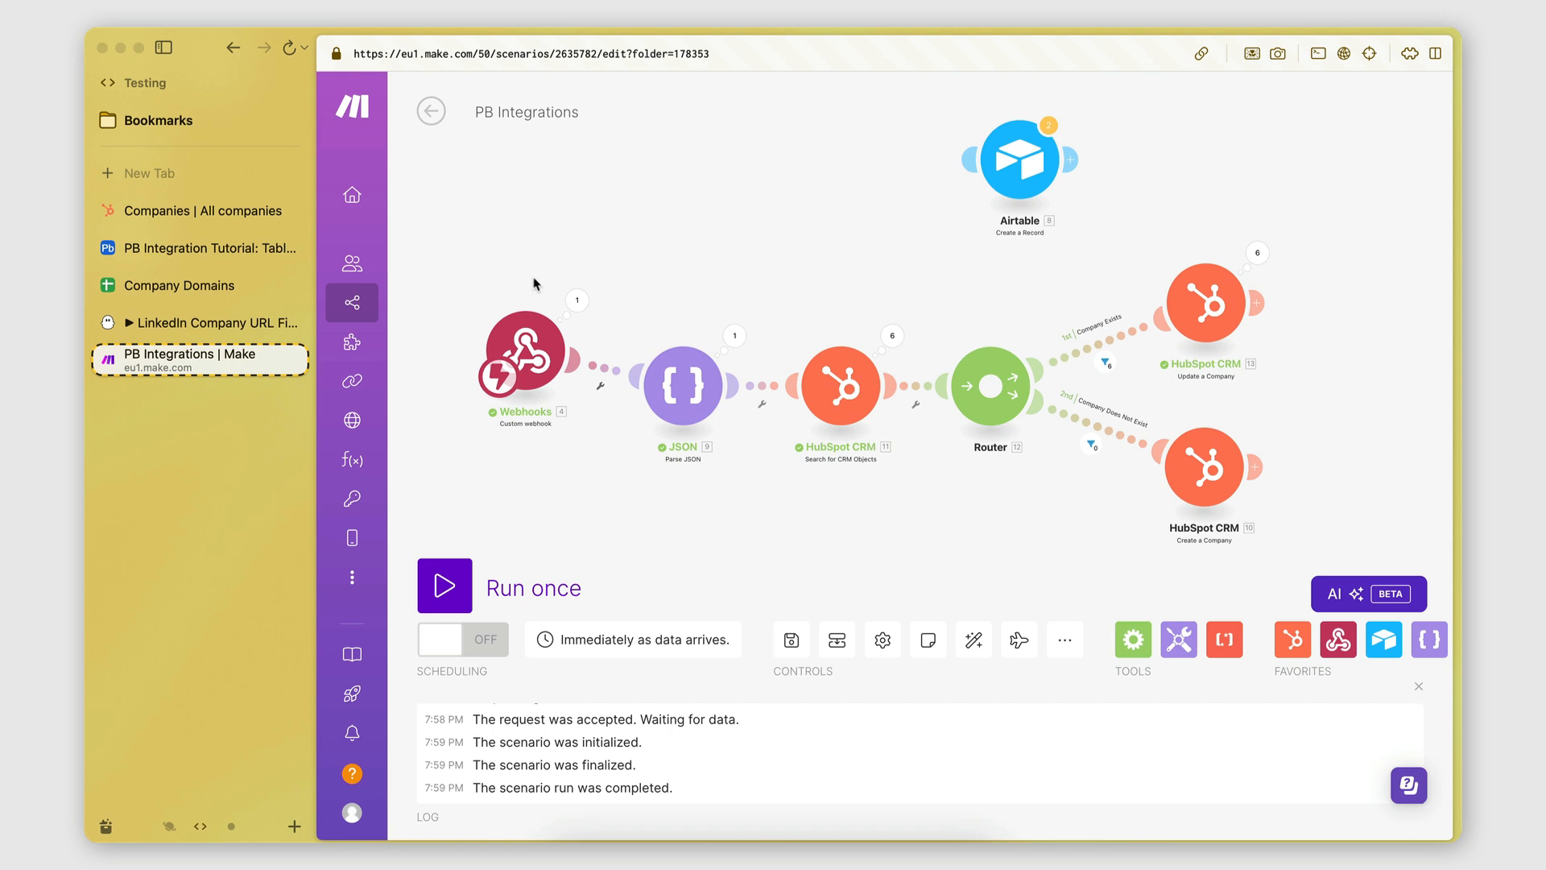
scroll(578, 460, "up", 2)
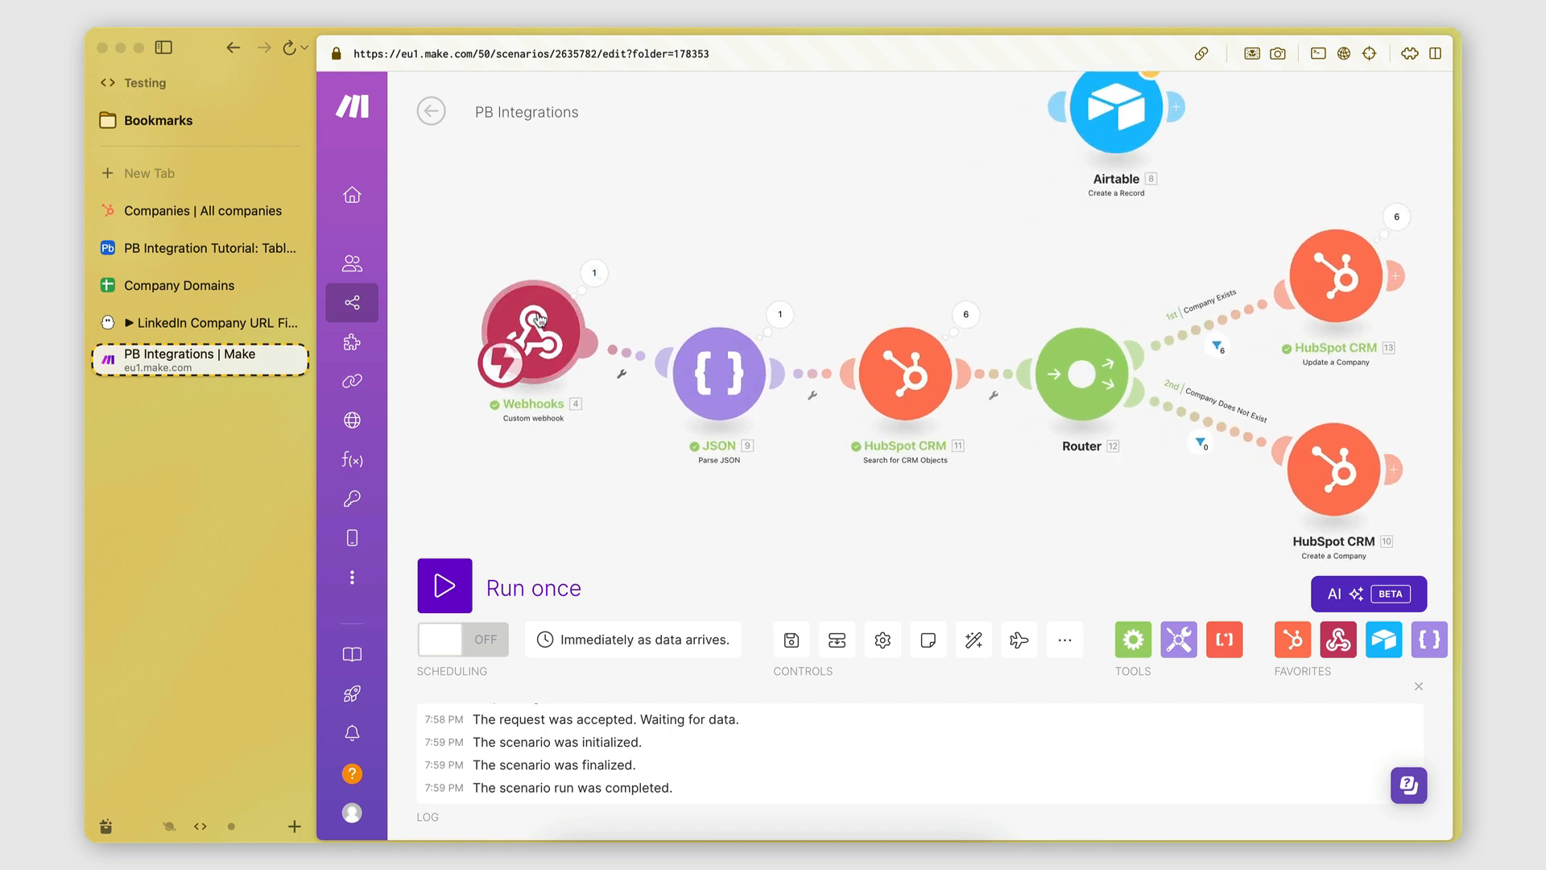
Check the phantom's Advanced settings webhook points to the Make hook, then return to Make.
left_click(218, 322)
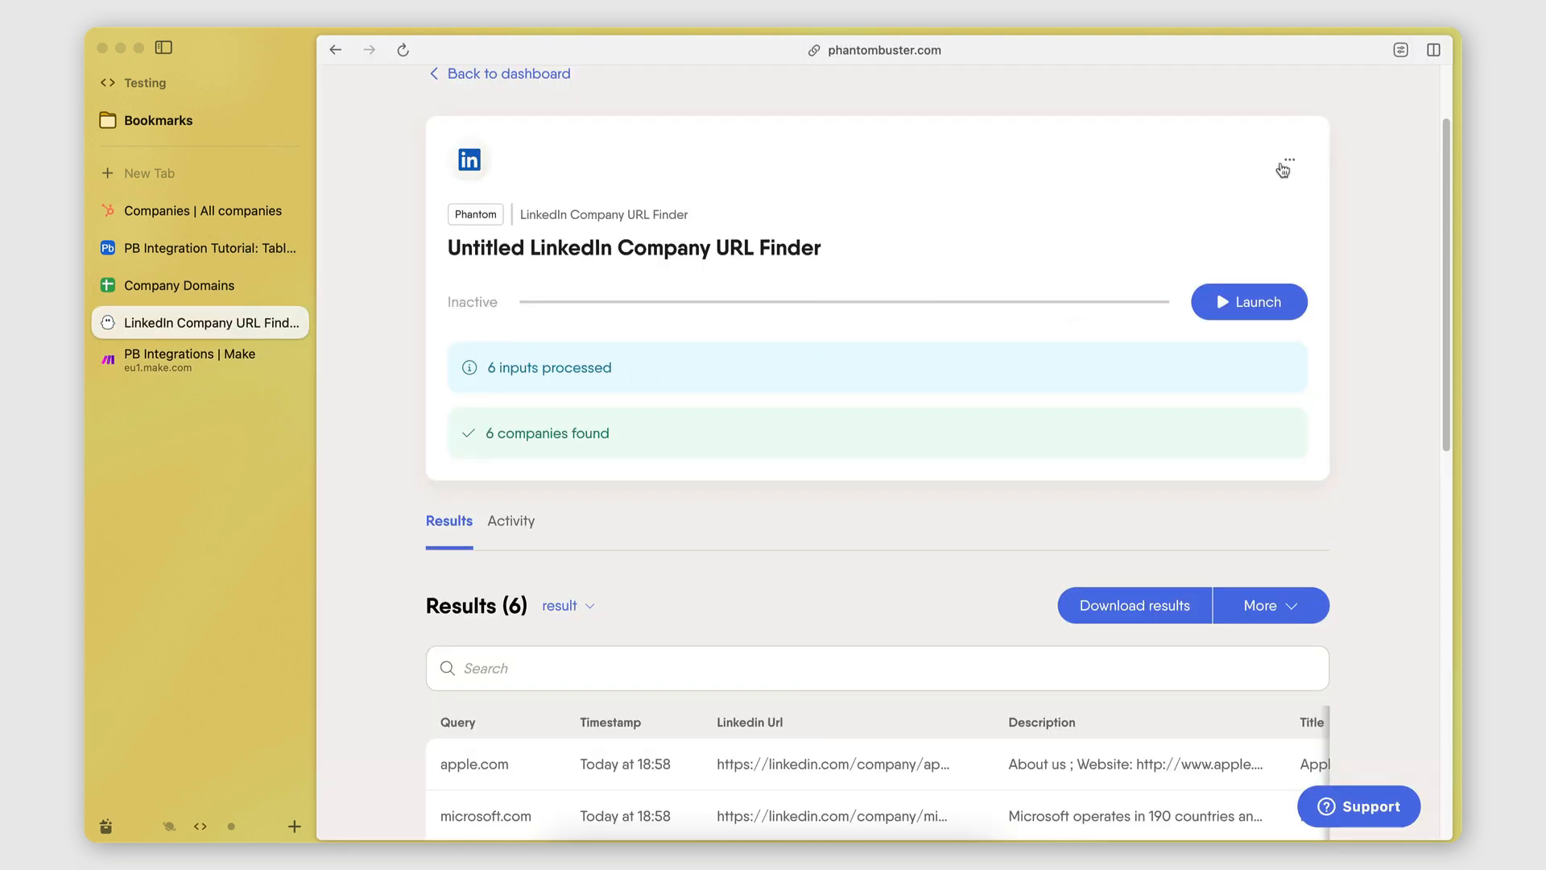
left_click(1283, 170)
left_click(1232, 194)
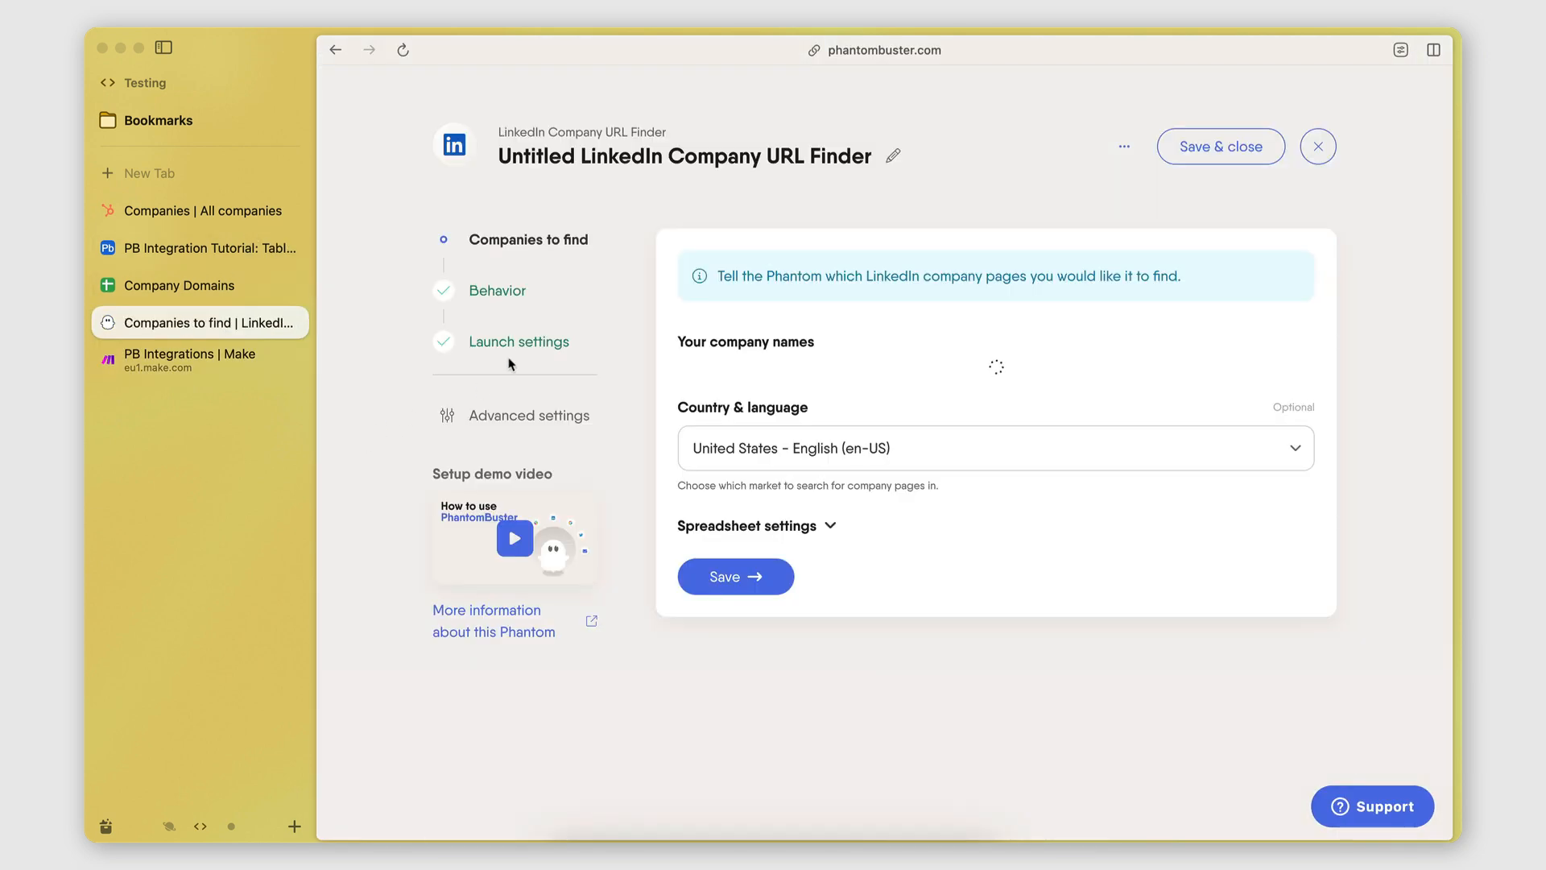
left_click(509, 403)
left_click(829, 261)
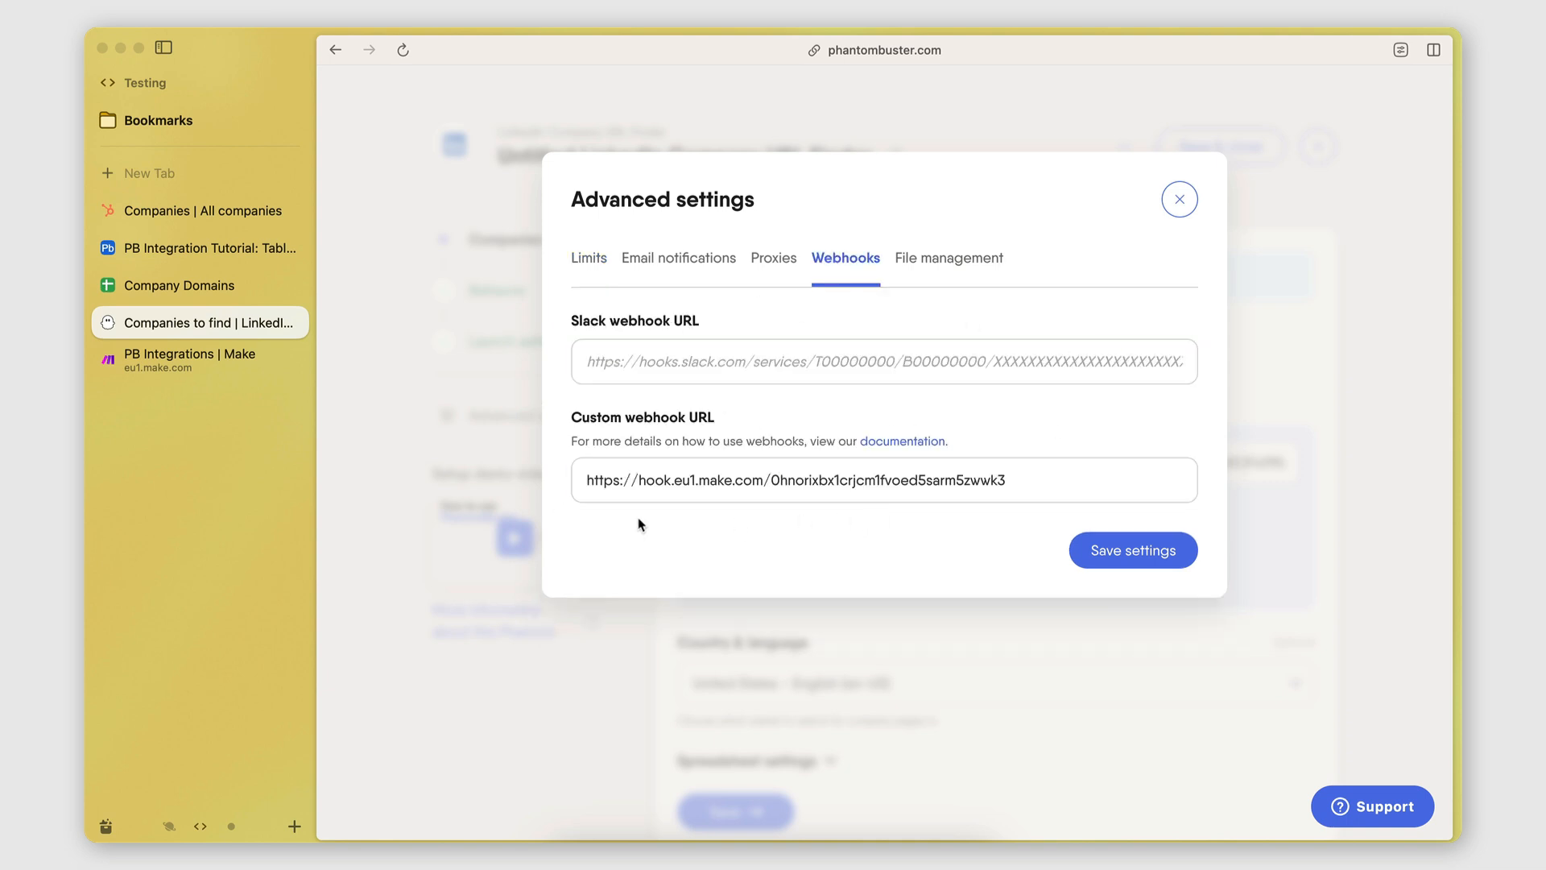
left_click(252, 362)
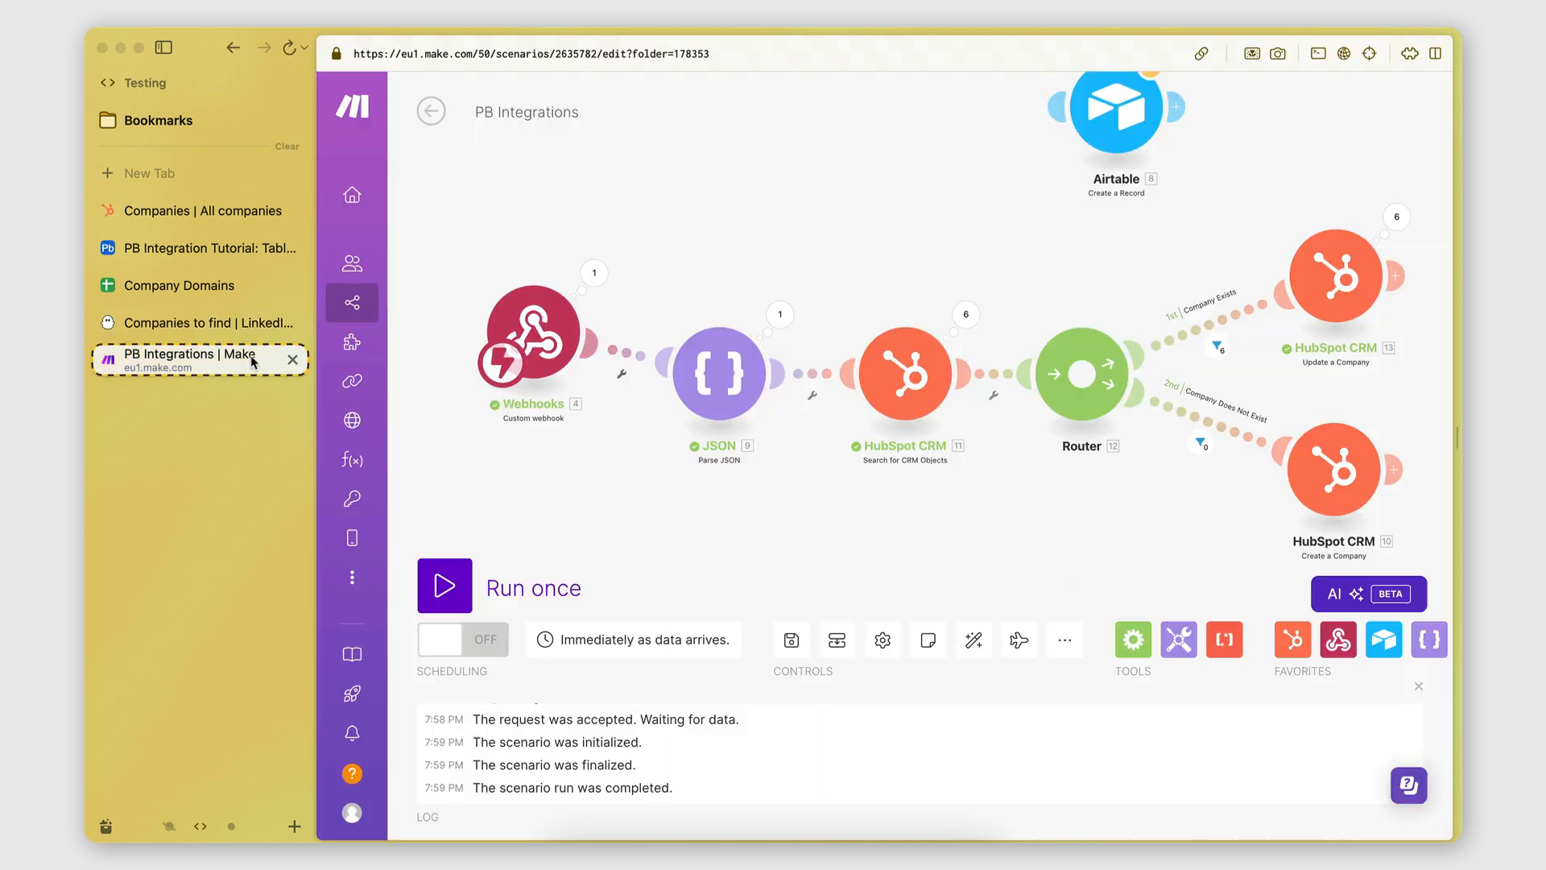
left_click(594, 273)
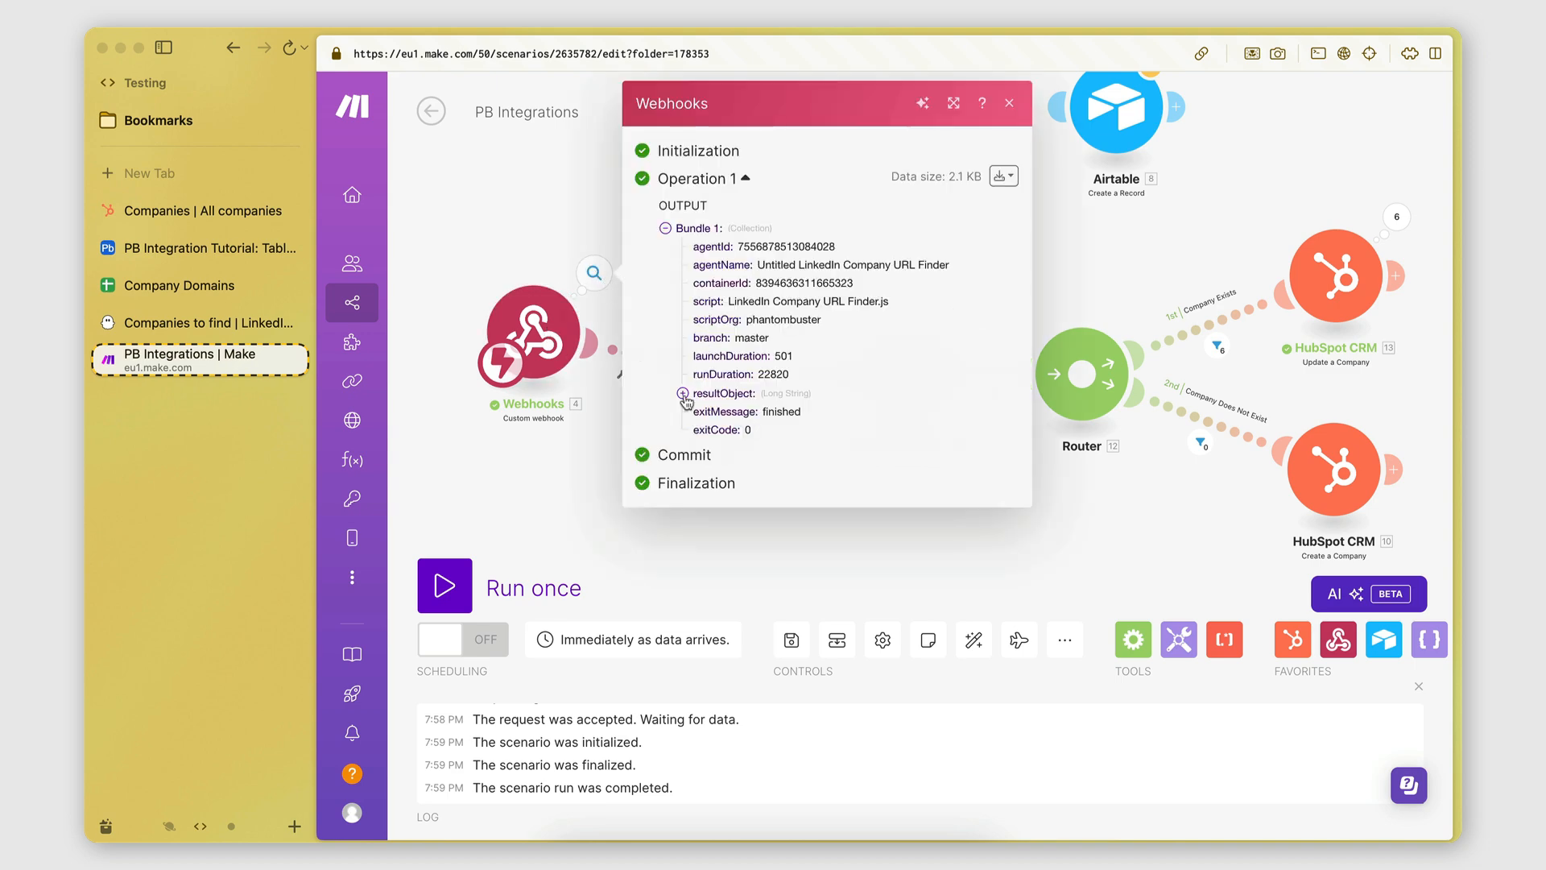
left_click(683, 393)
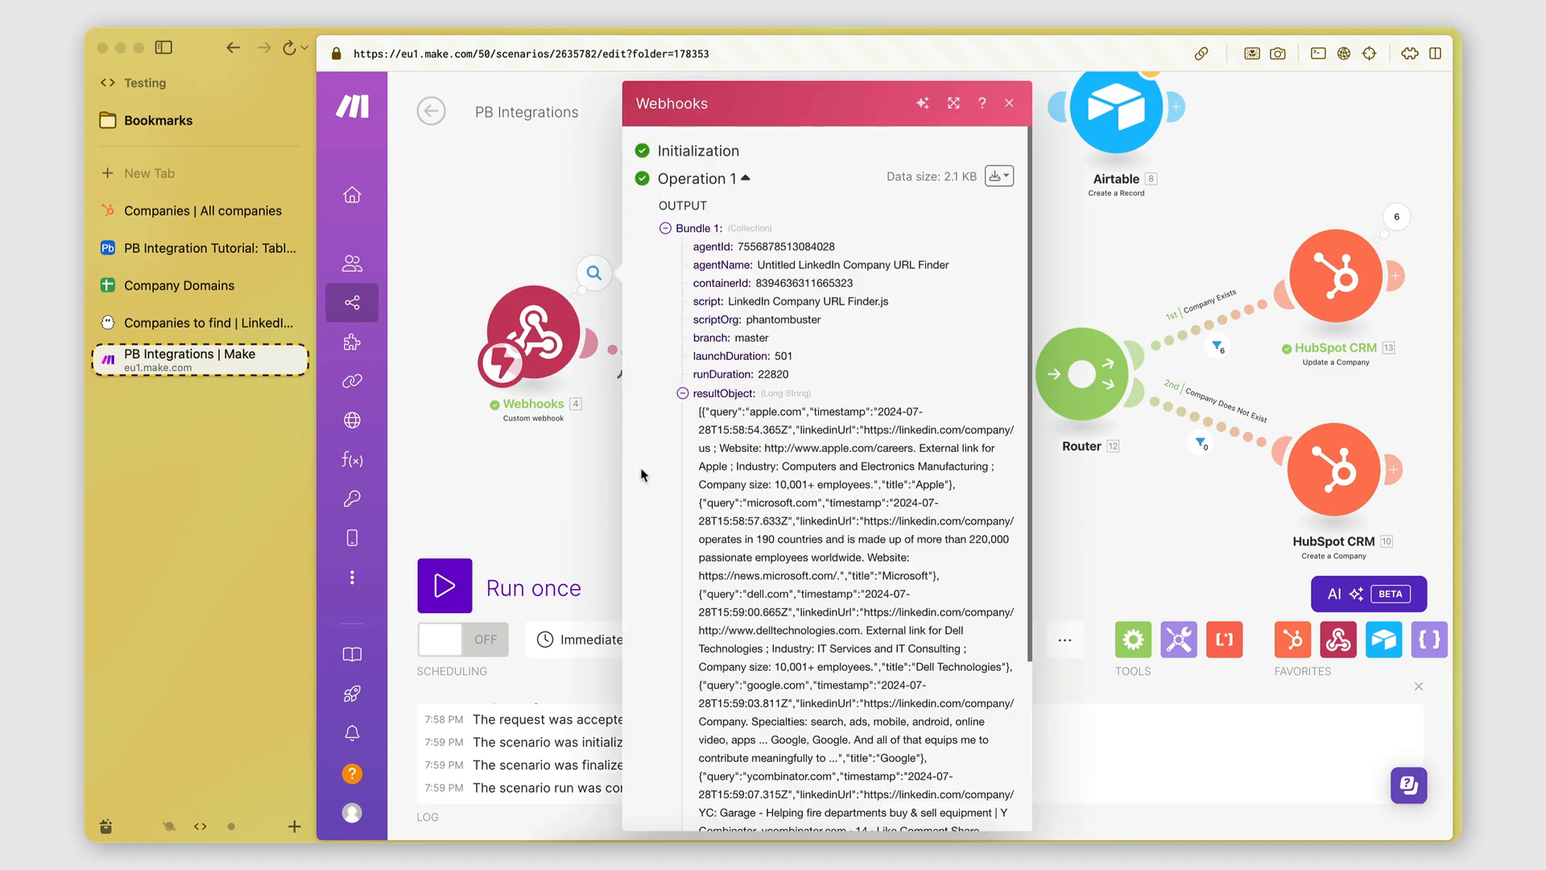
scroll(745, 369, "down", 3)
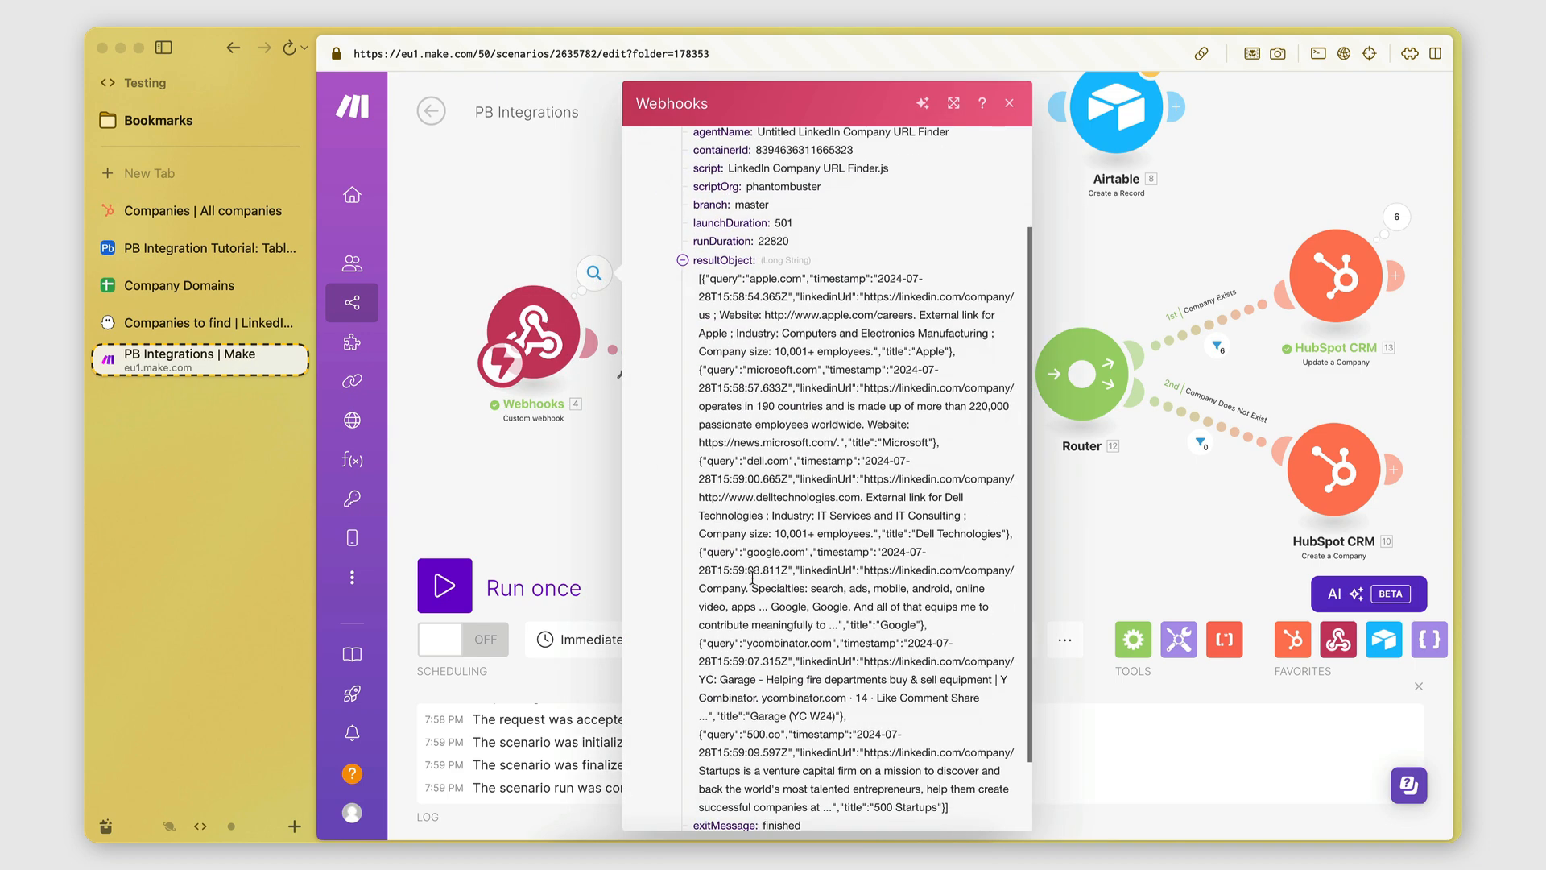
left_click(547, 494)
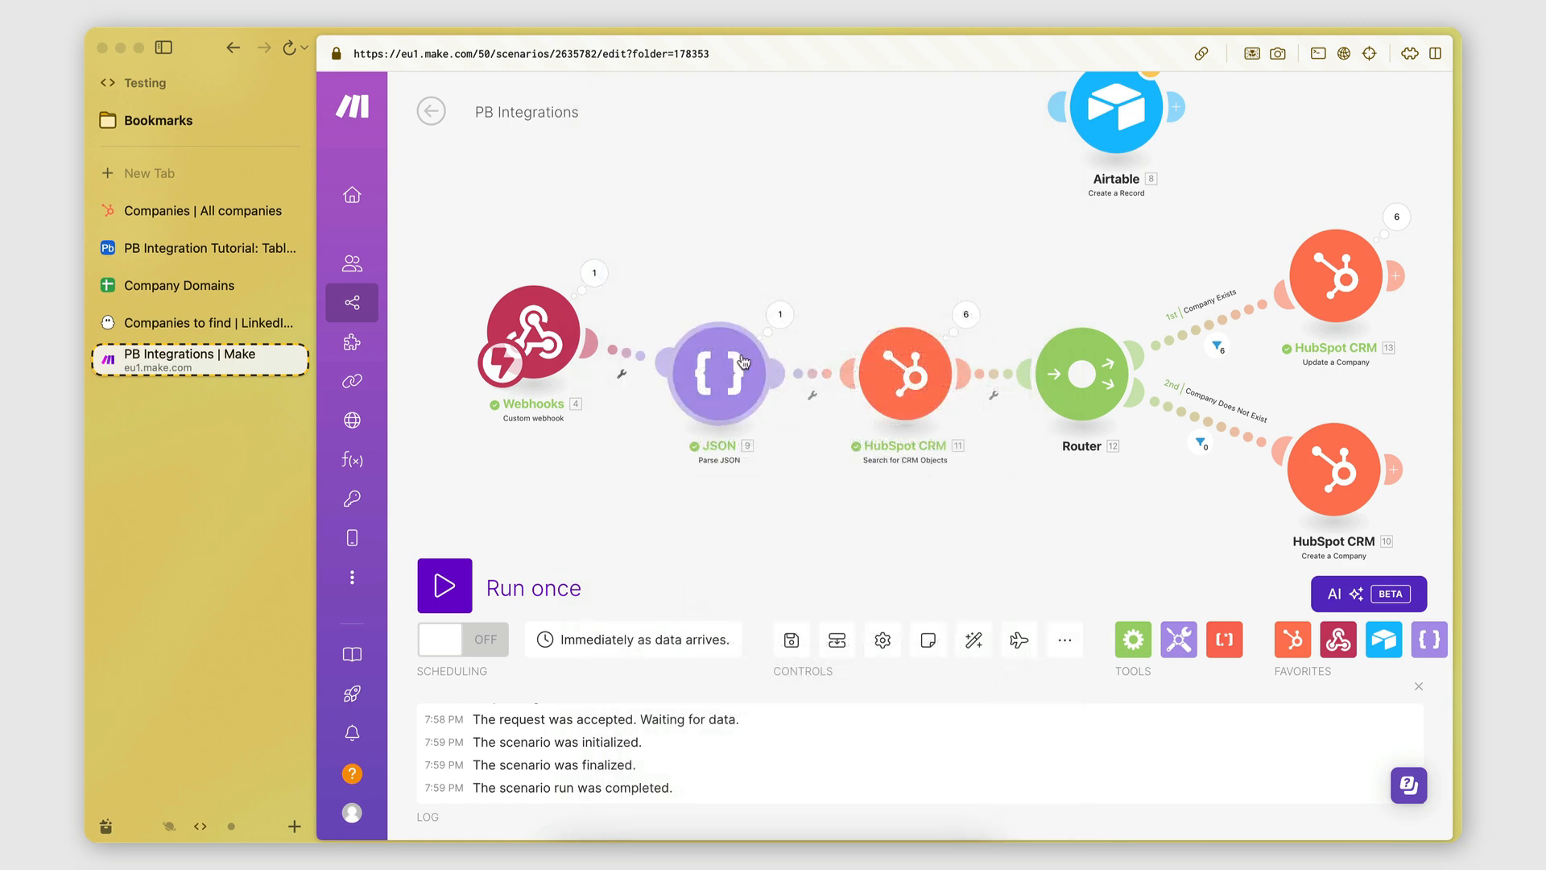
left_click(722, 408)
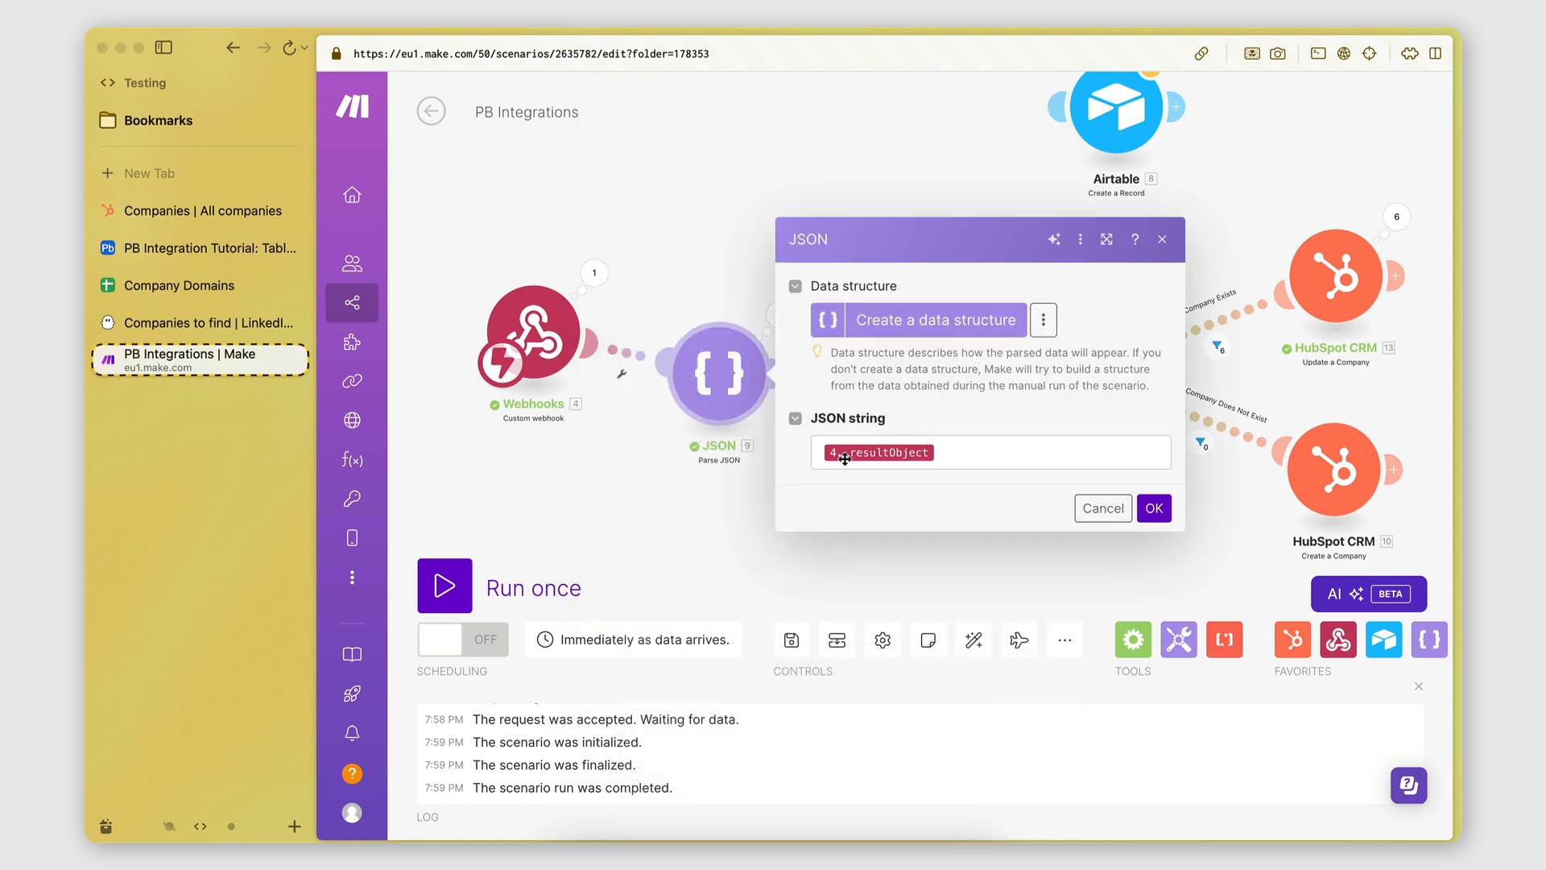
left_click(688, 499)
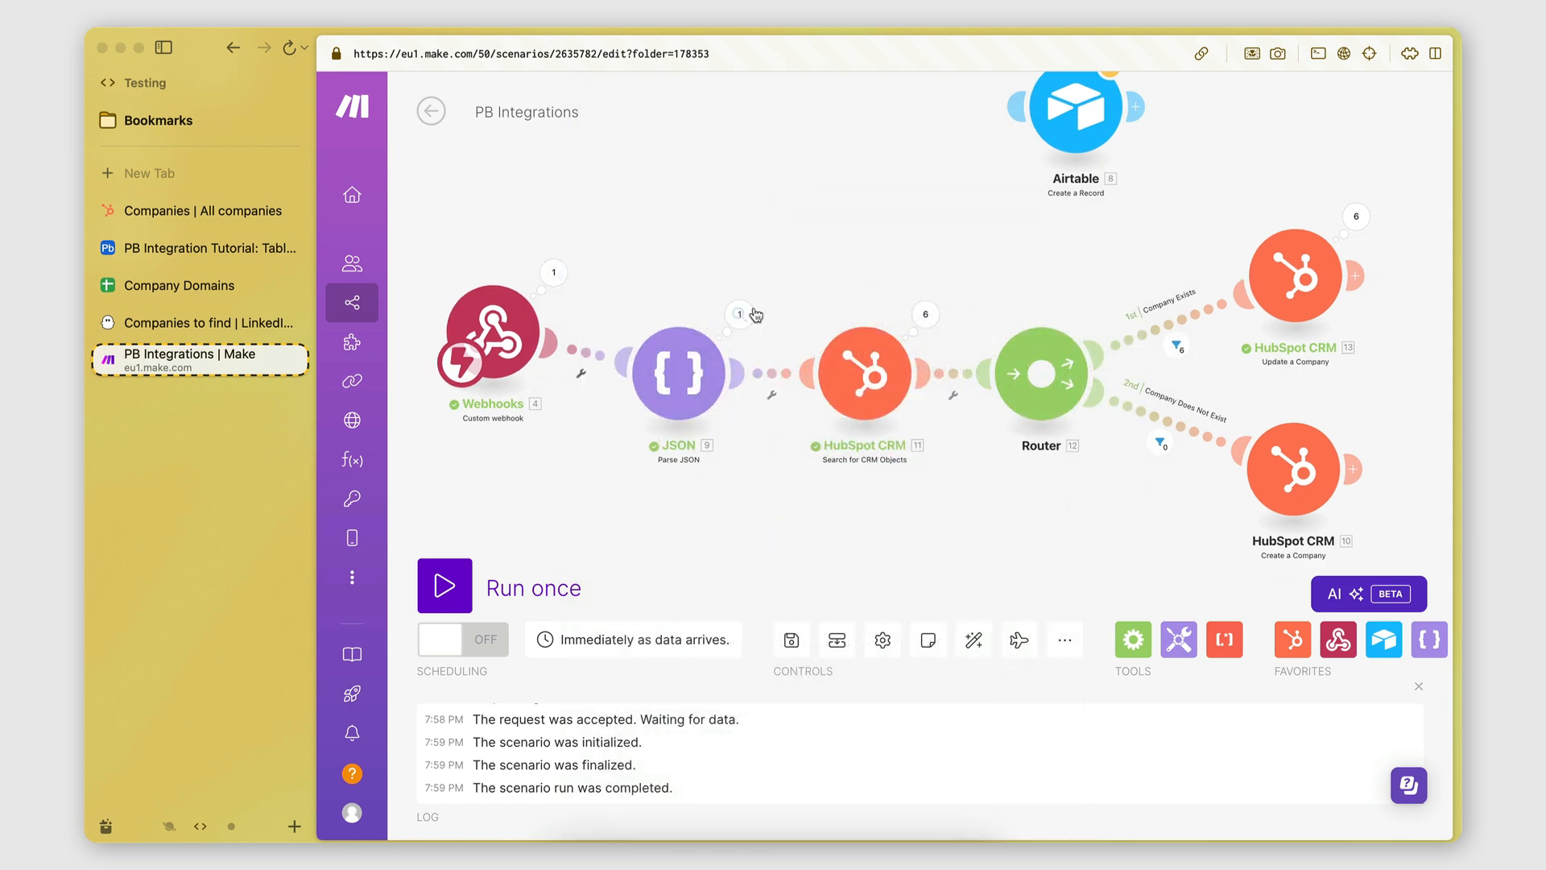
left_click(756, 314)
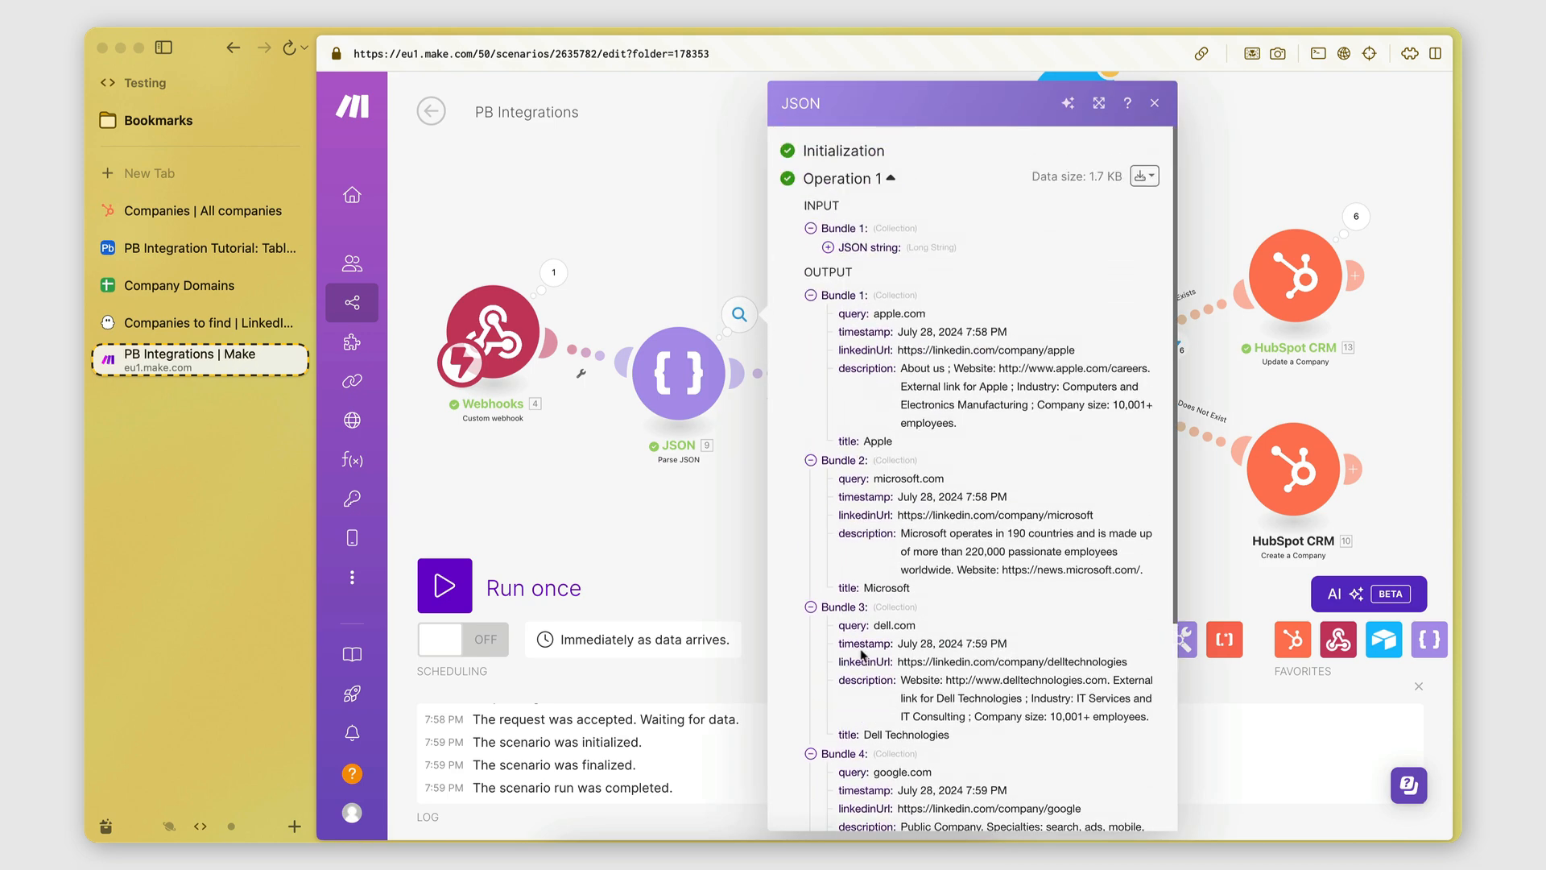
scroll(862, 654, "down", 5)
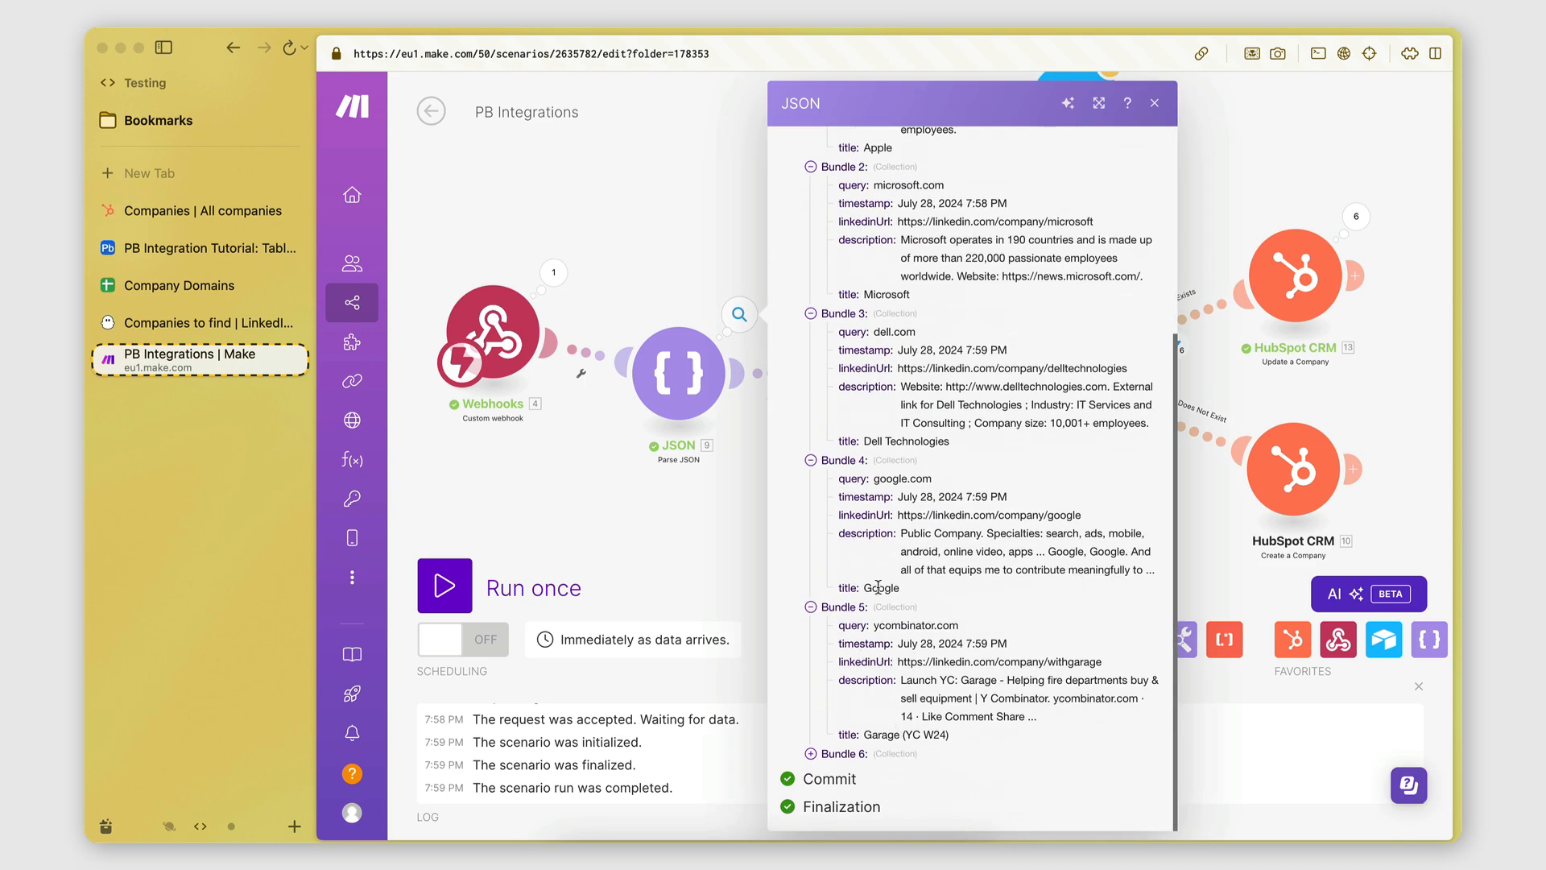
left_click(763, 548)
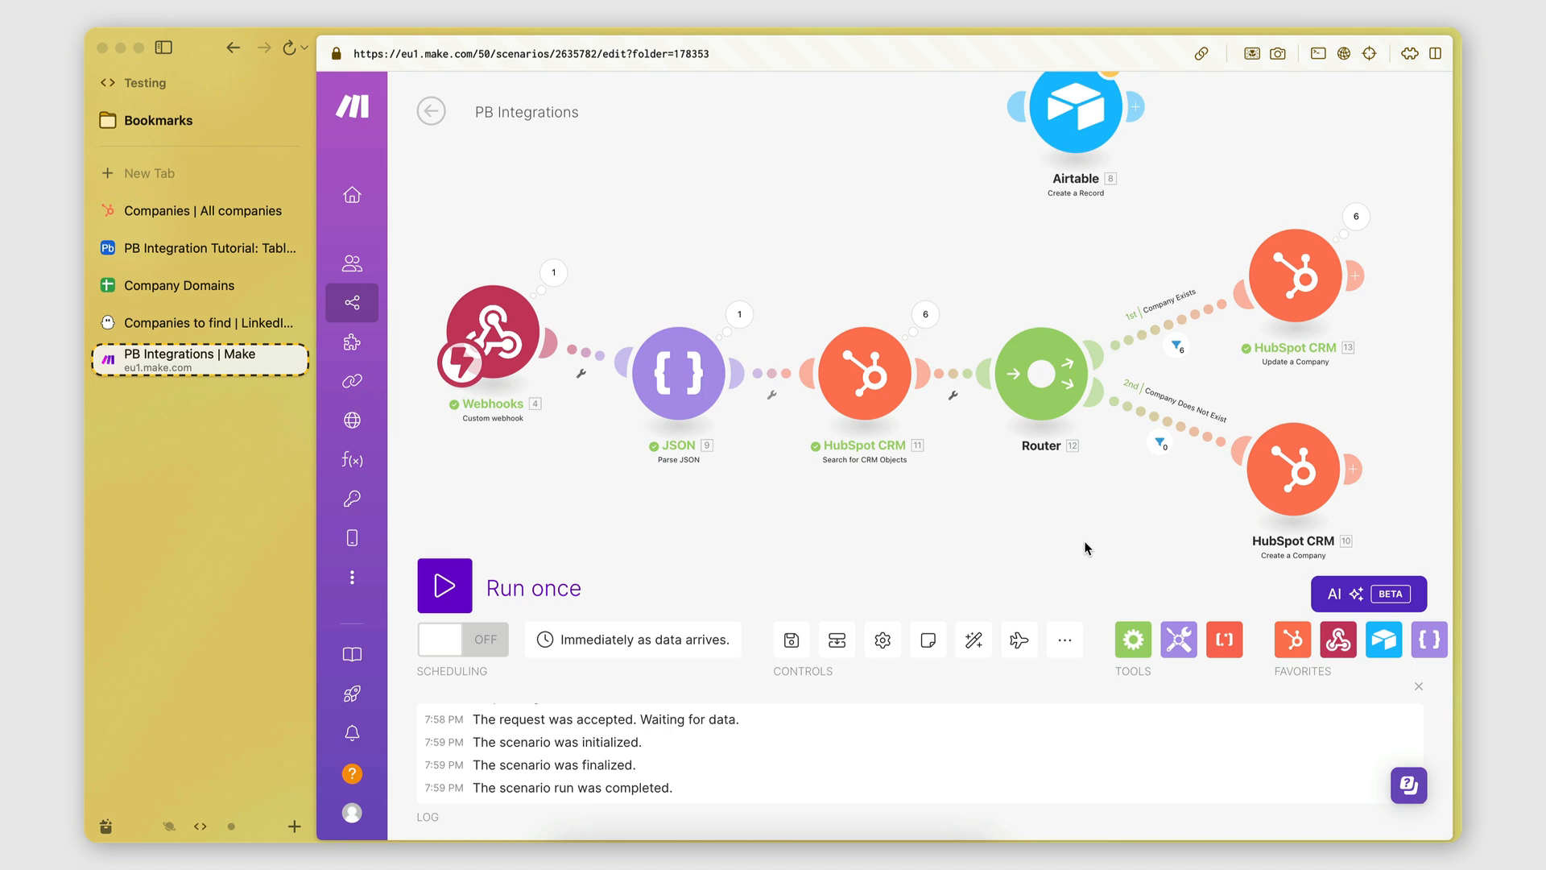
left_click_drag(1085, 542, 1059, 543)
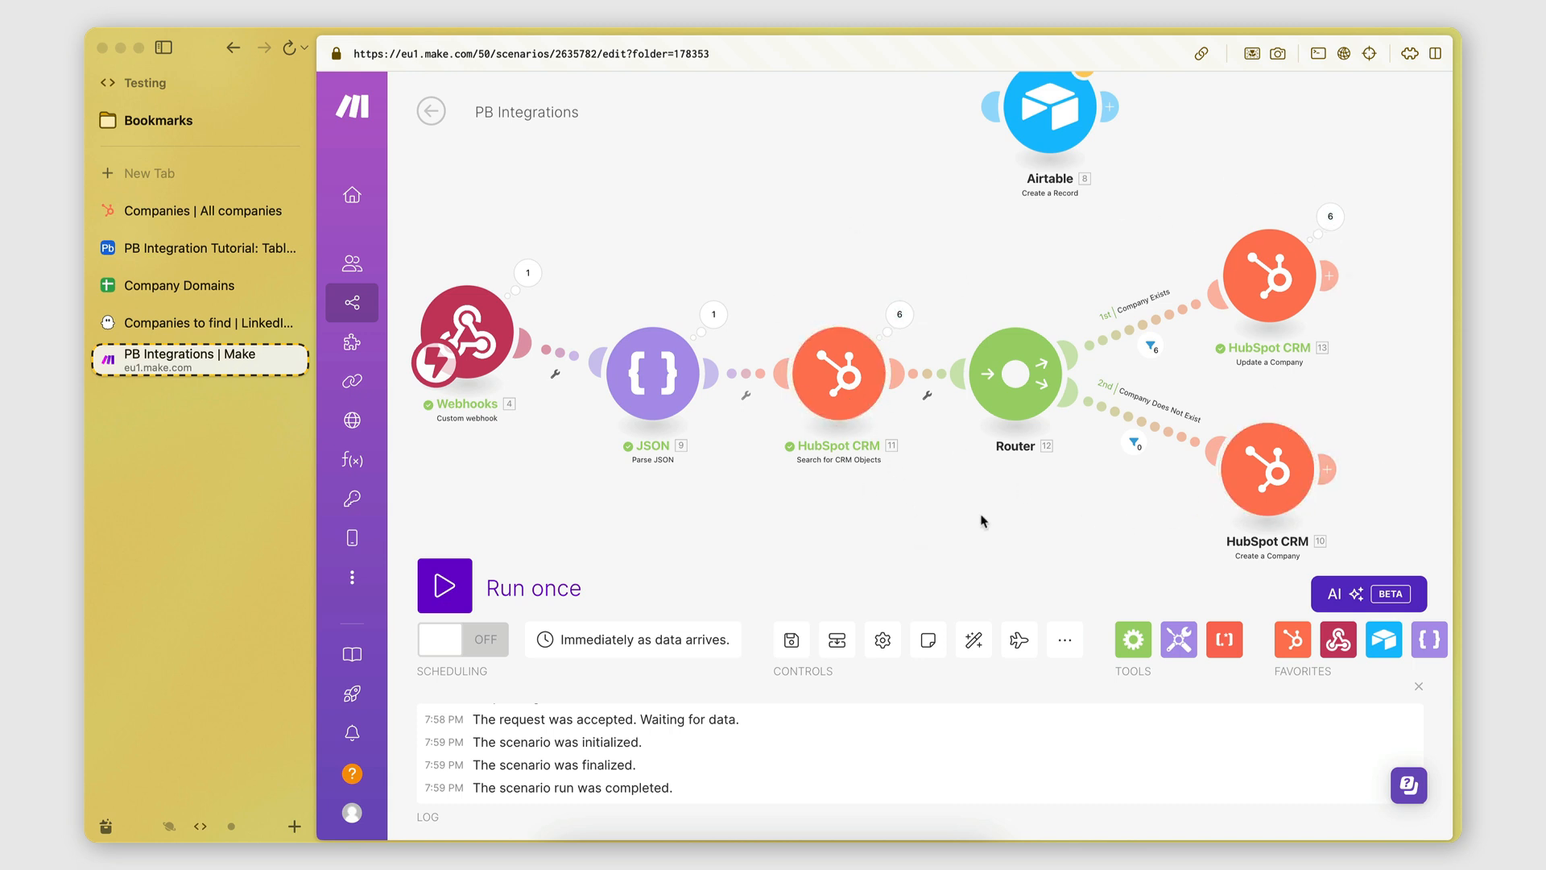
scroll(934, 541, "down", 2)
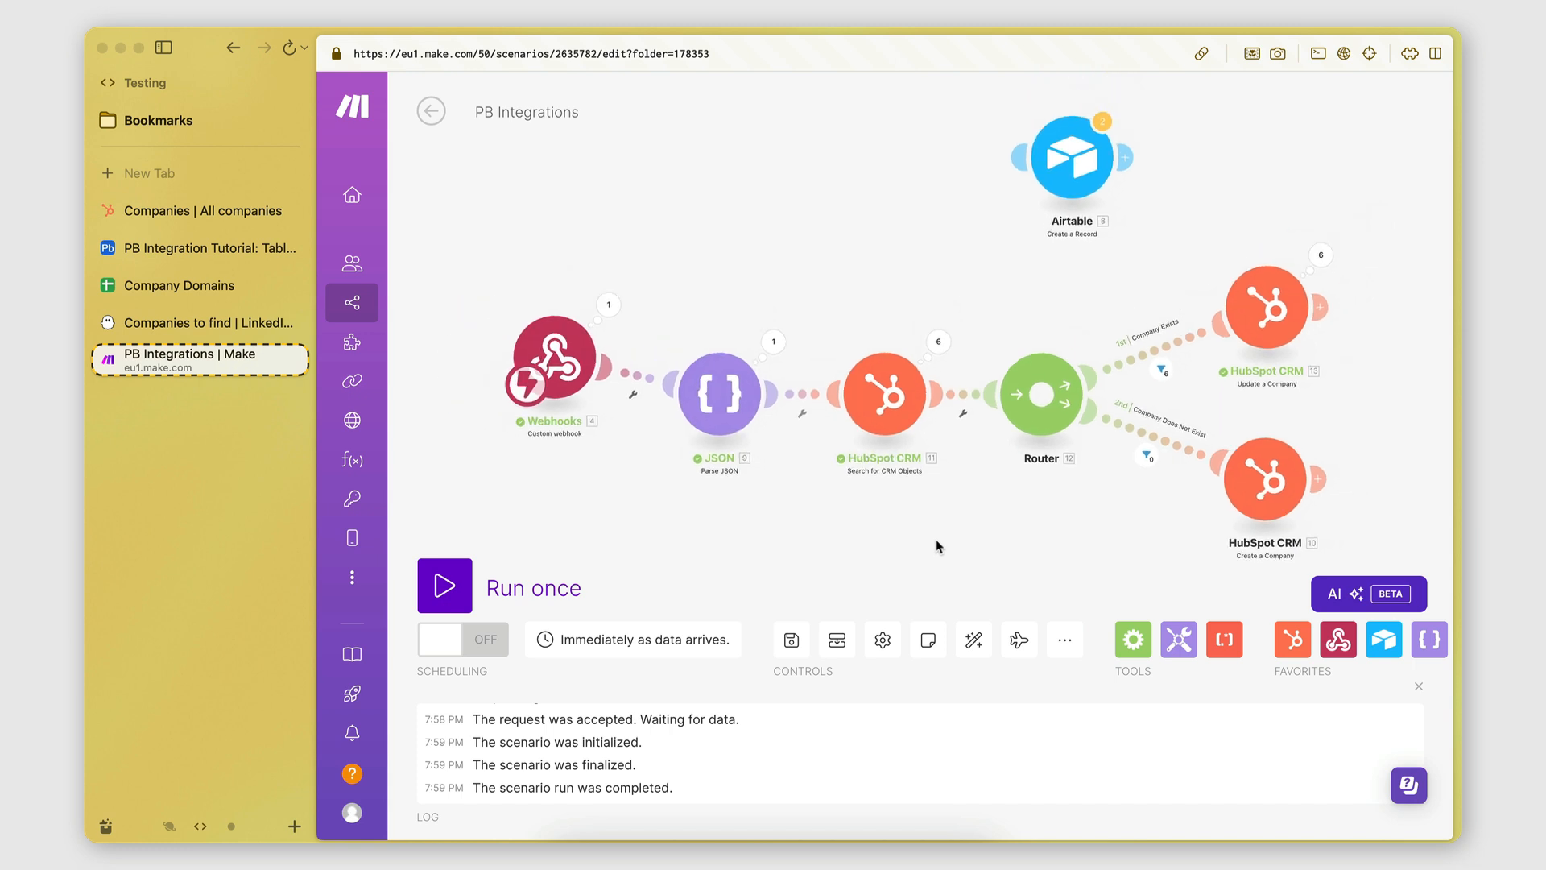
scroll(937, 532, "down", 1)
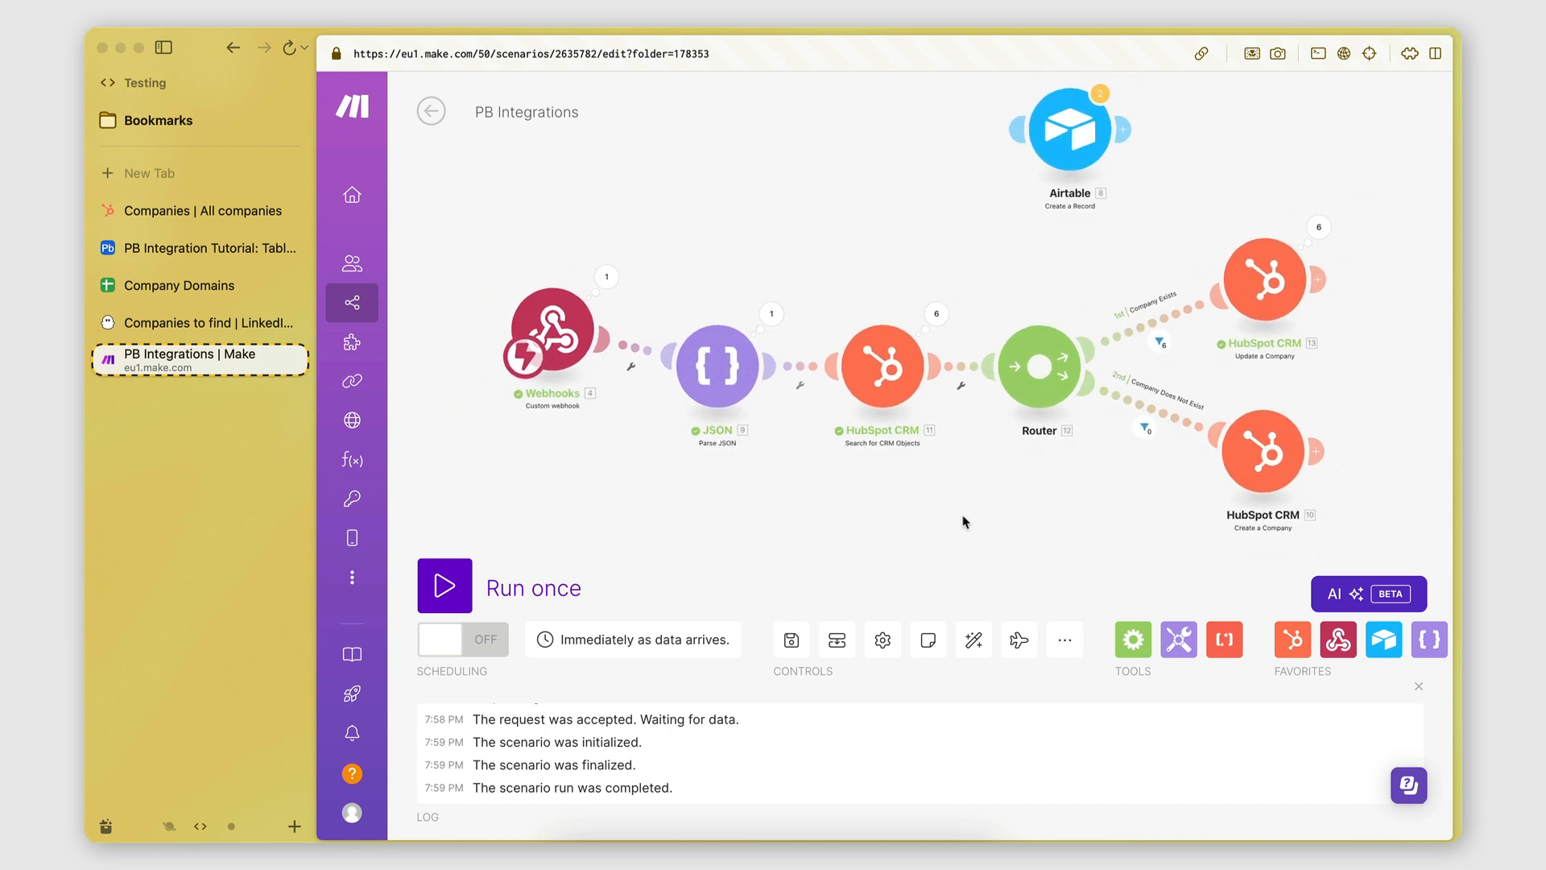
scroll(963, 521, "up", 1)
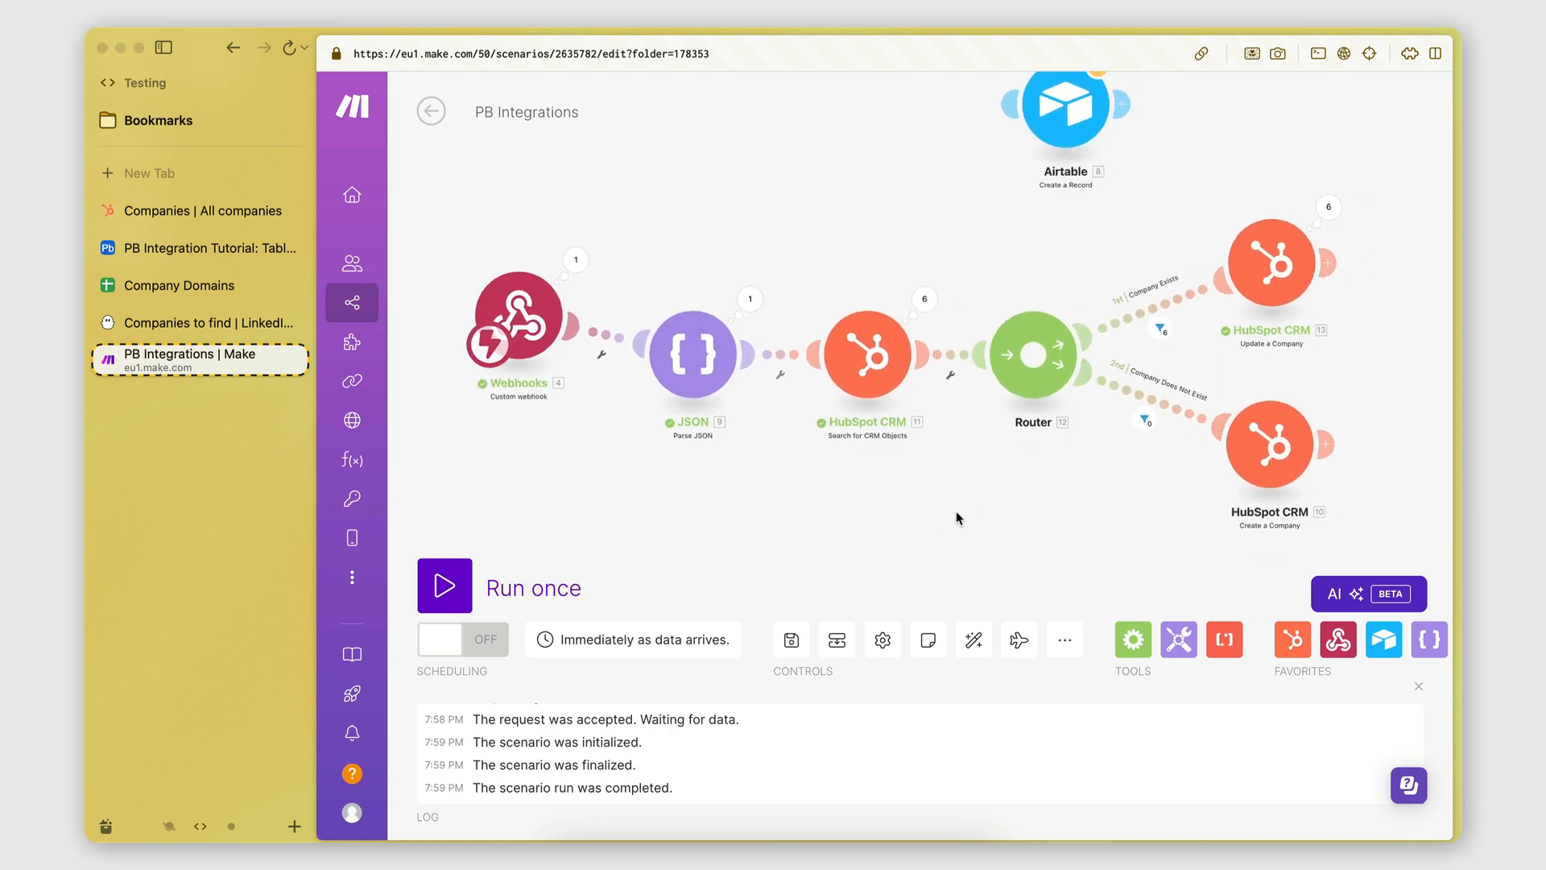